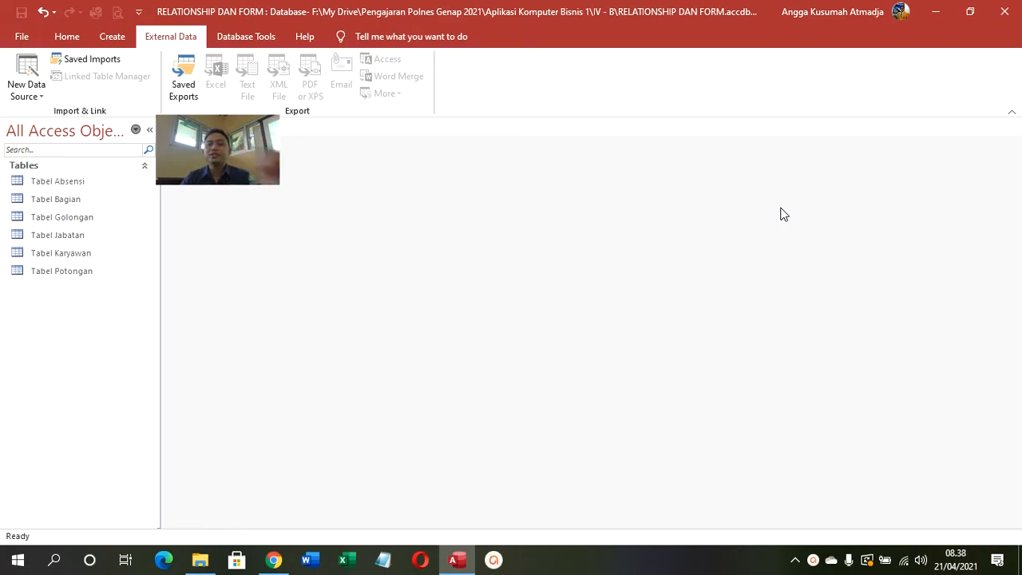
{"action": "left_click", "coordinate": [795, 559]}
{"action": "left_click", "coordinate": [813, 530]}
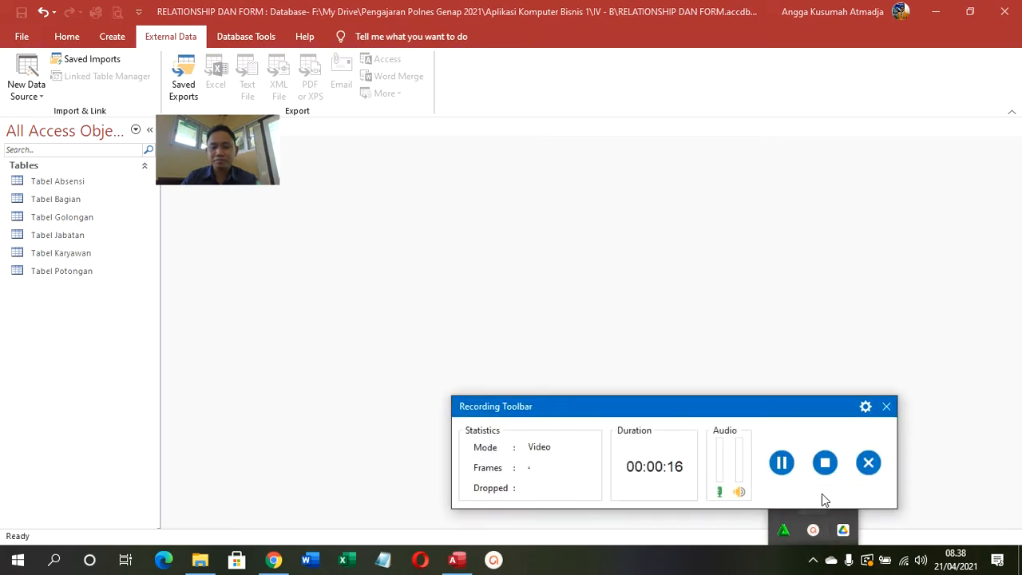
{"action": "left_click", "coordinate": [825, 463]}
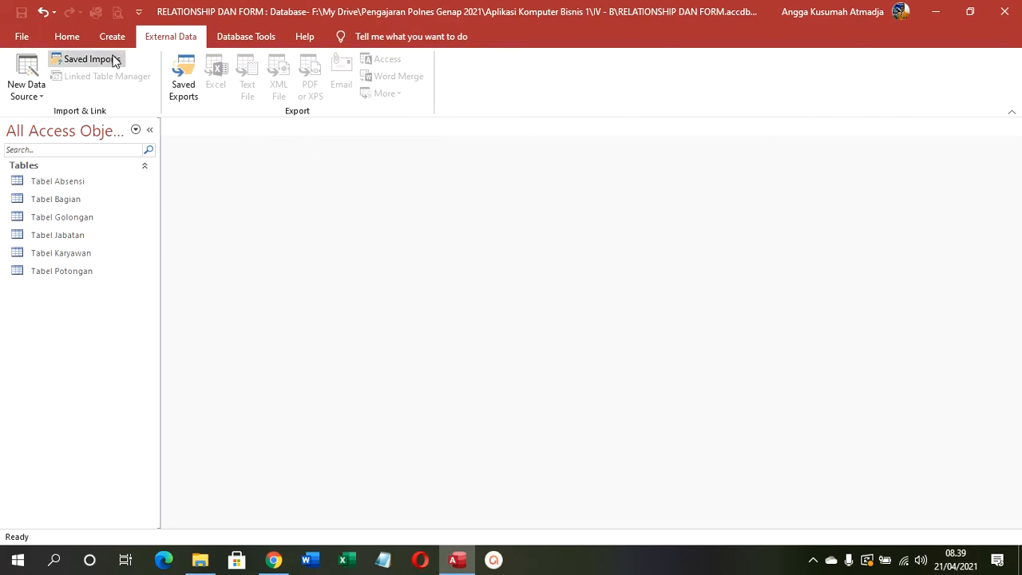
Step: Open the database's Relationships window and close the Show Table dialog without adding any tables
{"action": "left_click", "coordinate": [228, 36]}
{"action": "left_click", "coordinate": [185, 64]}
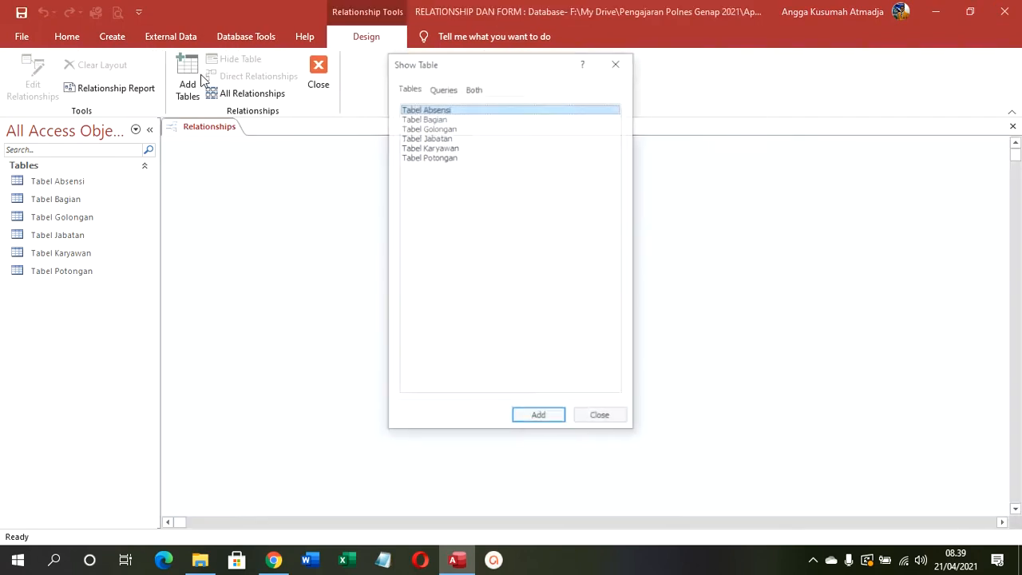
{"action": "left_click", "coordinate": [619, 62]}
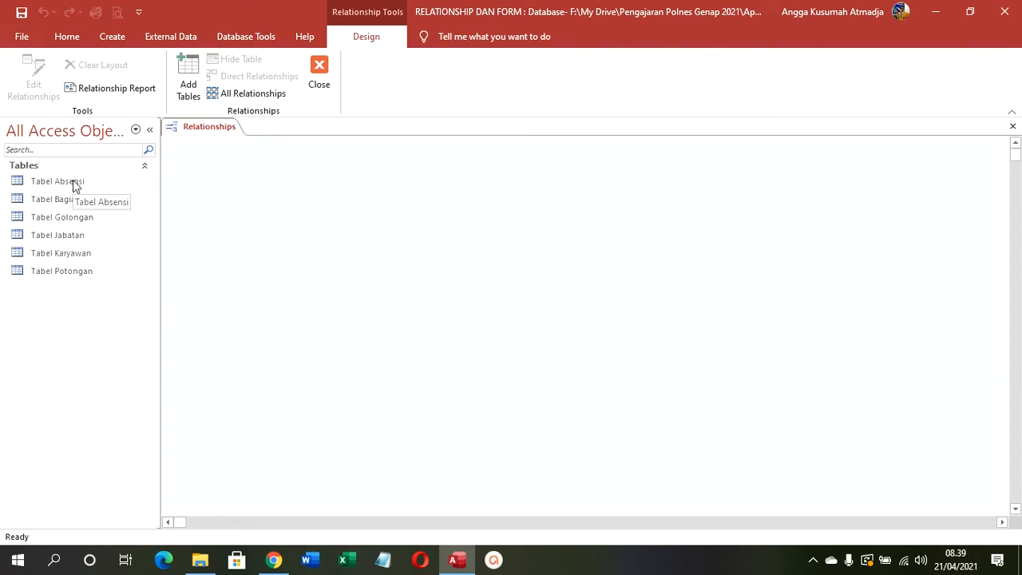
Step: Open Tabel Karyawan in Datasheet View and set the first record's Agama to KATOLIK
{"action": "left_click", "coordinate": [87, 256]}
{"action": "double_click", "coordinate": [87, 257]}
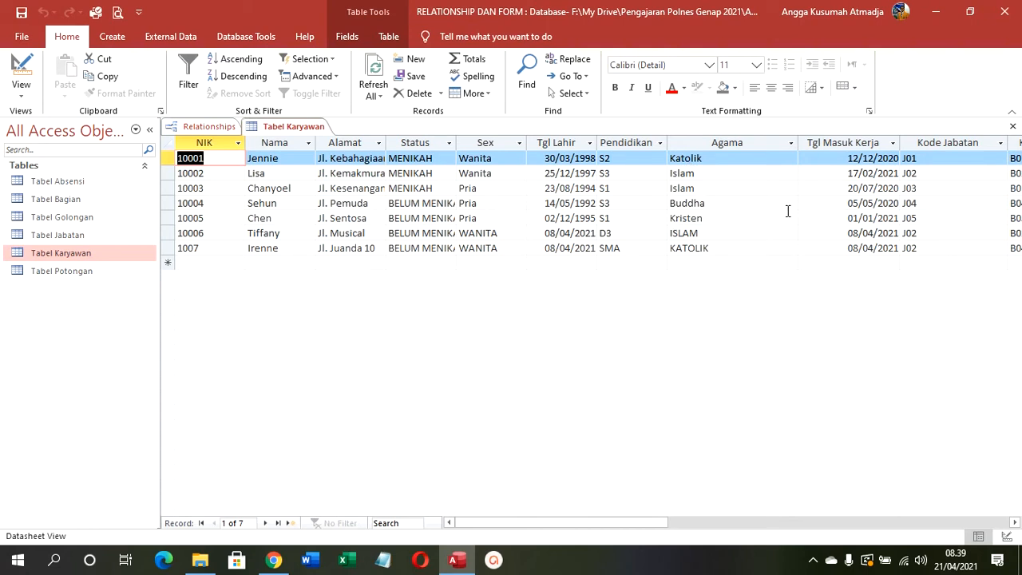
{"action": "left_click_drag", "start_coordinate": [636, 526], "coordinate": [701, 526]}
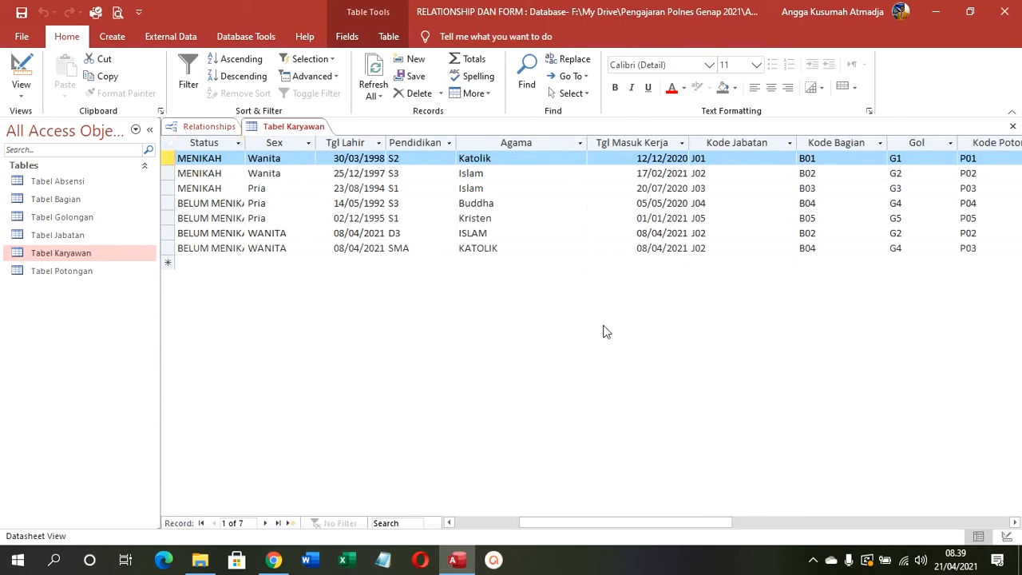
{"action": "left_click", "coordinate": [681, 158]}
{"action": "left_click", "coordinate": [579, 158]}
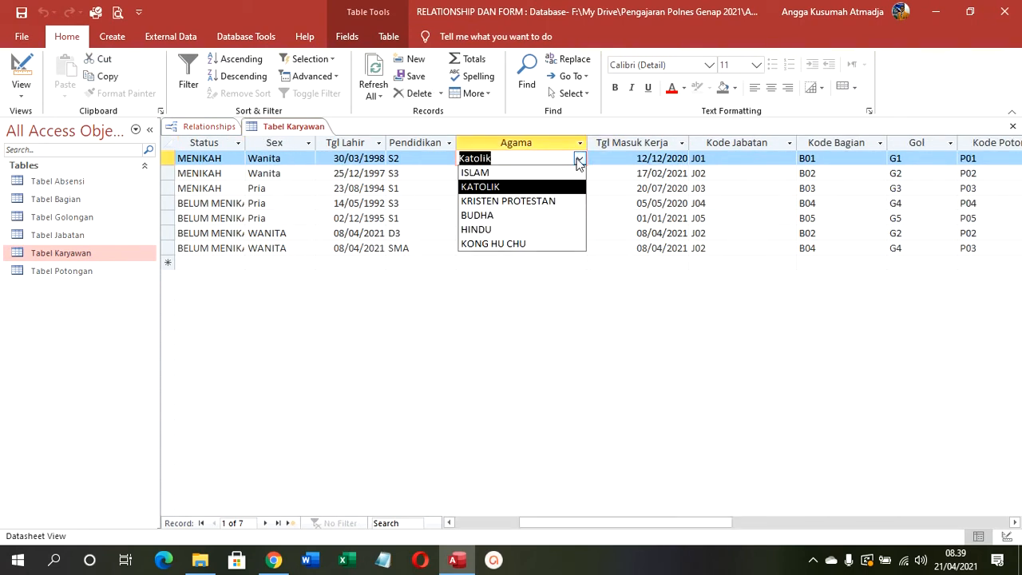
{"action": "left_click", "coordinate": [521, 190]}
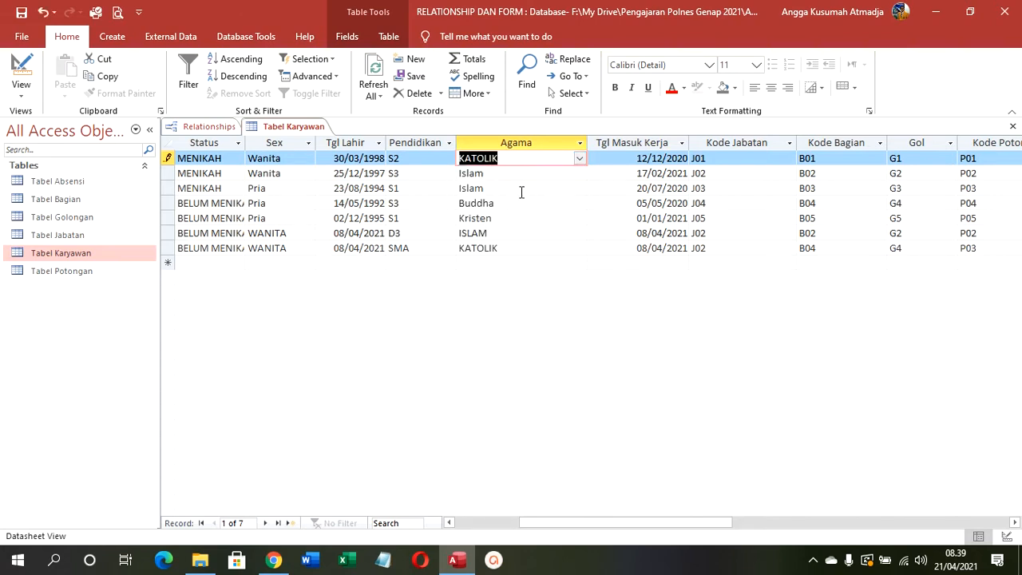
Step: Set the first record's Kode Jabatan to J03 in Tabel Karyawan and move to the second record
{"action": "left_click", "coordinate": [742, 158]}
{"action": "left_click", "coordinate": [789, 158]}
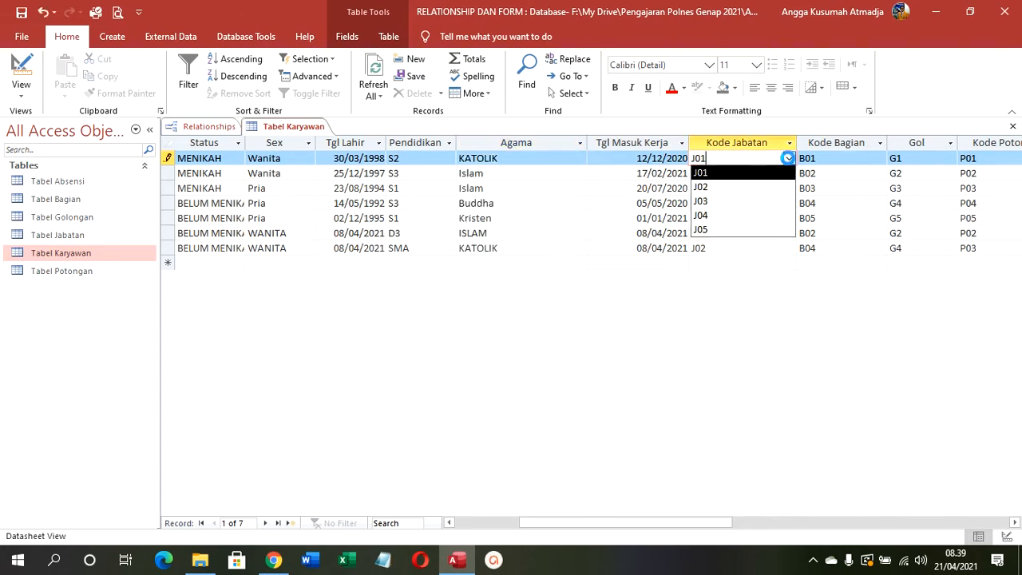
{"action": "left_click", "coordinate": [773, 187]}
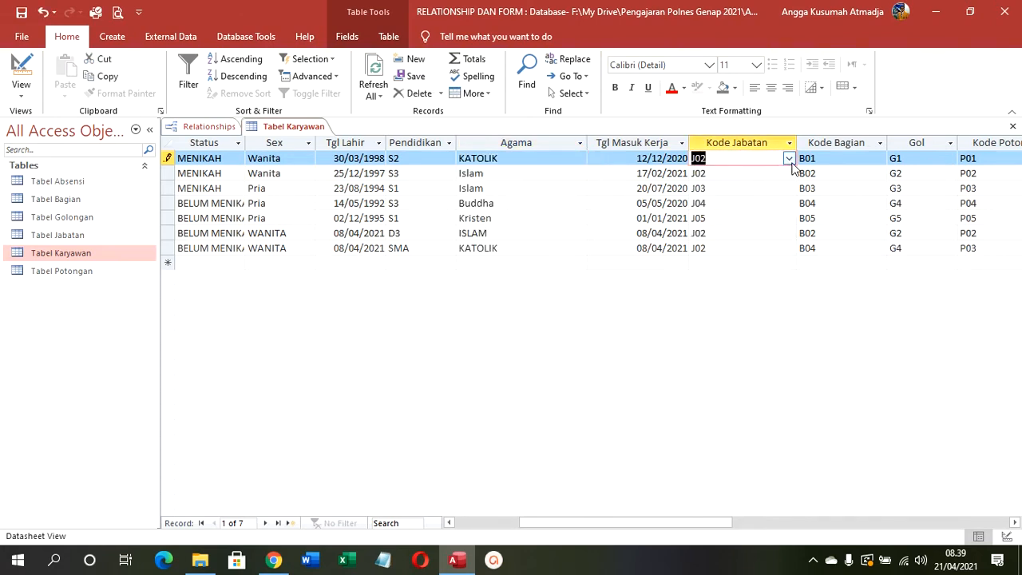
{"action": "left_click", "coordinate": [789, 158]}
{"action": "left_click", "coordinate": [766, 202]}
{"action": "left_click", "coordinate": [785, 176]}
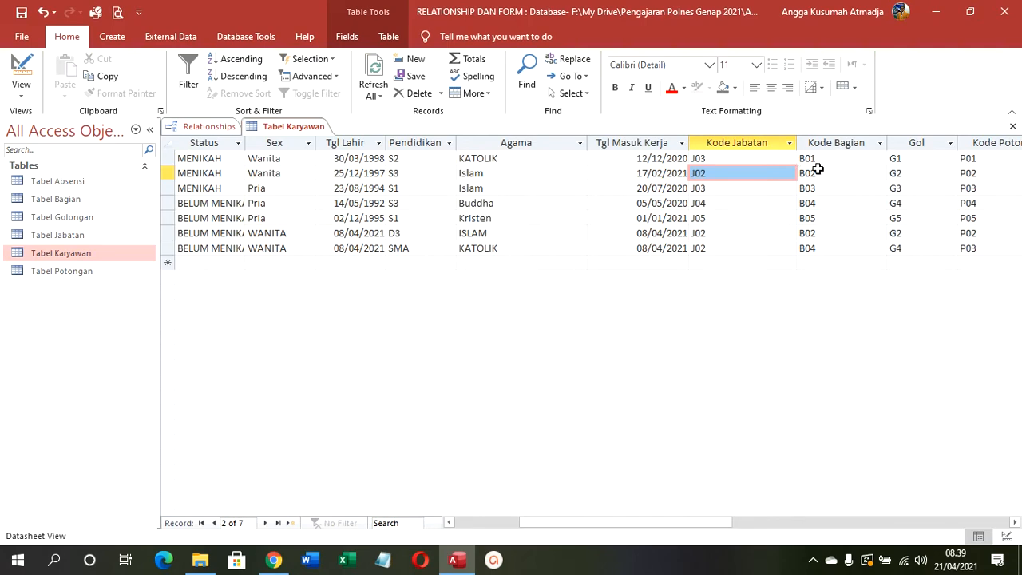
Step: Switch Tabel Karyawan to Design View and start the Lookup Wizard for Kode Jabatan, getting values from another table or query
{"action": "left_click", "coordinate": [22, 94]}
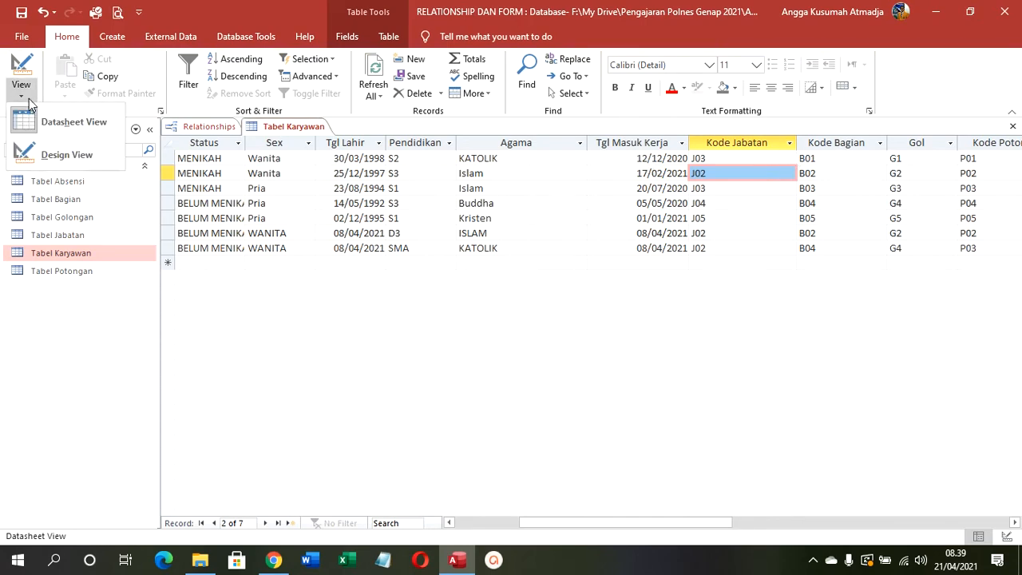
{"action": "left_click", "coordinate": [48, 153]}
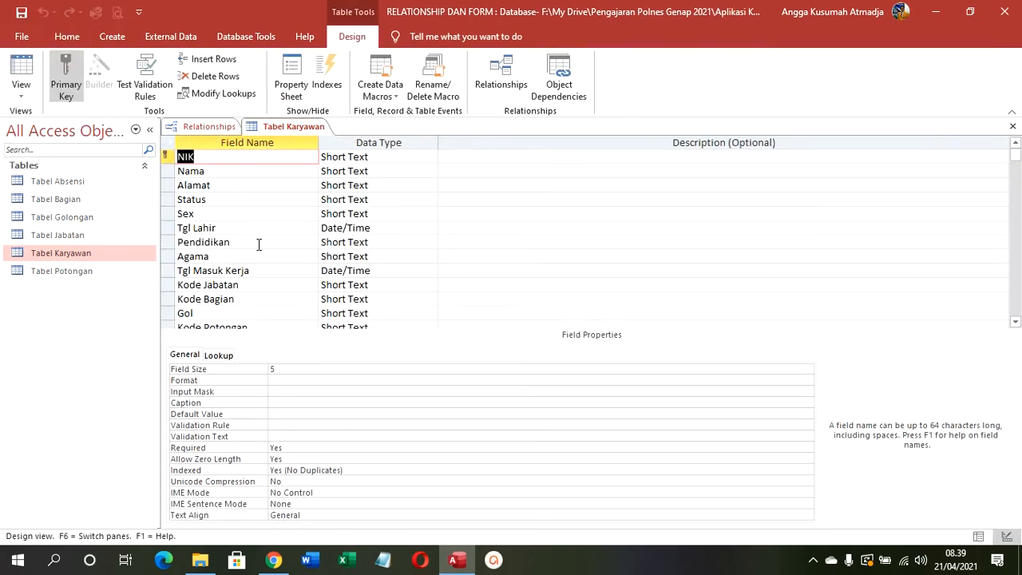
{"action": "scroll", "coordinate": [259, 244], "scroll_direction": "down", "scroll_amount": 2}
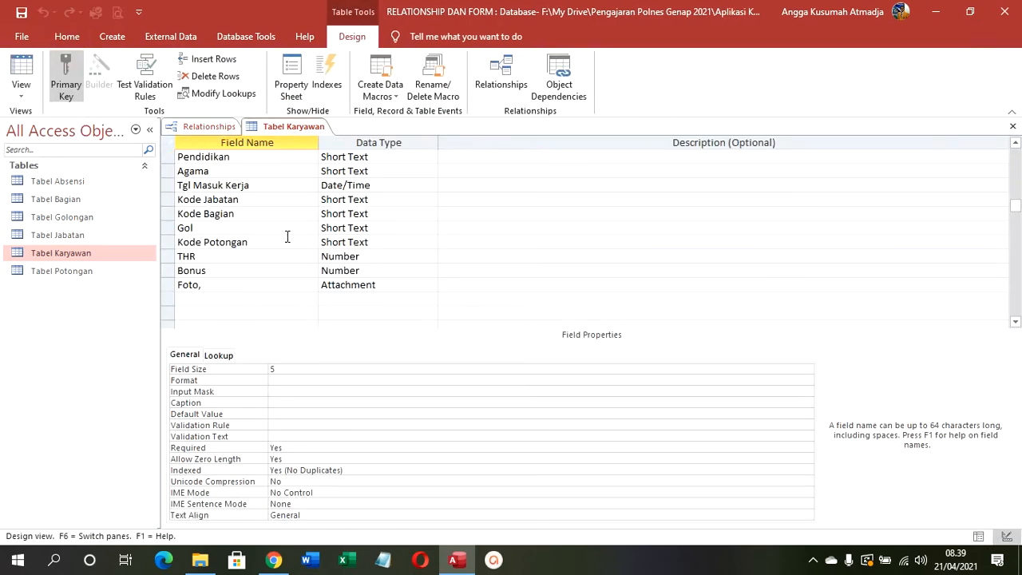
{"action": "left_click", "coordinate": [372, 202]}
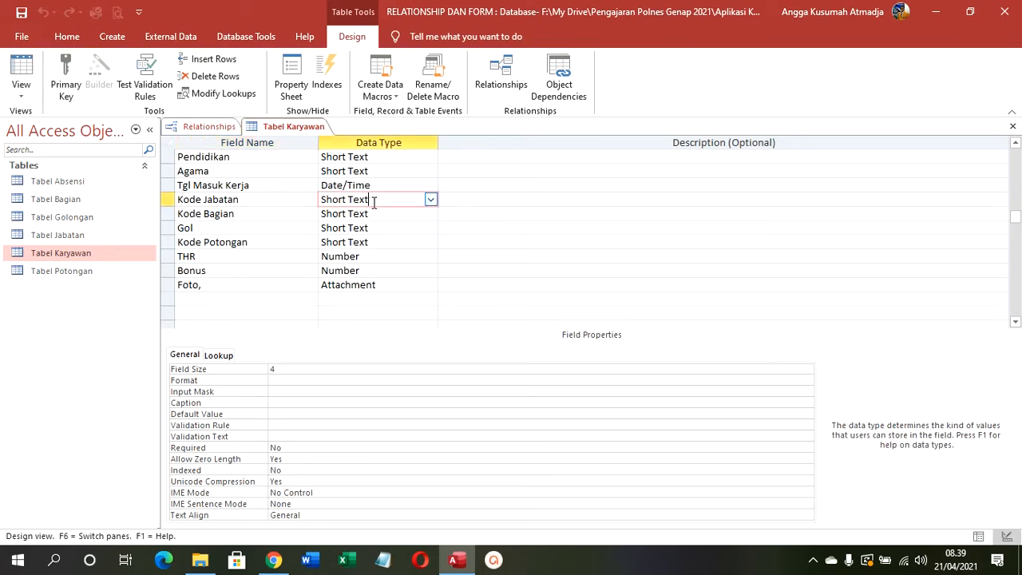
{"action": "left_click", "coordinate": [431, 201]}
{"action": "left_click", "coordinate": [395, 386]}
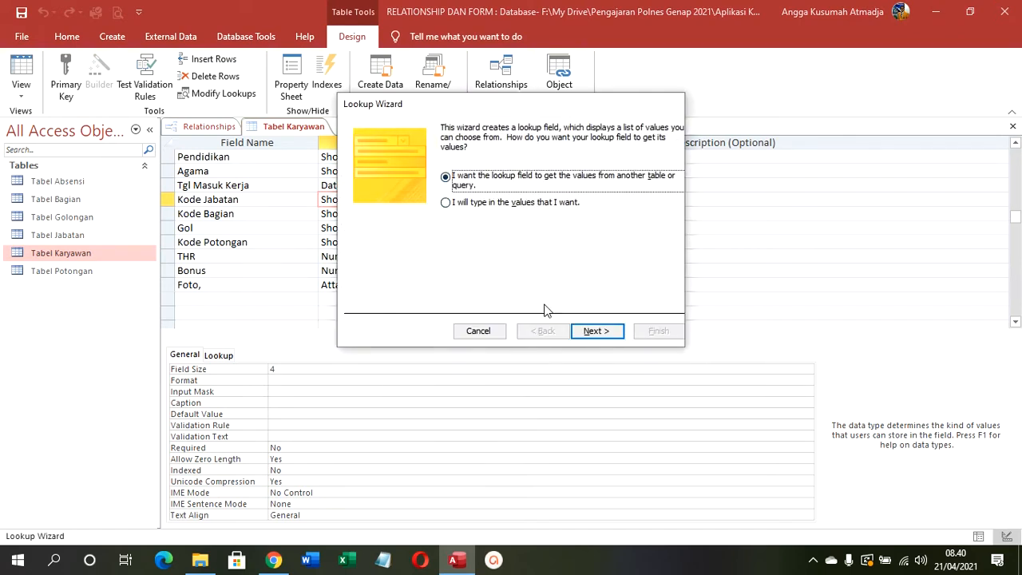
{"action": "left_click", "coordinate": [593, 331]}
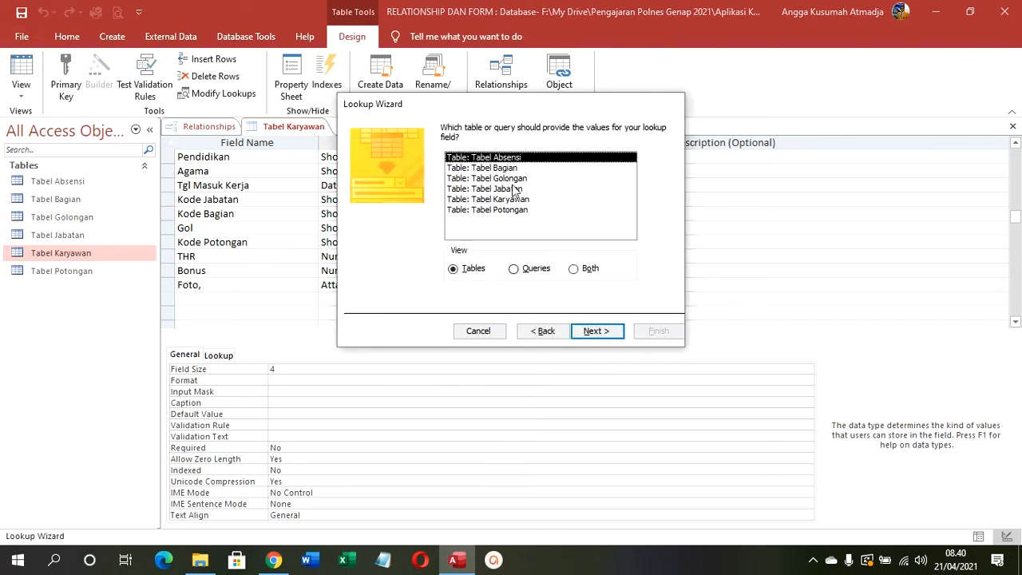
Step: Use Tabel Jabatan as the lookup source and include its Kode Jabatan and Nama Jabatan fields
{"action": "left_click_drag", "start_coordinate": [511, 112], "coordinate": [594, 88]}
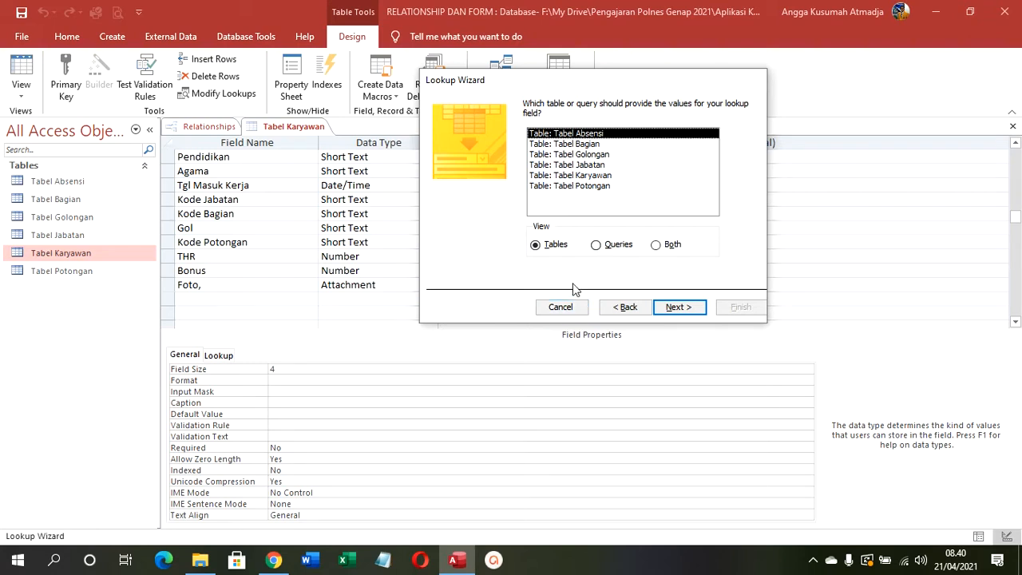
{"action": "left_click", "coordinate": [585, 166]}
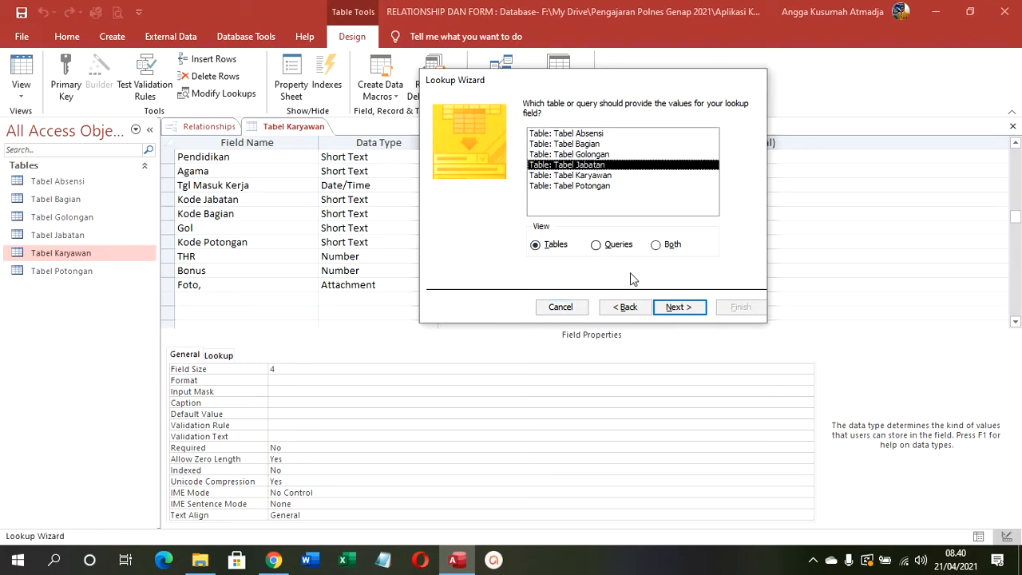
{"action": "left_click", "coordinate": [661, 310]}
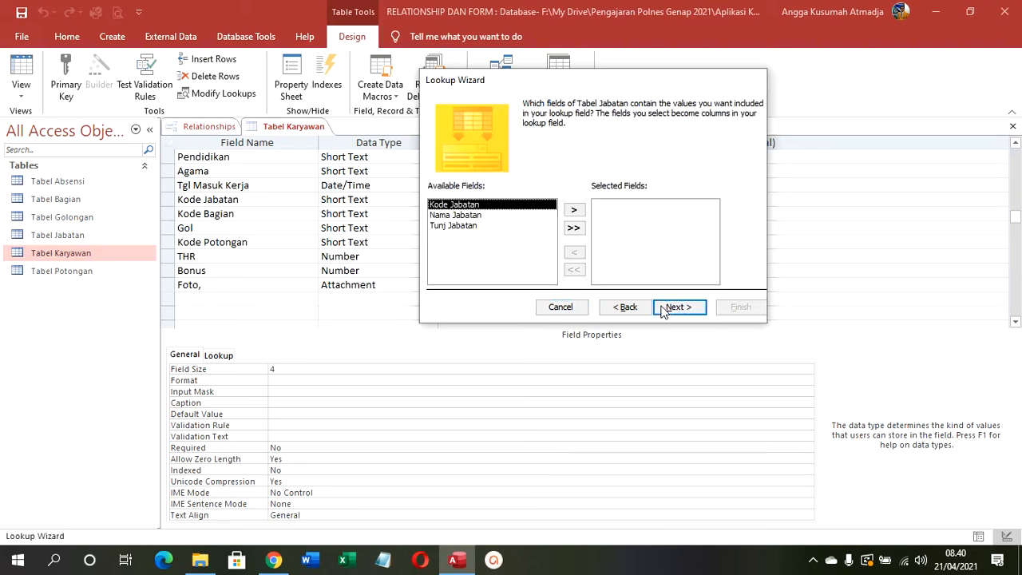
{"action": "left_click", "coordinate": [573, 210]}
{"action": "left_click", "coordinate": [574, 210]}
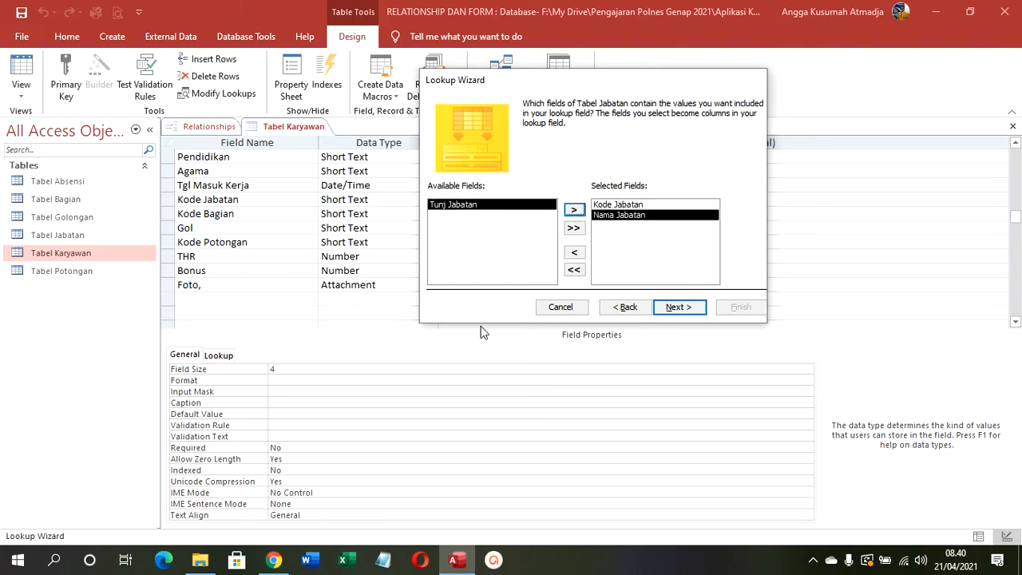
{"action": "left_click", "coordinate": [679, 307]}
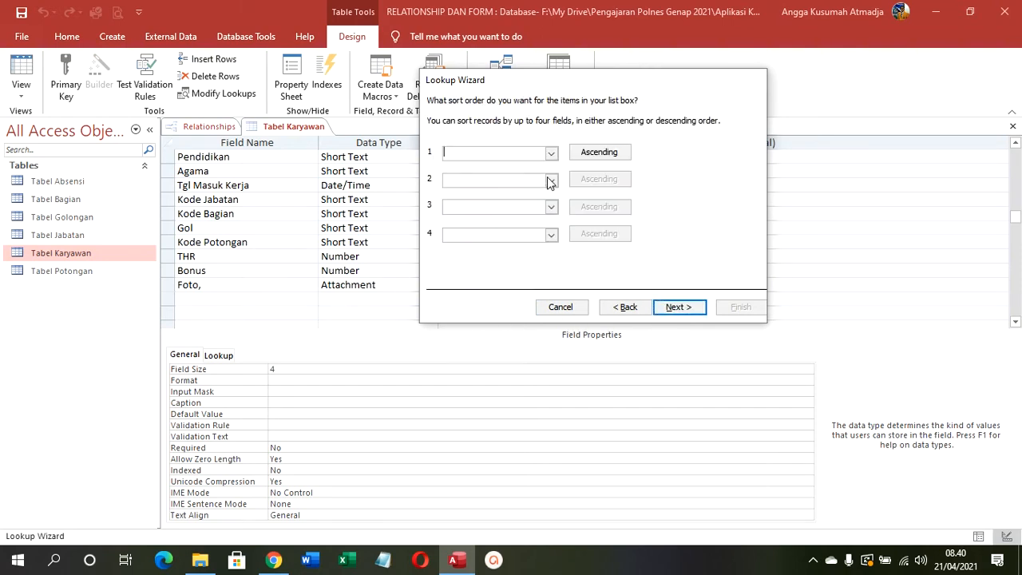
Step: Sort the lookup list by Kode Jabatan in ascending order and turn off hiding the key column
{"action": "left_click", "coordinate": [551, 154]}
{"action": "left_click", "coordinate": [535, 177]}
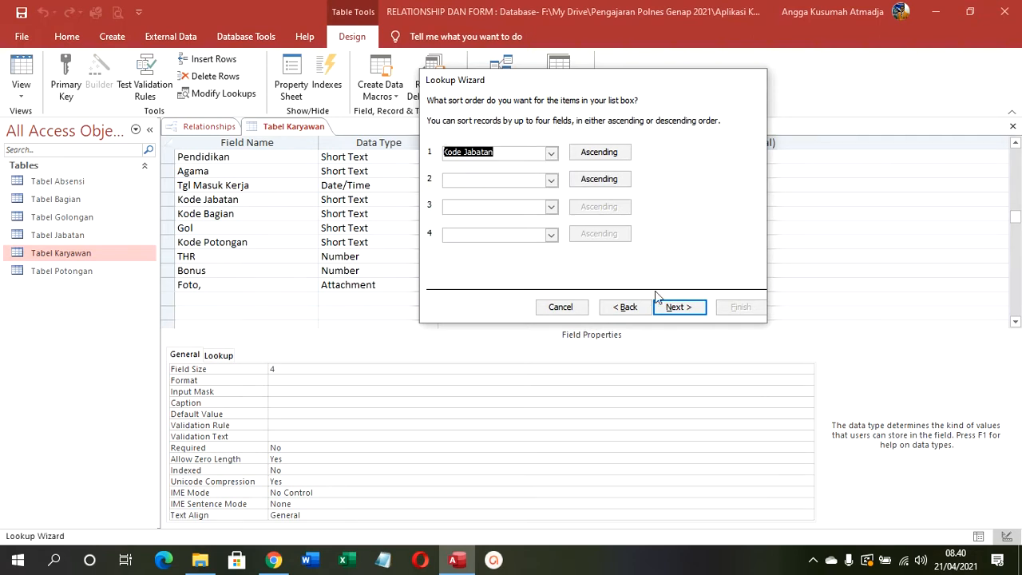
{"action": "left_click", "coordinate": [673, 308]}
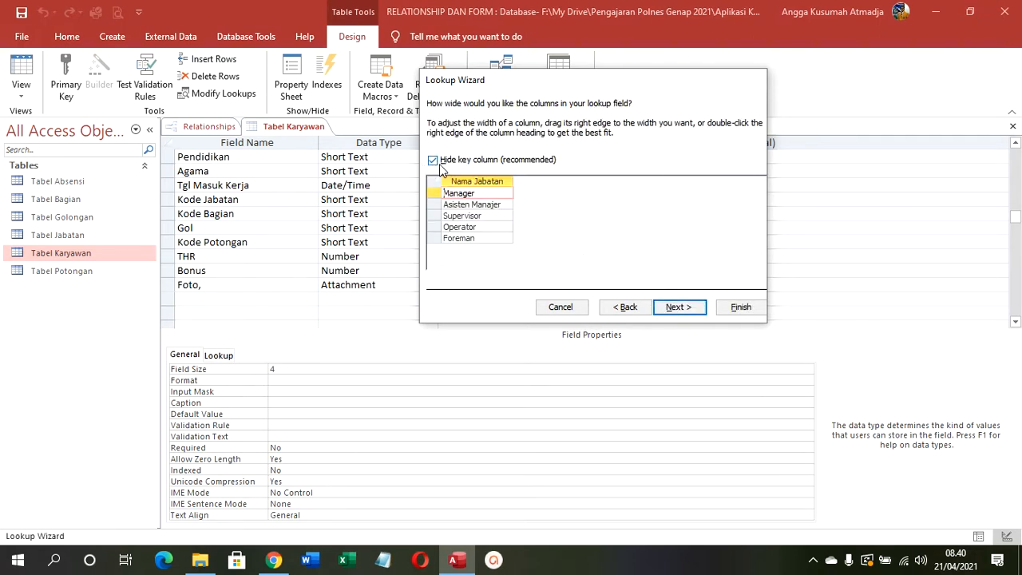
{"action": "left_click", "coordinate": [439, 162]}
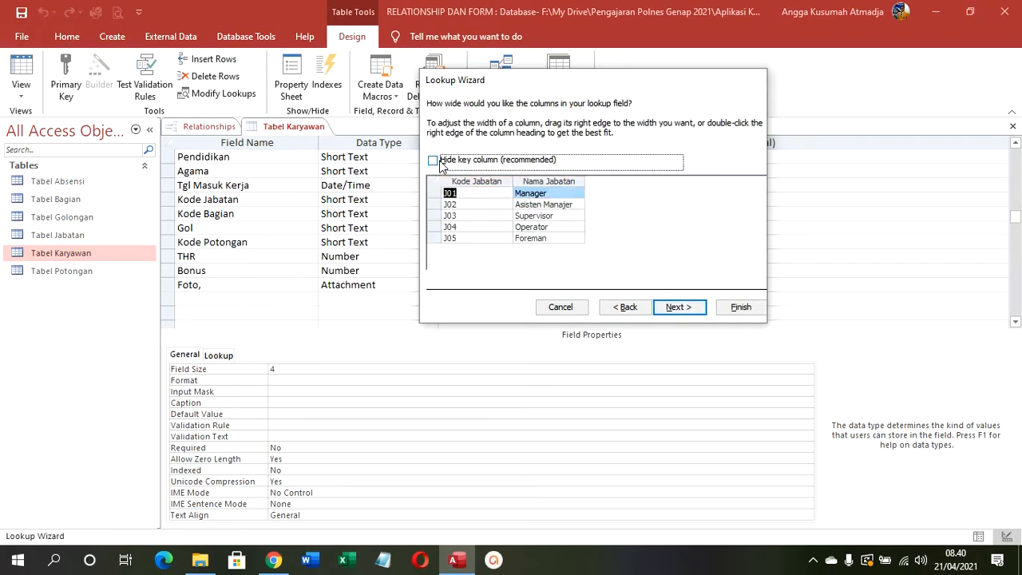
{"action": "left_click", "coordinate": [469, 204]}
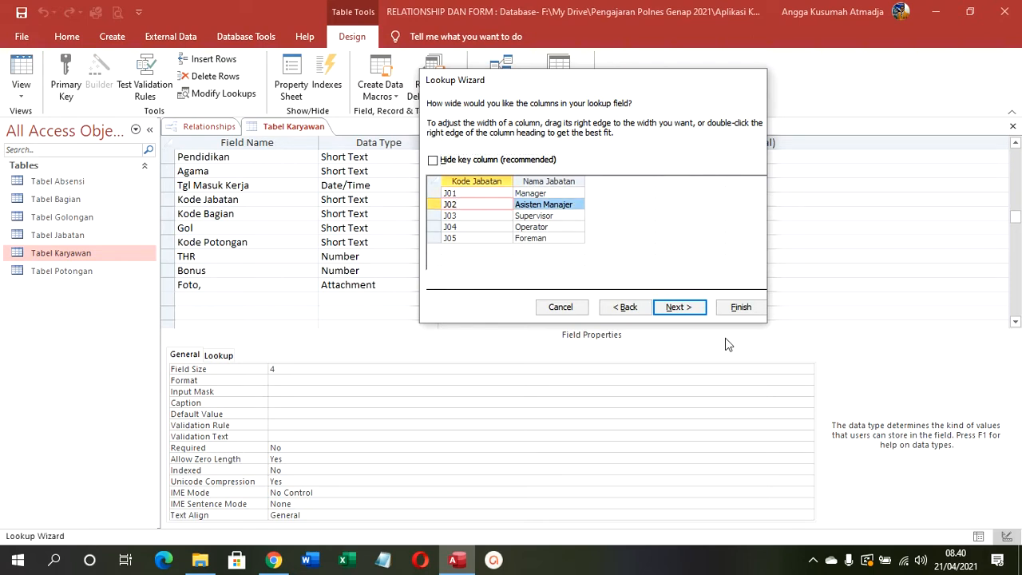
{"action": "left_click", "coordinate": [704, 311]}
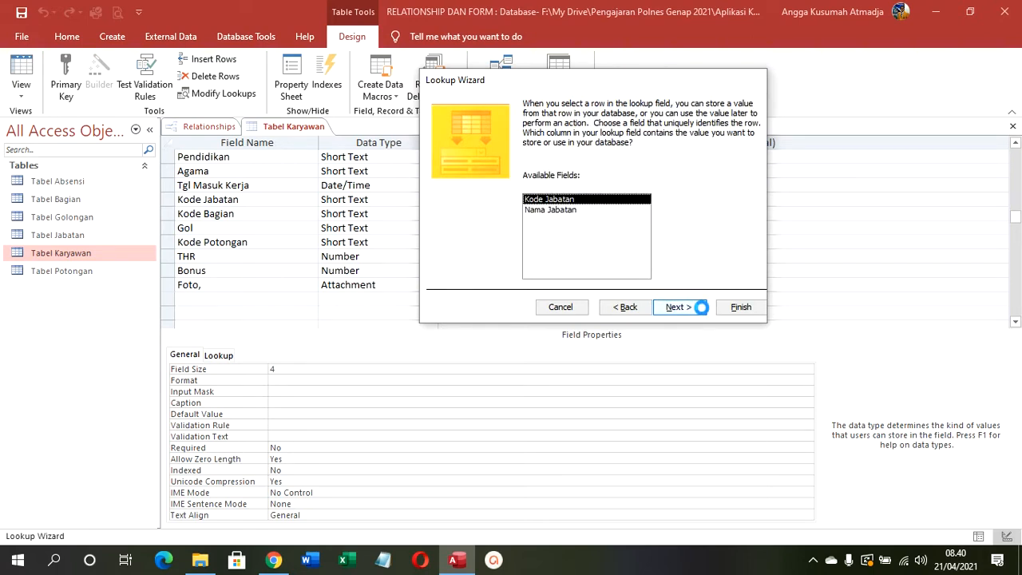
Step: Store Kode Jabatan as the lookup value, keep Kode Jabatan as the label, and finish the wizard, saving the table
{"action": "left_click", "coordinate": [706, 309]}
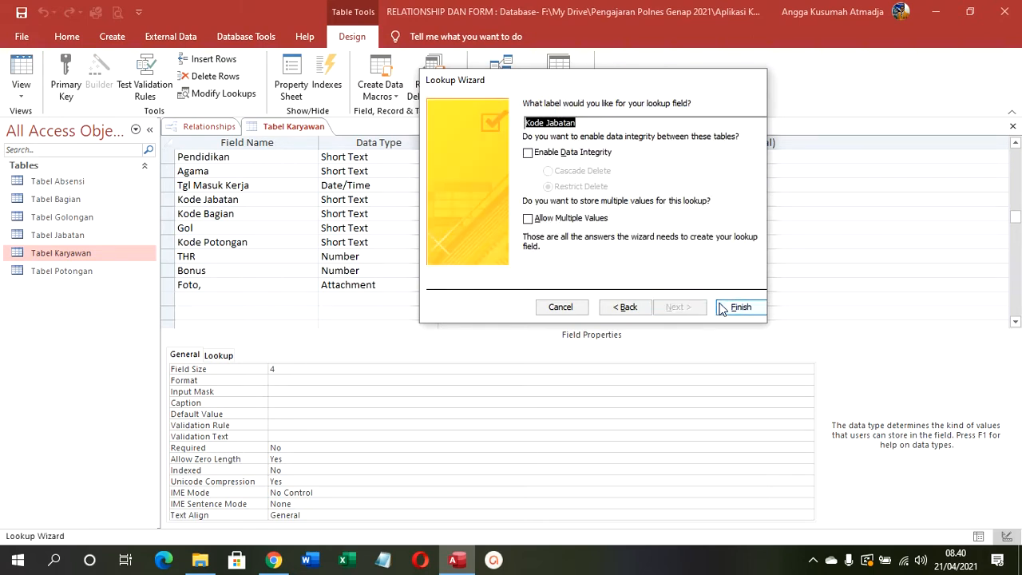
{"action": "left_click", "coordinate": [722, 309]}
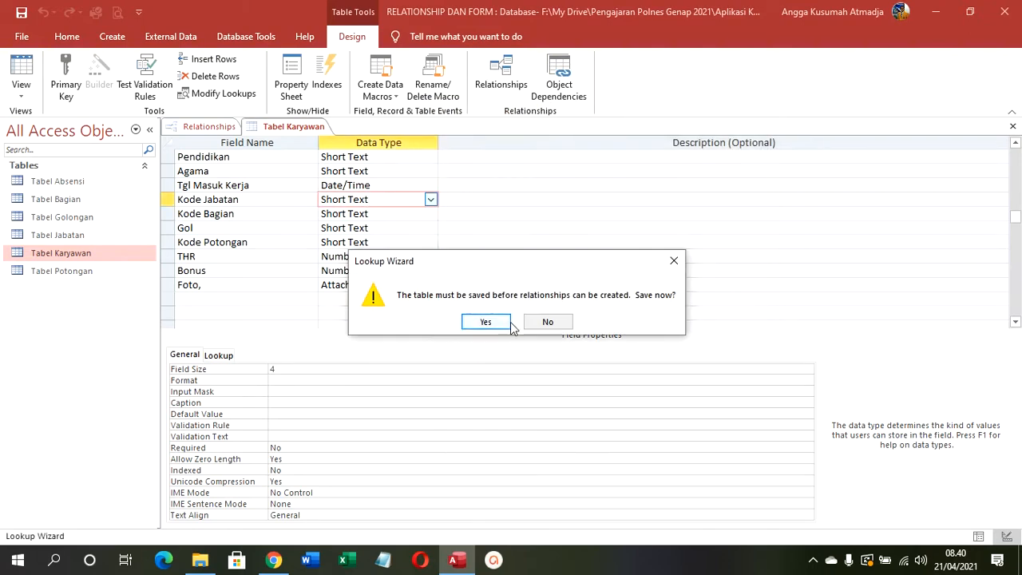
{"action": "left_click", "coordinate": [506, 324]}
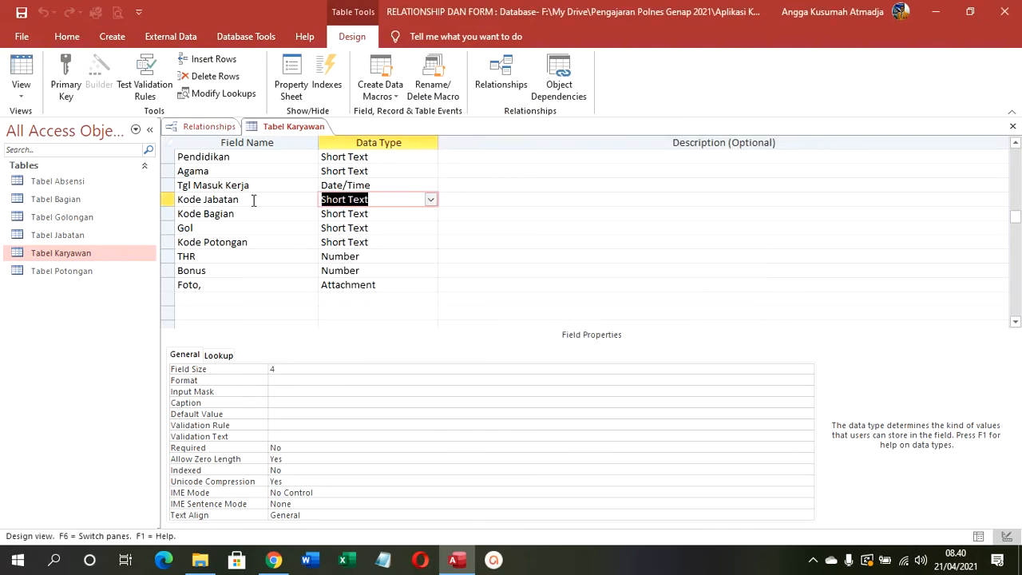
Step: Show all relationships in the Relationships window and move Tabel Karyawan below and to the right of Tabel Jabatan
{"action": "left_click", "coordinate": [248, 35]}
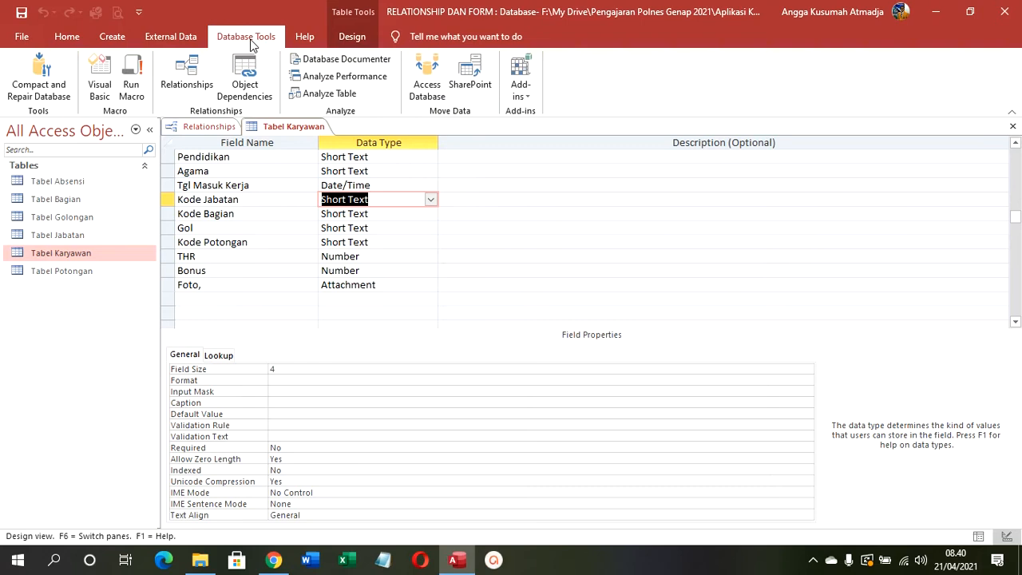
{"action": "left_click", "coordinate": [186, 76]}
{"action": "right_click", "coordinate": [402, 233]}
{"action": "left_click", "coordinate": [413, 259]}
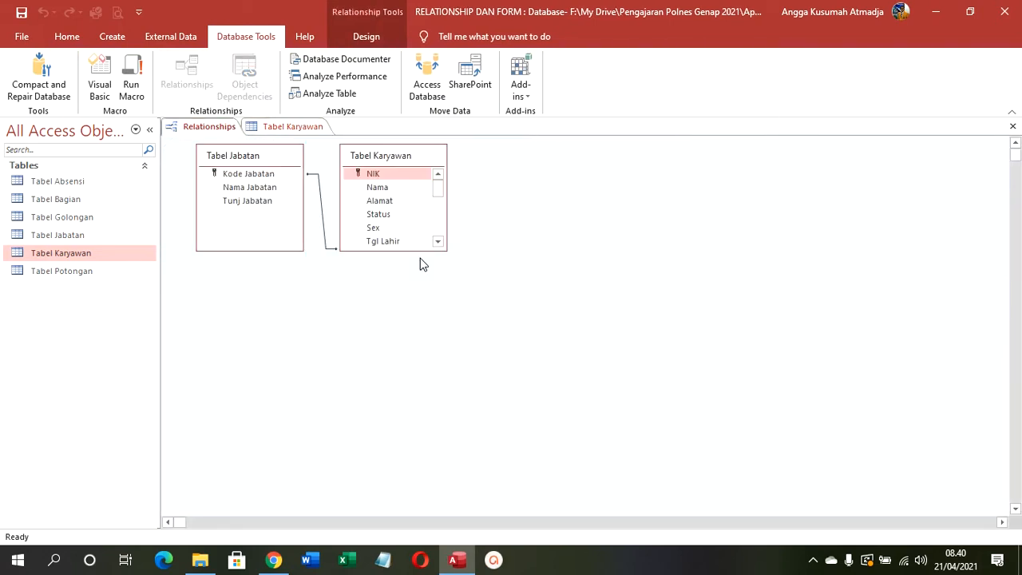
{"action": "right_click", "coordinate": [526, 339]}
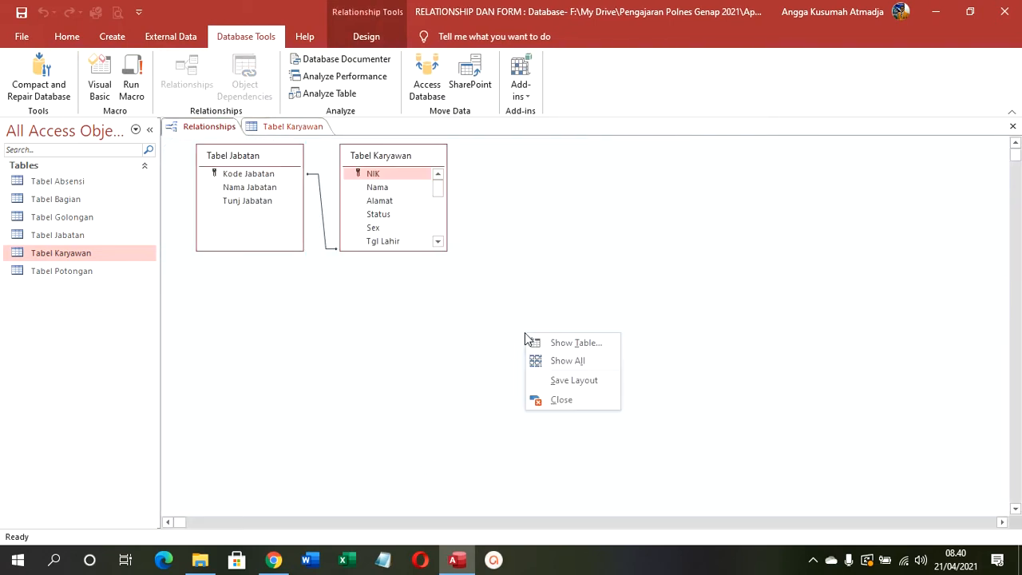
{"action": "left_click_drag", "start_coordinate": [417, 161], "coordinate": [451, 214]}
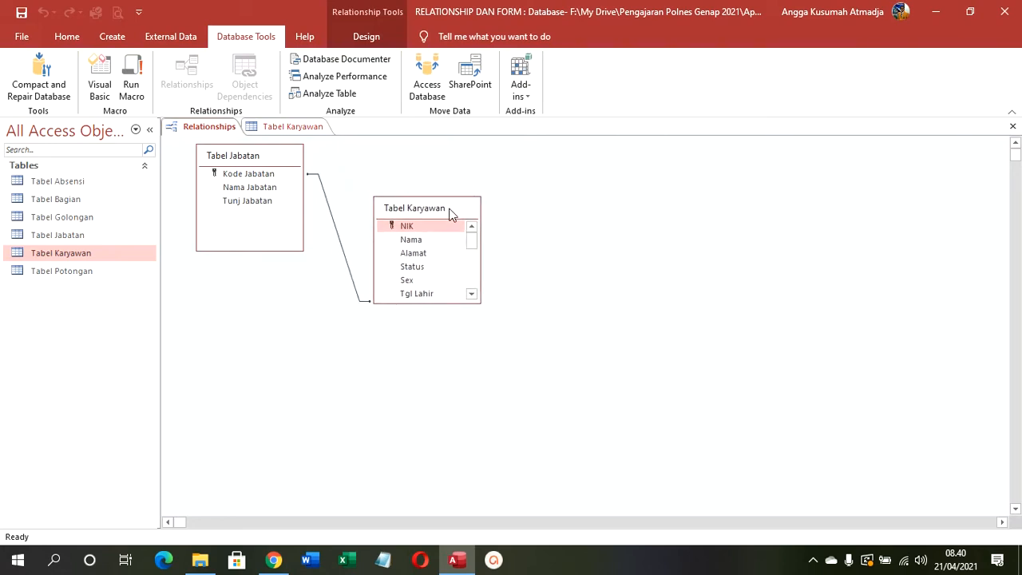
Step: Try to enforce referential integrity between Tabel Jabatan and Tabel Karyawan, with a join including all records from Tabel Karyawan
{"action": "left_click", "coordinate": [332, 218]}
{"action": "right_click", "coordinate": [333, 218]}
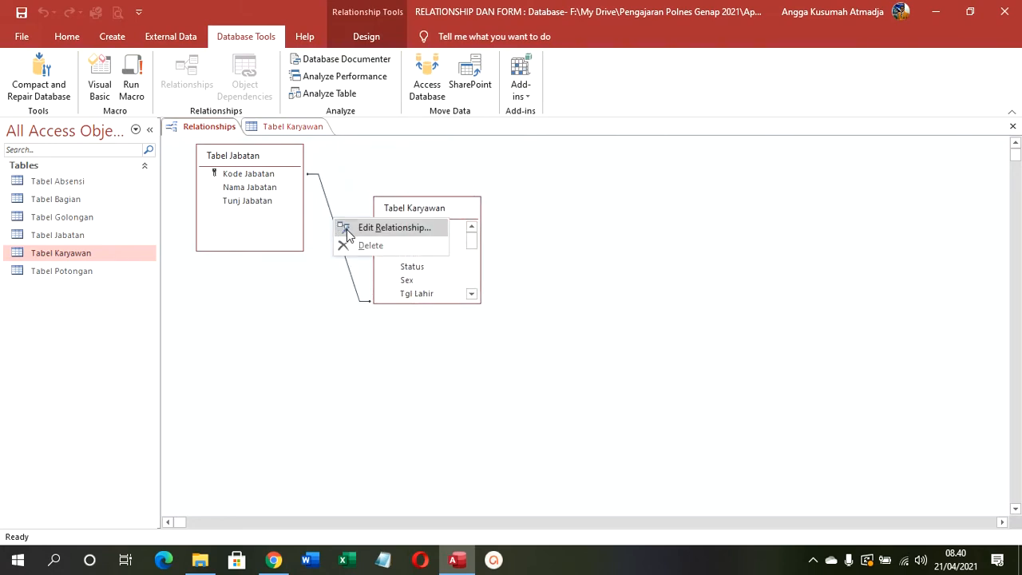
{"action": "left_click", "coordinate": [347, 228]}
{"action": "left_click", "coordinate": [436, 231]}
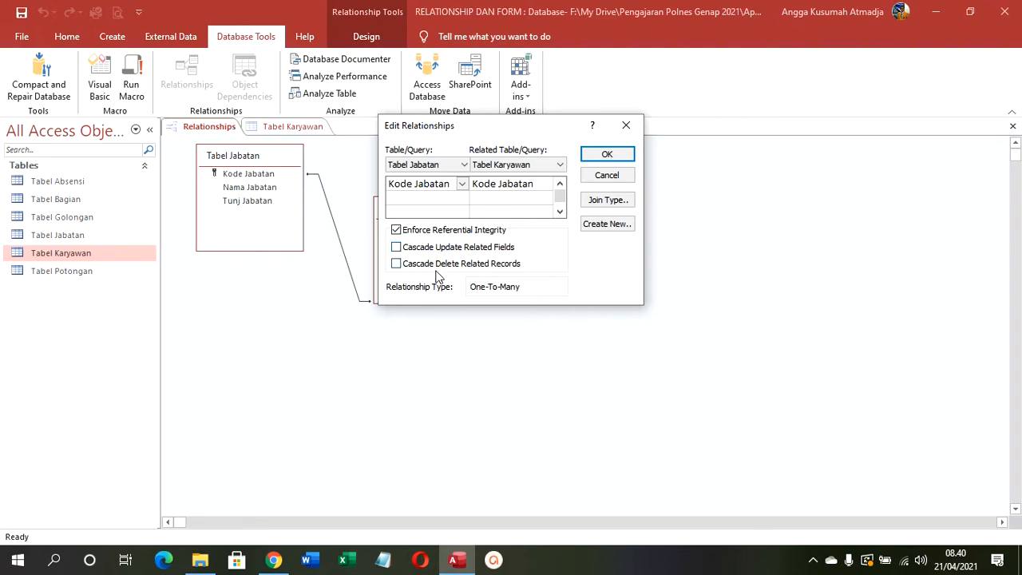
{"action": "left_click", "coordinate": [602, 202]}
{"action": "left_click", "coordinate": [401, 230]}
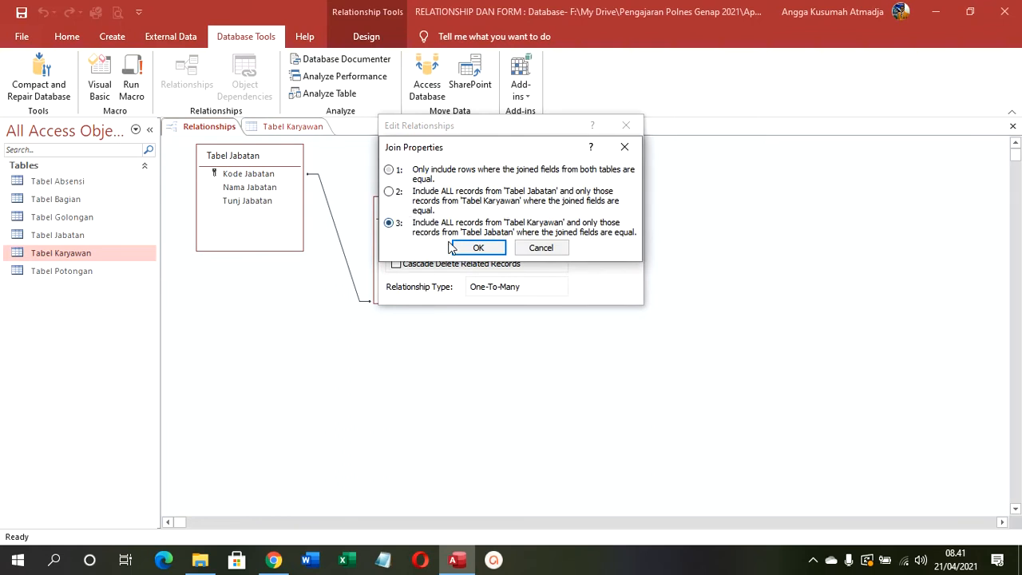
{"action": "left_click", "coordinate": [479, 248]}
{"action": "left_click", "coordinate": [595, 158]}
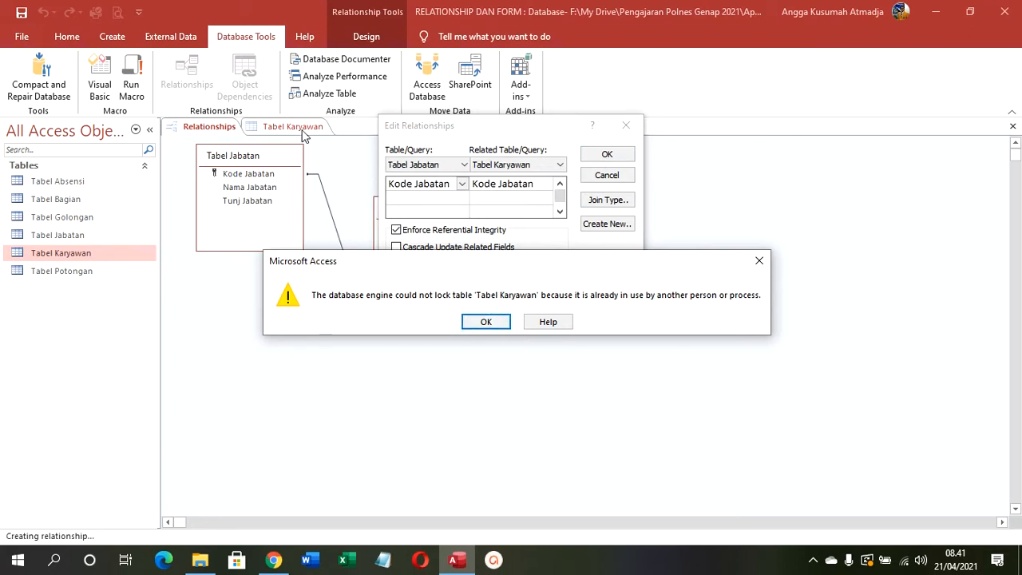
{"action": "left_click", "coordinate": [487, 322]}
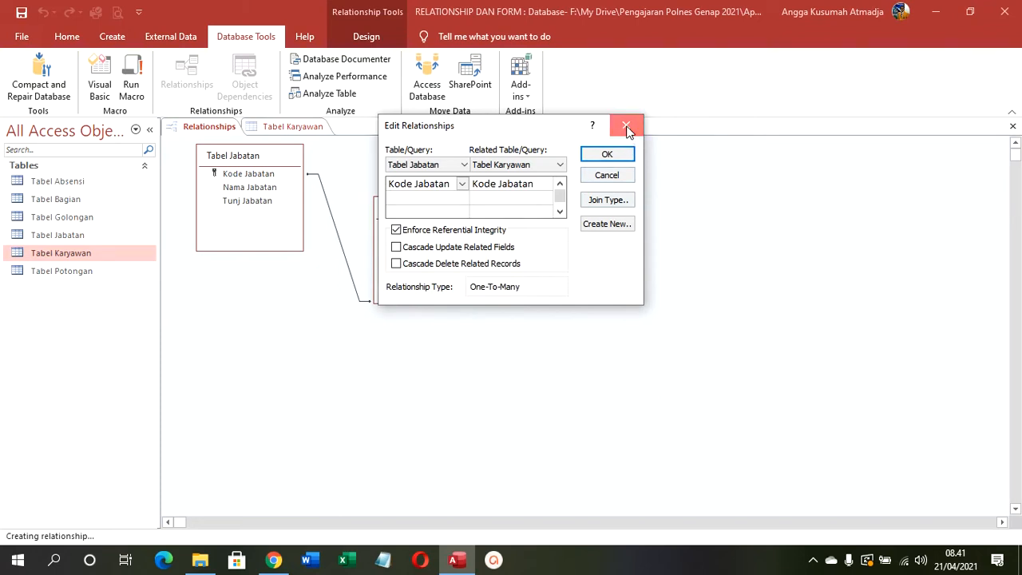
{"action": "left_click", "coordinate": [626, 127]}
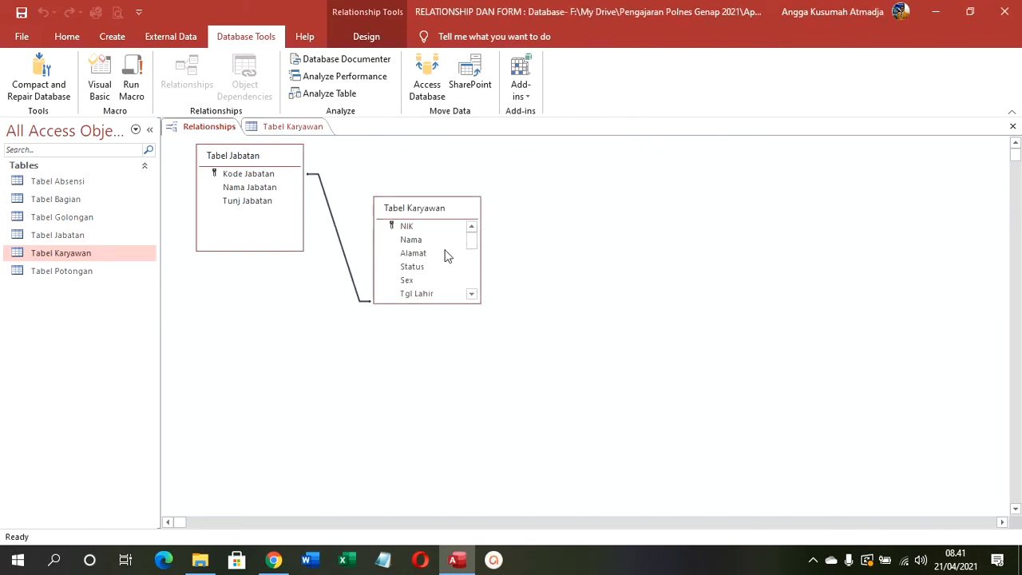
Step: Close the Relationships window and save its layout changes
{"action": "left_click", "coordinate": [294, 134]}
{"action": "right_click", "coordinate": [300, 130]}
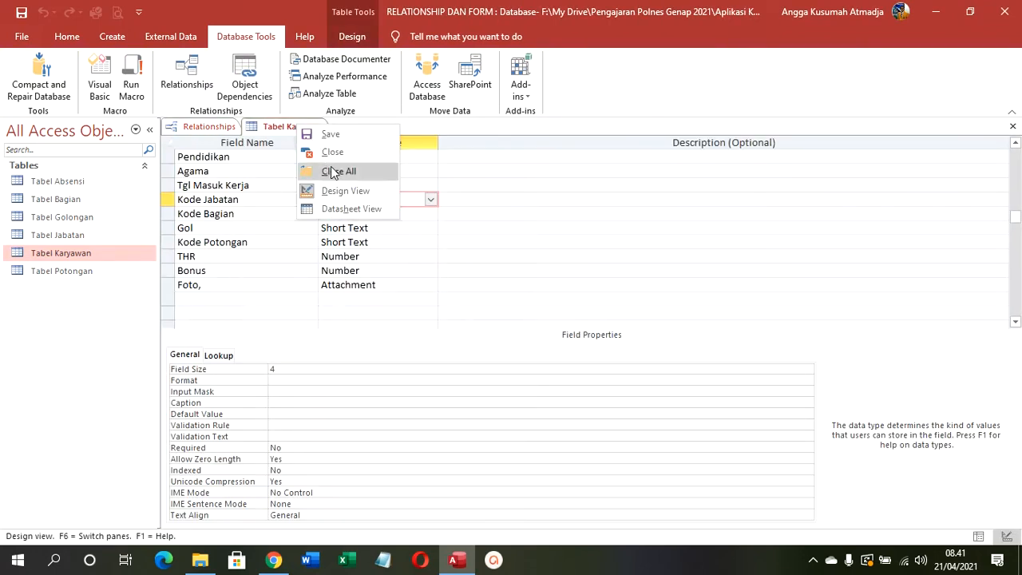
{"action": "left_click", "coordinate": [220, 127]}
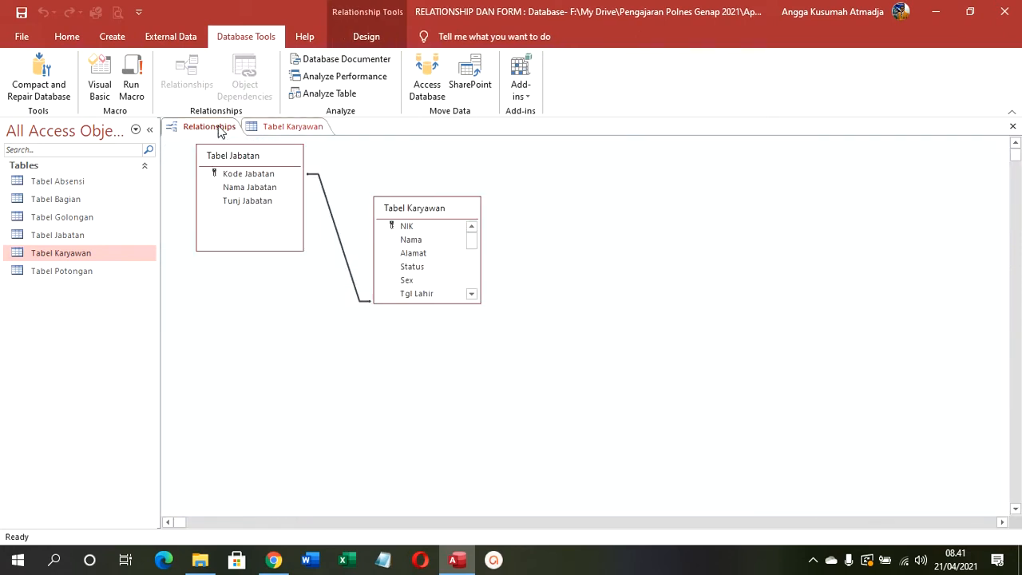
{"action": "right_click", "coordinate": [222, 128]}
{"action": "left_click", "coordinate": [251, 155]}
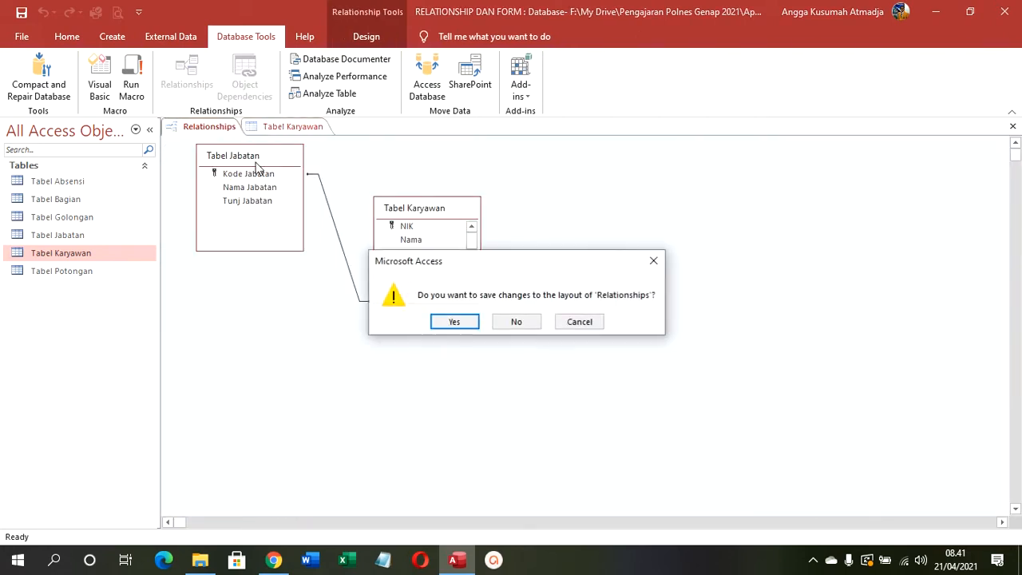
{"action": "left_click", "coordinate": [455, 322]}
Step: Create a lookup for the Kode Bagian field from Tabel Bagian, including the Kode Bagian and Nama Bagian fields
{"action": "left_click", "coordinate": [369, 214]}
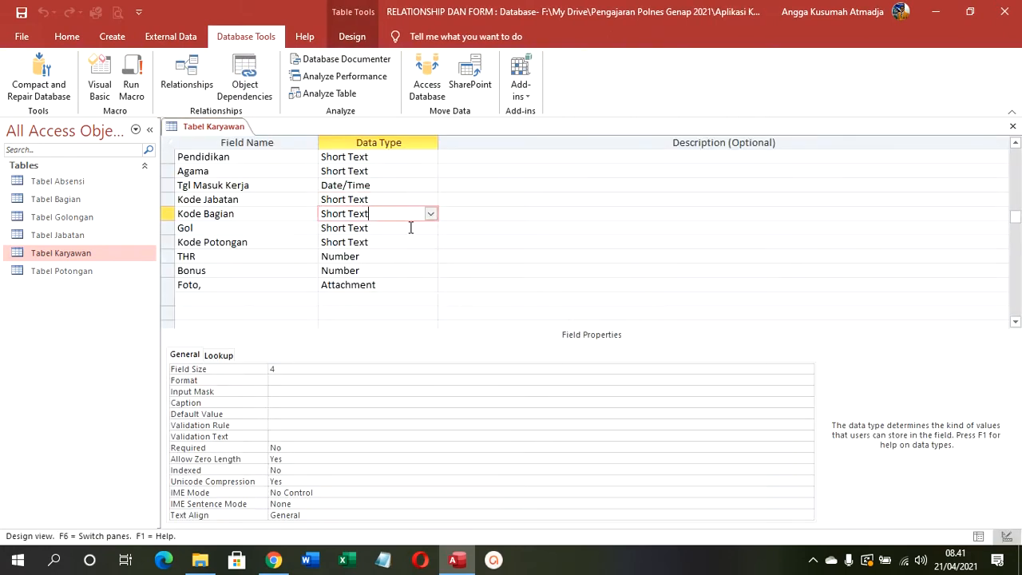
{"action": "left_click", "coordinate": [430, 213]}
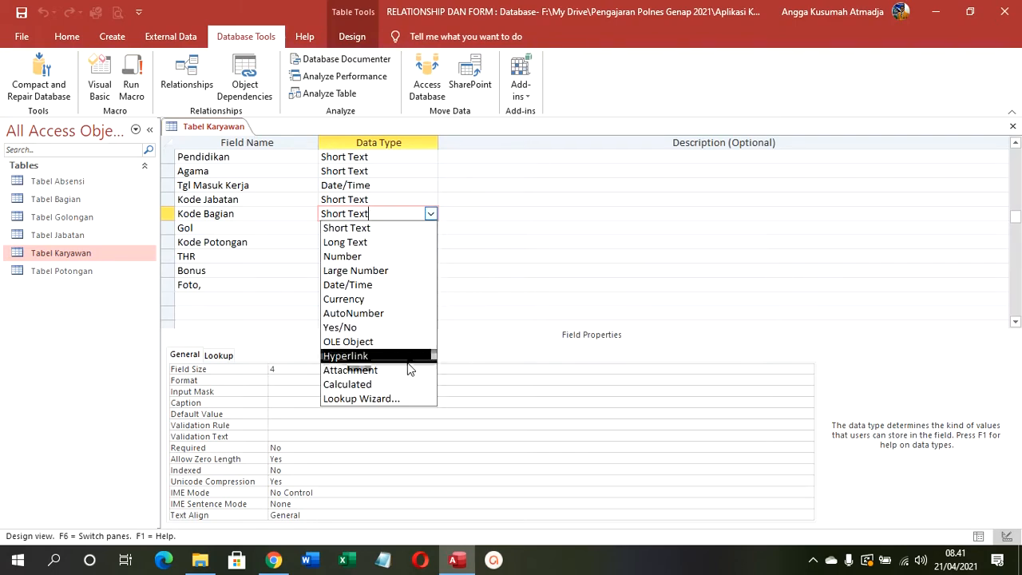
{"action": "left_click", "coordinate": [393, 399]}
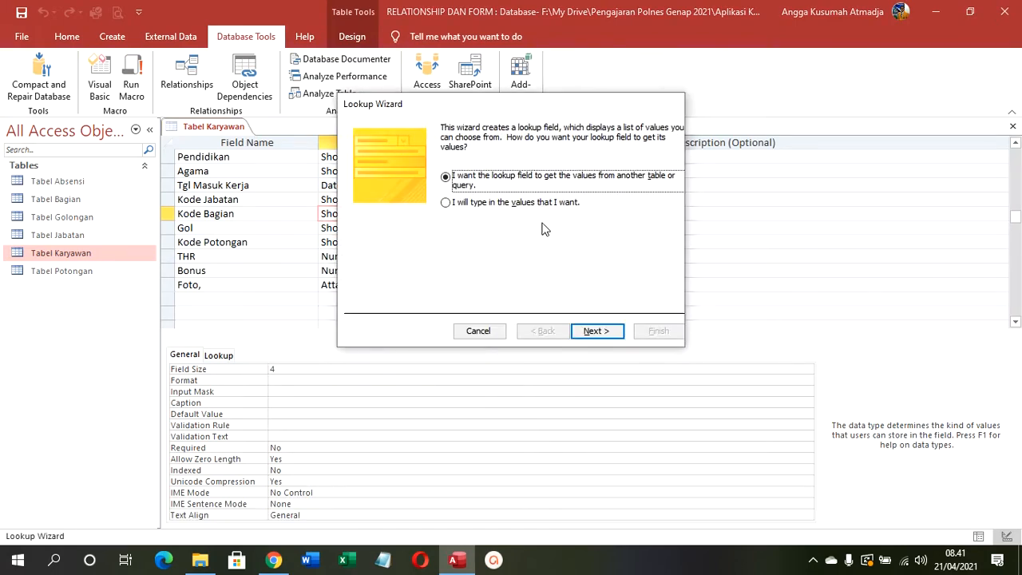
{"action": "left_click", "coordinate": [595, 331]}
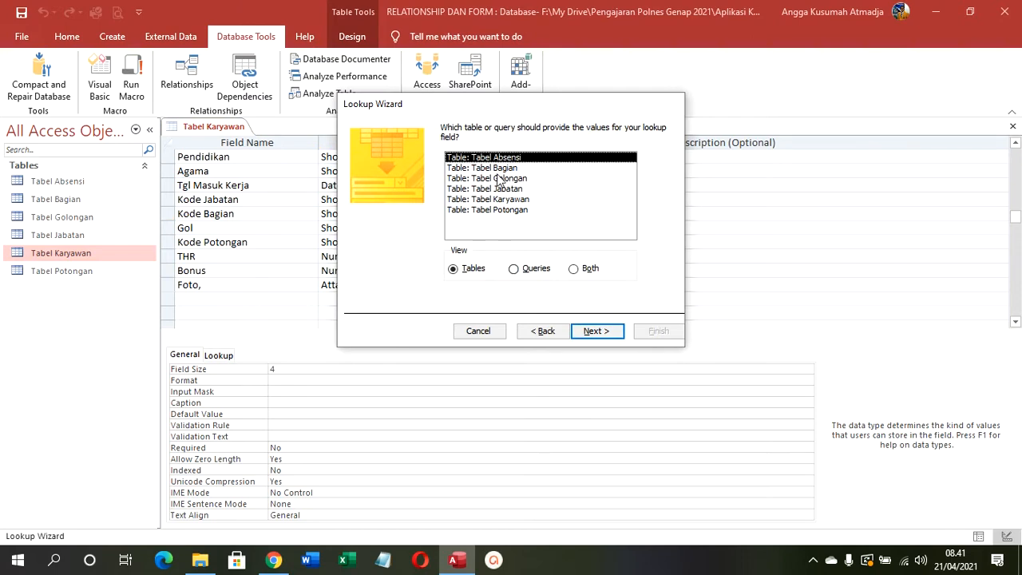
{"action": "left_click", "coordinate": [496, 169]}
{"action": "left_click", "coordinate": [598, 331]}
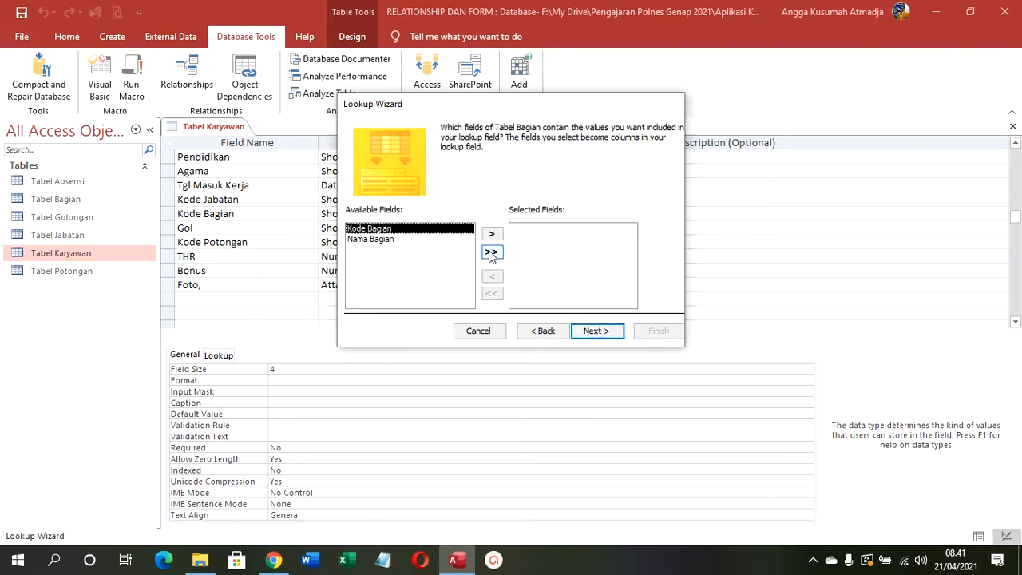
{"action": "left_click", "coordinate": [491, 254]}
{"action": "left_click", "coordinate": [583, 337]}
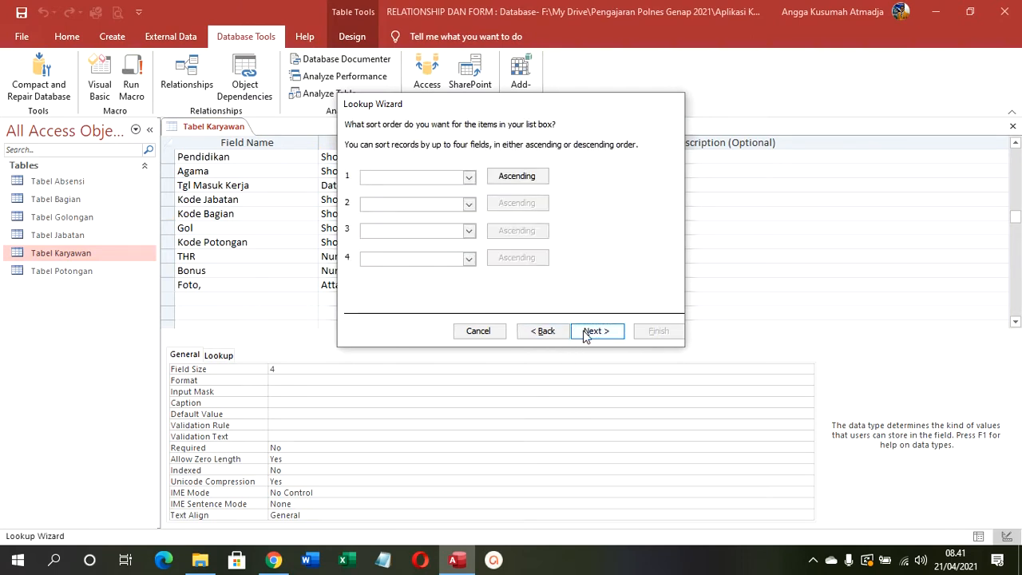
Step: Leave the Kode Bagian lookup unsorted, turn off hiding the key column, and finish the wizard, saving the table
{"action": "left_click", "coordinate": [583, 335]}
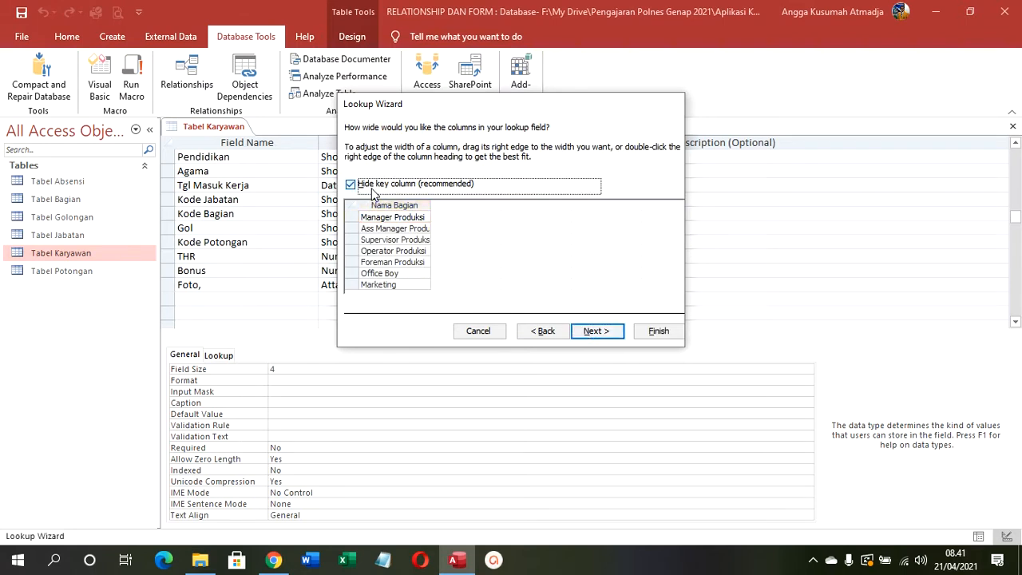
{"action": "left_click", "coordinate": [371, 190]}
{"action": "left_click", "coordinate": [655, 331]}
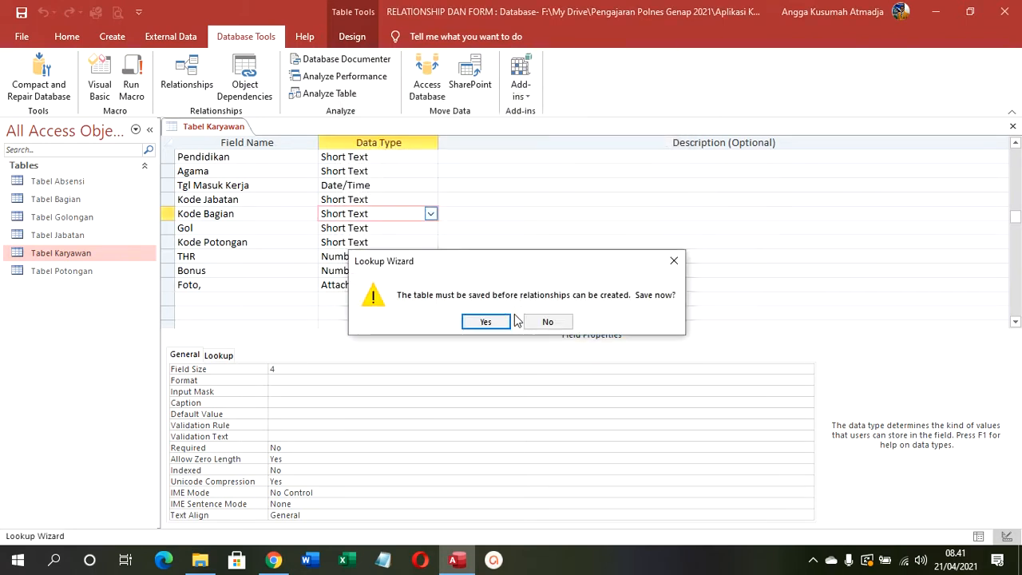
{"action": "left_click", "coordinate": [488, 322]}
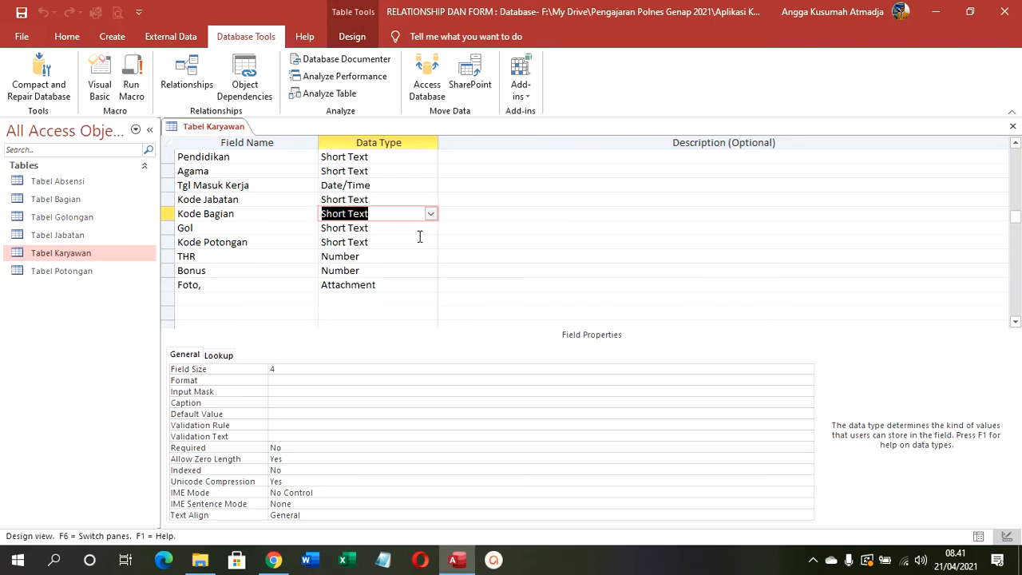
Step: Start a lookup for the Gol field with Tabel Golongan as the source of its values
{"action": "left_click", "coordinate": [419, 232]}
{"action": "left_click", "coordinate": [430, 228]}
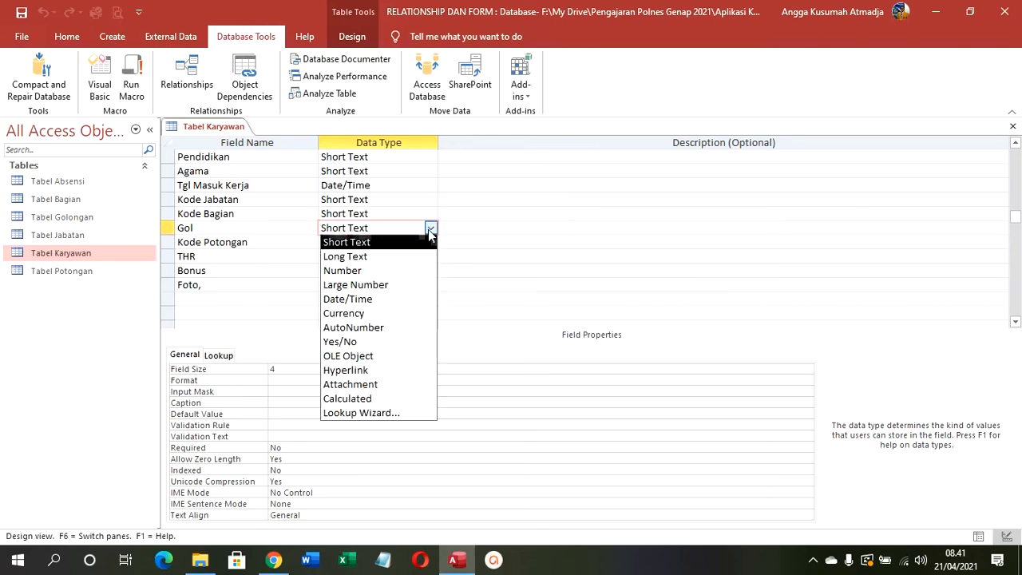
{"action": "left_click", "coordinate": [389, 413]}
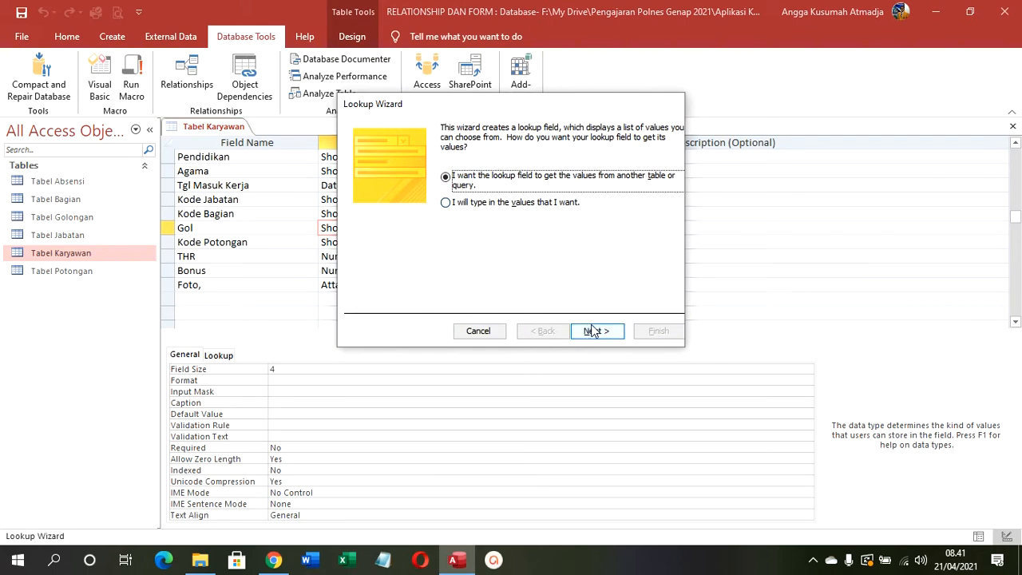
{"action": "left_click", "coordinate": [587, 328]}
{"action": "left_click", "coordinate": [519, 179]}
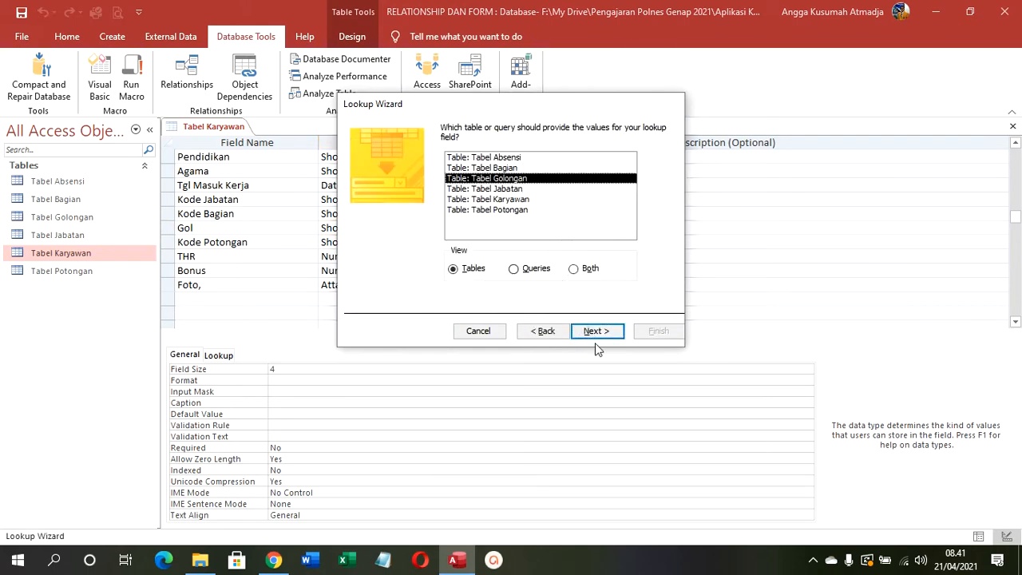
{"action": "left_click", "coordinate": [597, 333]}
Step: Include the GOL, Gaji Pokok, Asuransi Koperasi and Tunj Lembur fields in the lookup
{"action": "left_click", "coordinate": [492, 234]}
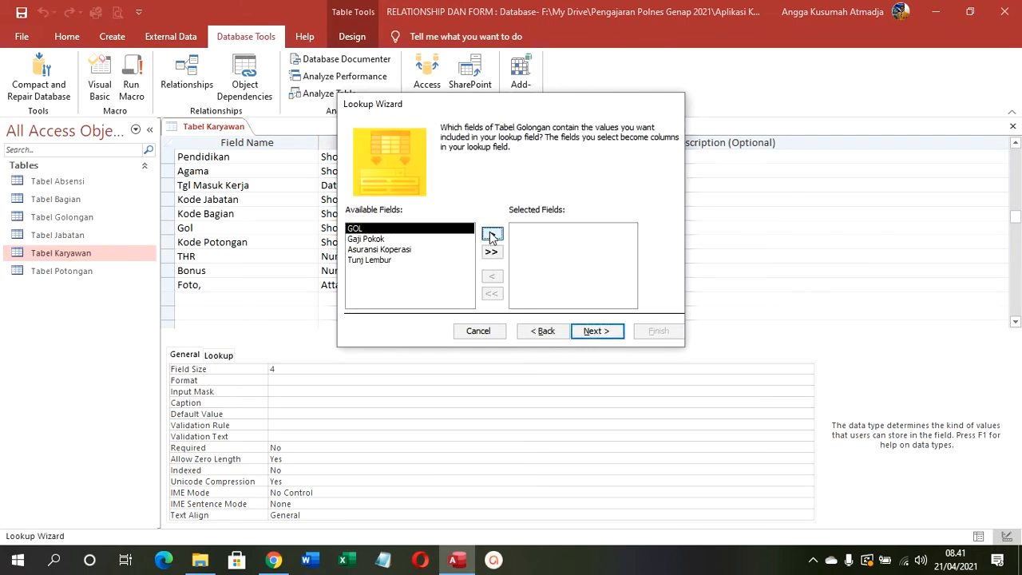
{"action": "left_click", "coordinate": [492, 233]}
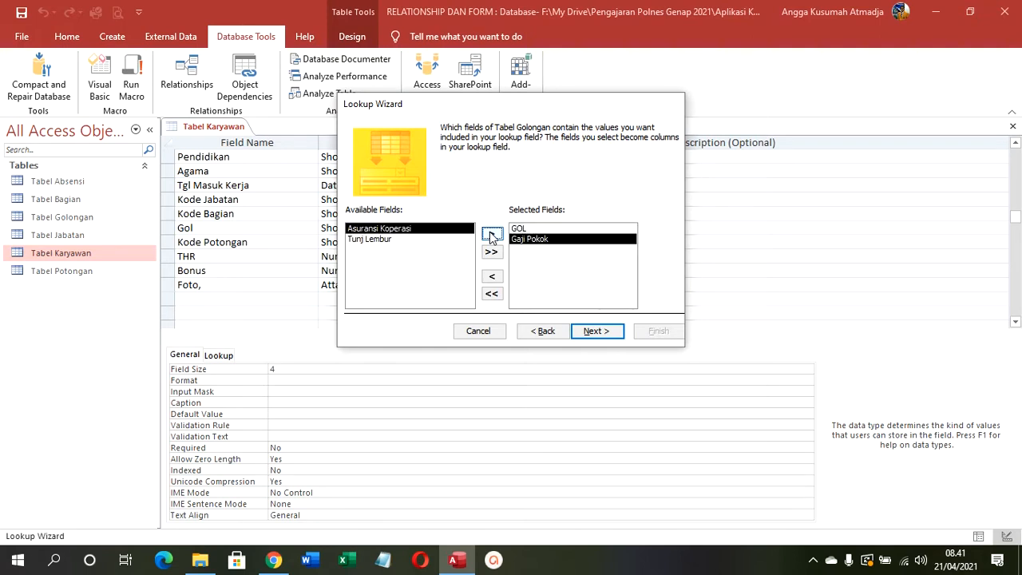
{"action": "double_click", "coordinate": [491, 233]}
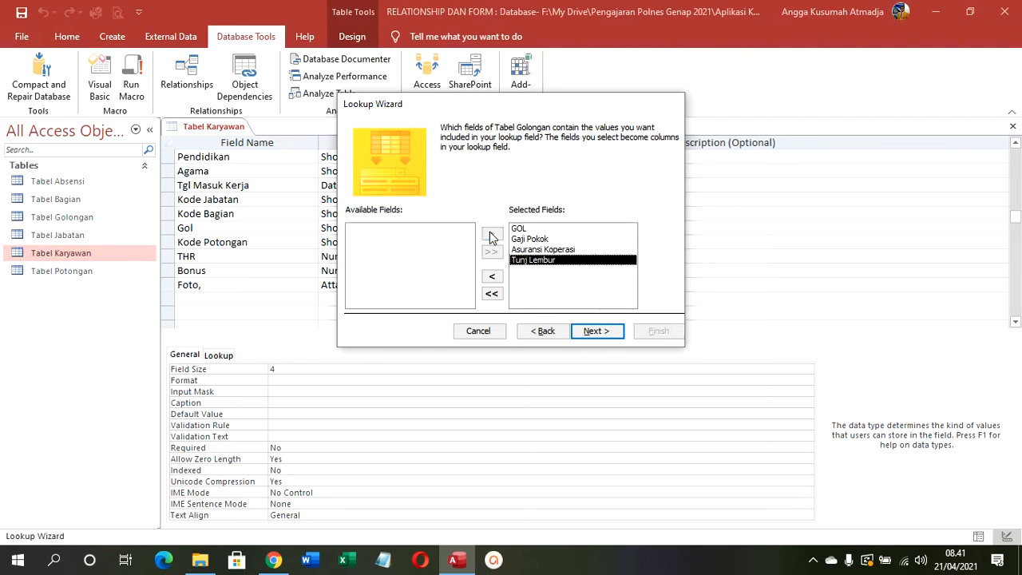
{"action": "left_click", "coordinate": [597, 331]}
Step: Sort the lookup list by GOL in ascending order and turn off hiding the key column
{"action": "left_click", "coordinate": [468, 177]}
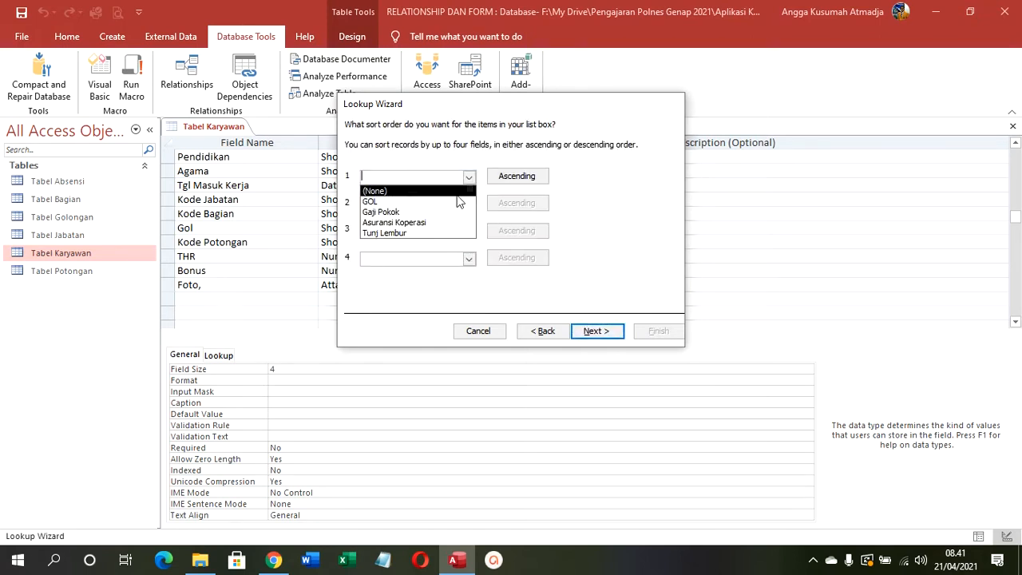
{"action": "left_click", "coordinate": [457, 201]}
{"action": "left_click", "coordinate": [598, 330]}
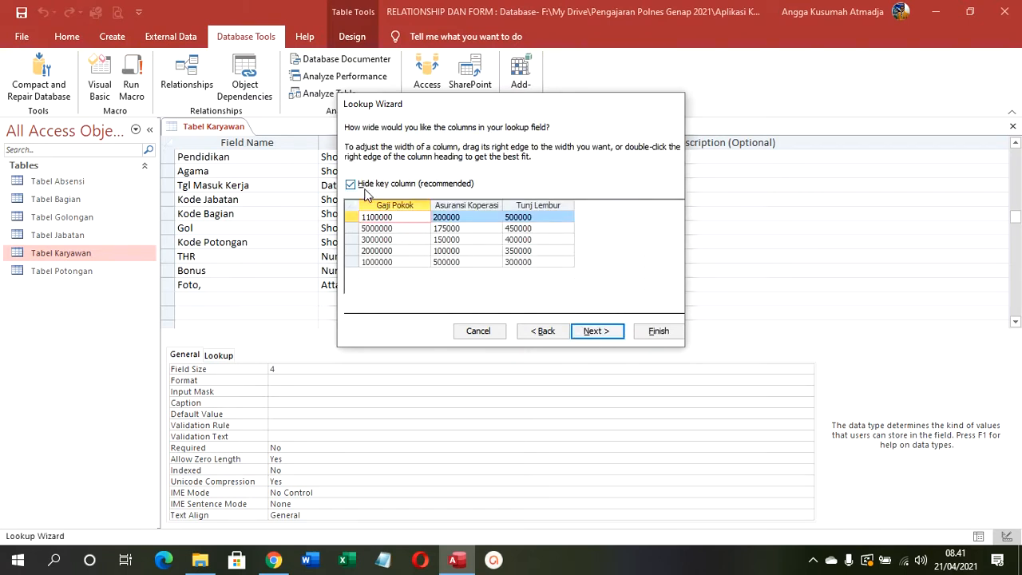
{"action": "left_click", "coordinate": [352, 185]}
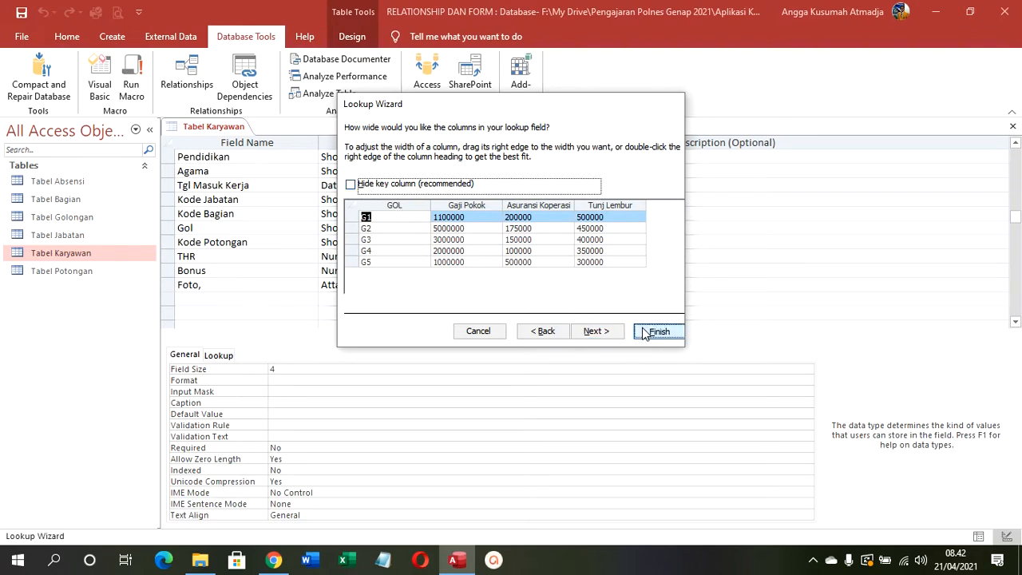
Step: Store GOL as the lookup value and finish the wizard, saving the table
{"action": "left_click", "coordinate": [605, 334]}
{"action": "left_click", "coordinate": [605, 334]}
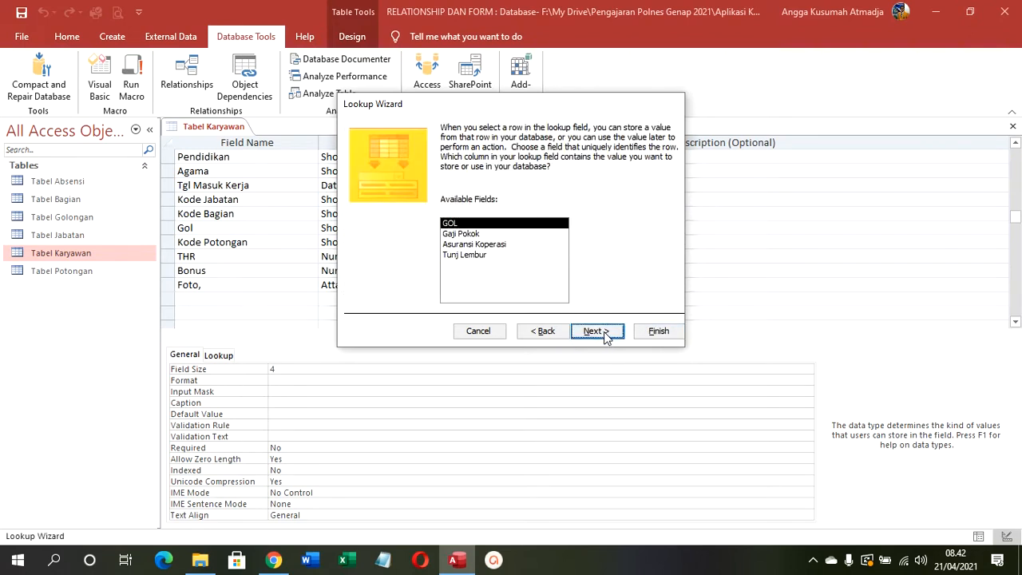
{"action": "left_click", "coordinate": [651, 336]}
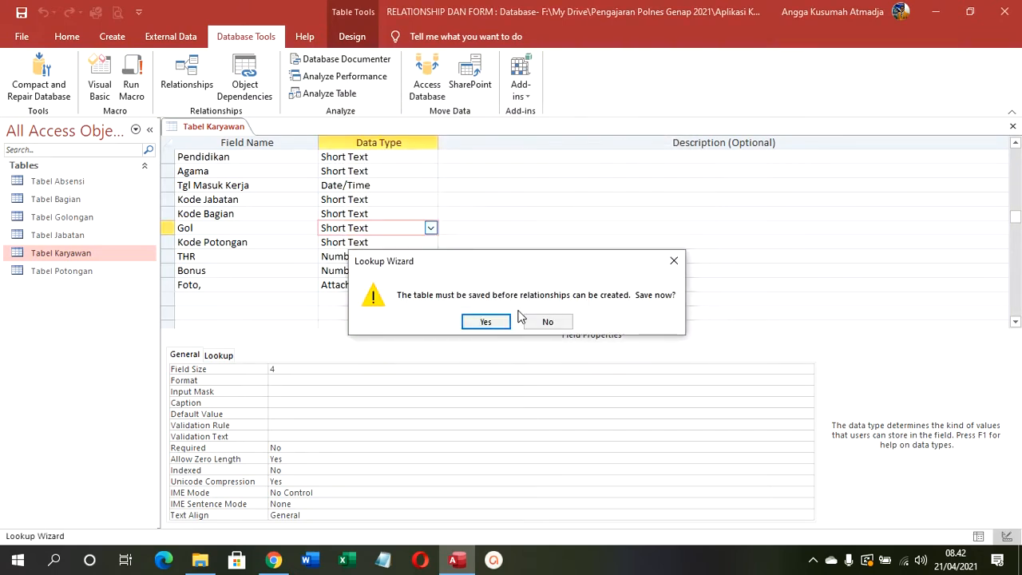
{"action": "left_click", "coordinate": [514, 320]}
Step: Start a lookup for the Kode Potongan field with Tabel Potongan as the source of its values
{"action": "left_click", "coordinate": [406, 242]}
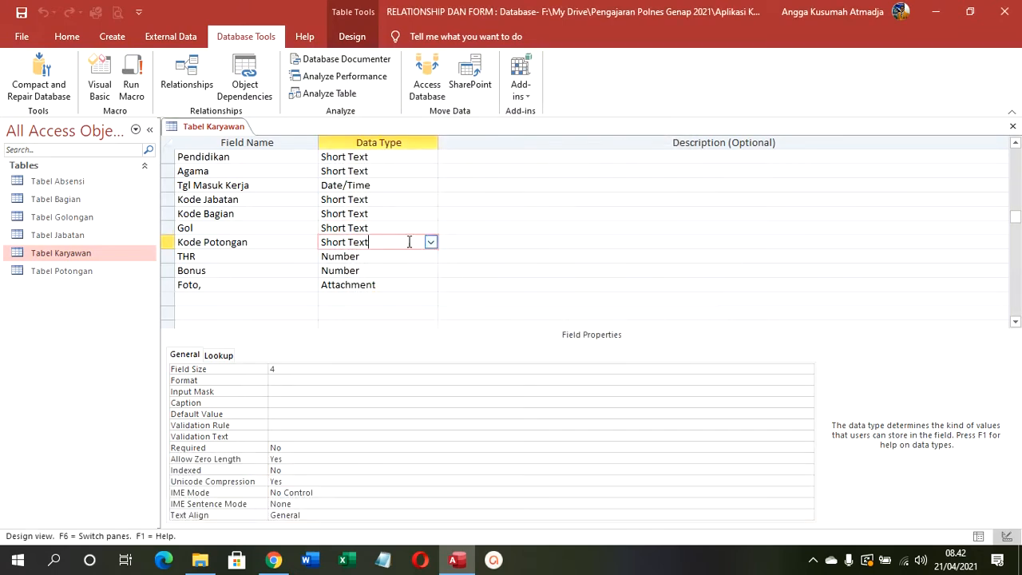
{"action": "left_click", "coordinate": [429, 242]}
{"action": "left_click", "coordinate": [388, 427]}
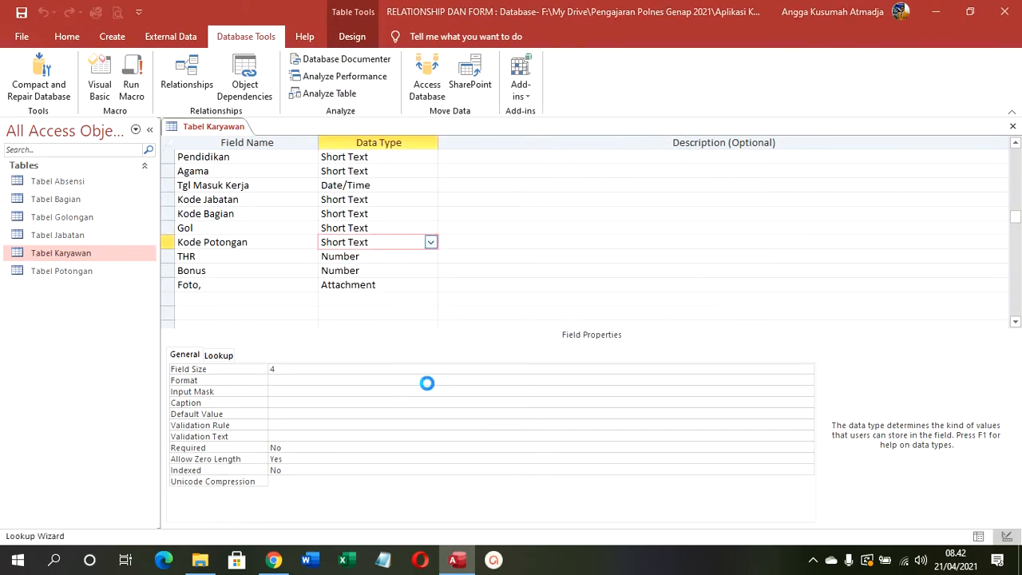
{"action": "left_click", "coordinate": [573, 330]}
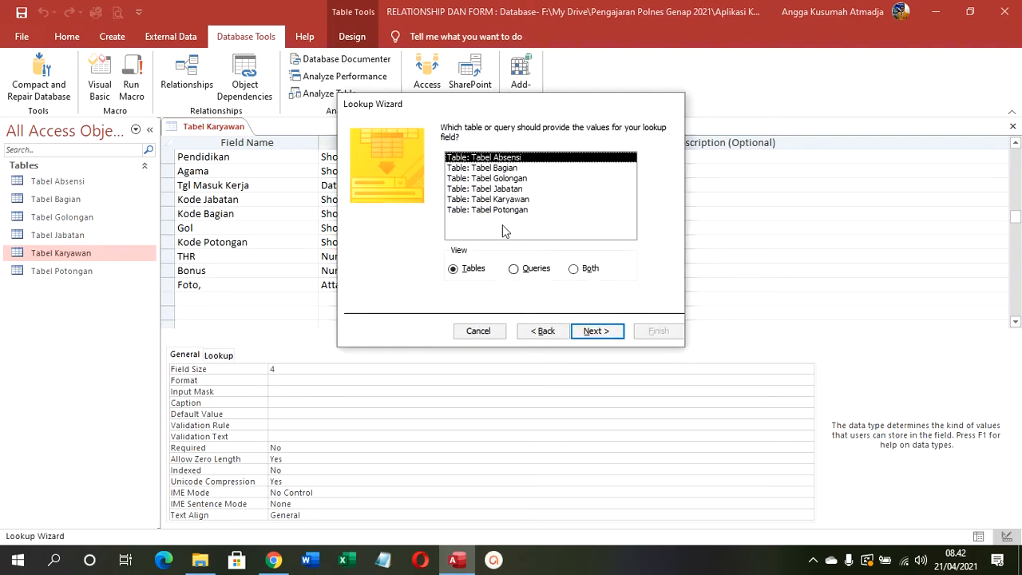
{"action": "left_click", "coordinate": [504, 211]}
{"action": "left_click", "coordinate": [596, 330]}
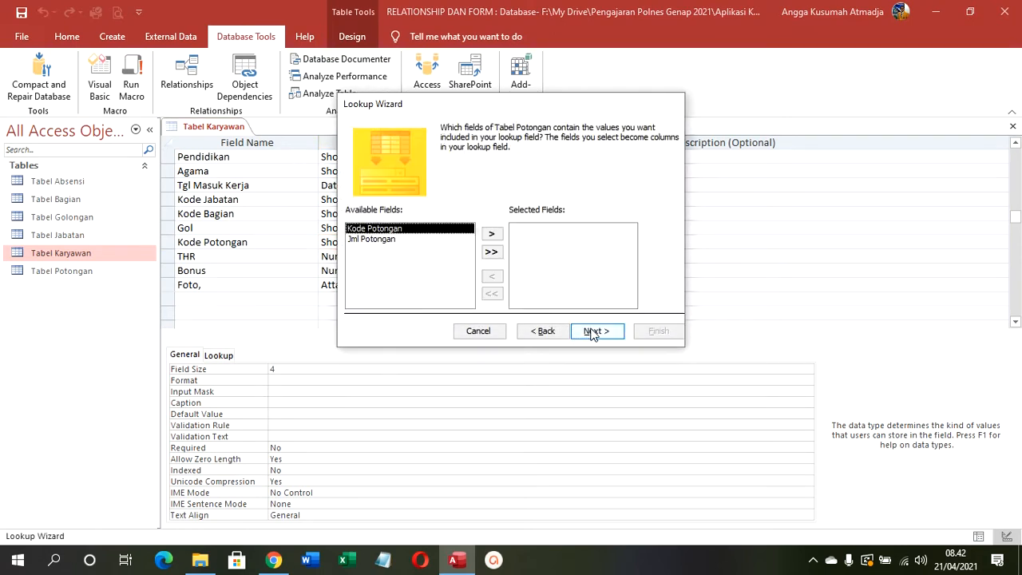
Step: Include the Kode Potongan and Jml Potongan fields and sort the lookup list by Kode Potongan in ascending order
{"action": "left_click", "coordinate": [492, 253]}
{"action": "left_click", "coordinate": [595, 333]}
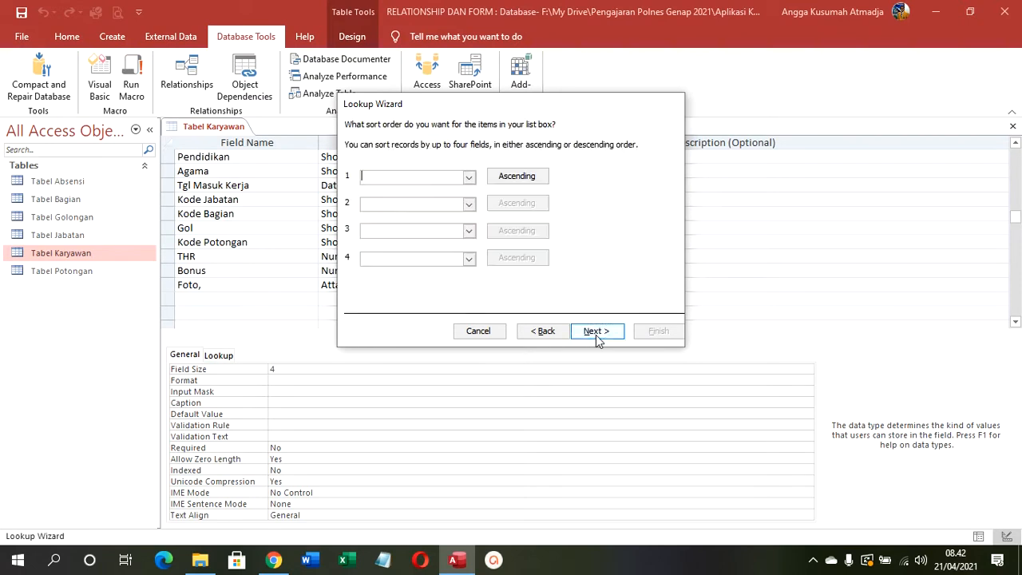
{"action": "left_click", "coordinate": [468, 179]}
{"action": "left_click", "coordinate": [456, 201]}
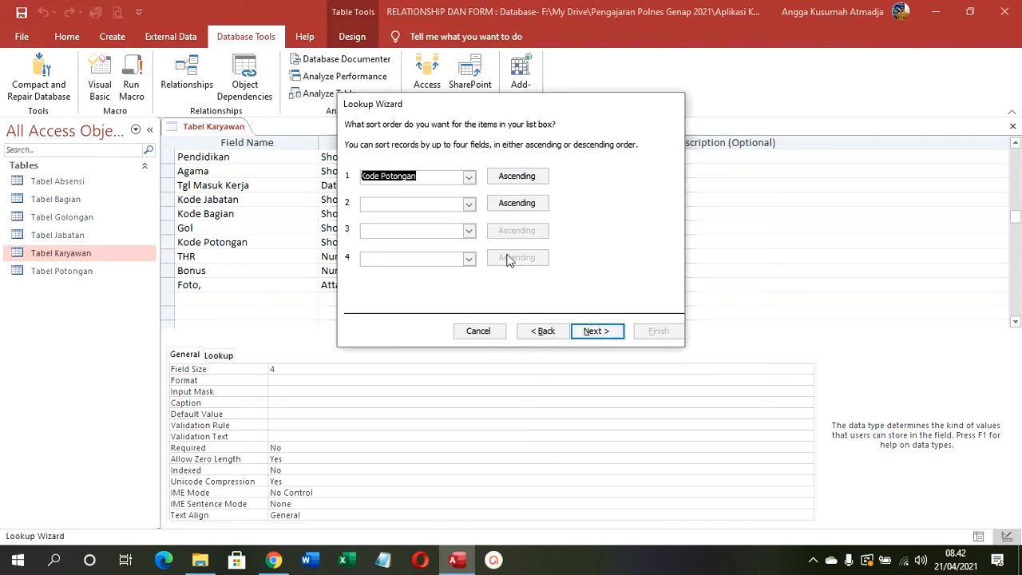
Step: Turn off hiding the key column for the Kode Potongan lookup and finish the wizard, saving the table
{"action": "left_click", "coordinate": [604, 331]}
{"action": "left_click", "coordinate": [396, 190]}
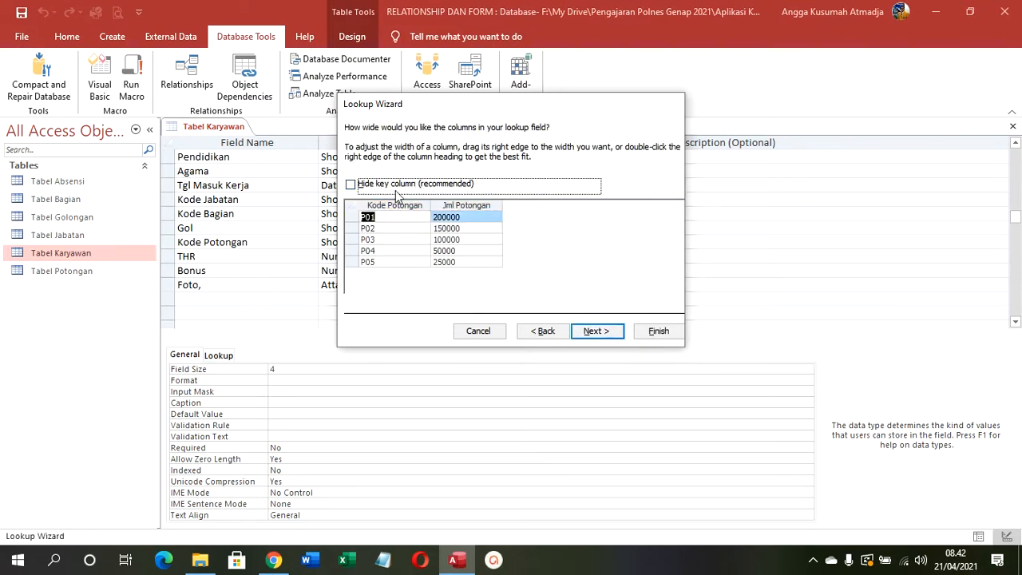
{"action": "left_click", "coordinate": [659, 331]}
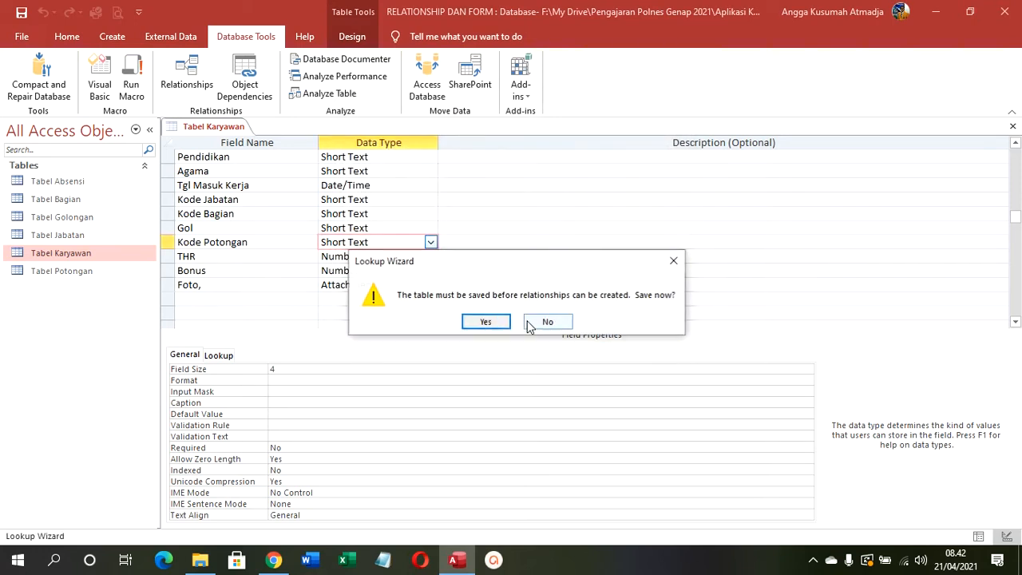
{"action": "left_click", "coordinate": [489, 322]}
Step: Rename the attachment field "Foto," in Tabel Karyawan to Foto
{"action": "left_click", "coordinate": [402, 263]}
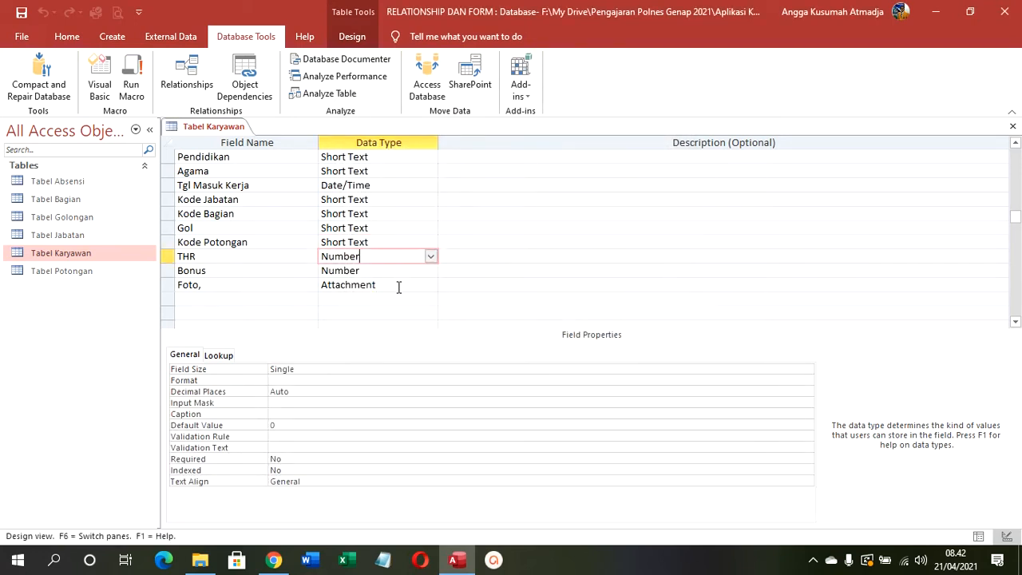
{"action": "left_click", "coordinate": [399, 285]}
{"action": "left_click", "coordinate": [250, 284]}
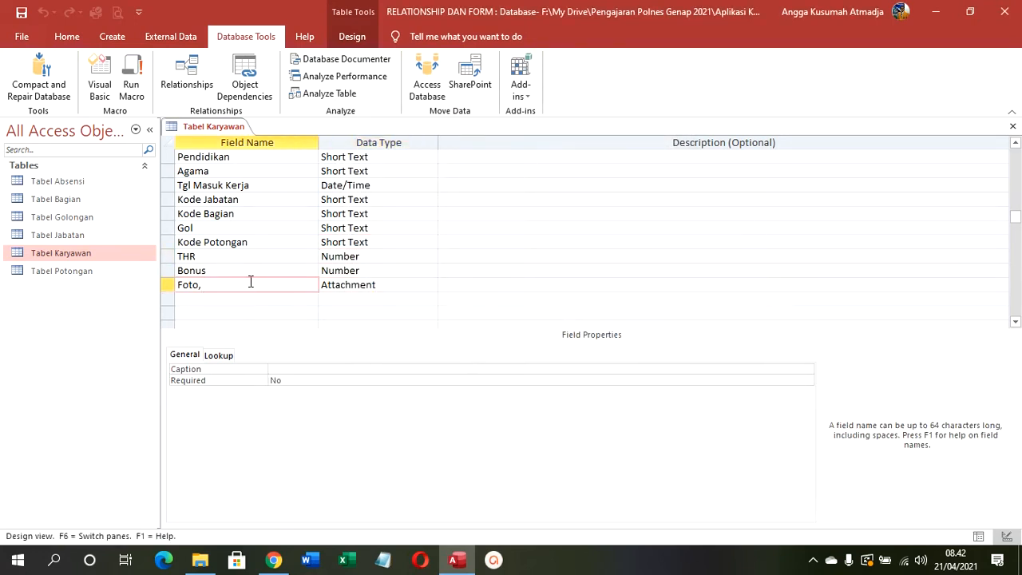
{"action": "left_click", "coordinate": [356, 285]}
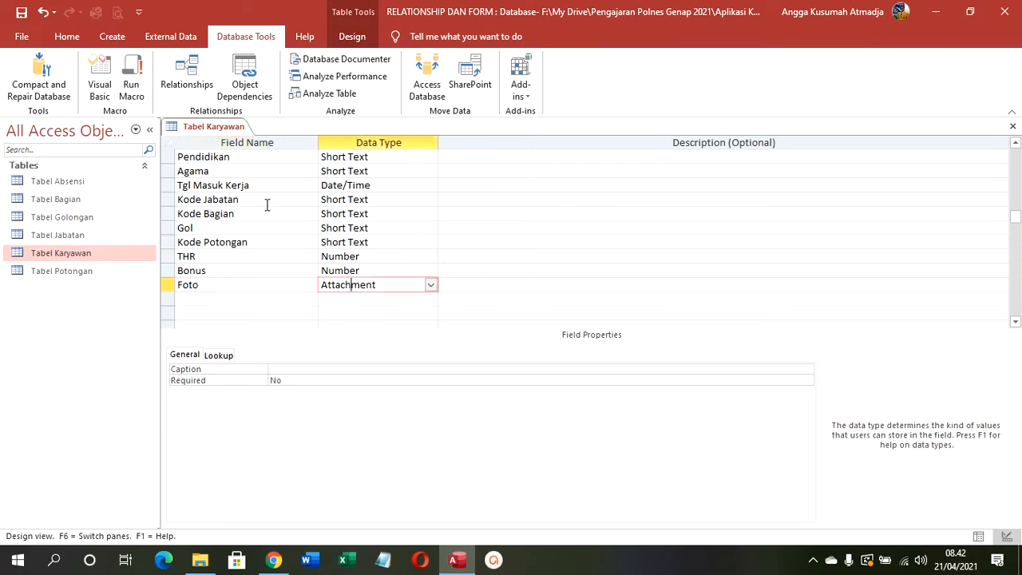
{"action": "scroll", "coordinate": [268, 205], "scroll_direction": "up", "scroll_amount": 2}
{"action": "left_click", "coordinate": [238, 200]}
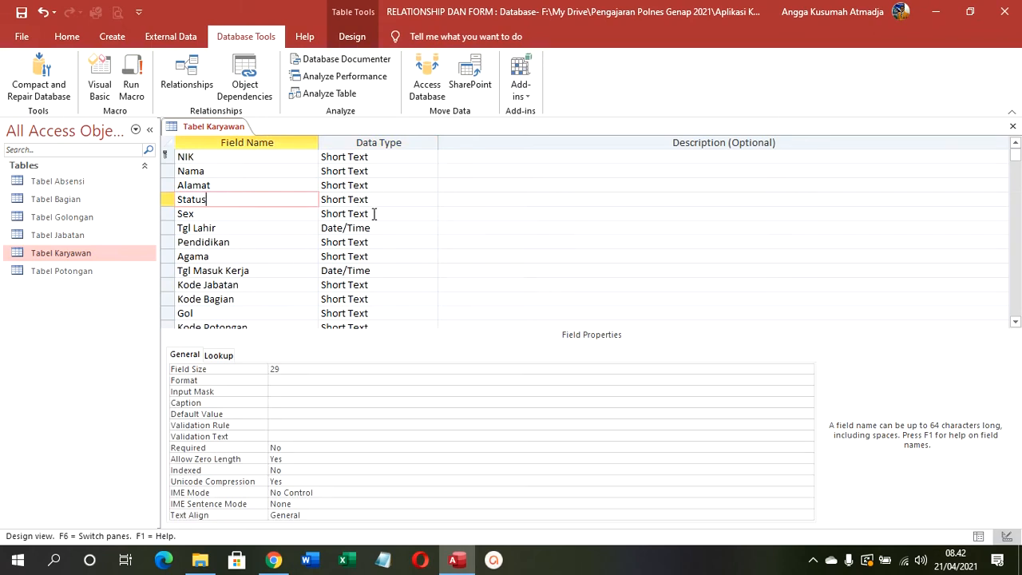
{"action": "left_click", "coordinate": [381, 200]}
{"action": "left_click", "coordinate": [430, 200]}
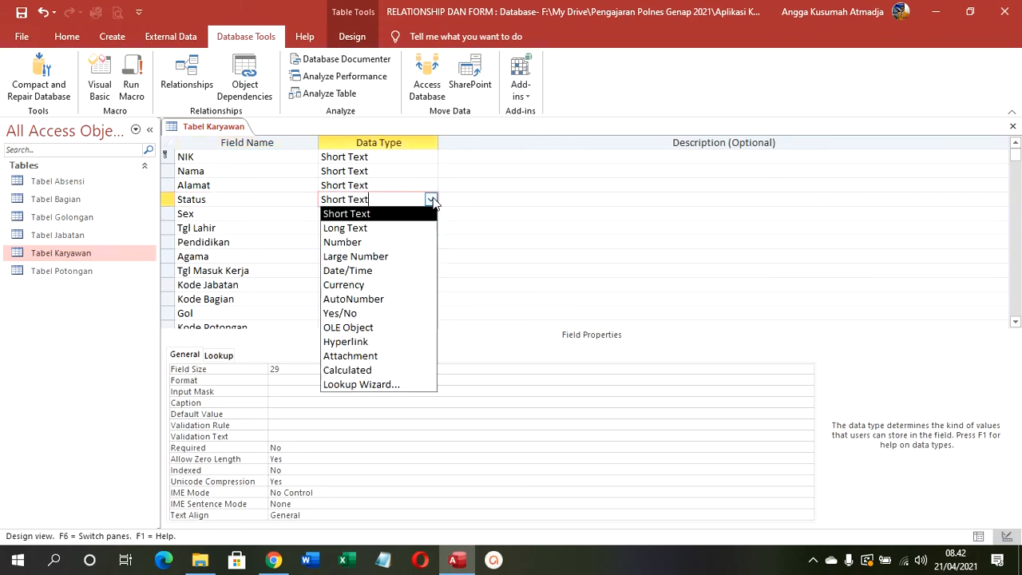
{"action": "left_click", "coordinate": [367, 383]}
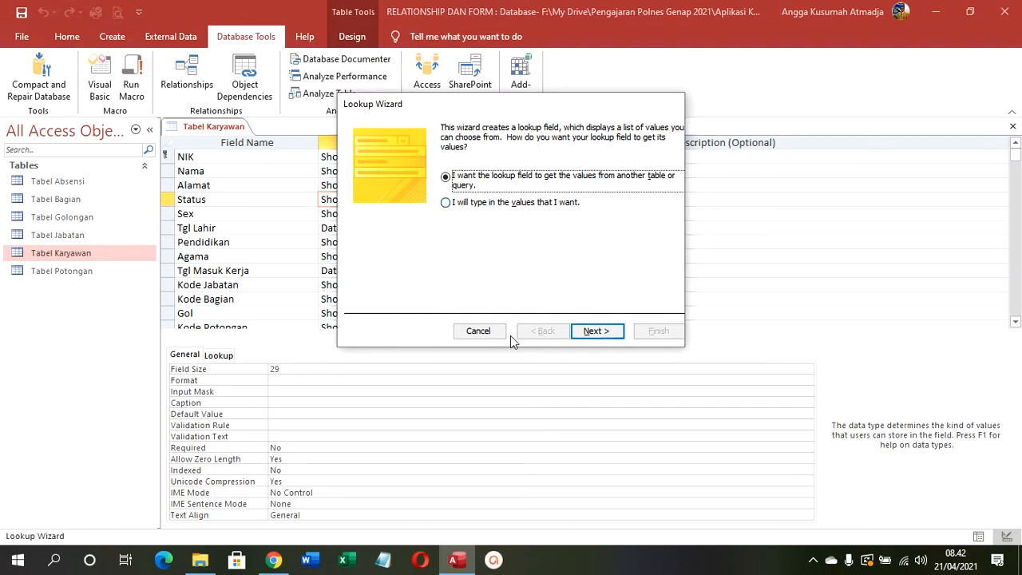
{"action": "left_click", "coordinate": [487, 330]}
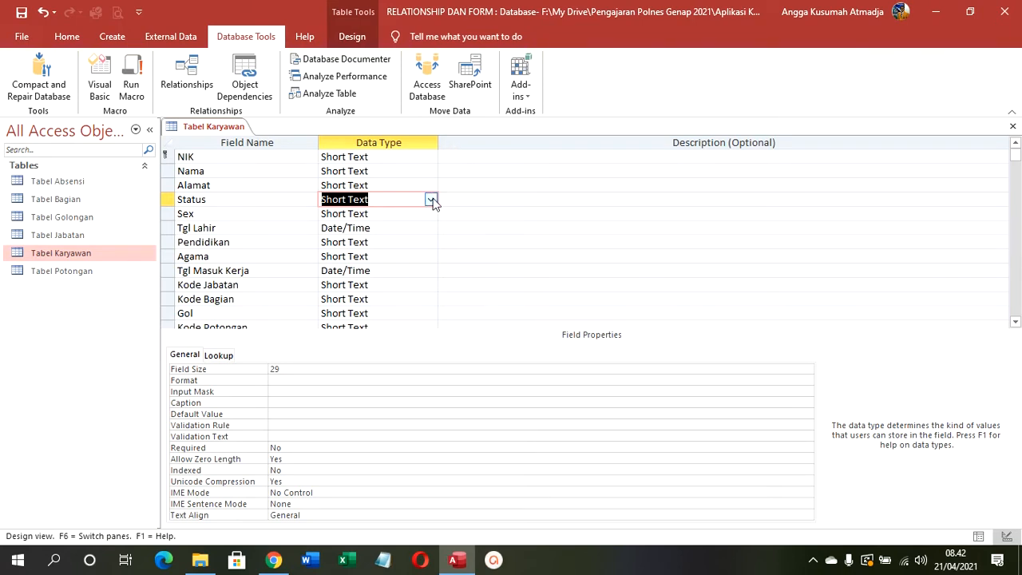
{"action": "left_click", "coordinate": [397, 214]}
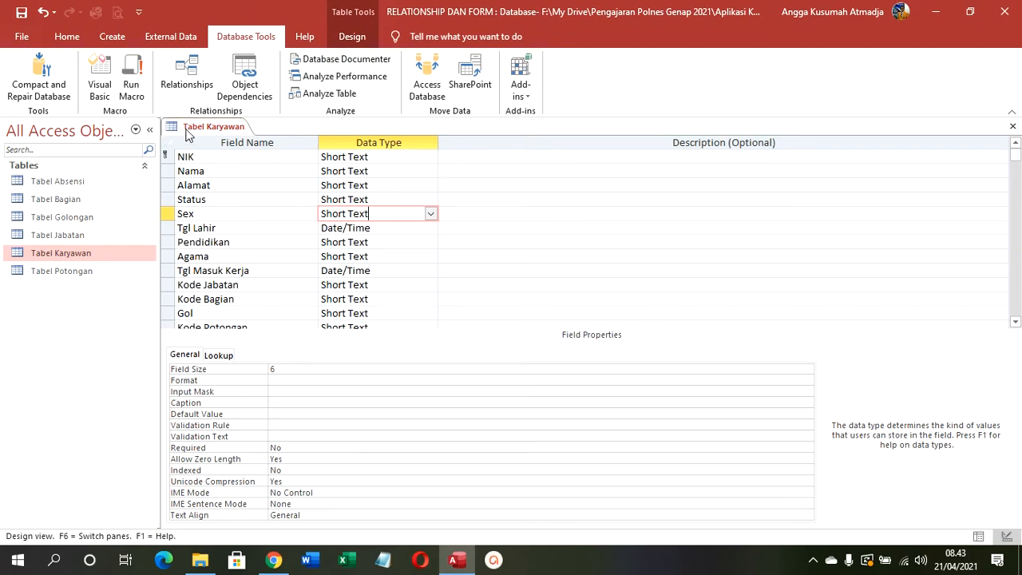
Step: Open Tabel Absensi and close Tabel Karyawan, saving its design changes
{"action": "left_click", "coordinate": [87, 181]}
{"action": "double_click", "coordinate": [87, 181]}
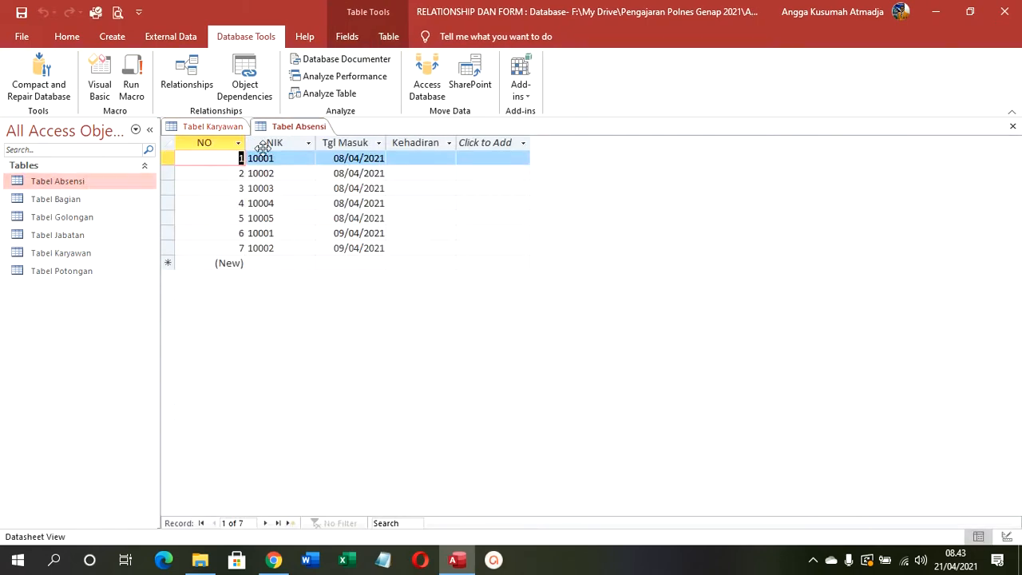
{"action": "left_click", "coordinate": [224, 132]}
{"action": "right_click", "coordinate": [222, 131]}
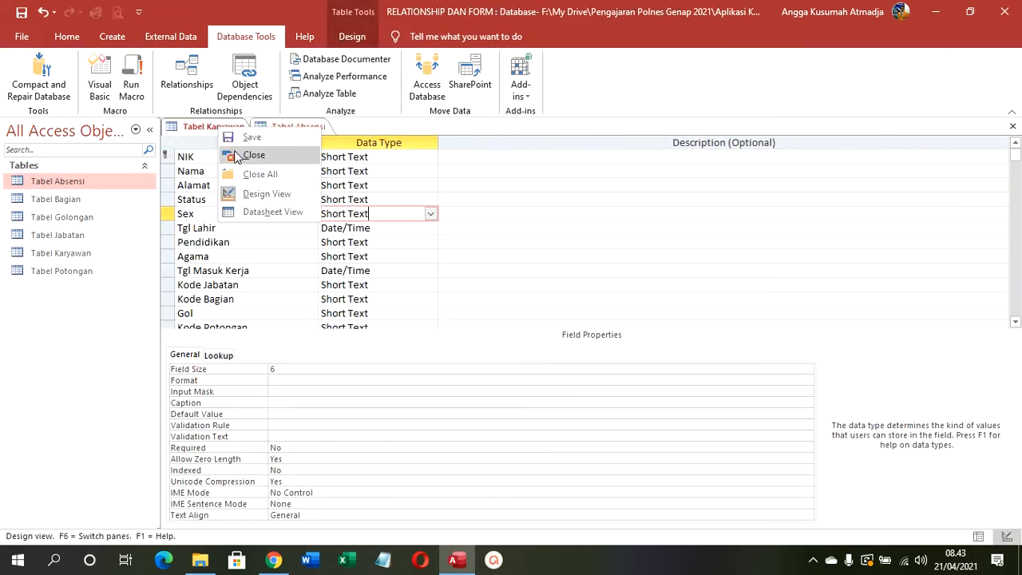
{"action": "left_click", "coordinate": [240, 155]}
{"action": "left_click", "coordinate": [444, 325]}
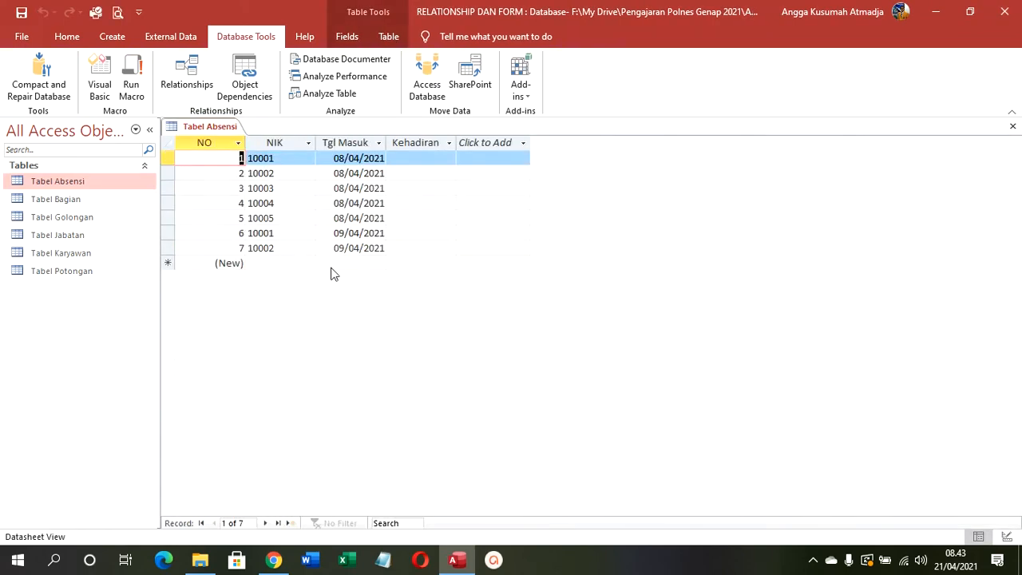
Step: Show Tabel Absensi in Design View and start the Lookup Wizard for its NIK field
{"action": "right_click", "coordinate": [217, 127]}
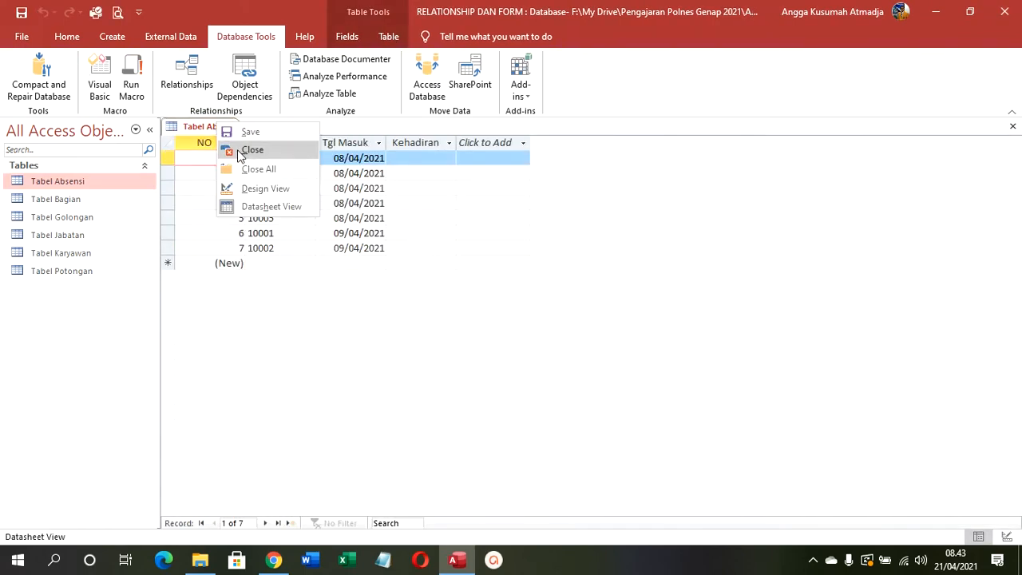
{"action": "left_click", "coordinate": [264, 190]}
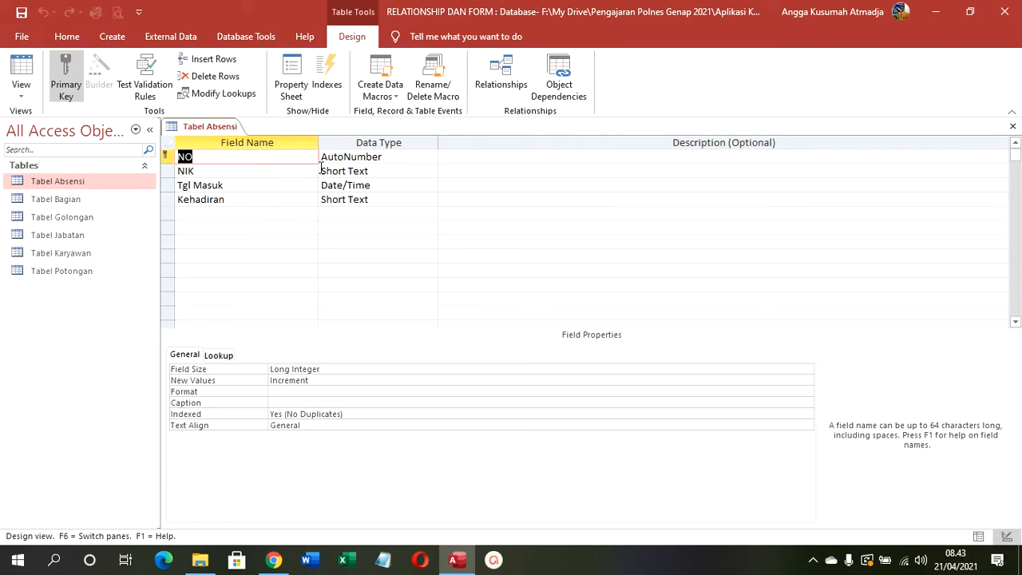
{"action": "left_click", "coordinate": [277, 175]}
{"action": "left_click", "coordinate": [397, 172]}
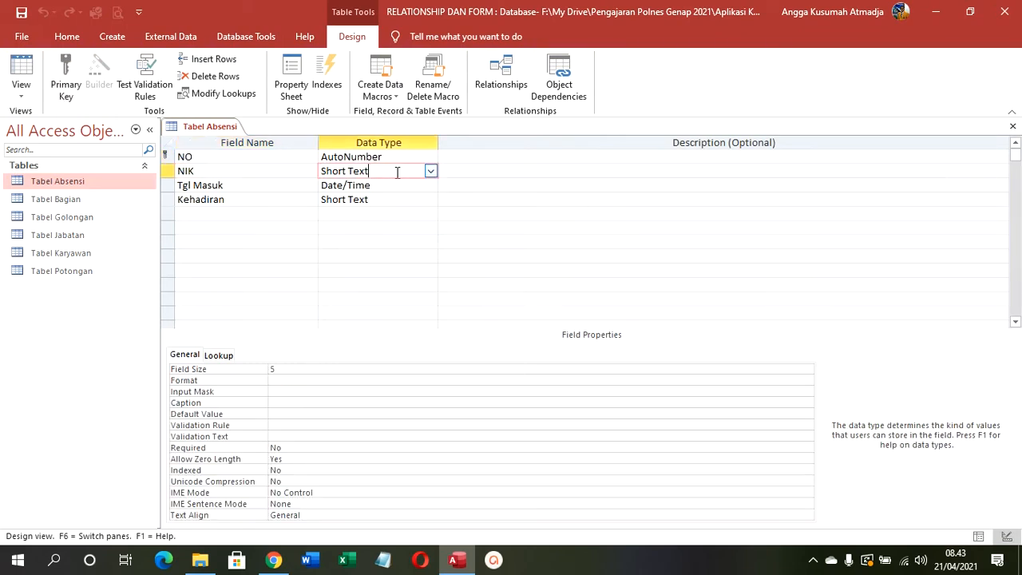
{"action": "left_click", "coordinate": [429, 171]}
{"action": "left_click", "coordinate": [368, 418]}
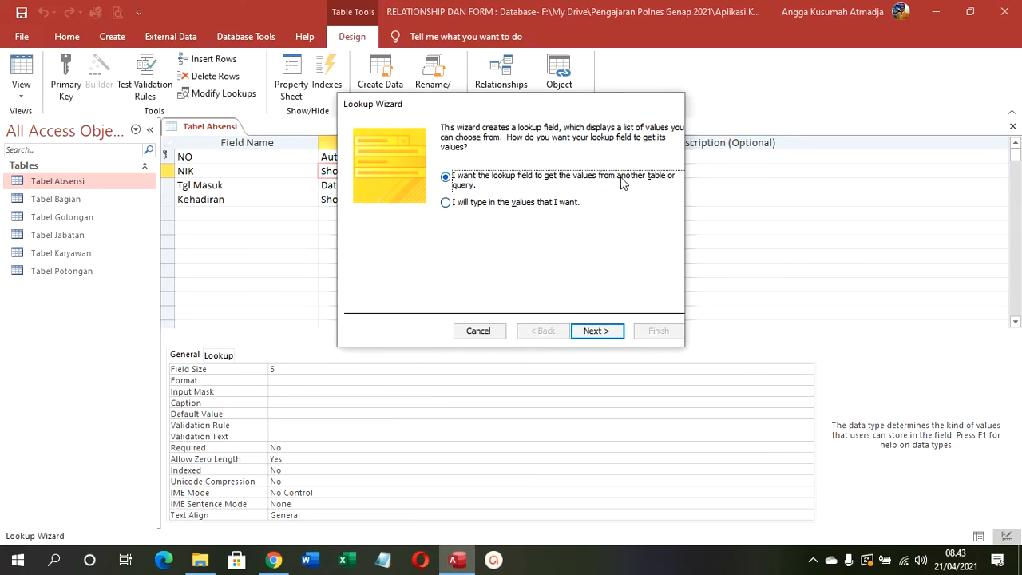
Step: Take the lookup values from Tabel Karyawan and include its NIK and Nama fields
{"action": "left_click", "coordinate": [589, 330]}
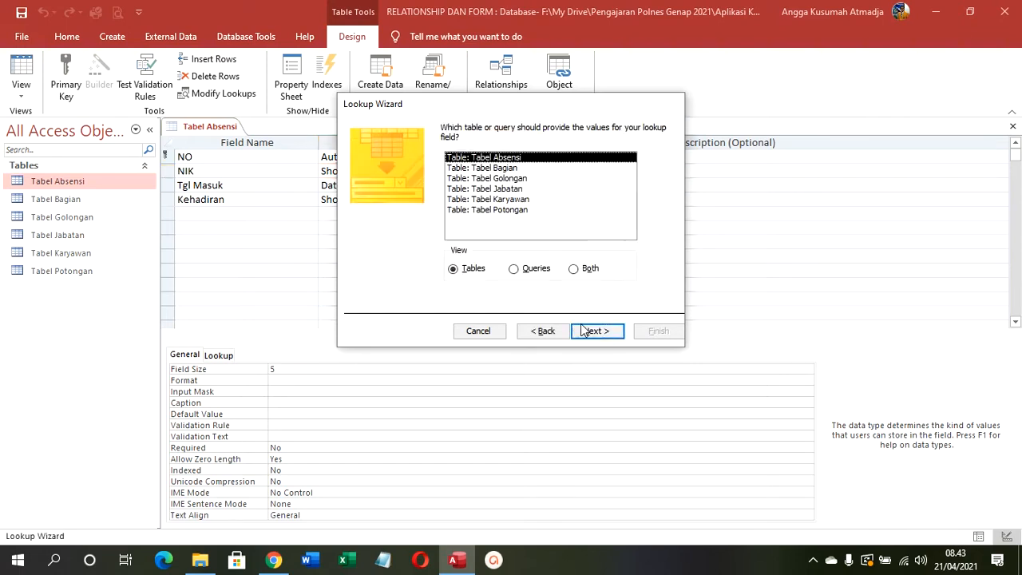
{"action": "left_click", "coordinate": [503, 199]}
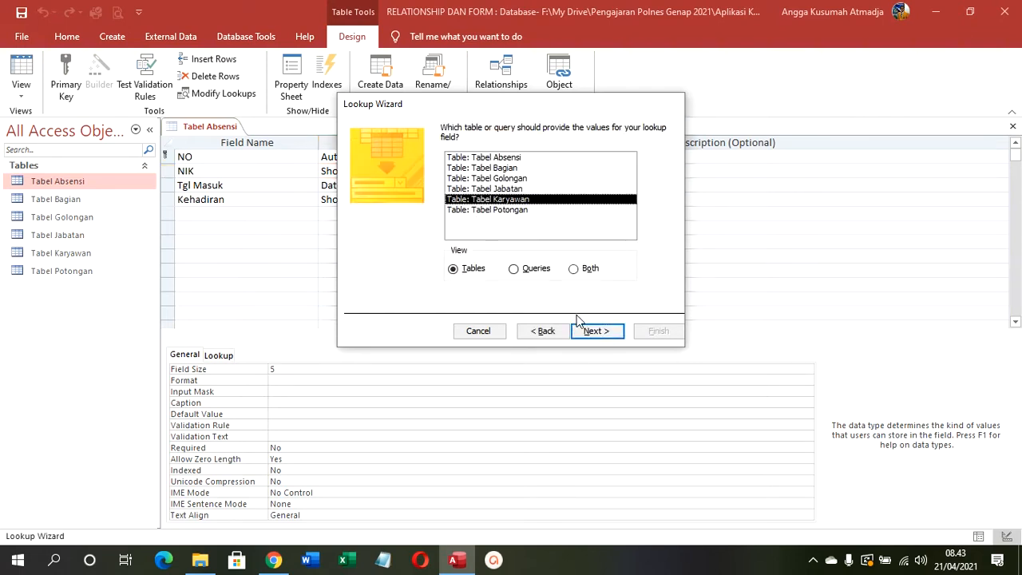
{"action": "left_click", "coordinate": [589, 331]}
{"action": "left_click", "coordinate": [493, 235]}
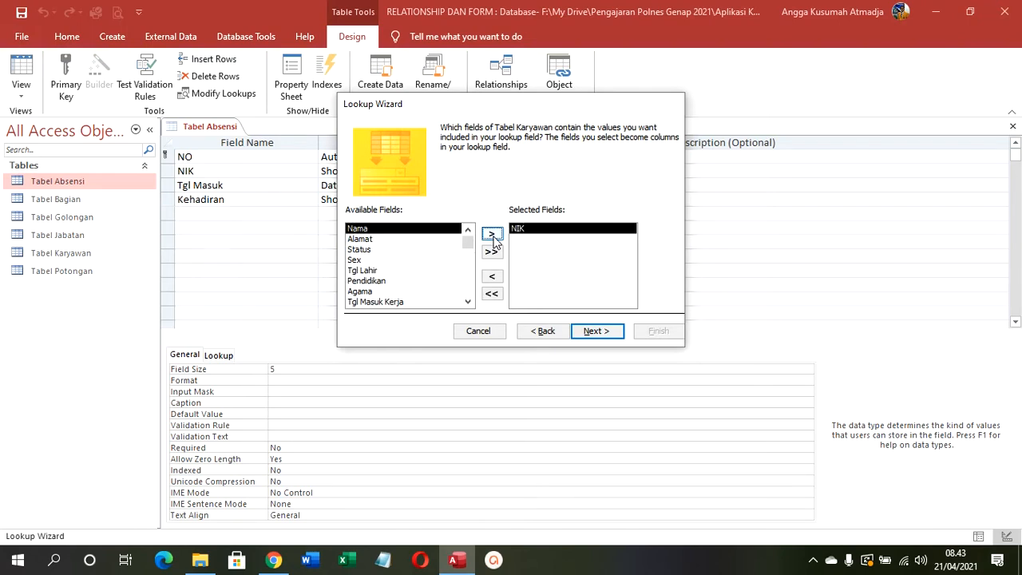
{"action": "left_click", "coordinate": [493, 236]}
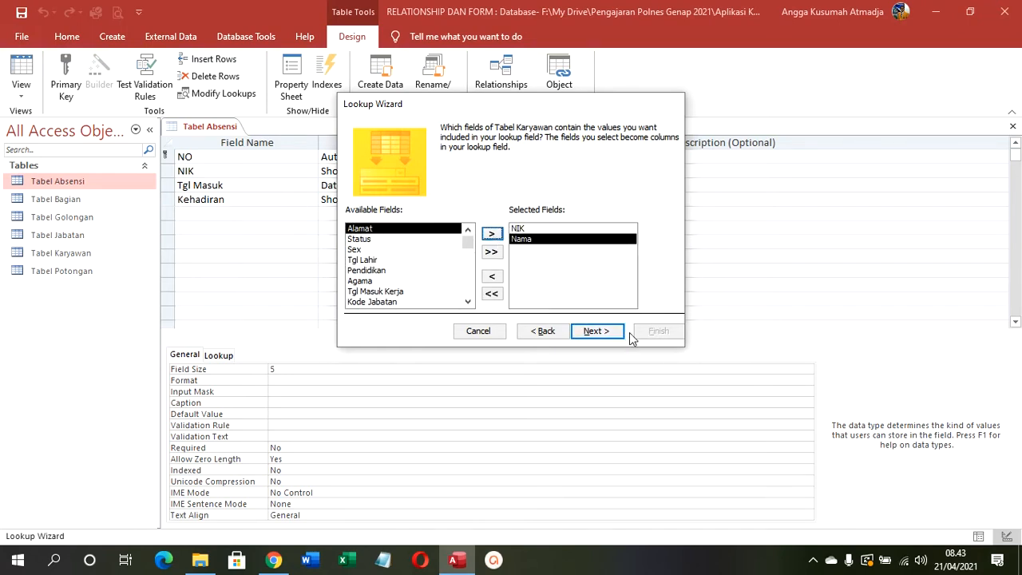
{"action": "left_click", "coordinate": [595, 331]}
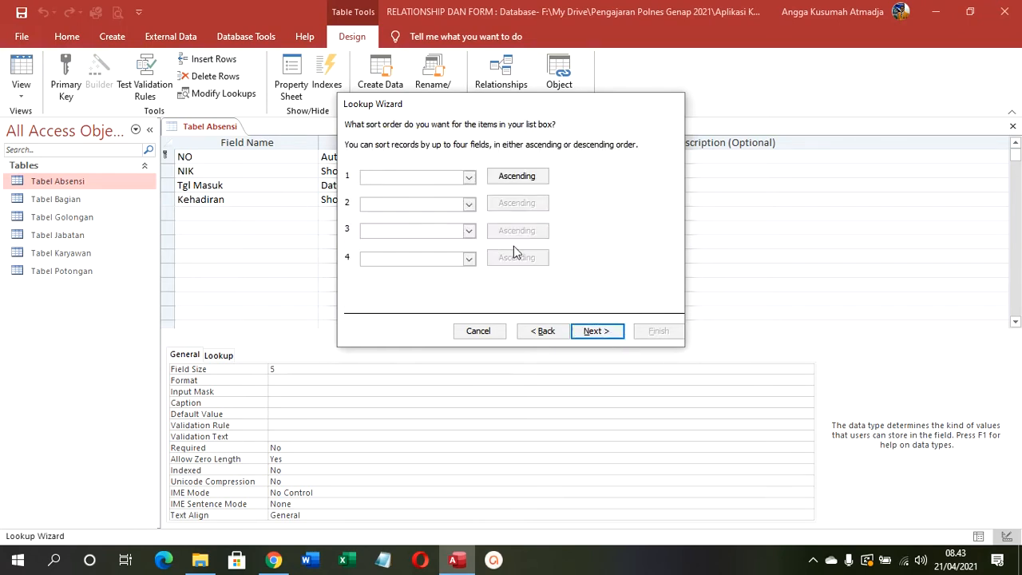
Step: Sort the lookup list by NIK ascending, turn off hiding the key column and finish the wizard, saving the table
{"action": "left_click", "coordinate": [469, 176]}
{"action": "left_click", "coordinate": [453, 201]}
{"action": "left_click", "coordinate": [595, 331]}
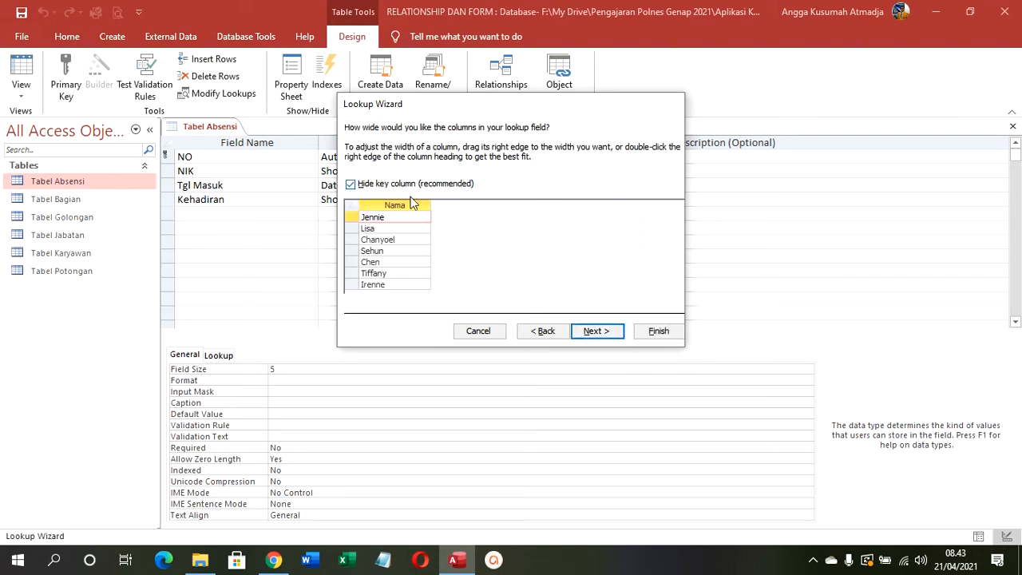
{"action": "left_click", "coordinate": [639, 330]}
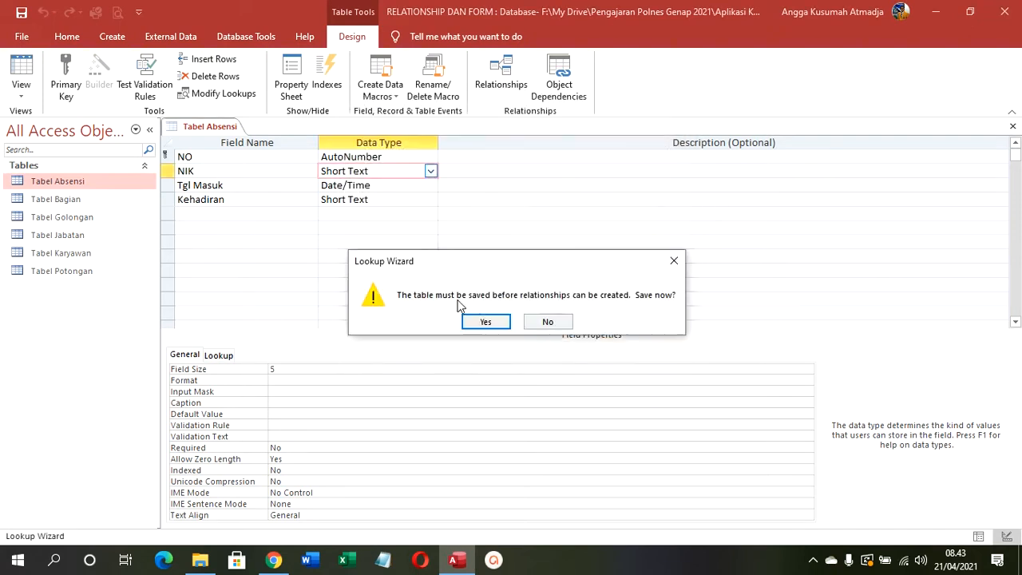
{"action": "left_click", "coordinate": [485, 321]}
Step: In Tabel Absensi's datasheet, assign the third listed employee's NIK to record 1 and the fourth's to record 2, and close the table
{"action": "left_click", "coordinate": [21, 72]}
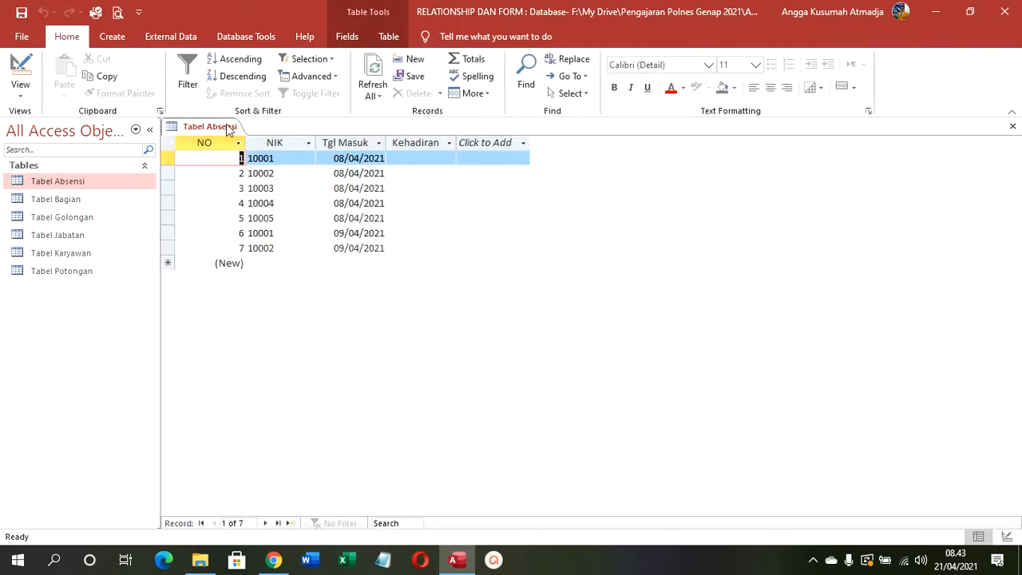
{"action": "left_click", "coordinate": [305, 160]}
{"action": "left_click", "coordinate": [308, 159]}
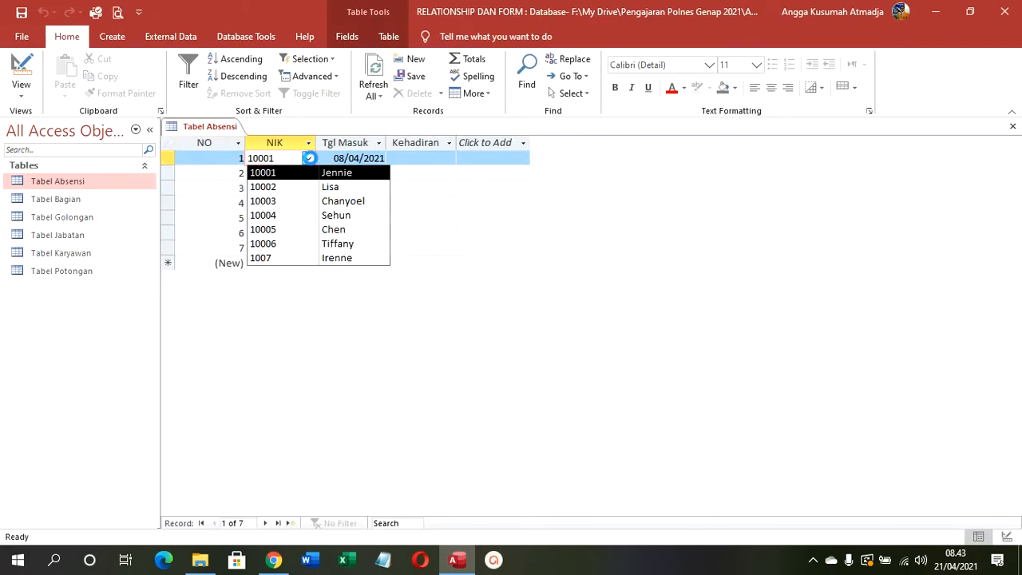
{"action": "left_click", "coordinate": [316, 205]}
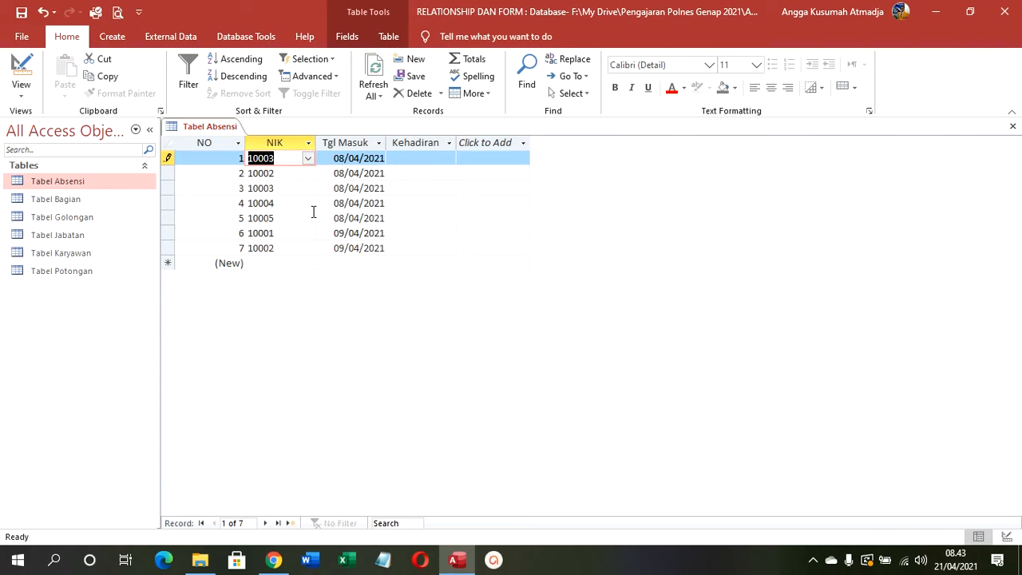
{"action": "left_click", "coordinate": [308, 173]}
{"action": "left_click", "coordinate": [322, 231]}
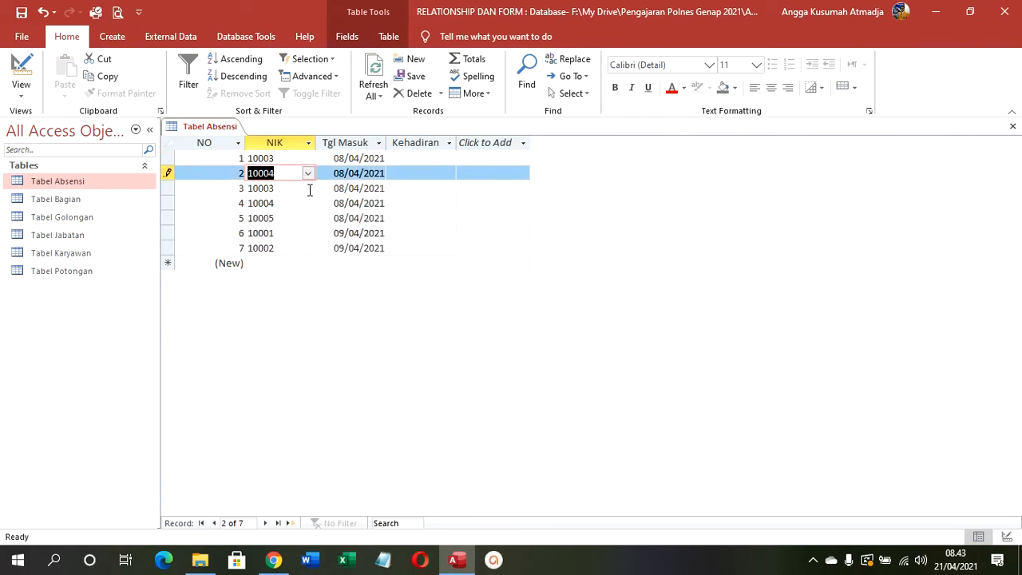
{"action": "left_click", "coordinate": [307, 187]}
{"action": "left_click", "coordinate": [525, 159]}
{"action": "right_click", "coordinate": [230, 126]}
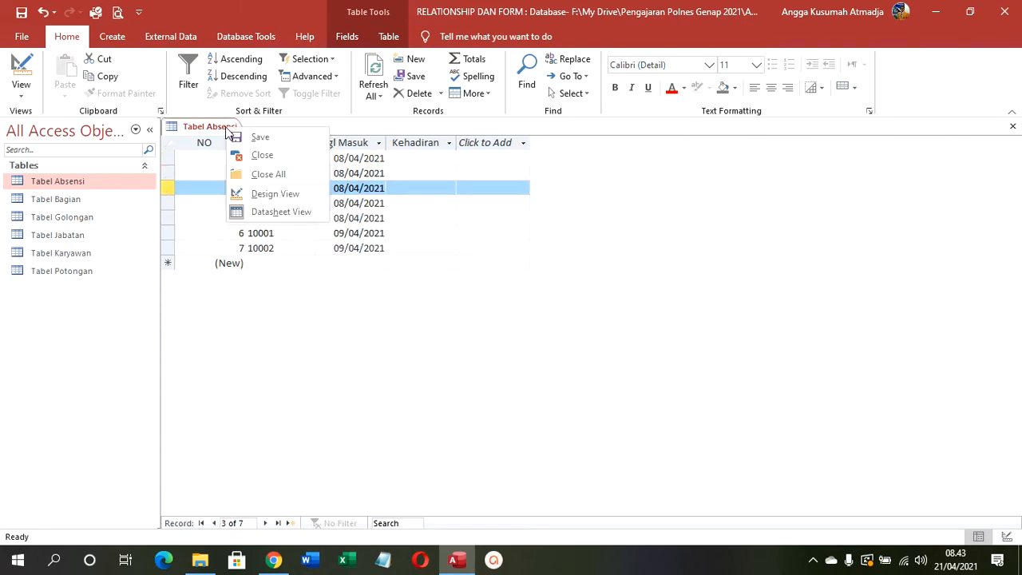
{"action": "left_click", "coordinate": [259, 153]}
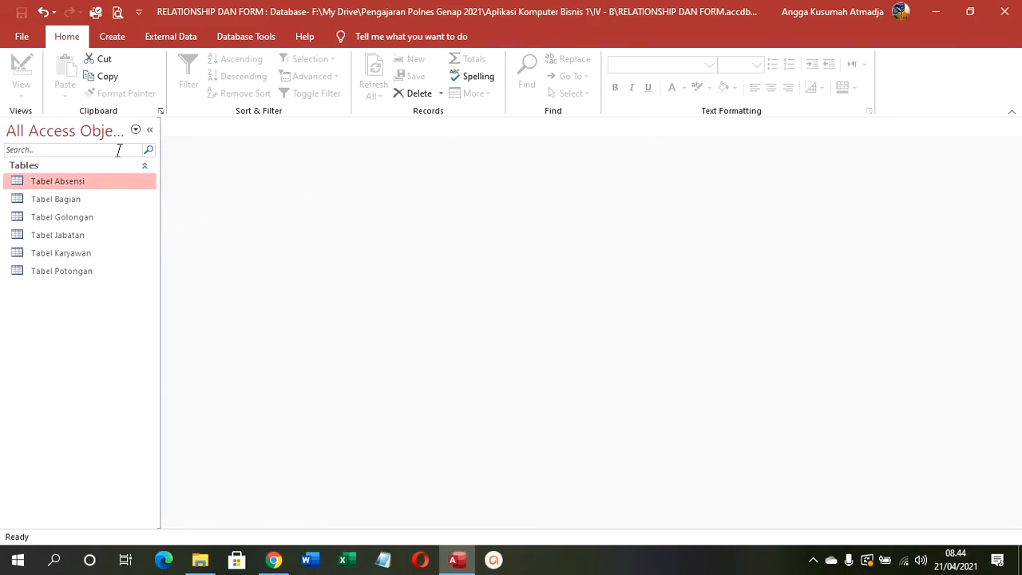
Step: Open the Relationships window and show all related tables in the diagram
{"action": "left_click", "coordinate": [248, 37]}
{"action": "left_click", "coordinate": [195, 72]}
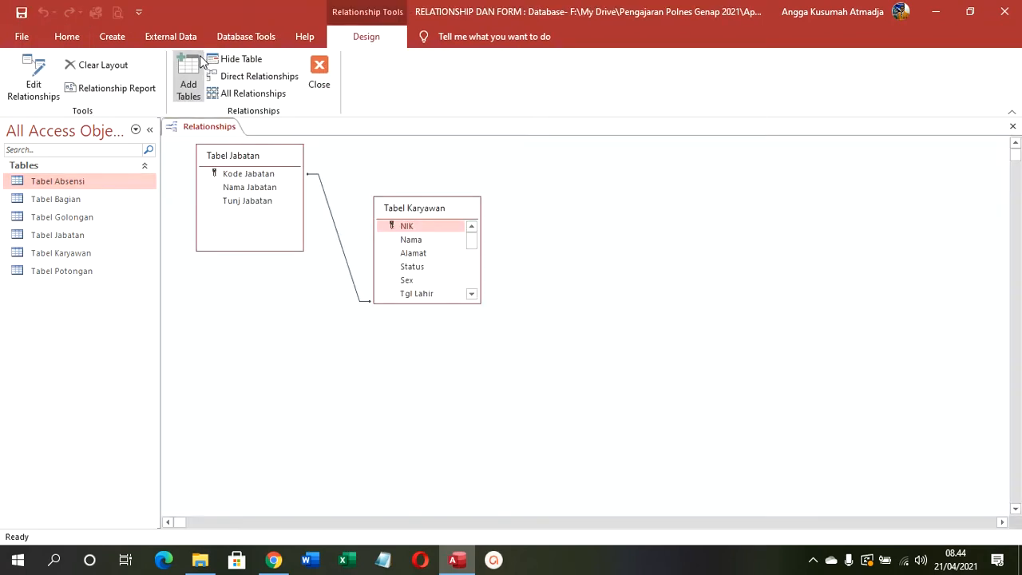
{"action": "right_click", "coordinate": [524, 145]}
{"action": "left_click", "coordinate": [551, 170]}
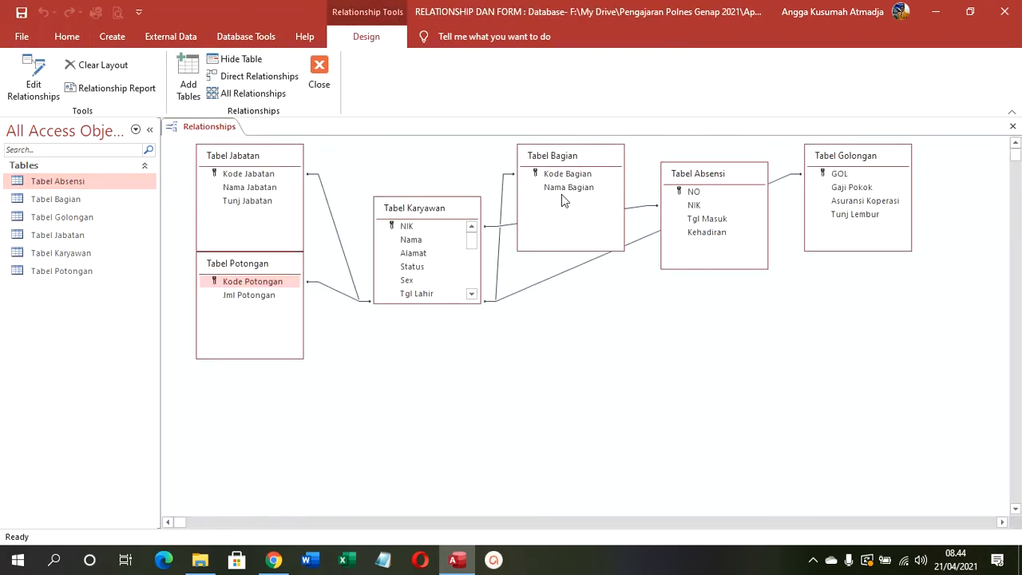
Step: Enlarge Tabel Karyawan to reveal its fields and arrange Tabel Absensi, Tabel Bagian and Tabel Golongan beneath one another to its right
{"action": "left_click_drag", "start_coordinate": [709, 177], "coordinate": [791, 162]}
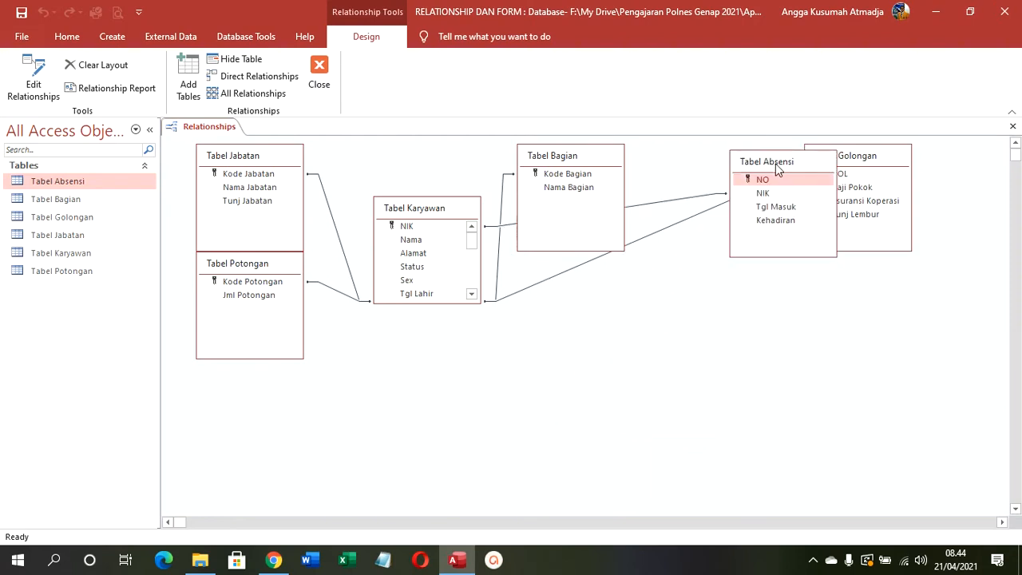
{"action": "left_click_drag", "start_coordinate": [454, 304], "coordinate": [454, 451]}
{"action": "left_click_drag", "start_coordinate": [596, 163], "coordinate": [631, 135]}
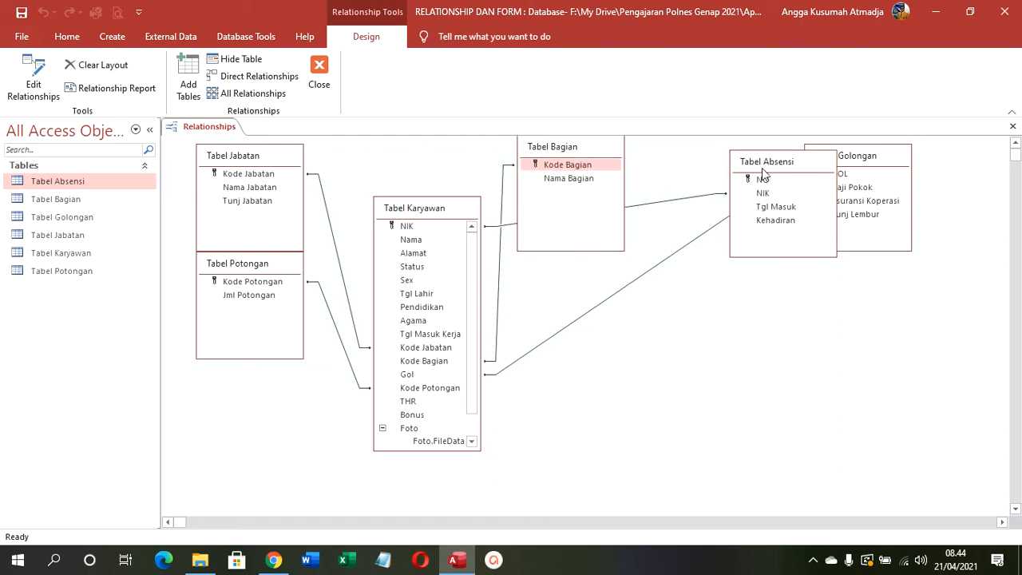
{"action": "left_click_drag", "start_coordinate": [777, 158], "coordinate": [673, 141]}
{"action": "left_click_drag", "start_coordinate": [597, 150], "coordinate": [697, 251]}
{"action": "left_click_drag", "start_coordinate": [860, 155], "coordinate": [758, 399]}
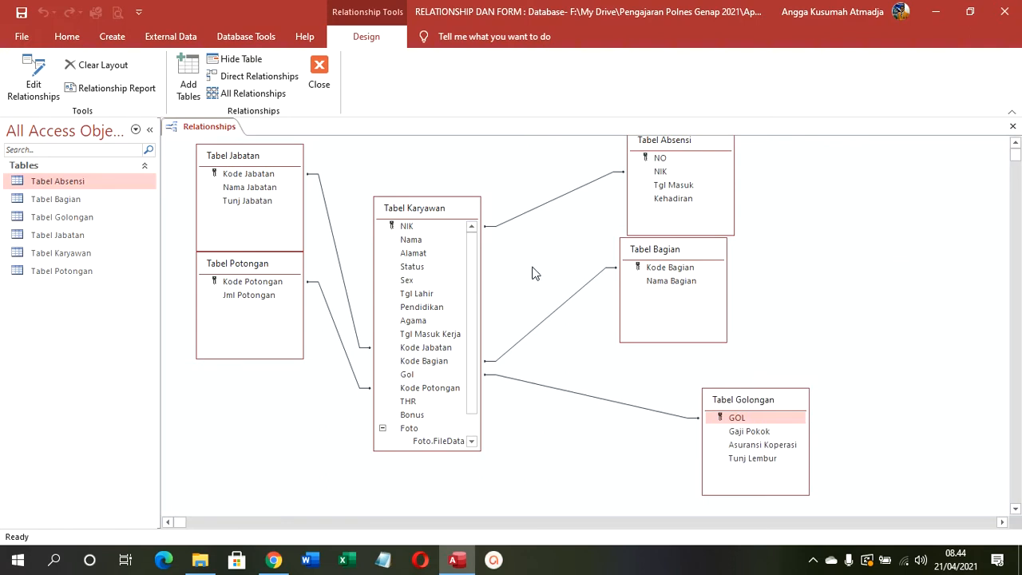
Step: Enforce referential integrity between Tabel Jabatan and Tabel Karyawan, with a join that includes all records from Tabel Karyawan
{"action": "double_click", "coordinate": [326, 204]}
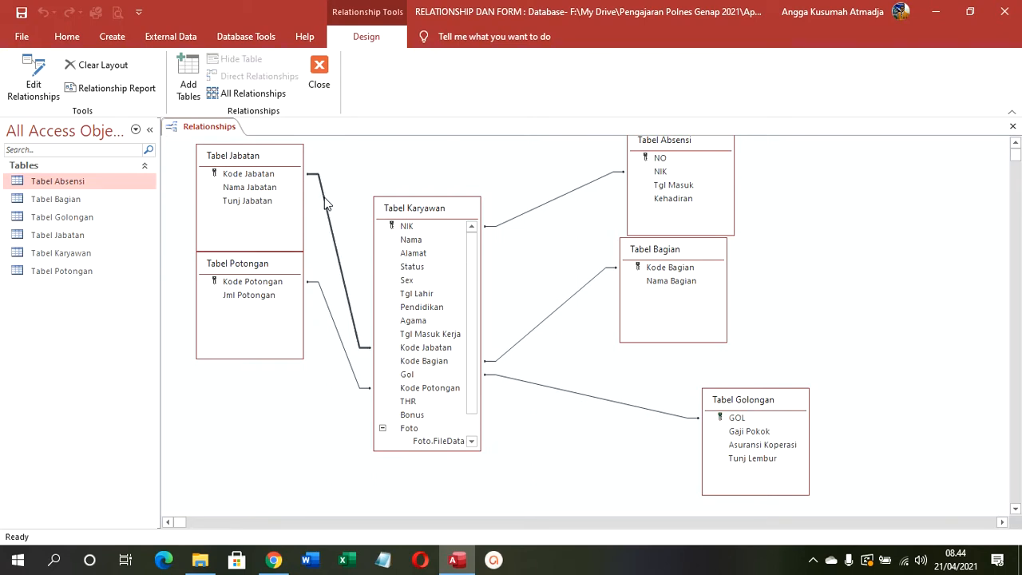
{"action": "left_click", "coordinate": [427, 233]}
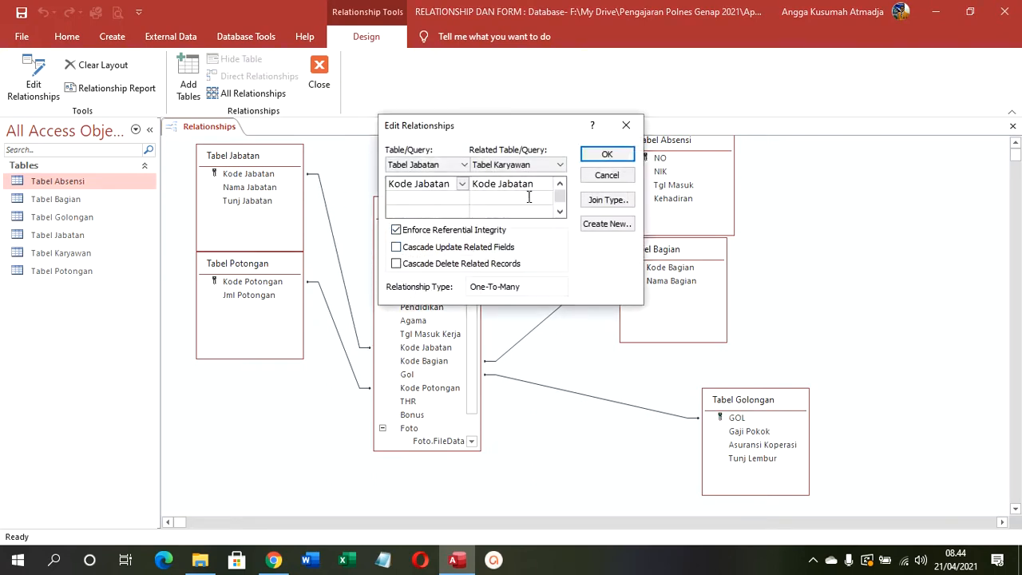
{"action": "left_click_drag", "start_coordinate": [539, 119], "coordinate": [741, 106]}
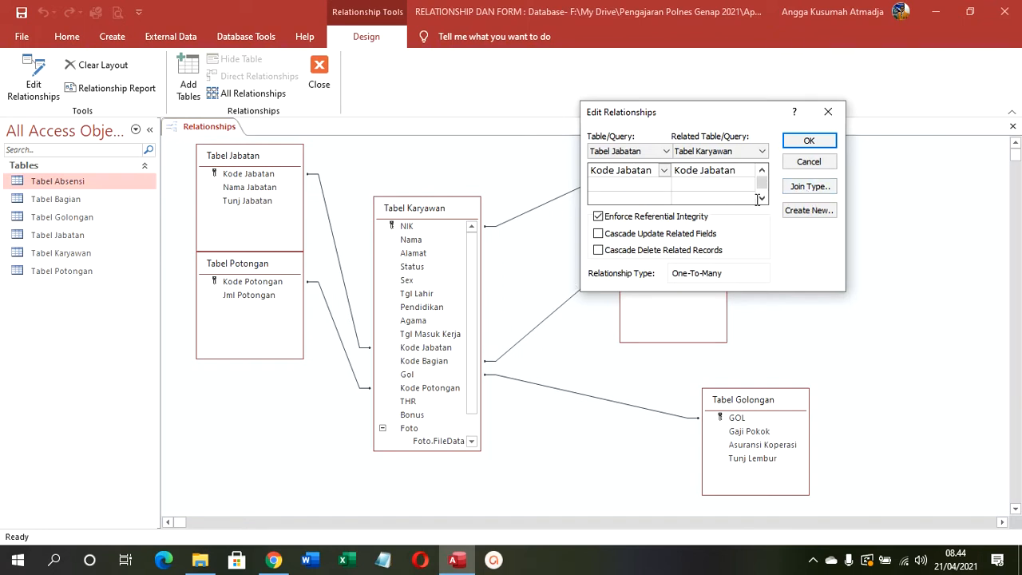
{"action": "left_click", "coordinate": [808, 186]}
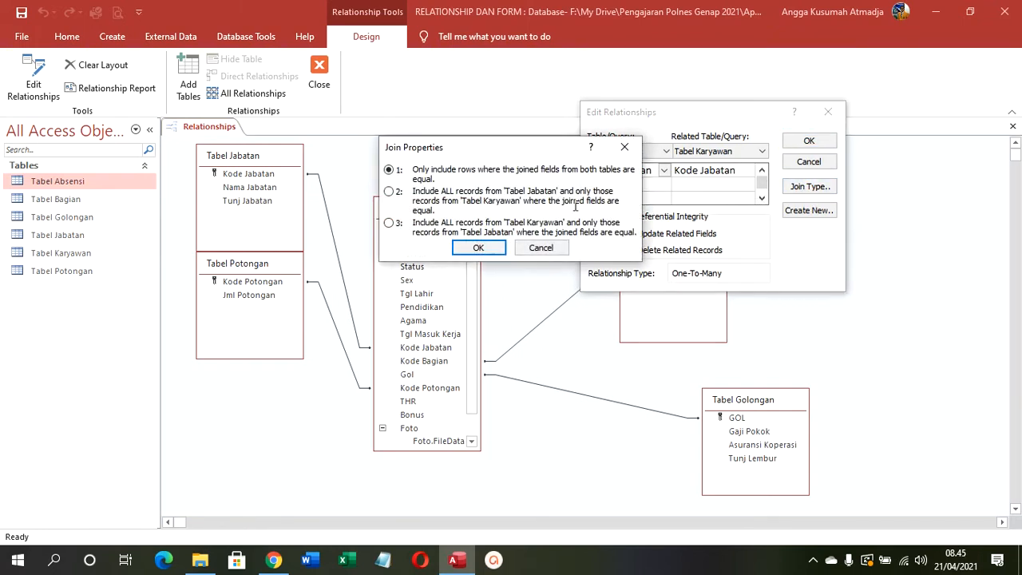
{"action": "left_click", "coordinate": [402, 225]}
{"action": "left_click", "coordinate": [478, 248]}
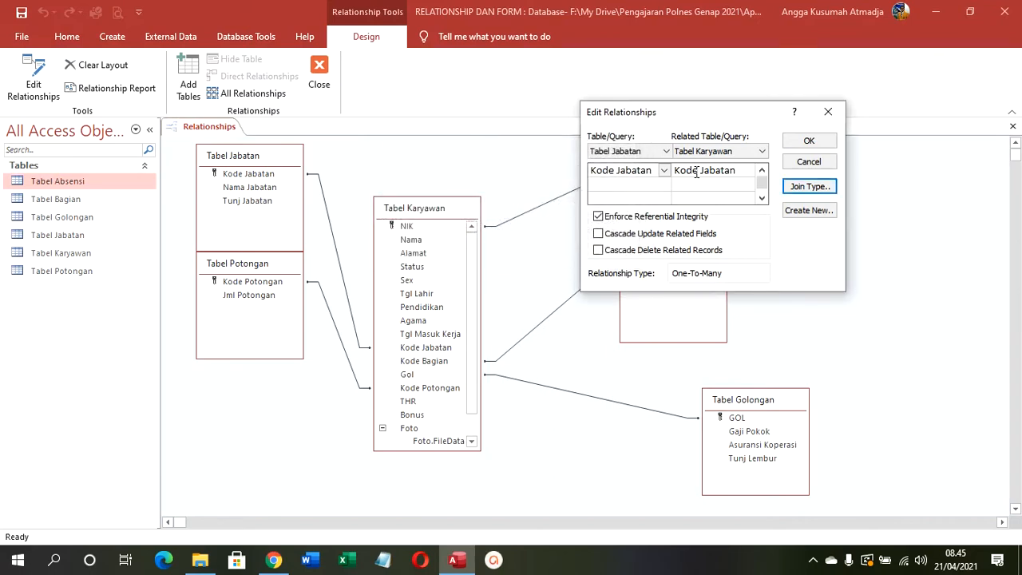
{"action": "left_click", "coordinate": [809, 144]}
Step: Enforce referential integrity on the NIK relationship between Tabel Karyawan and Tabel Absensi, with a join that includes all Tabel Absensi records
{"action": "double_click", "coordinate": [555, 197]}
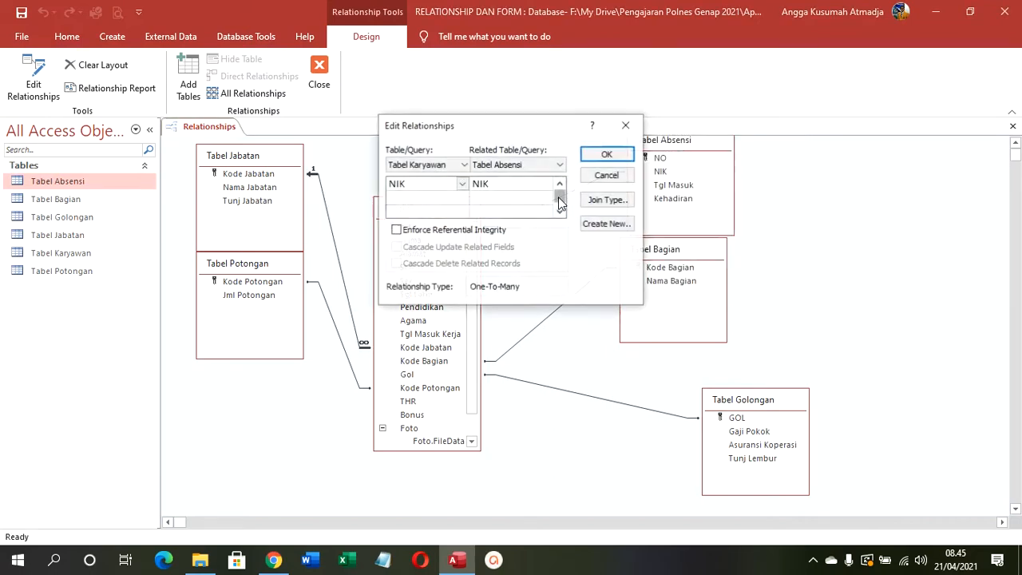
{"action": "left_click", "coordinate": [607, 199]}
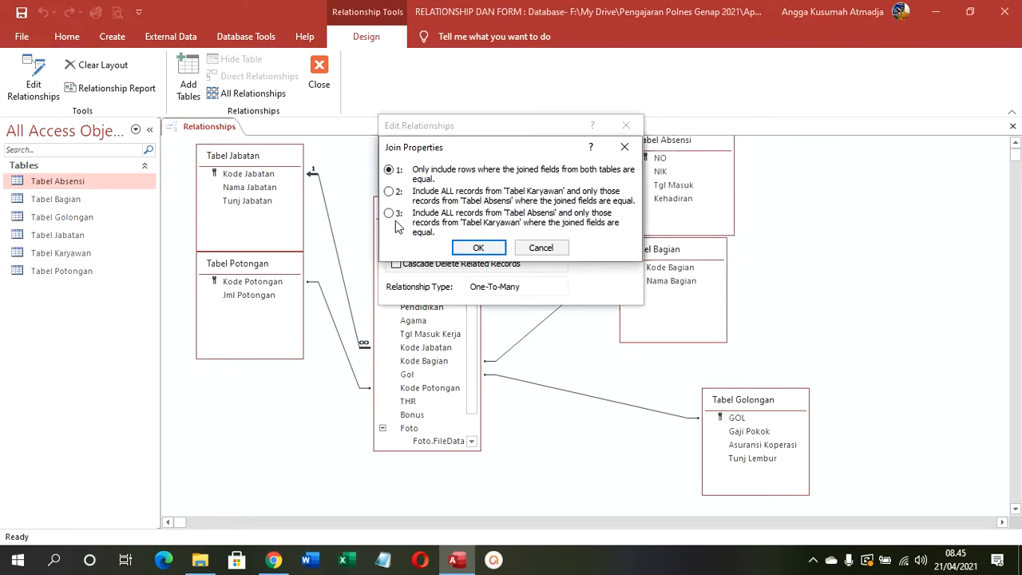
{"action": "left_click", "coordinate": [478, 247]}
{"action": "left_click", "coordinate": [607, 151]}
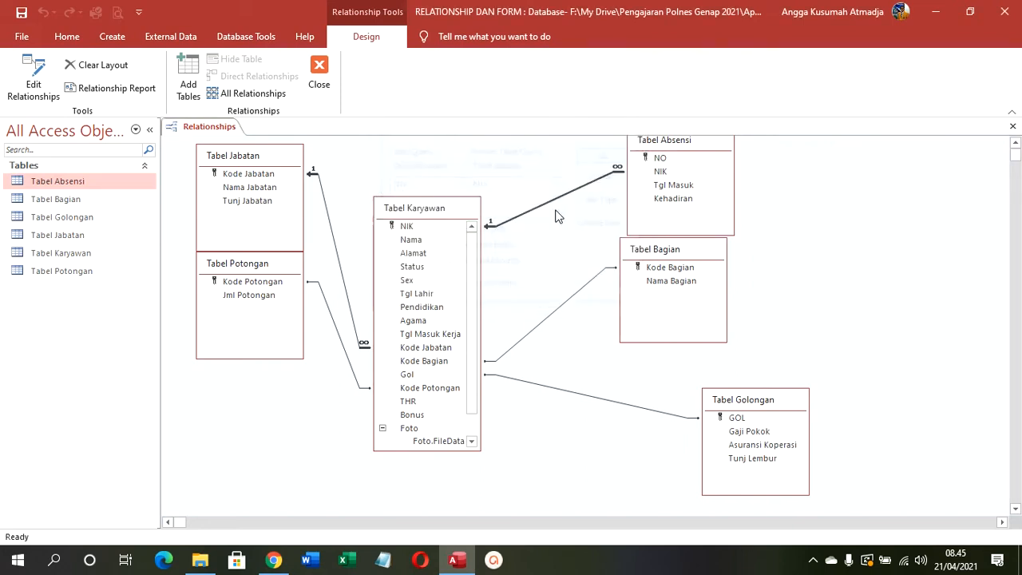
Step: Enforce referential integrity on the Kode Potongan relationship and set its join to include all records from Tabel Karyawan
{"action": "double_click", "coordinate": [337, 334]}
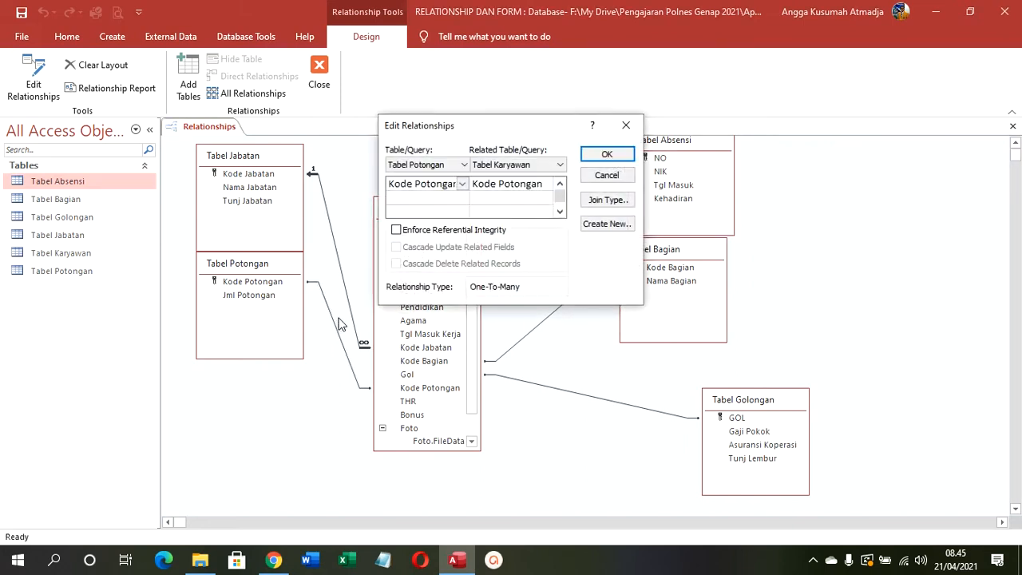
{"action": "left_click", "coordinate": [606, 202]}
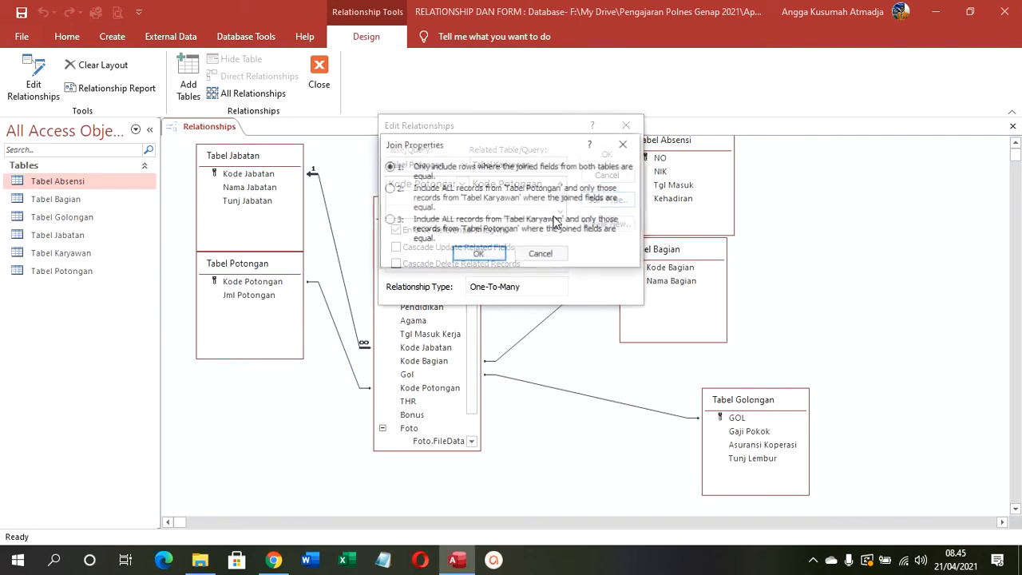
{"action": "left_click", "coordinate": [478, 254]}
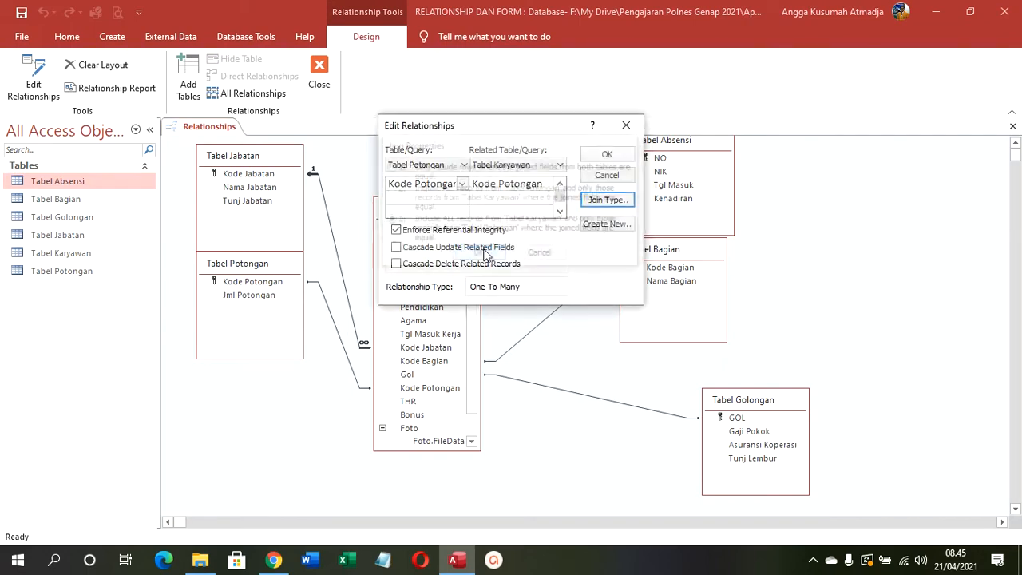
{"action": "left_click", "coordinate": [599, 156]}
Step: Enforce referential integrity on the Kode Bagian relationship and set its join to include all records from Tabel Karyawan
{"action": "double_click", "coordinate": [571, 297]}
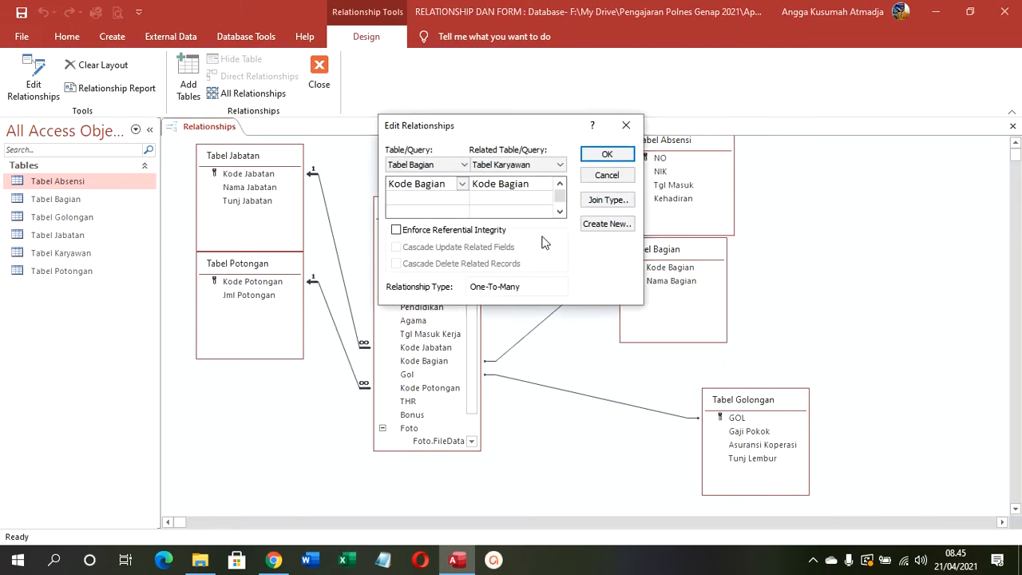
{"action": "left_click", "coordinate": [607, 199]}
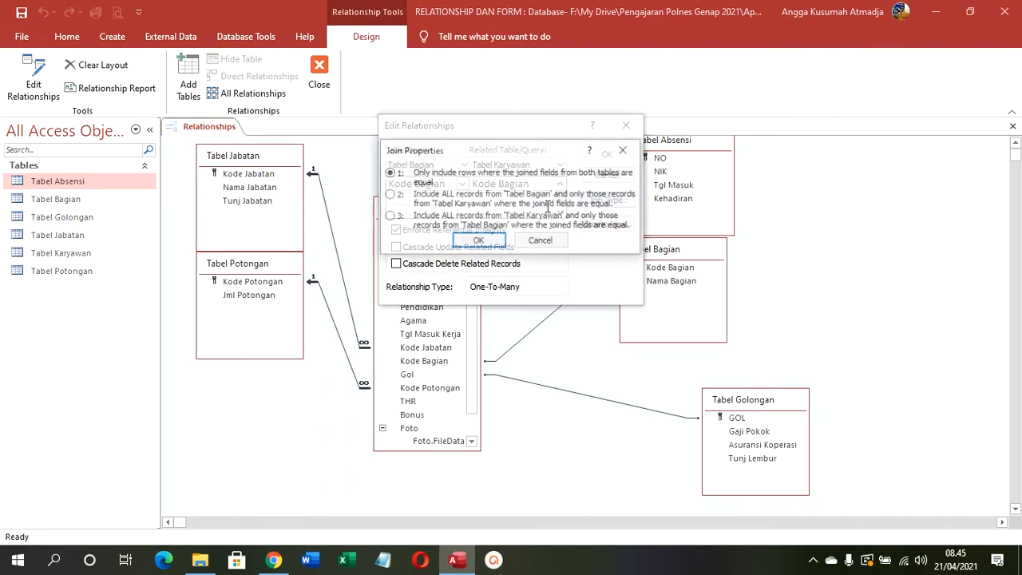
{"action": "left_click", "coordinate": [389, 217]}
{"action": "left_click", "coordinate": [478, 241]}
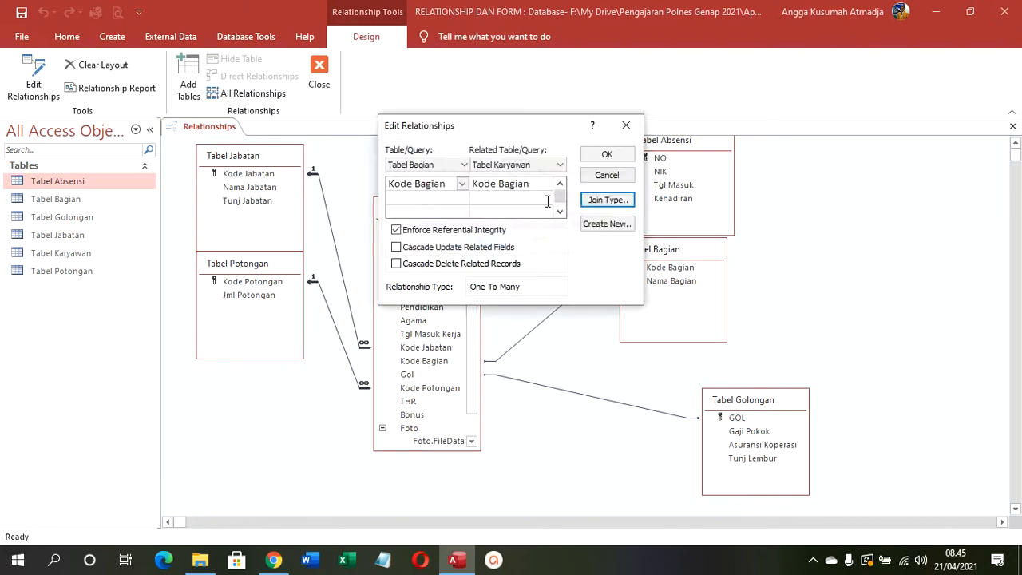
{"action": "left_click", "coordinate": [603, 157]}
Step: Edit the Tabel Golongan to Tabel Karyawan relationship, enforcing referential integrity with a join that includes all records from Tabel Karyawan
{"action": "double_click", "coordinate": [557, 385]}
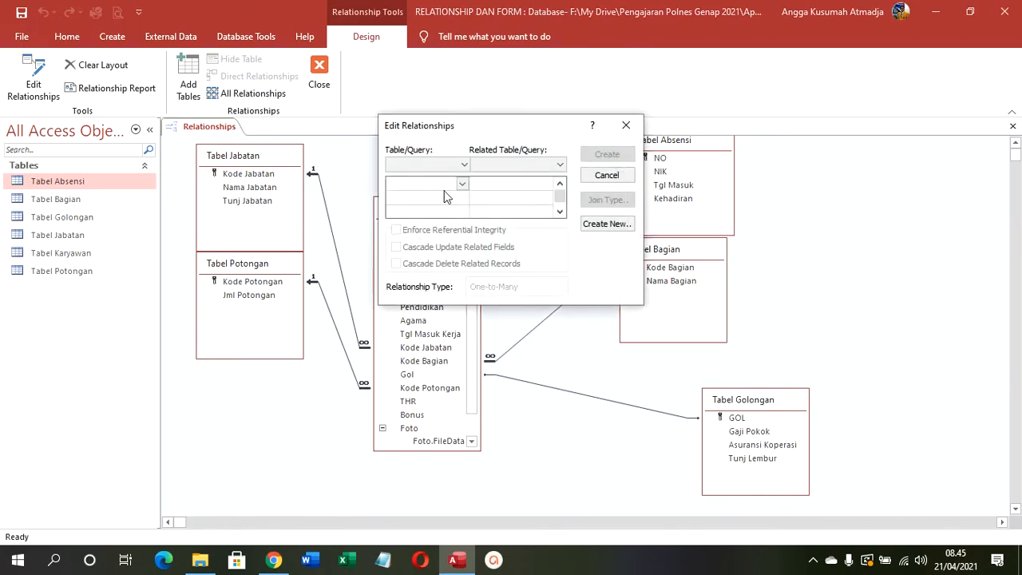
{"action": "left_click", "coordinate": [465, 164]}
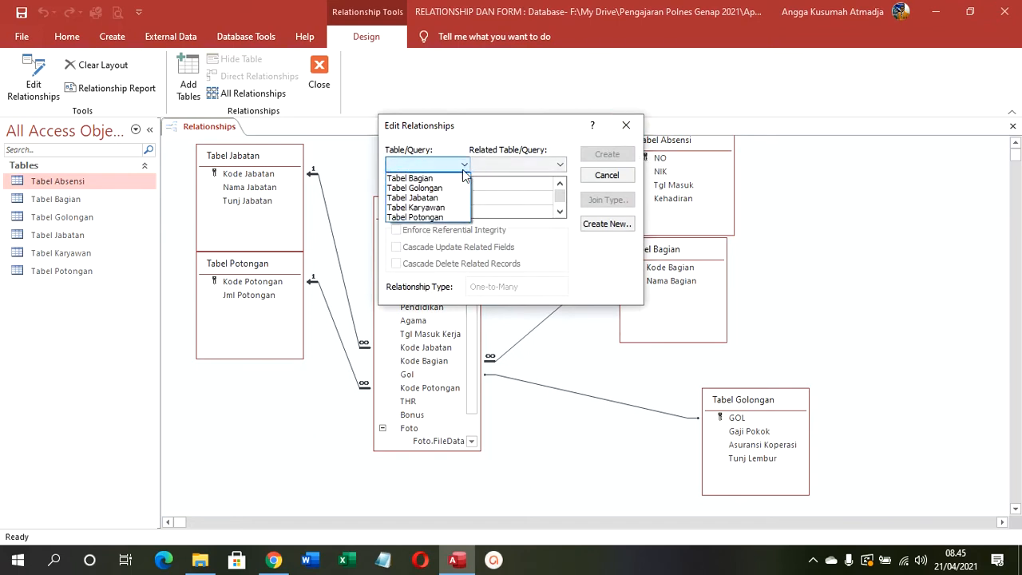
{"action": "left_click", "coordinate": [415, 188]}
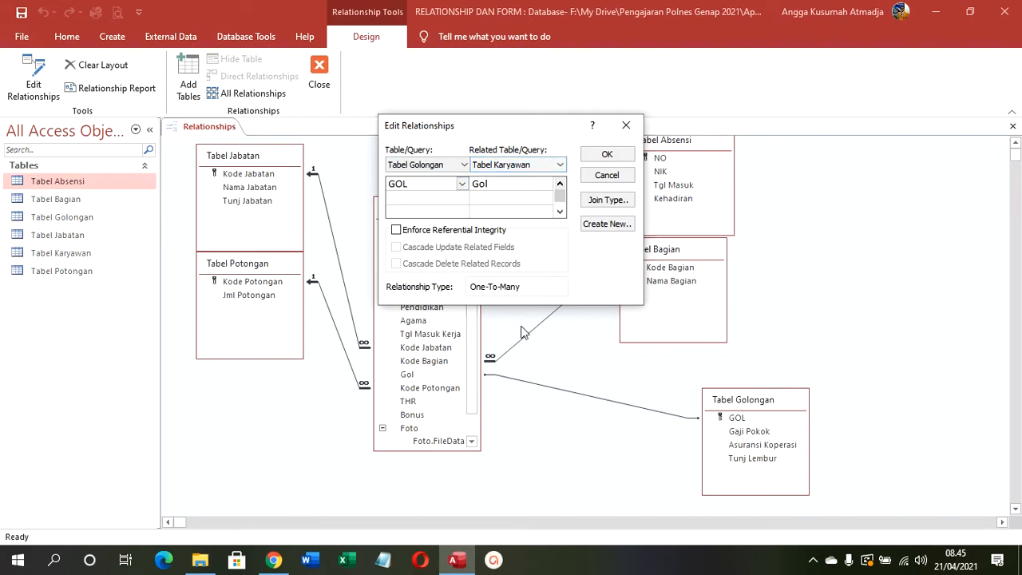
{"action": "left_click", "coordinate": [456, 230]}
{"action": "left_click", "coordinate": [604, 199]}
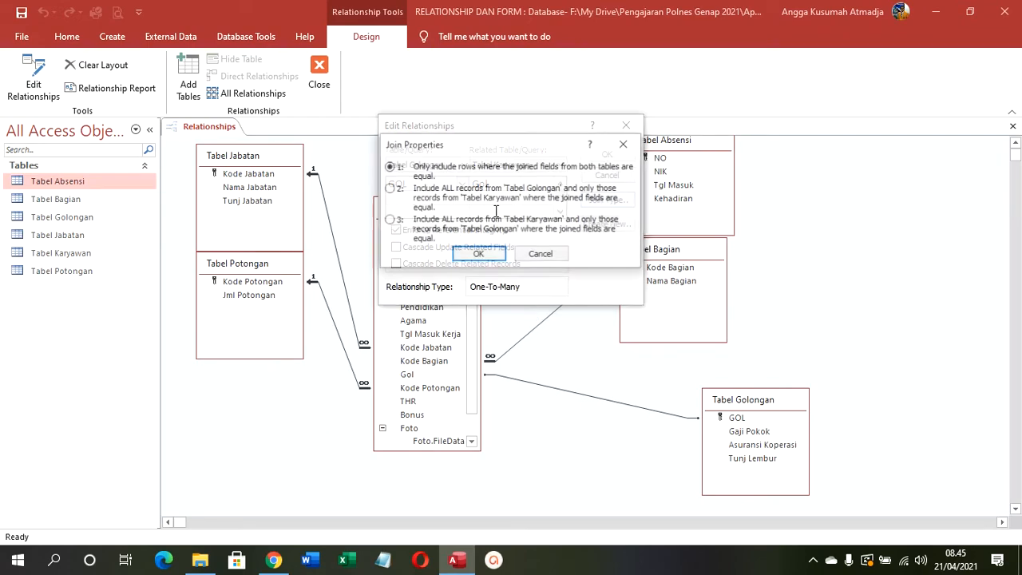
{"action": "left_click", "coordinate": [391, 221]}
{"action": "left_click", "coordinate": [478, 255]}
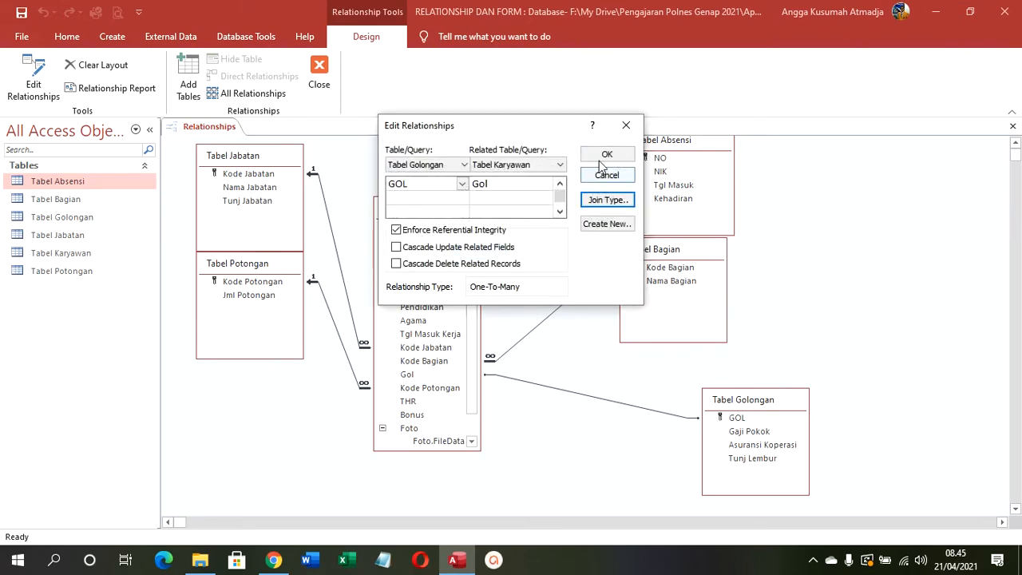
{"action": "left_click", "coordinate": [599, 155]}
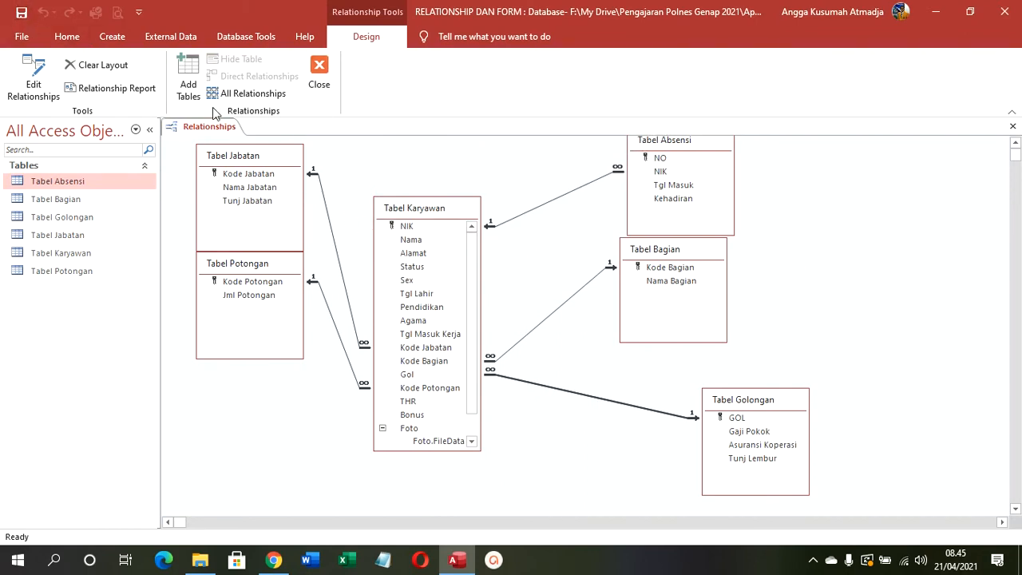
Step: Generate a relationship report from the diagram and look over its print preview
{"action": "left_click", "coordinate": [160, 91]}
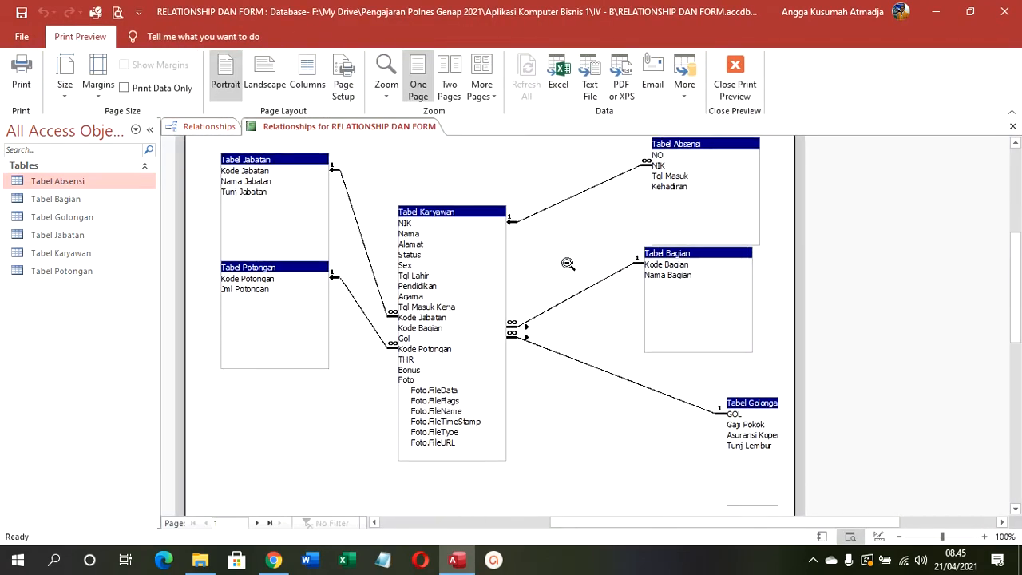
{"action": "left_click", "coordinate": [478, 329]}
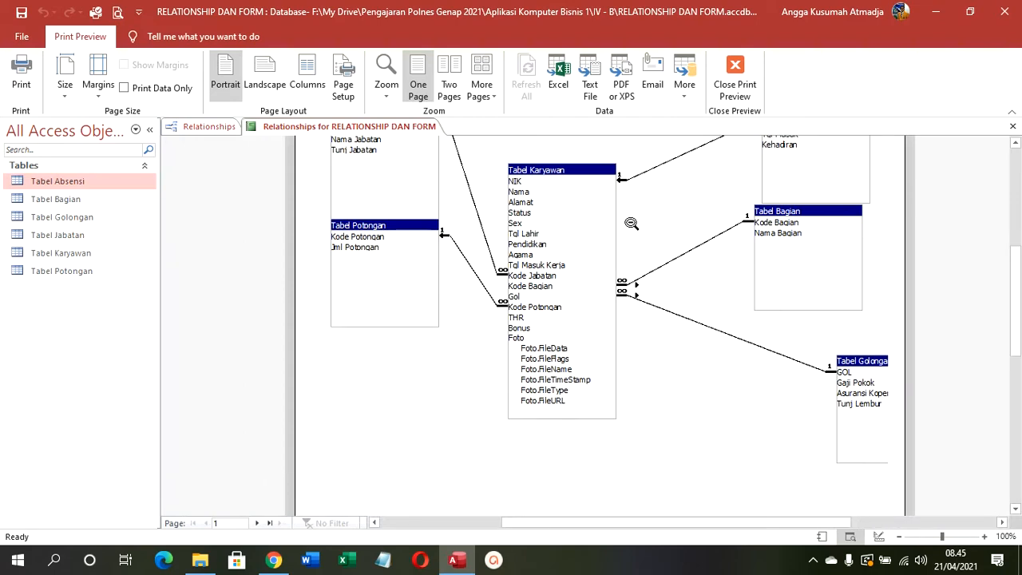
{"action": "left_click", "coordinate": [632, 266]}
{"action": "scroll", "coordinate": [632, 266], "scroll_direction": "up", "scroll_amount": 2}
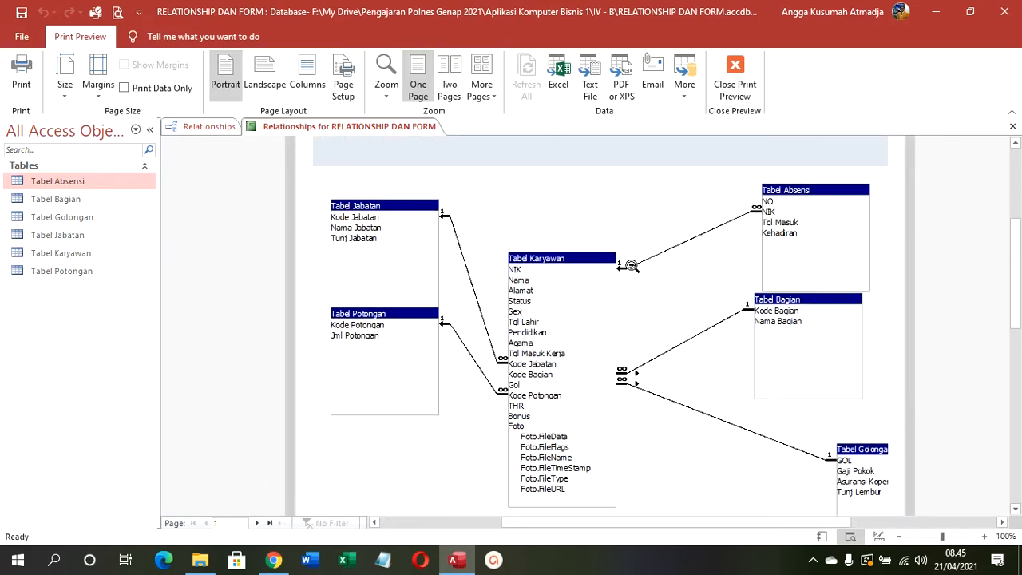
Step: Save the relationship report under its suggested name and close both the report and the Relationships window
{"action": "left_click", "coordinate": [735, 76]}
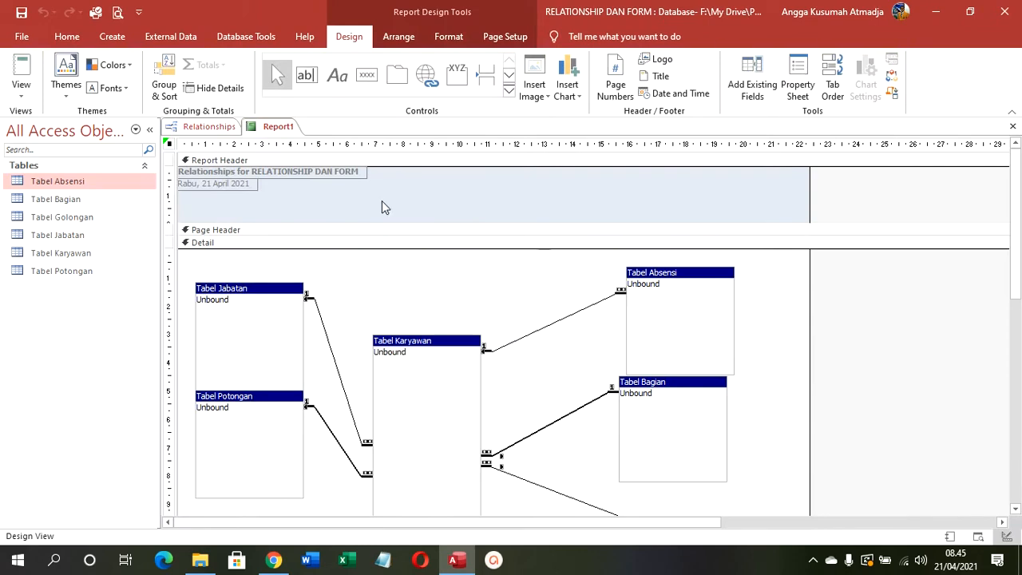
{"action": "right_click", "coordinate": [266, 131]}
{"action": "left_click", "coordinate": [299, 160]}
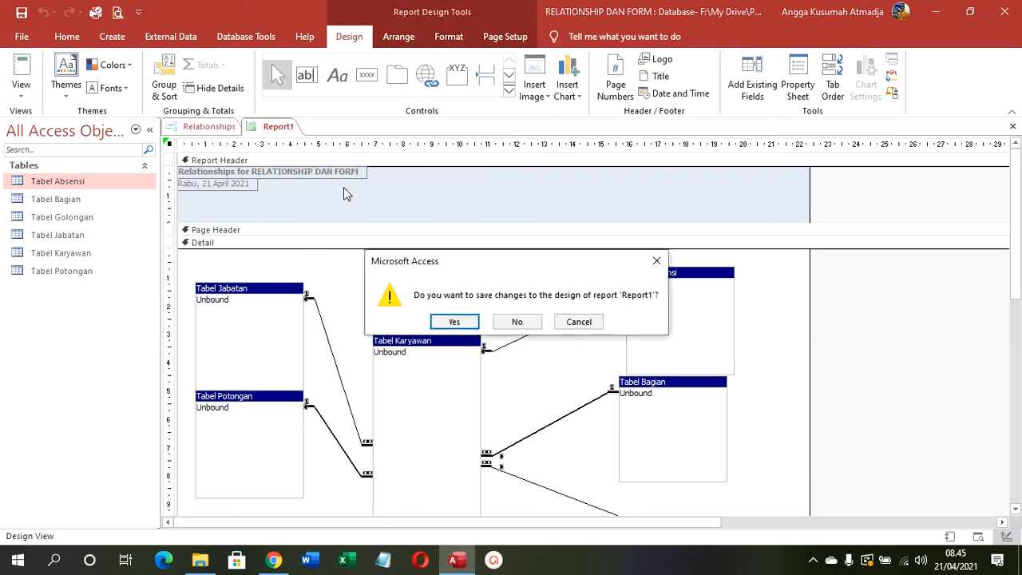
{"action": "left_click", "coordinate": [456, 322]}
{"action": "left_click", "coordinate": [515, 223]}
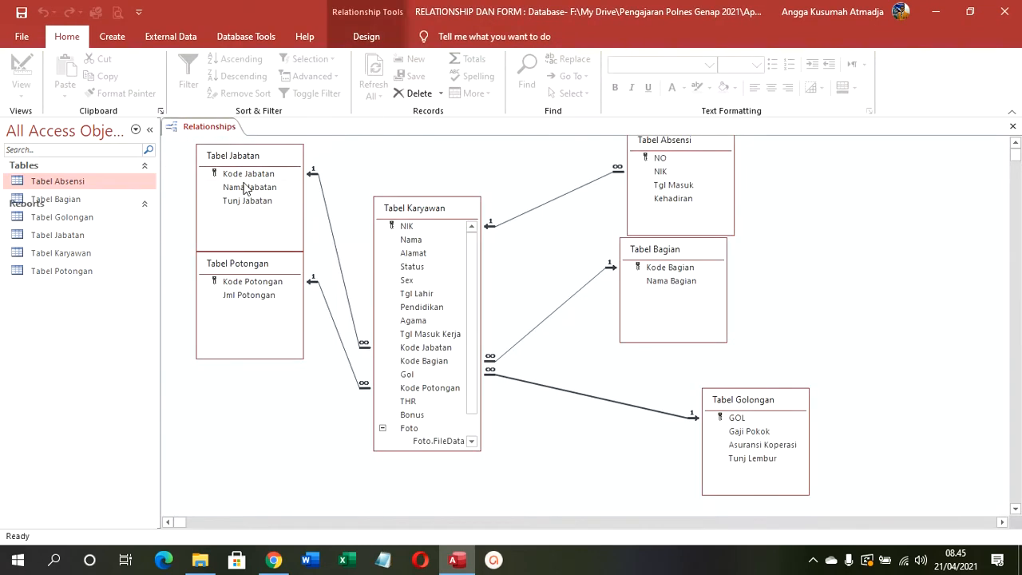
{"action": "right_click", "coordinate": [214, 127]}
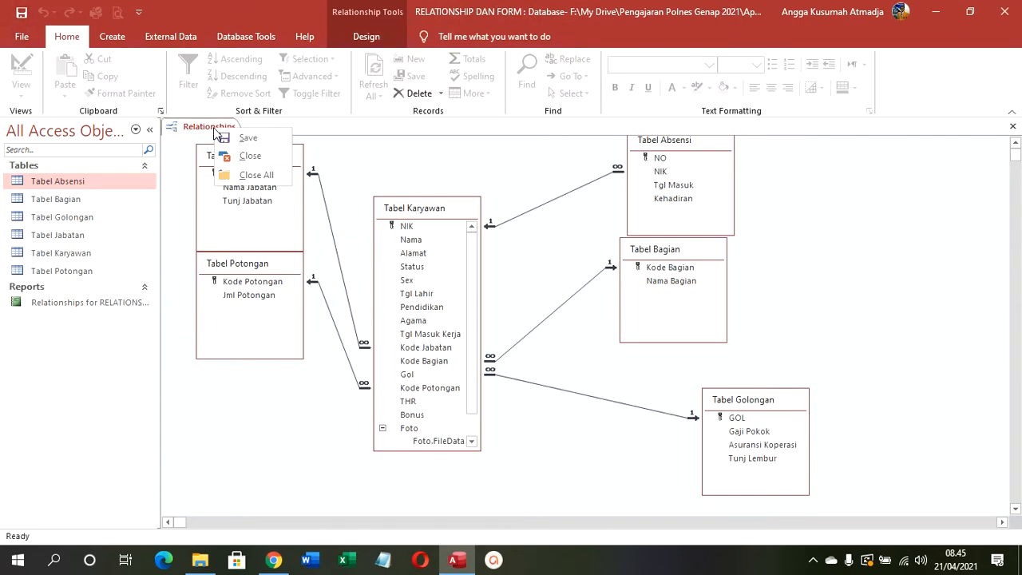
{"action": "left_click", "coordinate": [247, 158]}
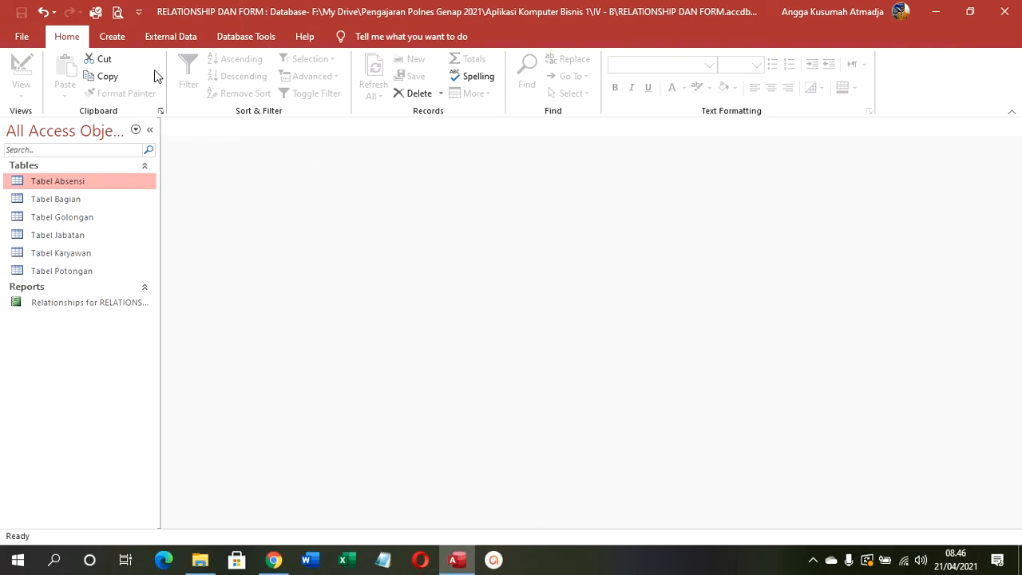
Step: Create a query in design view with Tabel Bagian, Tabel Golongan, Tabel Jabatan, Tabel Karyawan and Tabel Potongan
{"action": "left_click", "coordinate": [111, 36]}
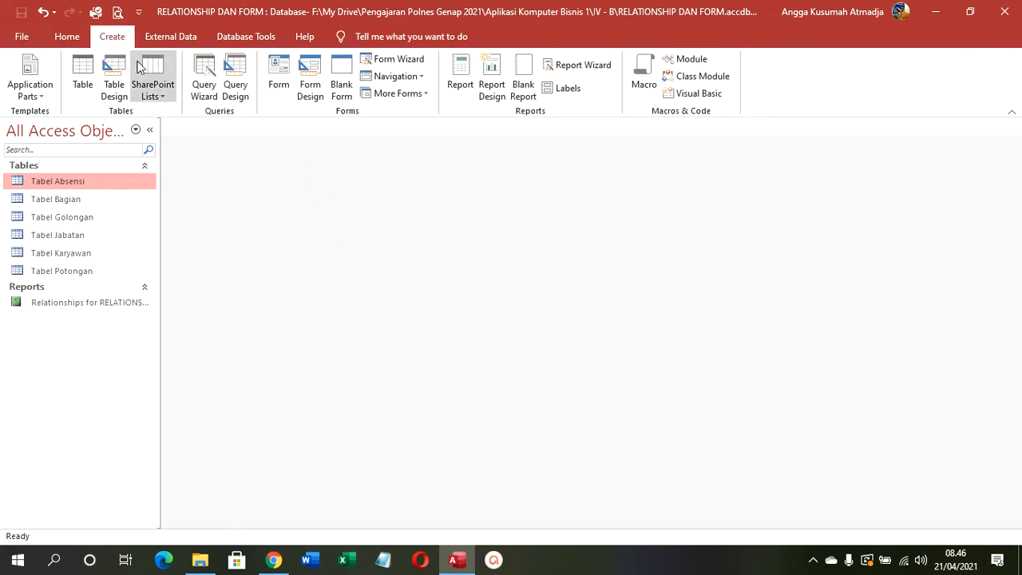
{"action": "left_click", "coordinate": [231, 97]}
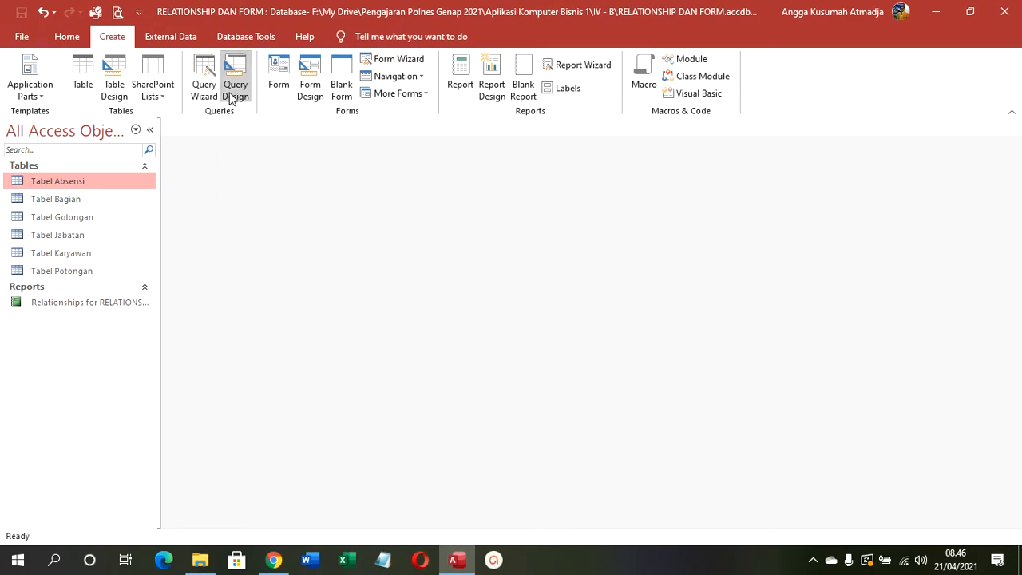
{"action": "left_click_drag", "start_coordinate": [511, 341], "coordinate": [456, 226]}
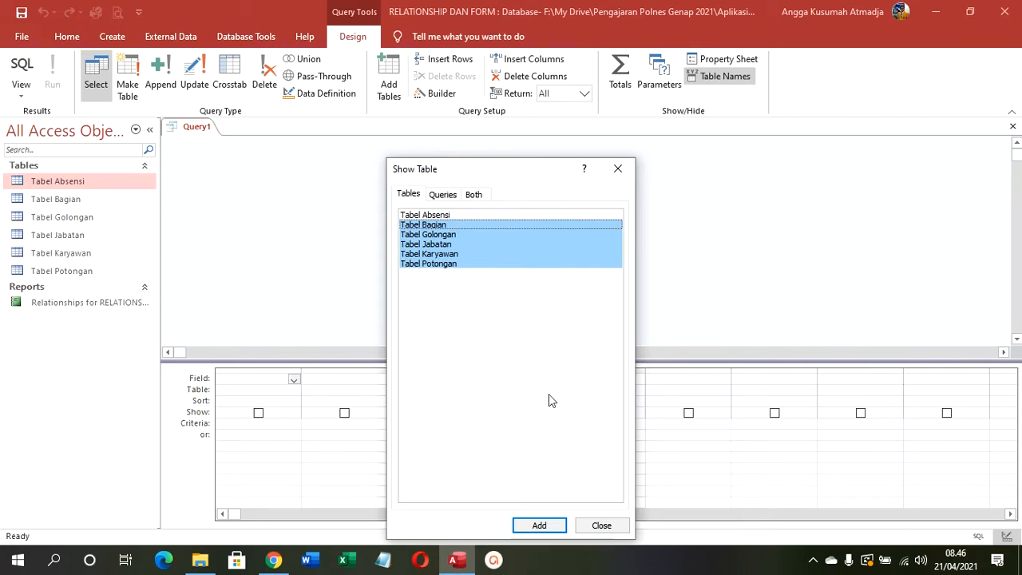
{"action": "left_click", "coordinate": [559, 527]}
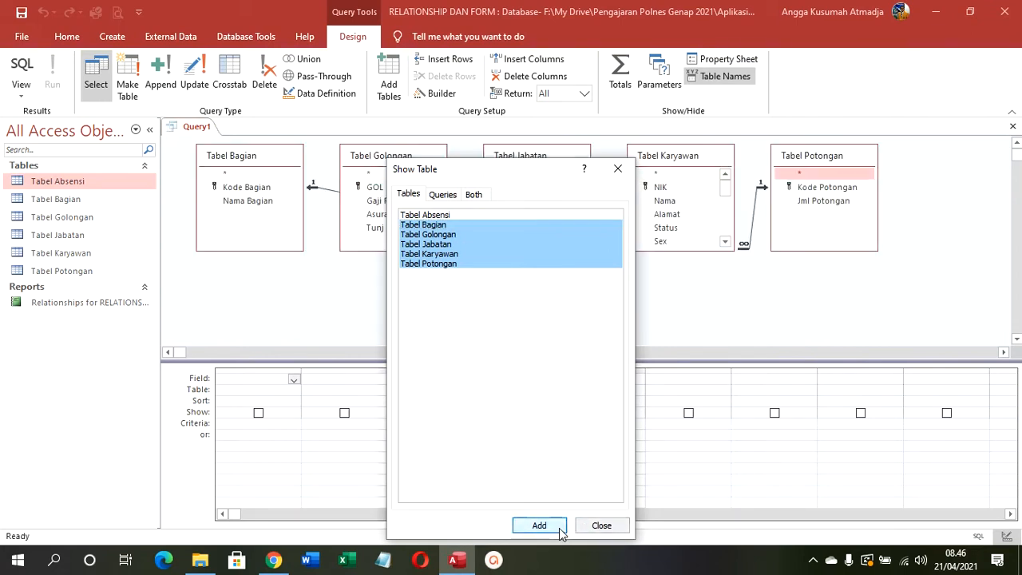
{"action": "left_click", "coordinate": [601, 527]}
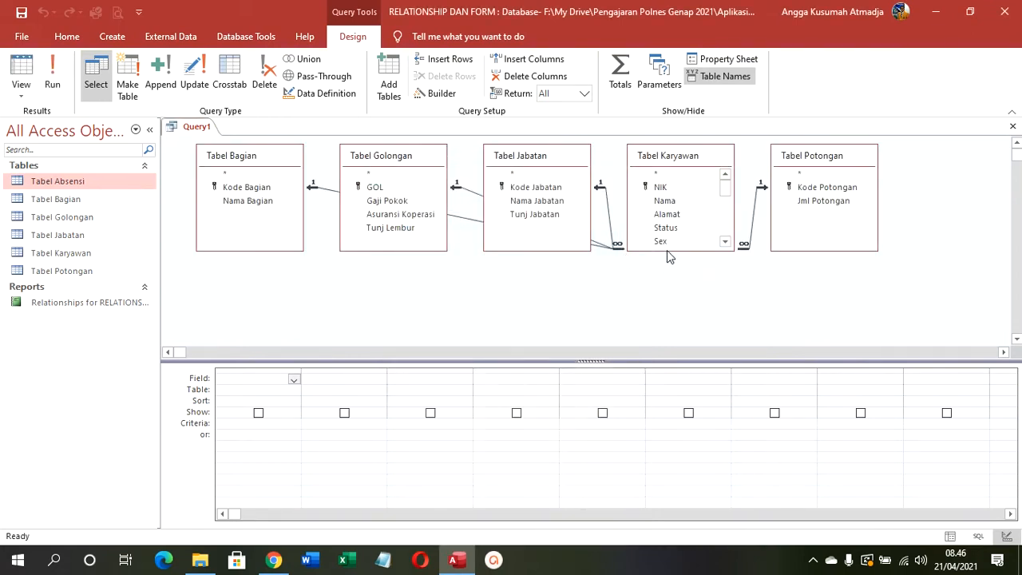
Step: Lengthen the Tabel Karyawan field list and move Tabel Golongan below the other tables in the query diagram
{"action": "left_click_drag", "start_coordinate": [667, 251], "coordinate": [666, 331]}
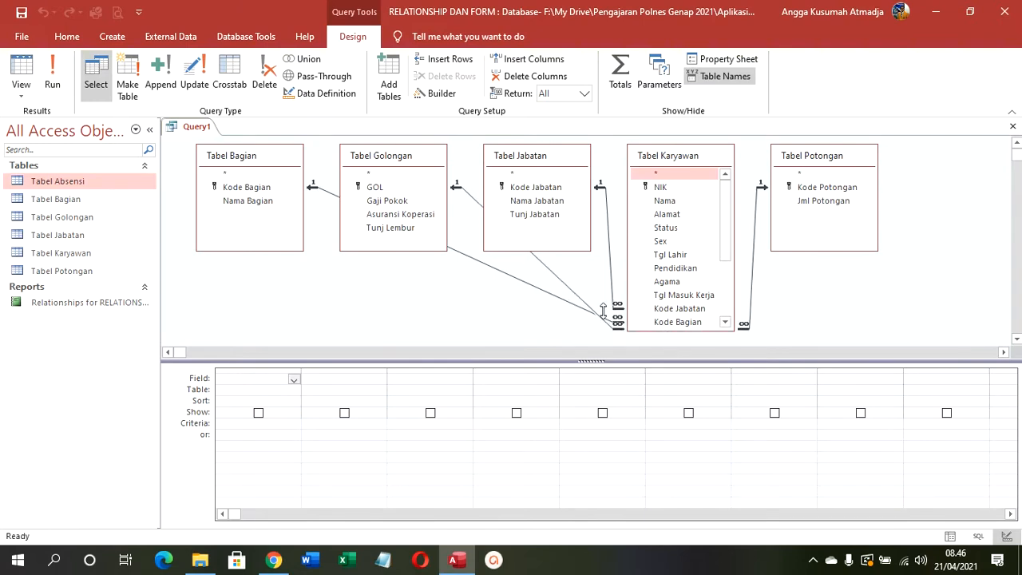
{"action": "left_click_drag", "start_coordinate": [418, 157], "coordinate": [368, 269]}
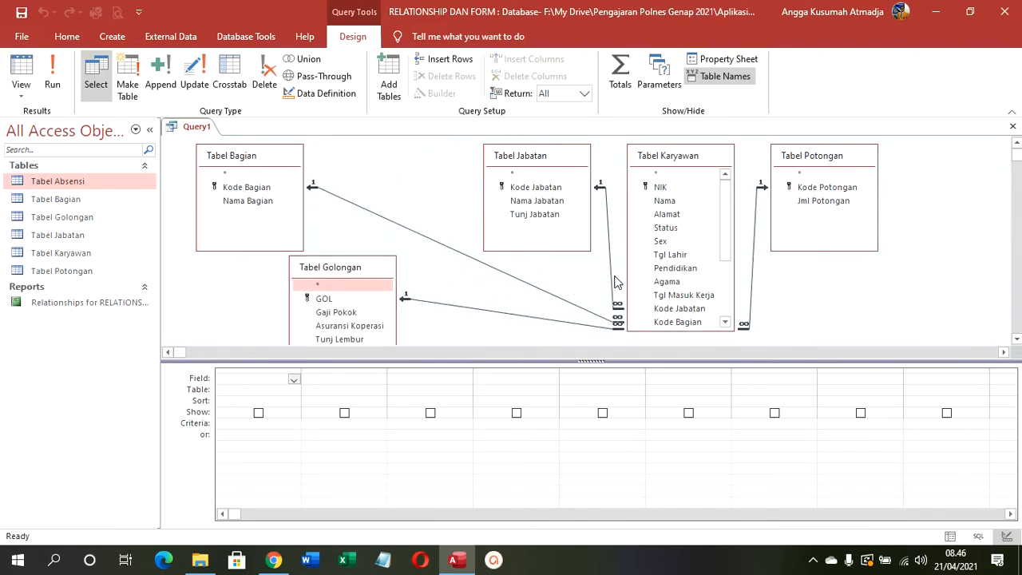
{"action": "left_click", "coordinate": [572, 166]}
Step: Add NIK, Nama, Alamat, Status, Sex, Tgl Lahir, Pendidikan and Agama from Tabel Karyawan to the query
{"action": "double_click", "coordinate": [660, 188]}
{"action": "double_click", "coordinate": [667, 201]}
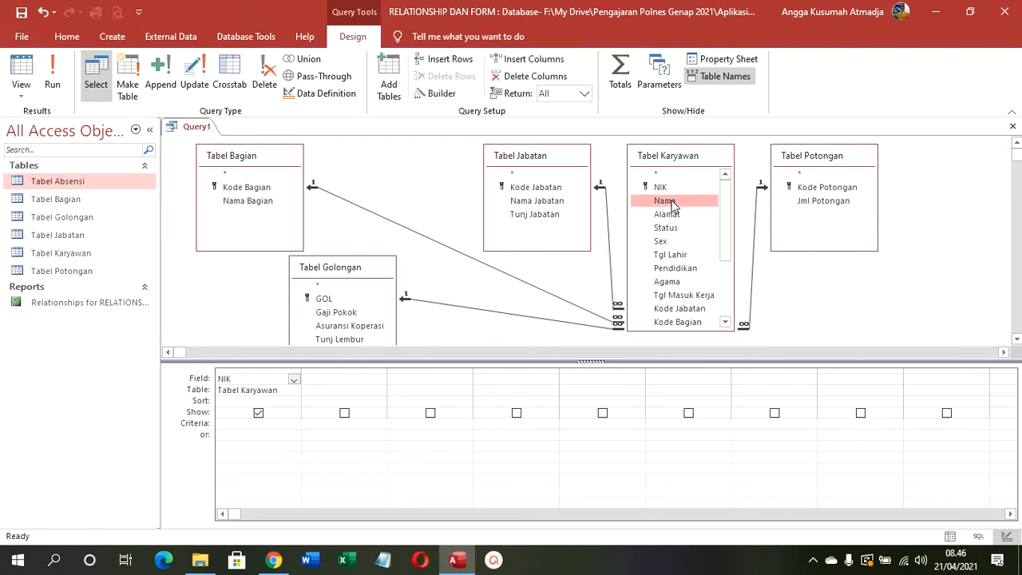
{"action": "double_click", "coordinate": [671, 214]}
{"action": "double_click", "coordinate": [668, 228]}
{"action": "double_click", "coordinate": [663, 241]}
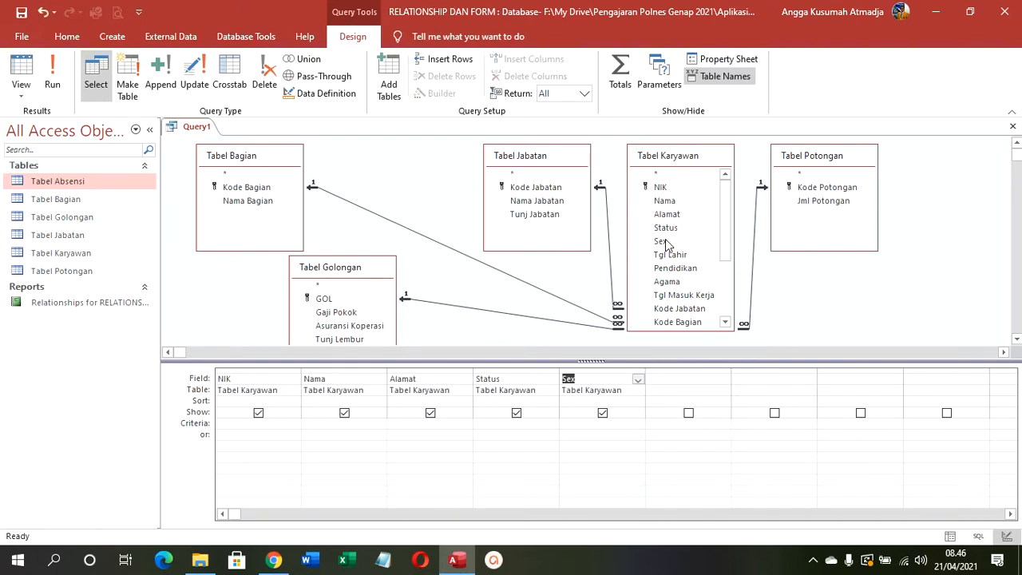
{"action": "left_click", "coordinate": [673, 255]}
{"action": "double_click", "coordinate": [672, 255]}
{"action": "double_click", "coordinate": [675, 269]}
{"action": "double_click", "coordinate": [667, 281]}
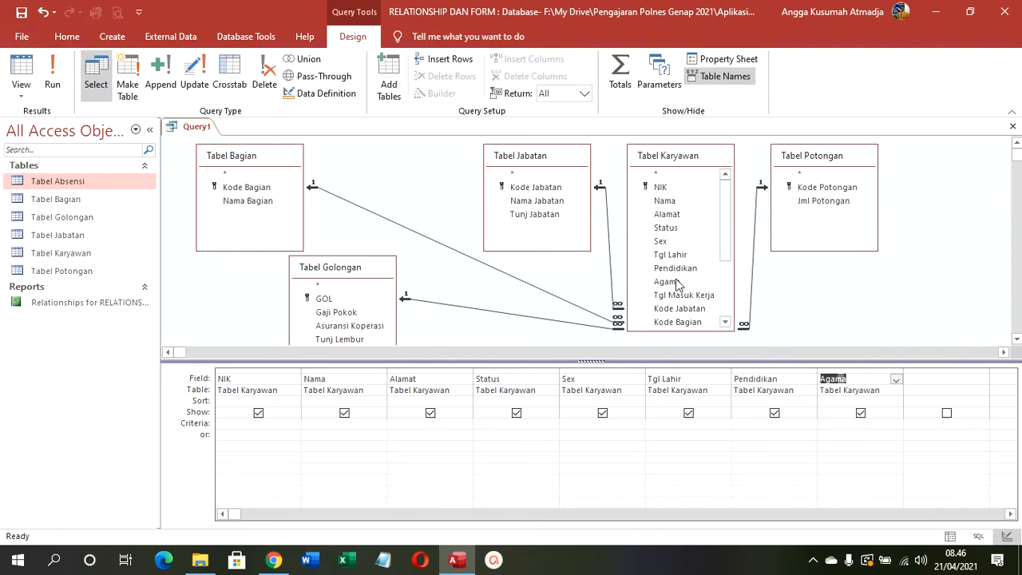
Step: Add Tgl Masuk Kerja, Kode Jabatan and Gol from Tabel Karyawan, plus Nama Jabatan and Nama Bagian from their tables
{"action": "left_click_drag", "start_coordinate": [728, 249], "coordinate": [724, 273]}
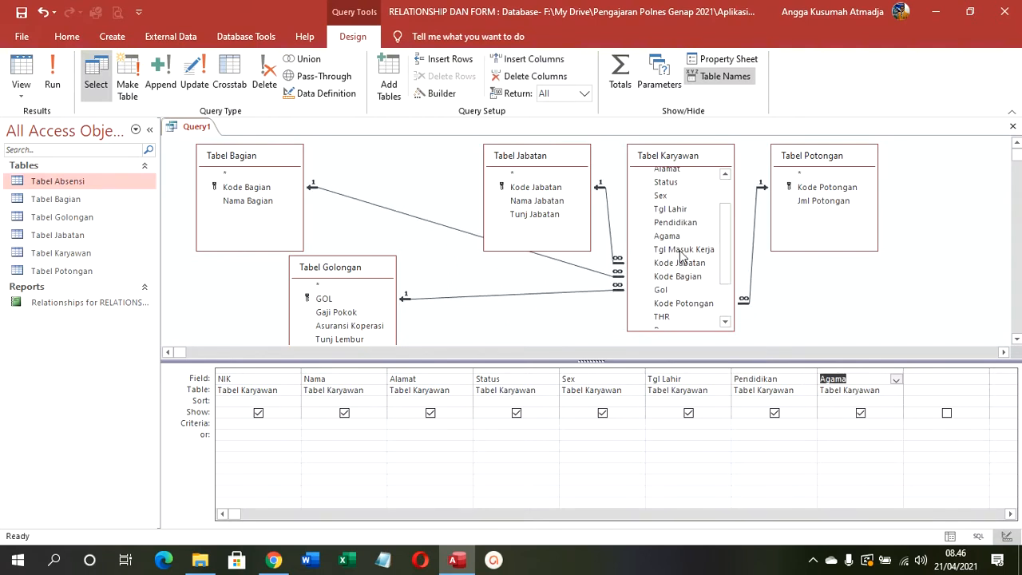
{"action": "double_click", "coordinate": [681, 250]}
{"action": "double_click", "coordinate": [677, 263]}
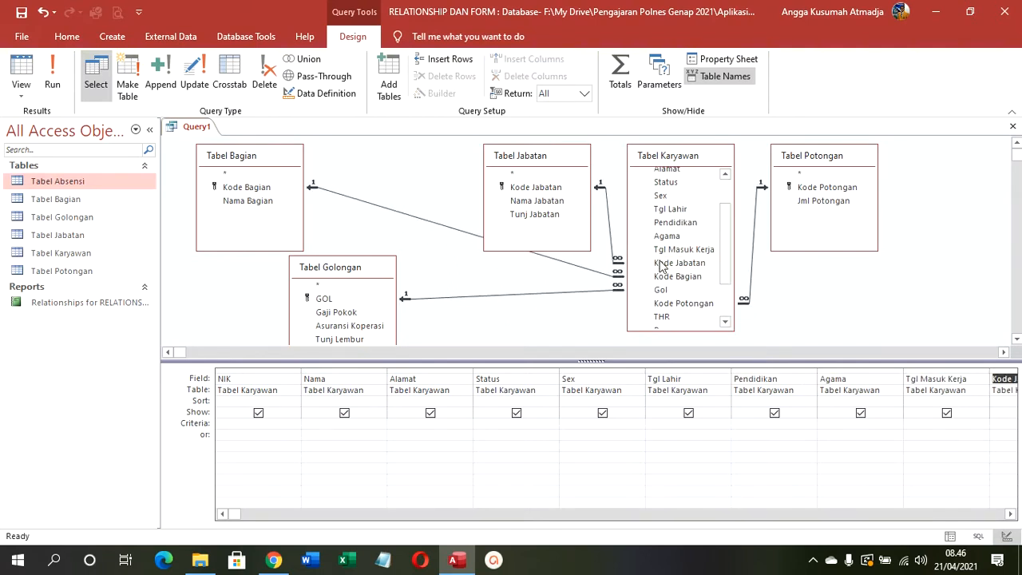
{"action": "double_click", "coordinate": [563, 204]}
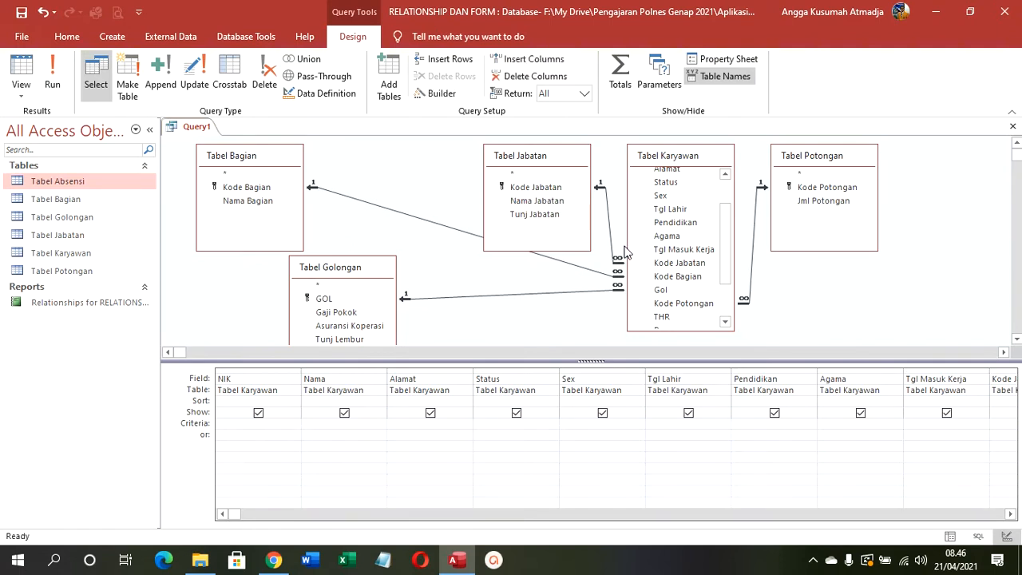
{"action": "double_click", "coordinate": [276, 200]}
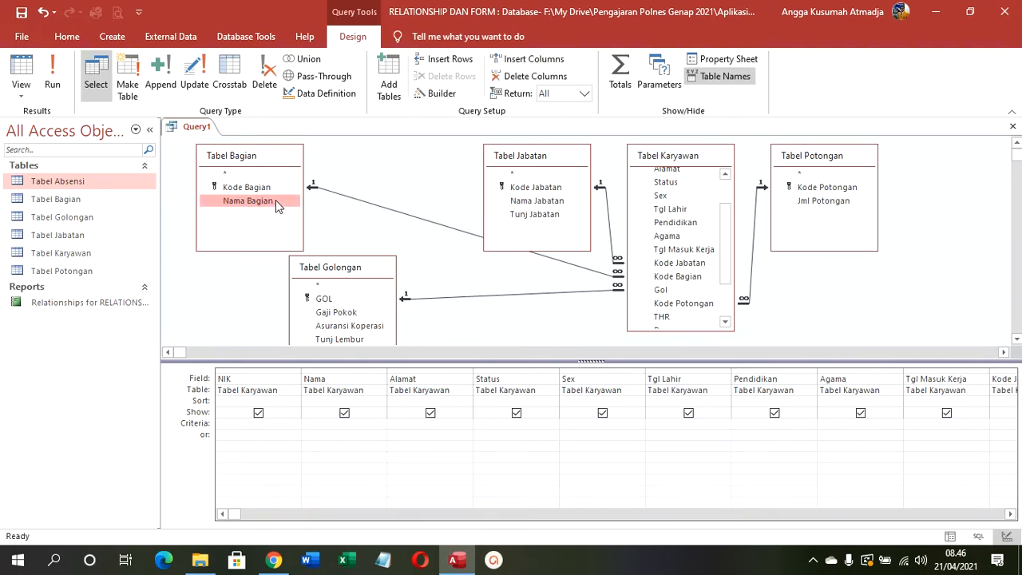
{"action": "double_click", "coordinate": [662, 290]}
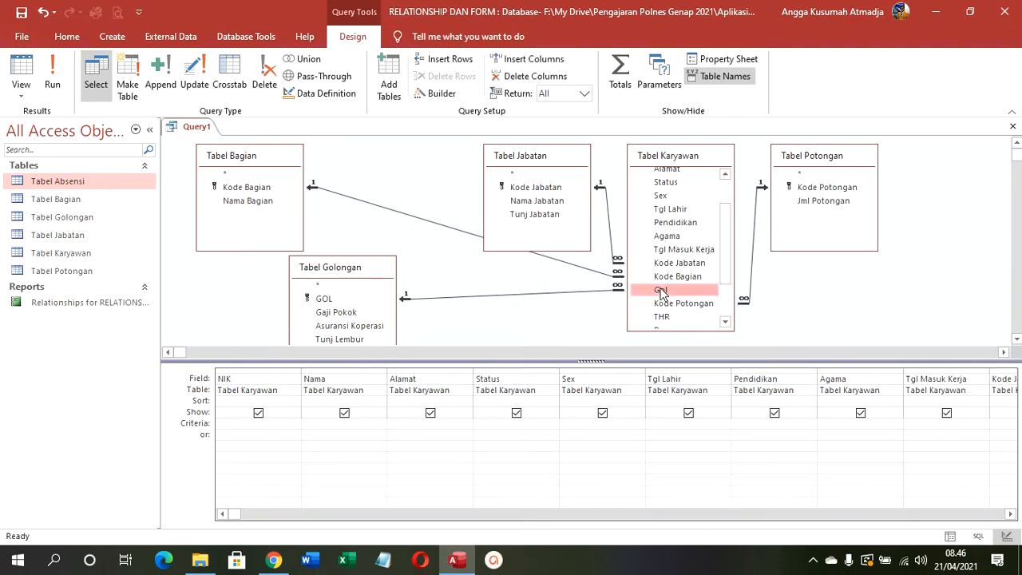
Step: Move Tabel Golongan fully into view and add its Gaji Pokok, Asuransi Koperasi and Tunj Lembur fields to the query
{"action": "left_click_drag", "start_coordinate": [338, 269], "coordinate": [375, 199]}
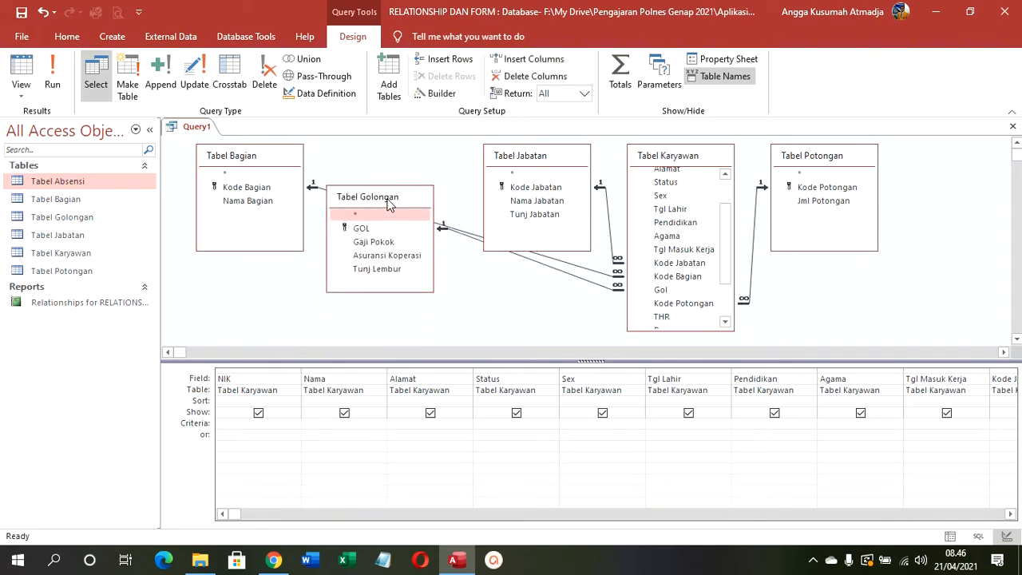
{"action": "left_click", "coordinate": [369, 244]}
{"action": "double_click", "coordinate": [370, 243]}
{"action": "double_click", "coordinate": [377, 255]}
{"action": "double_click", "coordinate": [378, 269]}
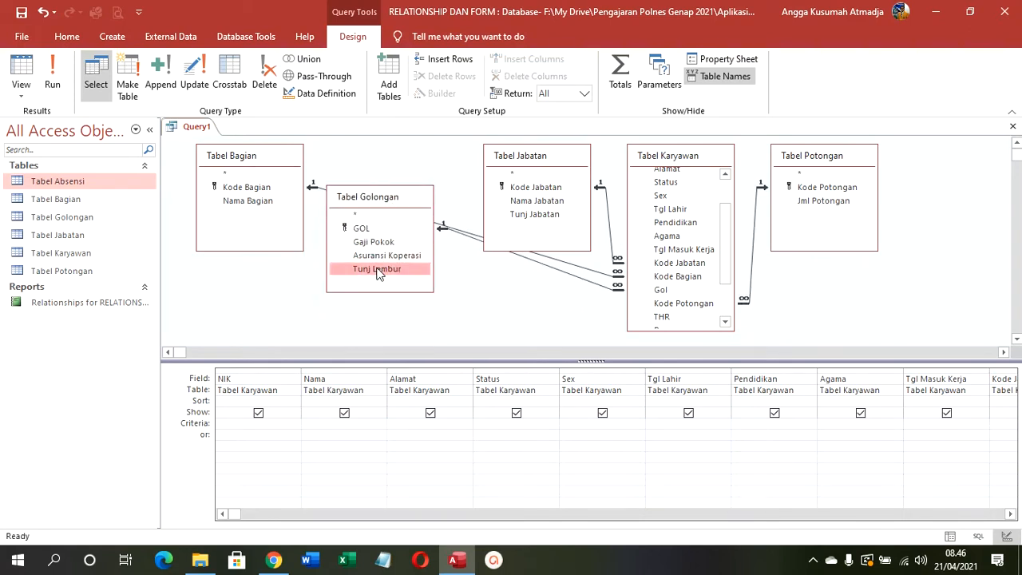
Step: Add Kode Potongan, THR and Bonus from Tabel Karyawan and Jml Potongan from Tabel Potongan to the query
{"action": "scroll", "coordinate": [725, 271], "scroll_direction": "down", "scroll_amount": 1}
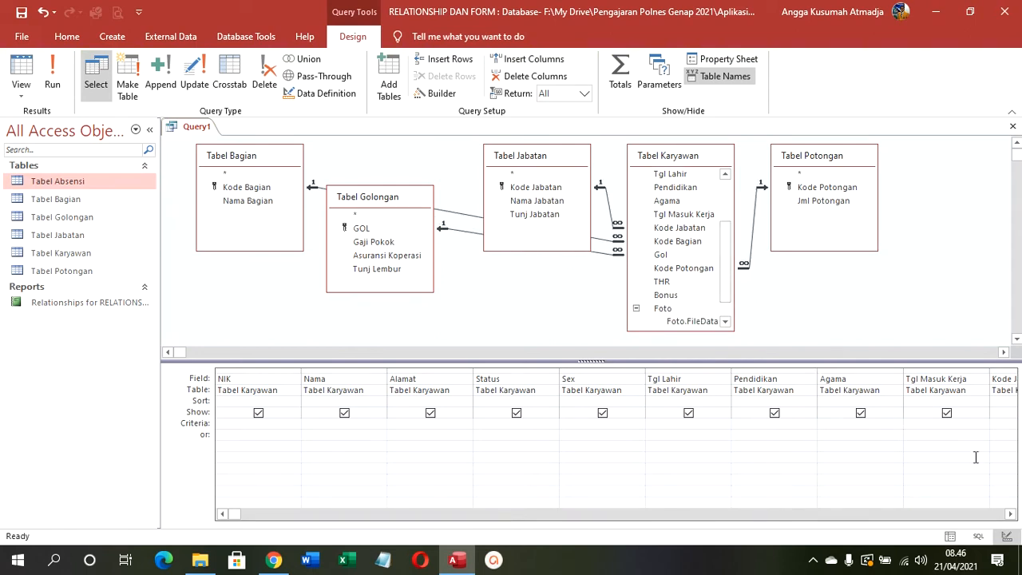
{"action": "left_click", "coordinate": [1012, 516]}
{"action": "left_click_drag", "start_coordinate": [1014, 520], "coordinate": [1010, 514]}
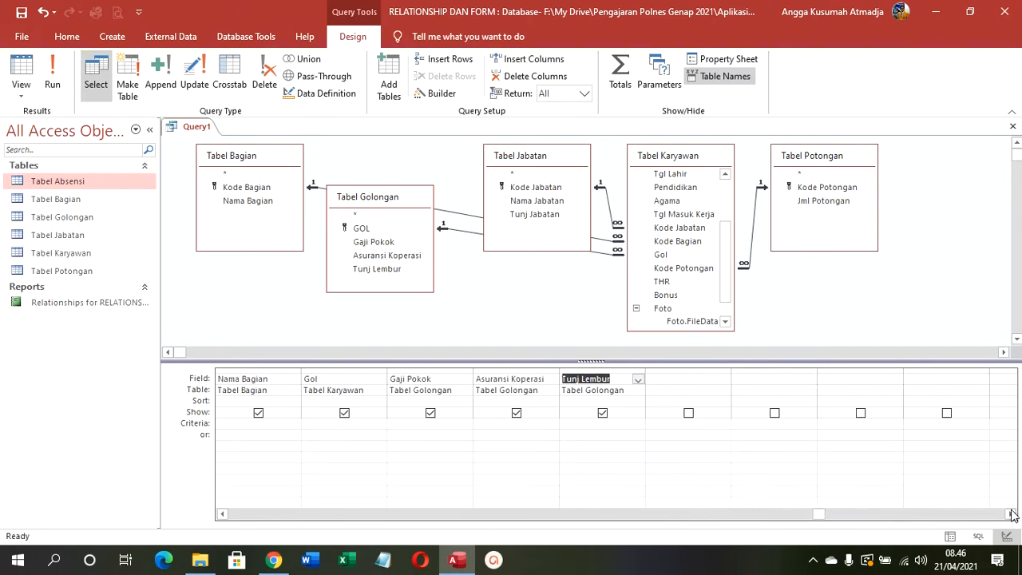
{"action": "double_click", "coordinate": [709, 268]}
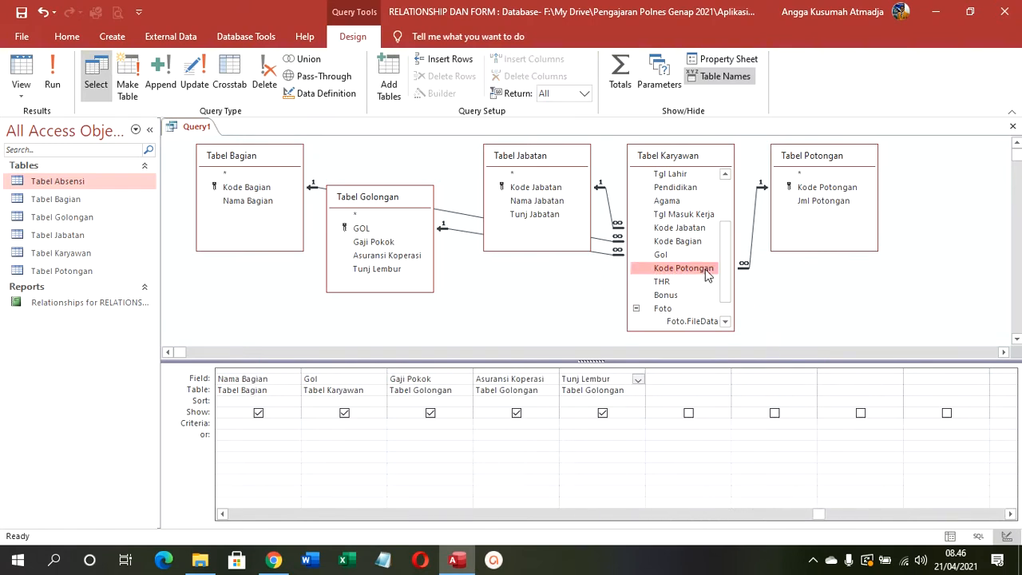
{"action": "double_click", "coordinate": [808, 202]}
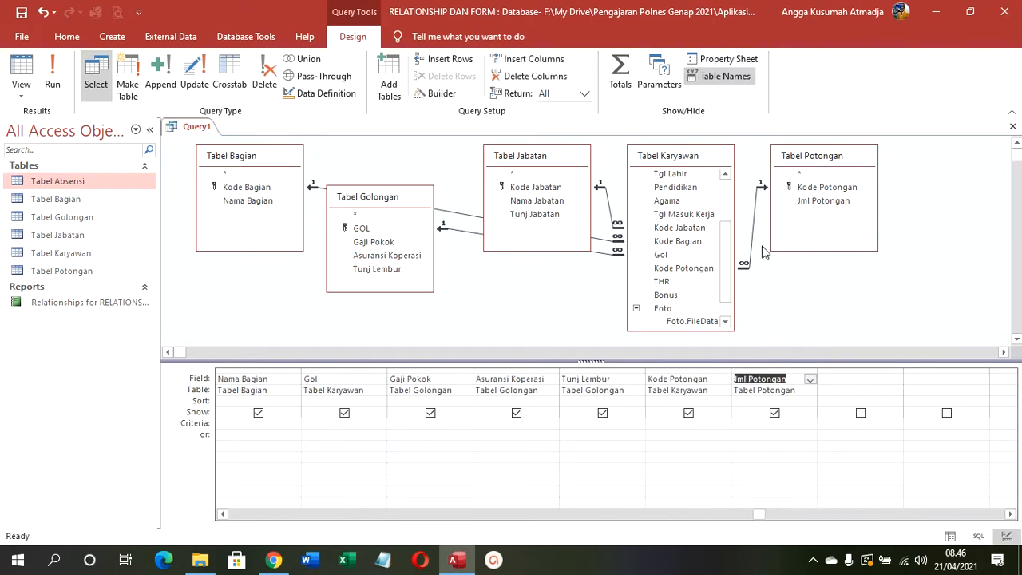
{"action": "double_click", "coordinate": [680, 281]}
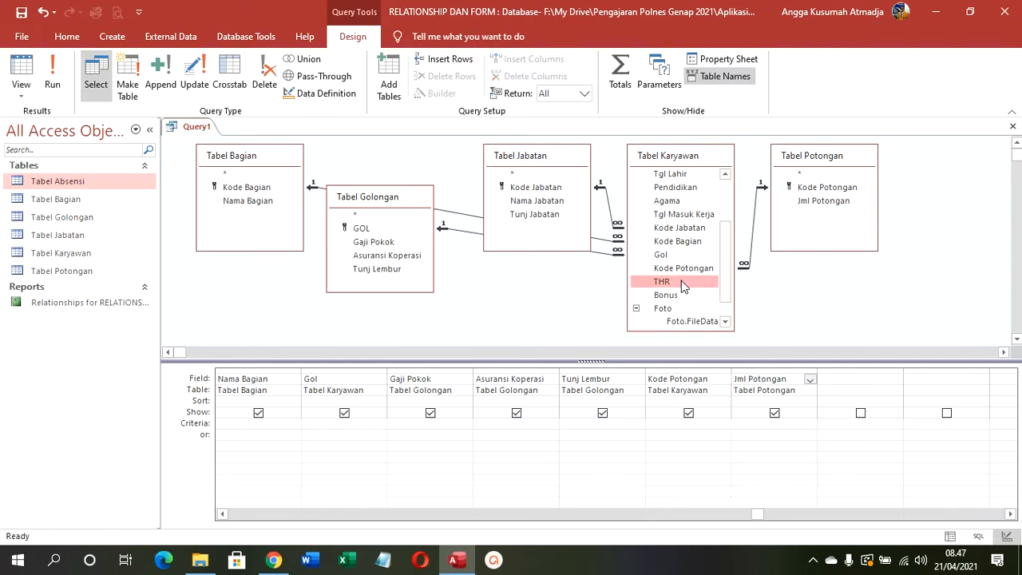
{"action": "double_click", "coordinate": [677, 294]}
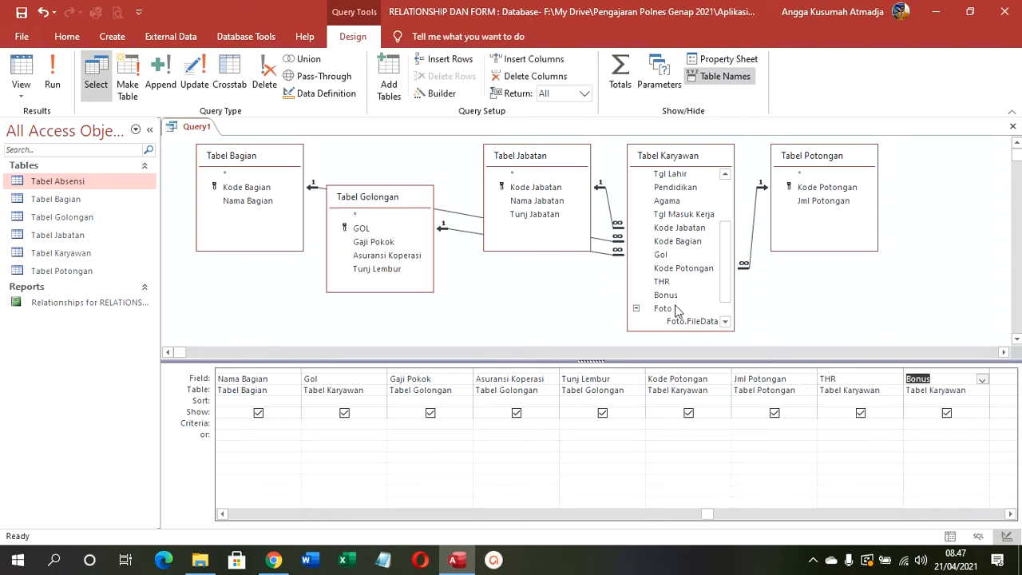
Step: Add the Foto field from Tabel Karyawan and place its column directly after NIK
{"action": "double_click", "coordinate": [674, 308]}
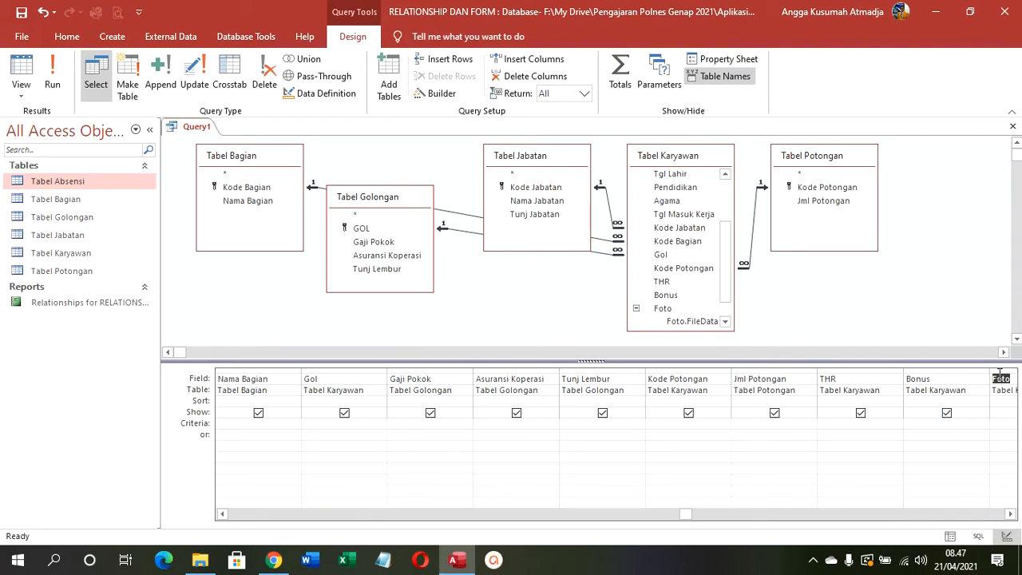
{"action": "left_click", "coordinate": [1000, 372]}
{"action": "left_click_drag", "start_coordinate": [1002, 377], "coordinate": [371, 387]}
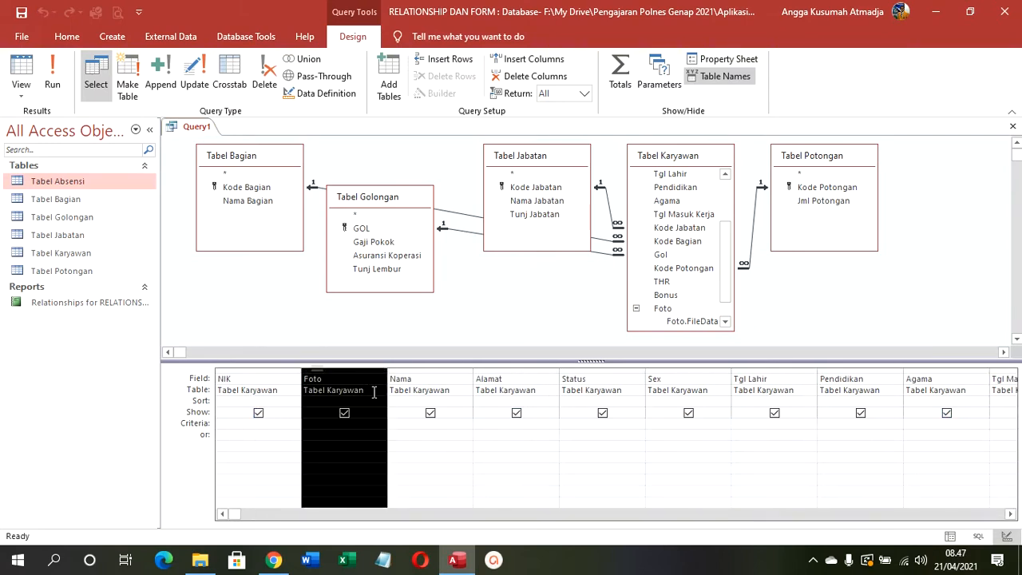
Step: Start a calculated field named Total after Bonus, with the expression [Gaji Pokok]+[Tunj Lembur]-[Asuransi Koperasi]
{"action": "left_click", "coordinate": [1010, 514]}
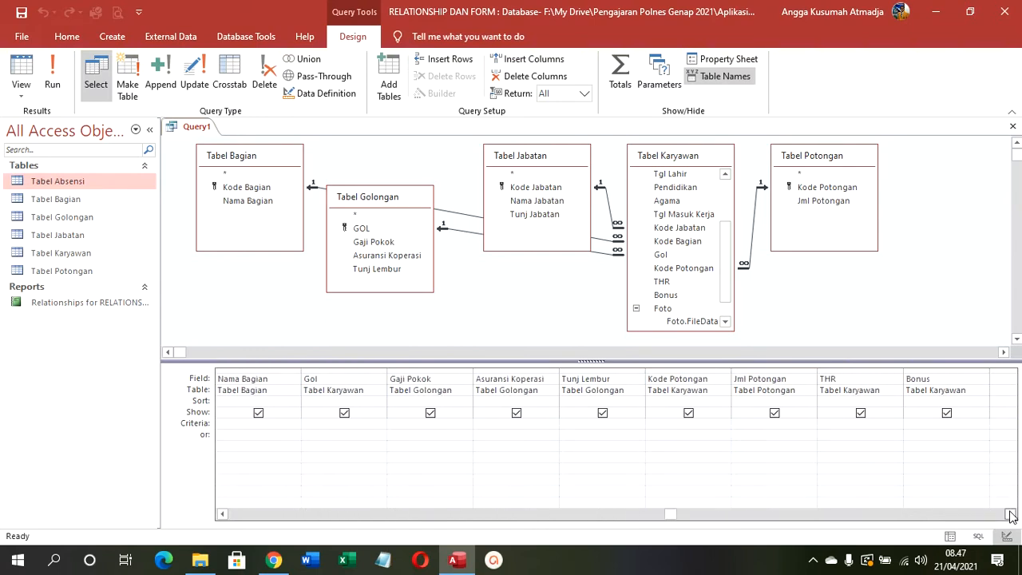
{"action": "left_click", "coordinate": [1010, 515]}
{"action": "left_click", "coordinate": [394, 380]}
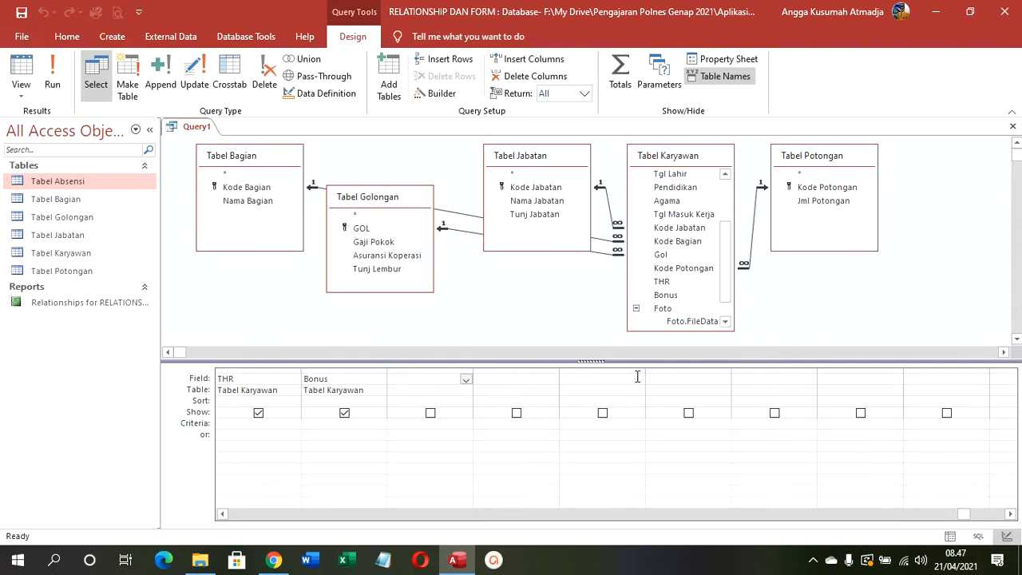
{"action": "type", "text": "TOTAL"}
{"action": "key", "text": "BackSpace"}
{"action": "key", "text": "BackSpace"}
{"action": "key", "text": "BackSpace"}
{"action": "key", "text": "BackSpace"}
{"action": "type", "text": "p"}
{"action": "key", "text": "BackSpace"}
{"action": "key", "text": "BackSpace"}
{"action": "key", "text": "BackSpace"}
{"action": "type", "text": "Total:"}
{"action": "type", "text": " [Gaji Po"}
{"action": "type", "text": "kok]*"}
{"action": "type", "text": "[Tun"}
{"action": "type", "text": "j Lem"}
{"action": "type", "text": "bur]-"}
{"action": "type", "text": "[Asura"}
{"action": "type", "text": "nsi Koperas"}
Step: Extend the Total expression with +[Tunj Jabatan]+[THR]+[Bonus] and the potongan field, widening the column to fit
{"action": "type", "text": "i]-Tu"}
{"action": "type", "text": "nj Jabatan"}
{"action": "type", "text": "THR"}
{"action": "type", "text": "+BO"}
{"action": "type", "text": "nus+"}
{"action": "key", "text": "BackSpace"}
{"action": "key", "text": "BackSpace"}
{"action": "key", "text": "BackSpace"}
{"action": "key", "text": "BackSpace"}
{"action": "key", "text": "BackSpace"}
{"action": "key", "text": "BackSpace"}
{"action": "key", "text": "BackSpace"}
{"action": "key", "text": "BackSpace"}
{"action": "left_click_drag", "start_coordinate": [475, 369], "coordinate": [852, 370]}
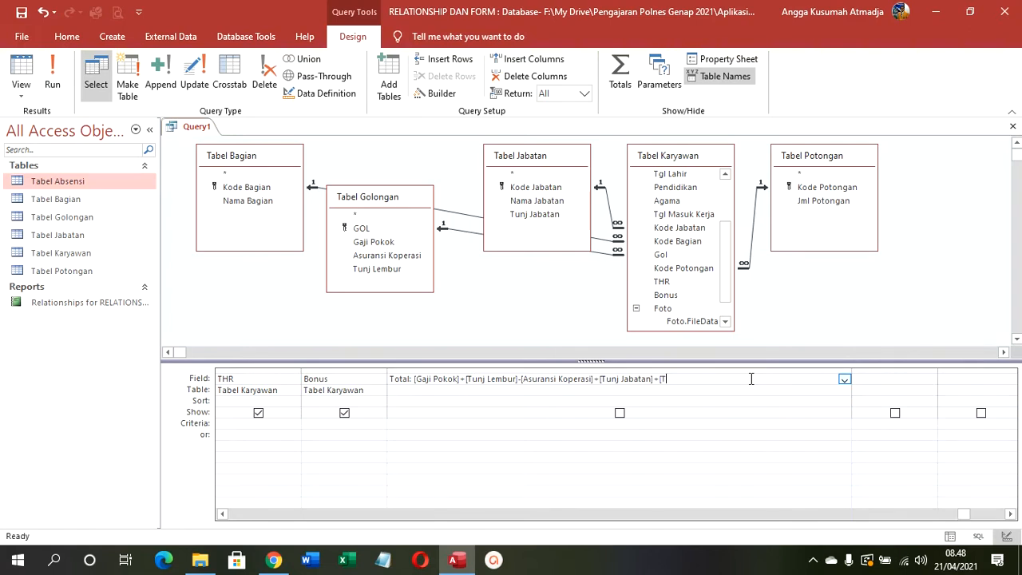
{"action": "type", "text": "HR]+[Bon"}
{"action": "type", "text": "tongan"}
{"action": "left_click", "coordinate": [717, 390]}
Step: Display the query results as a datasheet and save the query as Query Karyawan
{"action": "left_click", "coordinate": [17, 65]}
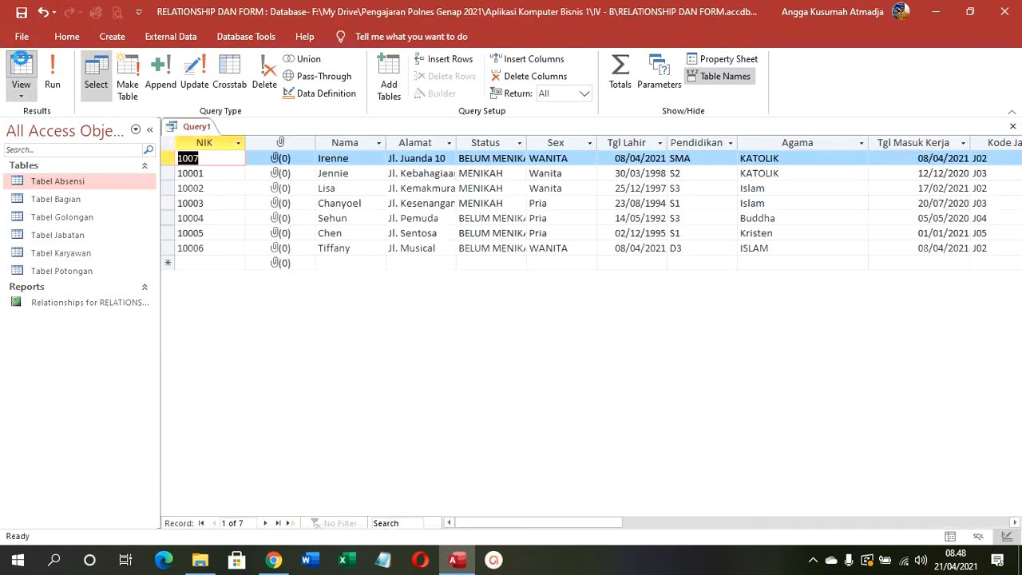
{"action": "left_click_drag", "start_coordinate": [600, 528], "coordinate": [463, 521]}
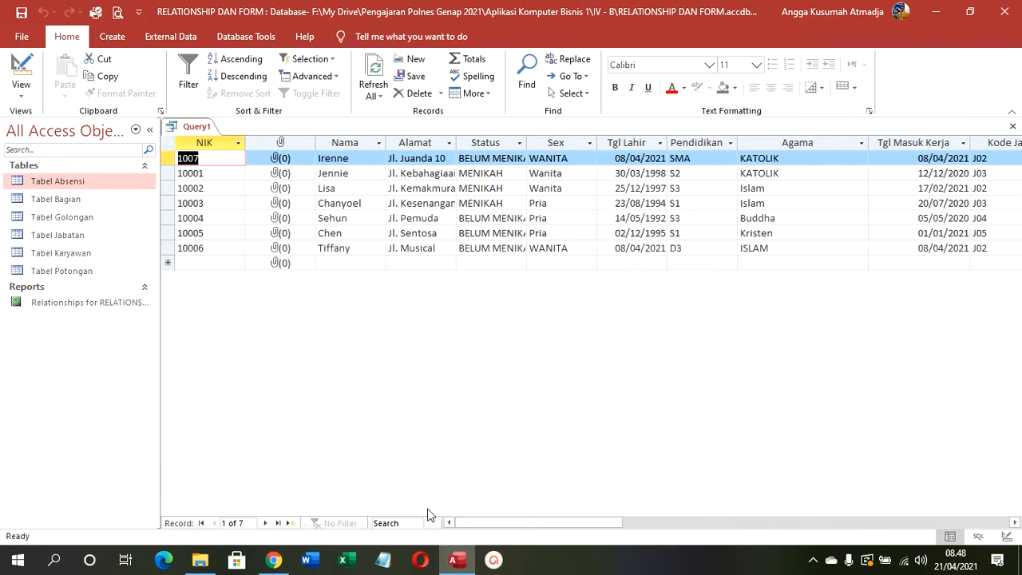
{"action": "left_click", "coordinate": [22, 12]}
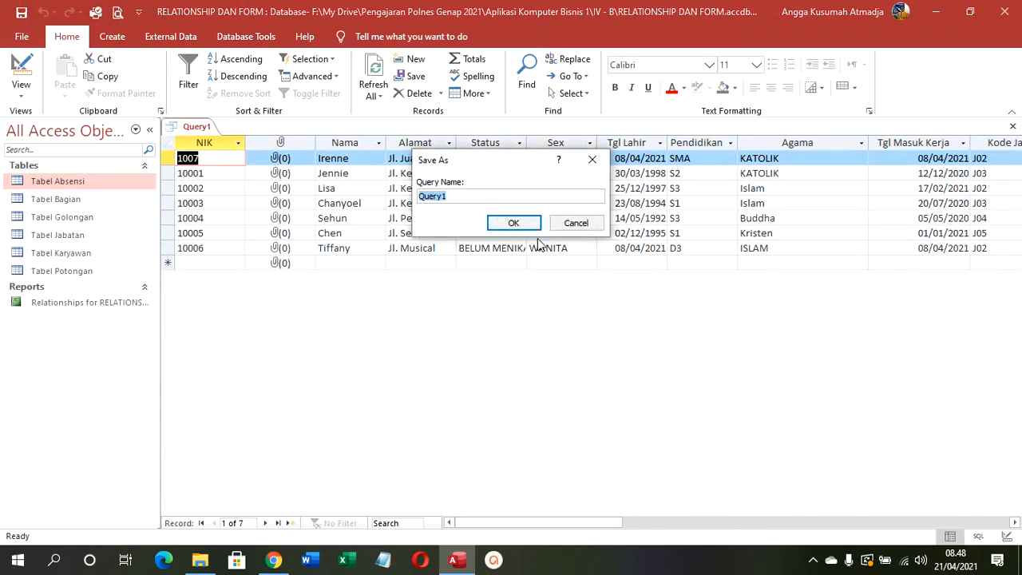
{"action": "type", "text": "Query Karyawan"}
{"action": "left_click", "coordinate": [516, 224]}
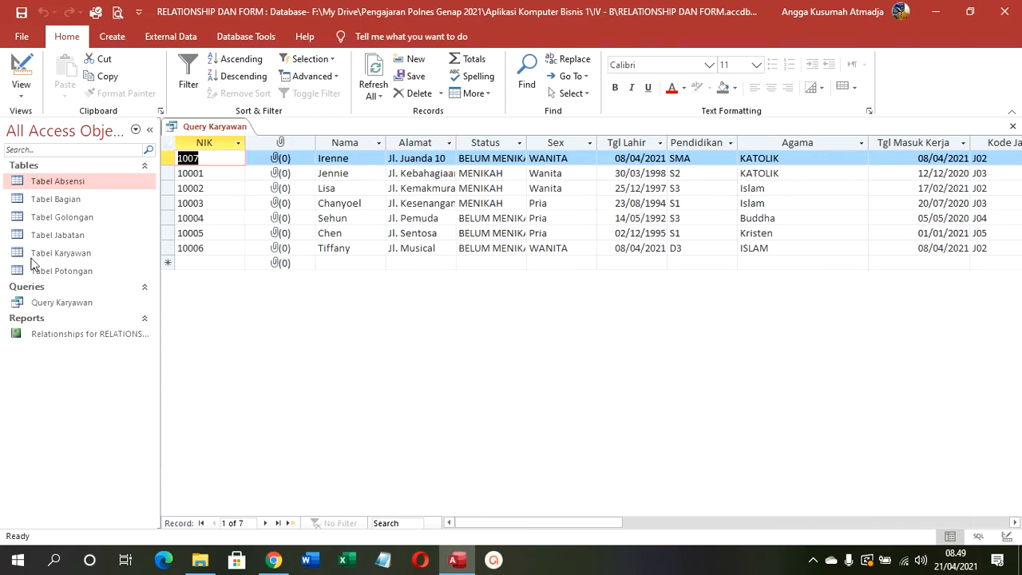
Step: Create another query in design view with Tabel Absensi and Tabel Karyawan
{"action": "left_click", "coordinate": [112, 36]}
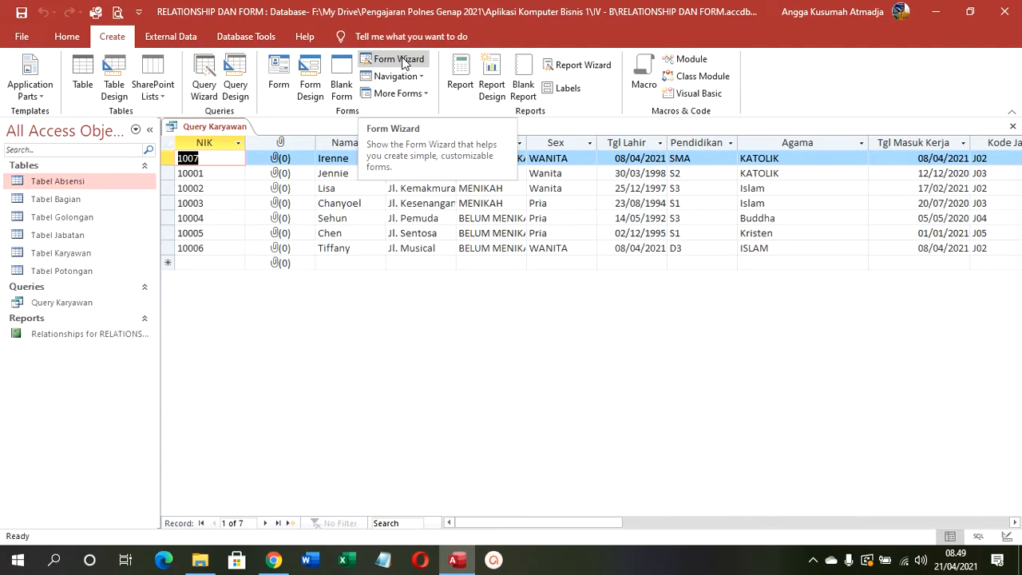
{"action": "left_click", "coordinate": [235, 84]}
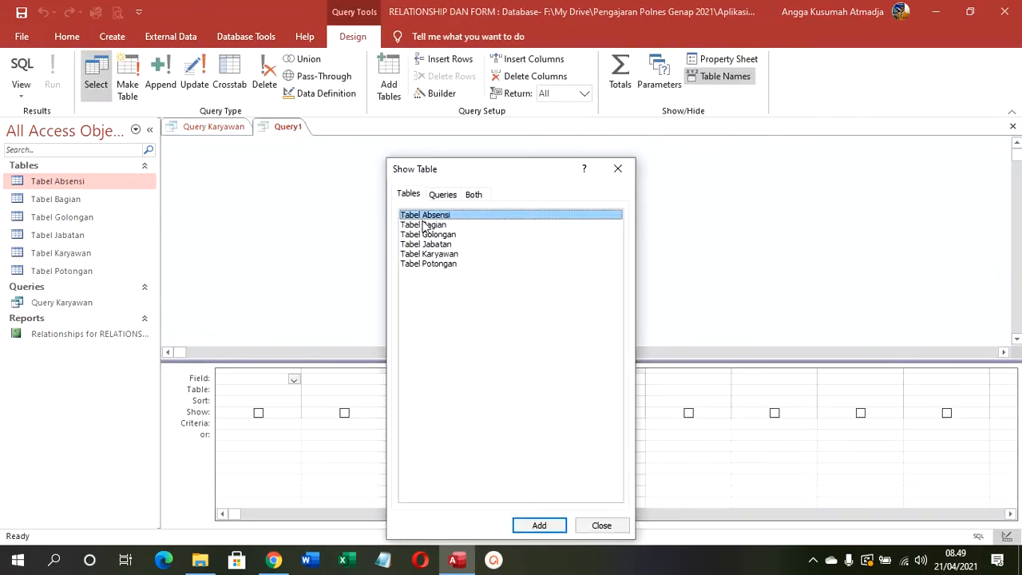
{"action": "double_click", "coordinate": [425, 216]}
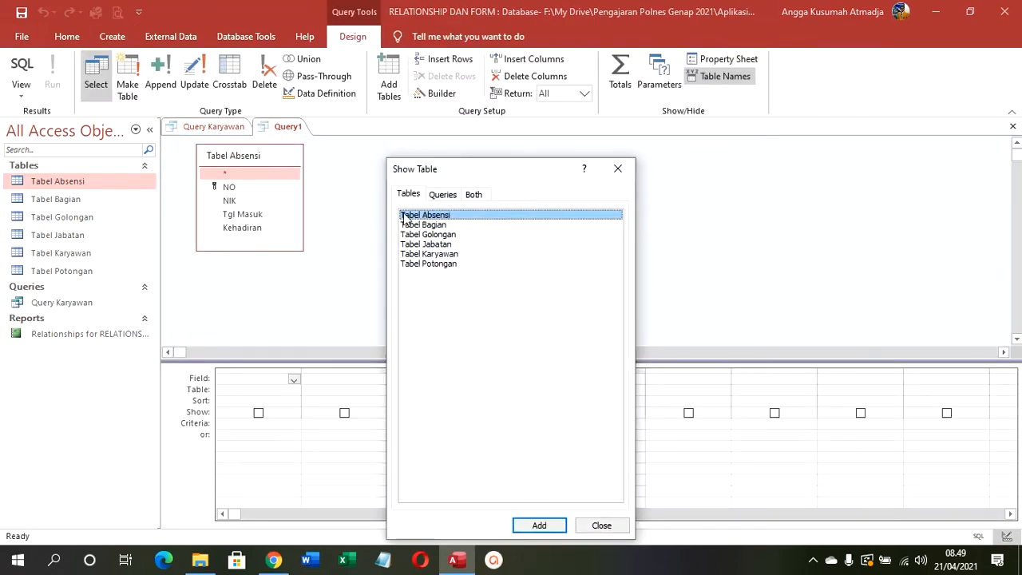
{"action": "double_click", "coordinate": [423, 255]}
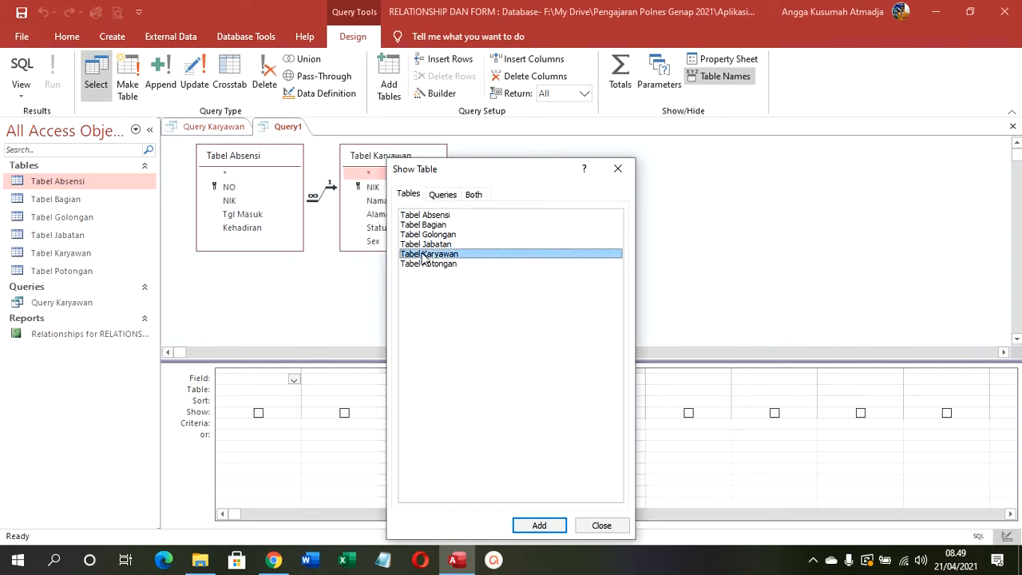
{"action": "left_click", "coordinate": [600, 525]}
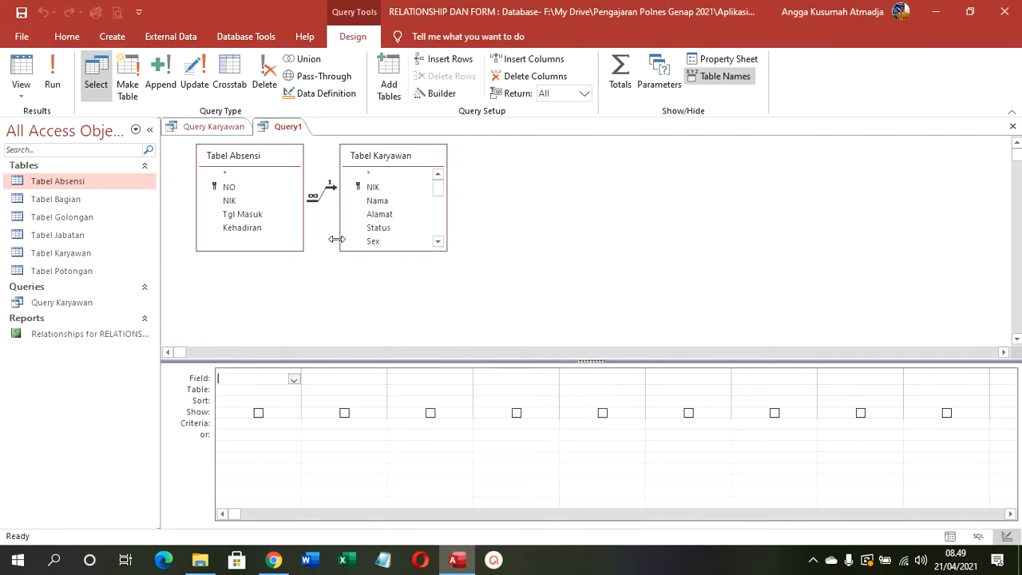
Step: Add the NO and NIK fields from Tabel Absensi and the Nama field from Tabel Karyawan to the query
{"action": "double_click", "coordinate": [230, 187]}
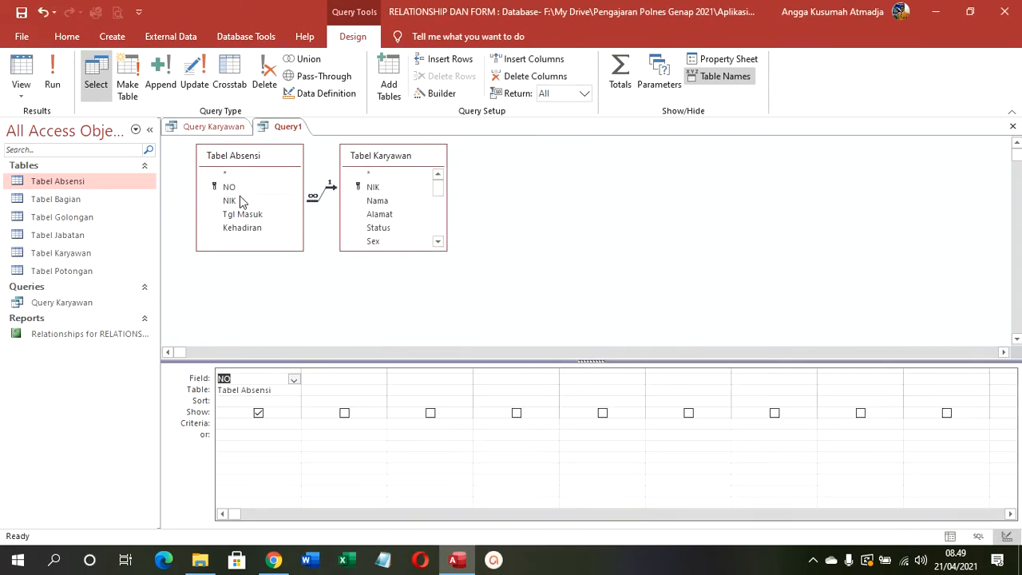
{"action": "double_click", "coordinate": [239, 201]}
{"action": "double_click", "coordinate": [379, 201]}
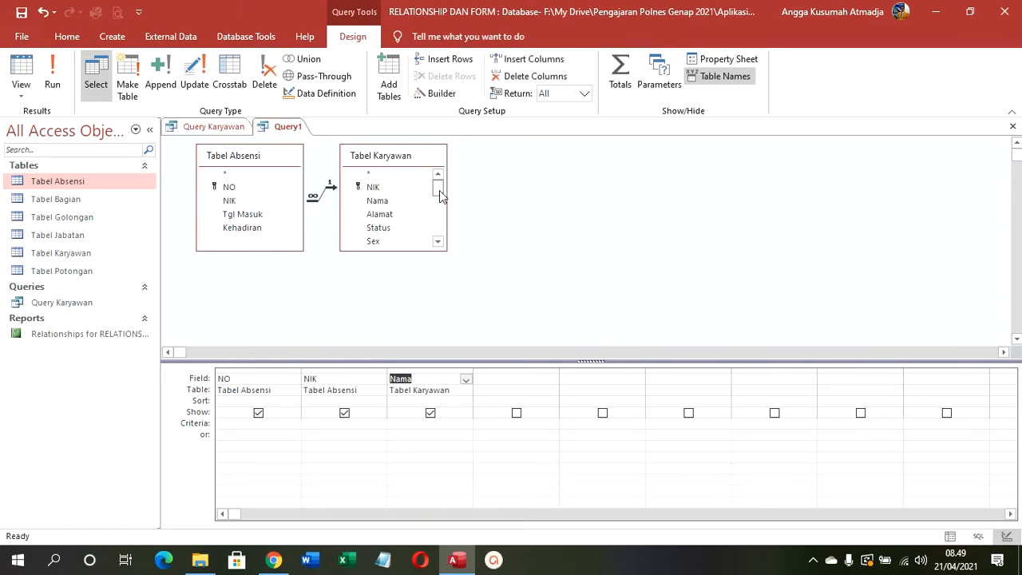
Step: Include Tabel Jabatan in the query and add its Nama Jabatan field after Nama
{"action": "left_click_drag", "start_coordinate": [440, 196], "coordinate": [441, 220]}
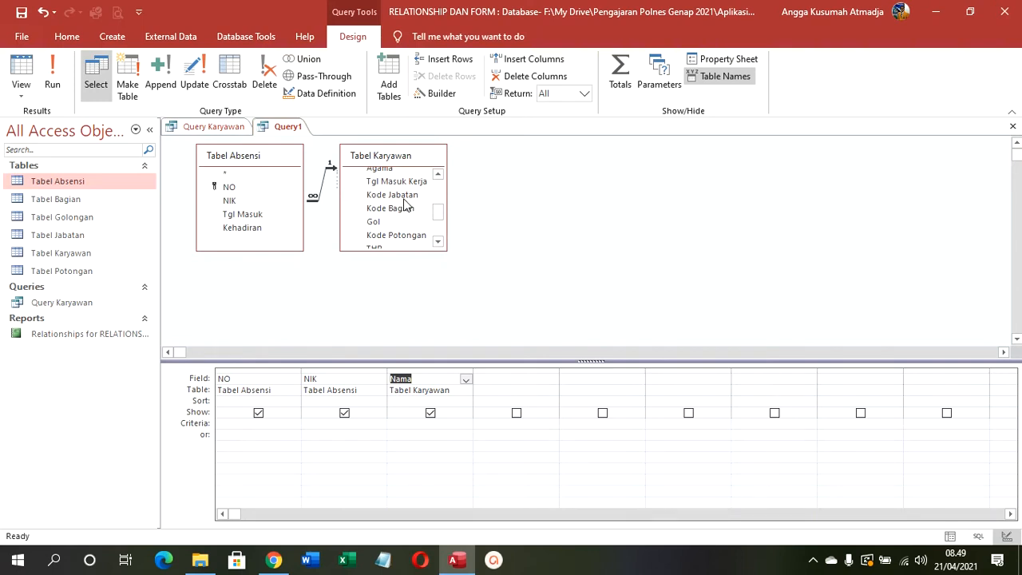
{"action": "left_click", "coordinate": [408, 196]}
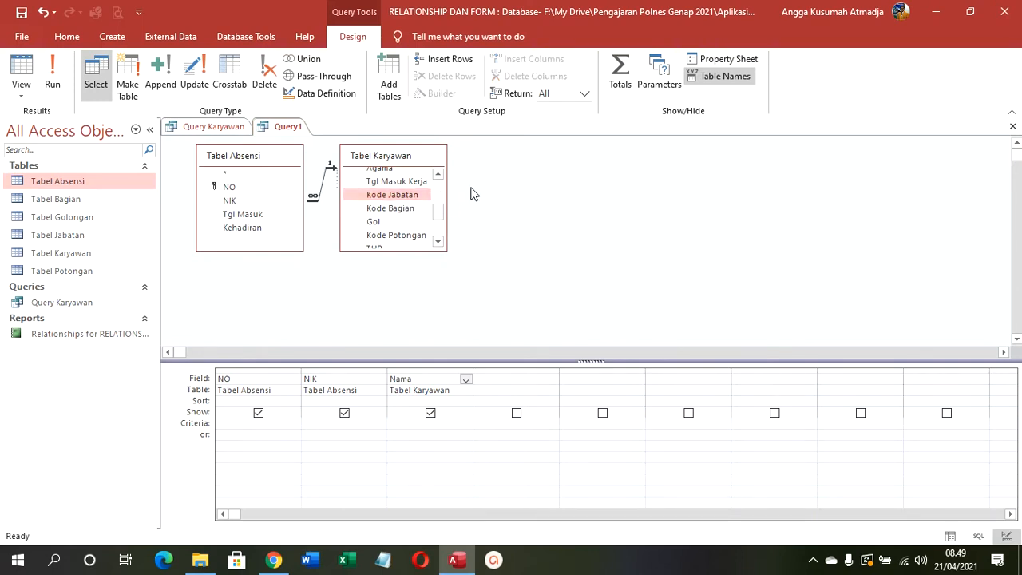
{"action": "right_click", "coordinate": [474, 190]}
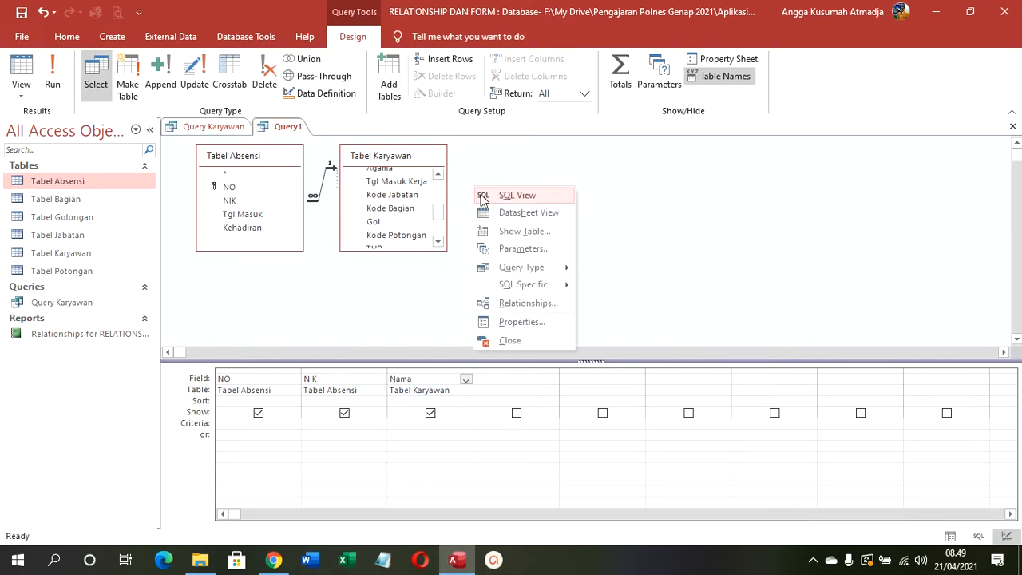
{"action": "left_click", "coordinate": [515, 233]}
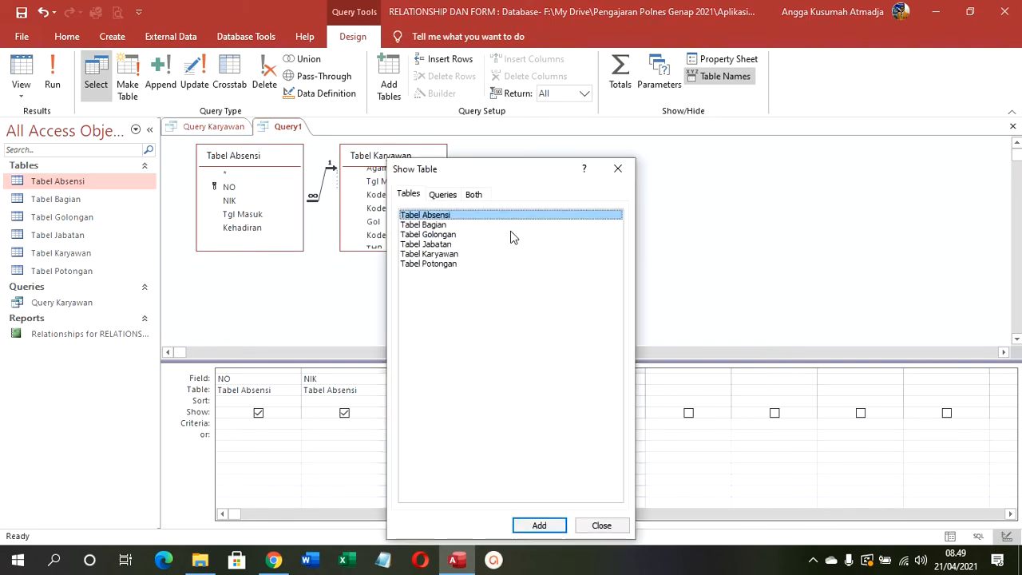
{"action": "double_click", "coordinate": [447, 245]}
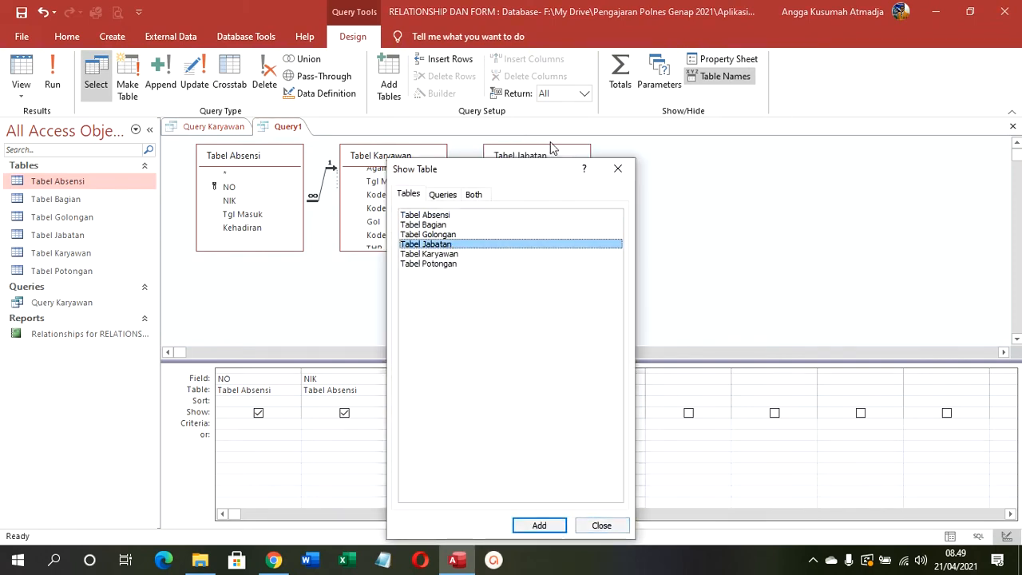
{"action": "left_click", "coordinate": [601, 526]}
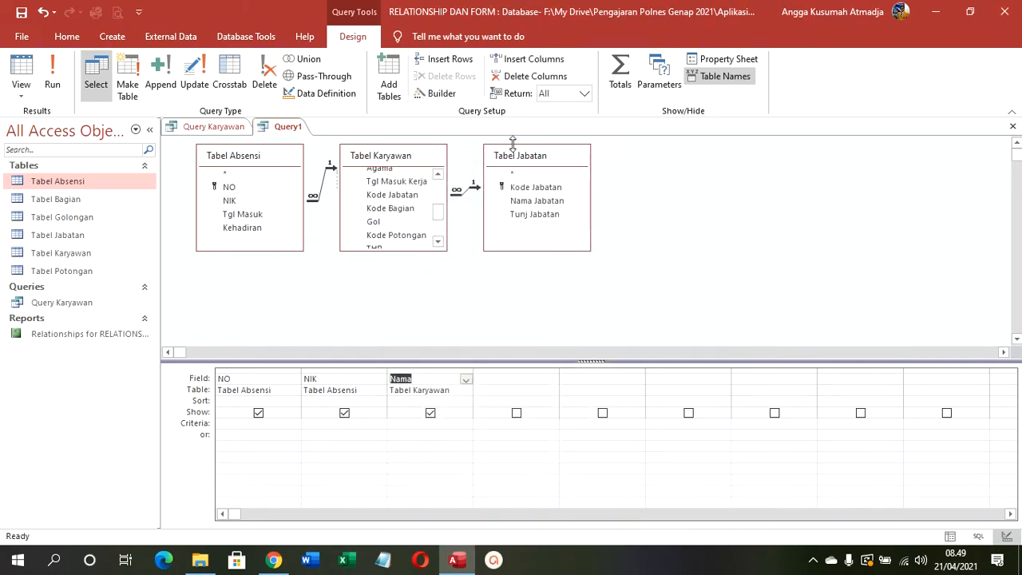
{"action": "double_click", "coordinate": [527, 201]}
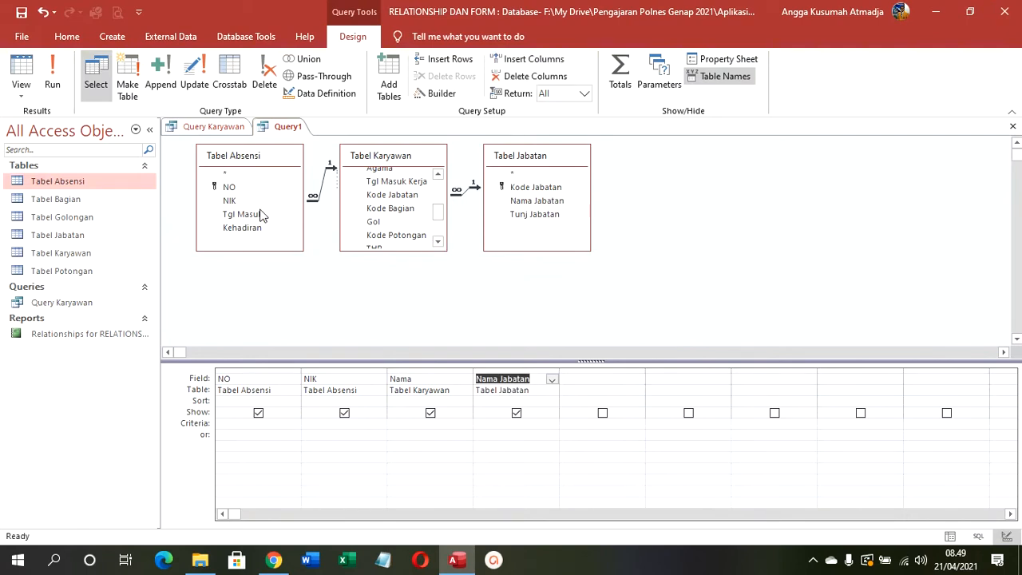
Step: Add Tgl Masuk from Tabel Absensi, move it directly after NO, and add Kehadiran as the last field
{"action": "double_click", "coordinate": [254, 215]}
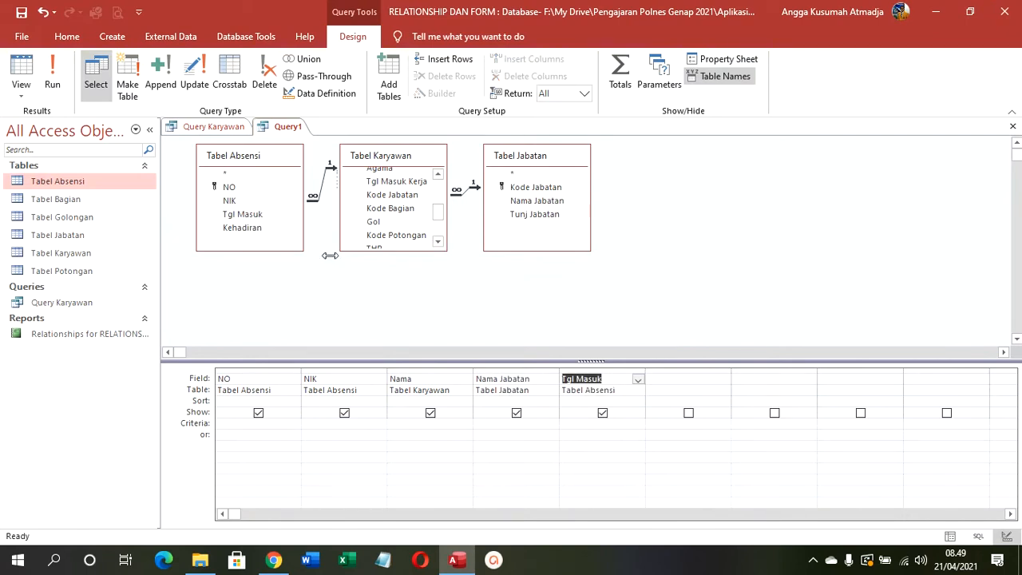
{"action": "left_click", "coordinate": [592, 370]}
{"action": "left_click_drag", "start_coordinate": [592, 379], "coordinate": [328, 388]}
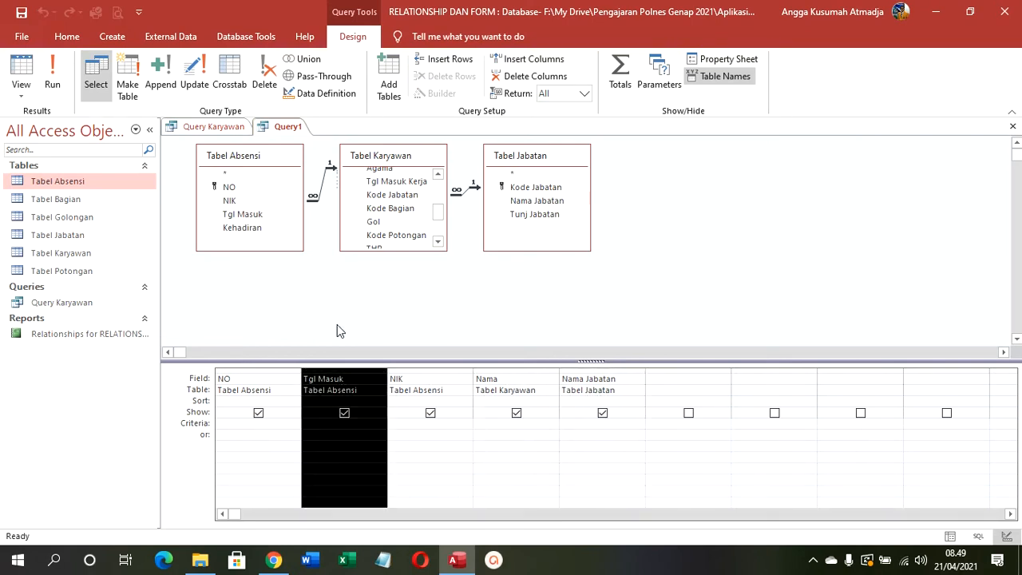
{"action": "double_click", "coordinate": [242, 228]}
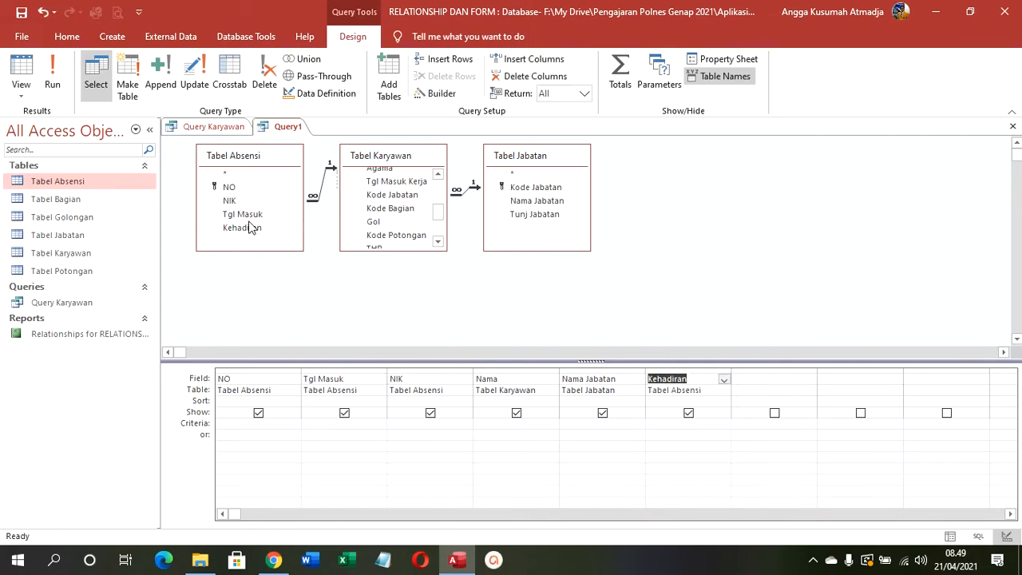
Step: Save the query as Query Absensi Harian
{"action": "left_click", "coordinate": [21, 12]}
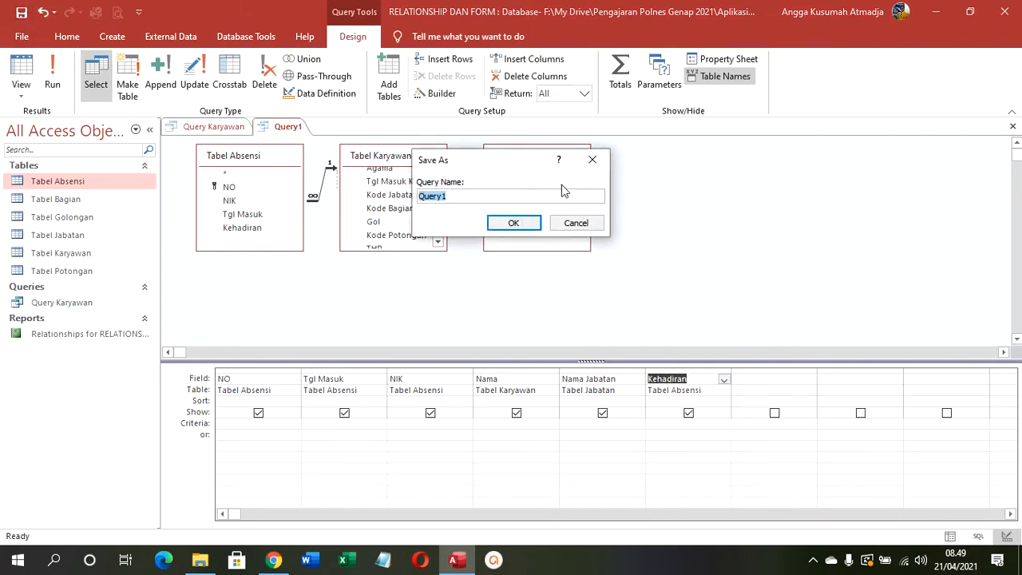
{"action": "left_click", "coordinate": [568, 199]}
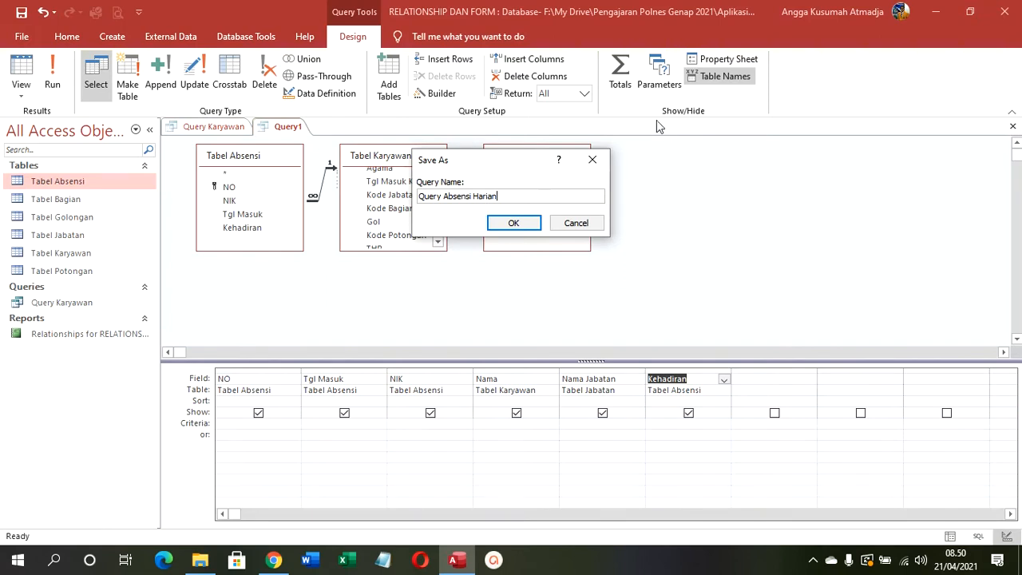
{"action": "left_click", "coordinate": [525, 227]}
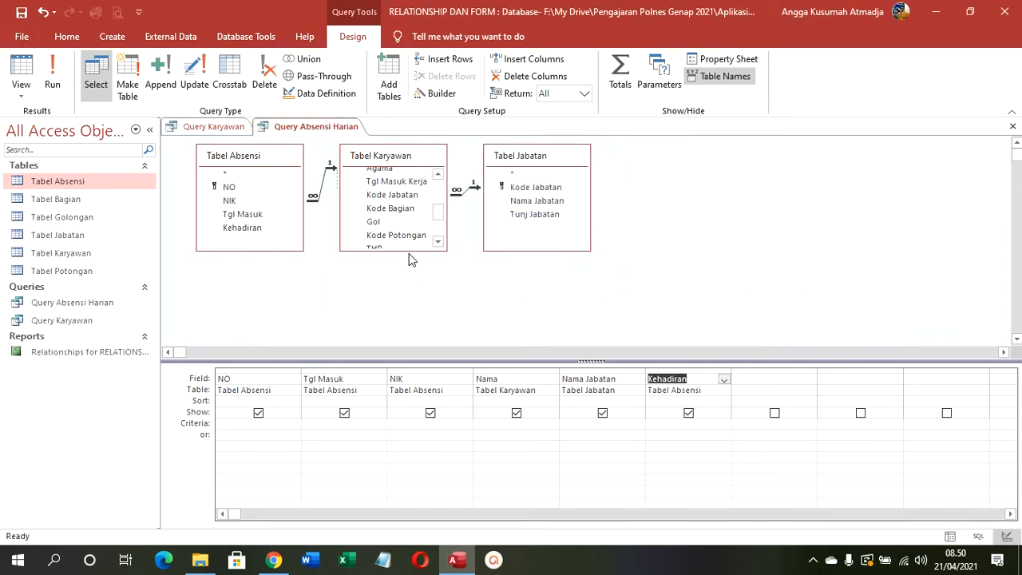
Step: Enlarge the Tabel Karyawan field list in the query design so more fields fit
{"action": "left_click_drag", "start_coordinate": [409, 249], "coordinate": [423, 321]}
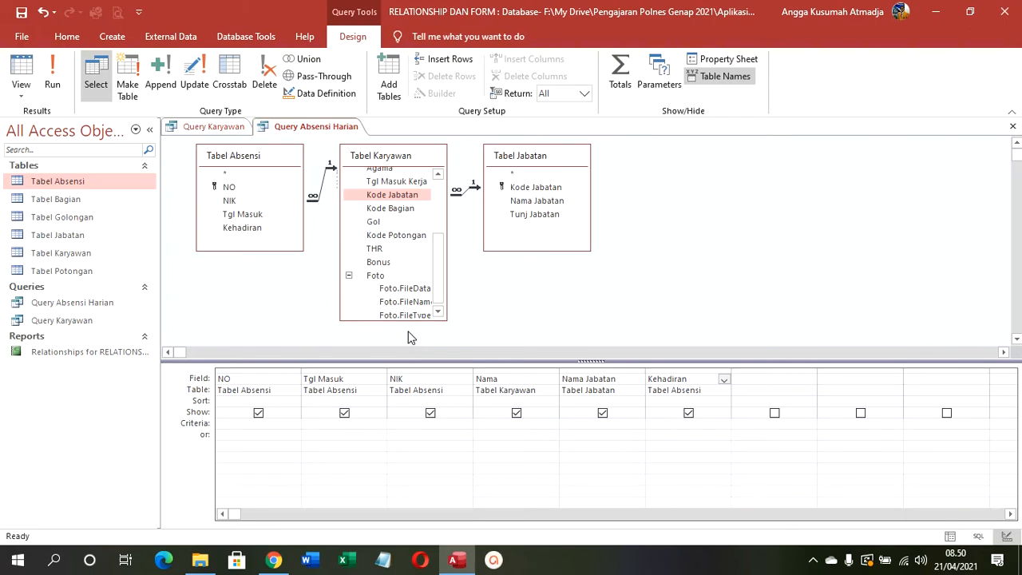
{"action": "right_click", "coordinate": [650, 181]}
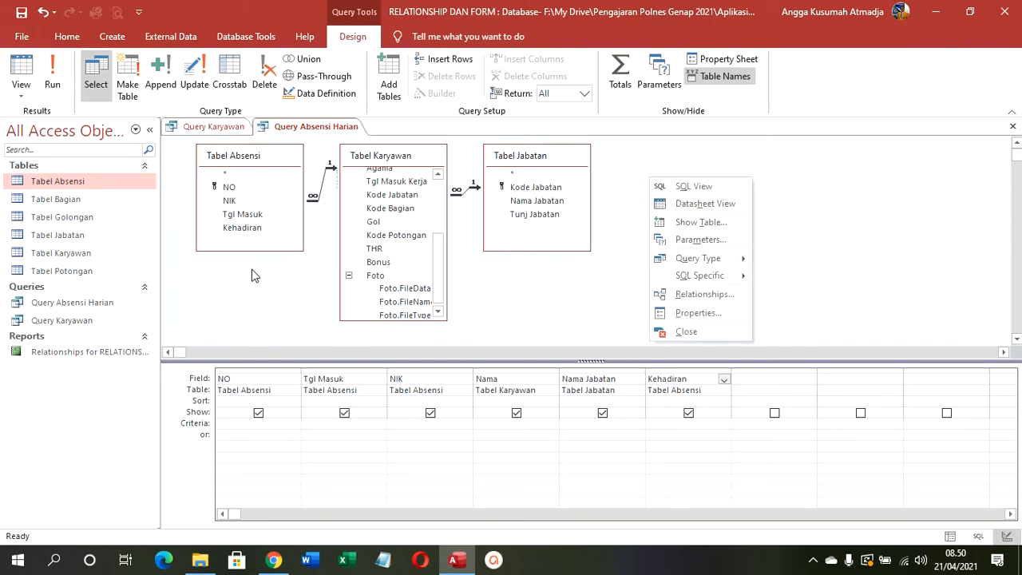
{"action": "left_click", "coordinate": [662, 170]}
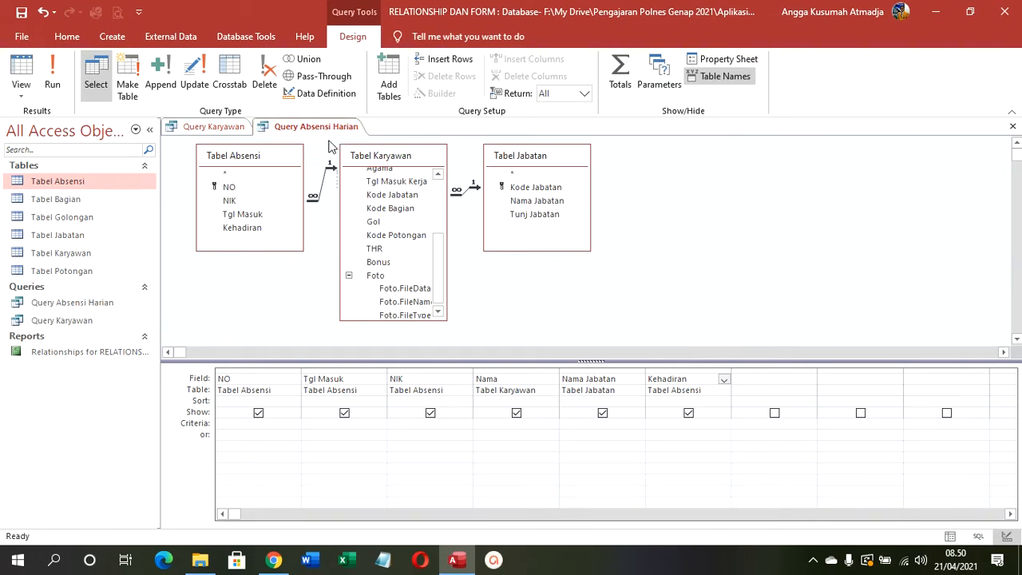
Step: Display Query Absensi Harian as a datasheet and check the Kehadiran cells of the first three records
{"action": "right_click", "coordinate": [281, 129]}
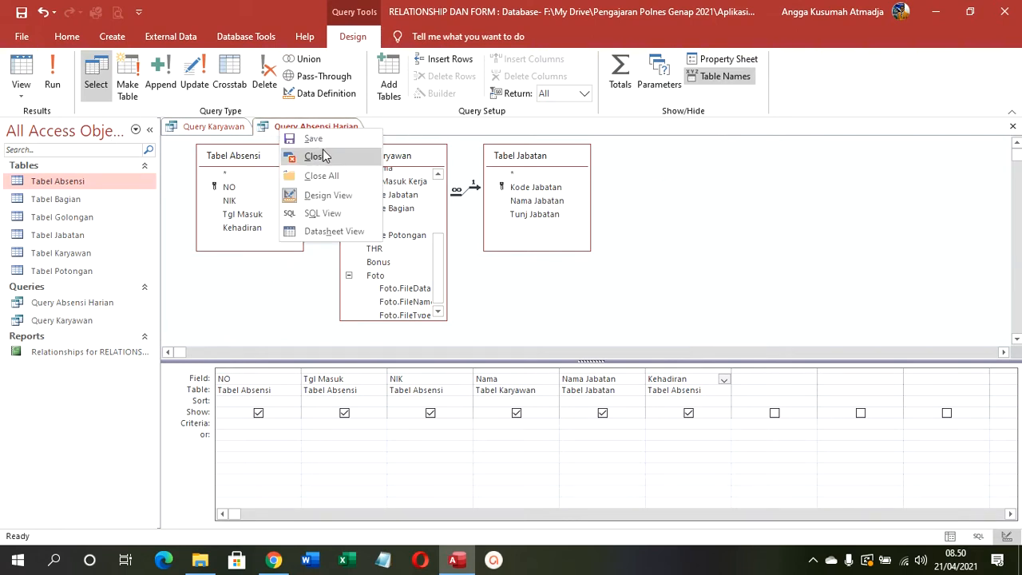
{"action": "left_click", "coordinate": [25, 74]}
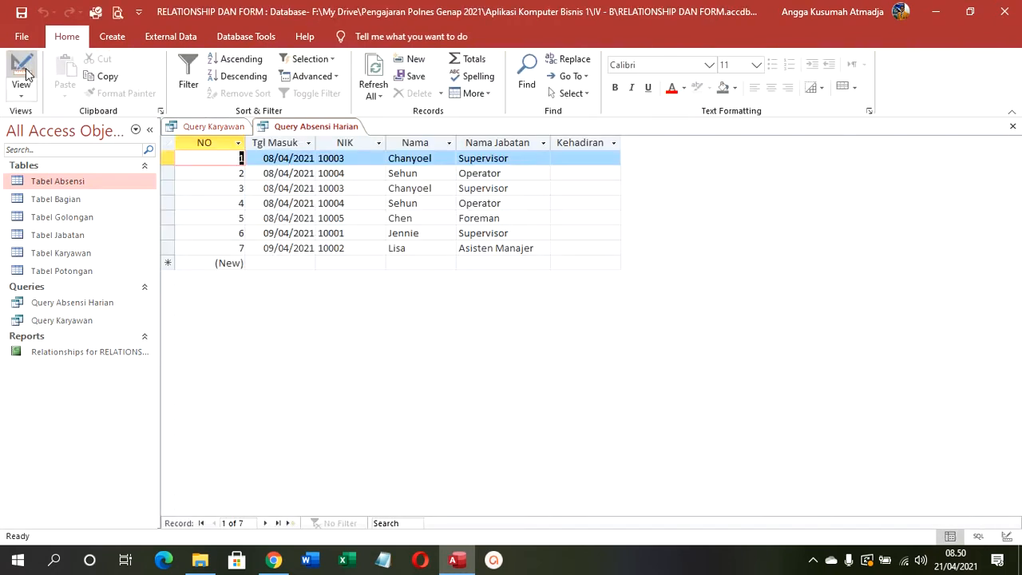
{"action": "left_click", "coordinate": [600, 156]}
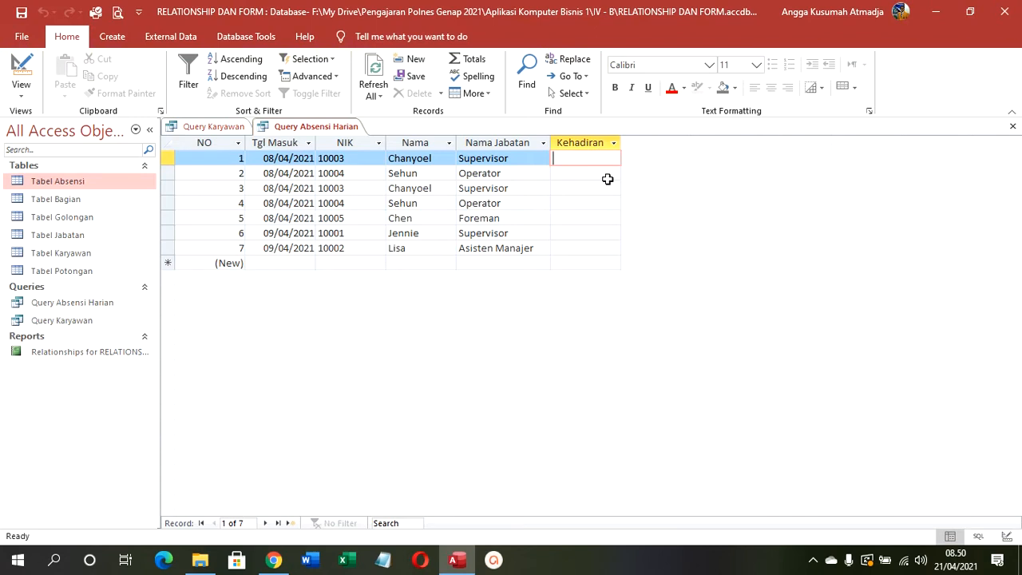
{"action": "left_click", "coordinate": [608, 178]}
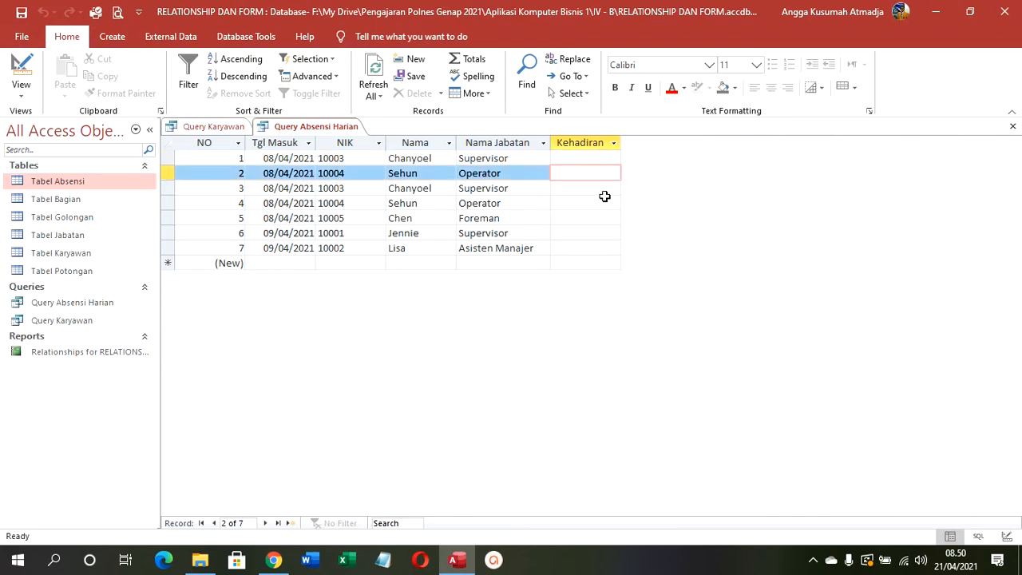
{"action": "left_click", "coordinate": [606, 190]}
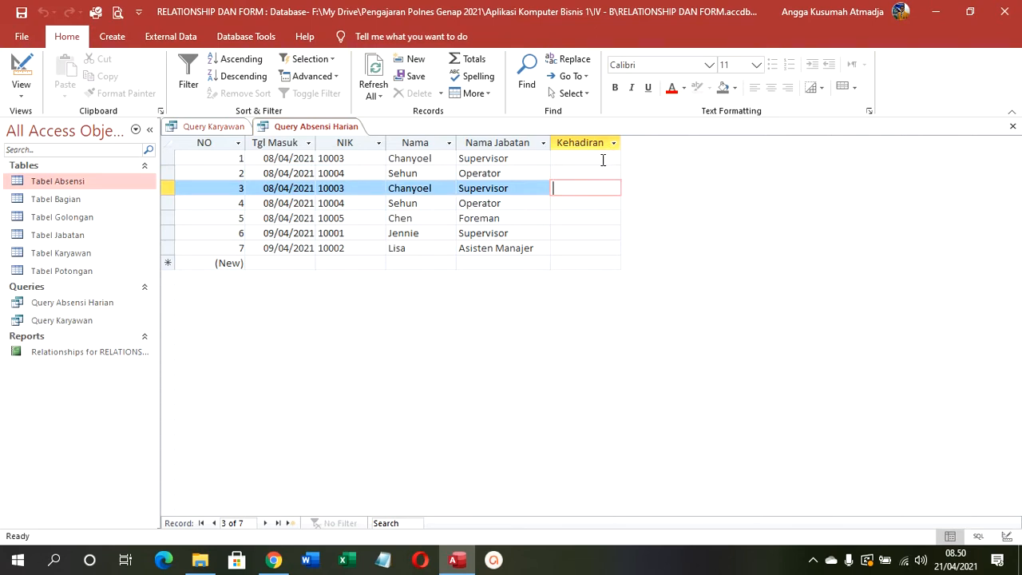
Step: Close Query Absensi Harian and Query Karyawan
{"action": "right_click", "coordinate": [316, 137]}
{"action": "left_click", "coordinate": [328, 154]}
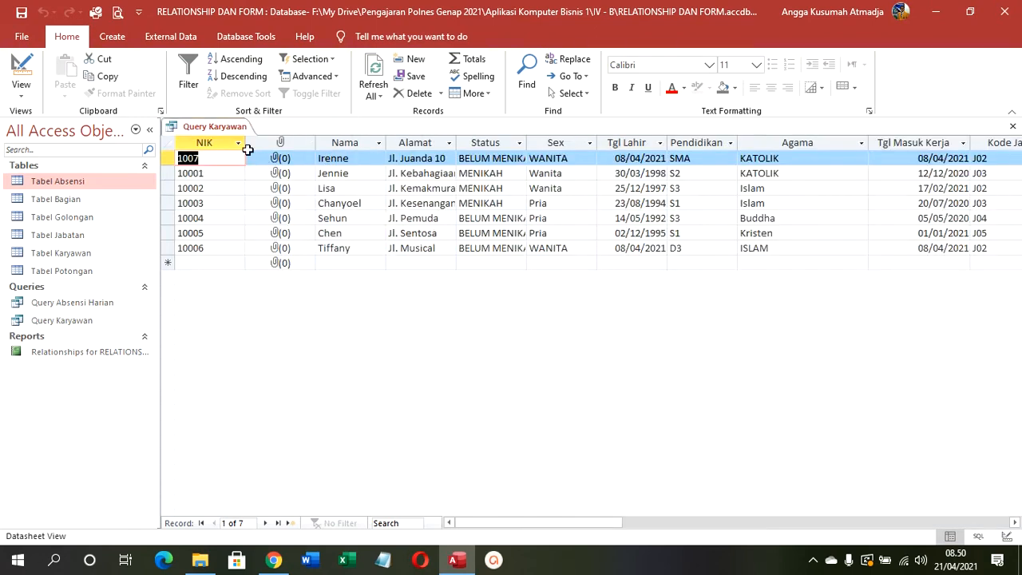
{"action": "right_click", "coordinate": [235, 137]}
{"action": "left_click", "coordinate": [261, 158]}
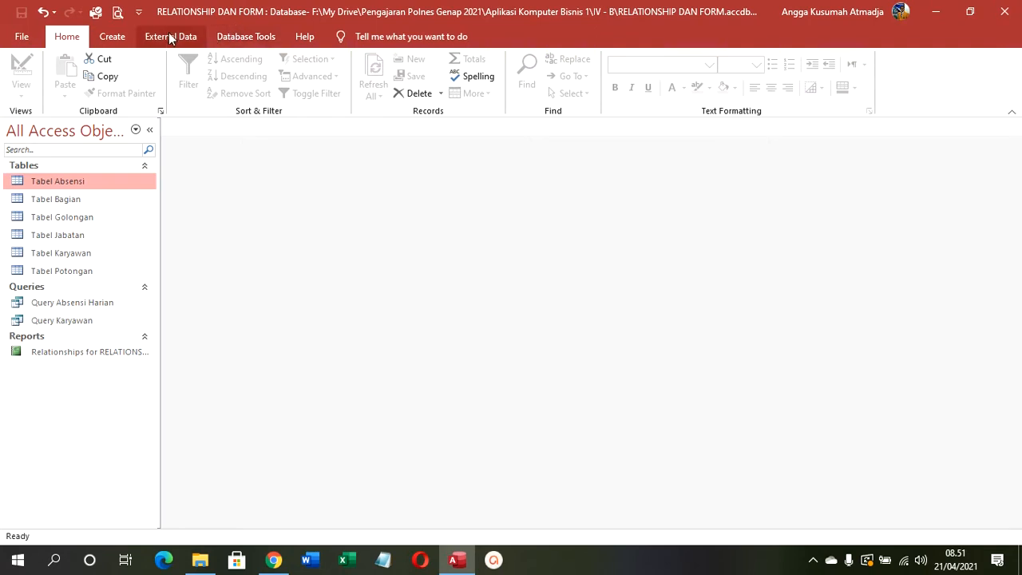
Step: Start a new form with the Form Wizard, using Query Karyawan as its source
{"action": "left_click", "coordinate": [111, 37]}
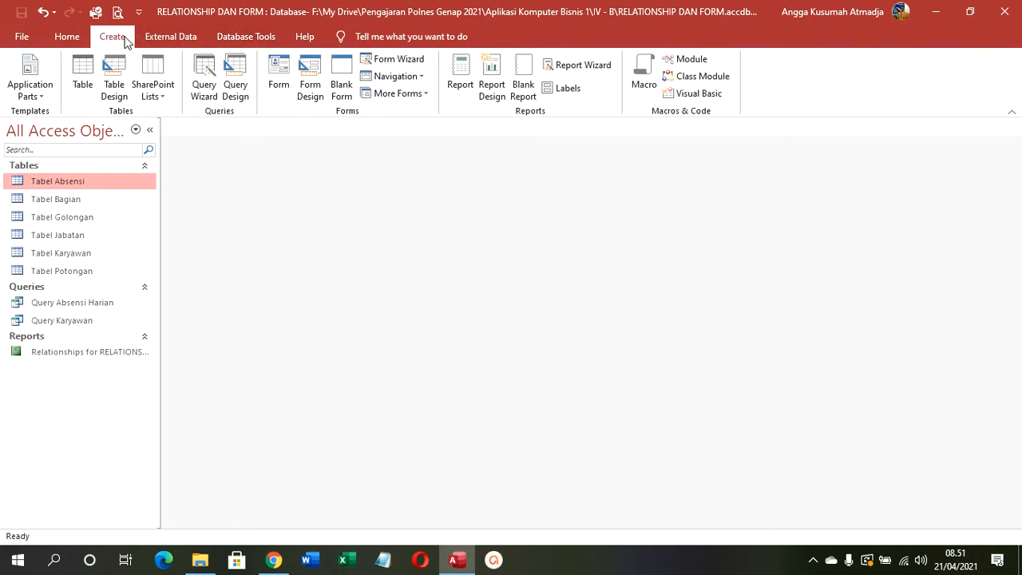
{"action": "left_click", "coordinate": [380, 63]}
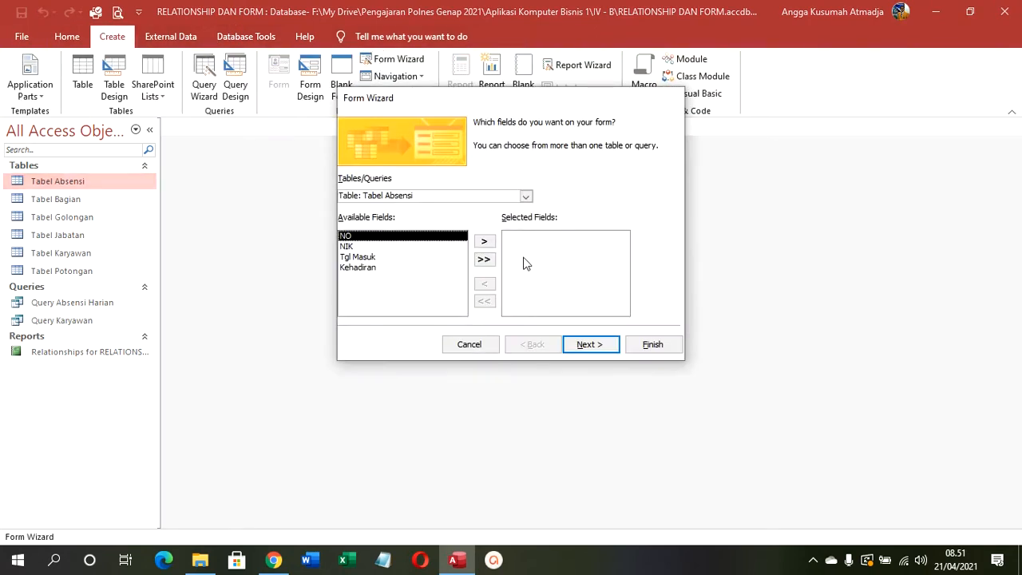
{"action": "left_click", "coordinate": [526, 197]}
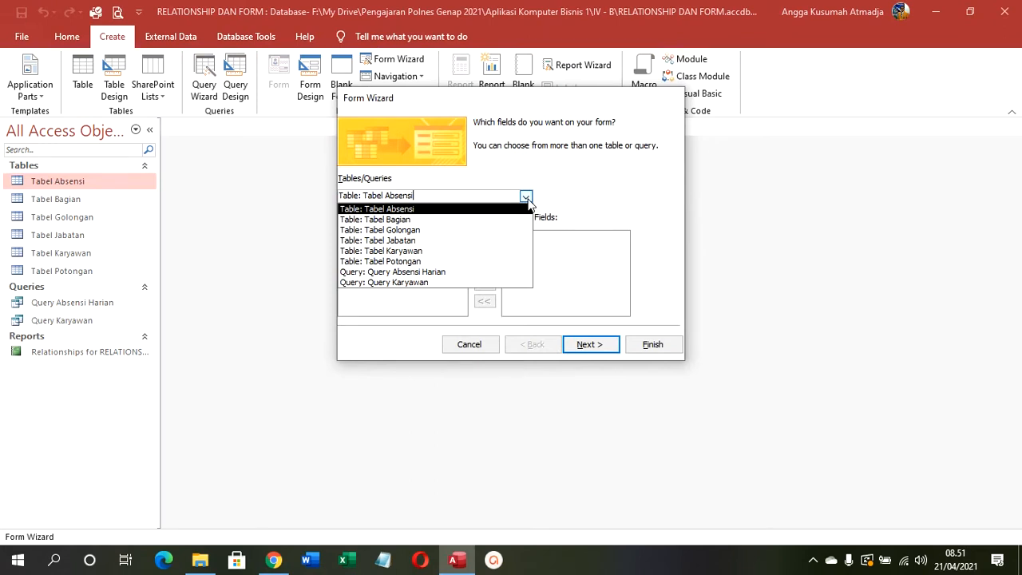
{"action": "left_click", "coordinate": [429, 284]}
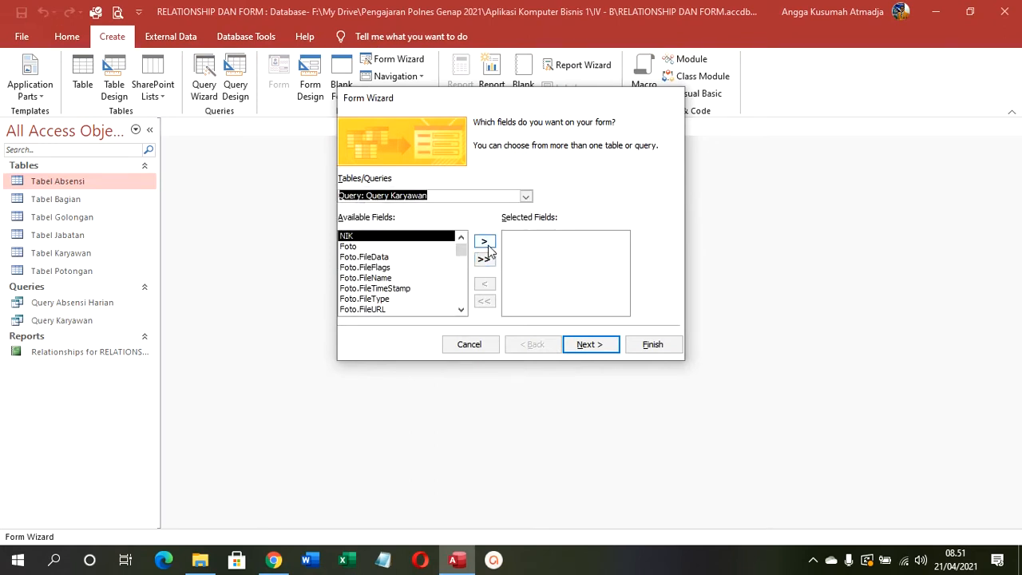
Step: Include the NIK, Foto, Nama, Alamat, Status and Sex fields in the form, skipping the Foto subfields
{"action": "left_click", "coordinate": [485, 242]}
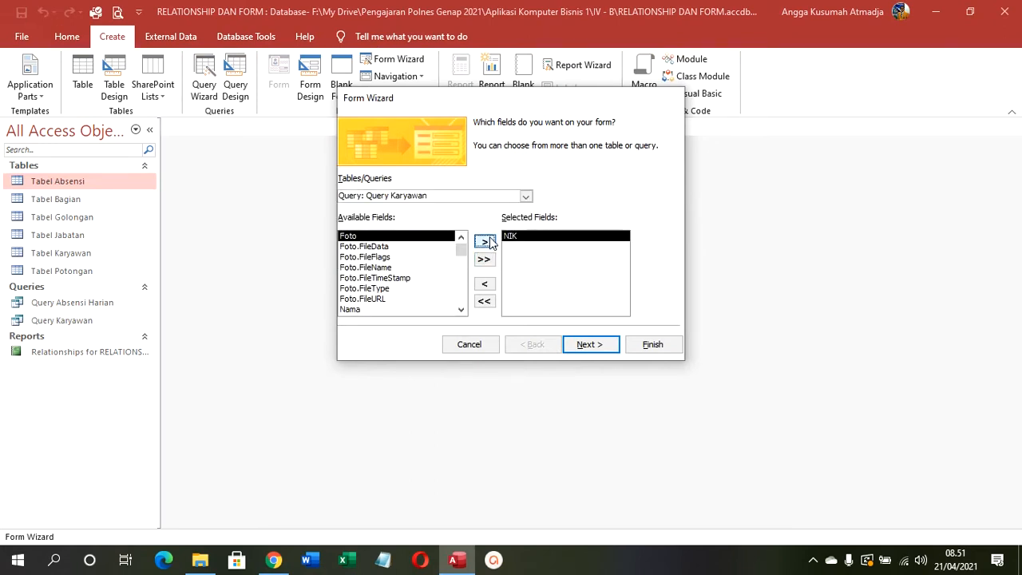
{"action": "left_click", "coordinate": [485, 242]}
{"action": "left_click", "coordinate": [384, 247]}
{"action": "left_click", "coordinate": [378, 257]}
{"action": "left_click", "coordinate": [371, 269]}
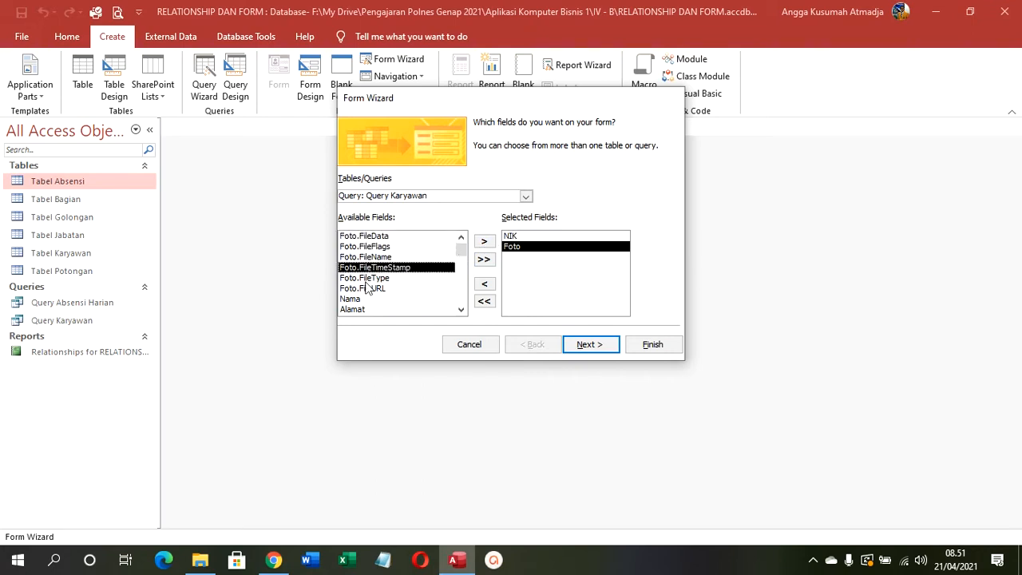
{"action": "left_click", "coordinate": [354, 299]}
{"action": "left_click", "coordinate": [485, 242]}
{"action": "left_click", "coordinate": [484, 242]}
{"action": "left_click", "coordinate": [485, 242]}
{"action": "left_click", "coordinate": [485, 242]}
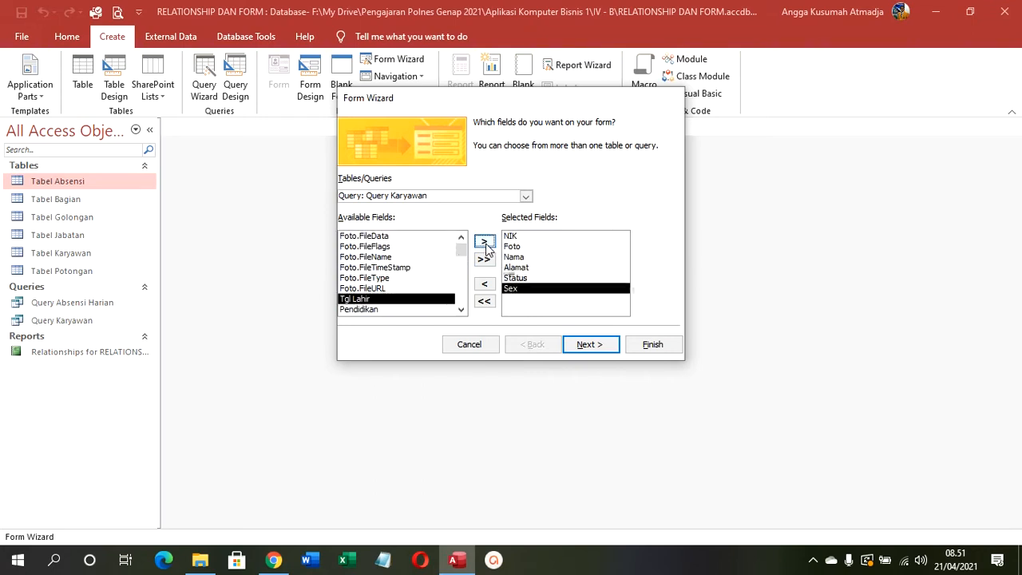
Step: Include the fields from Tgl Lahir through Gol in the form, covering the personal, Jabatan and Bagian fields
{"action": "left_click", "coordinate": [485, 242]}
{"action": "left_click", "coordinate": [485, 242]}
{"action": "double_click", "coordinate": [485, 243]}
{"action": "left_click", "coordinate": [485, 243]}
{"action": "double_click", "coordinate": [485, 243]}
{"action": "left_click", "coordinate": [485, 242]}
{"action": "double_click", "coordinate": [484, 243]}
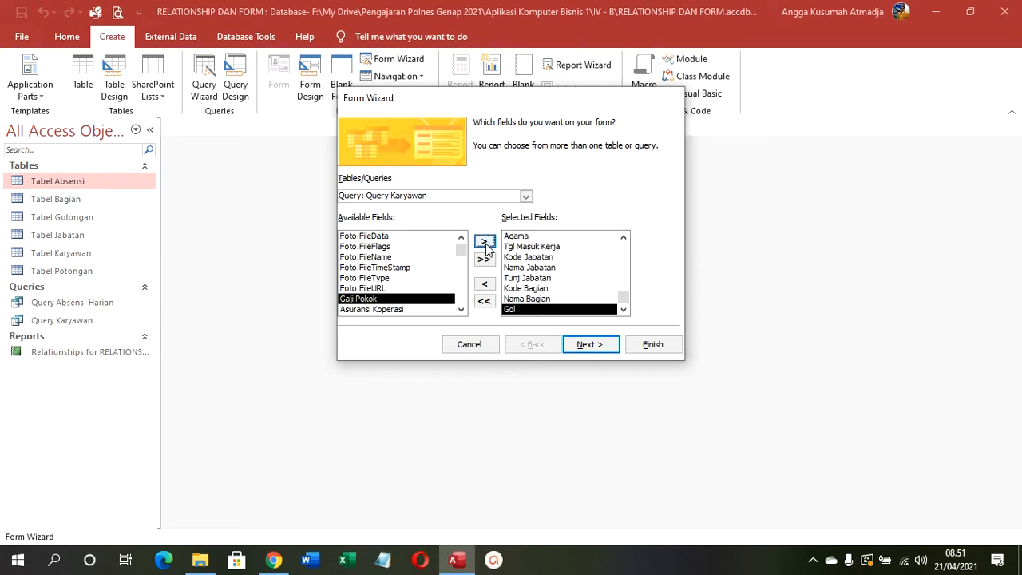
Step: Include the remaining fields from Gaji Pokok through Total in the form and continue to the layout choice
{"action": "double_click", "coordinate": [485, 243]}
{"action": "left_click", "coordinate": [484, 242]}
{"action": "double_click", "coordinate": [485, 243]}
{"action": "left_click", "coordinate": [485, 243]}
{"action": "double_click", "coordinate": [485, 243]}
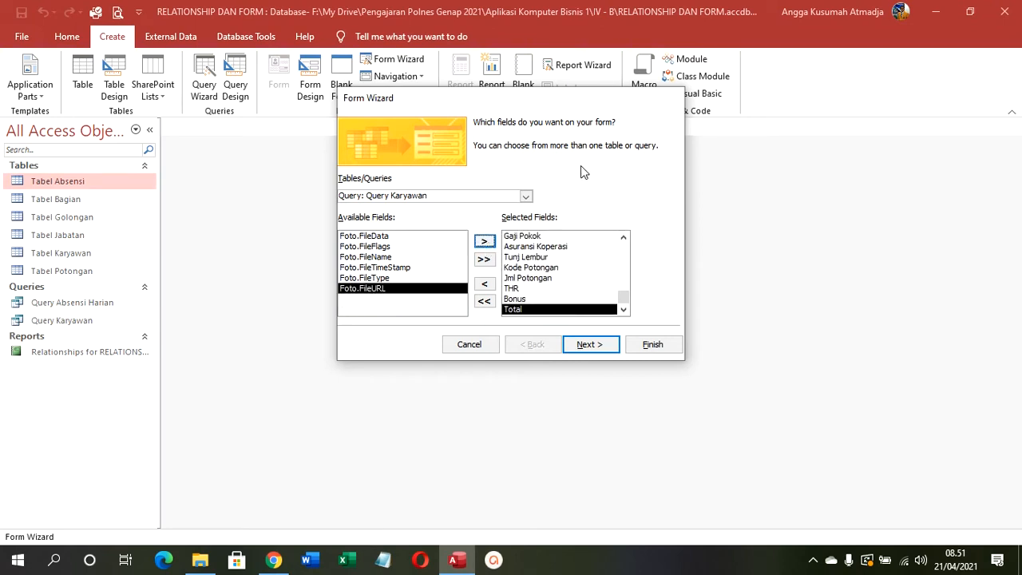
{"action": "left_click", "coordinate": [604, 348]}
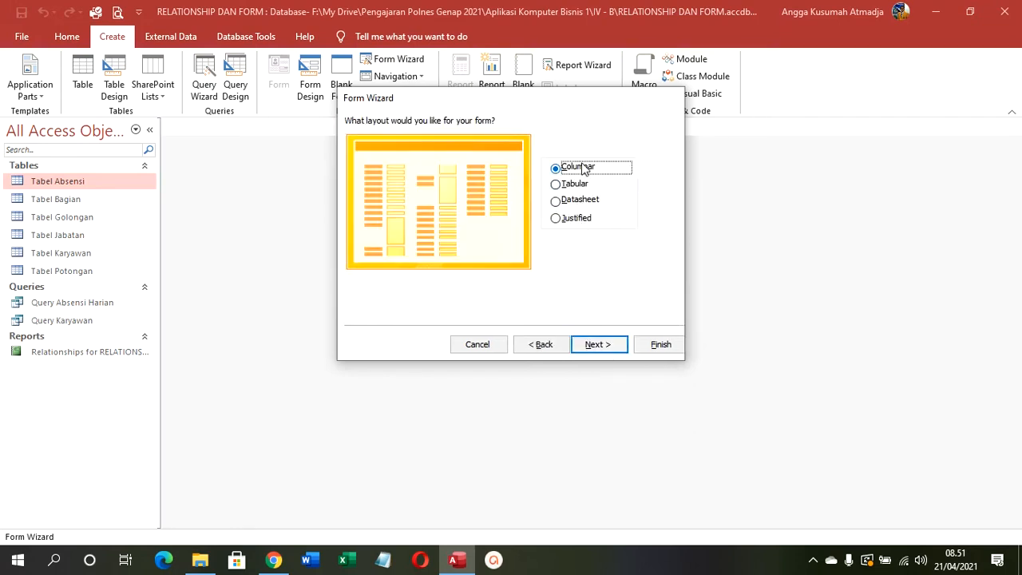
Step: Keep the Columnar layout, title the form "Form Input Data Karyawan" and finish the wizard with the option to modify the form's design
{"action": "left_click", "coordinate": [591, 347]}
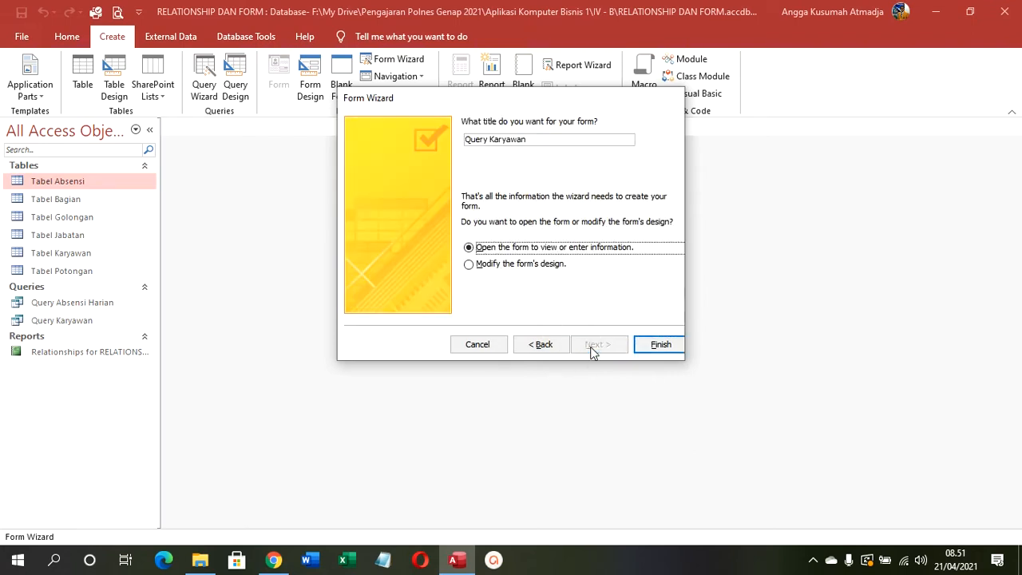
{"action": "double_click", "coordinate": [472, 139]}
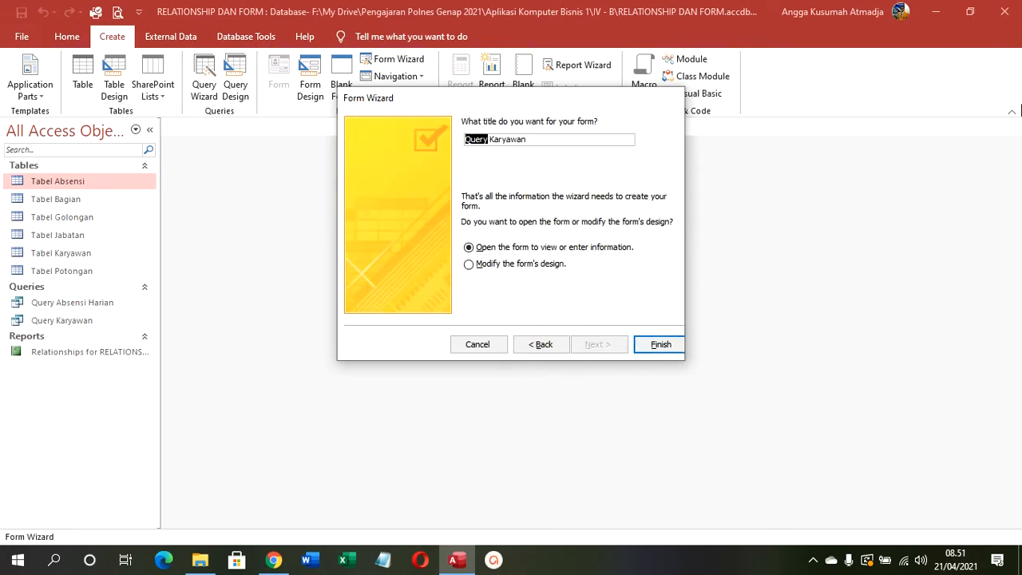
{"action": "type", "text": "F"}
{"action": "type", "text": "orm"}
{"action": "type", "text": " Input Dat"}
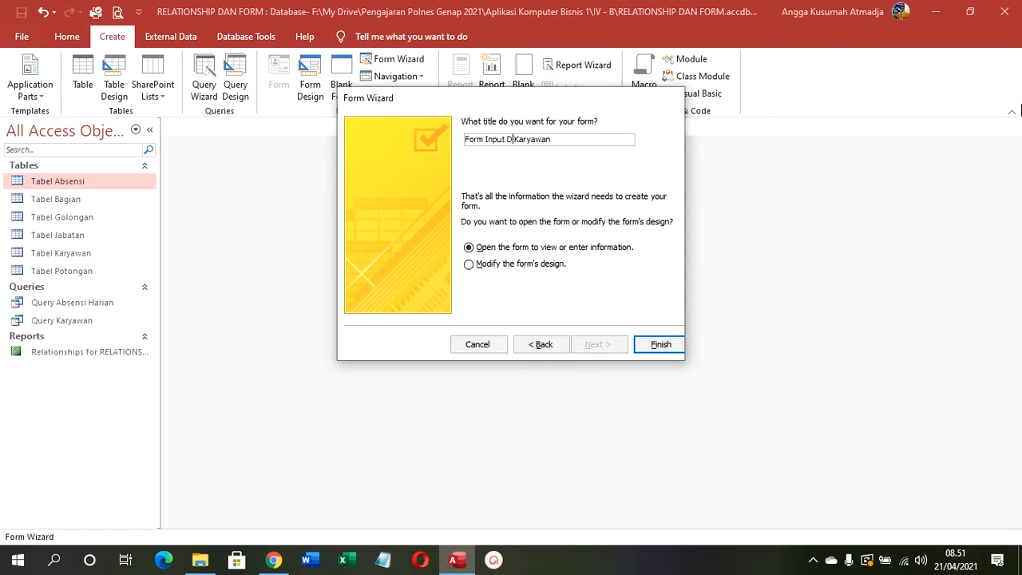
{"action": "type", "text": "a"}
{"action": "left_click", "coordinate": [553, 269]}
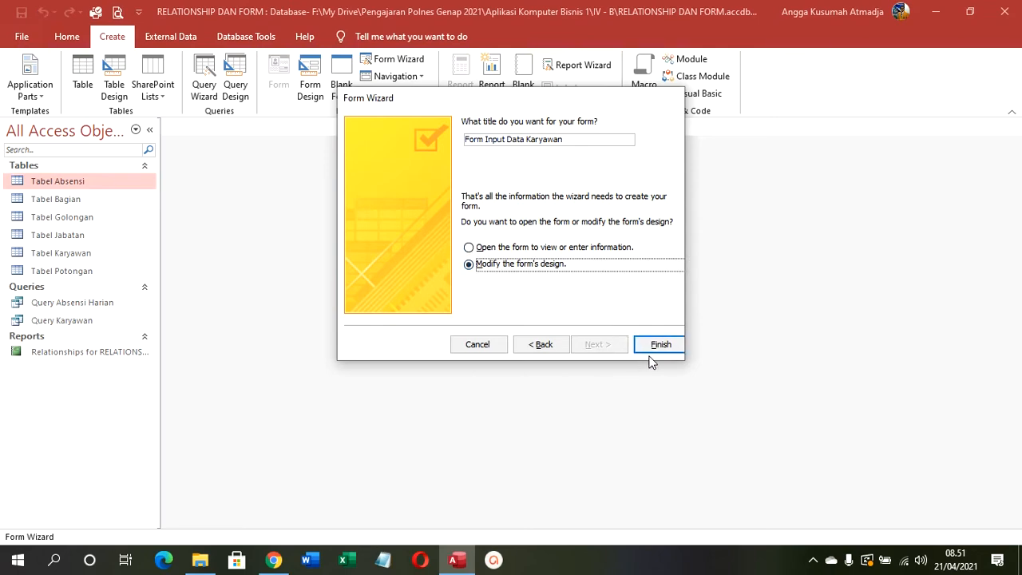
{"action": "left_click", "coordinate": [657, 345]}
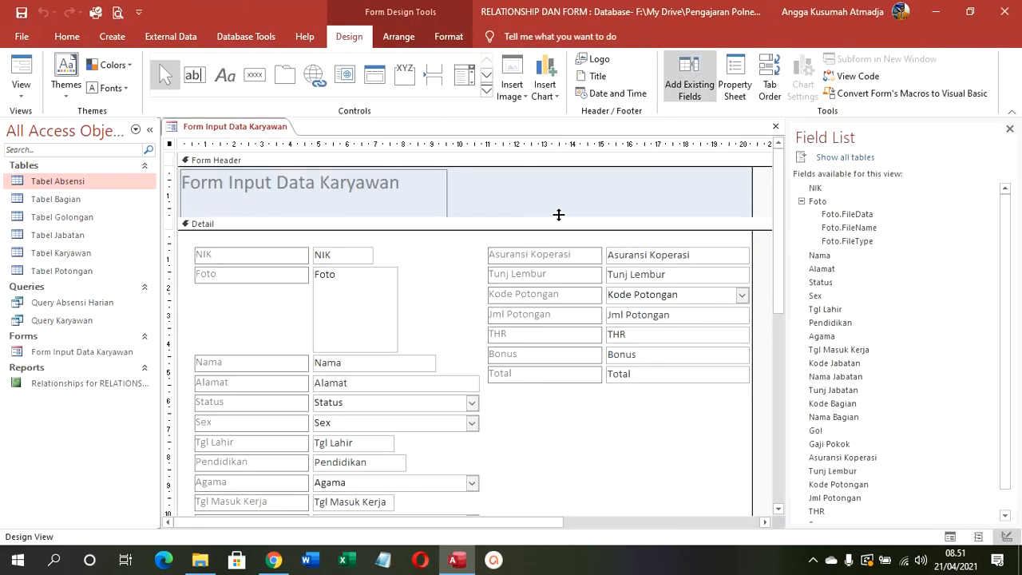
Step: Widen the header title label to about 20 cm, center its text and lower its top edge to about 0.8 cm
{"action": "left_click", "coordinate": [445, 182]}
{"action": "left_click_drag", "start_coordinate": [447, 194], "coordinate": [748, 194]}
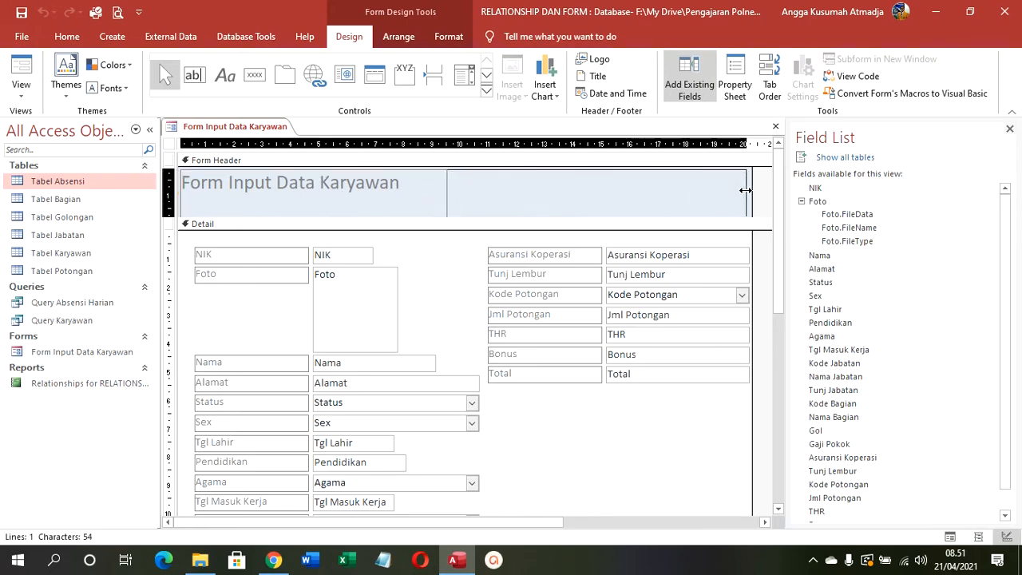
{"action": "left_click", "coordinate": [449, 36]}
{"action": "left_click", "coordinate": [250, 87]}
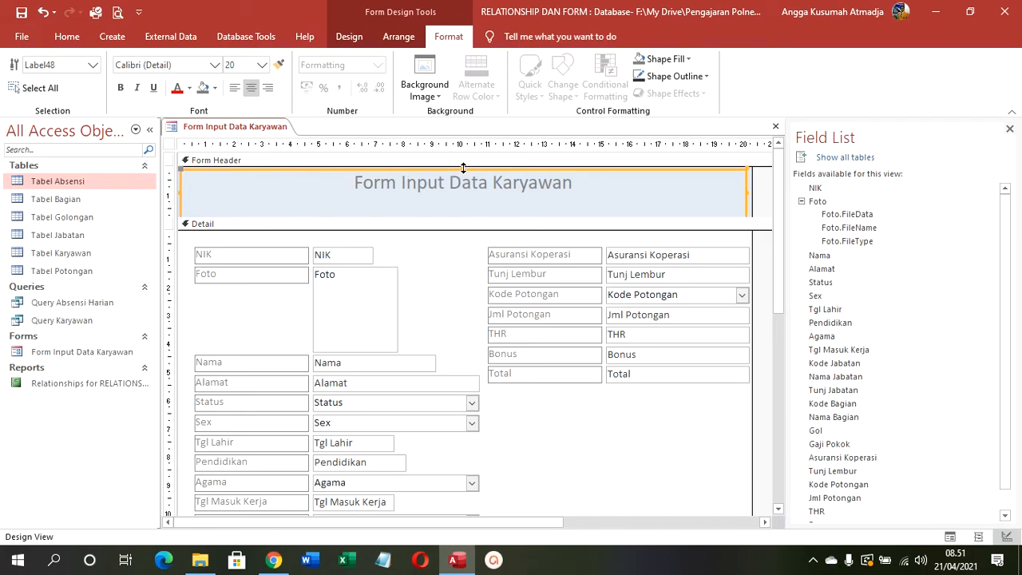
{"action": "left_click_drag", "start_coordinate": [463, 168], "coordinate": [463, 188]}
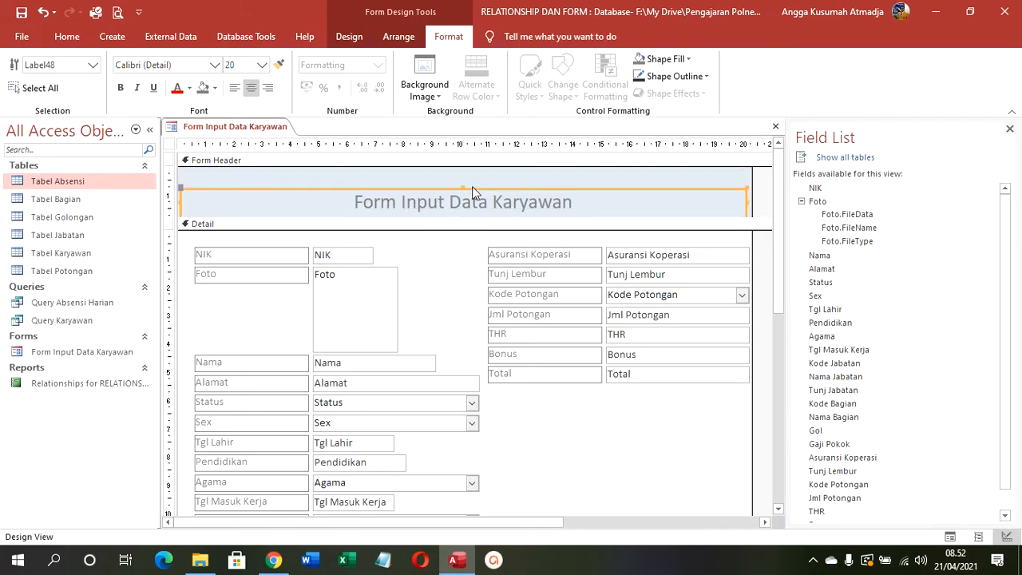
Step: Set the office photo from the Pictures folder kantor > ruang kantor as the form's background image
{"action": "left_click", "coordinate": [479, 183]}
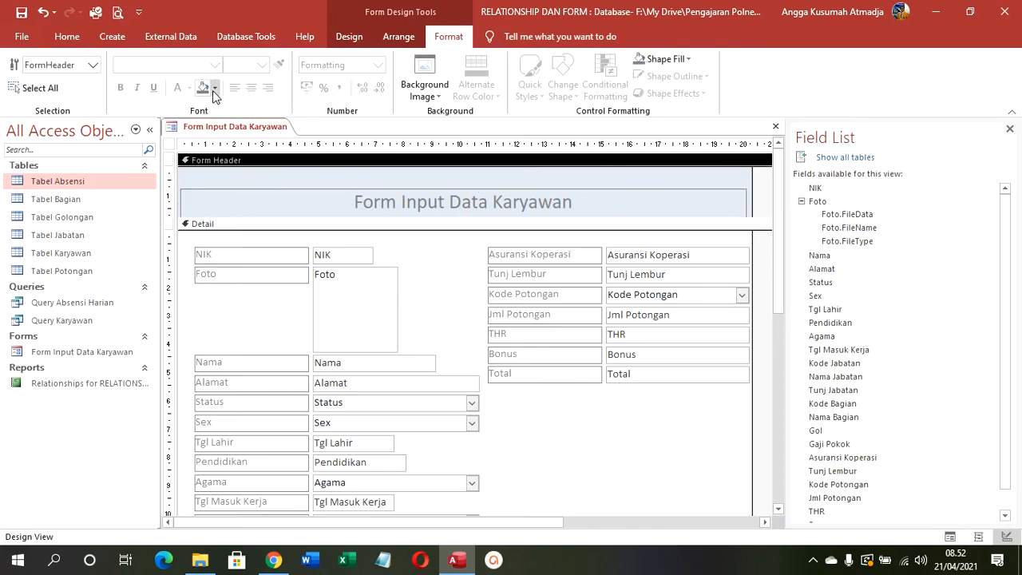
{"action": "left_click", "coordinate": [425, 88]}
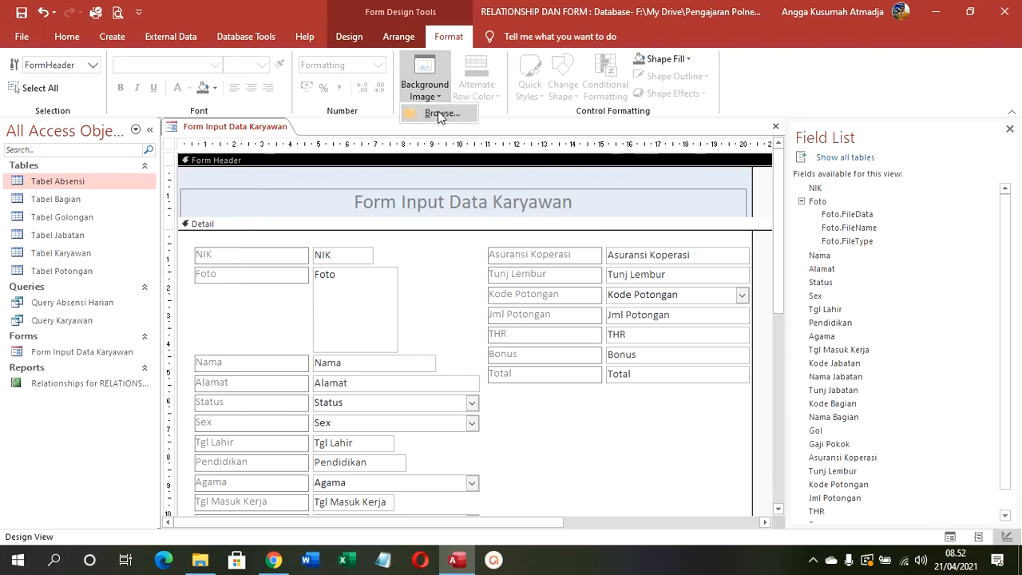
{"action": "left_click", "coordinate": [440, 114]}
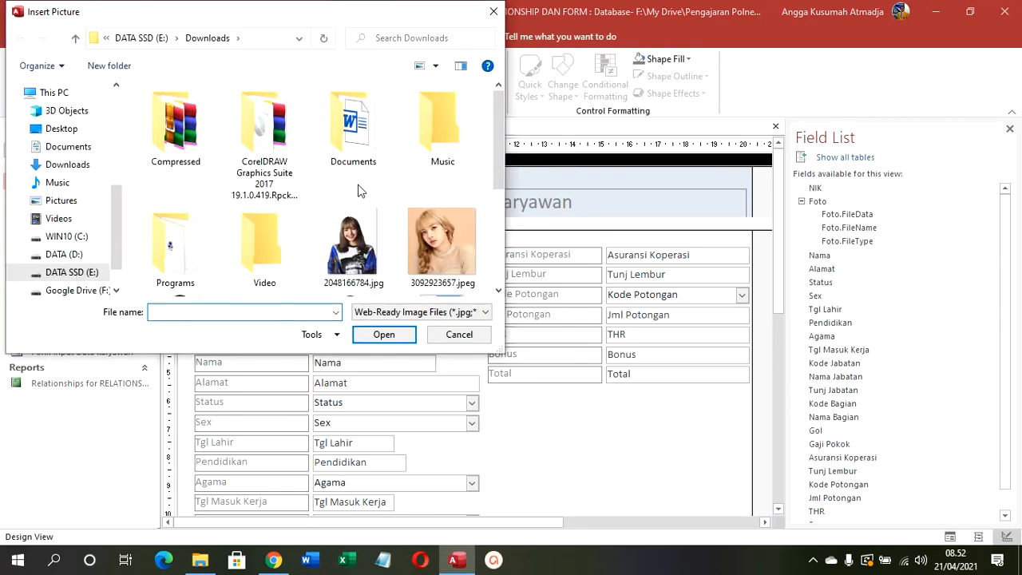
{"action": "scroll", "coordinate": [383, 248], "scroll_direction": "down", "scroll_amount": 2}
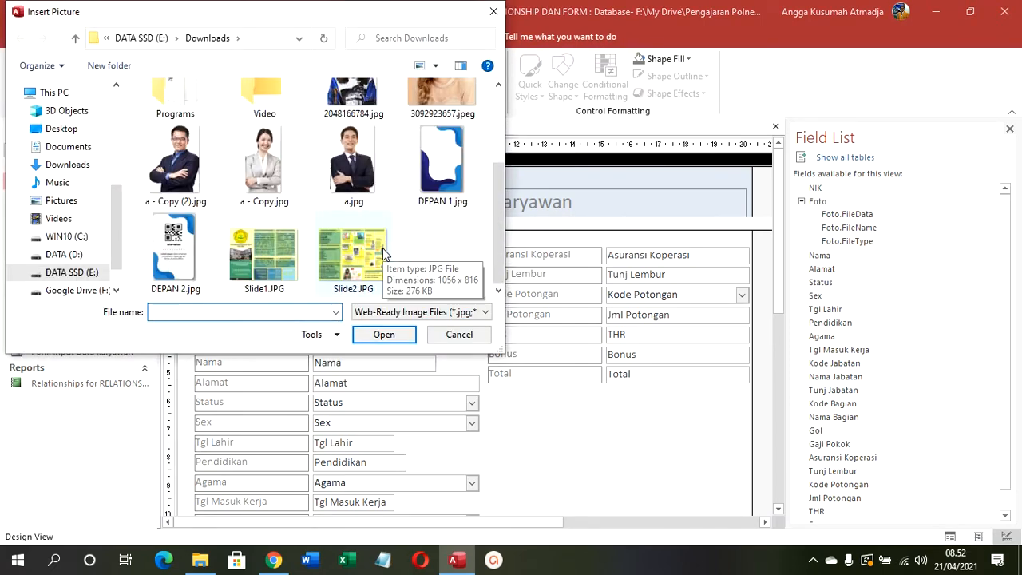
{"action": "scroll", "coordinate": [383, 252], "scroll_direction": "up", "scroll_amount": 3}
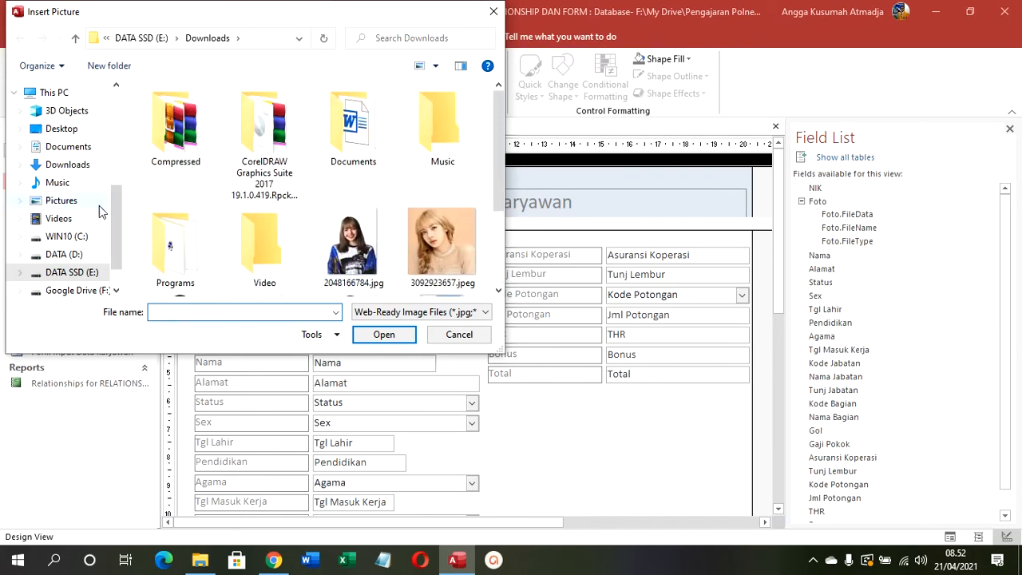
{"action": "left_click", "coordinate": [57, 201]}
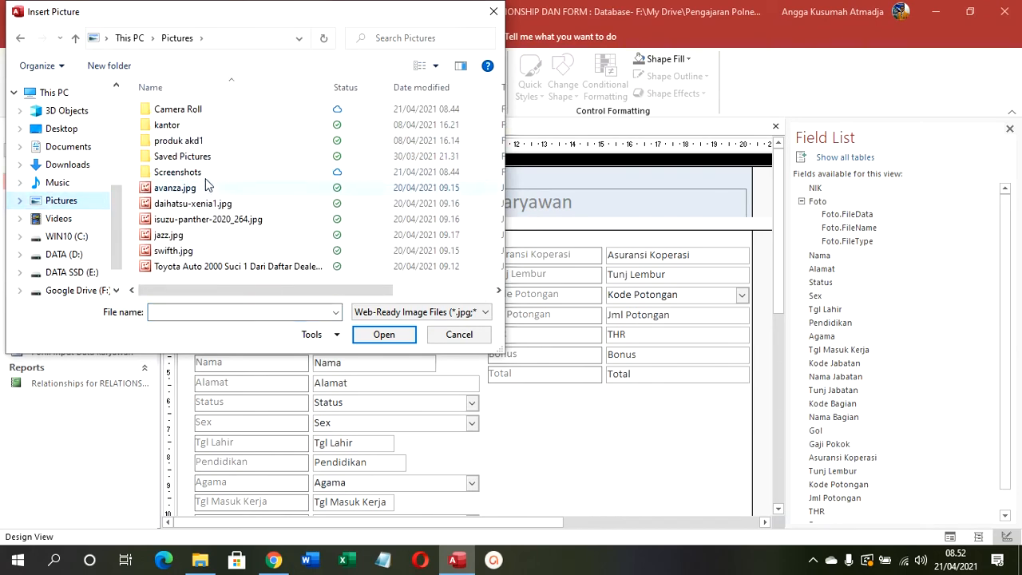
{"action": "double_click", "coordinate": [179, 125]}
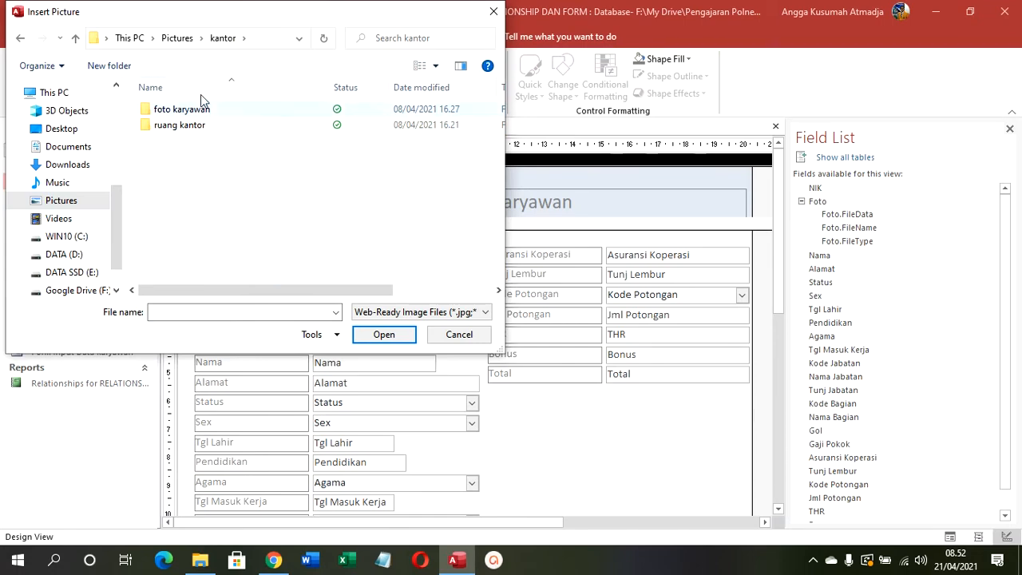
{"action": "double_click", "coordinate": [180, 125]}
{"action": "left_click", "coordinate": [203, 134]}
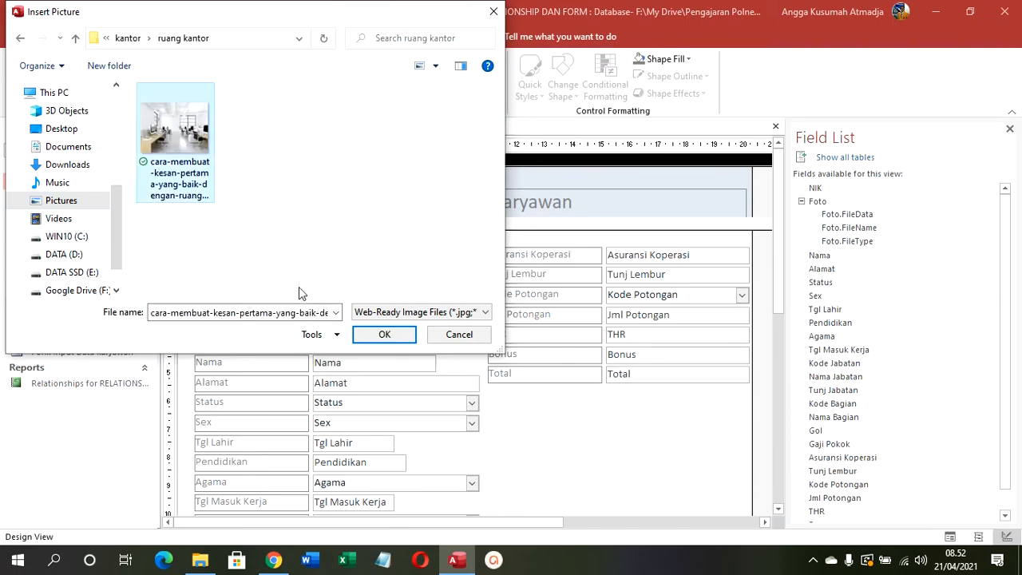
{"action": "left_click", "coordinate": [381, 334]}
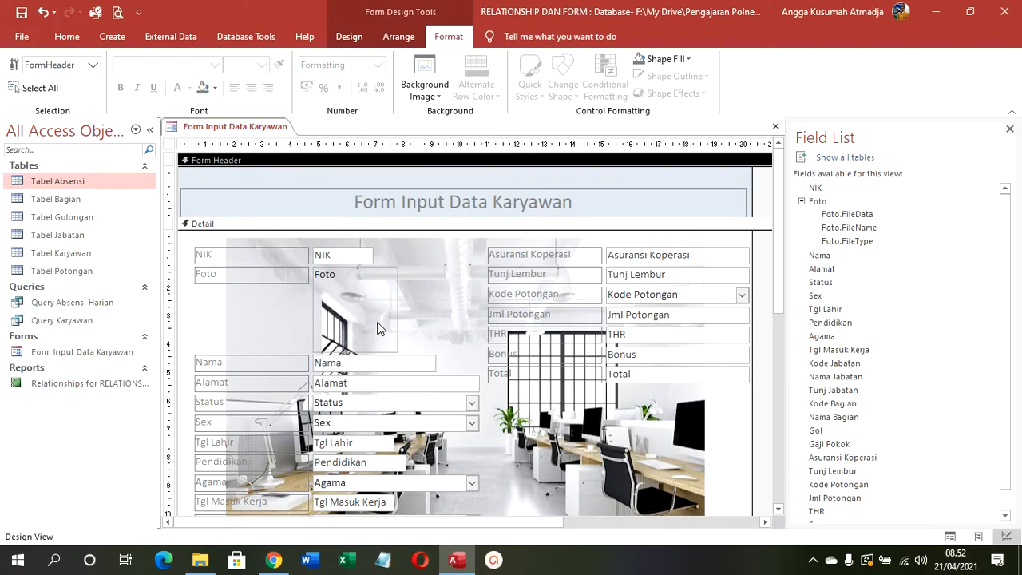
Step: Widen the form to about 26.6 cm and set its Picture Size Mode to Stretch
{"action": "left_click", "coordinate": [1009, 128]}
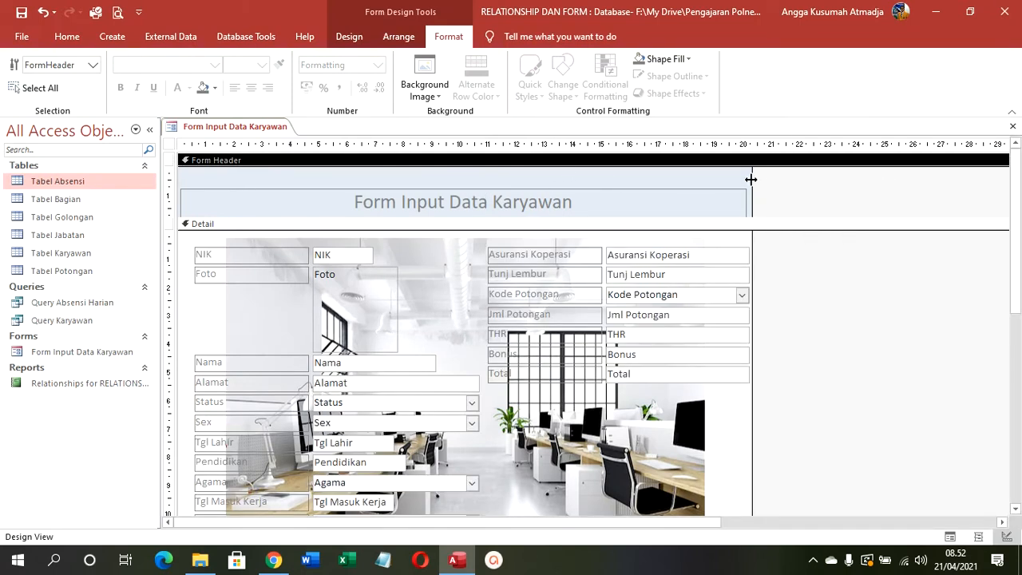
{"action": "left_click_drag", "start_coordinate": [751, 179], "coordinate": [928, 179]}
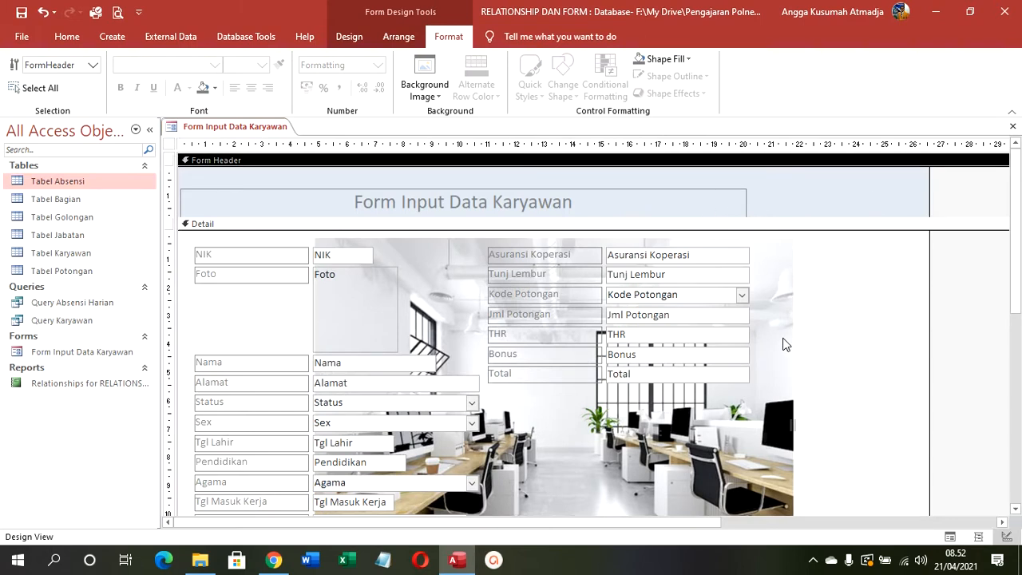
{"action": "double_click", "coordinate": [987, 266]}
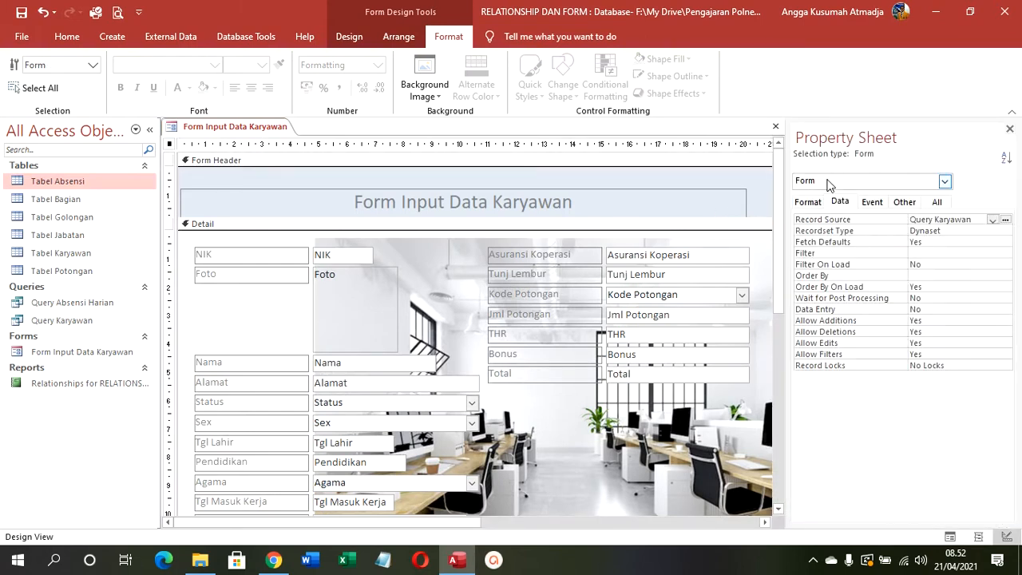
{"action": "left_click", "coordinate": [936, 202]}
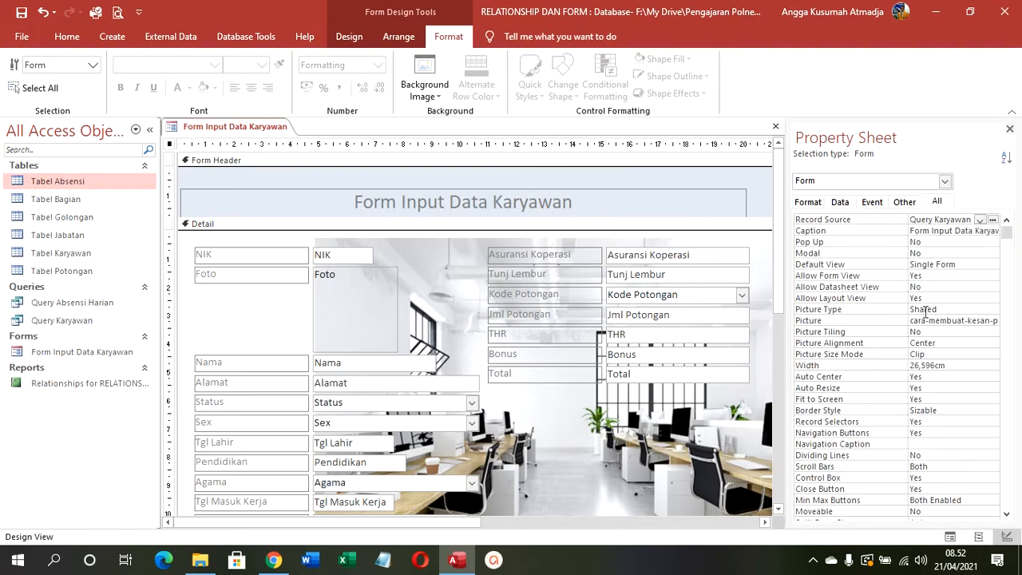
{"action": "left_click", "coordinate": [942, 353]}
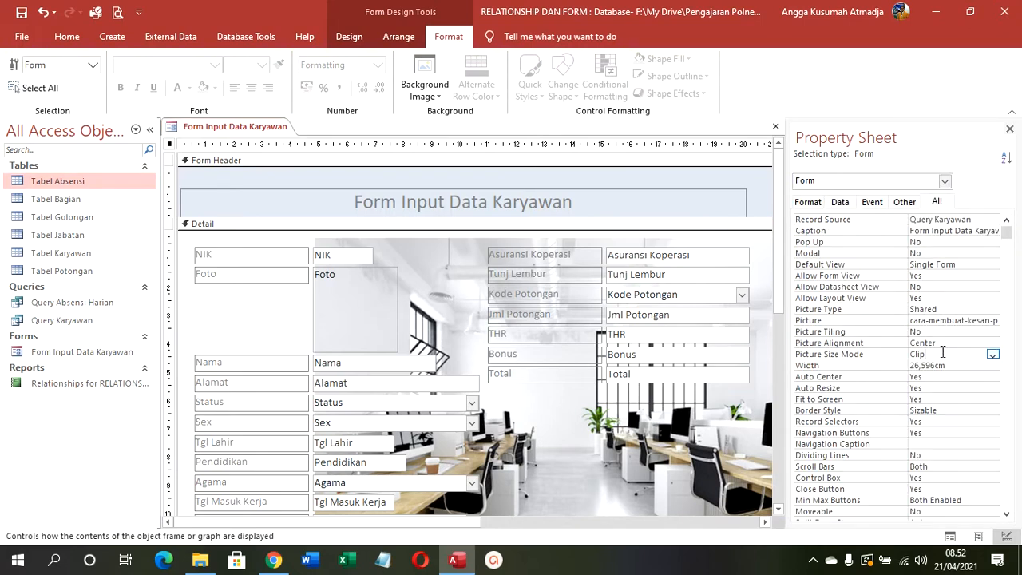
{"action": "left_click", "coordinate": [991, 355]}
{"action": "left_click", "coordinate": [920, 376]}
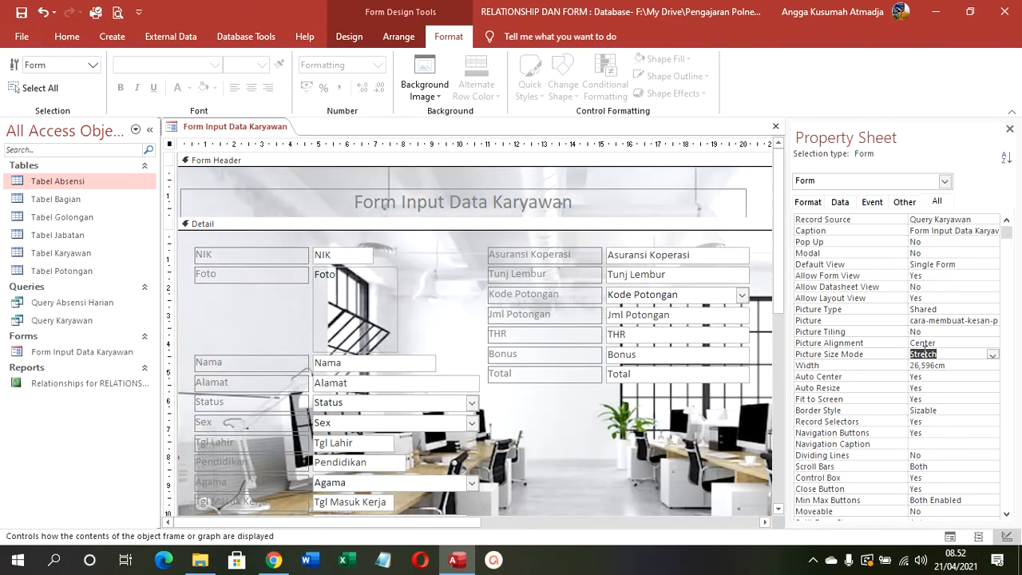
Step: Make the header title bold and set its font color to black
{"action": "left_click", "coordinate": [402, 192]}
{"action": "left_click", "coordinate": [120, 87]}
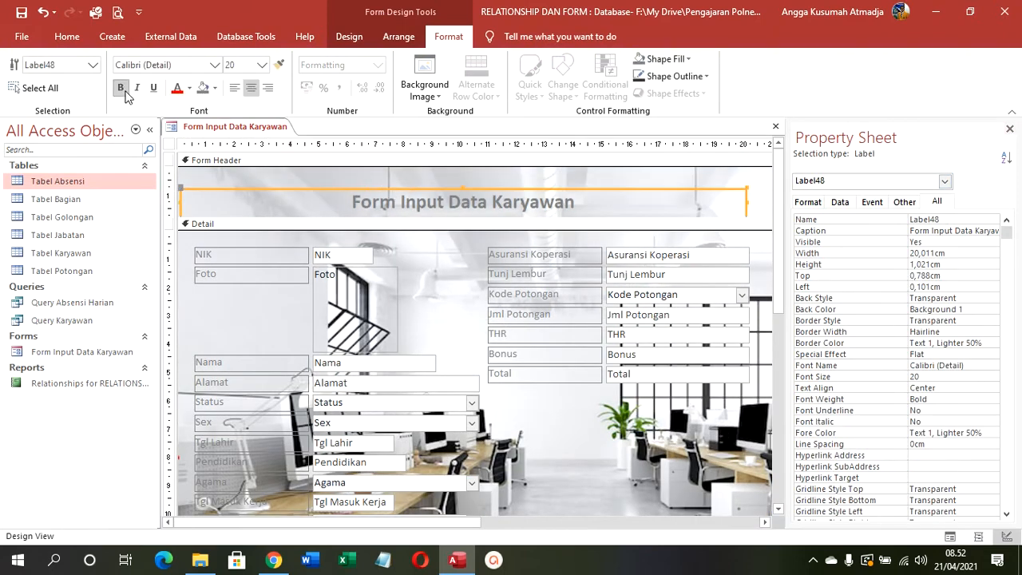
{"action": "left_click", "coordinate": [188, 87]}
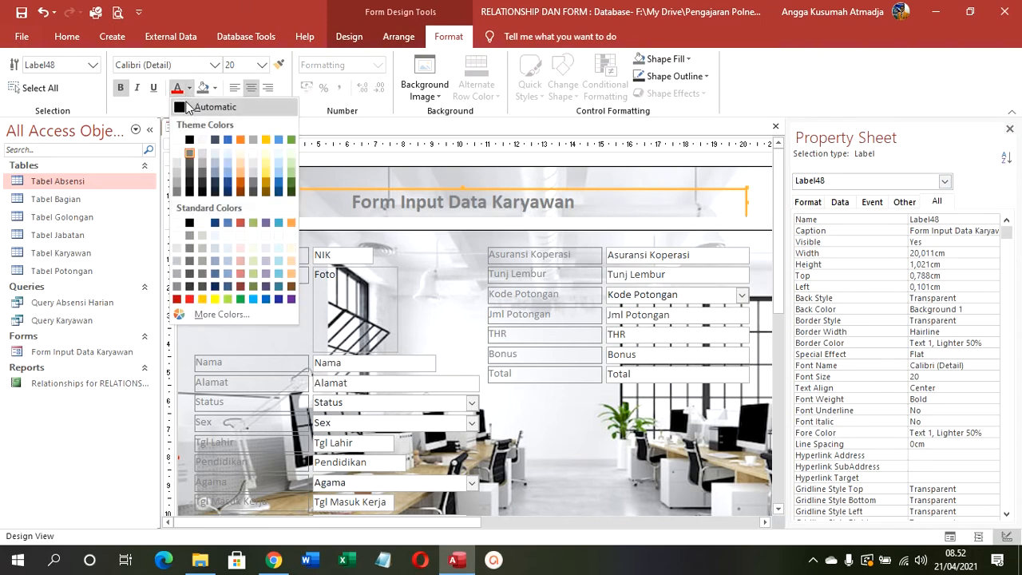
{"action": "left_click", "coordinate": [189, 144]}
Step: Set the font color of the field labels in both columns, NIK to Tgl Masuk Kerja and Asuransi Koperasi to Total, to black
{"action": "left_click_drag", "start_coordinate": [229, 247], "coordinate": [188, 515]}
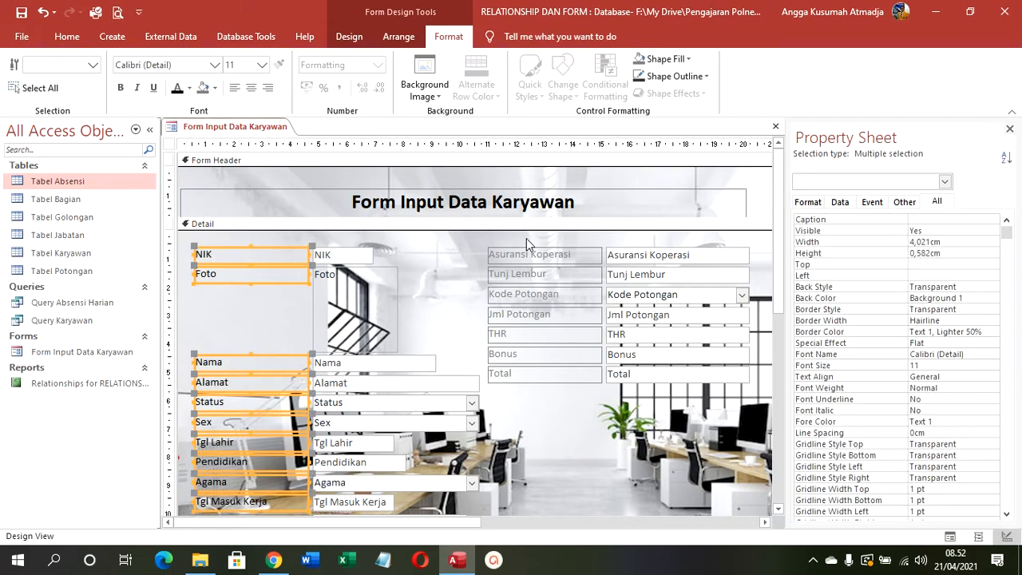
{"action": "left_click_drag", "start_coordinate": [527, 238], "coordinate": [476, 435]}
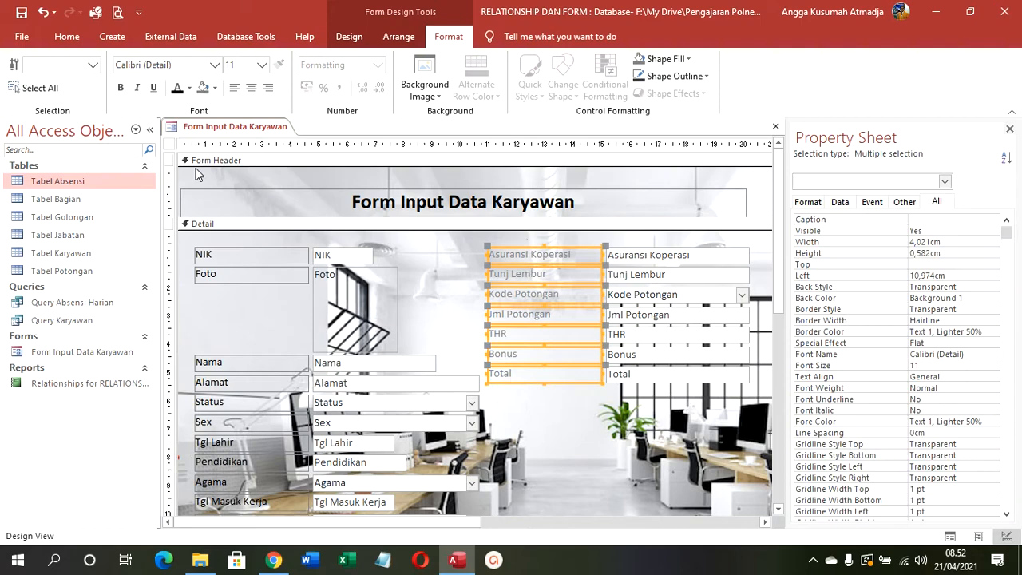
{"action": "left_click", "coordinate": [177, 87]}
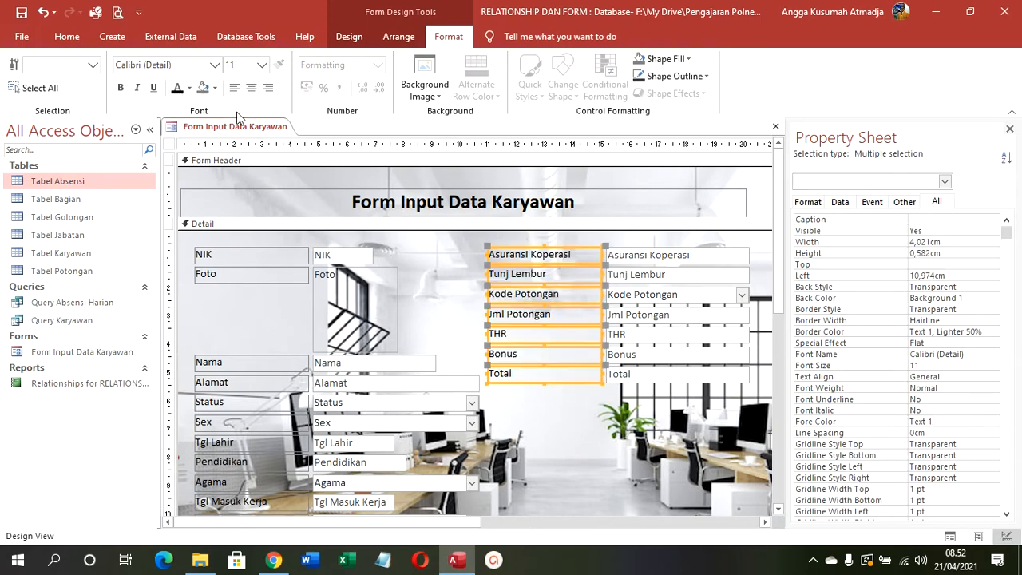
{"action": "left_click", "coordinate": [1010, 130]}
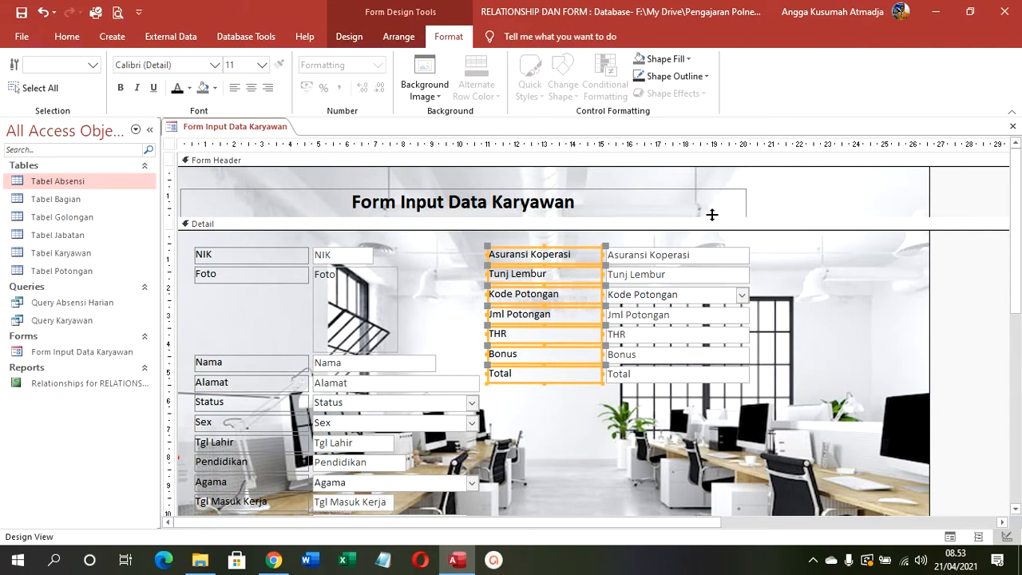
Step: Widen the header title label to the form's full width and place an aligned copy of it directly above
{"action": "left_click", "coordinate": [712, 214]}
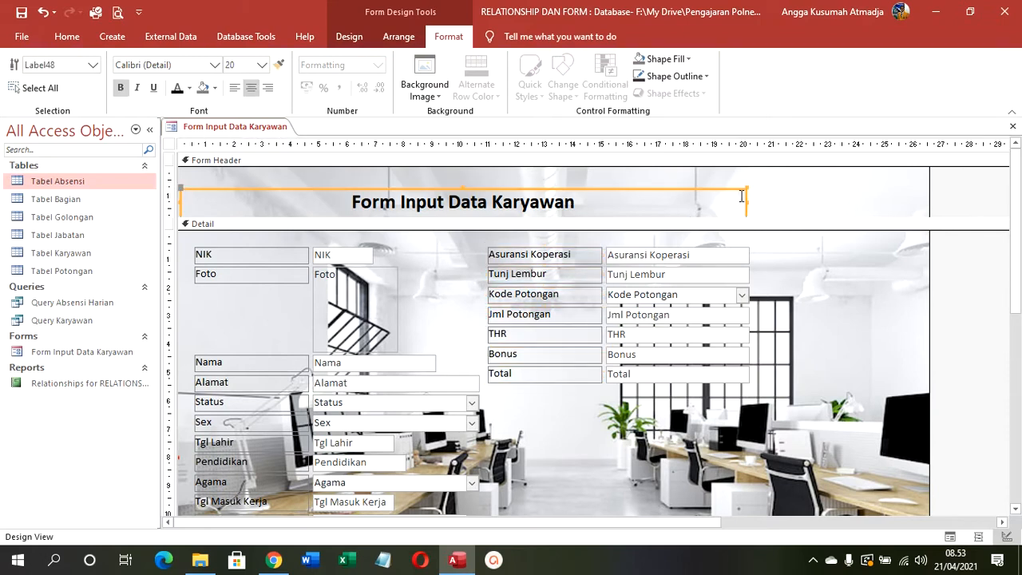
{"action": "left_click_drag", "start_coordinate": [747, 206], "coordinate": [932, 214]}
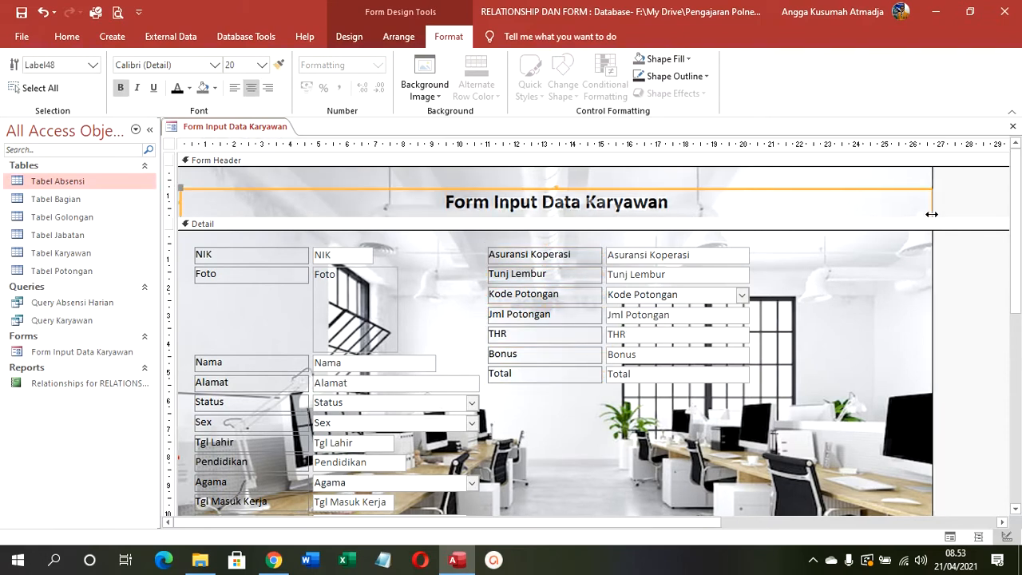
{"action": "key", "text": "ctrl+c"}
{"action": "left_click", "coordinate": [881, 173]}
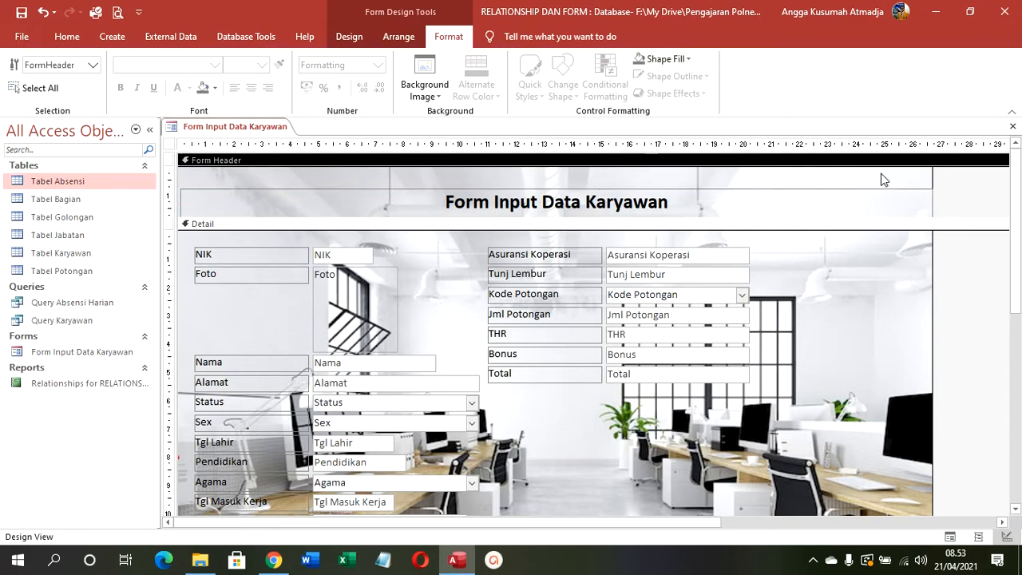
{"action": "key", "text": "ctrl+v"}
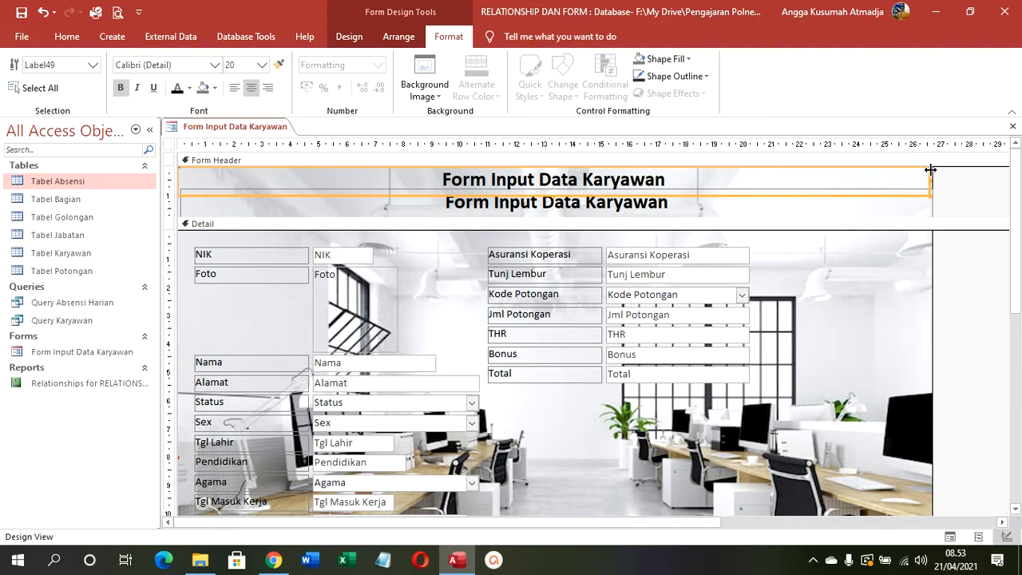
{"action": "left_click_drag", "start_coordinate": [928, 191], "coordinate": [932, 192]}
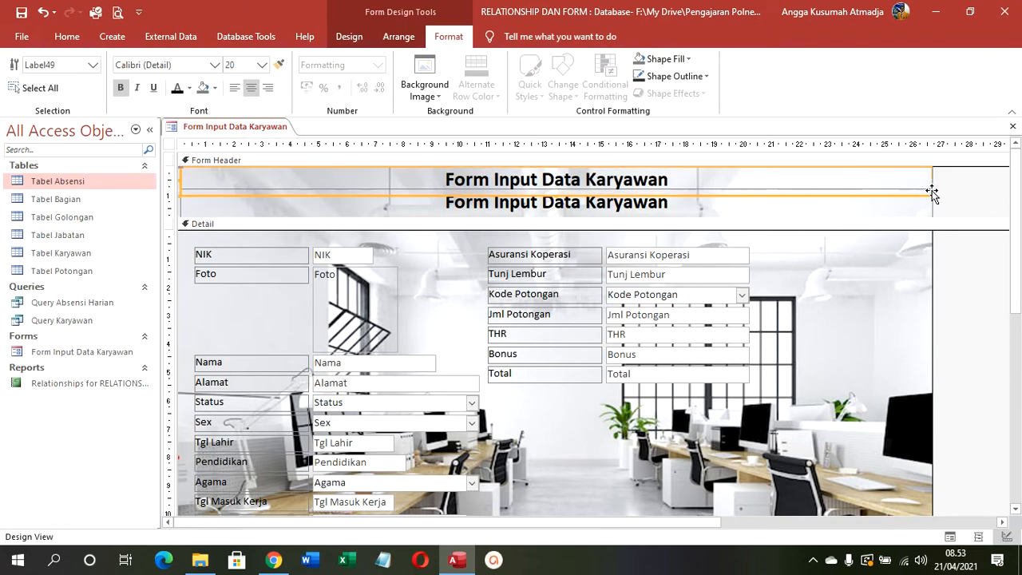
Step: Change the text of the upper header title label to "PT. 4B Mencari Cinta Sejati"
{"action": "left_click", "coordinate": [683, 180]}
{"action": "left_click_drag", "start_coordinate": [683, 180], "coordinate": [355, 173]}
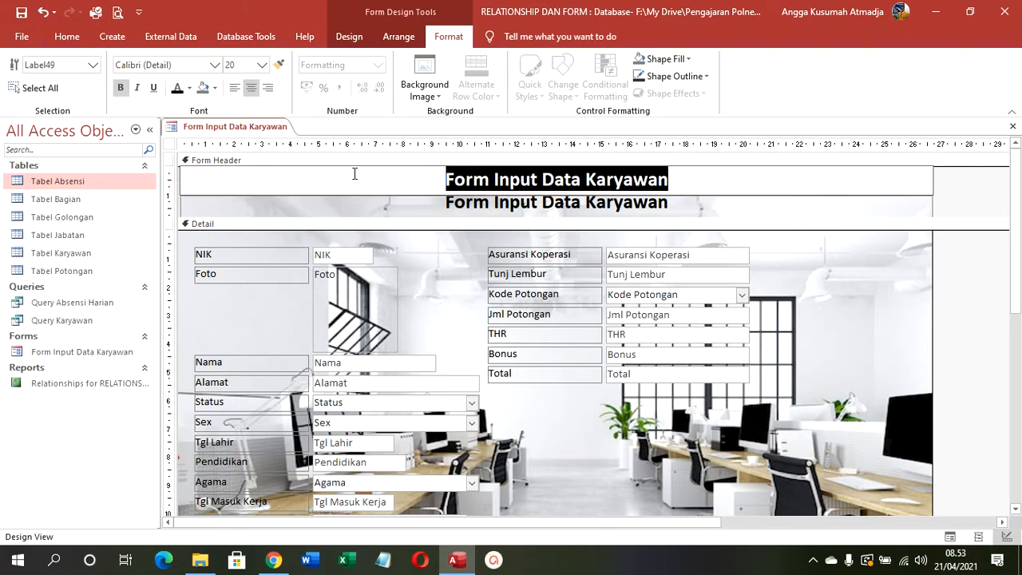
{"action": "type", "text": "PT"}
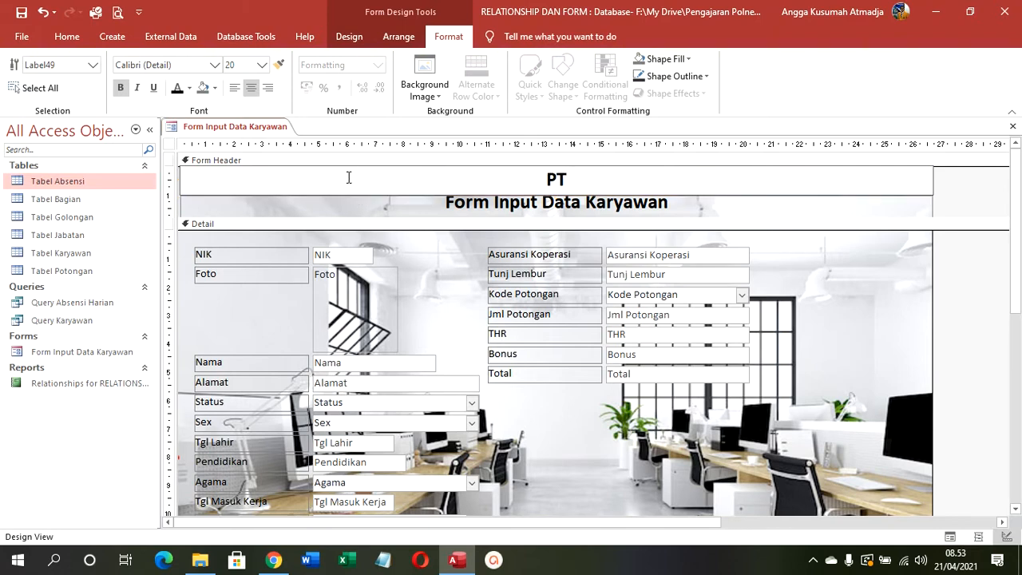
{"action": "type", "text": ". $"}
{"action": "key", "text": "BackSpace"}
{"action": "type", "text": "4B "}
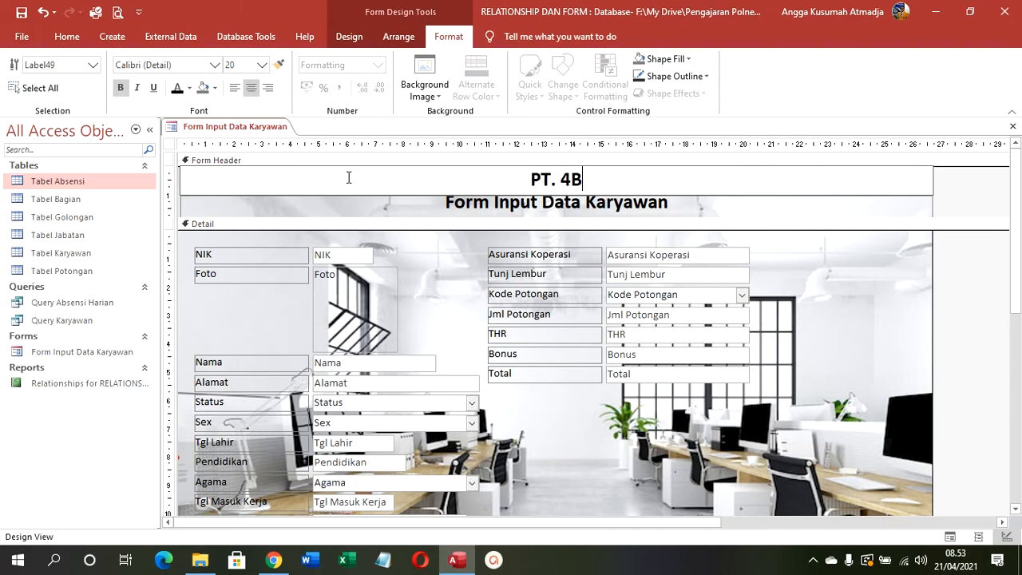
{"action": "type", "text": "Me"}
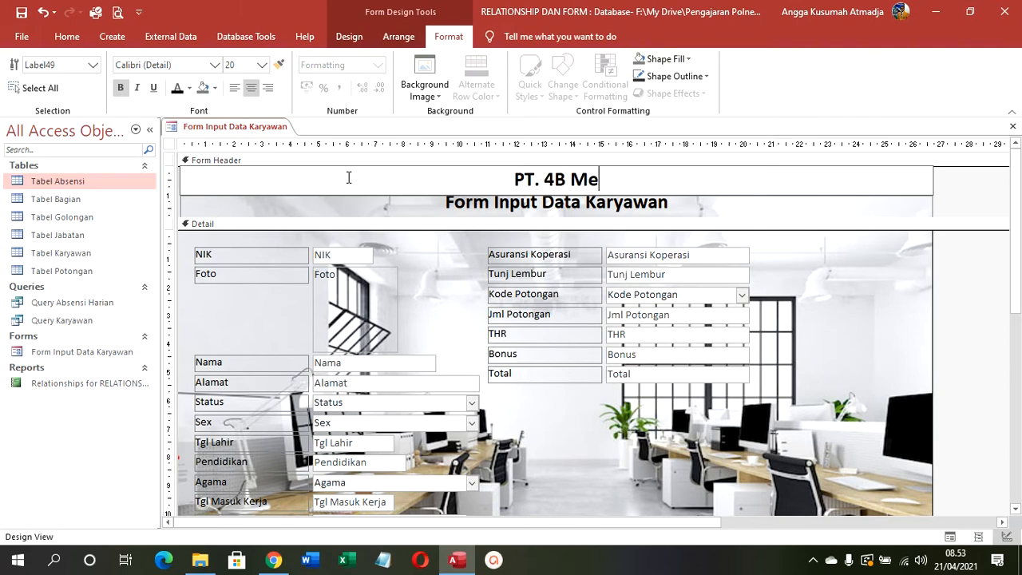
{"action": "type", "text": "ncari Cinta Sejq"}
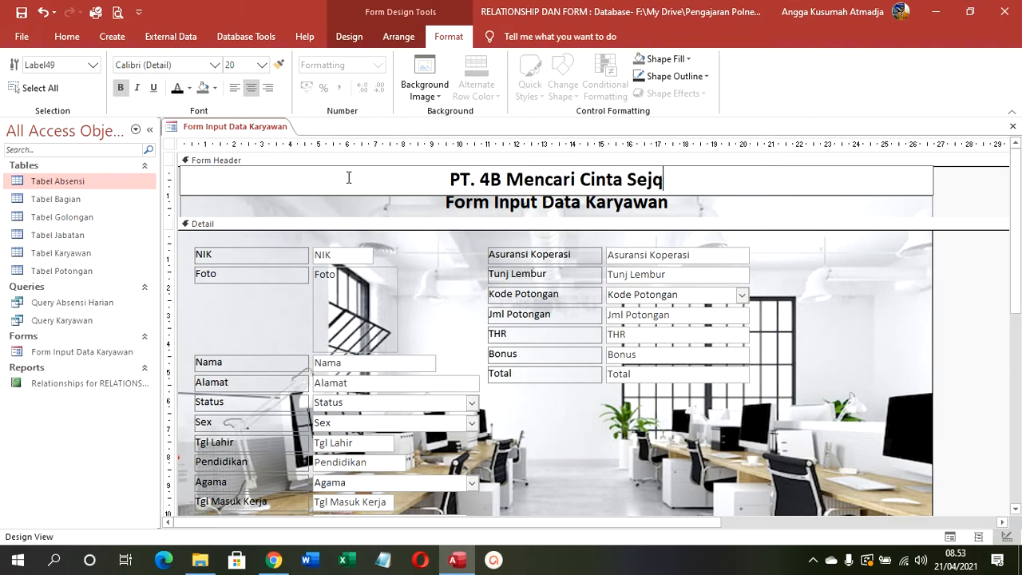
{"action": "key", "text": "BackSpace"}
{"action": "type", "text": "ati"}
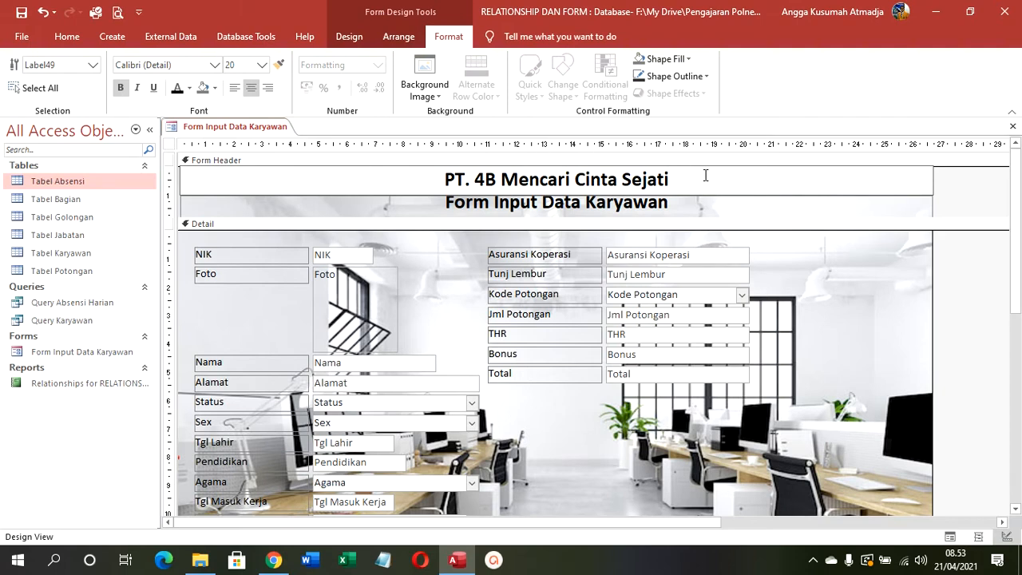
Step: Shift the Form Input Data Karyawan title label down clear of the company title and show the form in Form View
{"action": "left_click", "coordinate": [712, 200]}
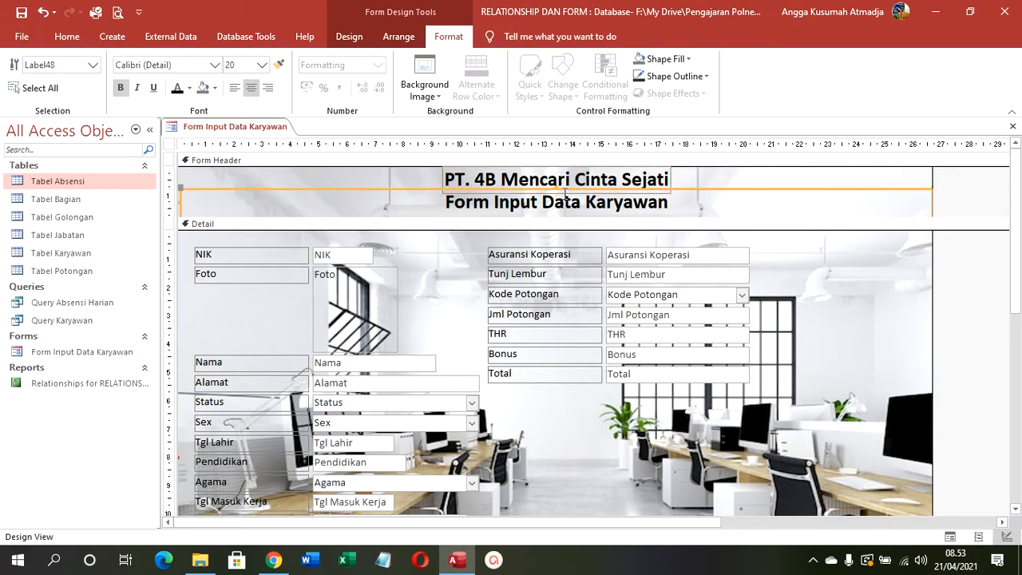
{"action": "left_click_drag", "start_coordinate": [561, 190], "coordinate": [550, 223]}
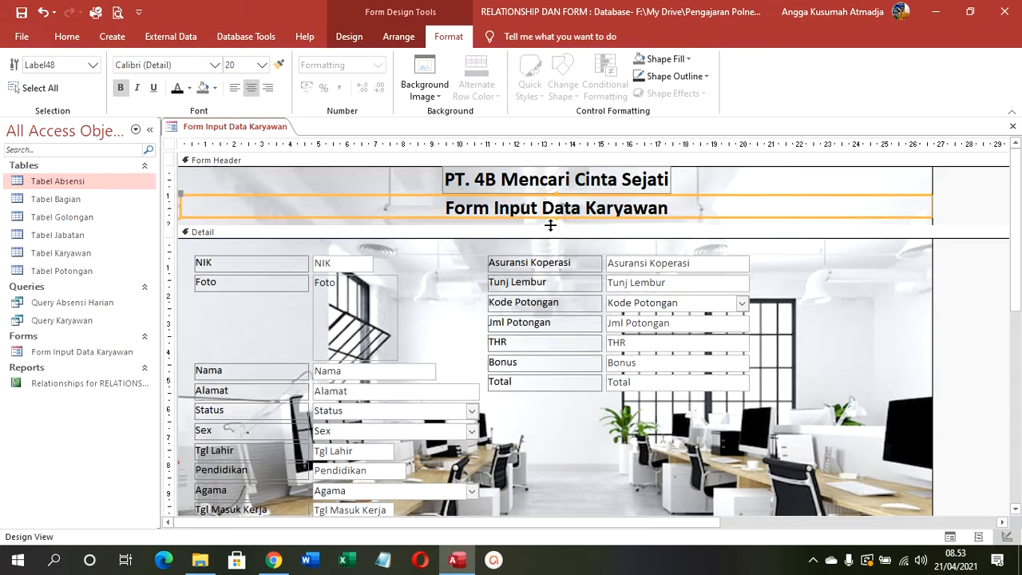
{"action": "right_click", "coordinate": [244, 130]}
{"action": "left_click", "coordinate": [296, 201]}
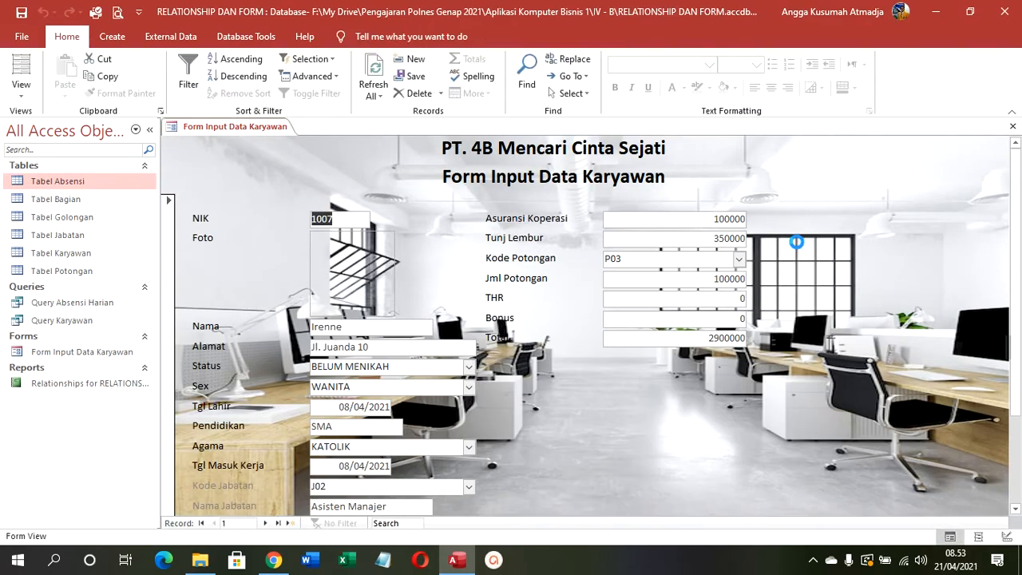
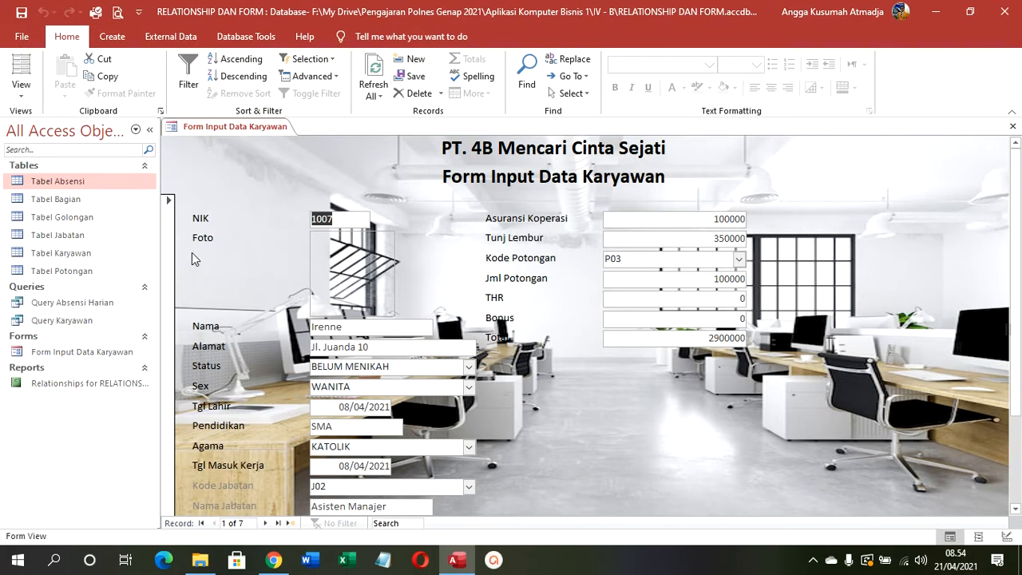
Step: Collapse the Navigation Pane so the form fills the window width
{"action": "left_click", "coordinate": [149, 130]}
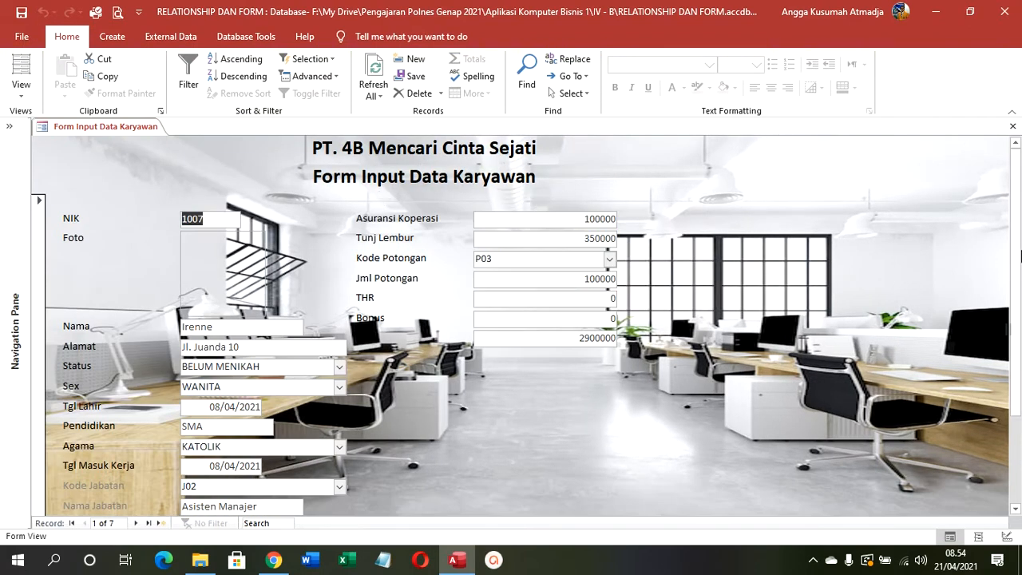
{"action": "left_click", "coordinate": [22, 90]}
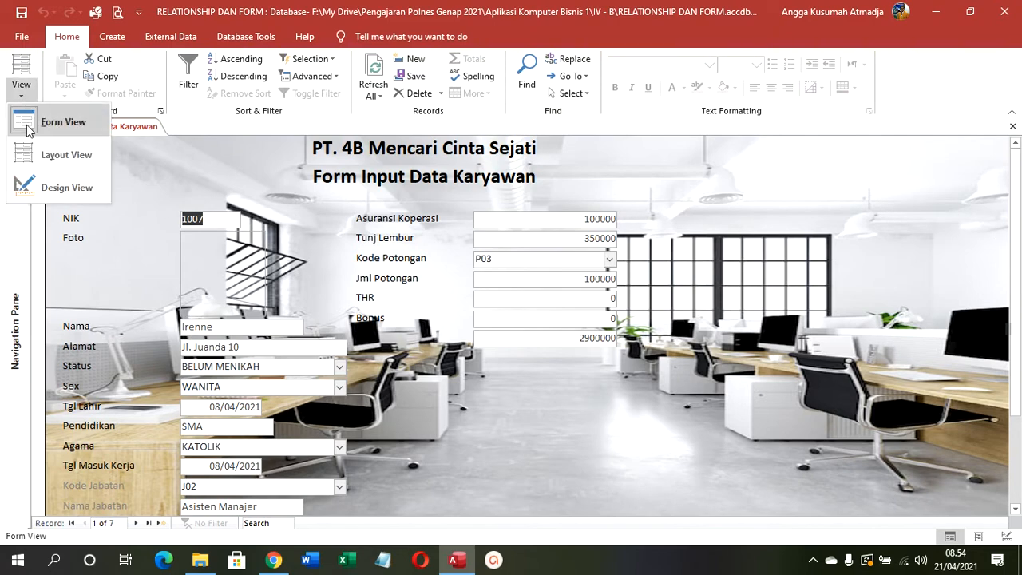
{"action": "left_click", "coordinate": [195, 133]}
{"action": "left_click", "coordinate": [11, 131]}
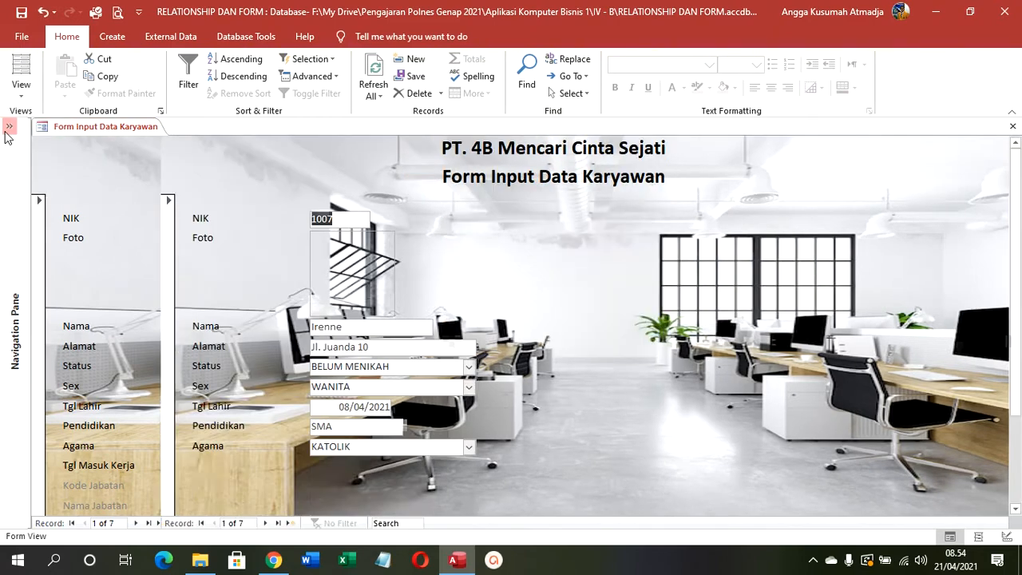
{"action": "left_click", "coordinate": [150, 130]}
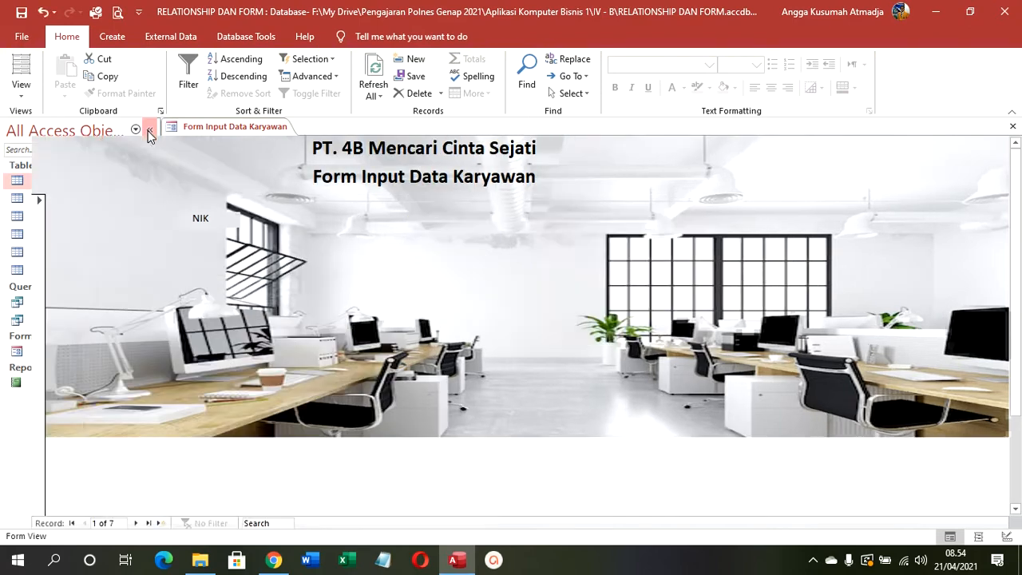
Step: Set the form's Record Selectors property to No and check the form in Form View
{"action": "left_click", "coordinate": [22, 90]}
{"action": "left_click", "coordinate": [32, 187]}
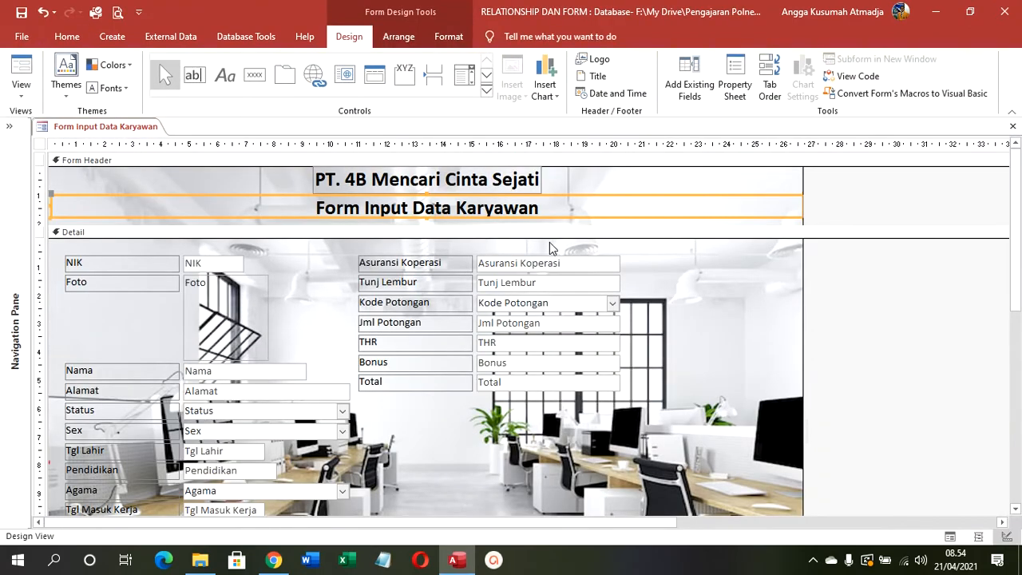
{"action": "double_click", "coordinate": [901, 290]}
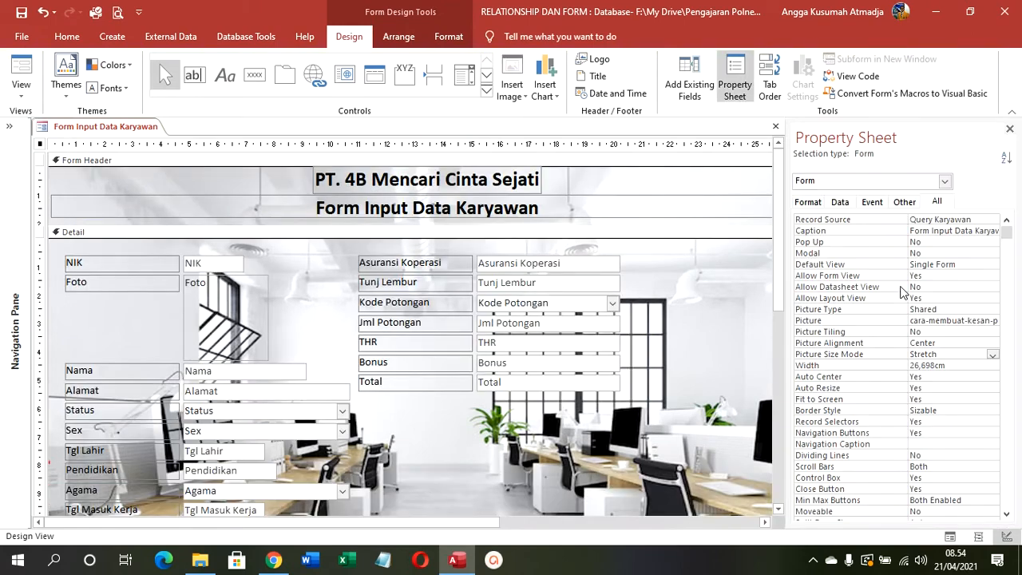
{"action": "double_click", "coordinate": [931, 421]}
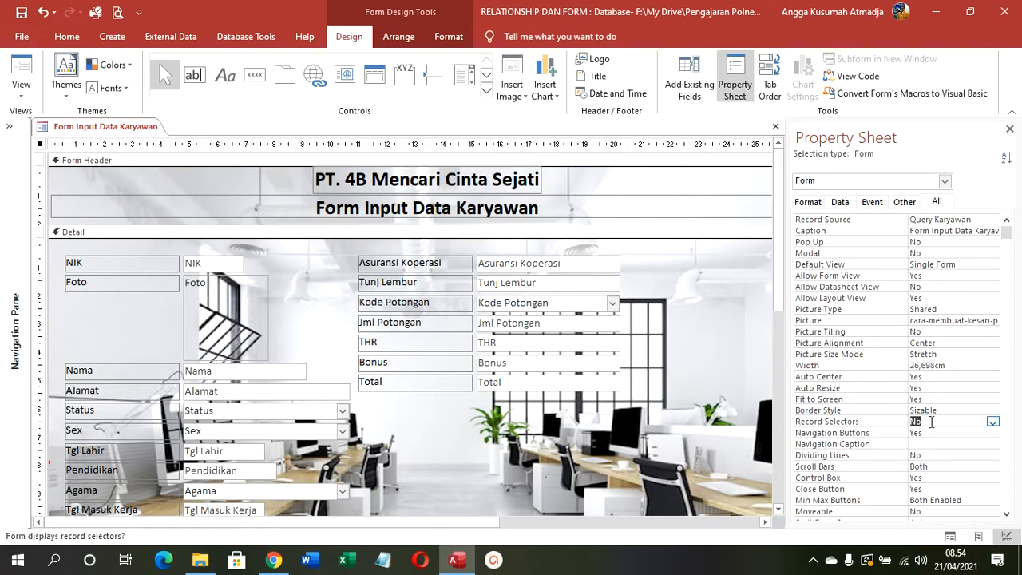
{"action": "left_click", "coordinate": [24, 76]}
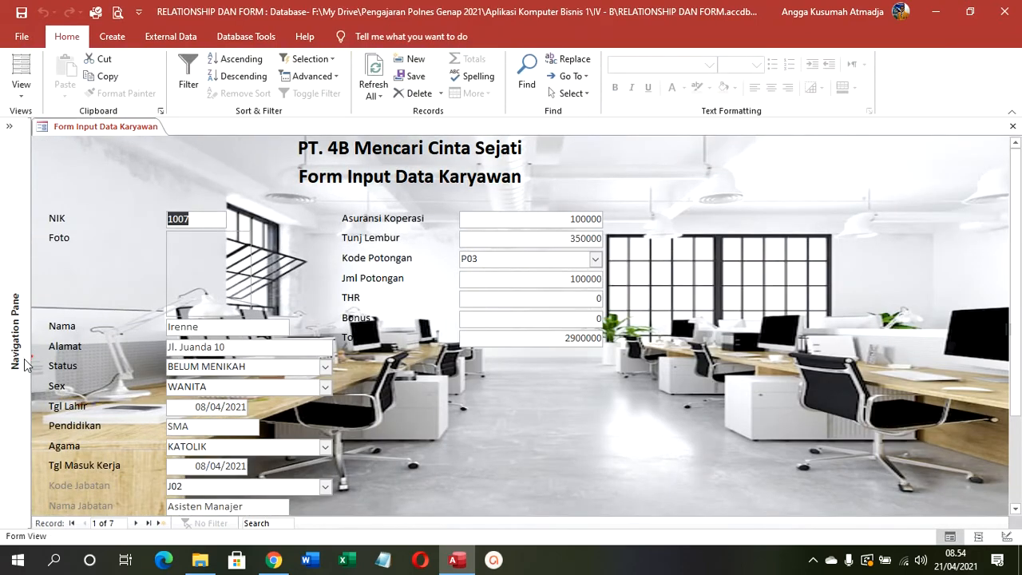
{"action": "left_click", "coordinate": [24, 364]}
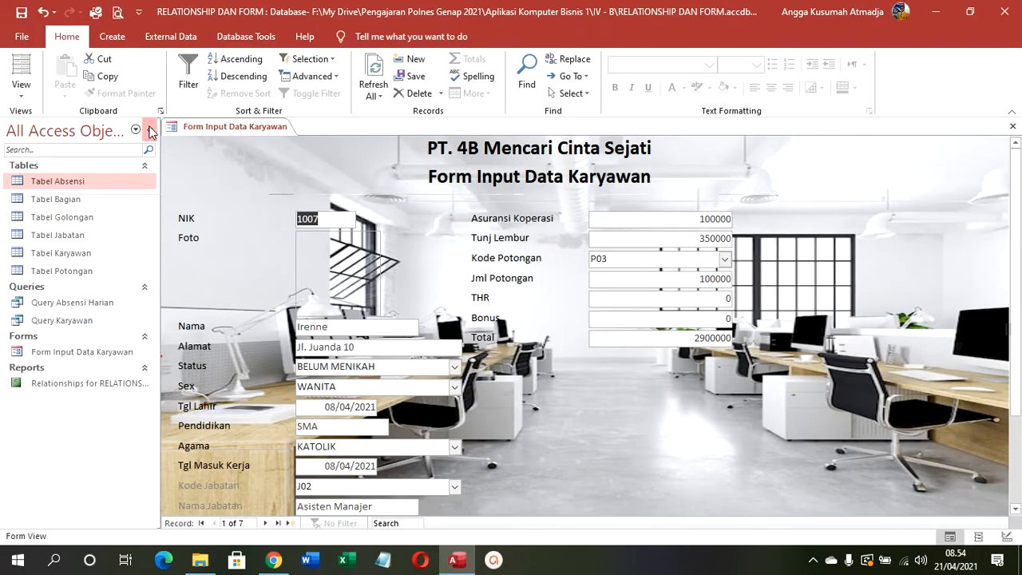
{"action": "left_click", "coordinate": [151, 131]}
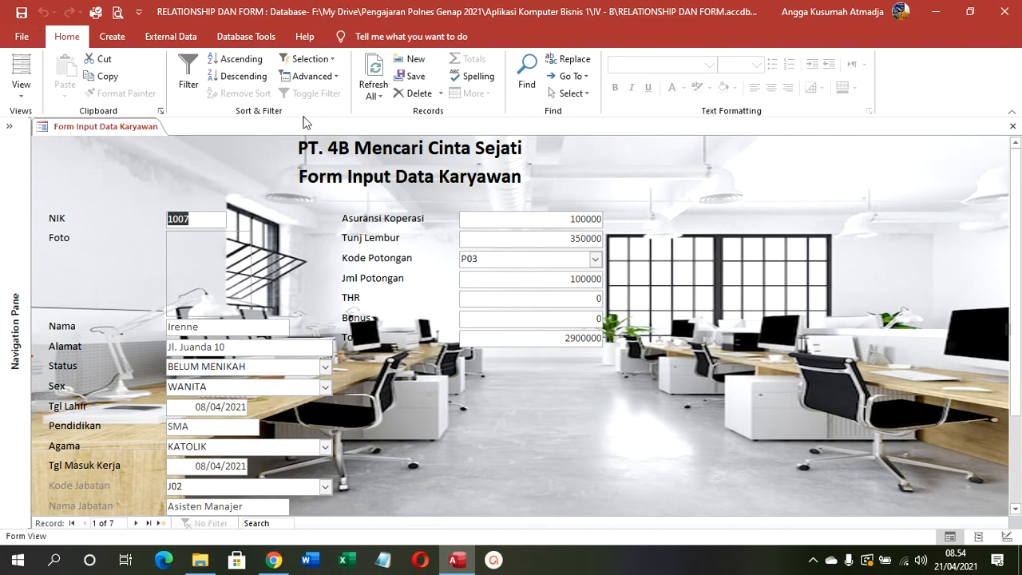
Step: In Design View, widen the form to about 33 cm and move the Asuransi Koperasi to Total fields with their labels to its right side
{"action": "left_click", "coordinate": [21, 86]}
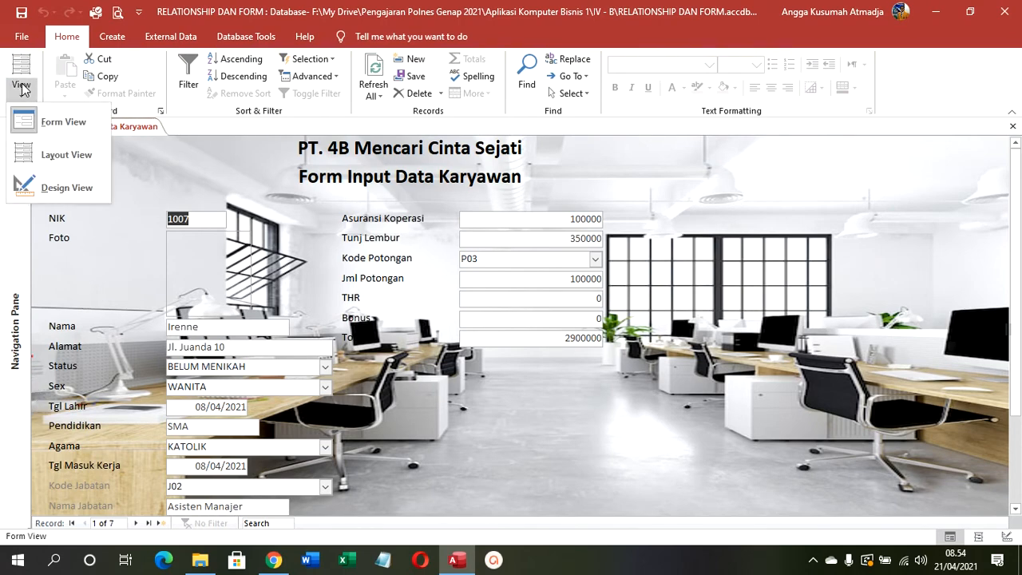
{"action": "left_click", "coordinate": [68, 184]}
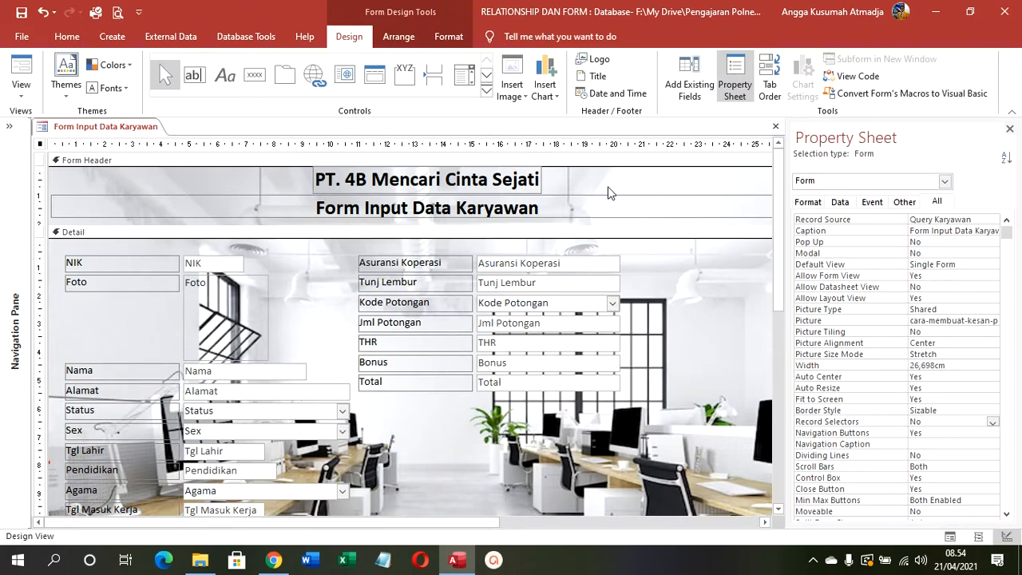
{"action": "scroll", "coordinate": [782, 206], "scroll_direction": "down", "scroll_amount": 3}
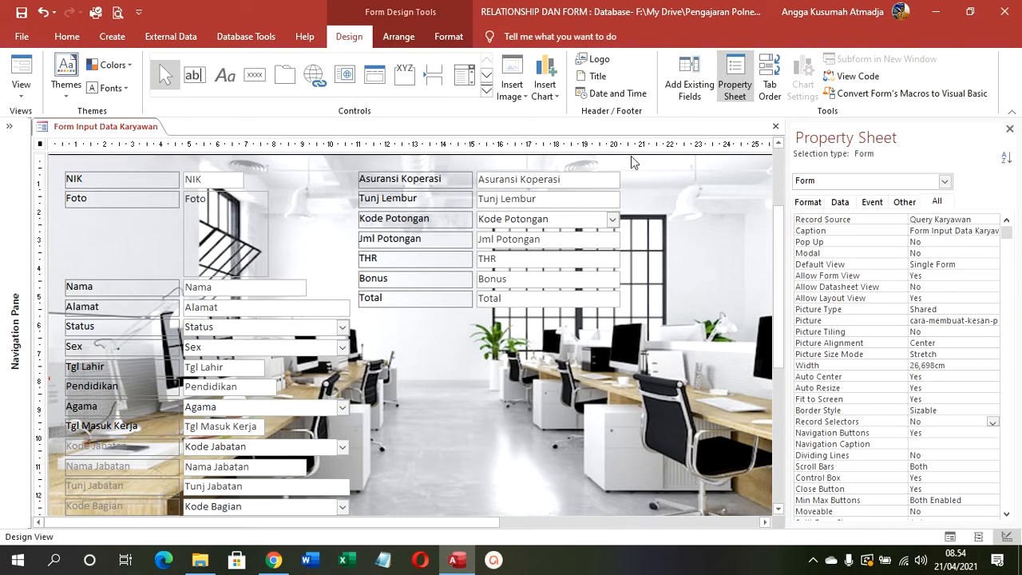
{"action": "left_click_drag", "start_coordinate": [571, 332], "coordinate": [397, 175]}
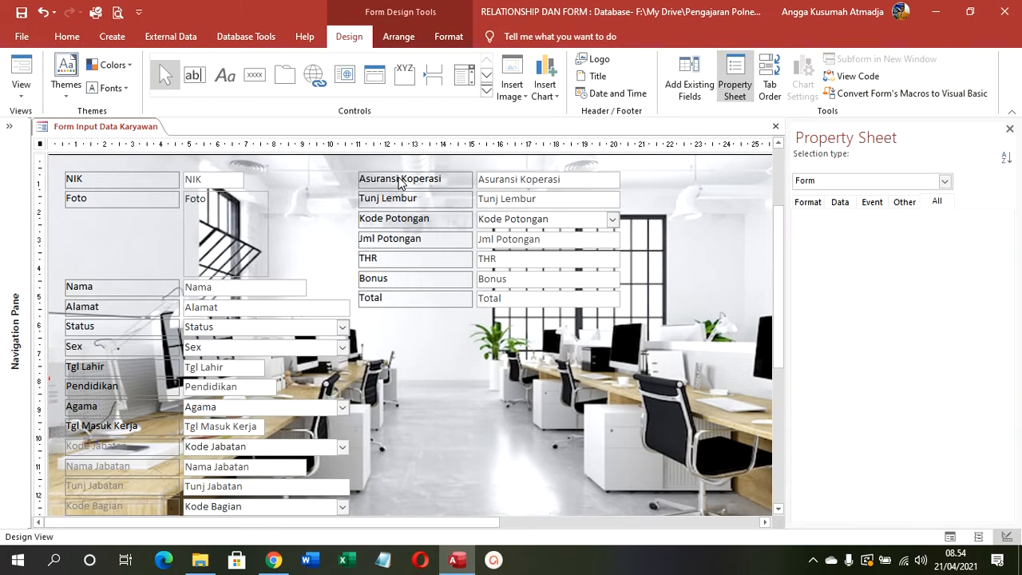
{"action": "left_click", "coordinate": [1010, 128]}
{"action": "left_click", "coordinate": [597, 397]}
{"action": "left_click_drag", "start_coordinate": [459, 203], "coordinate": [399, 177]}
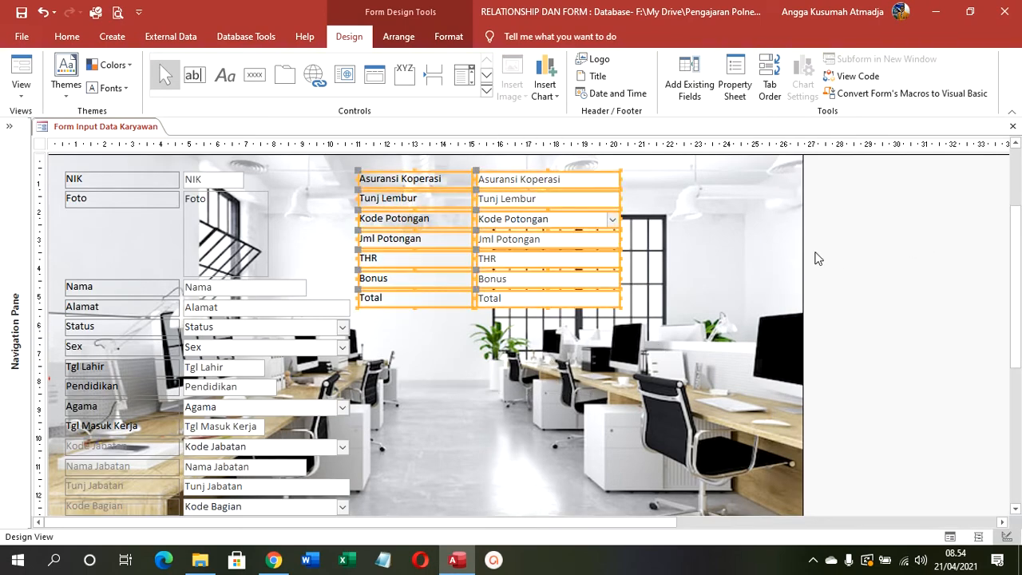
{"action": "left_click", "coordinate": [805, 257]}
{"action": "left_click_drag", "start_coordinate": [805, 261], "coordinate": [979, 245]}
{"action": "left_click_drag", "start_coordinate": [607, 397], "coordinate": [715, 198]}
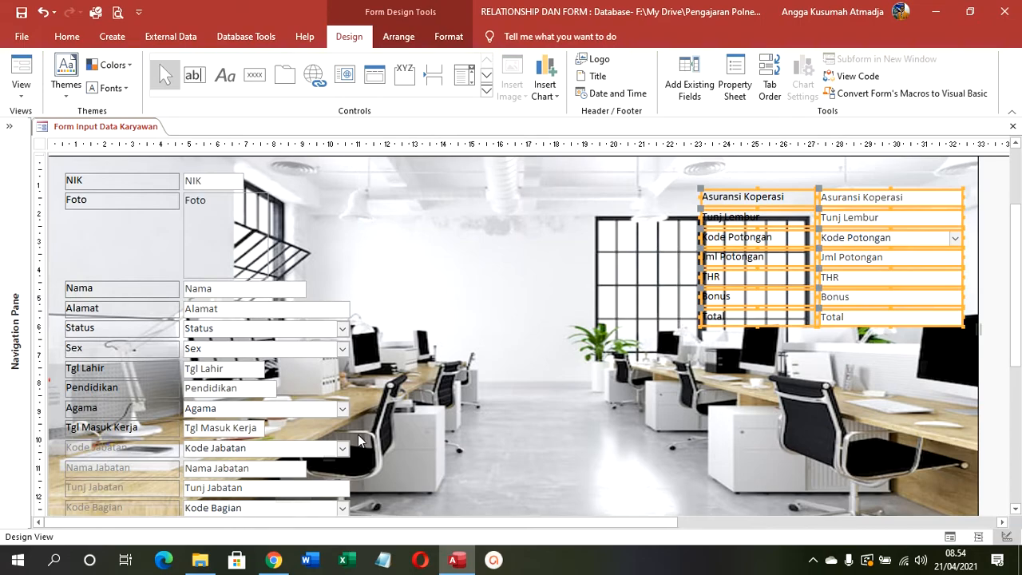
Step: Move the Tgl Masuk Kerja to Gaji Pokok fields with their labels into a middle column beside the Asuransi Koperasi column
{"action": "left_click_drag", "start_coordinate": [376, 449], "coordinate": [177, 546]}
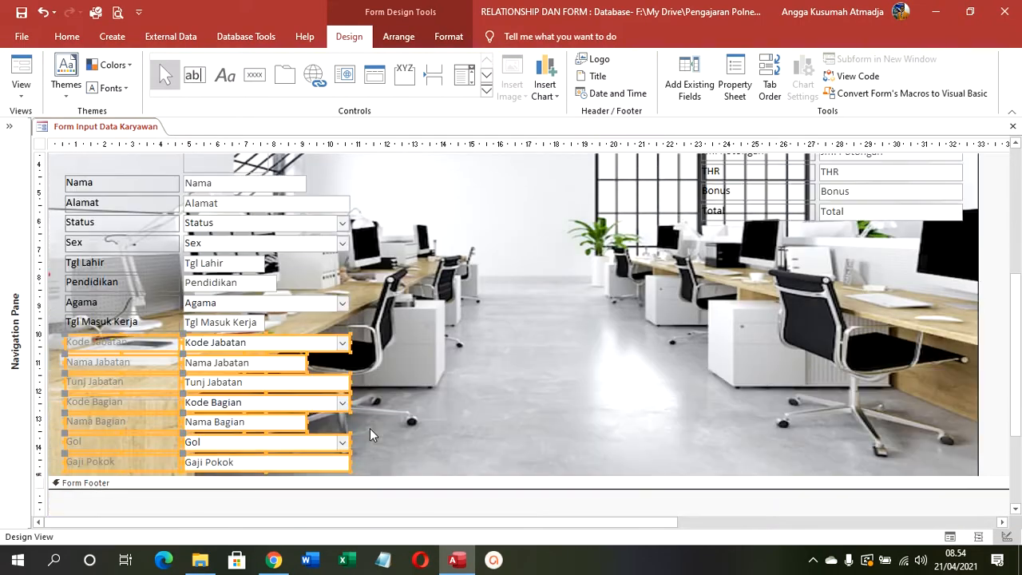
{"action": "left_click_drag", "start_coordinate": [381, 324], "coordinate": [57, 489]}
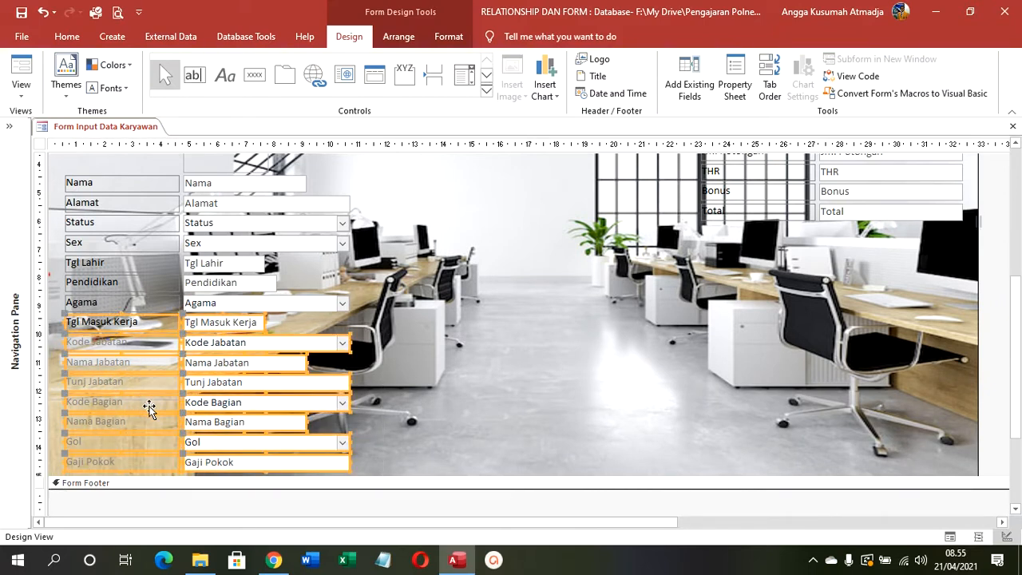
{"action": "left_click_drag", "start_coordinate": [148, 319], "coordinate": [470, 246]}
{"action": "scroll", "coordinate": [492, 293], "scroll_direction": "up", "scroll_amount": 1}
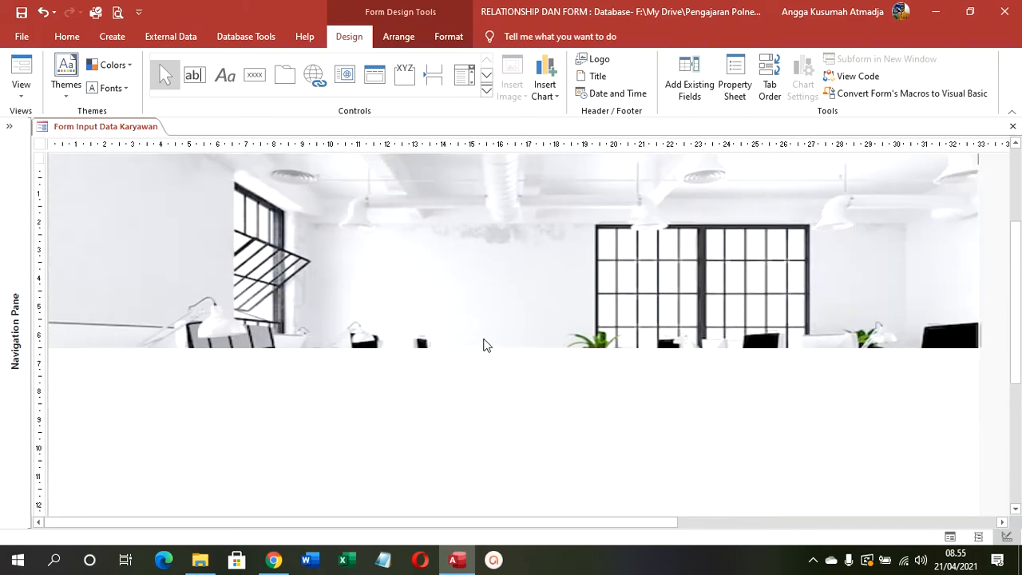
{"action": "left_click_drag", "start_coordinate": [468, 360], "coordinate": [487, 200]}
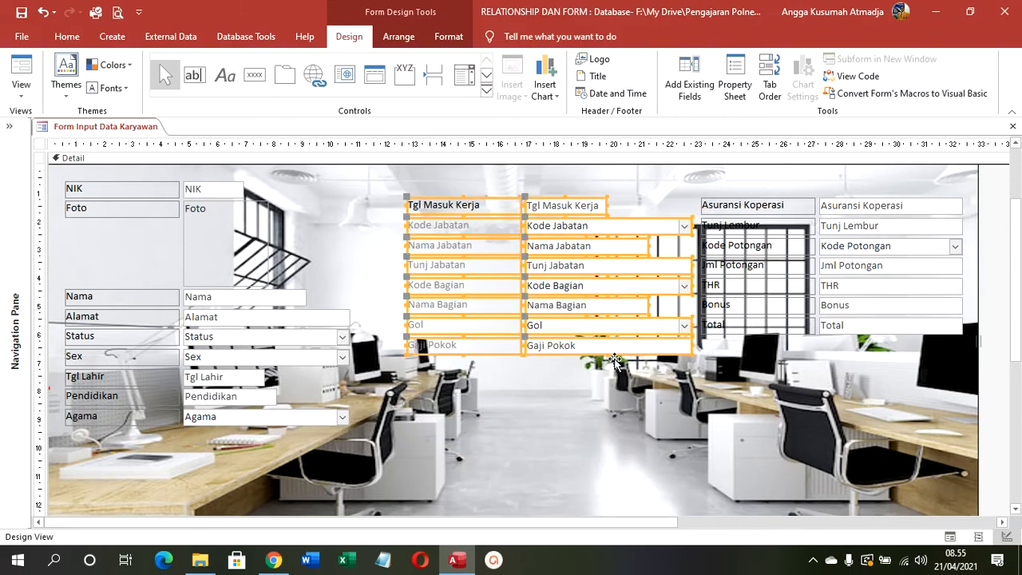
Step: Select only the middle-column labels, Tgl Masuk Kerja to Gaji Pokok, and bring up their font formatting options
{"action": "left_click", "coordinate": [618, 428]}
{"action": "left_click_drag", "start_coordinate": [465, 388], "coordinate": [436, 210]}
{"action": "left_click", "coordinate": [449, 36]}
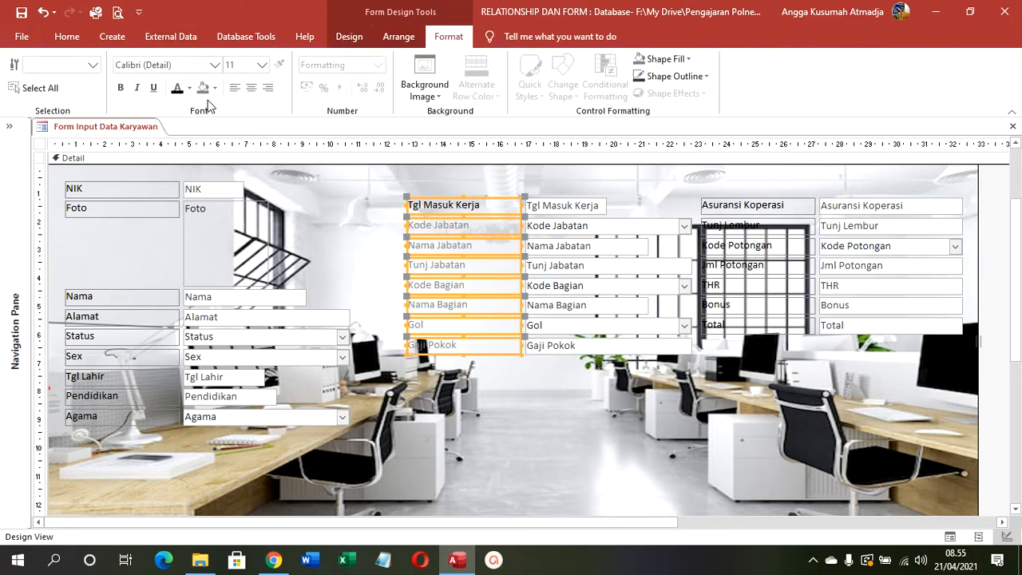
Step: Format the labels in the Tgl Masuk Kerja column as bold black text on a white background
{"action": "left_click", "coordinate": [177, 87]}
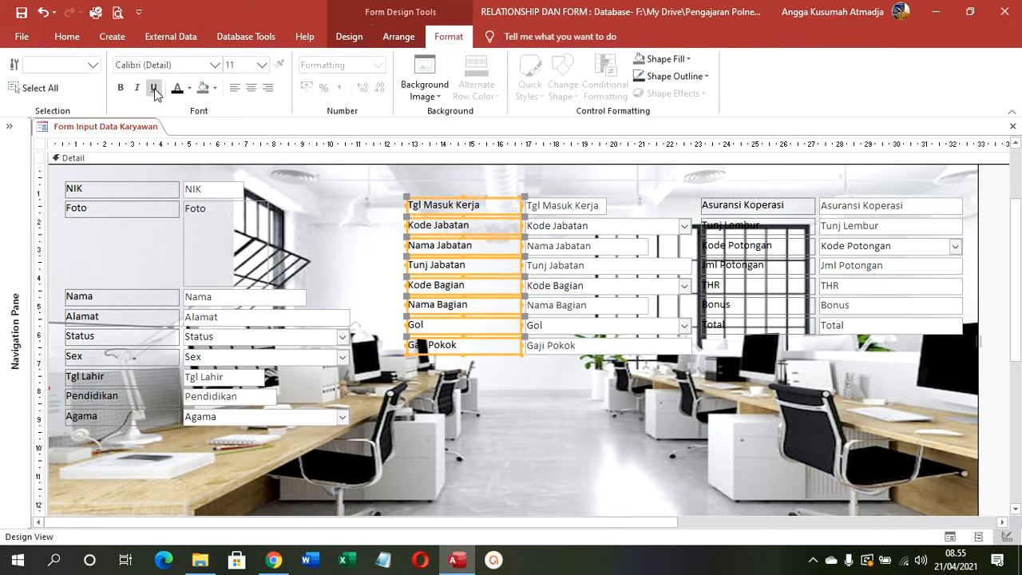
{"action": "left_click", "coordinate": [121, 88]}
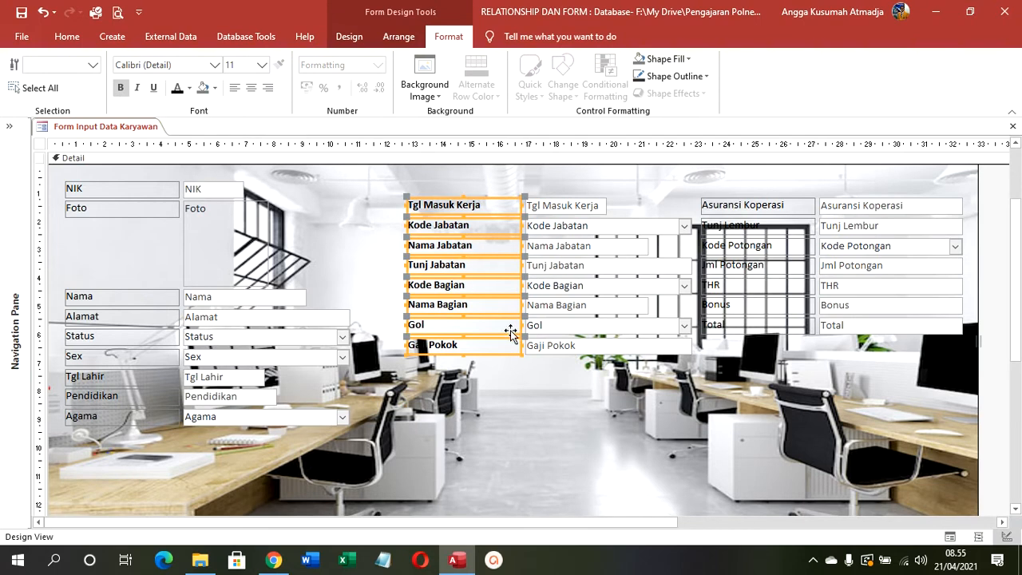
{"action": "left_click", "coordinate": [215, 88]}
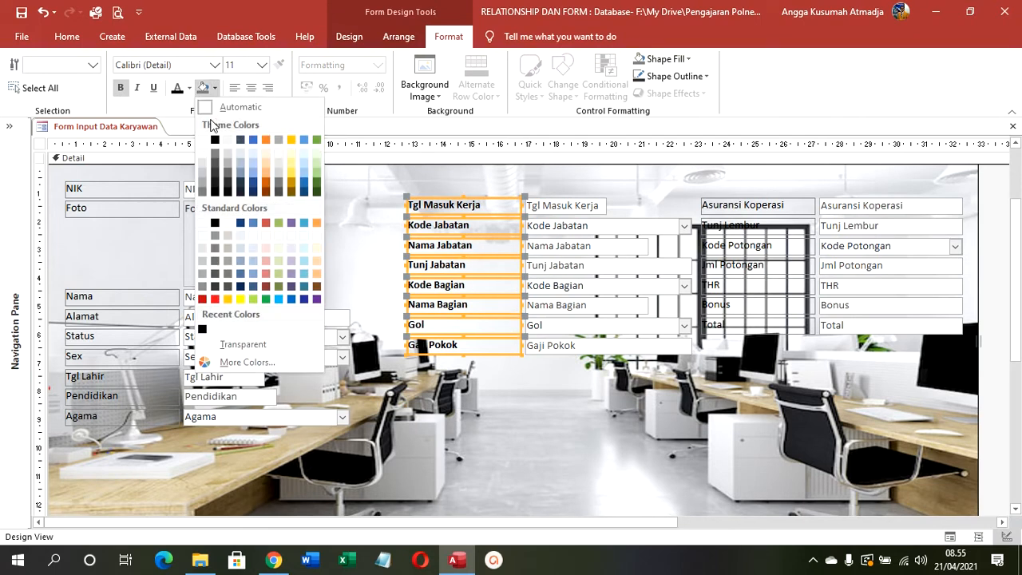
{"action": "left_click", "coordinate": [207, 142]}
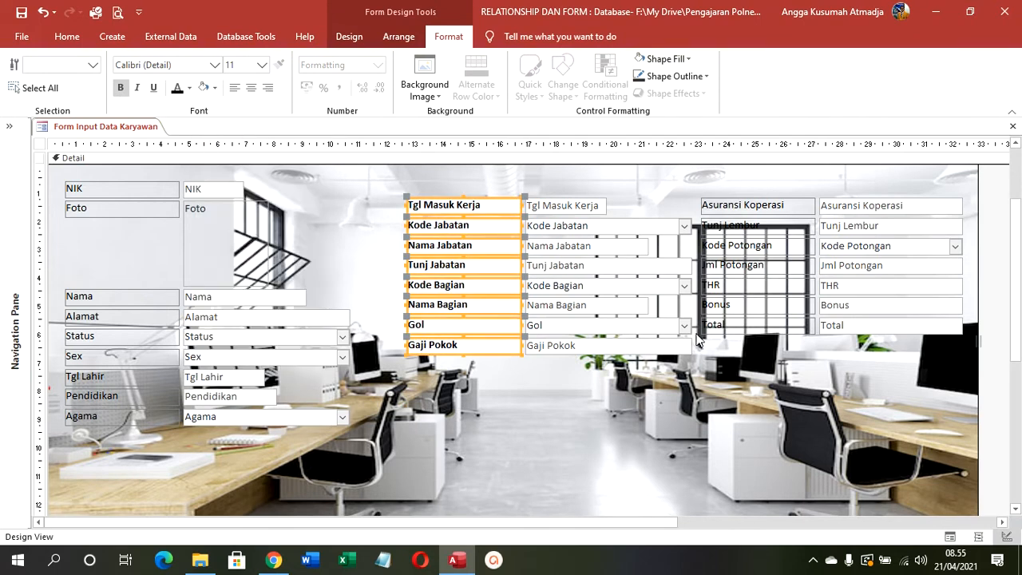
Step: Give the labels in the Asuransi Koperasi and NIK columns bold text and a white background
{"action": "left_click_drag", "start_coordinate": [769, 380], "coordinate": [759, 170]}
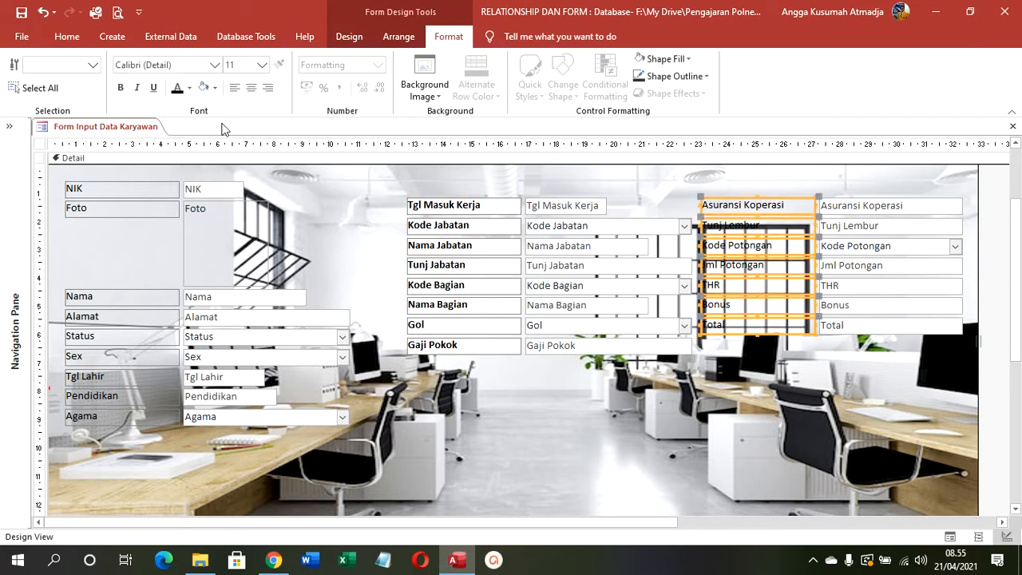
{"action": "left_click", "coordinate": [201, 88]}
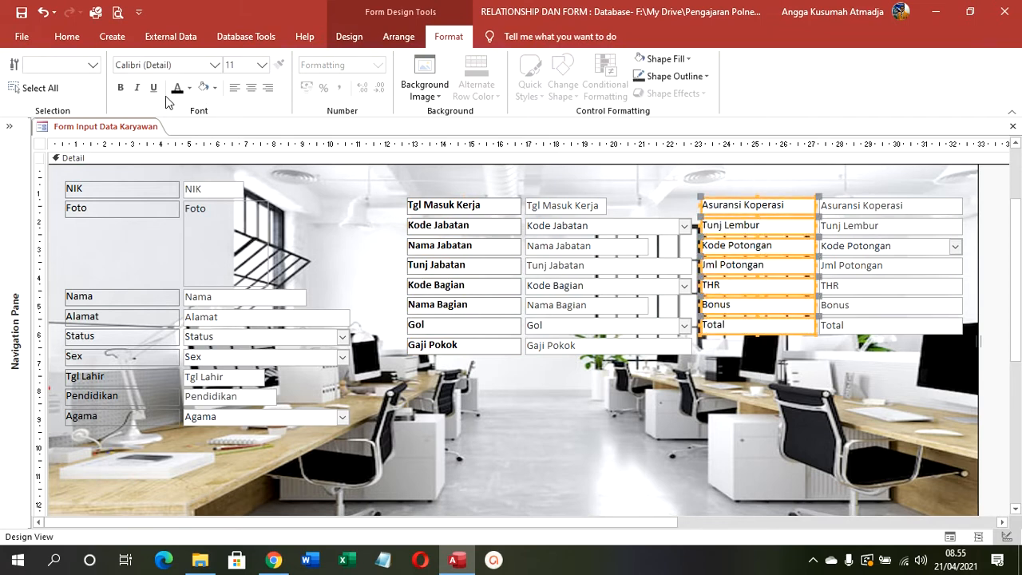
{"action": "left_click", "coordinate": [121, 88]}
{"action": "left_click_drag", "start_coordinate": [152, 467], "coordinate": [147, 179]}
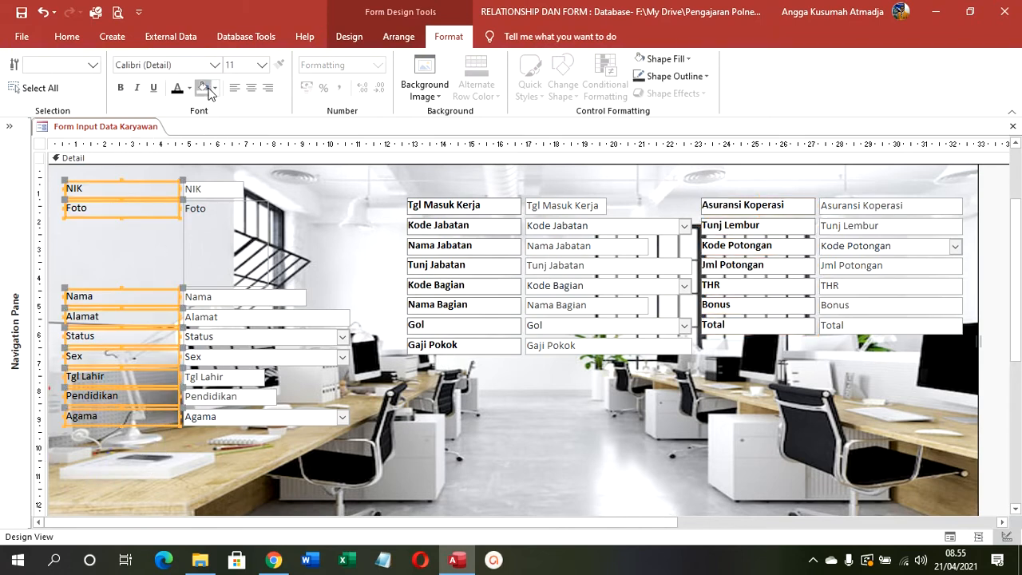
{"action": "left_click", "coordinate": [121, 88]}
Step: Move the Foto field and its label to the empty area below the Gaji Pokok row
{"action": "left_click", "coordinate": [252, 270]}
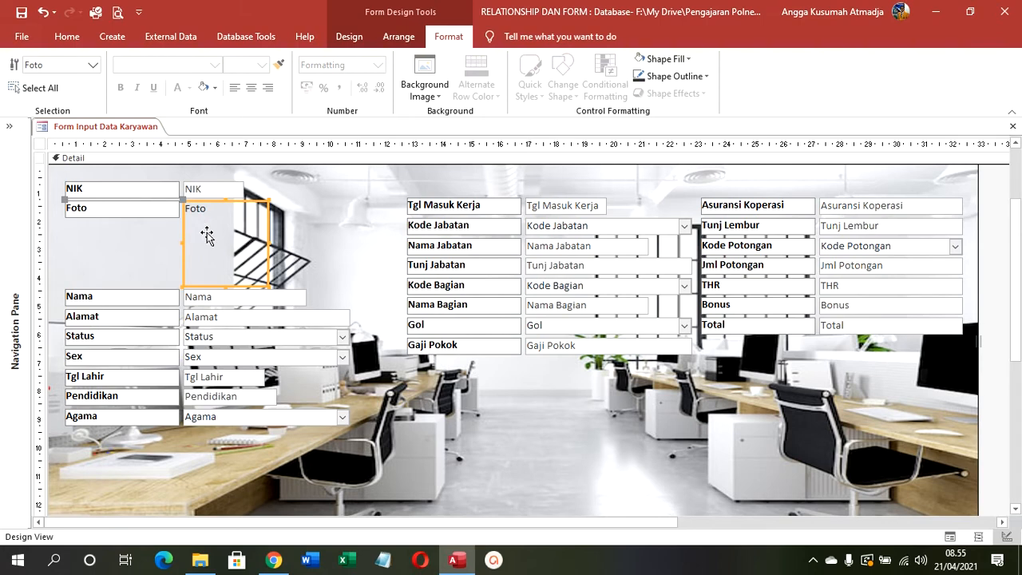
{"action": "left_click", "coordinate": [90, 209]}
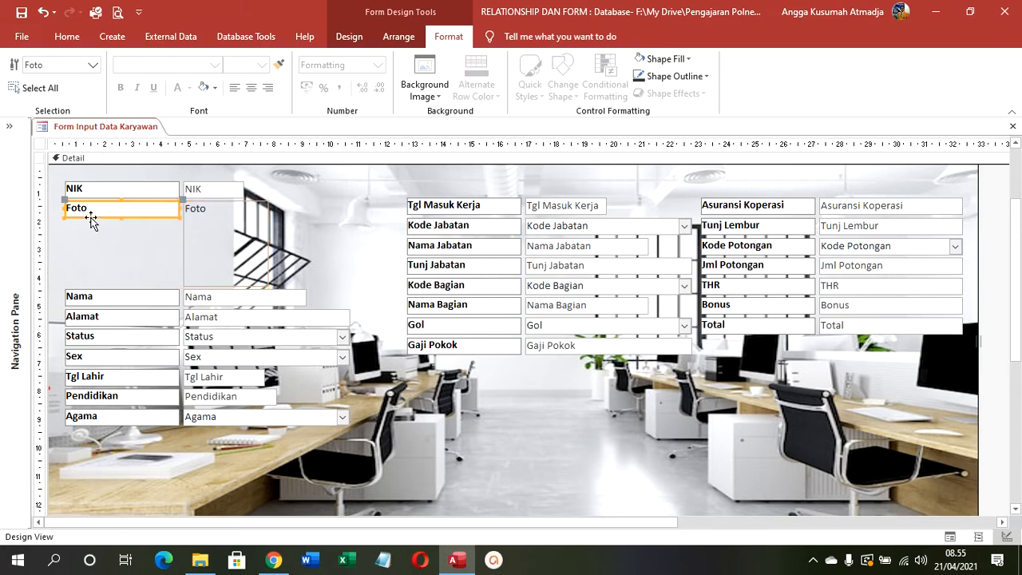
{"action": "left_click", "coordinate": [89, 209]}
{"action": "left_click_drag", "start_coordinate": [190, 242], "coordinate": [586, 424]}
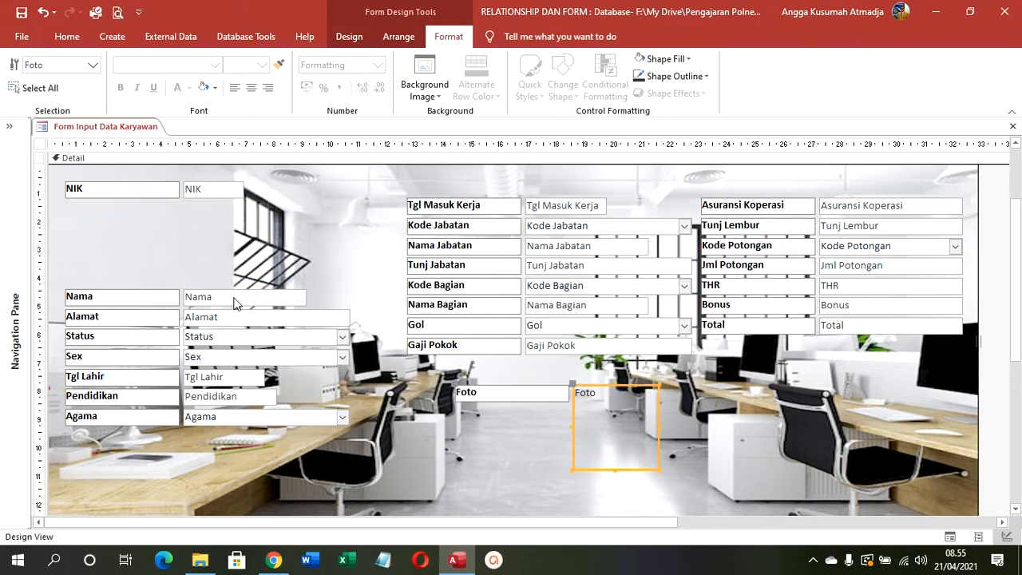
Step: Stack the NIK to Agama fields without a gap, level with the rows of the Tgl Masuk Kerja column
{"action": "left_click_drag", "start_coordinate": [209, 218], "coordinate": [131, 276]}
{"action": "left_click_drag", "start_coordinate": [205, 452], "coordinate": [195, 202]}
{"action": "left_click", "coordinate": [153, 408]}
{"action": "left_click_drag", "start_coordinate": [151, 398], "coordinate": [212, 190]}
Step: Resize the NIK column's labels to fit Pendidikan and narrow the Tgl Masuk Kerja column's labels, keeping free space beside the NIK column for the photo
{"action": "left_click_drag", "start_coordinate": [105, 207], "coordinate": [171, 209]}
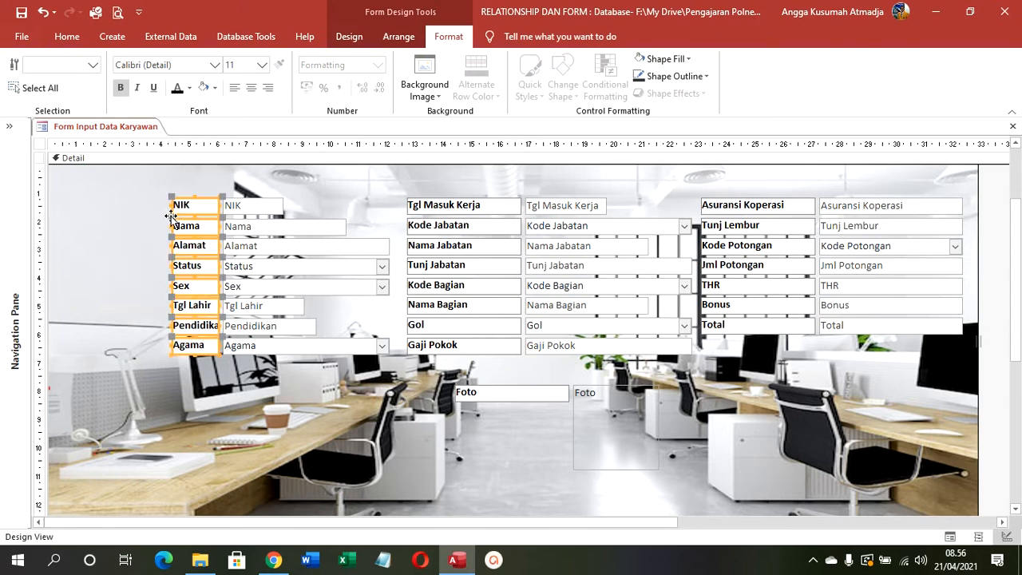
{"action": "left_click_drag", "start_coordinate": [174, 212], "coordinate": [145, 211]}
{"action": "left_click_drag", "start_coordinate": [444, 374], "coordinate": [425, 206]}
{"action": "left_click_drag", "start_coordinate": [330, 397], "coordinate": [182, 211]}
Step: Narrow the labels of the Asuransi Koperasi column and shift the whole column slightly toward the middle column
{"action": "left_click_drag", "start_coordinate": [742, 337], "coordinate": [714, 206]}
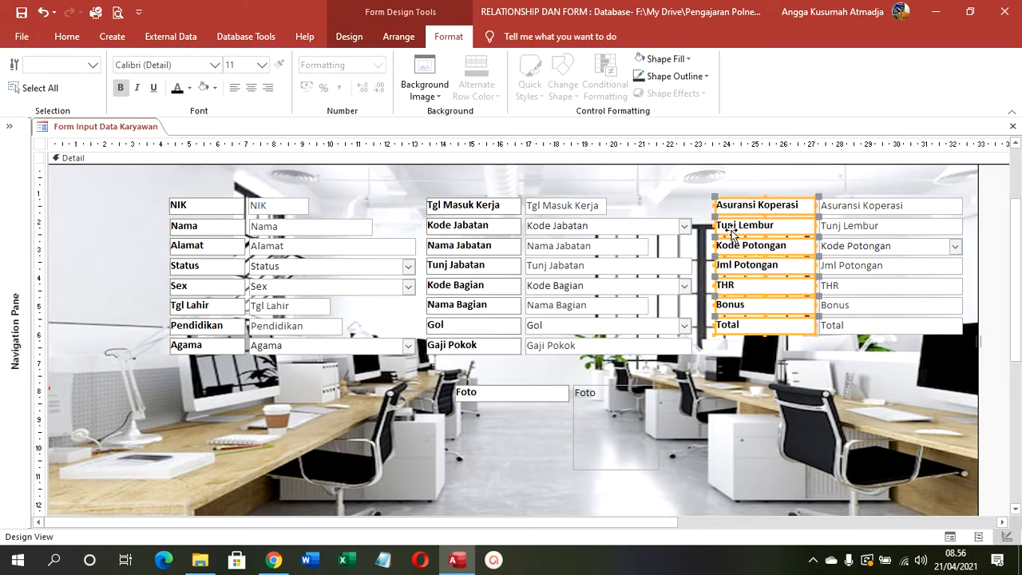
{"action": "left_click_drag", "start_coordinate": [871, 396], "coordinate": [769, 202]}
{"action": "left_click", "coordinate": [828, 349]}
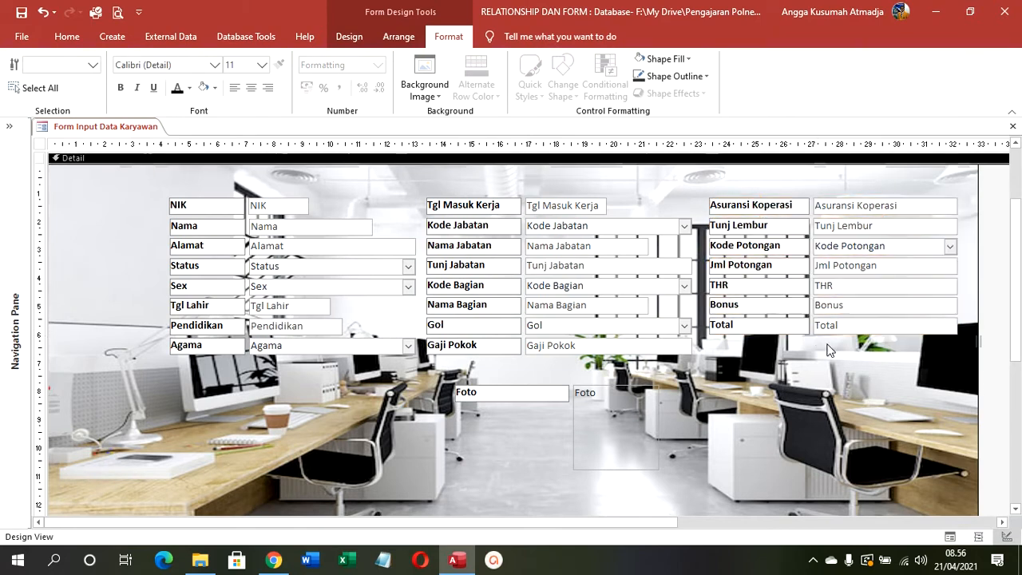
{"action": "left_click_drag", "start_coordinate": [828, 349], "coordinate": [857, 338]}
Step: Place the Foto frame beside the NIK column, enlarge it and align its lower edge with the Agama row
{"action": "left_click_drag", "start_coordinate": [597, 419], "coordinate": [561, 438]}
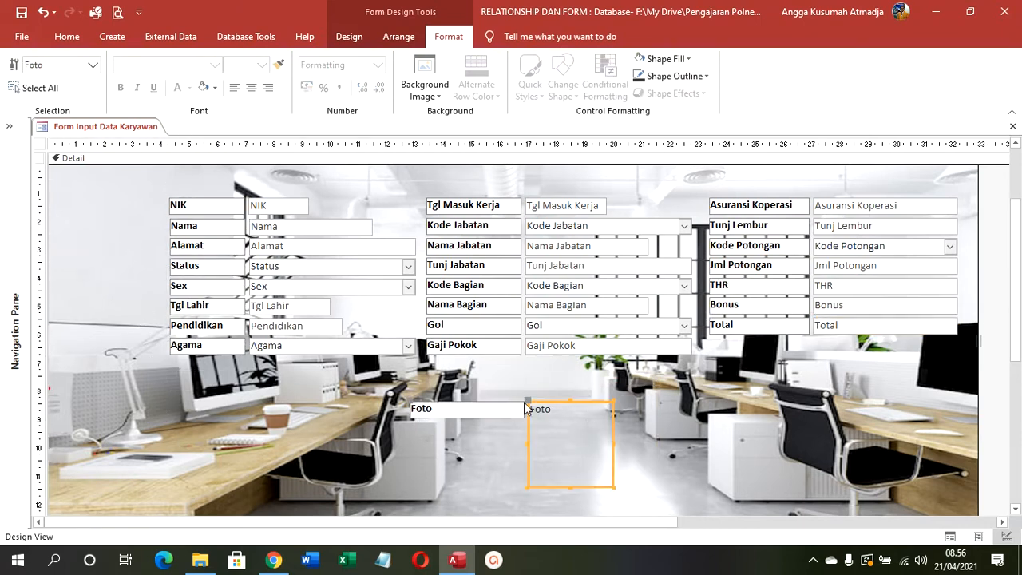
{"action": "left_click_drag", "start_coordinate": [529, 400], "coordinate": [53, 192]}
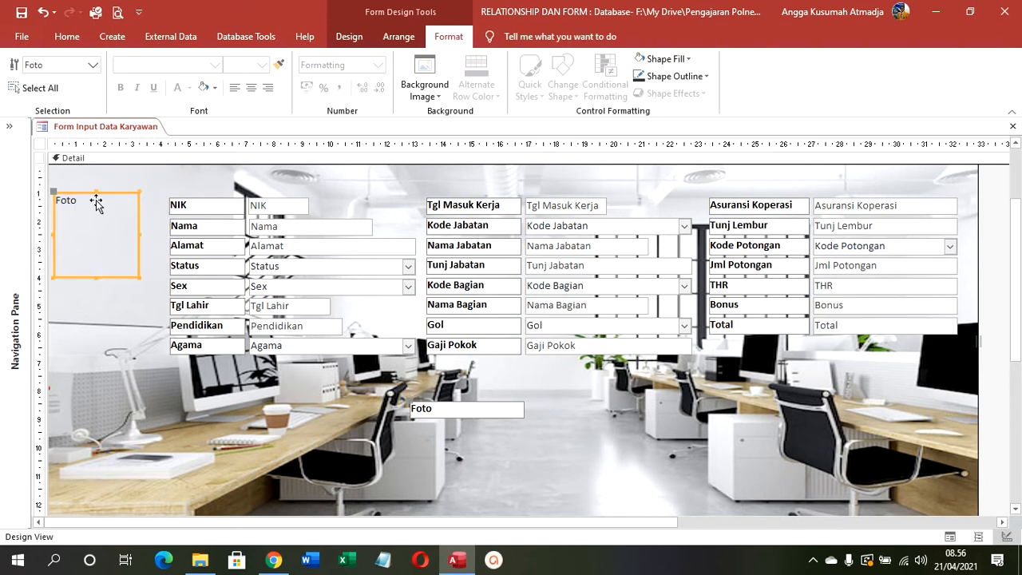
{"action": "left_click_drag", "start_coordinate": [138, 277], "coordinate": [165, 326]}
{"action": "left_click_drag", "start_coordinate": [114, 239], "coordinate": [114, 244]}
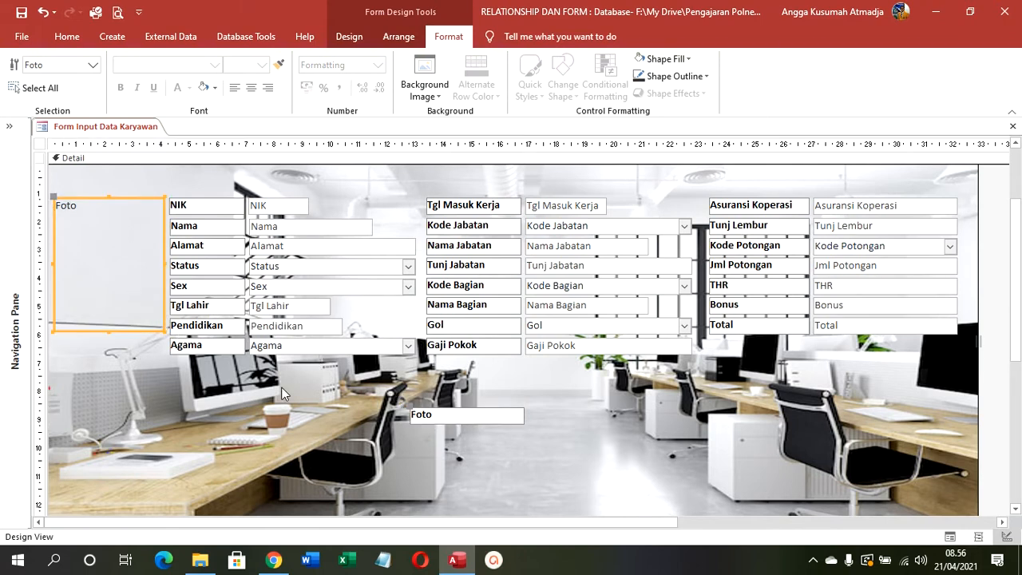
{"action": "left_click_drag", "start_coordinate": [148, 314], "coordinate": [155, 336]}
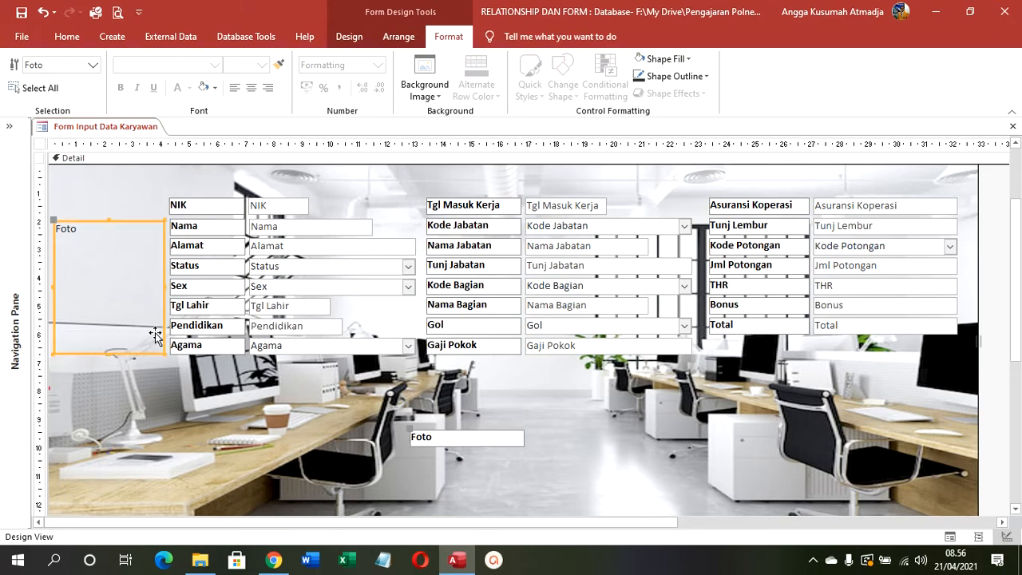
Step: Place the Foto label directly above the photo frame and shorten it to fit its text
{"action": "left_click_drag", "start_coordinate": [407, 433], "coordinate": [53, 200]}
{"action": "left_click", "coordinate": [162, 212]}
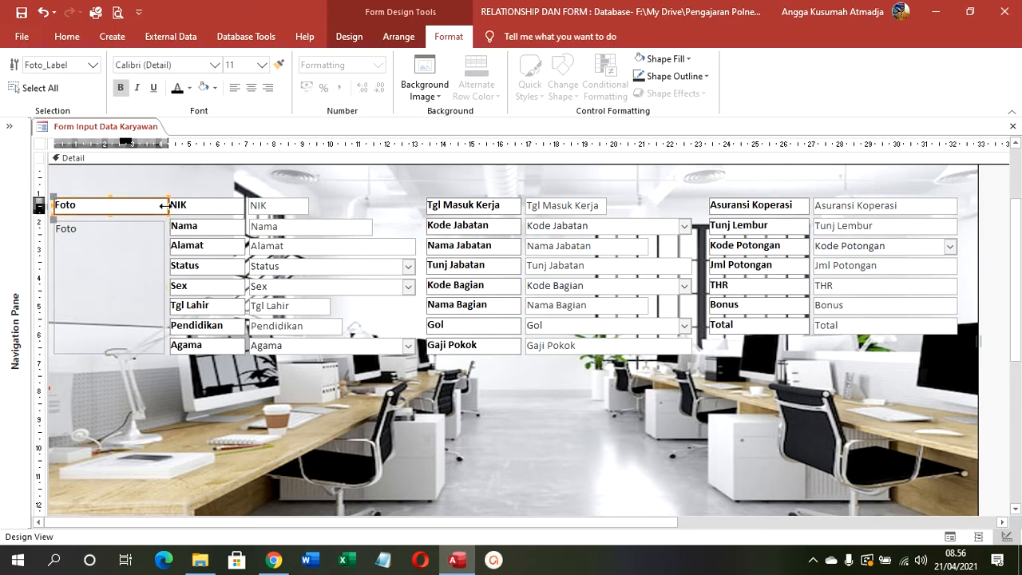
{"action": "left_click_drag", "start_coordinate": [166, 206], "coordinate": [89, 202]}
Step: Fill the Foto frame with a light solid background colour
{"action": "left_click", "coordinate": [111, 268]}
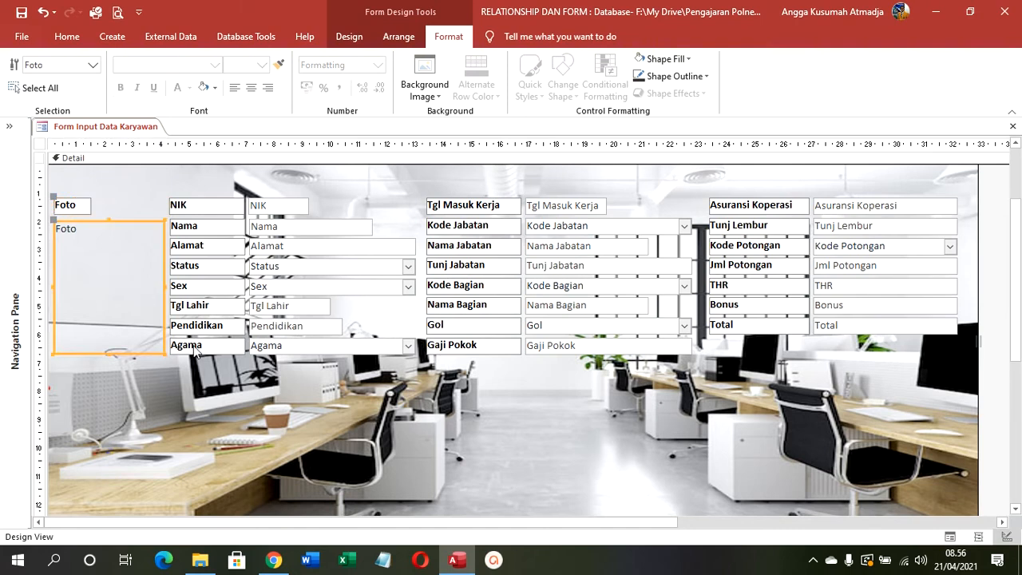
{"action": "left_click", "coordinate": [214, 88]}
{"action": "left_click", "coordinate": [225, 141]}
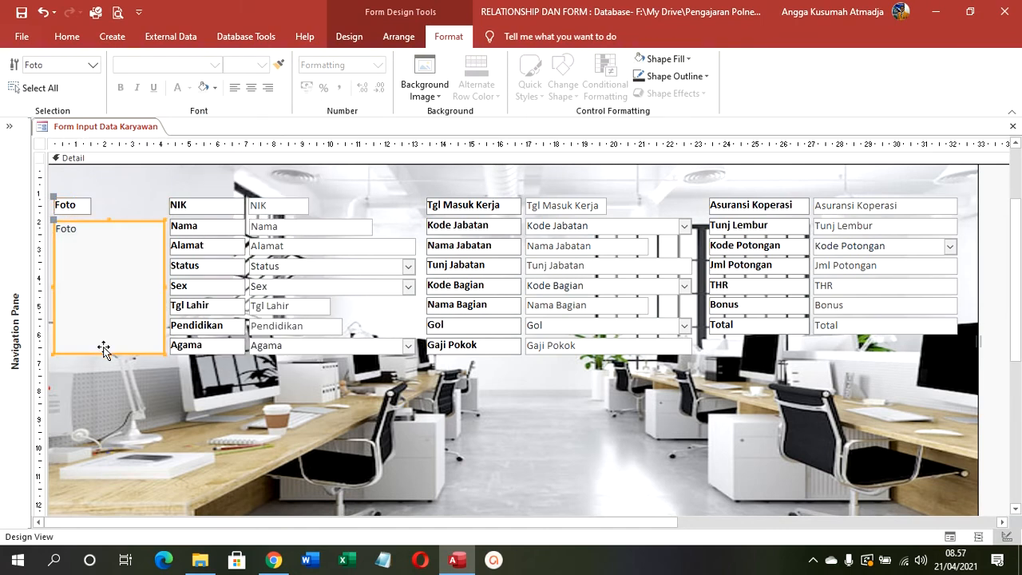
{"action": "left_click", "coordinate": [268, 457]}
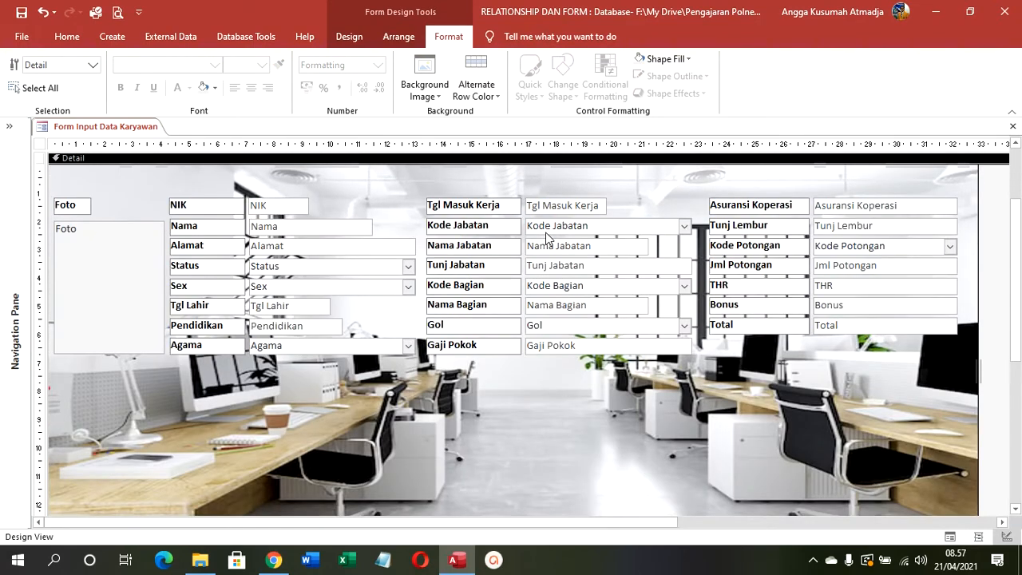
Step: Add a command button below the Agama row that runs the Record Operations action Add New Record
{"action": "left_click", "coordinate": [342, 34]}
{"action": "left_click", "coordinate": [254, 75]}
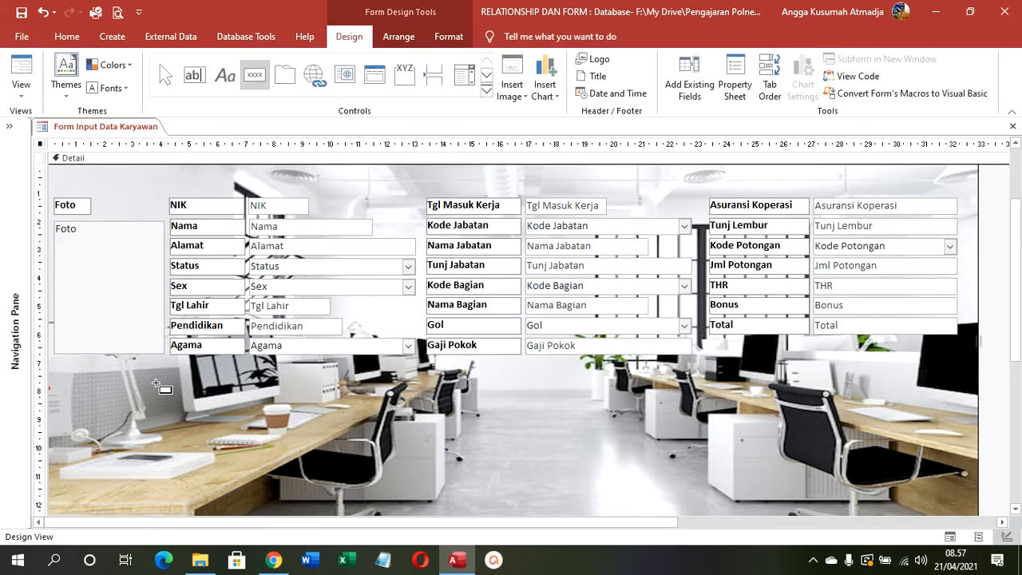
{"action": "left_click", "coordinate": [156, 382]}
{"action": "left_click", "coordinate": [482, 218]}
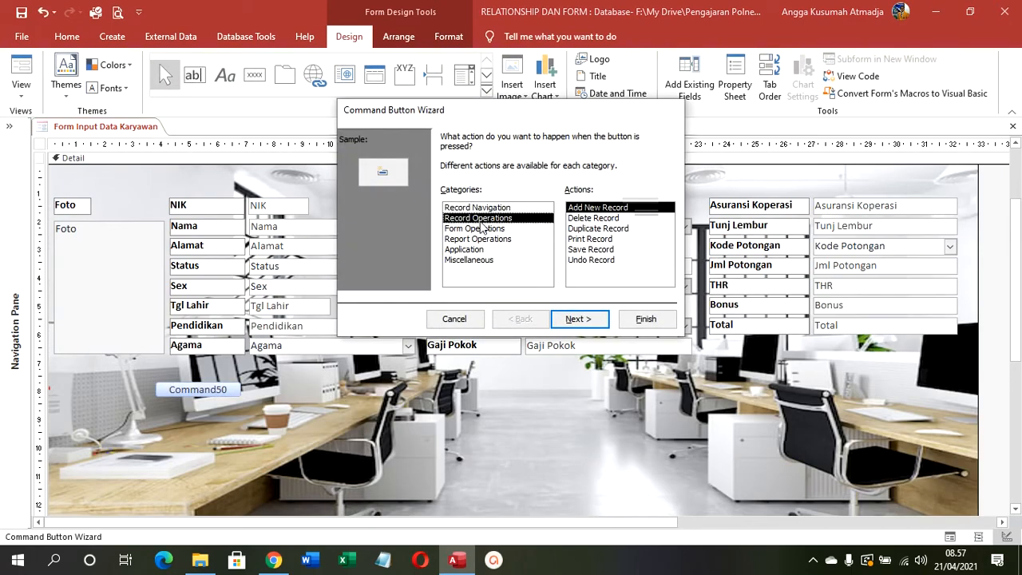
{"action": "left_click", "coordinate": [645, 318]}
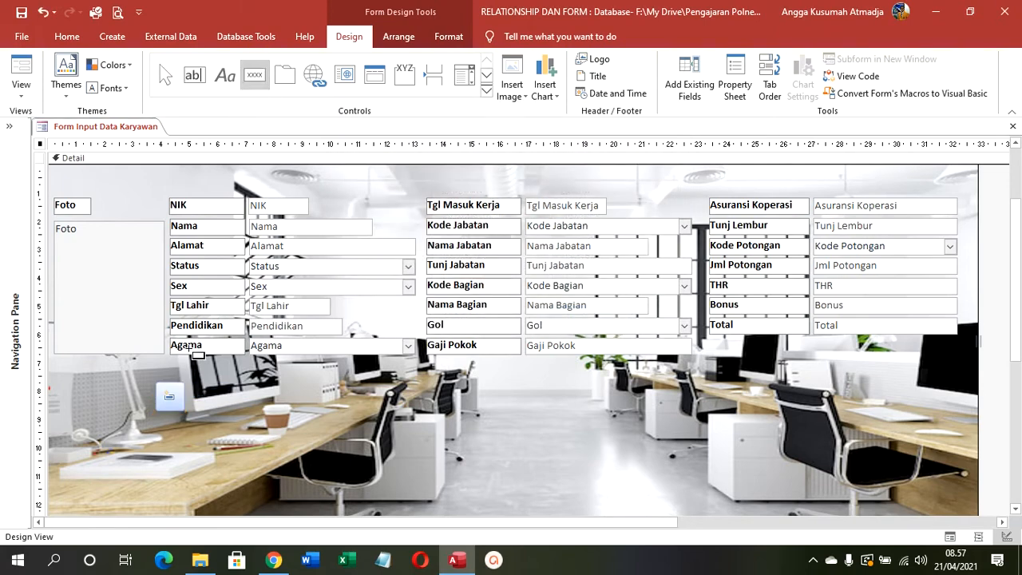
Step: Add a command button beside the Add New Record button that runs the Record Operations action Save Record
{"action": "left_click", "coordinate": [190, 384]}
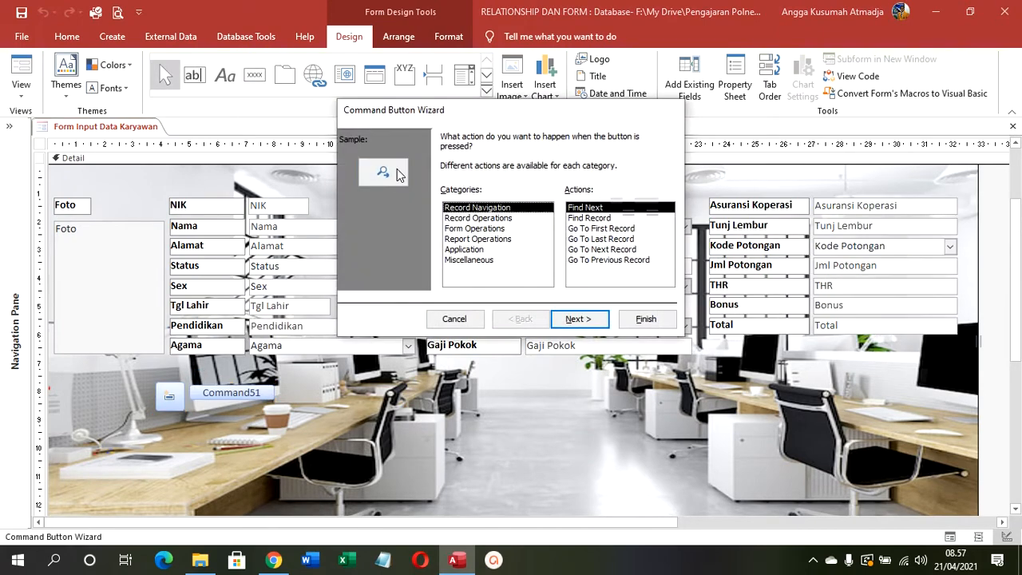
{"action": "left_click", "coordinate": [497, 218]}
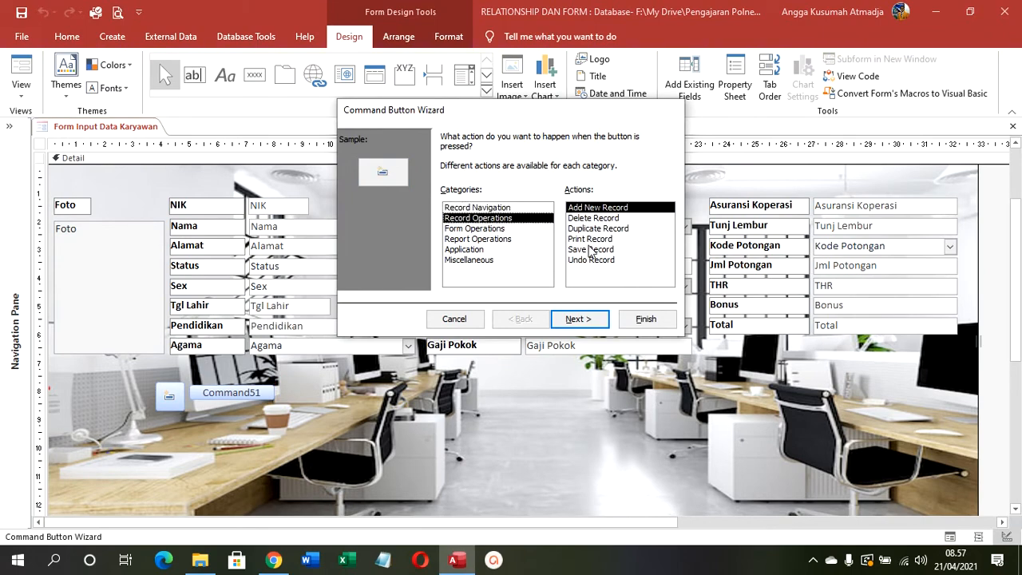
{"action": "left_click", "coordinate": [590, 249]}
{"action": "left_click", "coordinate": [646, 319]}
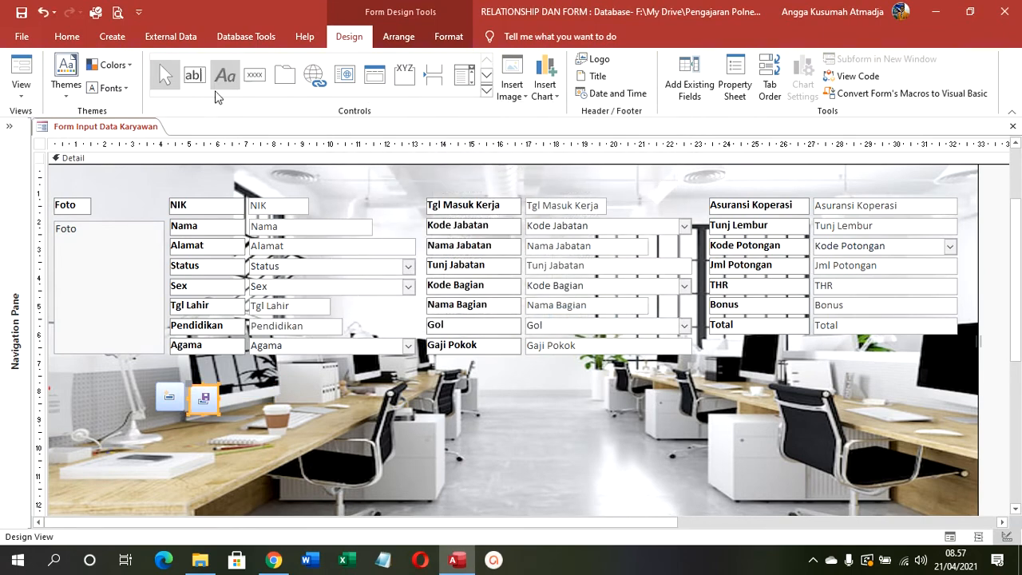
Step: Add a command button beside the Save Record button that runs the Record Operations action Delete Record
{"action": "left_click", "coordinate": [255, 74]}
{"action": "left_click", "coordinate": [228, 387]}
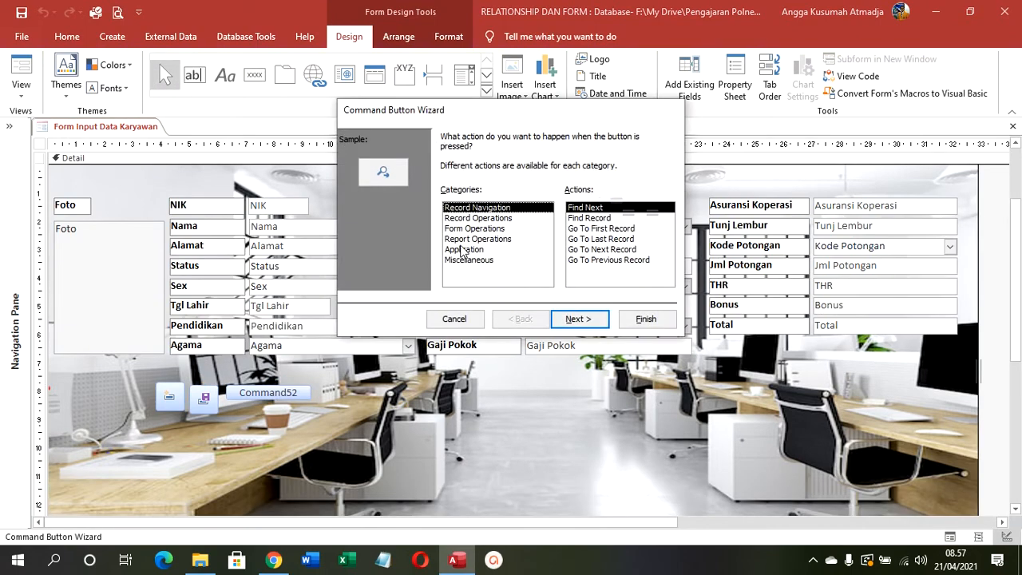
{"action": "left_click", "coordinate": [473, 218]}
{"action": "left_click", "coordinate": [592, 218]}
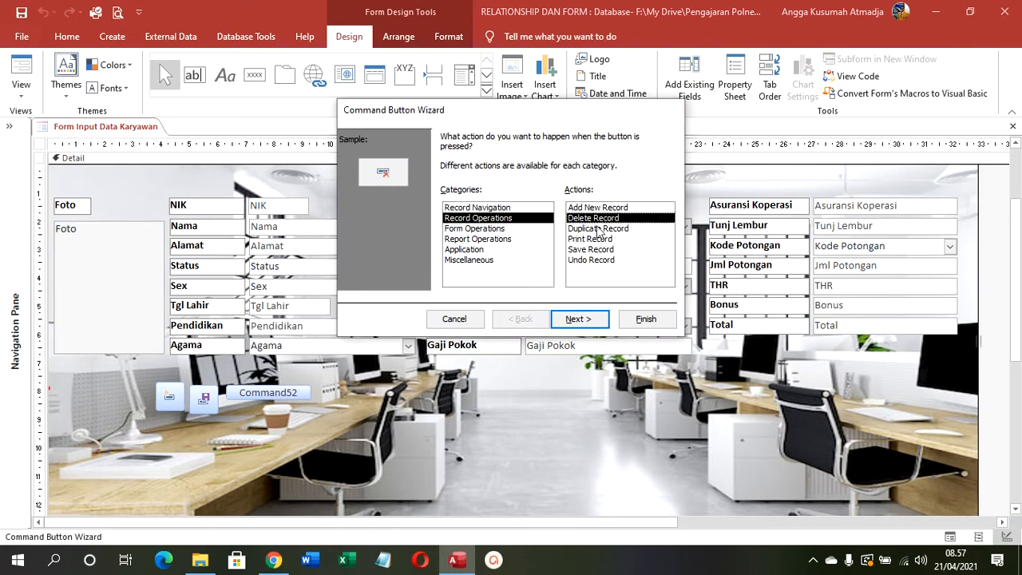
{"action": "left_click", "coordinate": [645, 319]}
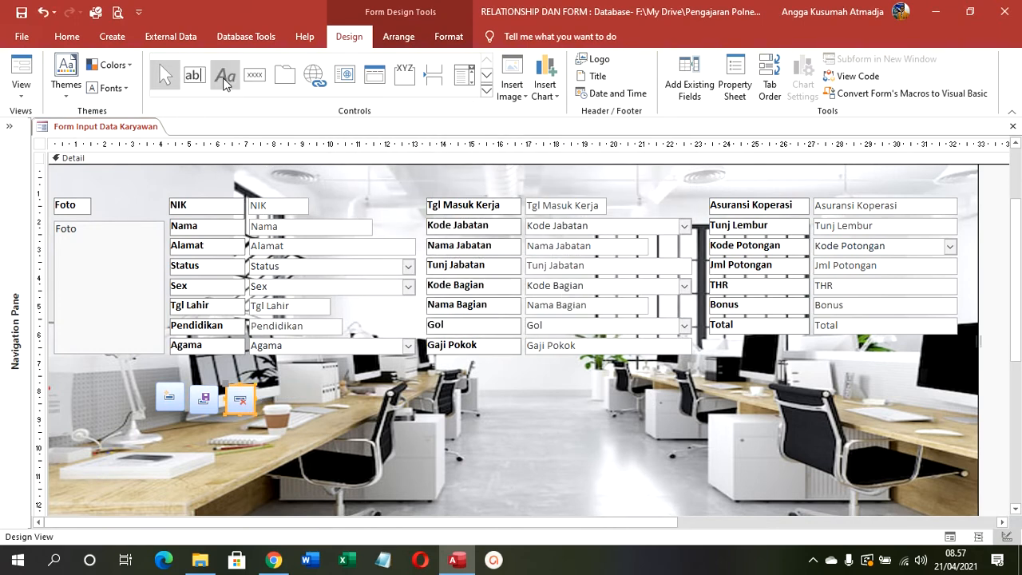
Step: Add a command button beside the Delete Record button that runs the Record Operations action Undo Record
{"action": "left_click", "coordinate": [255, 75]}
{"action": "left_click", "coordinate": [262, 386]}
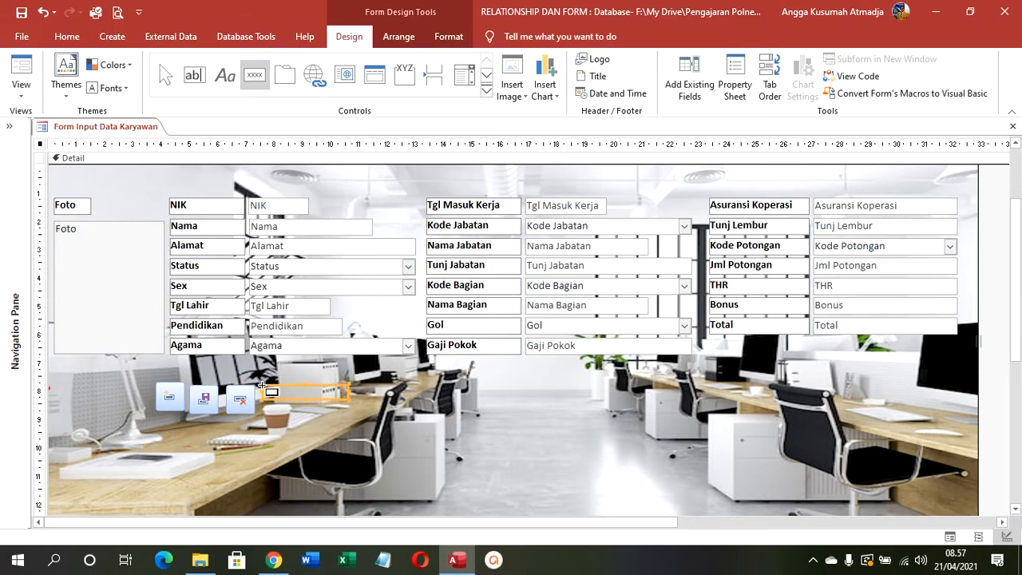
{"action": "left_click", "coordinate": [517, 220]}
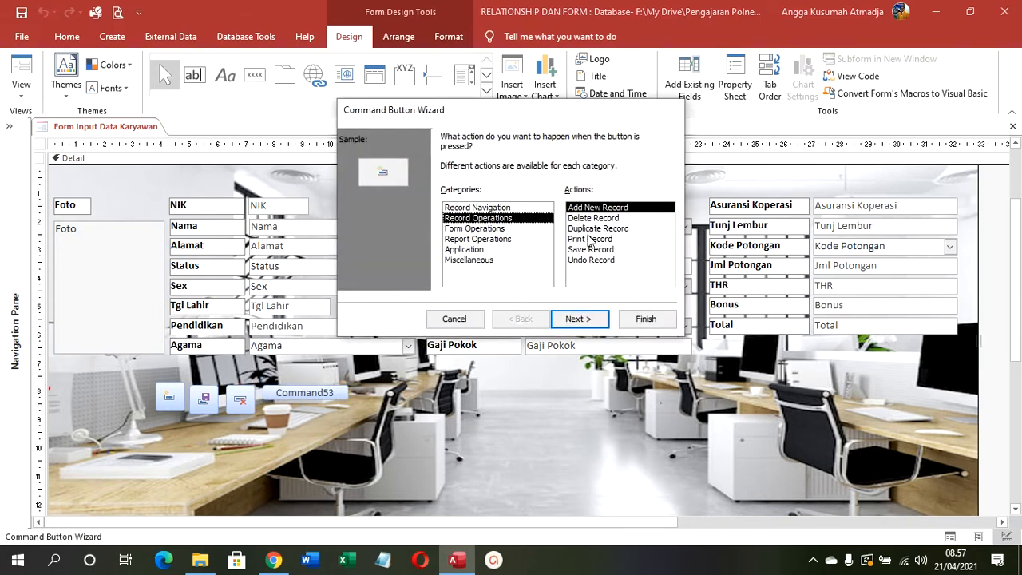
{"action": "left_click", "coordinate": [592, 259]}
{"action": "left_click", "coordinate": [645, 319]}
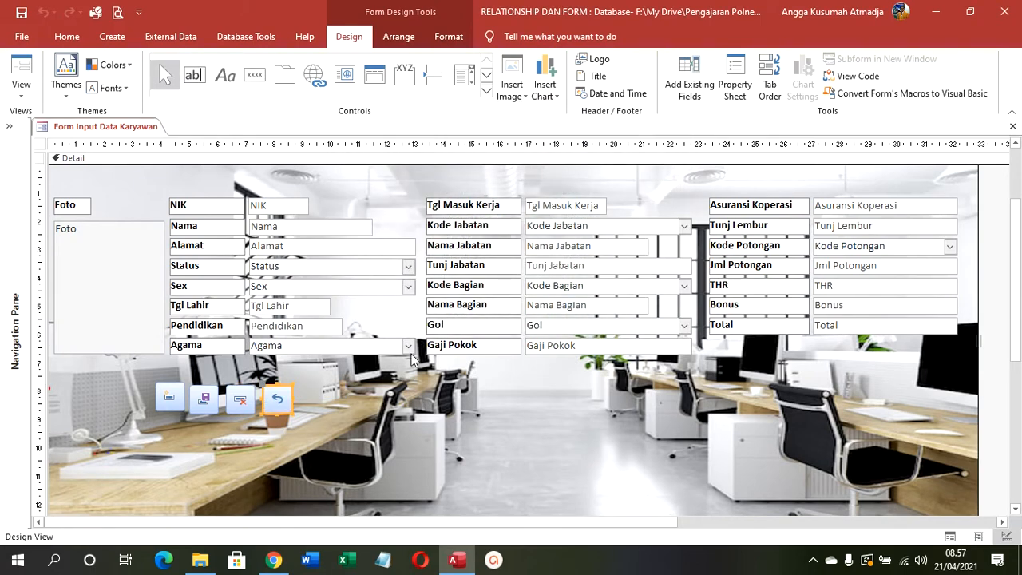
Step: Add a command button beside the Undo Record button that runs the Form Operations action Close Form
{"action": "left_click", "coordinate": [255, 74]}
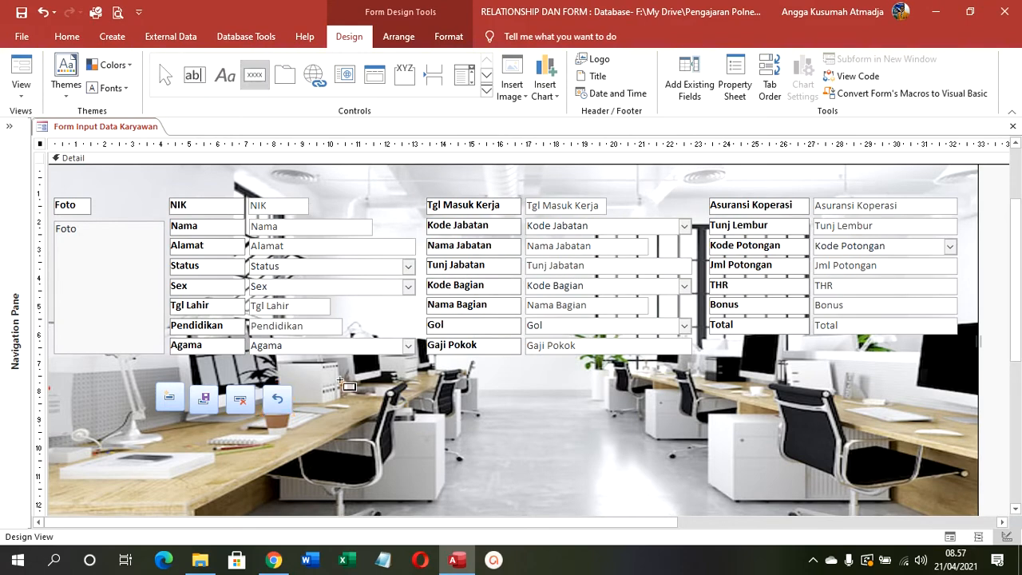
{"action": "left_click", "coordinate": [306, 387]}
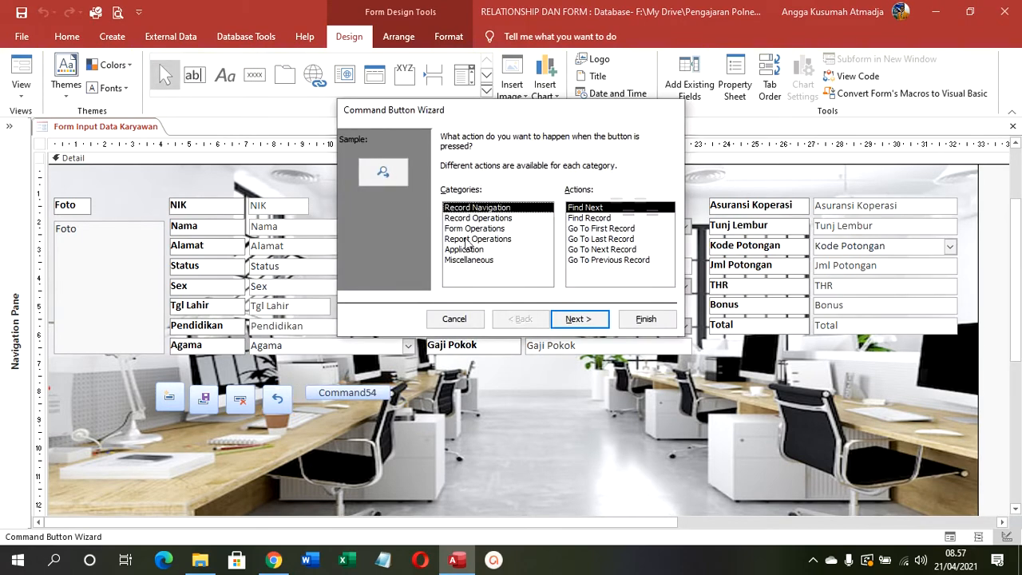
{"action": "left_click", "coordinate": [476, 229]}
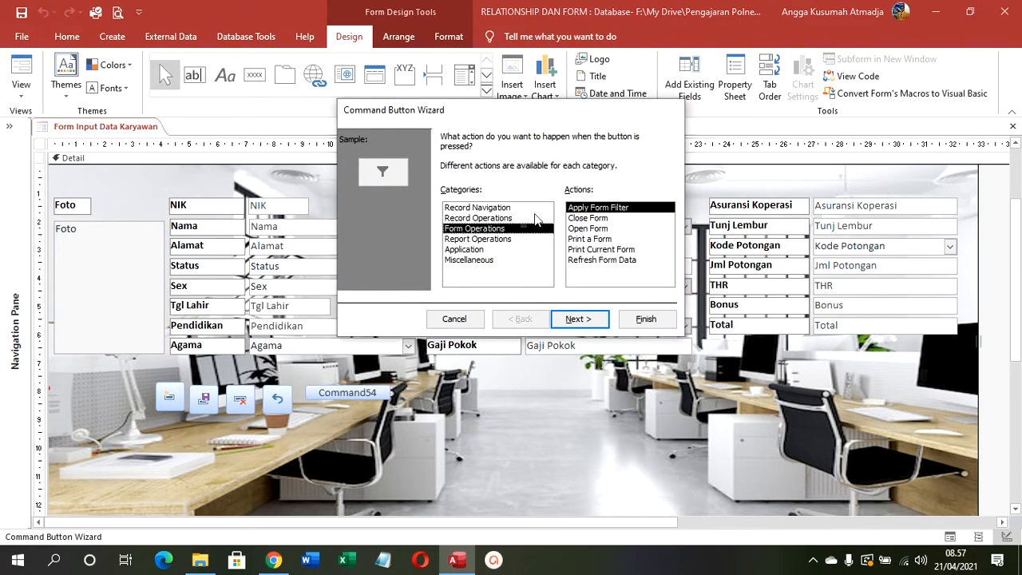
{"action": "left_click", "coordinate": [601, 219]}
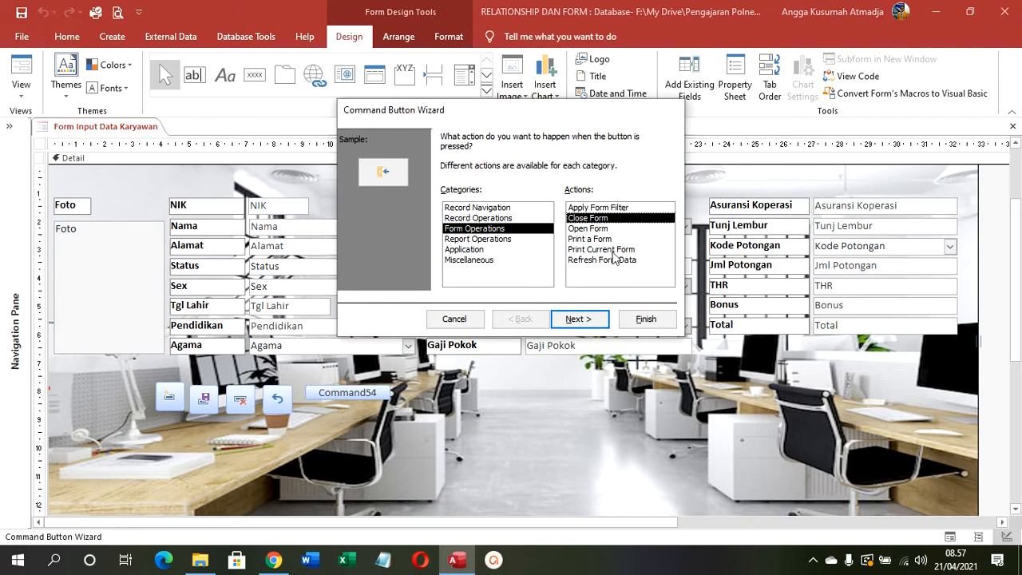
{"action": "left_click", "coordinate": [629, 321]}
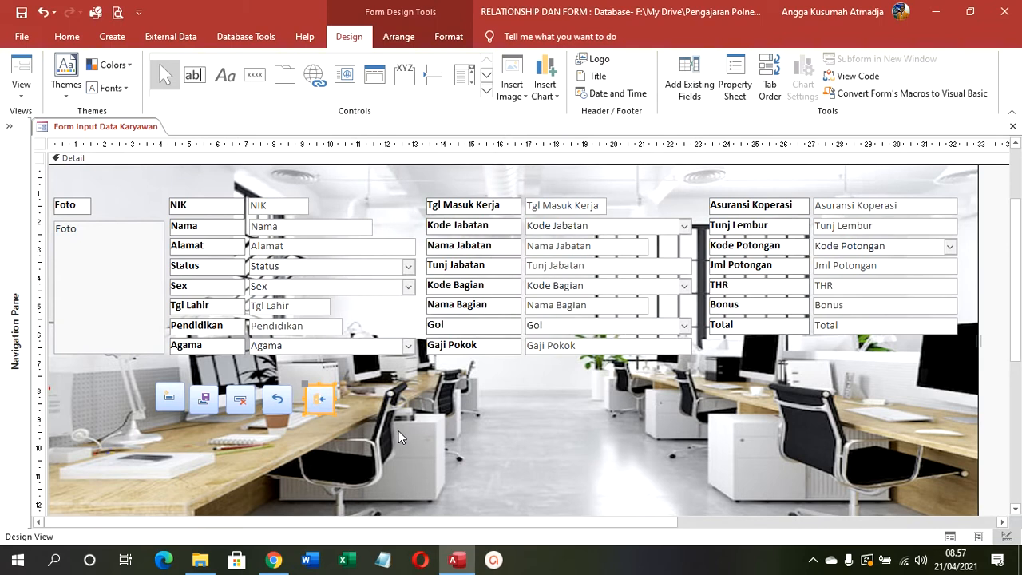
Step: Arrange the five command buttons in one aligned, evenly spaced row just below the Agama field
{"action": "left_click", "coordinate": [222, 459]}
{"action": "left_click_drag", "start_coordinate": [170, 404], "coordinate": [266, 385]}
{"action": "left_click", "coordinate": [301, 390]}
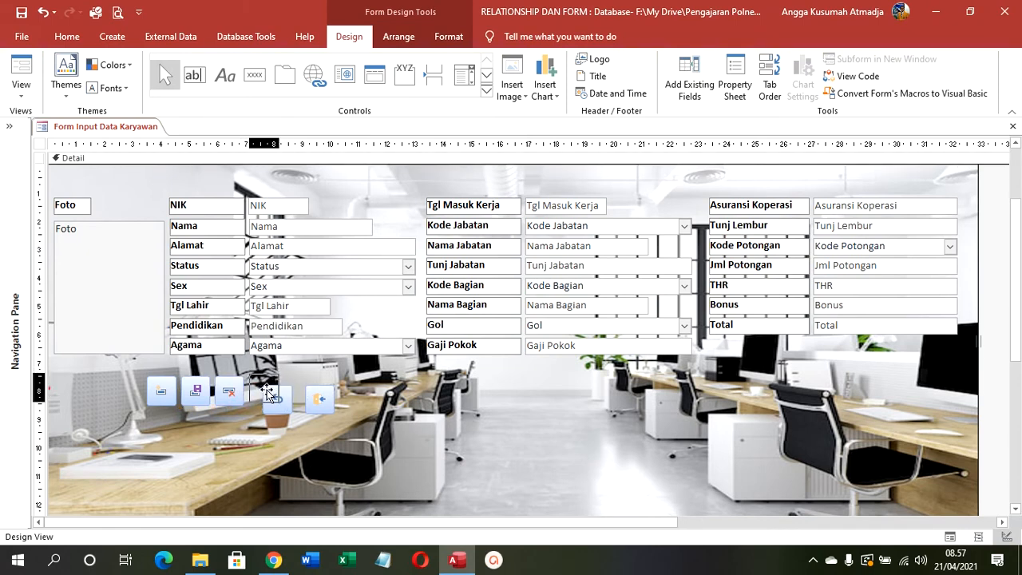
{"action": "left_click_drag", "start_coordinate": [269, 396], "coordinate": [295, 389]}
{"action": "left_click", "coordinate": [337, 409]}
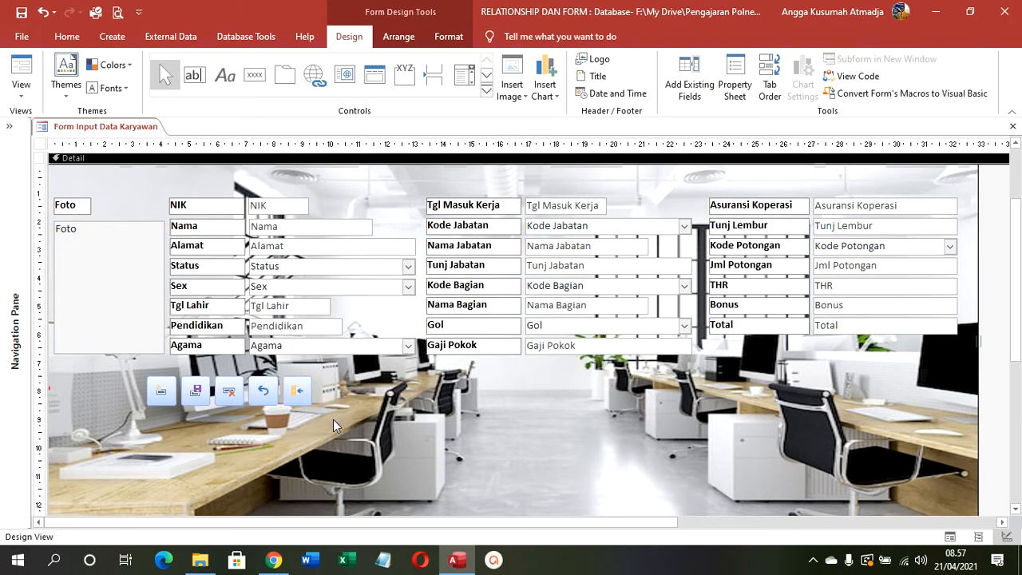
Step: Draw an empty option group frame about 9.6 cm wide and 1.7 cm high below Gaji Pokok, skip its wizard and remove its label
{"action": "left_click", "coordinate": [404, 75]}
{"action": "mouse_move", "coordinate": [370, 390]}
{"action": "left_mouse_down"}
{"action": "mouse_move", "coordinate": [413, 409]}
{"action": "mouse_move", "coordinate": [617, 411]}
{"action": "mouse_move", "coordinate": [643, 438]}
{"action": "left_mouse_up"}
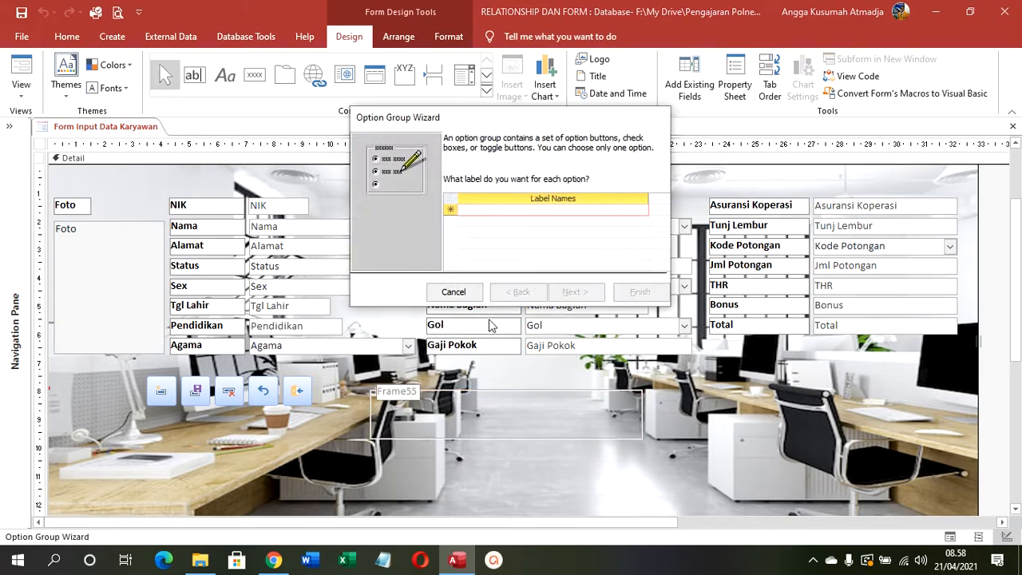
{"action": "left_click", "coordinate": [456, 292]}
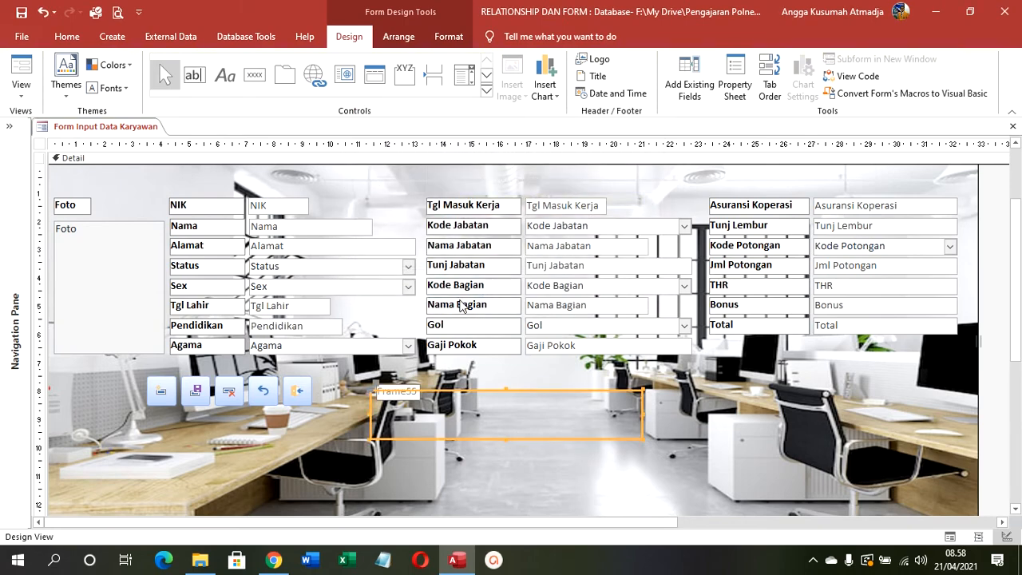
{"action": "left_click", "coordinate": [423, 392]}
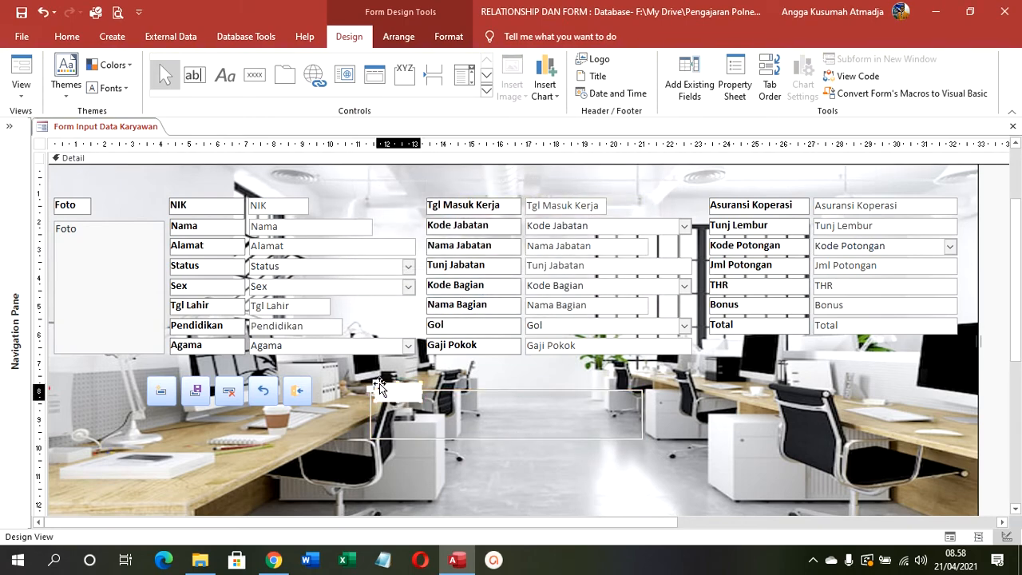
{"action": "left_click_drag", "start_coordinate": [380, 388], "coordinate": [387, 371]}
{"action": "right_click", "coordinate": [387, 372]}
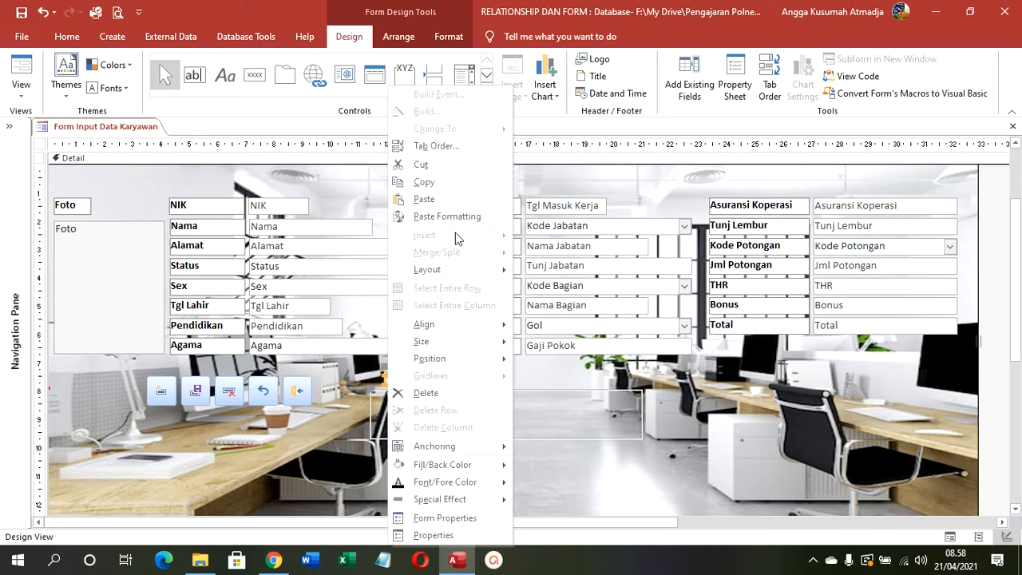
{"action": "left_click", "coordinate": [435, 164]}
Step: Move the five command buttons together into the option group frame, roughly centred
{"action": "left_click", "coordinate": [427, 390]}
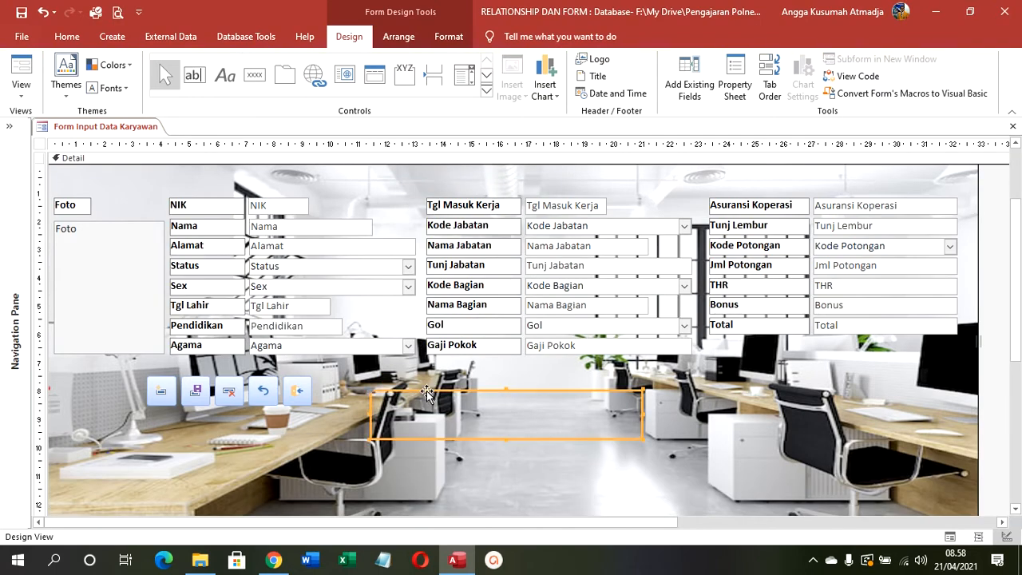
{"action": "left_click_drag", "start_coordinate": [311, 408], "coordinate": [422, 413]}
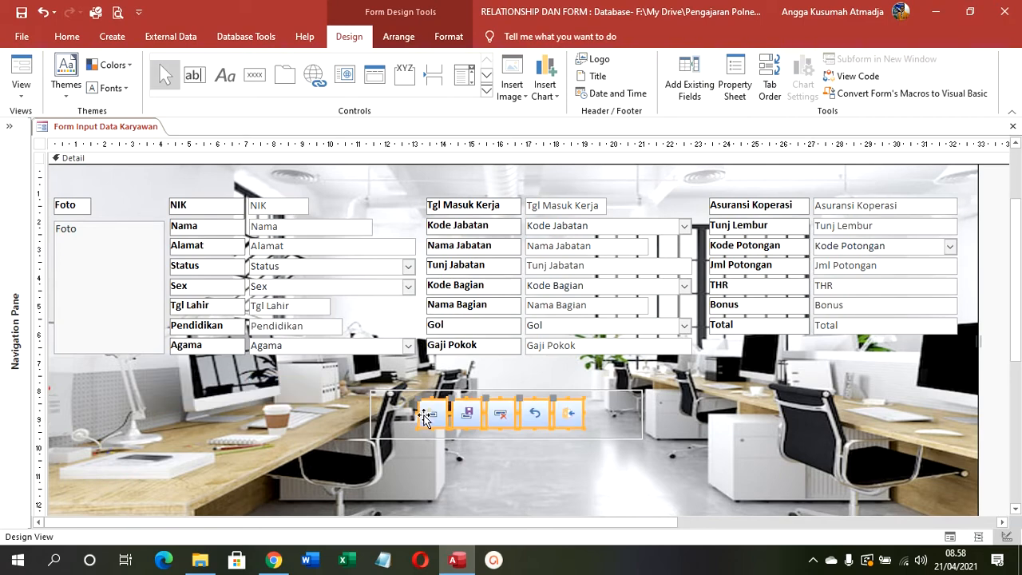
{"action": "left_click", "coordinate": [500, 464]}
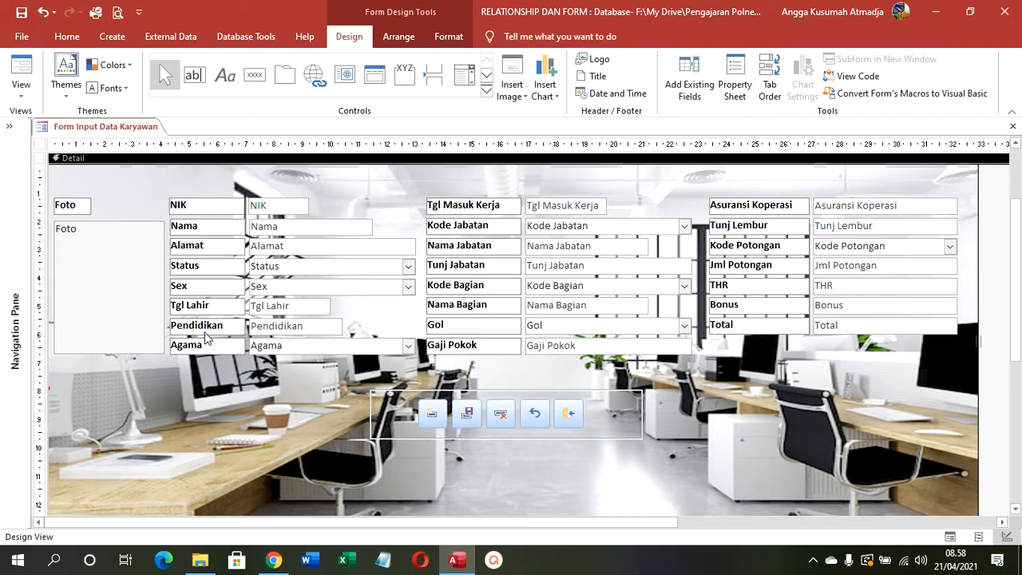
Step: Switch to Form View, try the Add New Record button, check the previous record's NIK and start a new blank record
{"action": "left_click", "coordinate": [21, 76]}
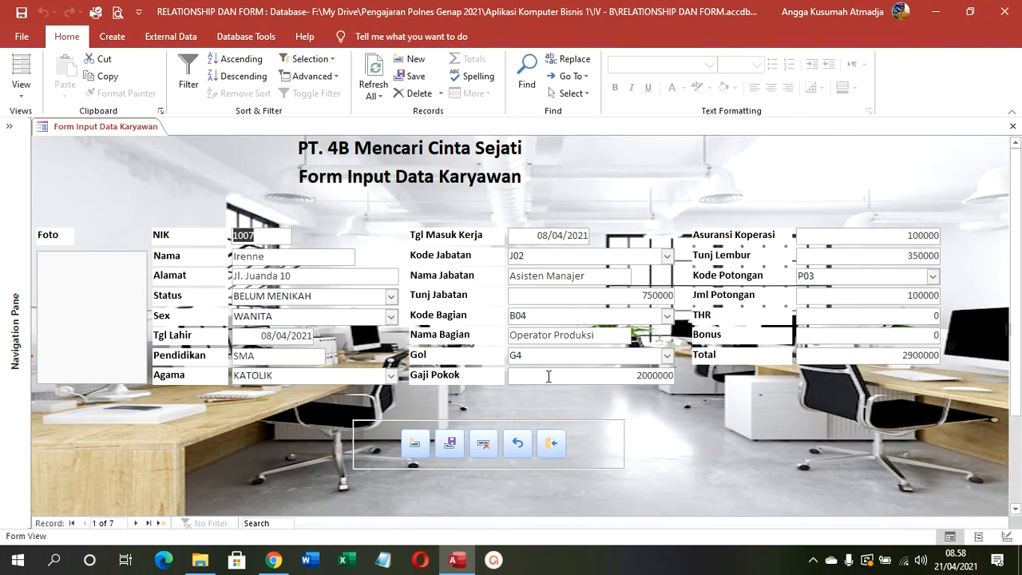
{"action": "left_click", "coordinate": [419, 449]}
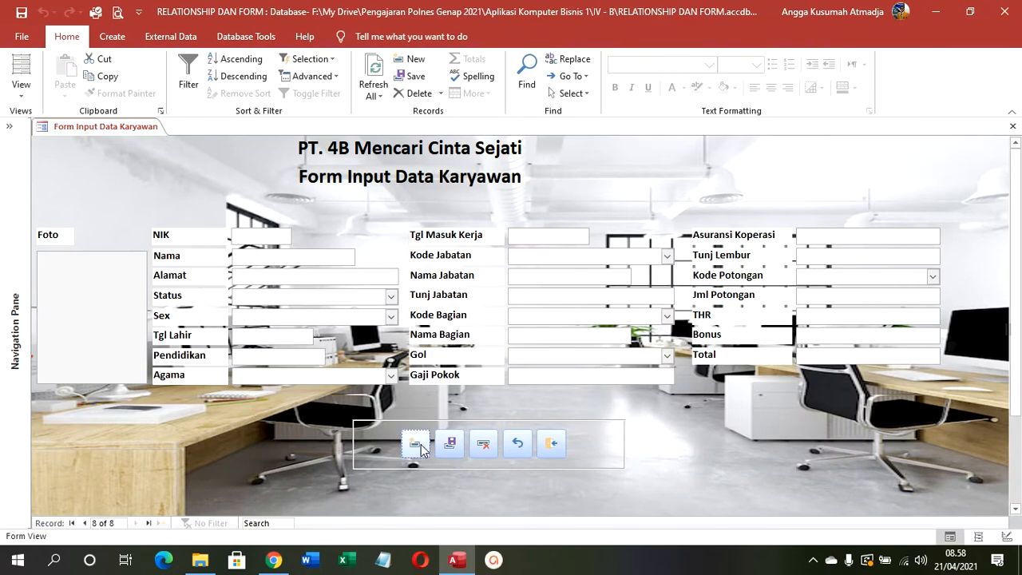
{"action": "left_click", "coordinate": [261, 241]}
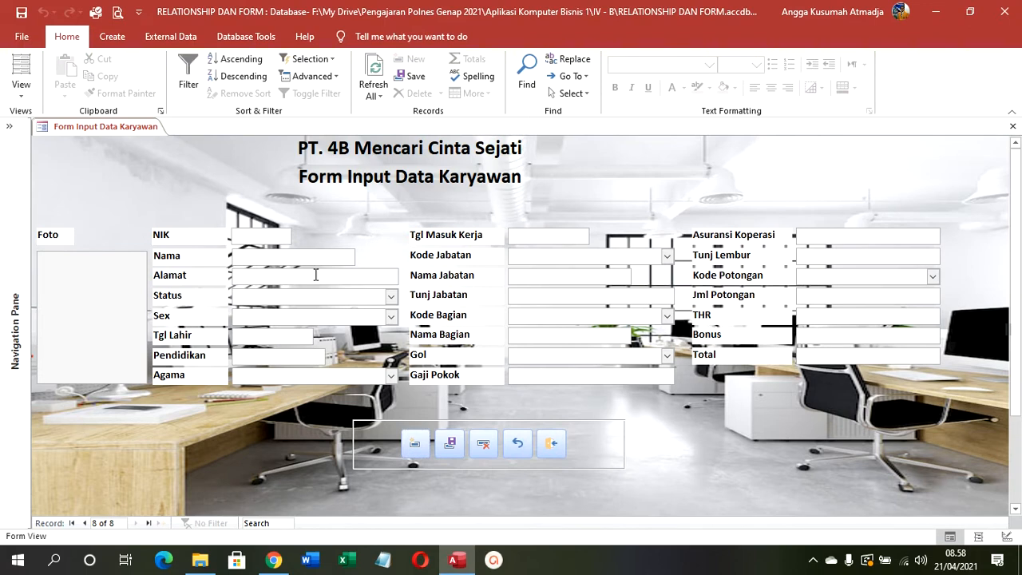
{"action": "left_click", "coordinate": [85, 523]}
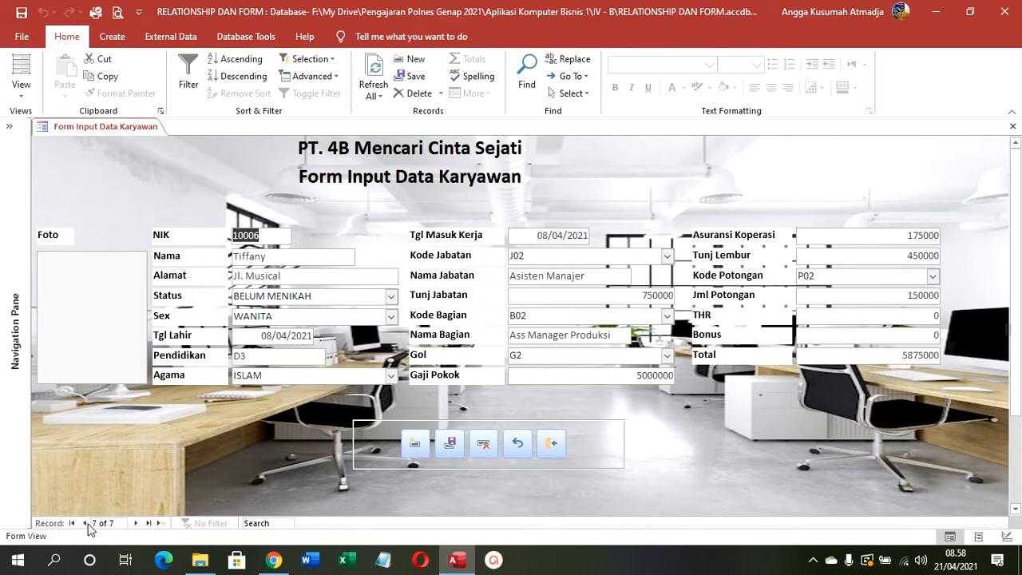
{"action": "left_click", "coordinate": [159, 523]}
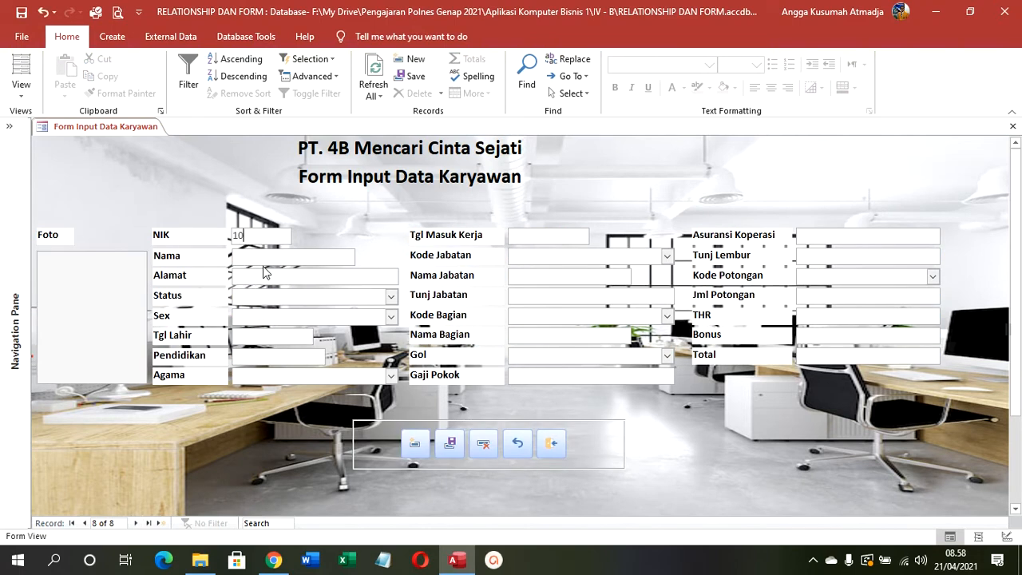
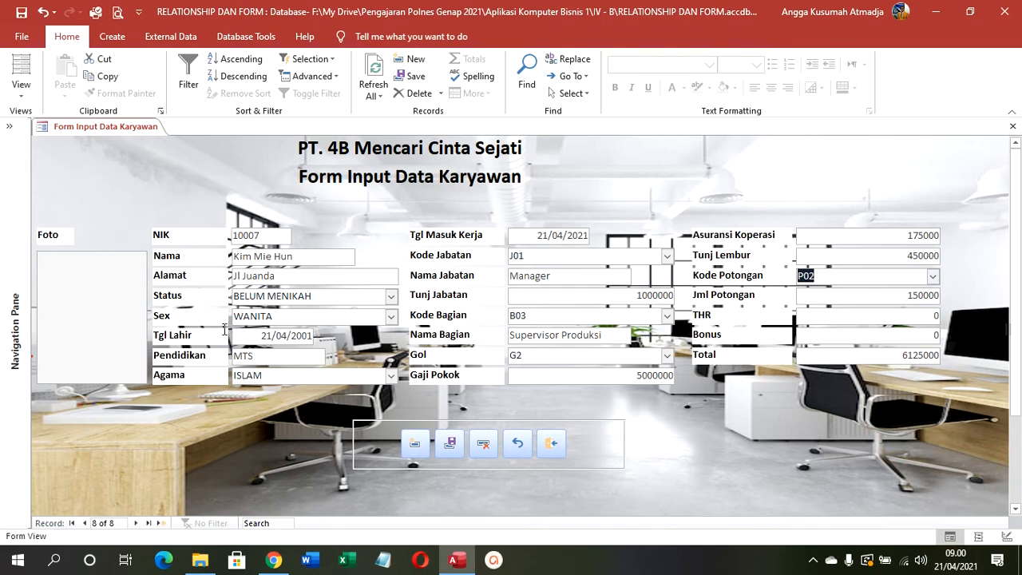
Step: Attach Artis-Korea-Bayaran-Termahal-2020-Ha-Ji-Won.jpg from the foto karyawan folder to the record's Foto field and save the record
{"action": "right_click", "coordinate": [110, 320]}
{"action": "left_click", "coordinate": [154, 283]}
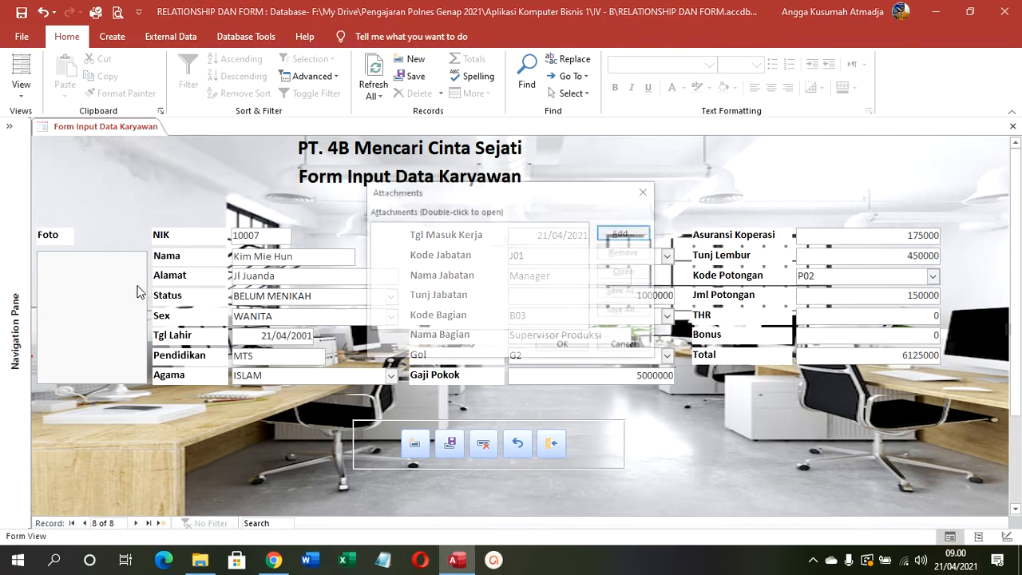
{"action": "key", "text": "Return"}
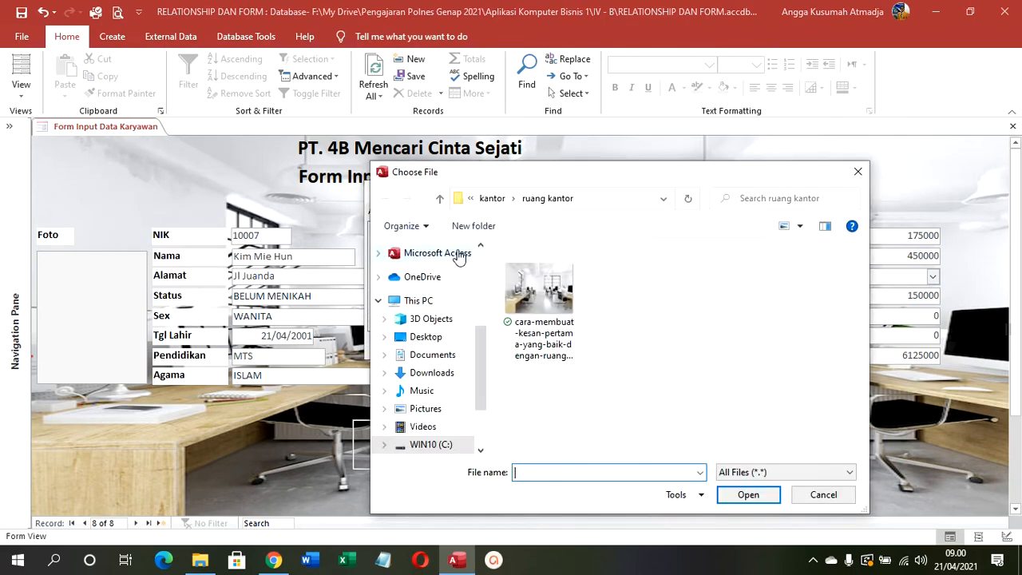
{"action": "left_click", "coordinate": [491, 198]}
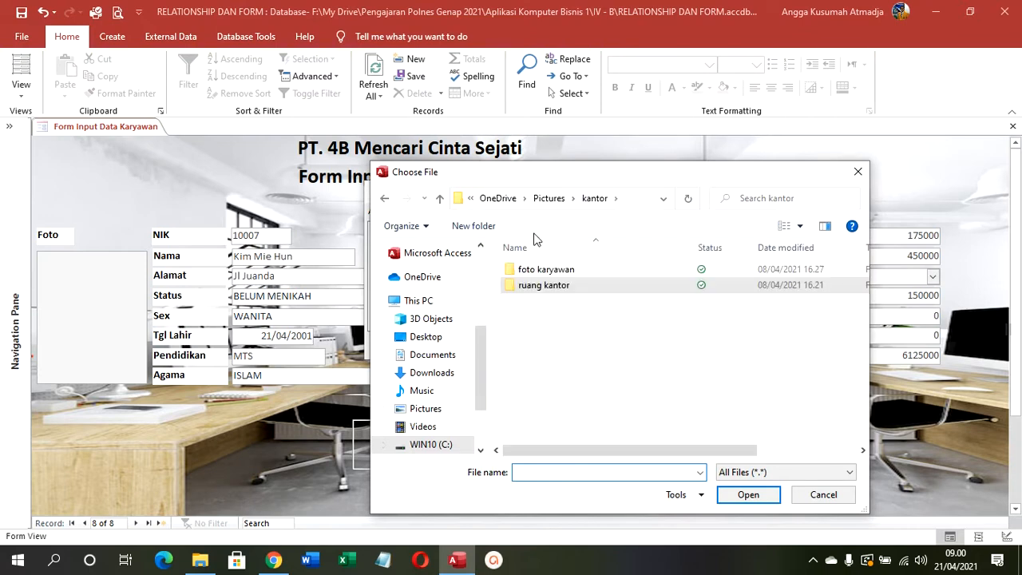
{"action": "double_click", "coordinate": [554, 273]}
{"action": "left_click", "coordinate": [549, 401]}
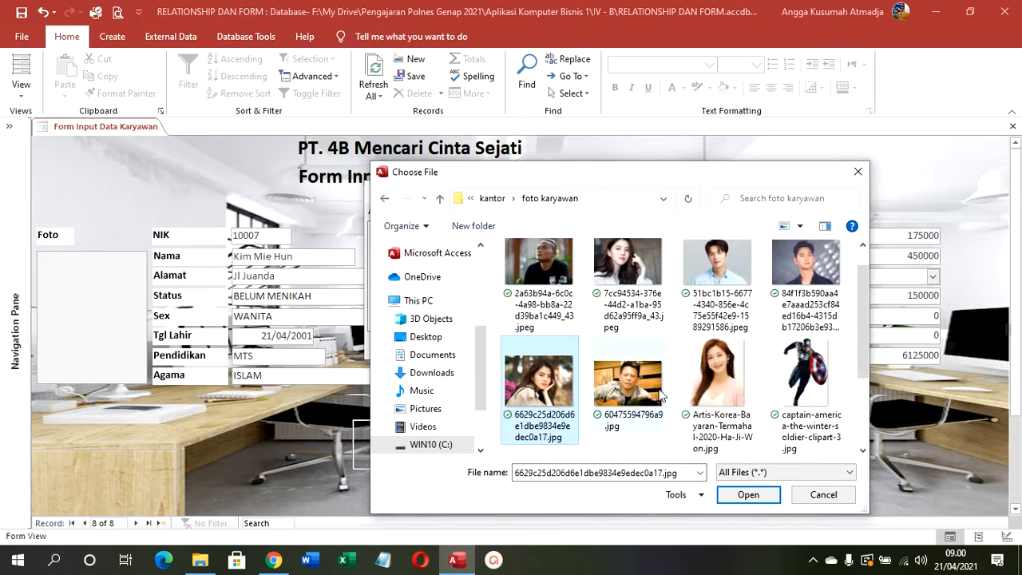
{"action": "left_click", "coordinate": [725, 411]}
{"action": "left_click", "coordinate": [749, 494]}
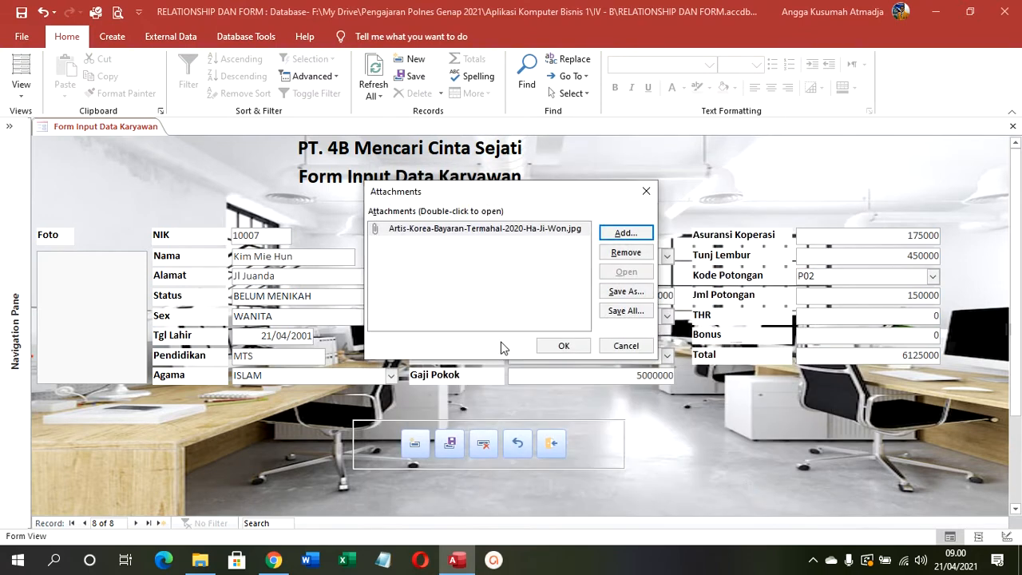
{"action": "left_click", "coordinate": [556, 348]}
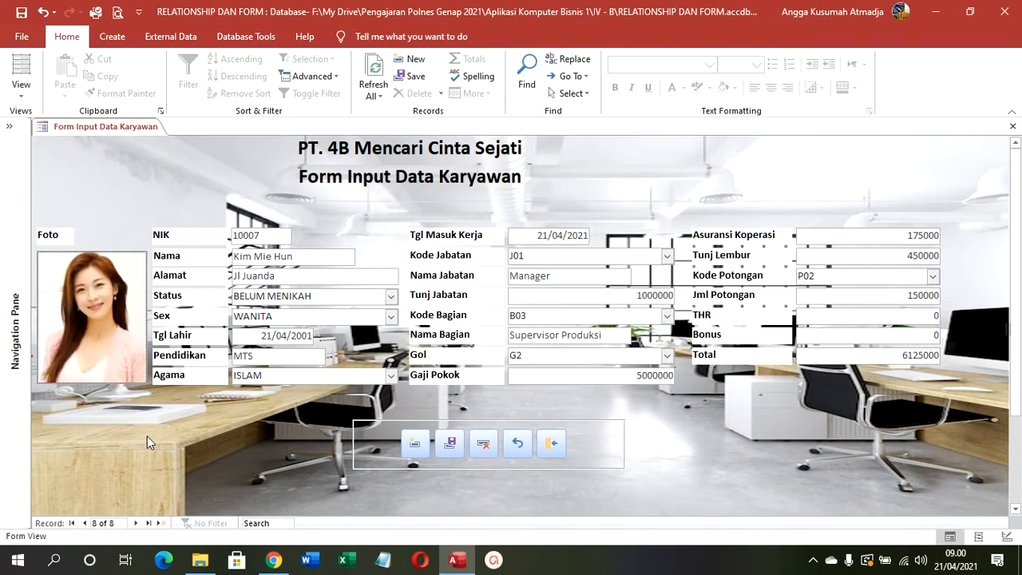
{"action": "left_click", "coordinate": [450, 447]}
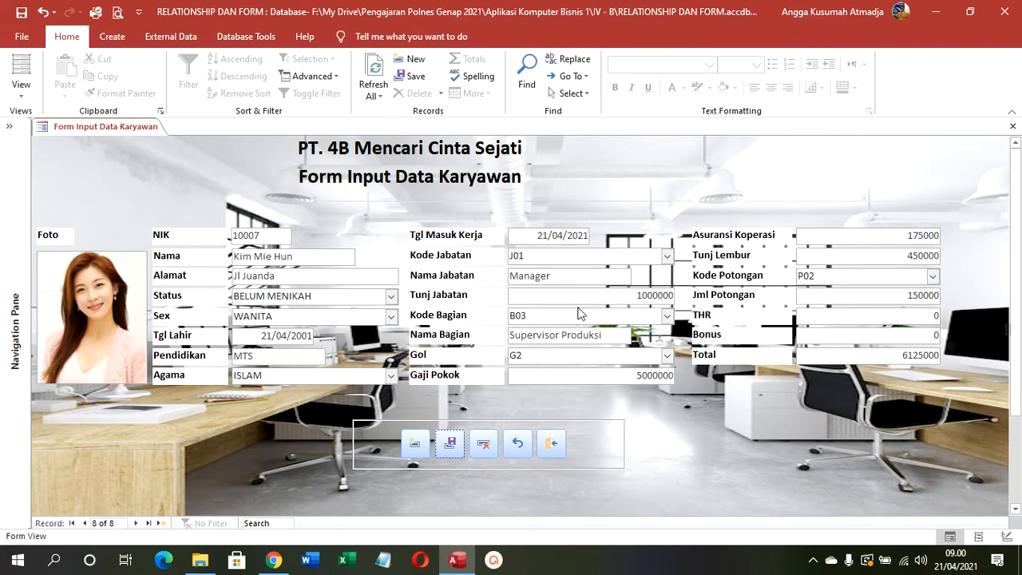
Step: Examine how the detail section of the form moves against the background image and the fixed header
{"action": "scroll", "coordinate": [200, 343], "scroll_direction": "down", "scroll_amount": 2}
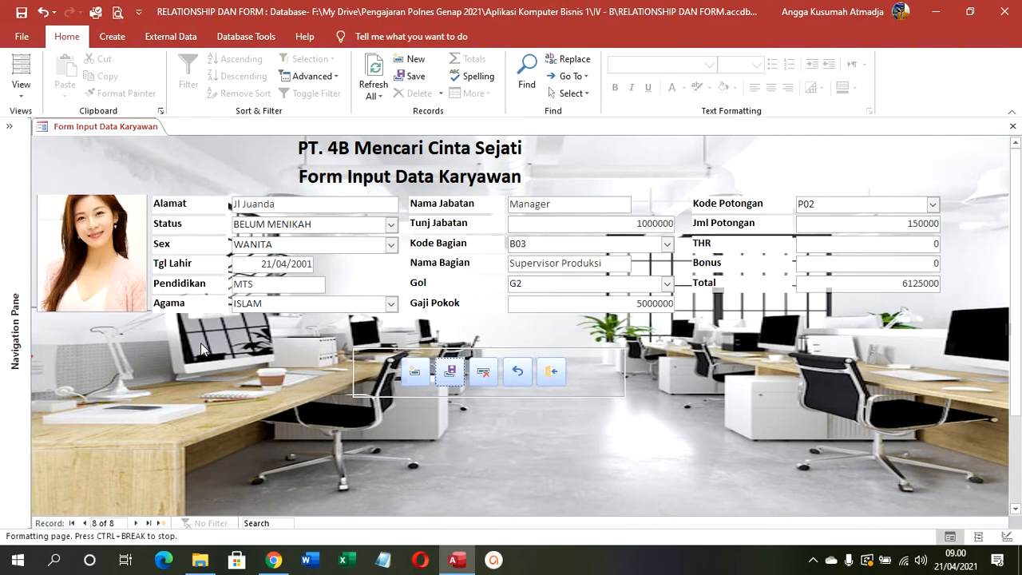
{"action": "scroll", "coordinate": [201, 343], "scroll_direction": "up", "scroll_amount": 2}
{"action": "scroll", "coordinate": [193, 357], "scroll_direction": "down", "scroll_amount": 3}
{"action": "scroll", "coordinate": [192, 360], "scroll_direction": "up", "scroll_amount": 3}
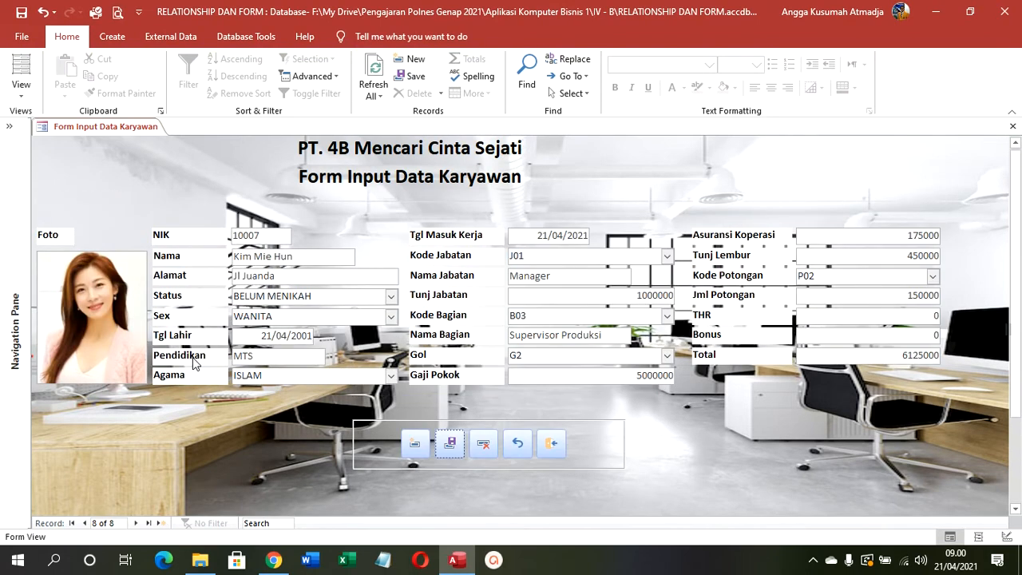
{"action": "scroll", "coordinate": [193, 359], "scroll_direction": "down", "scroll_amount": 3}
{"action": "scroll", "coordinate": [193, 360], "scroll_direction": "up", "scroll_amount": 3}
{"action": "scroll", "coordinate": [143, 333], "scroll_direction": "down", "scroll_amount": 3}
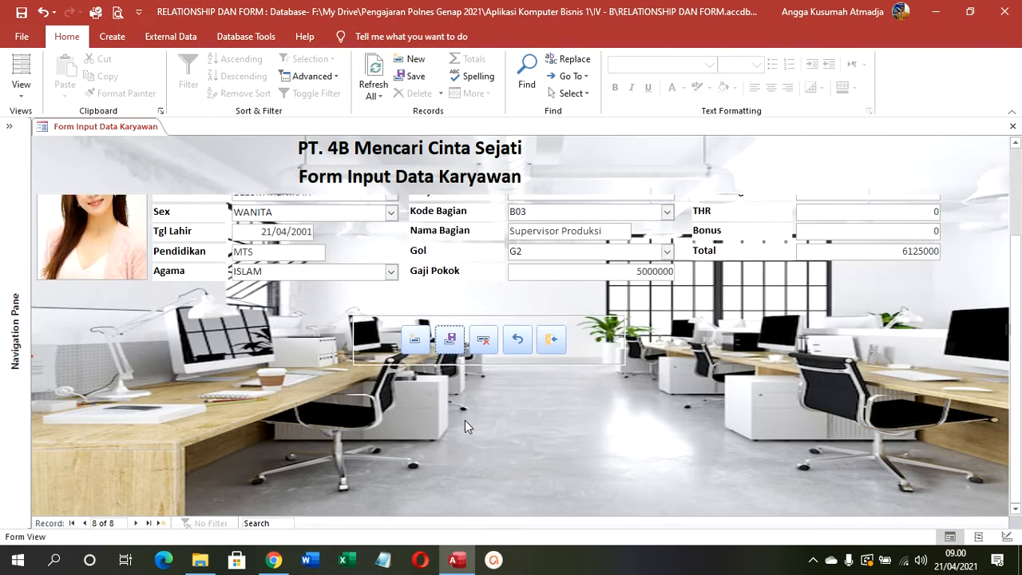
{"action": "scroll", "coordinate": [795, 401], "scroll_direction": "up", "scroll_amount": 3}
Step: Return to Design View and extend the detail section downward to a height of about 20.5 cm
{"action": "left_click", "coordinate": [20, 88]}
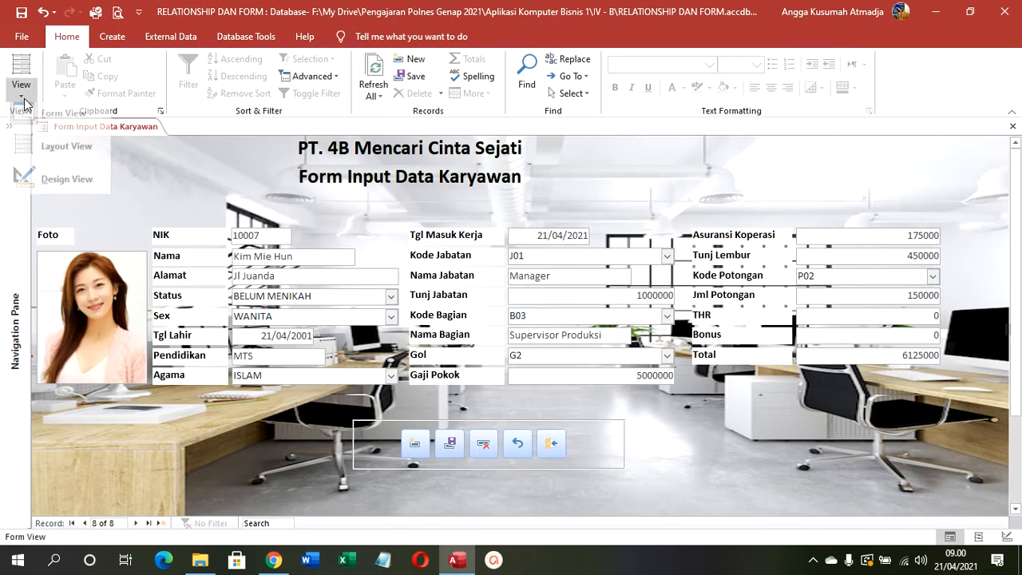
{"action": "left_click", "coordinate": [62, 188]}
{"action": "scroll", "coordinate": [875, 201], "scroll_direction": "down", "scroll_amount": 3}
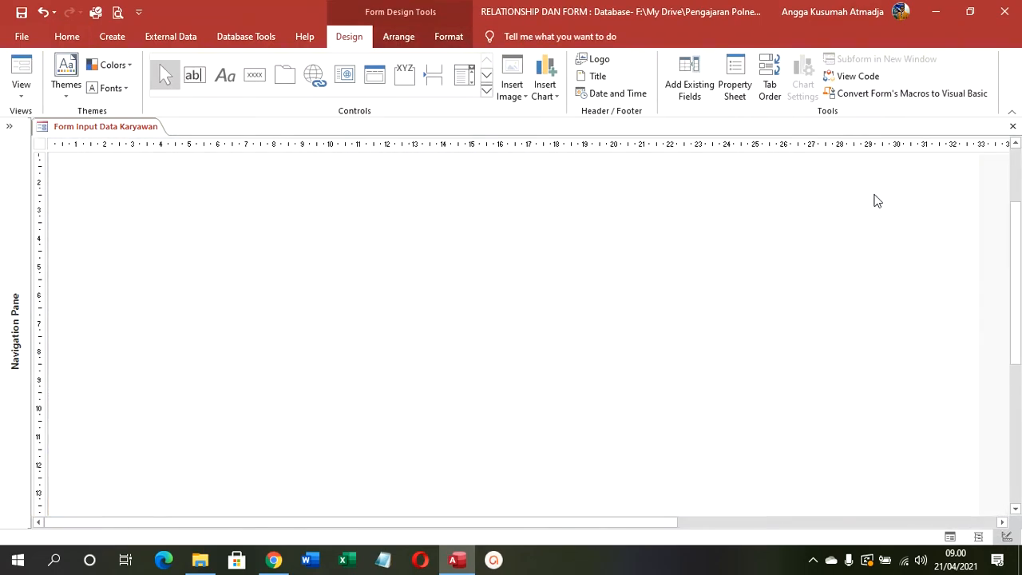
{"action": "scroll", "coordinate": [874, 200], "scroll_direction": "down", "scroll_amount": 2}
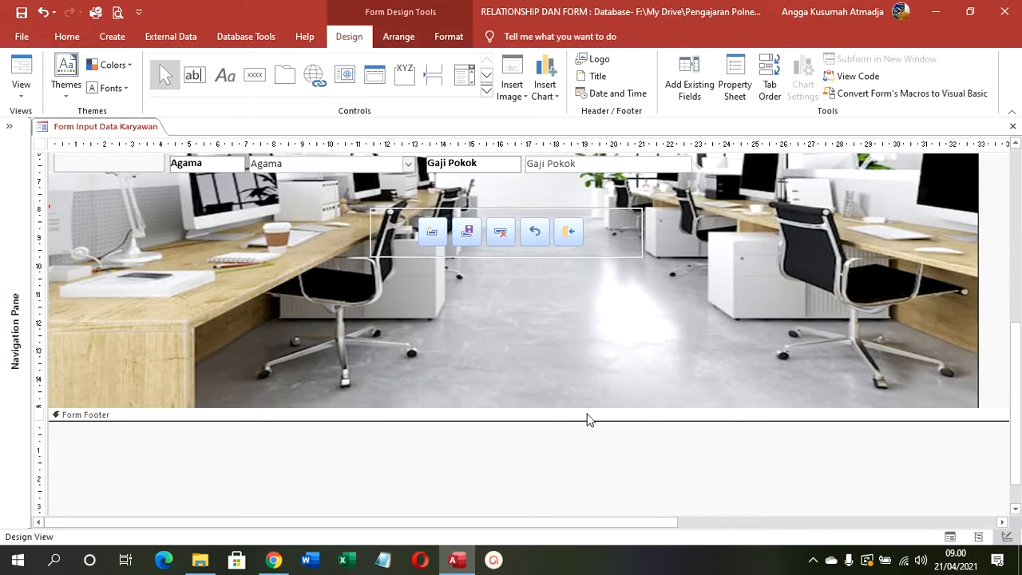
{"action": "left_click_drag", "start_coordinate": [589, 408], "coordinate": [575, 506]}
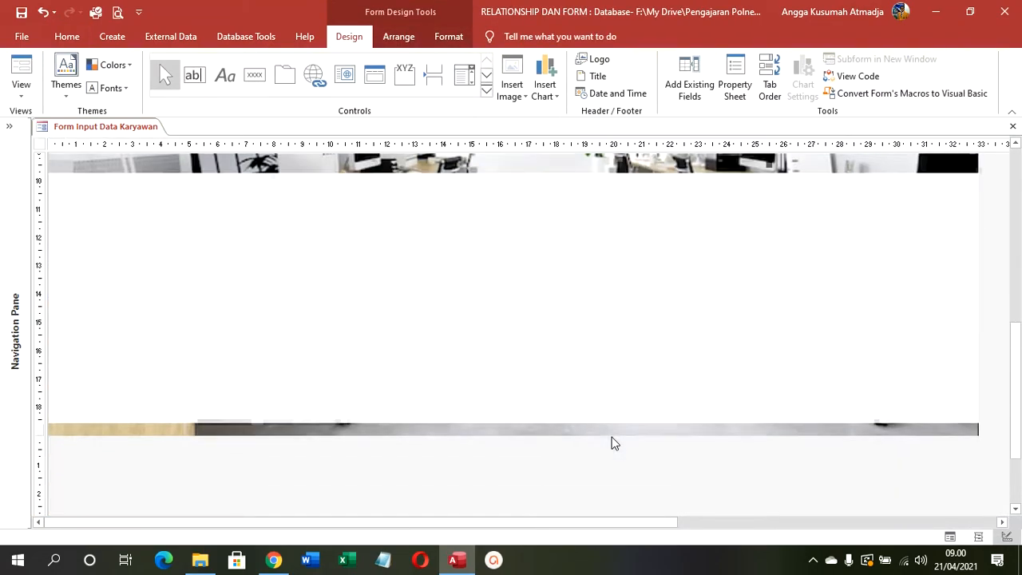
{"action": "left_click_drag", "start_coordinate": [607, 423], "coordinate": [612, 472]}
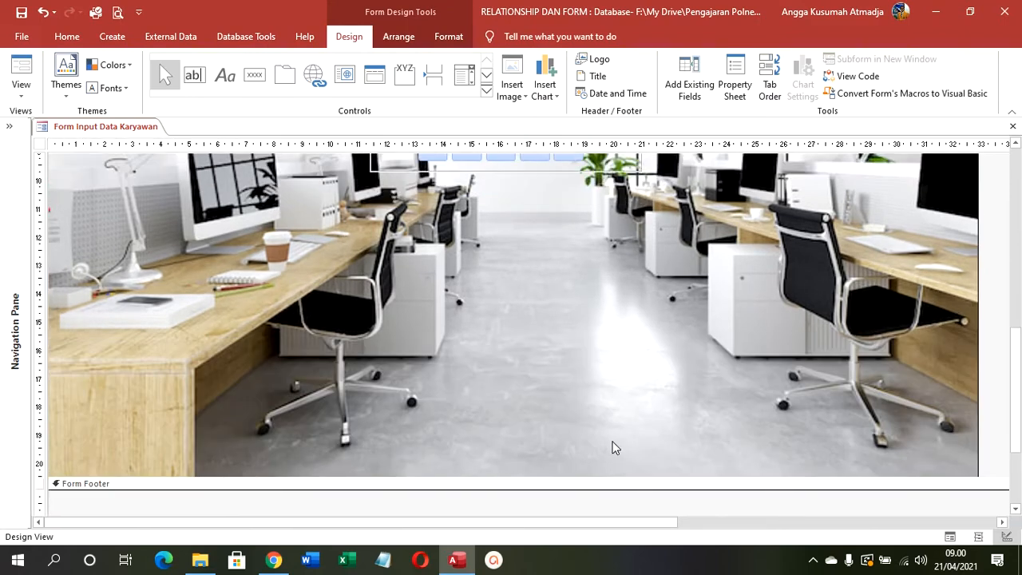
Step: Draw a list box about 31 cm by 9 cm in the lower detail section, set to find form records by the selected value
{"action": "left_click", "coordinate": [486, 92]}
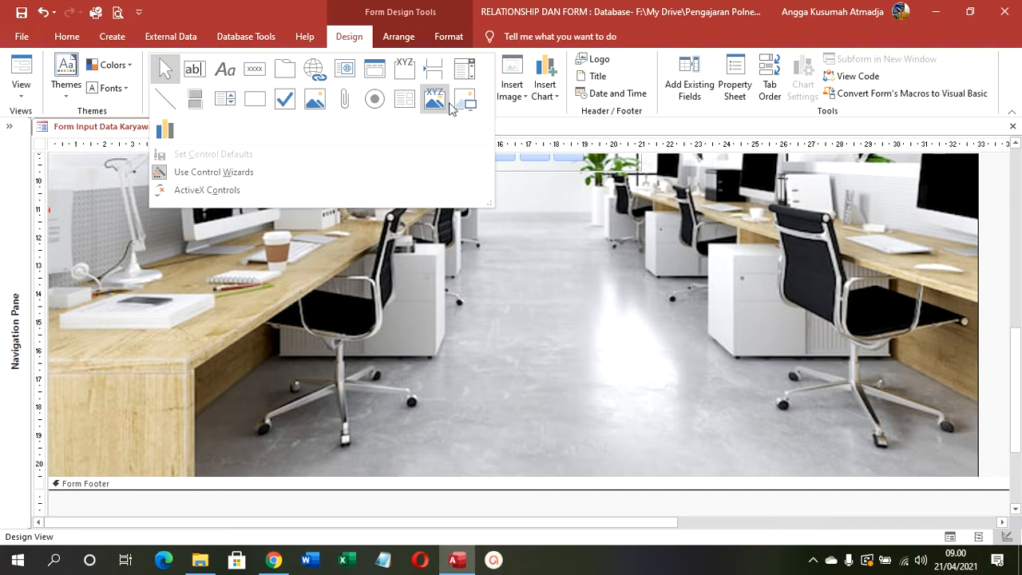
{"action": "left_click", "coordinate": [225, 101]}
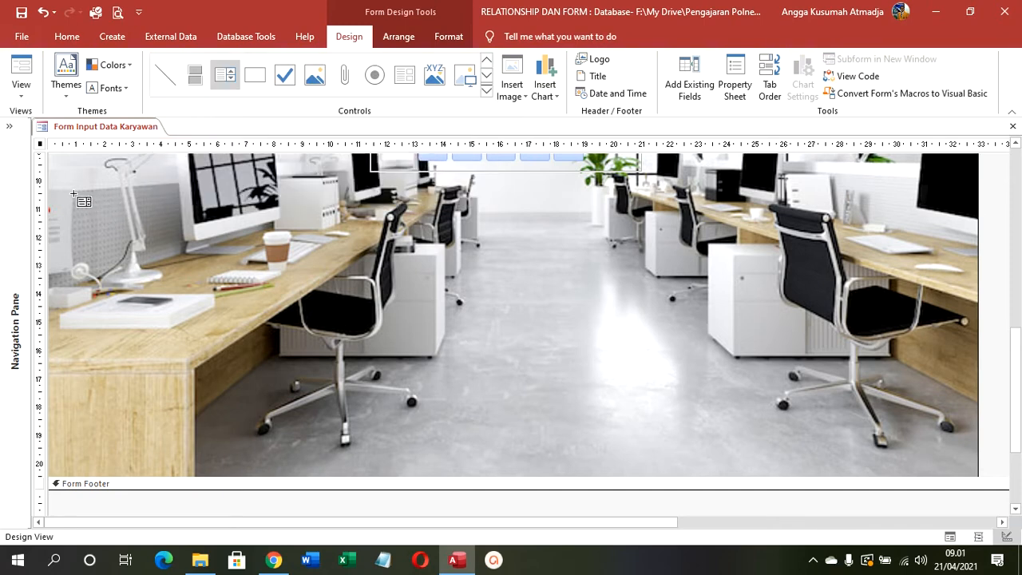
{"action": "left_click_drag", "start_coordinate": [74, 194], "coordinate": [960, 452]}
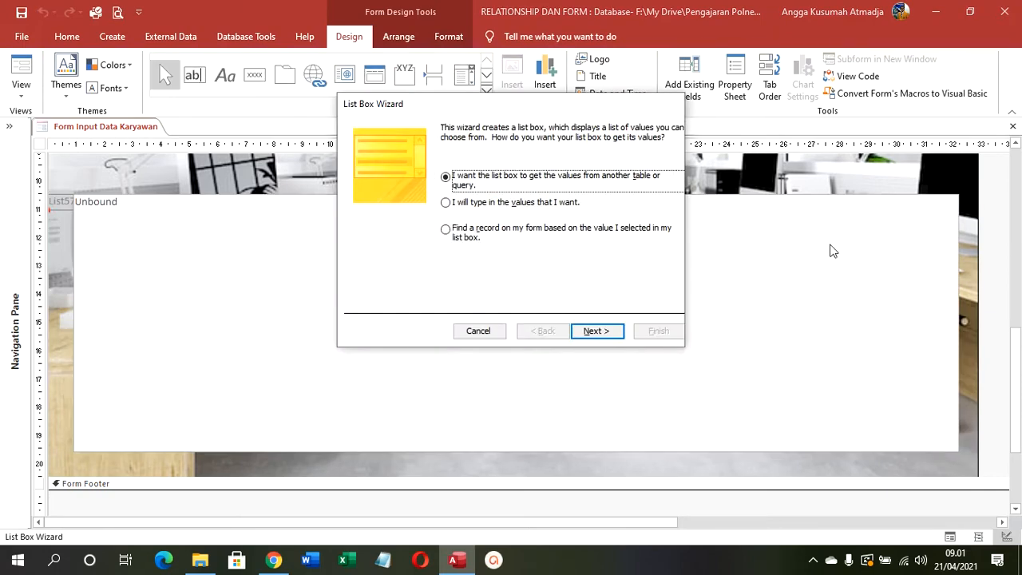
{"action": "left_click", "coordinate": [460, 236]}
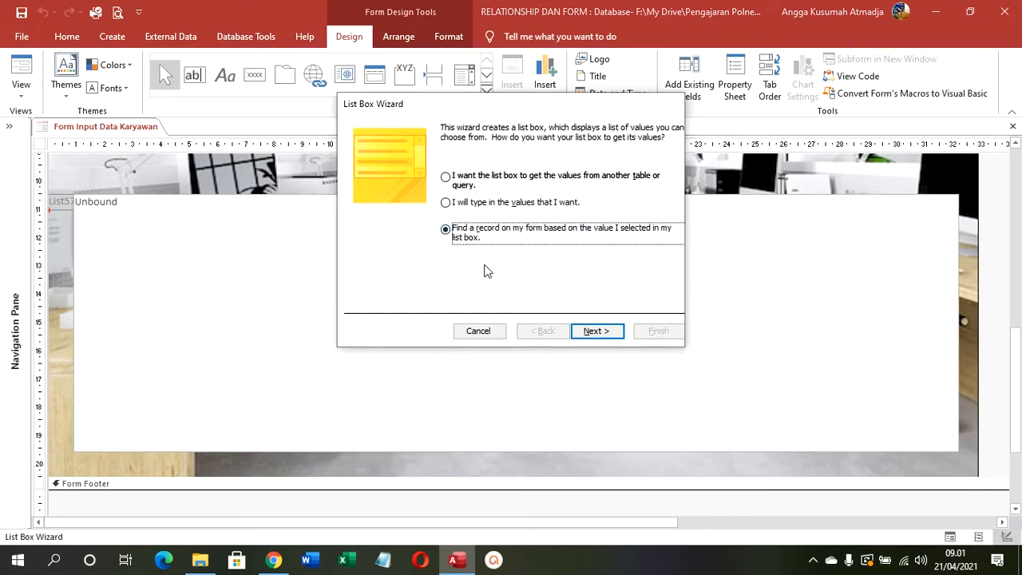
{"action": "left_click", "coordinate": [598, 332]}
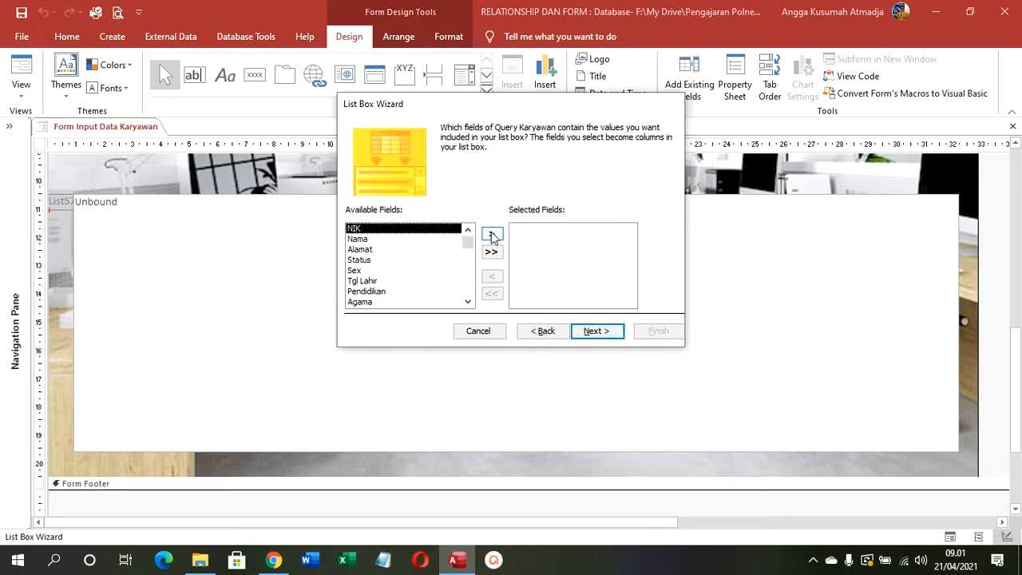
{"action": "left_click", "coordinate": [492, 233]}
{"action": "left_click", "coordinate": [492, 233]}
{"action": "left_click", "coordinate": [492, 233]}
{"action": "left_click", "coordinate": [492, 233]}
{"action": "left_click", "coordinate": [492, 233]}
{"action": "double_click", "coordinate": [492, 233]}
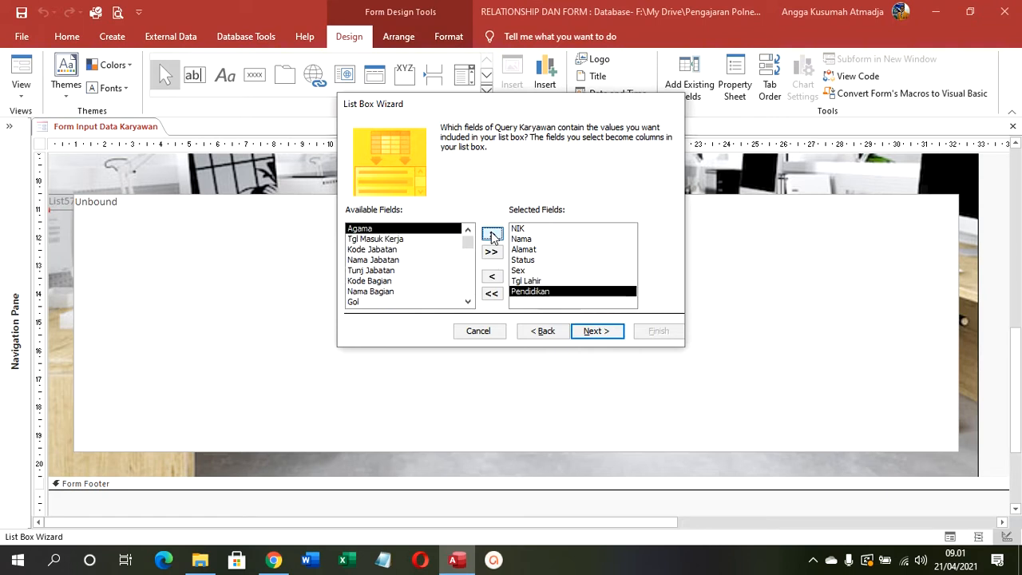
{"action": "double_click", "coordinate": [492, 233]}
{"action": "left_click", "coordinate": [492, 234]}
{"action": "double_click", "coordinate": [492, 233]}
{"action": "double_click", "coordinate": [492, 233]}
{"action": "left_click", "coordinate": [492, 233]}
{"action": "left_click", "coordinate": [492, 233]}
{"action": "left_click", "coordinate": [492, 234]}
{"action": "left_click", "coordinate": [492, 233]}
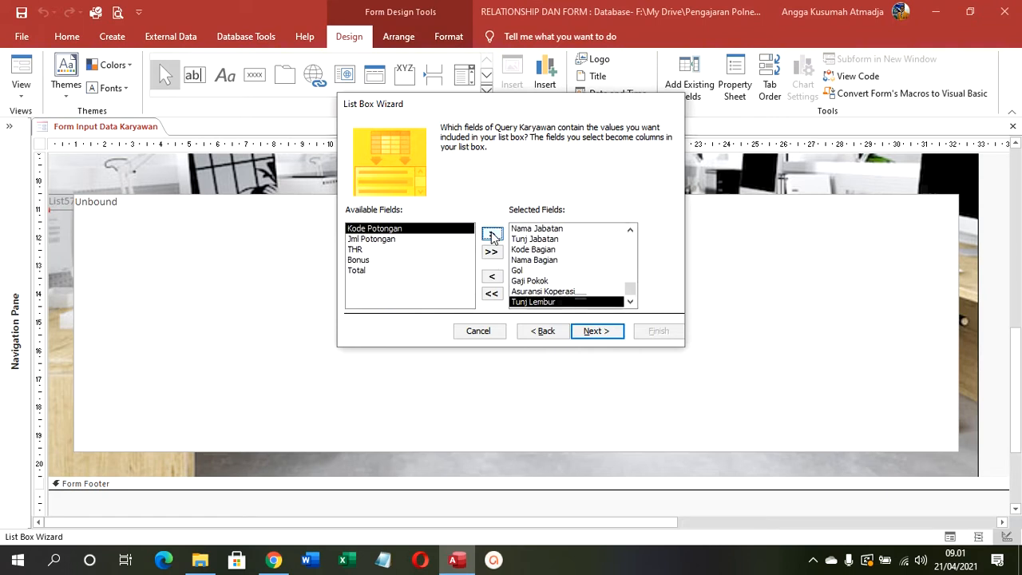
{"action": "left_click", "coordinate": [492, 234]}
{"action": "left_click", "coordinate": [492, 233]}
{"action": "left_click", "coordinate": [492, 233]}
{"action": "left_click", "coordinate": [518, 322]}
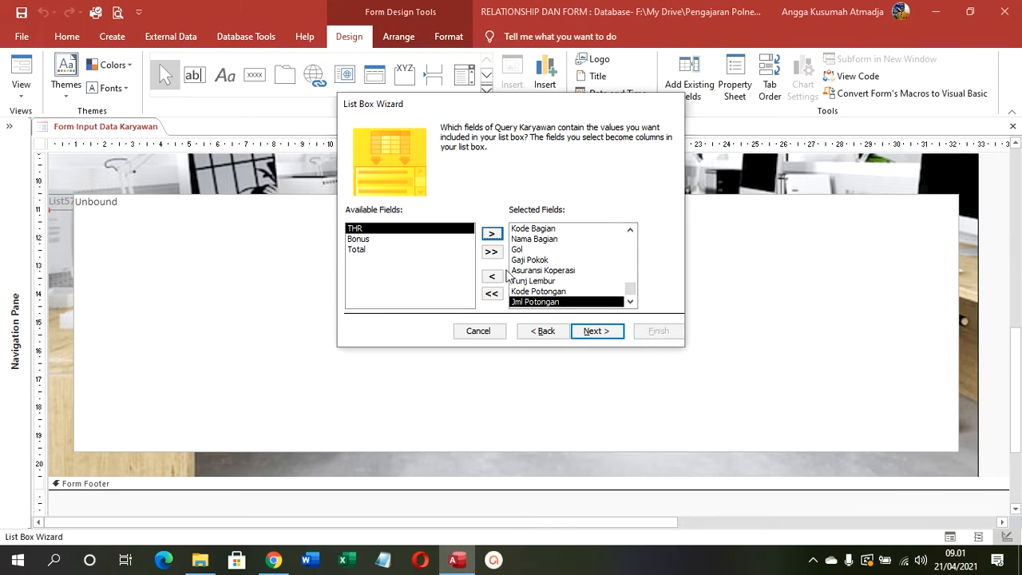
{"action": "left_click", "coordinate": [491, 293]}
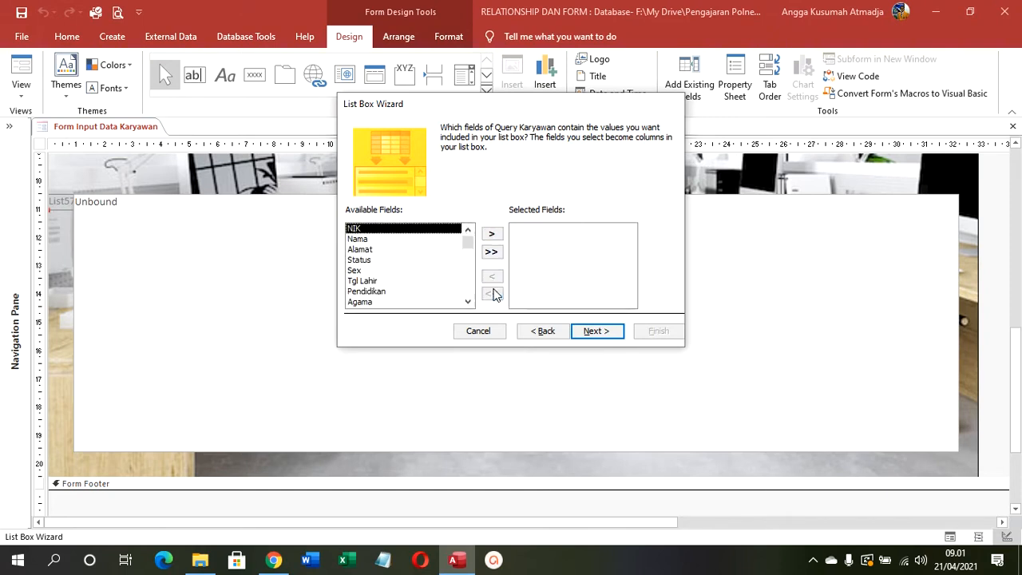
Step: Include the query fields NIK through Nama Jabatan as columns of the list box
{"action": "left_click", "coordinate": [492, 233]}
{"action": "left_click", "coordinate": [499, 231]}
{"action": "left_click", "coordinate": [500, 232]}
{"action": "left_click", "coordinate": [499, 232]}
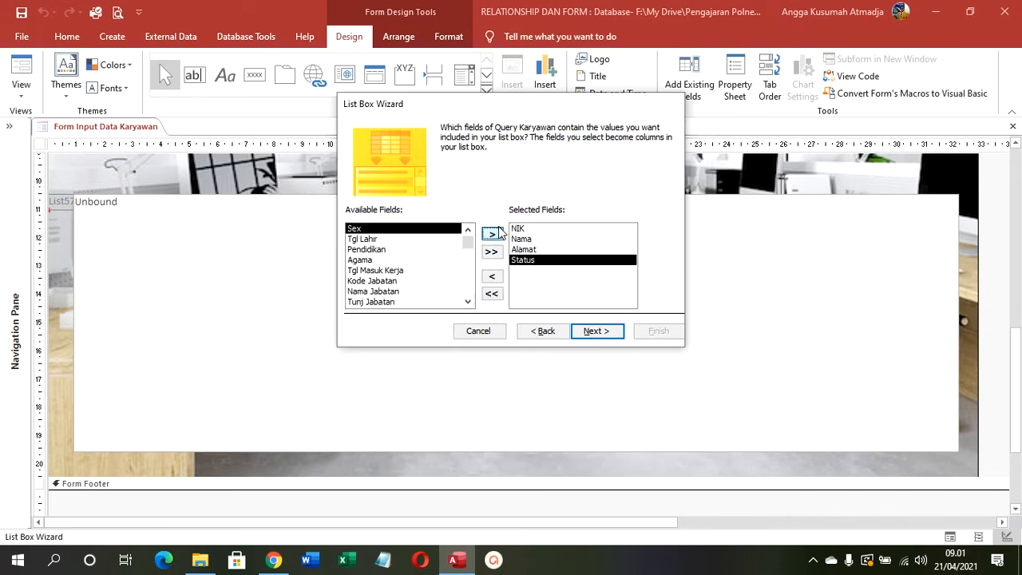
{"action": "left_click", "coordinate": [499, 231]}
{"action": "left_click", "coordinate": [499, 231]}
{"action": "left_click", "coordinate": [499, 231]}
{"action": "left_click", "coordinate": [499, 231]}
{"action": "left_click", "coordinate": [499, 231]}
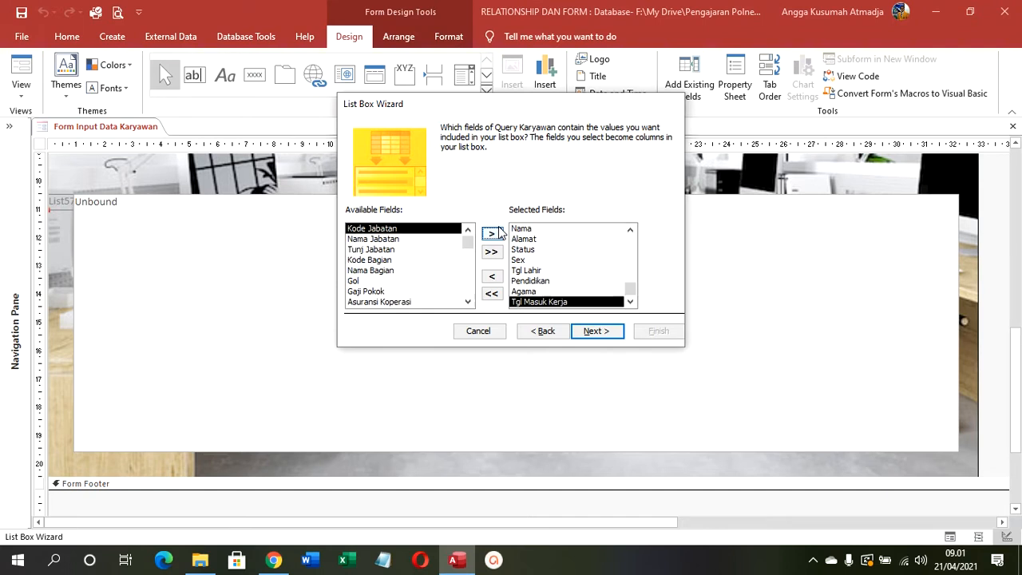
{"action": "left_click", "coordinate": [499, 232]}
{"action": "left_click", "coordinate": [499, 232]}
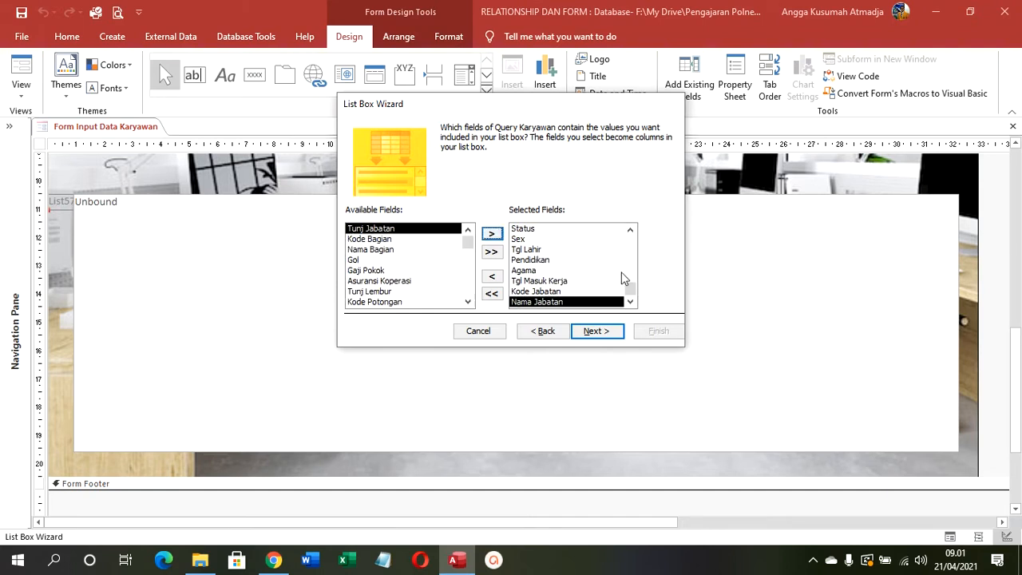
Step: Keep the default column widths, label the list box DAFTAR KARYAWAN and finish creating it
{"action": "left_click", "coordinate": [599, 331]}
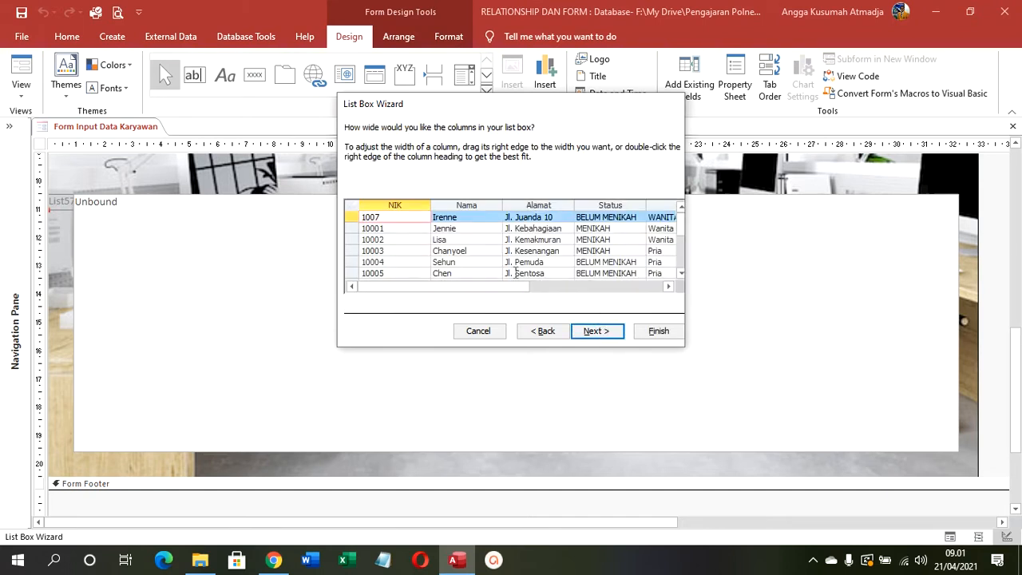
{"action": "left_click", "coordinate": [605, 336]}
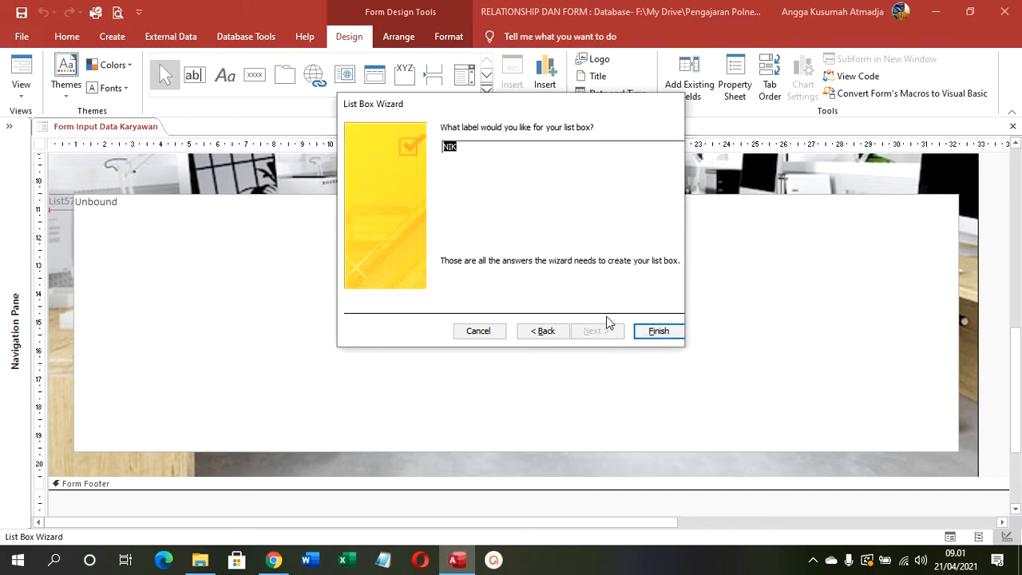
{"action": "type", "text": "DAFTAR KARYAWAN"}
{"action": "left_click", "coordinate": [670, 338]}
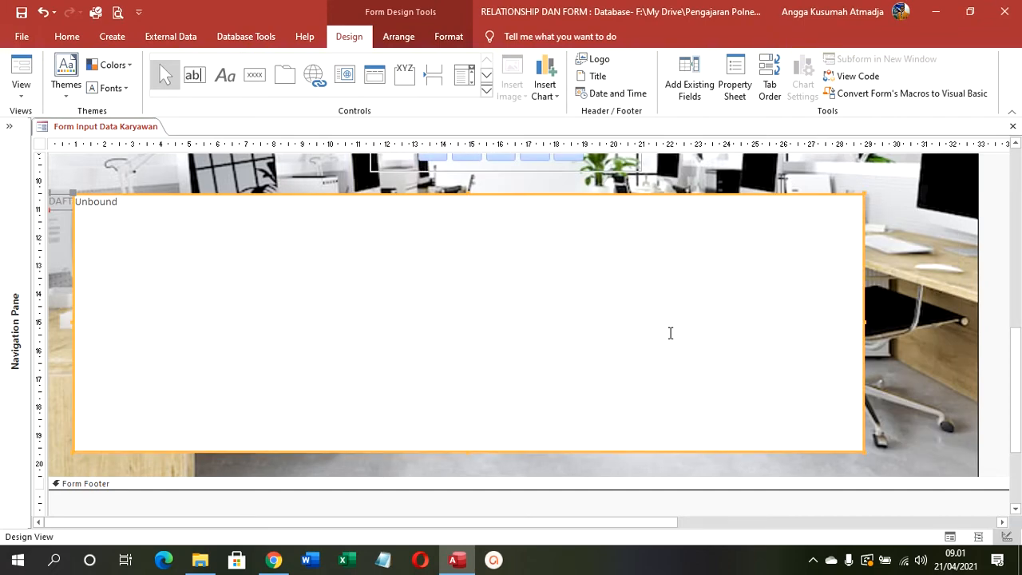
Step: Move the DAFTAR KARYAWAN label just above the list box and give it a white fill with bold black text
{"action": "left_click", "coordinate": [49, 194]}
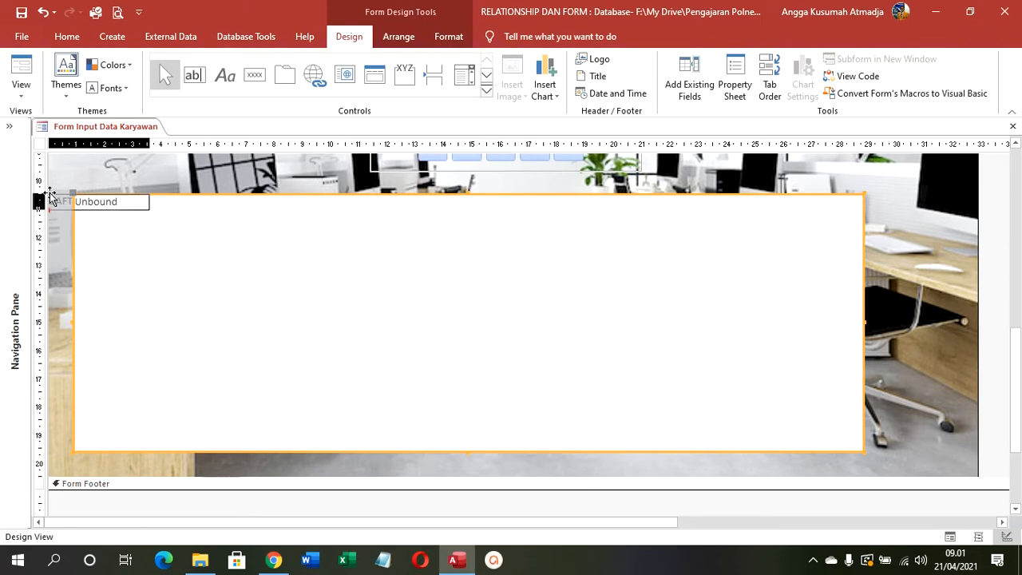
{"action": "left_click_drag", "start_coordinate": [50, 194], "coordinate": [75, 172]}
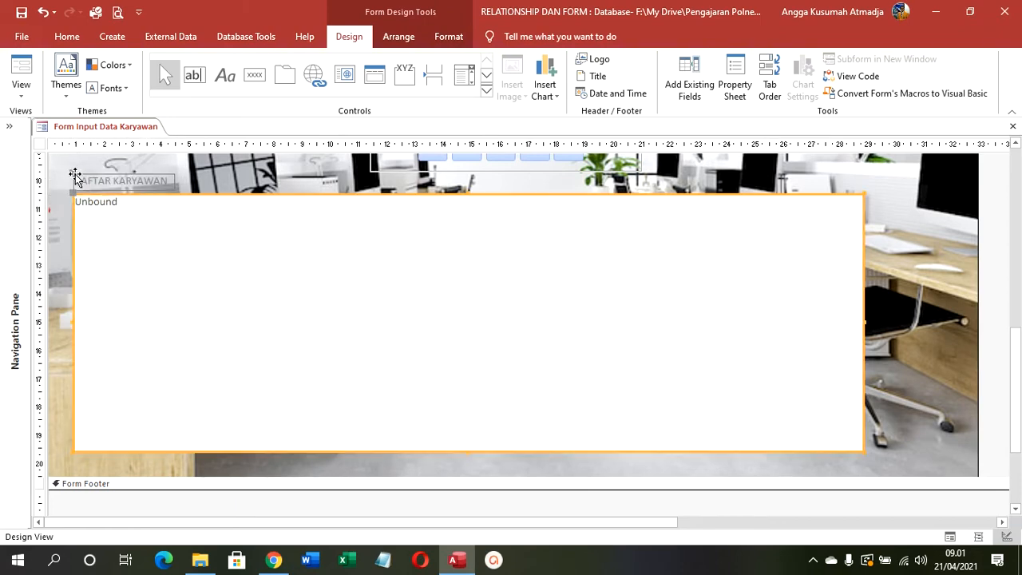
{"action": "left_click", "coordinate": [144, 175]}
{"action": "left_click", "coordinate": [149, 175]}
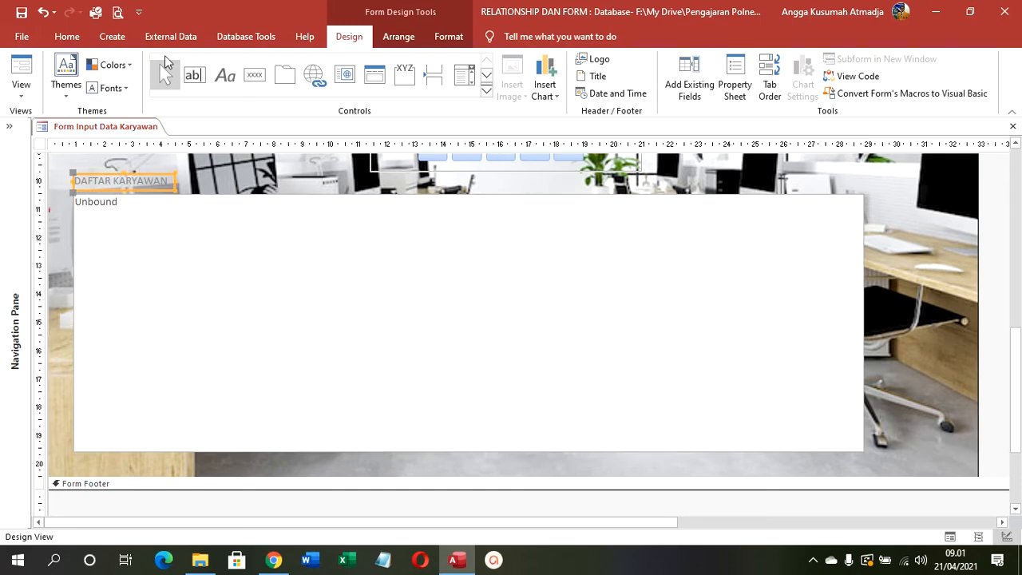
{"action": "left_click", "coordinate": [448, 36]}
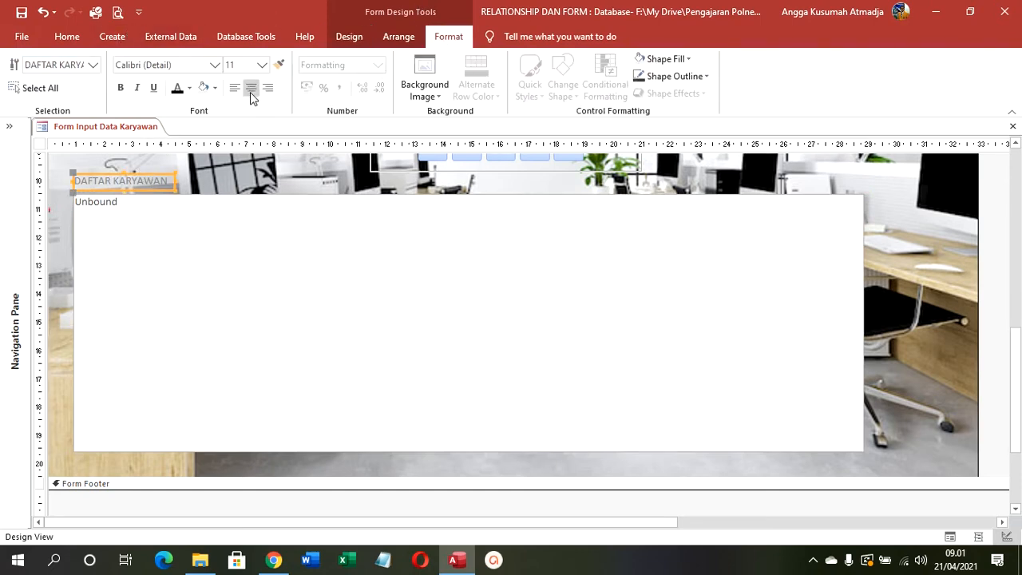
{"action": "left_click", "coordinate": [205, 91]}
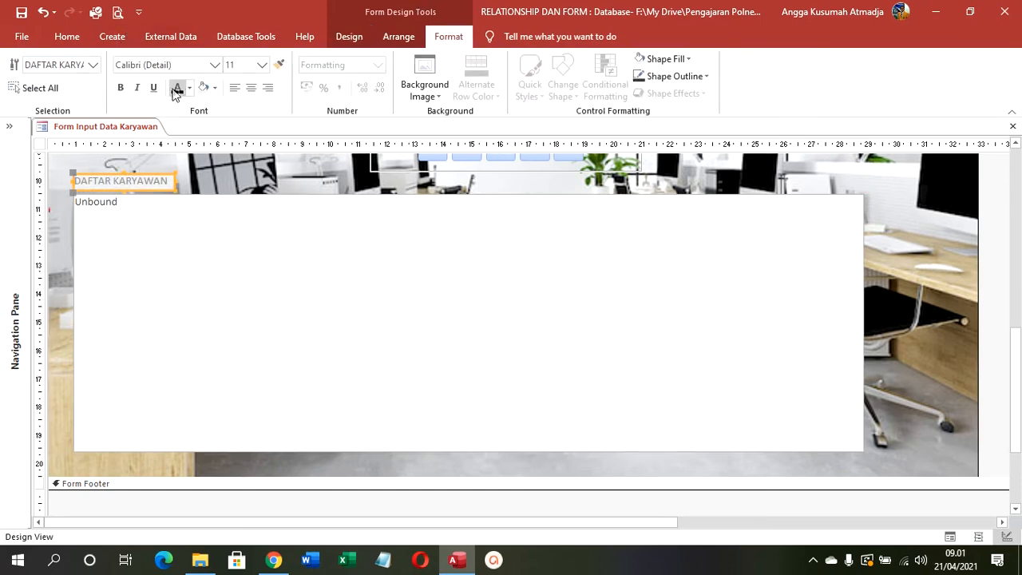
{"action": "left_click", "coordinate": [121, 88]}
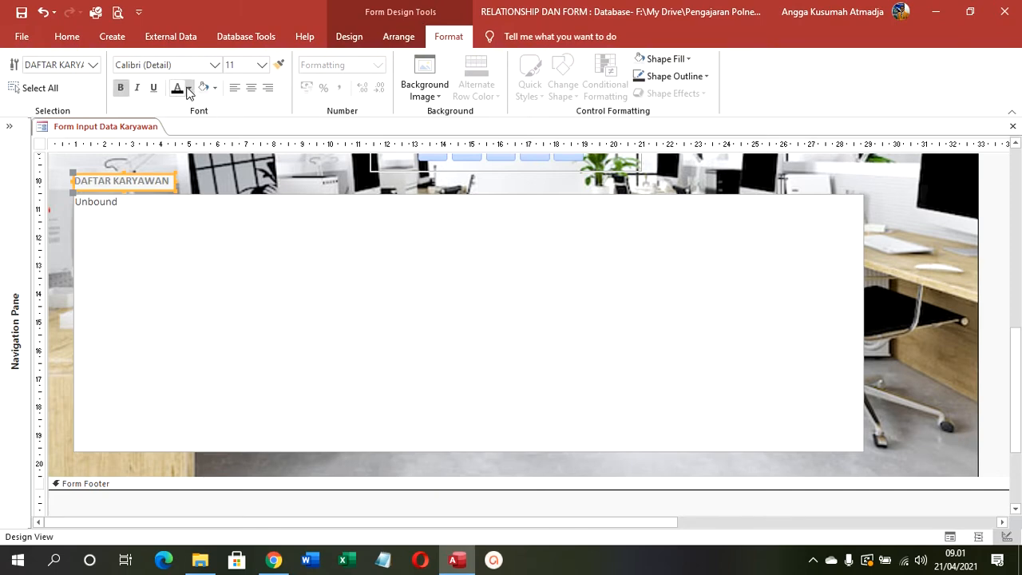
{"action": "left_click", "coordinate": [177, 88]}
Step: Show the form in Form View and check the employee list below the command buttons
{"action": "left_click", "coordinate": [257, 234]}
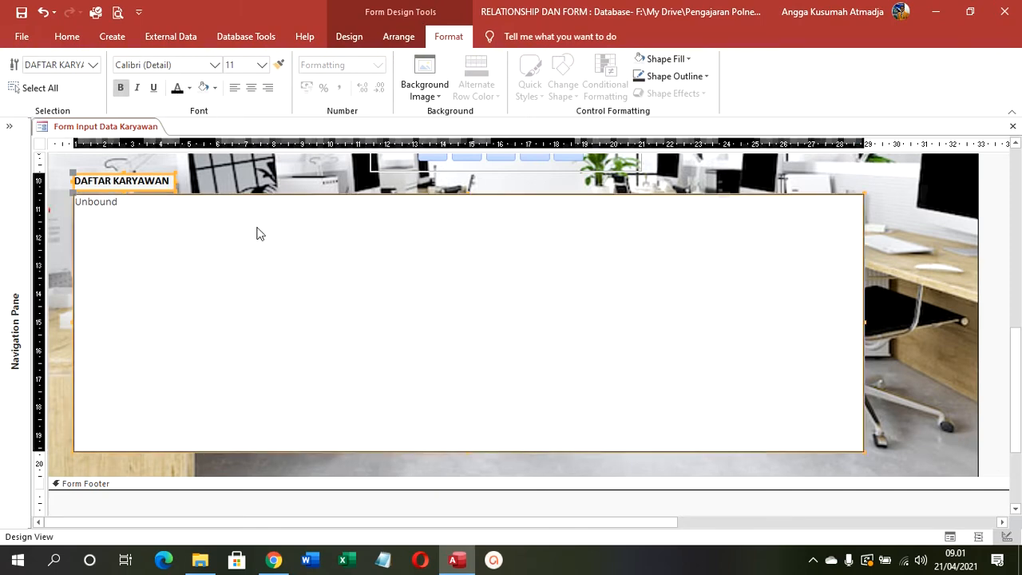
{"action": "right_click", "coordinate": [256, 230]}
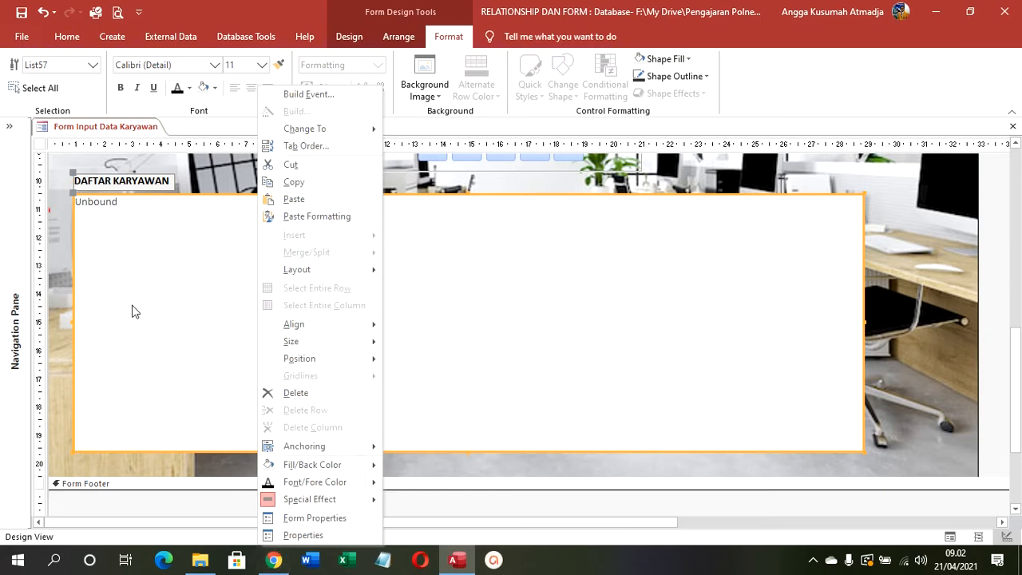
{"action": "left_click", "coordinate": [350, 37]}
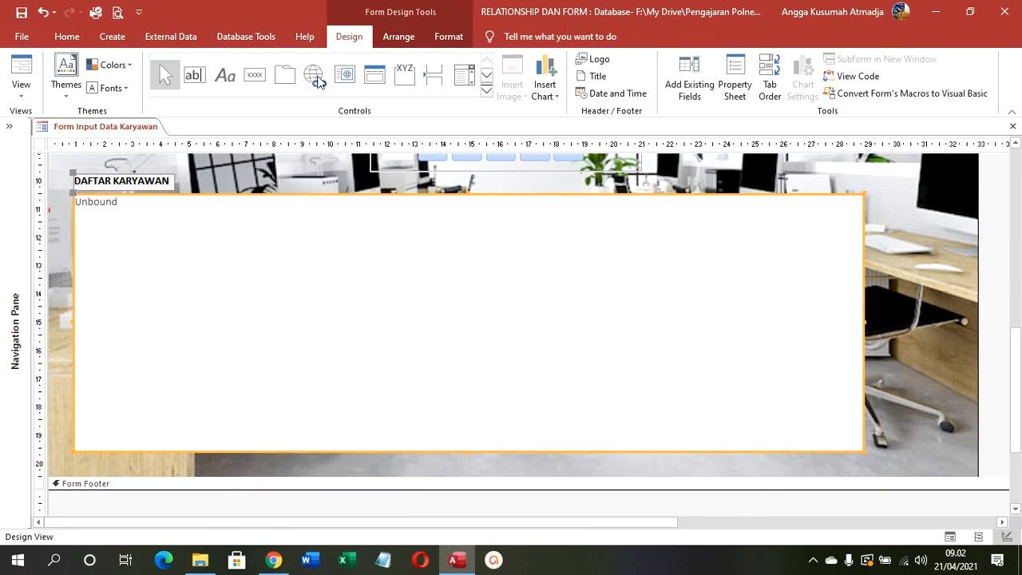
{"action": "right_click", "coordinate": [121, 148]}
{"action": "left_click", "coordinate": [144, 159]}
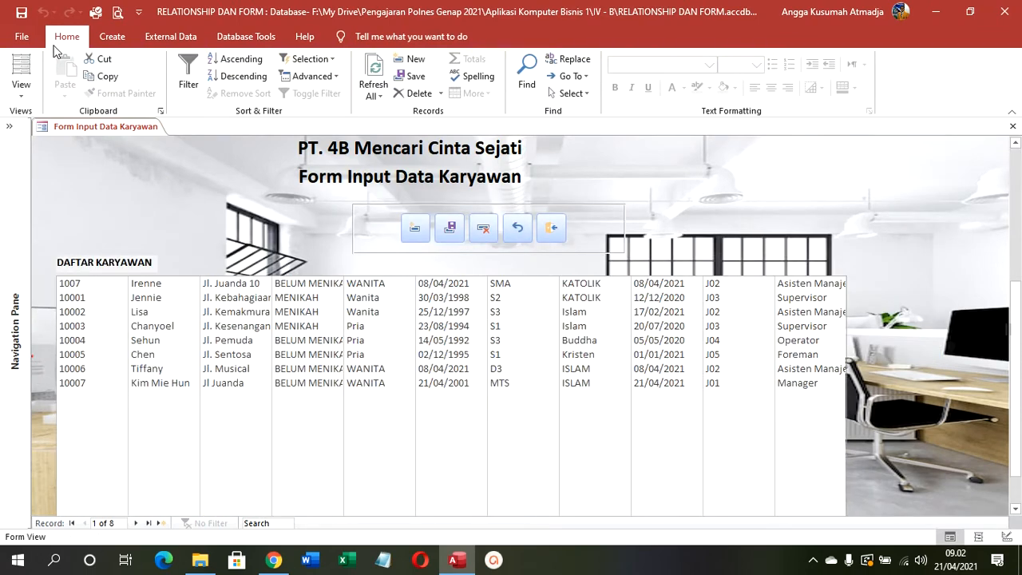
Step: Return to Design View and add a Refresh Form Data command button at the end of the framed button row
{"action": "right_click", "coordinate": [56, 170]}
{"action": "left_click", "coordinate": [90, 214]}
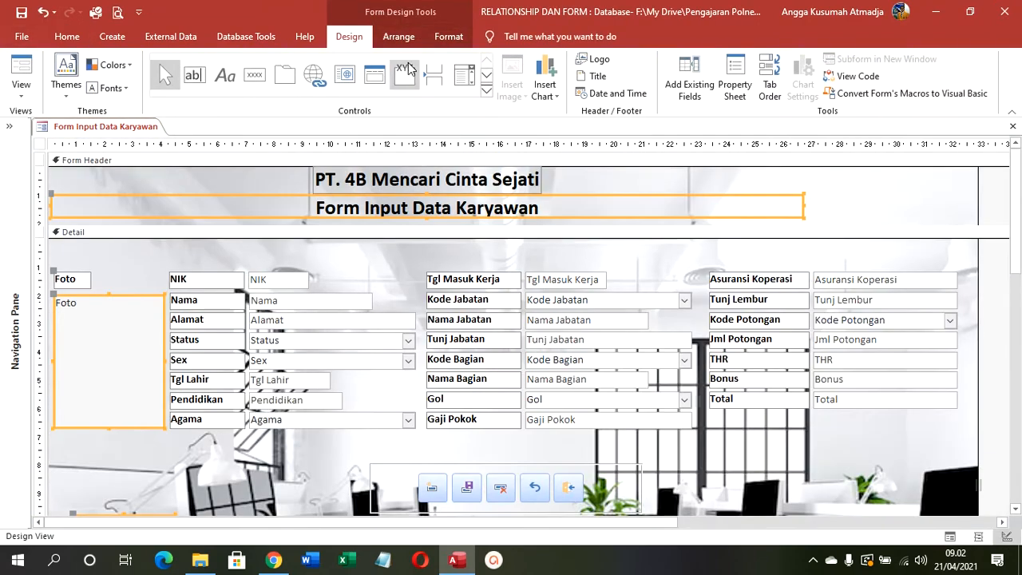
{"action": "left_click", "coordinate": [255, 74]}
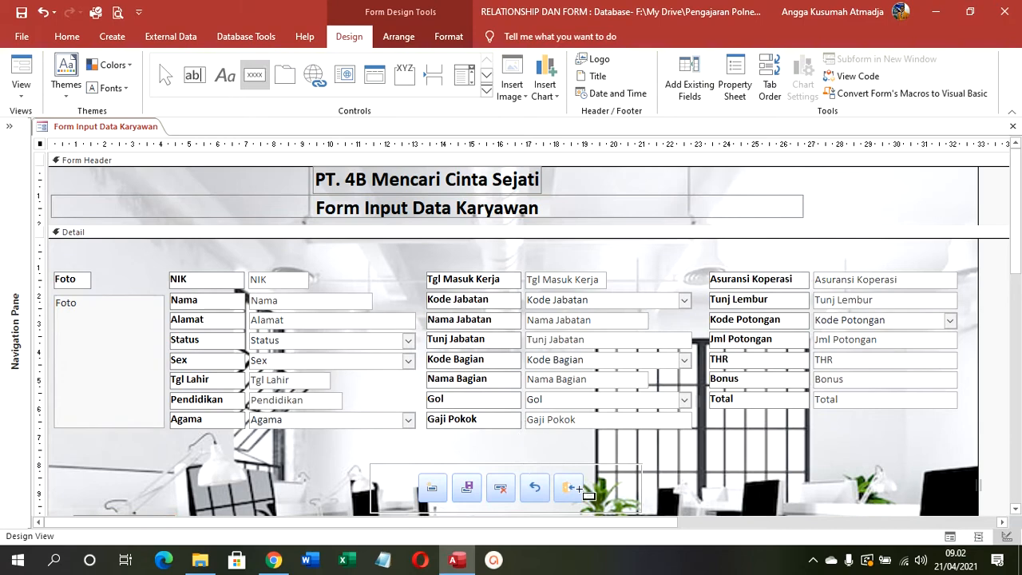
{"action": "left_click", "coordinate": [595, 480]}
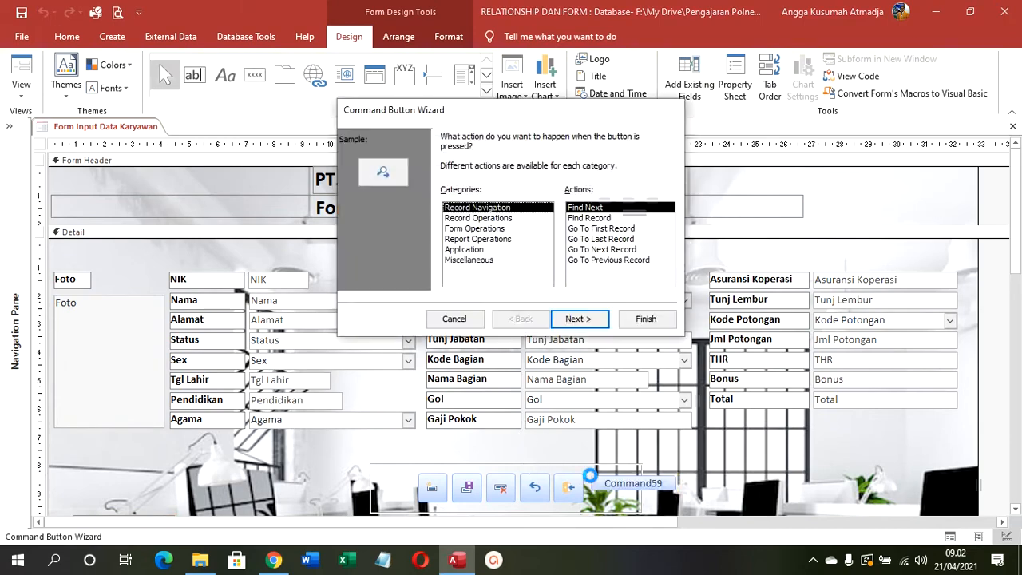
{"action": "left_click", "coordinate": [472, 229]}
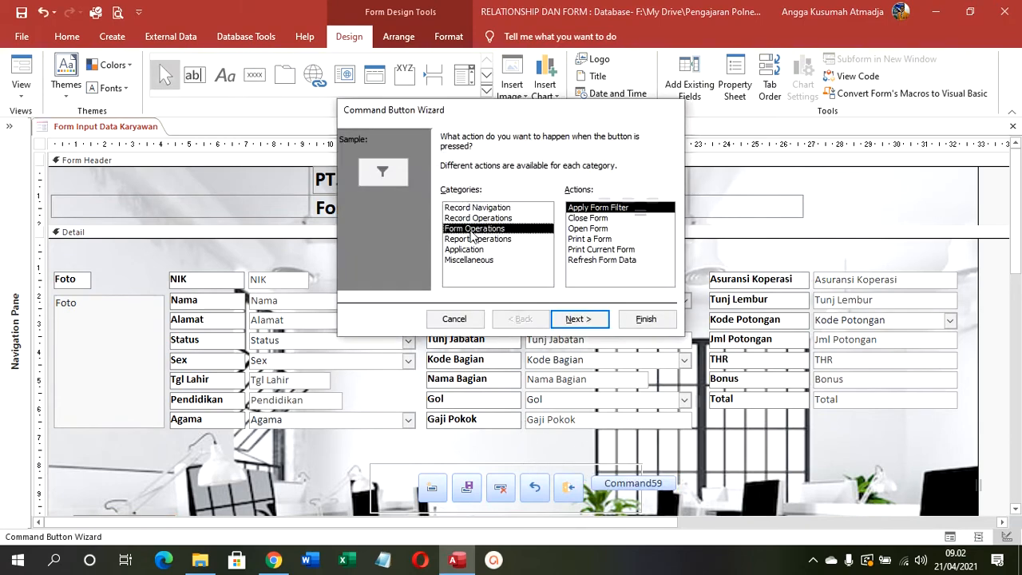
{"action": "left_click", "coordinate": [589, 261]}
{"action": "left_click", "coordinate": [644, 322]}
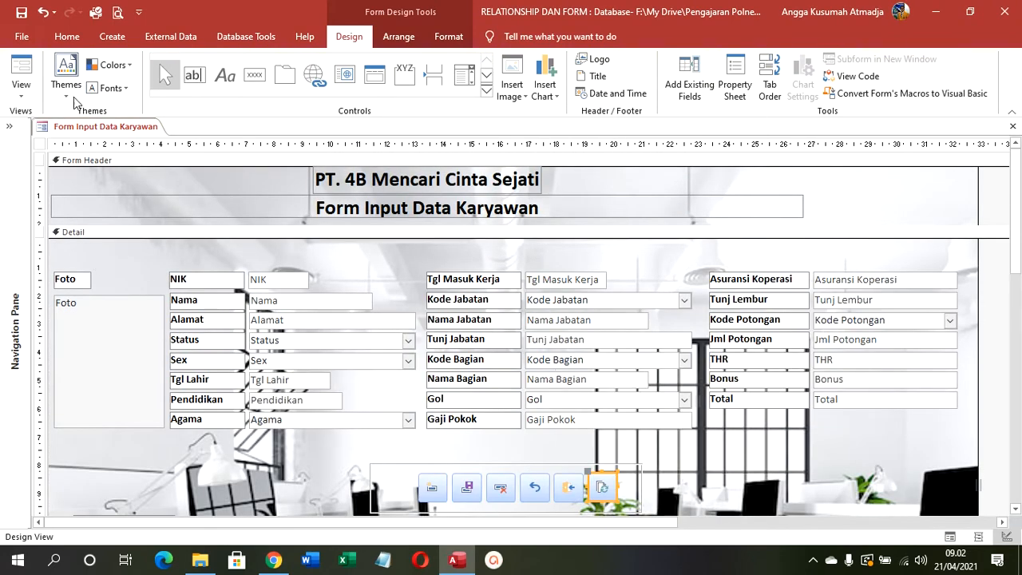
Step: Switch to Form View and review the new refresh button and the rows of the DAFTAR KARYAWAN list
{"action": "left_click", "coordinate": [21, 67]}
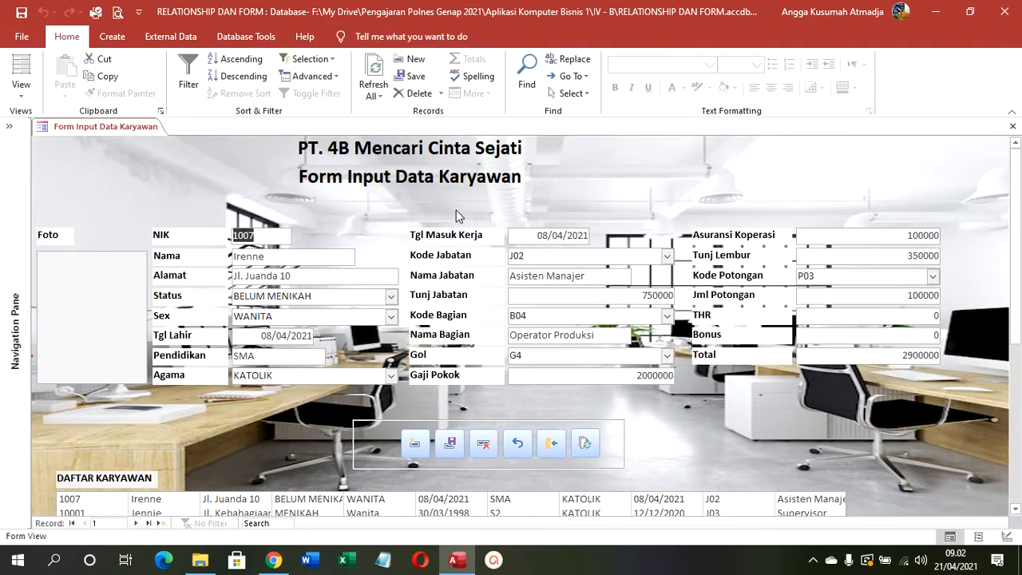
{"action": "scroll", "coordinate": [568, 214], "scroll_direction": "down", "scroll_amount": 5}
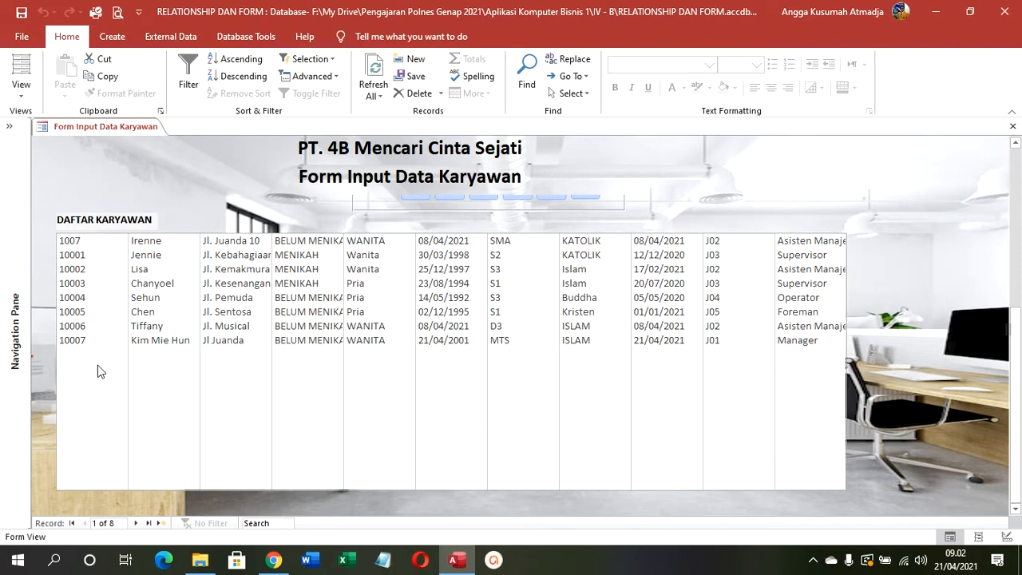
{"action": "scroll", "coordinate": [1008, 252], "scroll_direction": "up", "scroll_amount": 3}
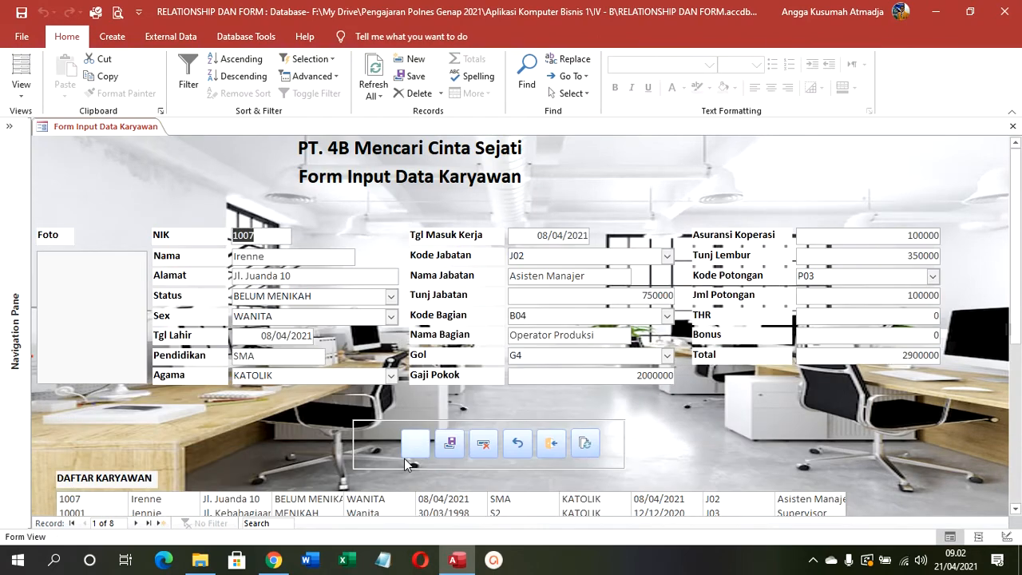
Step: Start a new employee record and enter the NIK number, the employee's full name and the address
{"action": "left_click", "coordinate": [415, 443]}
{"action": "left_click", "coordinate": [265, 242]}
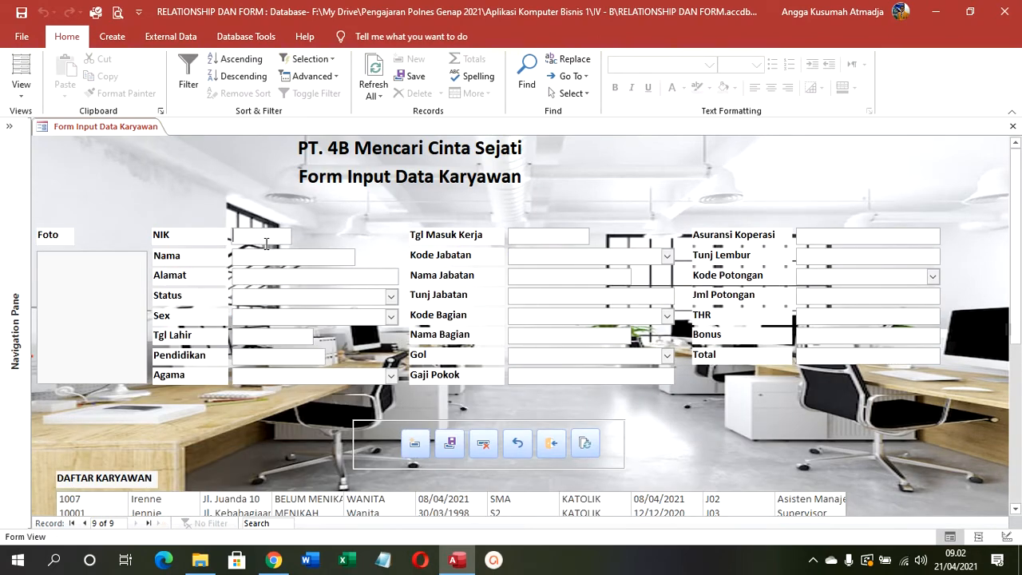
{"action": "type", "text": "1008"}
{"action": "key", "text": "Tab"}
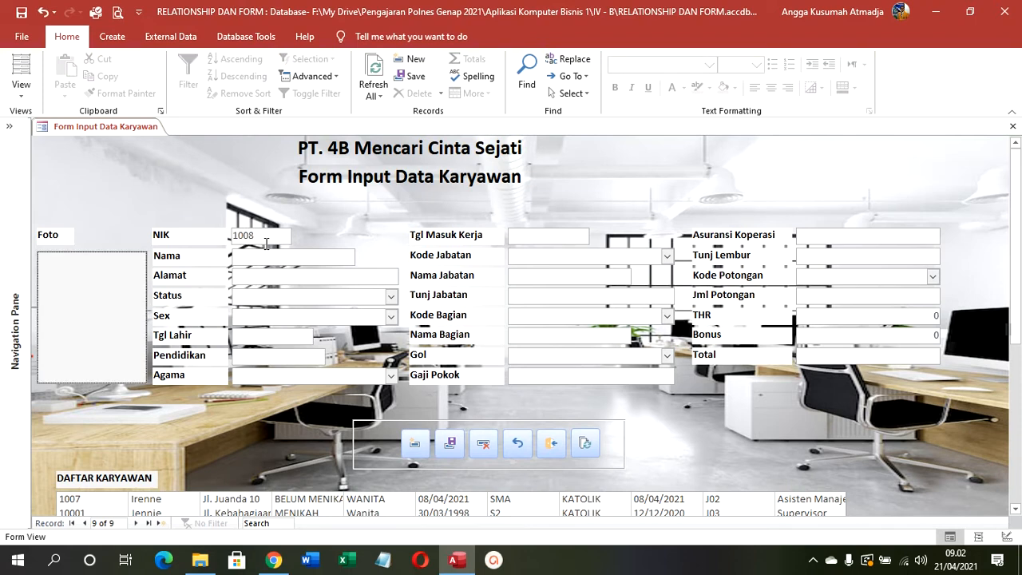
{"action": "left_click", "coordinate": [296, 254]}
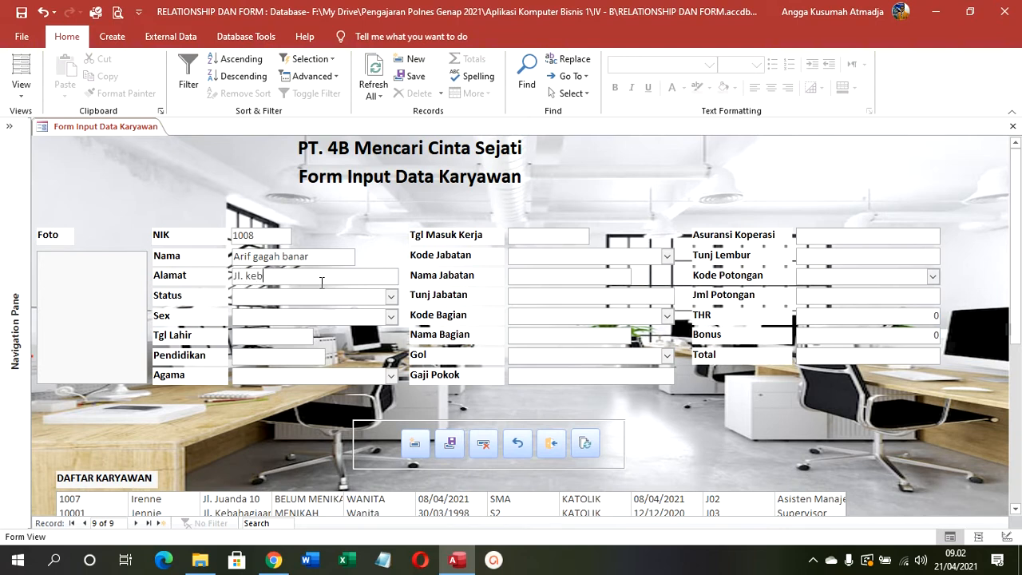
{"action": "key", "text": "Tab"}
Step: Set the new record's Status to MENIKAH and Sex to PRIA, and pick the date of birth in Tgl Lahir
{"action": "left_click", "coordinate": [390, 296]}
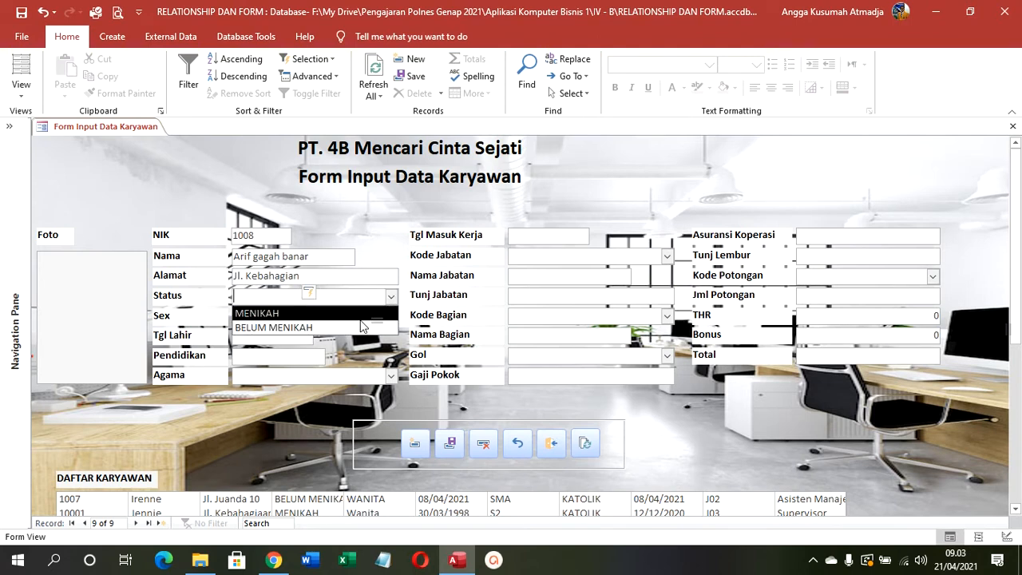
{"action": "left_click", "coordinate": [364, 312]}
{"action": "left_click", "coordinate": [392, 317]}
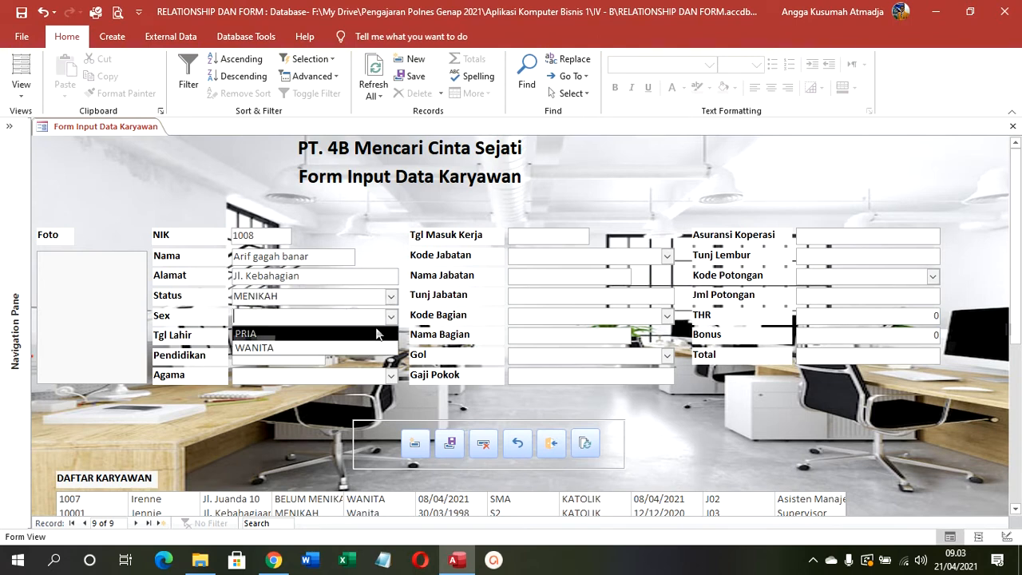
{"action": "left_click", "coordinate": [367, 329]}
{"action": "left_click", "coordinate": [310, 343]}
{"action": "left_click", "coordinate": [321, 334]}
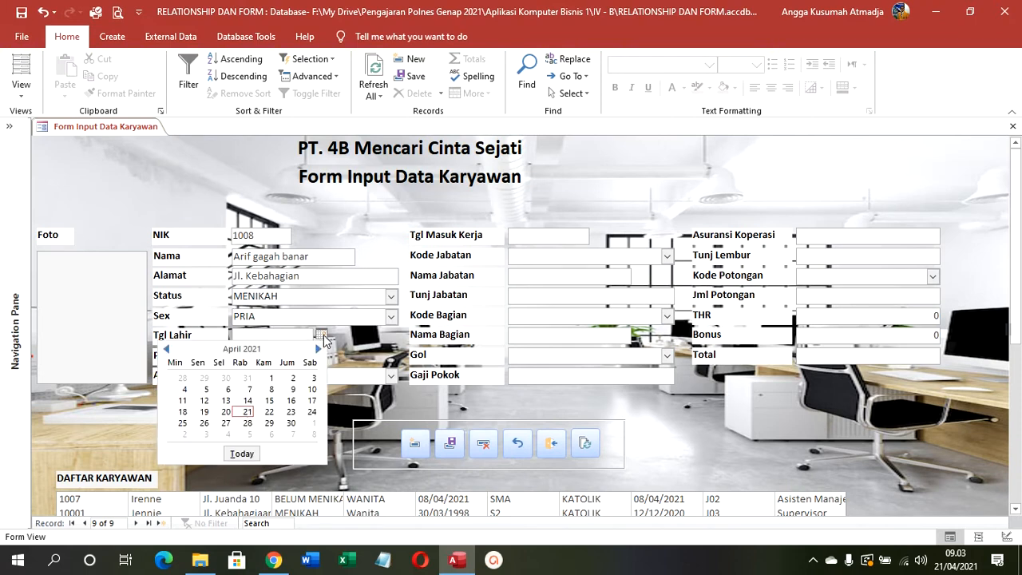
{"action": "left_click", "coordinate": [240, 407]}
Step: Enter S1 as Pendidikan and choose ISLAM as Agama
{"action": "left_click", "coordinate": [289, 360]}
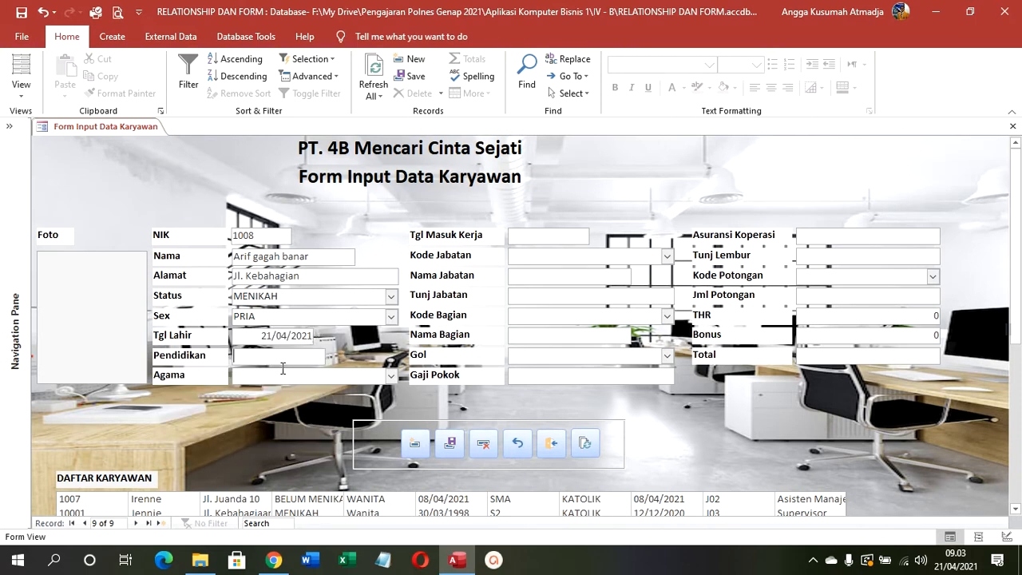
{"action": "type", "text": "S1"}
{"action": "left_click", "coordinate": [392, 374]}
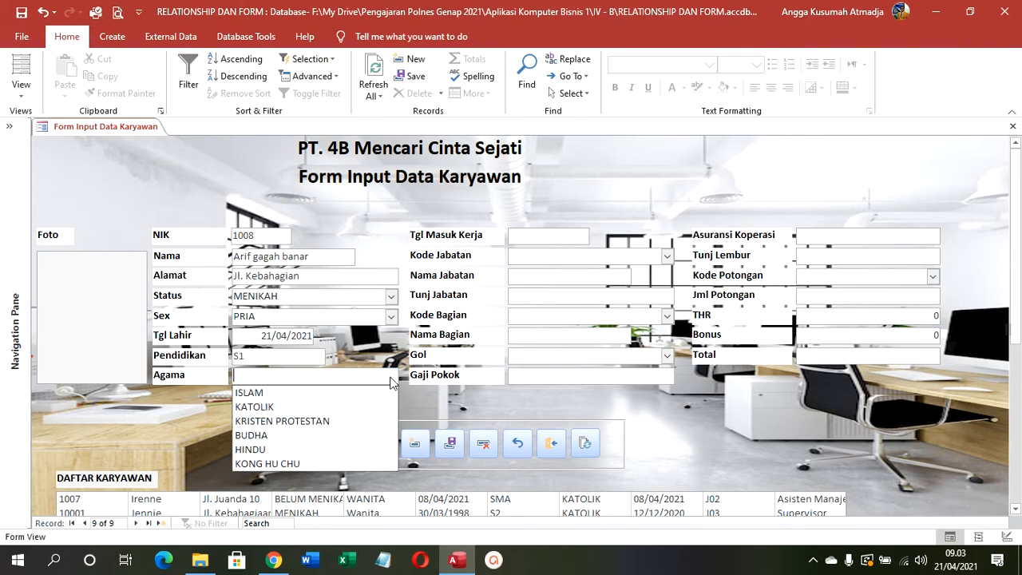
{"action": "left_click", "coordinate": [241, 391]}
Step: Set Tgl Masuk Kerja to 21/04/2021, Kode Jabatan to J01 (Manager) and Kode Bagian to B01 (Manager Produksi)
{"action": "left_click", "coordinate": [559, 232]}
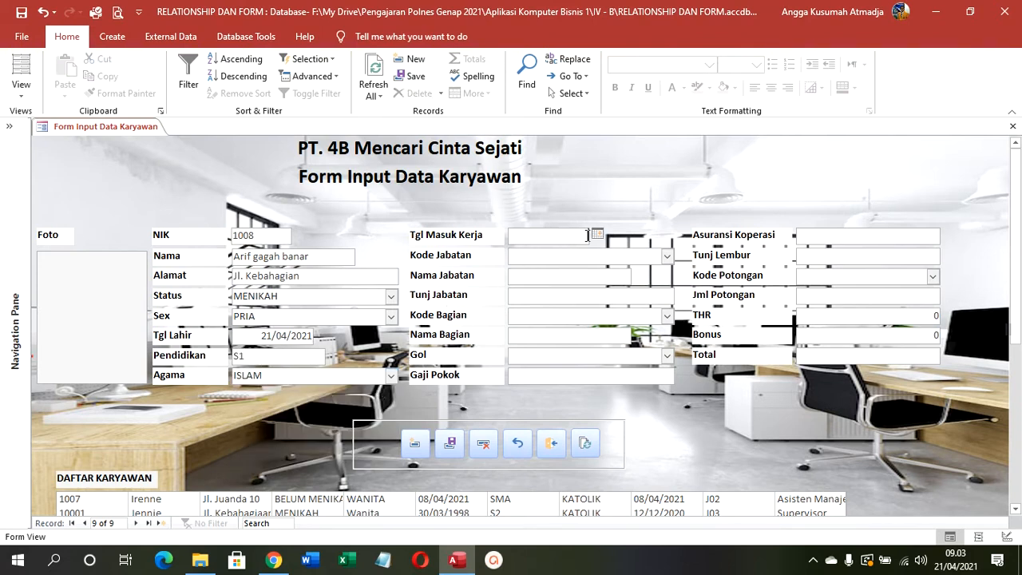
{"action": "left_click", "coordinate": [598, 235]}
{"action": "left_click", "coordinate": [523, 316]}
{"action": "left_click", "coordinate": [666, 255]}
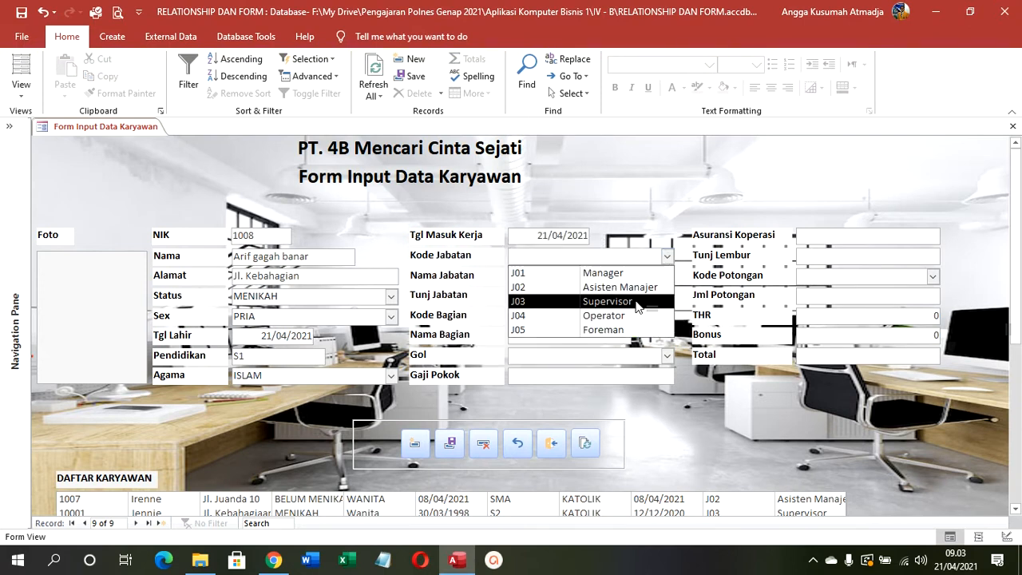
{"action": "left_click", "coordinate": [639, 273]}
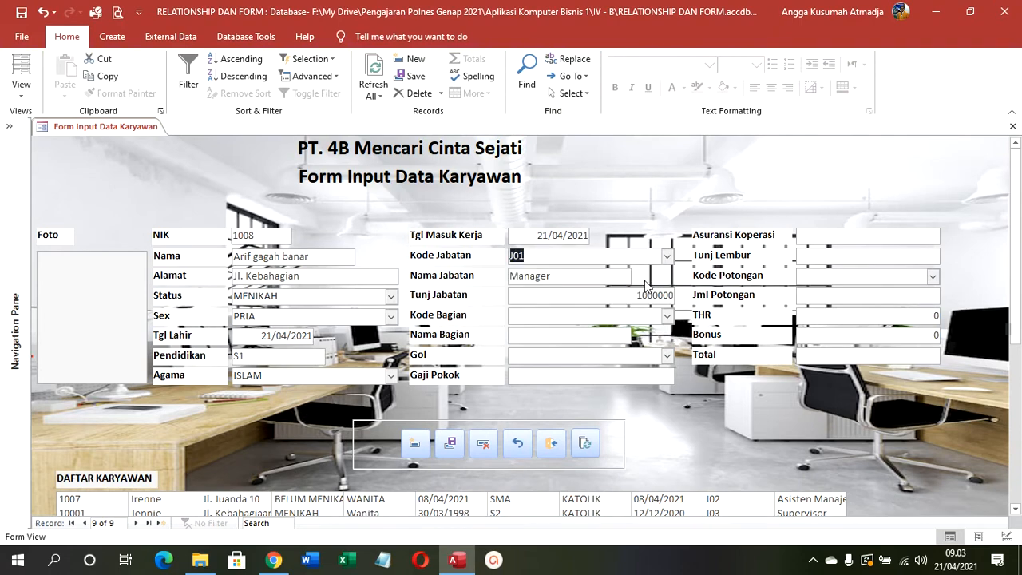
{"action": "left_click", "coordinate": [667, 315]}
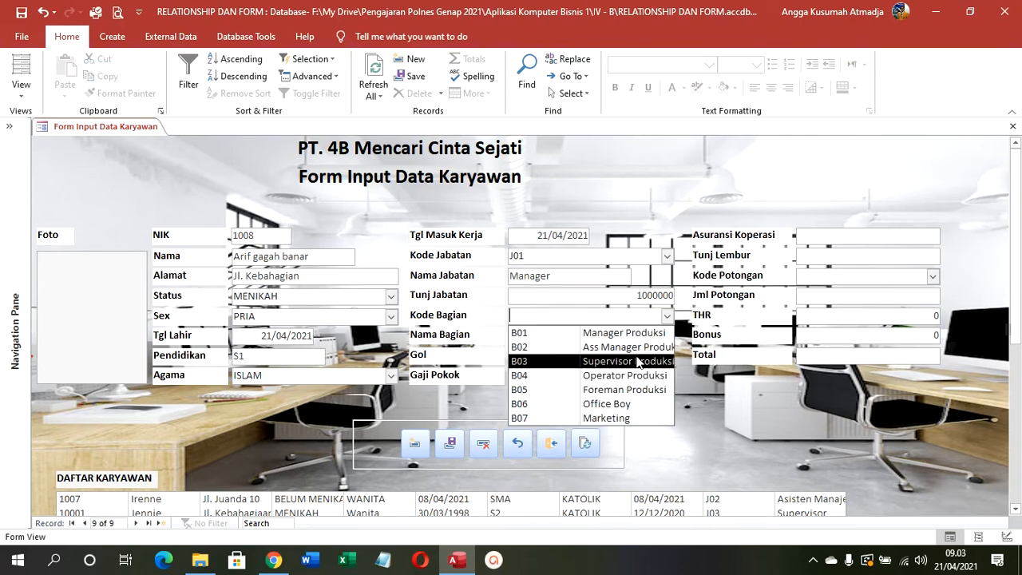
{"action": "left_click", "coordinate": [643, 332]}
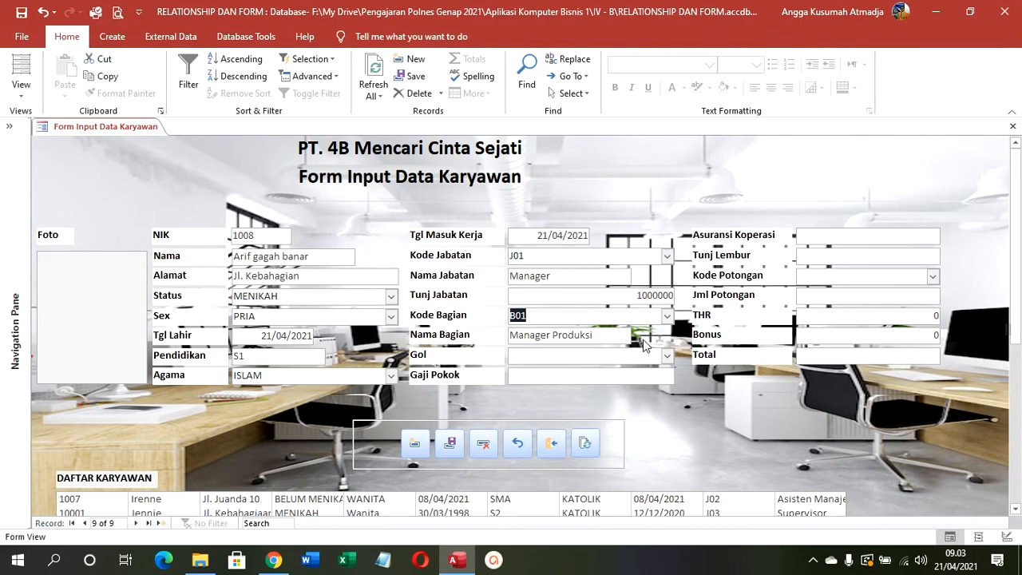
Step: Choose G5 as the employee's Gol and P05 as Kode Potongan
{"action": "left_click", "coordinate": [662, 356]}
{"action": "left_click", "coordinate": [667, 357]}
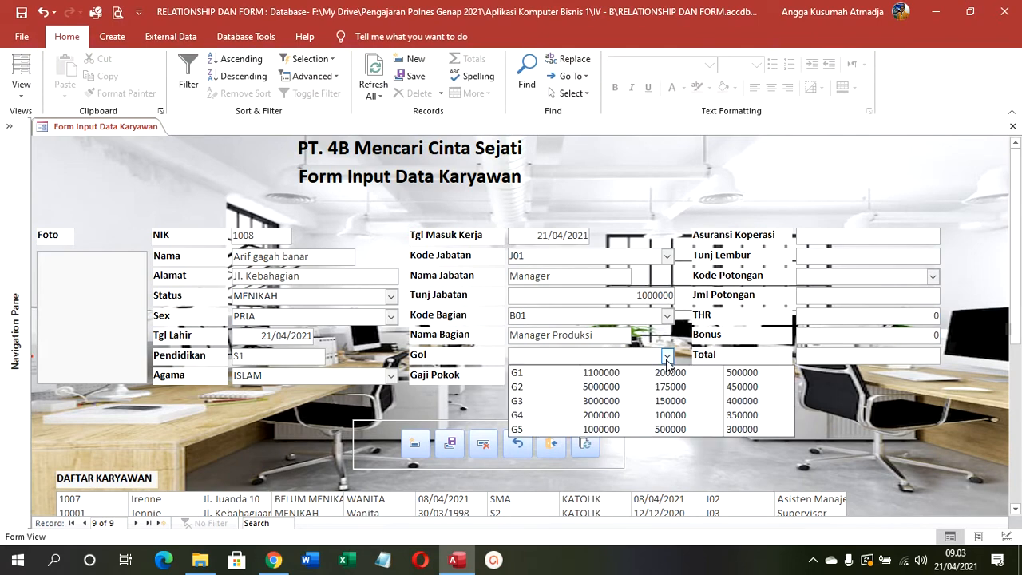
{"action": "left_click", "coordinate": [644, 431]}
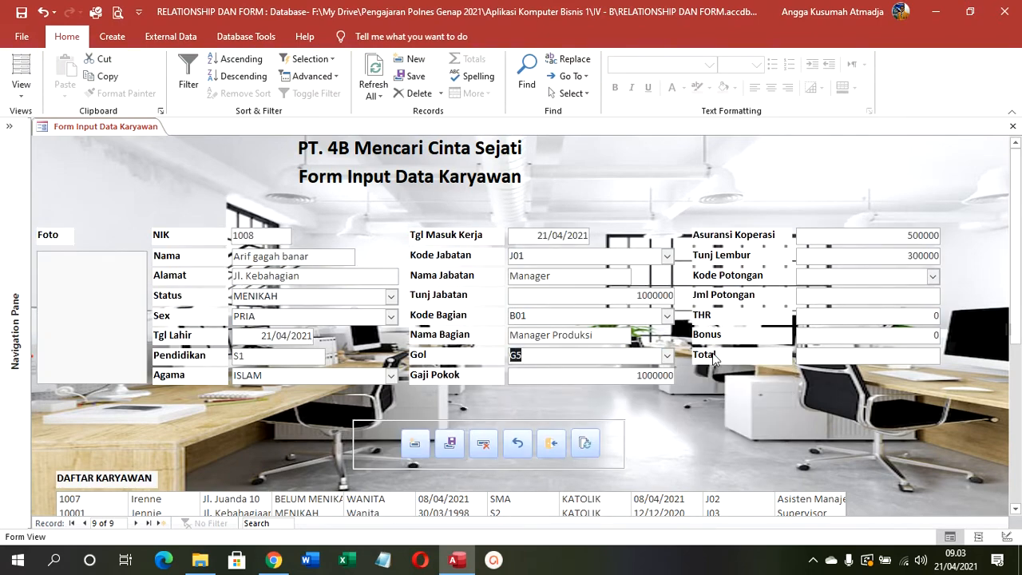
{"action": "left_click", "coordinate": [933, 276]}
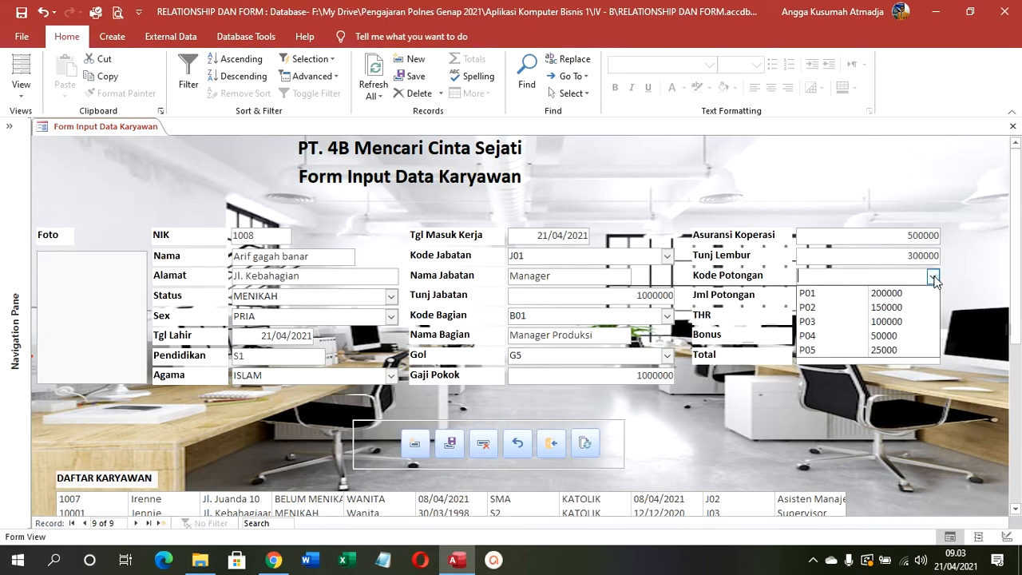
{"action": "left_click", "coordinate": [890, 350]}
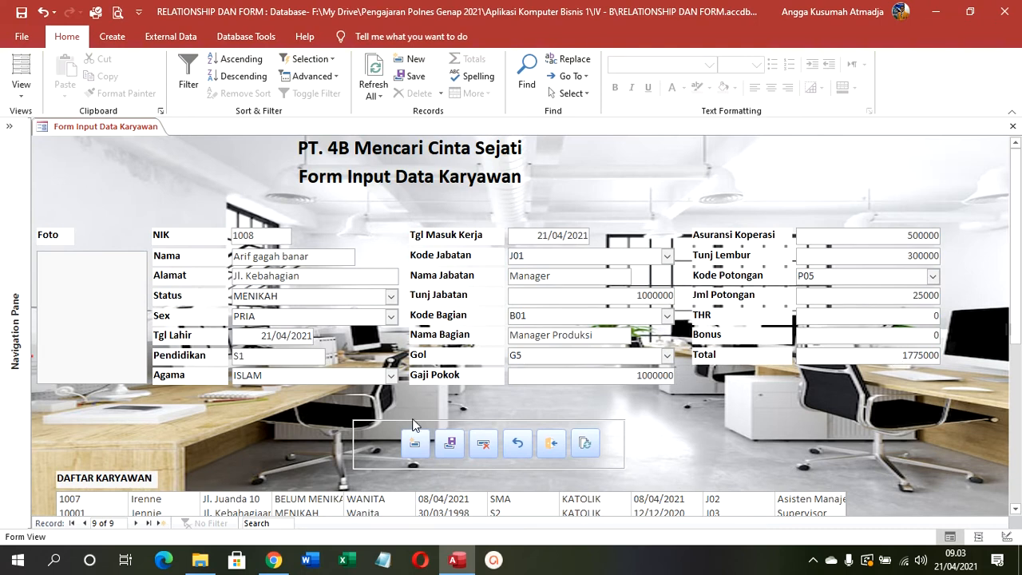
{"action": "right_click", "coordinate": [60, 273]}
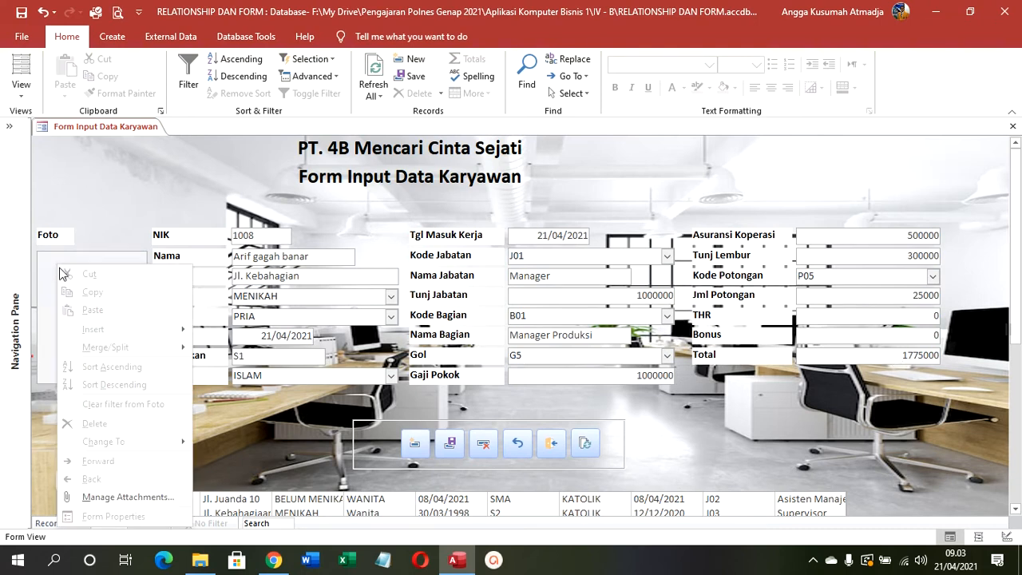
{"action": "left_click", "coordinate": [115, 497]}
{"action": "left_click", "coordinate": [617, 232]}
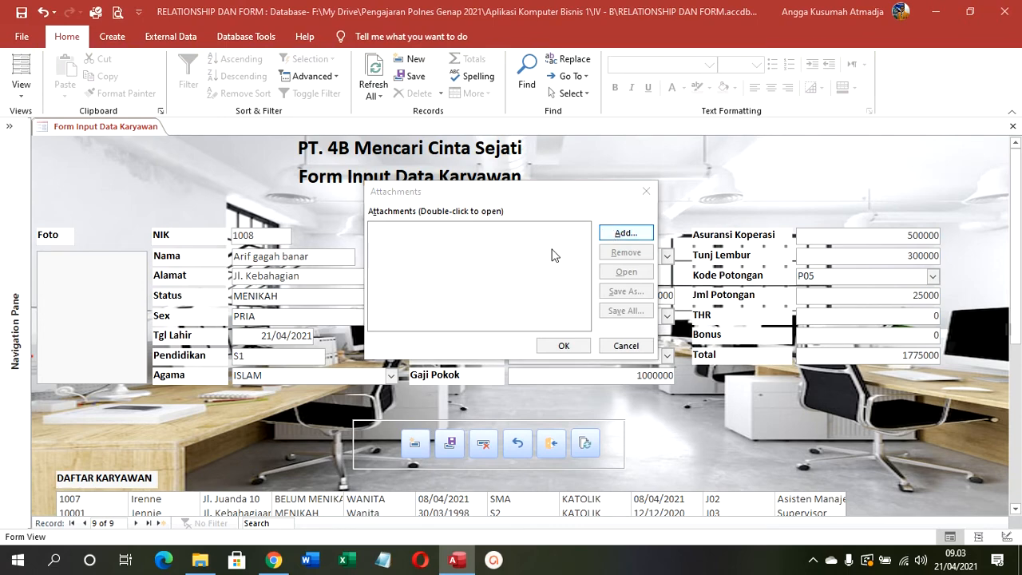
{"action": "left_click", "coordinate": [717, 295]}
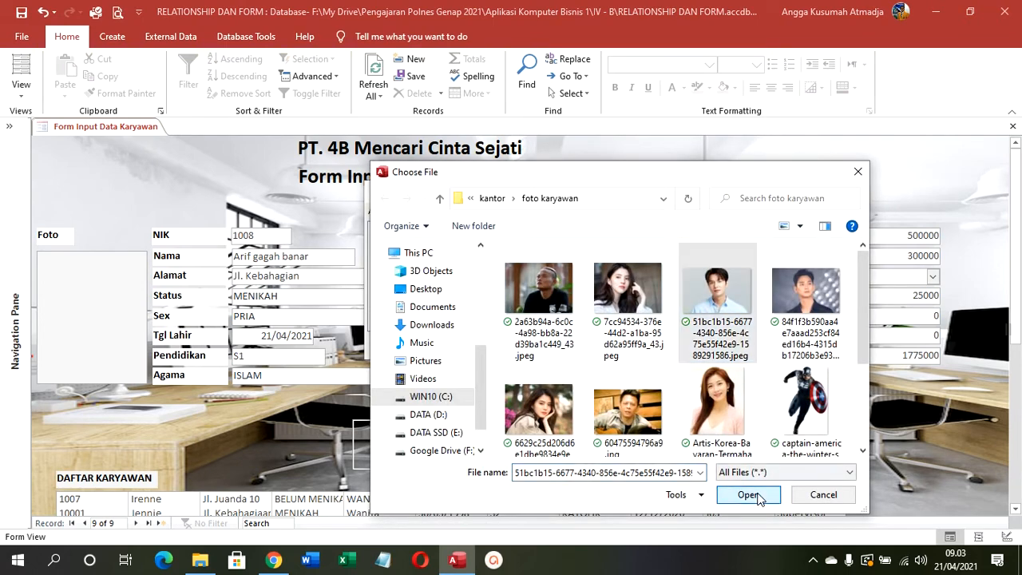
{"action": "left_click", "coordinate": [748, 495]}
{"action": "left_click", "coordinate": [559, 345]}
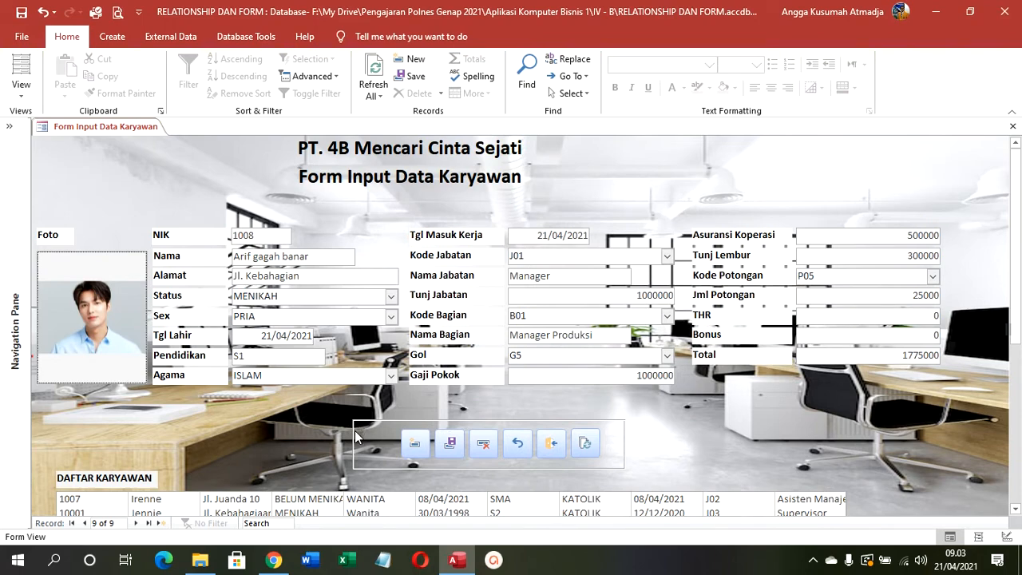
Step: Save the new employee record with the form's save button and refresh the DAFTAR KARYAWAN list
{"action": "left_click", "coordinate": [450, 443]}
{"action": "left_click_drag", "start_coordinate": [1018, 256], "coordinate": [1021, 385]}
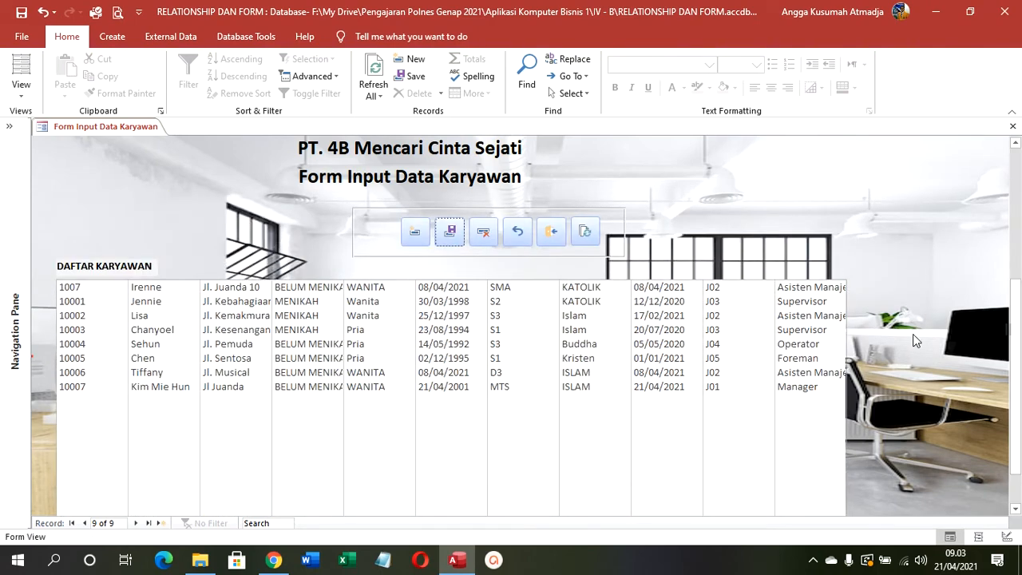
{"action": "left_click", "coordinate": [588, 231]}
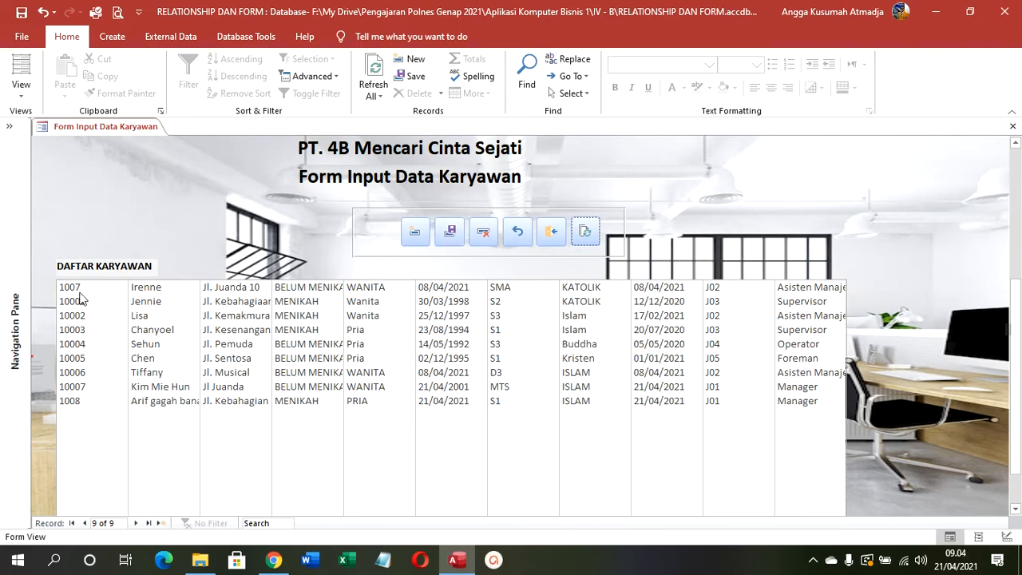
Step: Return to Design View and examine the On Click macro of the refresh button in its event properties
{"action": "right_click", "coordinate": [93, 159]}
{"action": "left_click", "coordinate": [141, 204]}
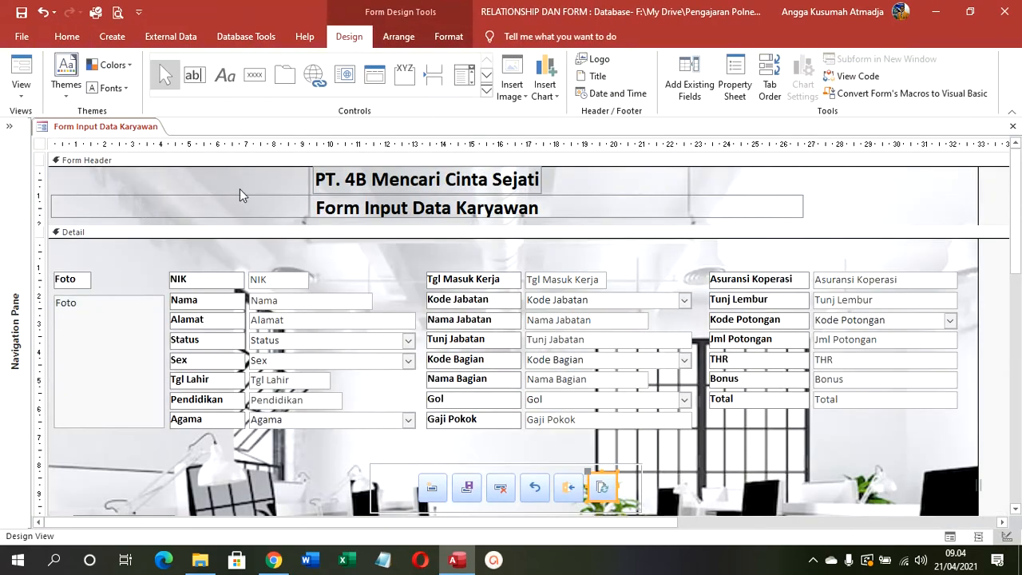
{"action": "scroll", "coordinate": [493, 291], "scroll_direction": "down", "scroll_amount": 3}
{"action": "scroll", "coordinate": [500, 284], "scroll_direction": "down", "scroll_amount": 1}
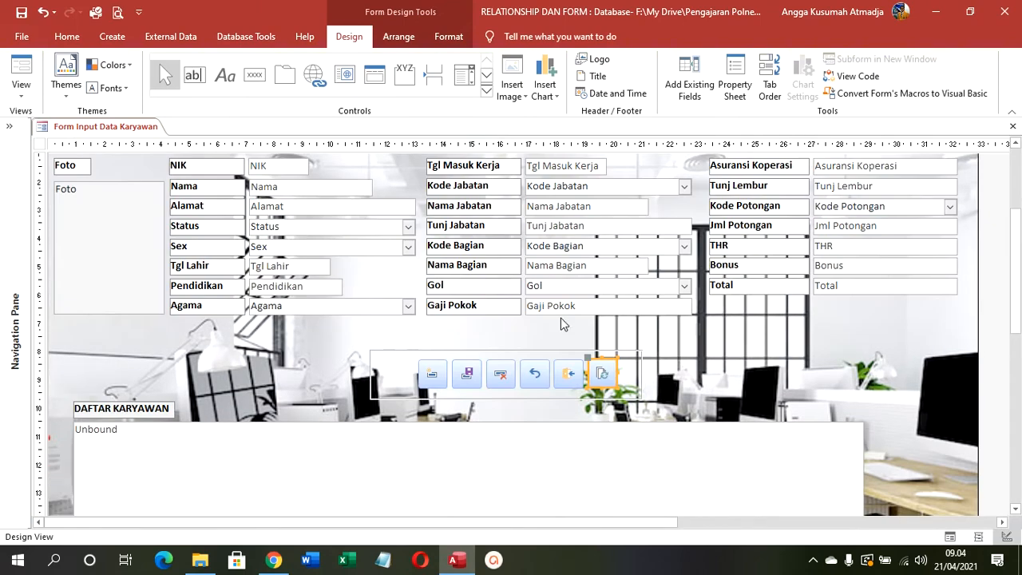
{"action": "right_click", "coordinate": [612, 367]}
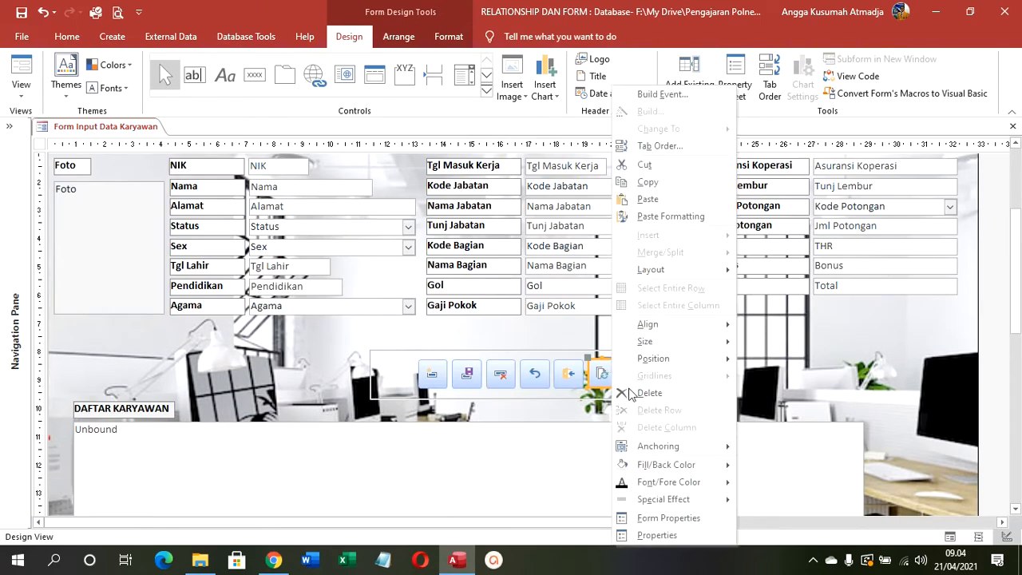
{"action": "left_click", "coordinate": [670, 531]}
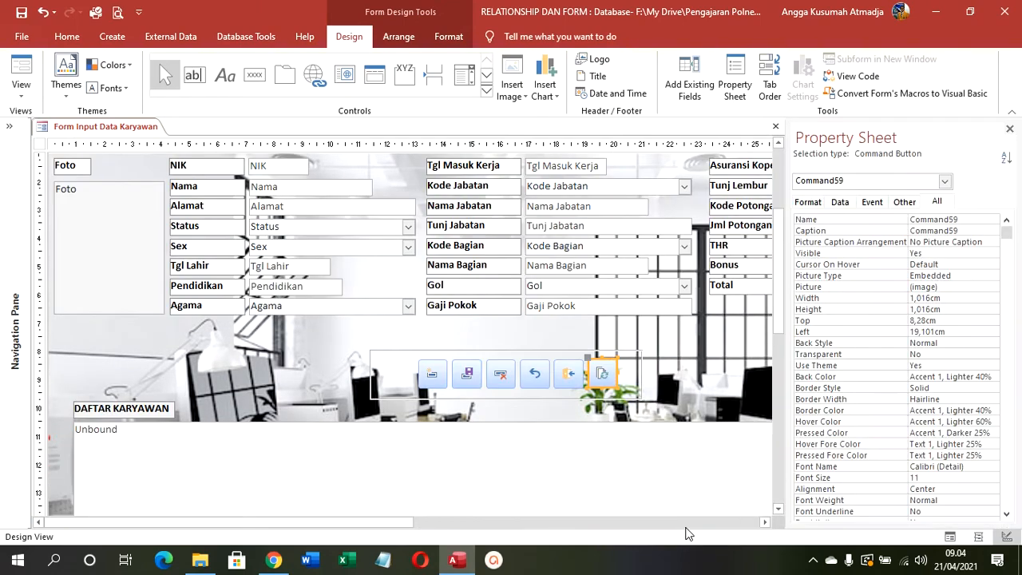
{"action": "left_click", "coordinate": [876, 201]}
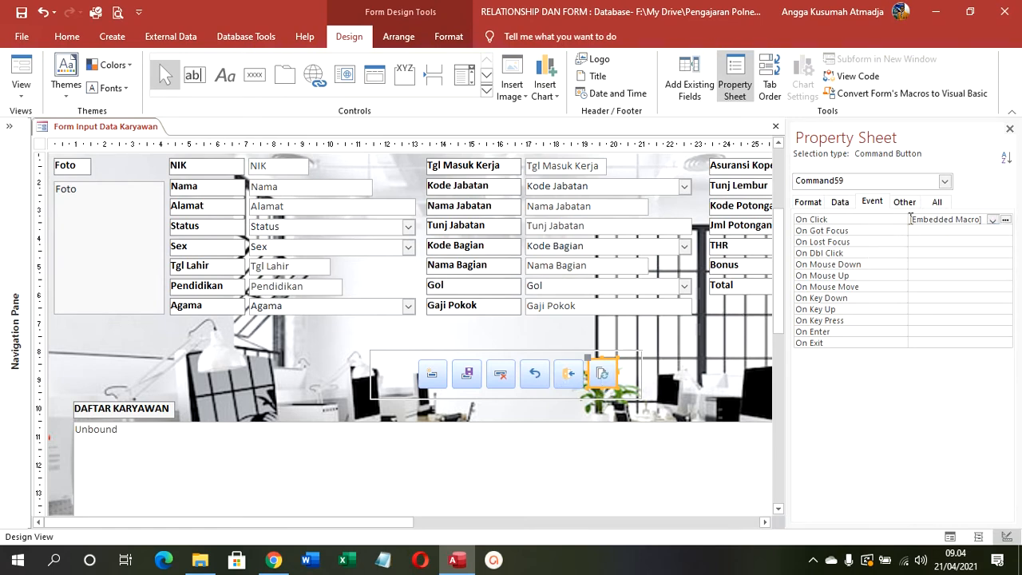
{"action": "left_click", "coordinate": [1005, 220]}
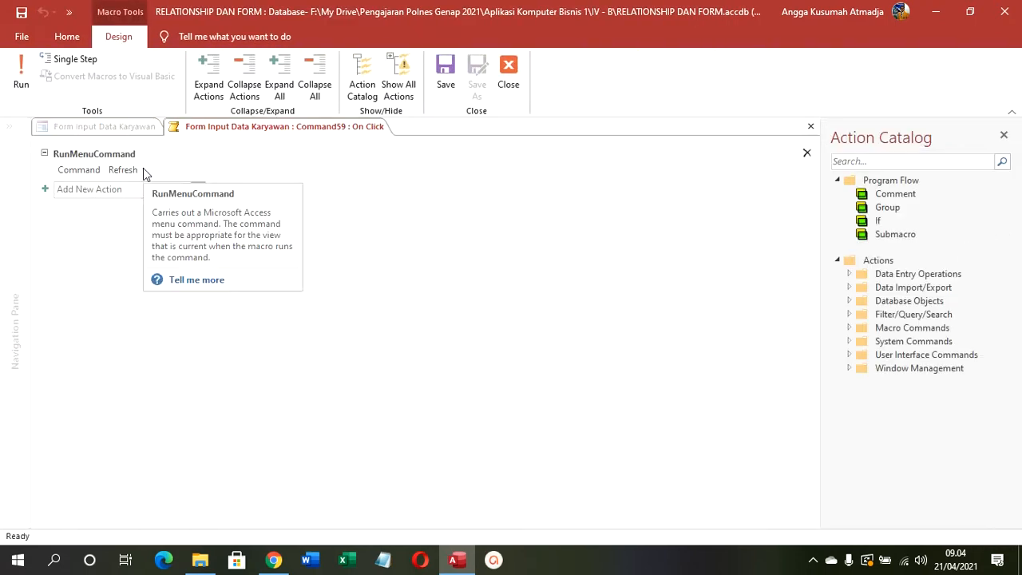
{"action": "left_click", "coordinate": [813, 127]}
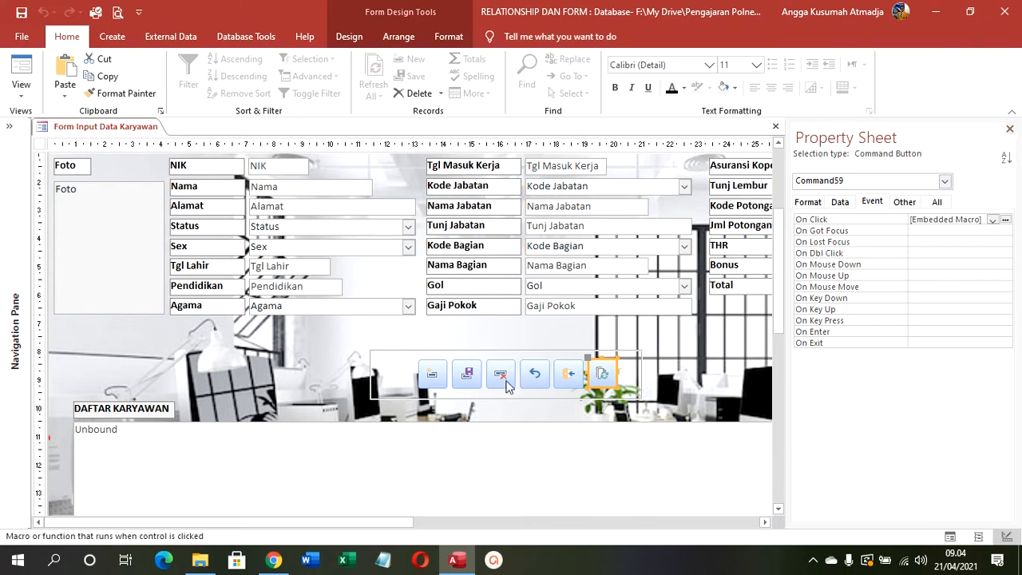
Step: Add a RunMenuCommand Refresh action at the end of the save button's On Click macro, then save and close it
{"action": "left_click", "coordinate": [474, 375]}
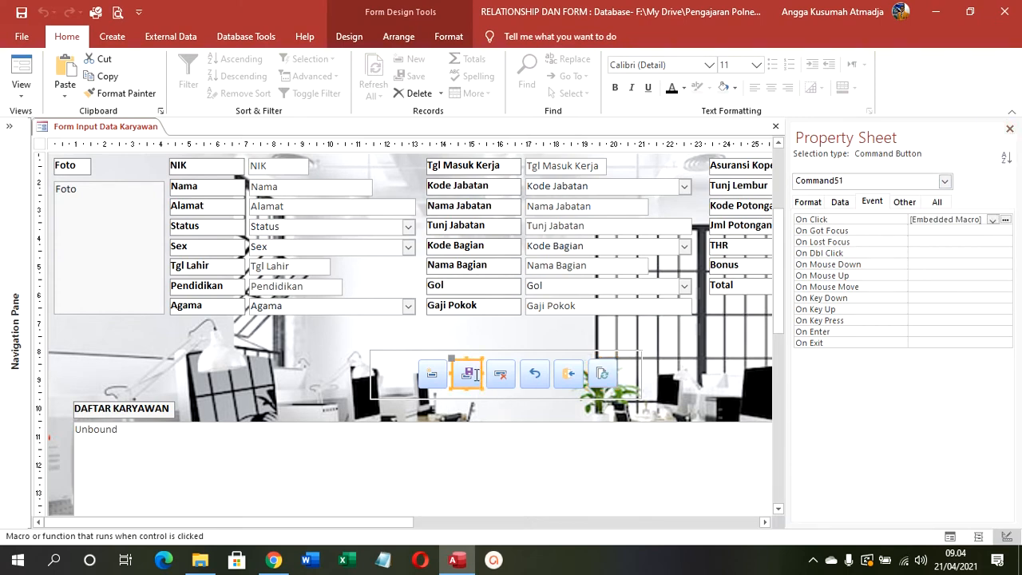
{"action": "left_click", "coordinate": [1007, 220]}
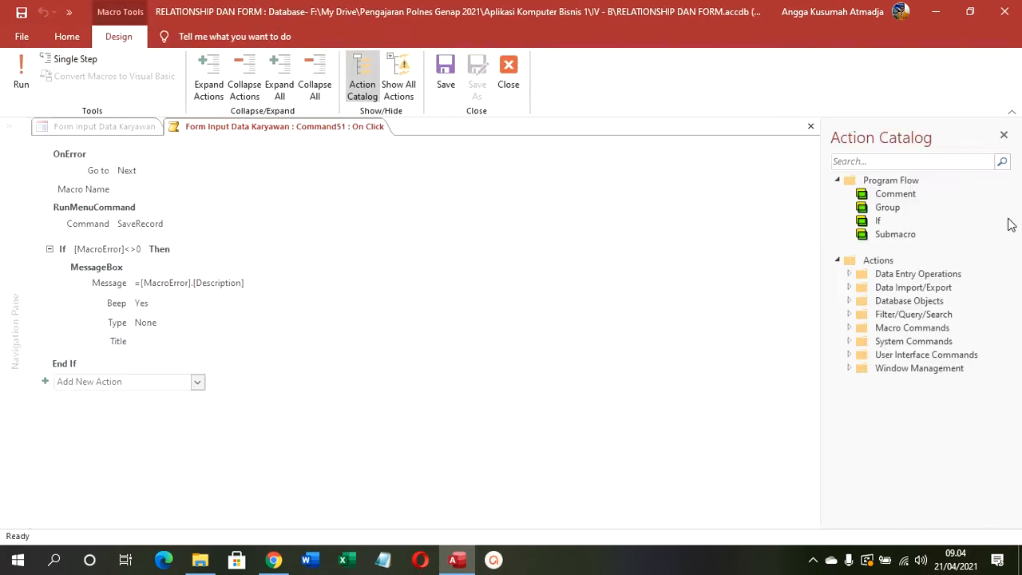
{"action": "left_click", "coordinate": [186, 381]}
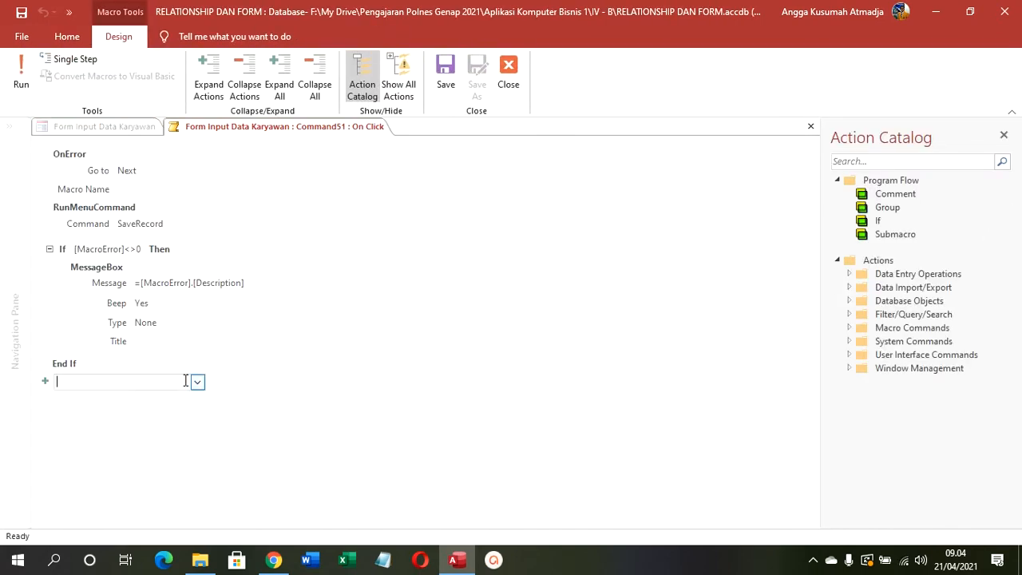
{"action": "type", "text": "Refresh"}
{"action": "key", "text": "Return"}
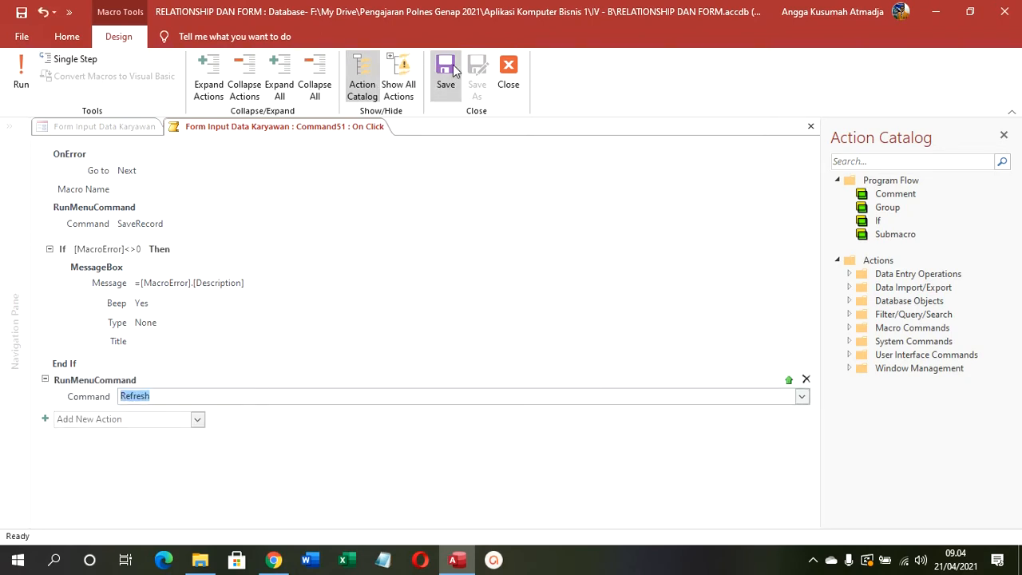
{"action": "left_click", "coordinate": [508, 70]}
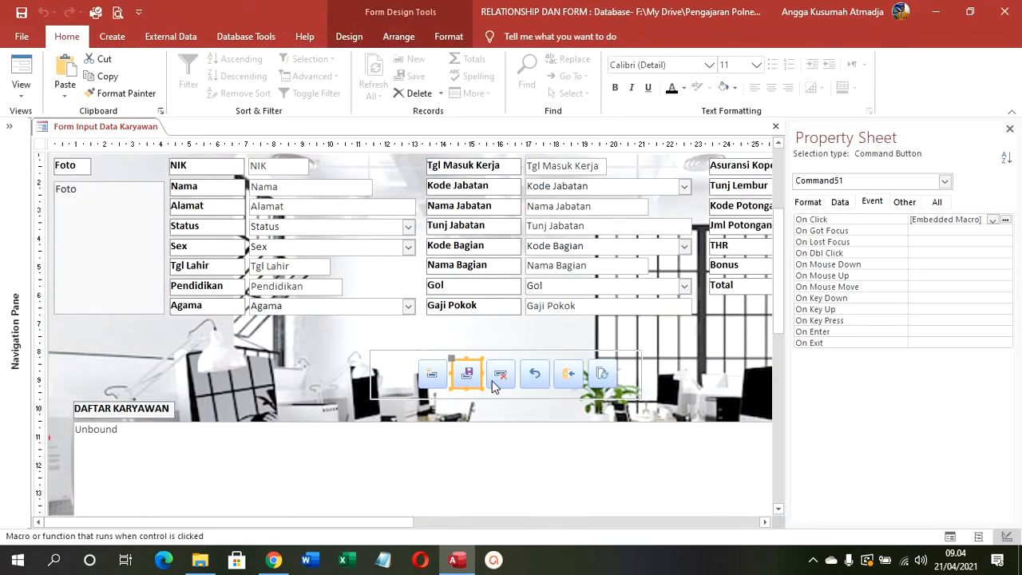
Step: Add a RunMenuCommand Refresh action at the end of the delete button's On Click macro and close the macro with its changes saved
{"action": "left_click", "coordinate": [500, 380]}
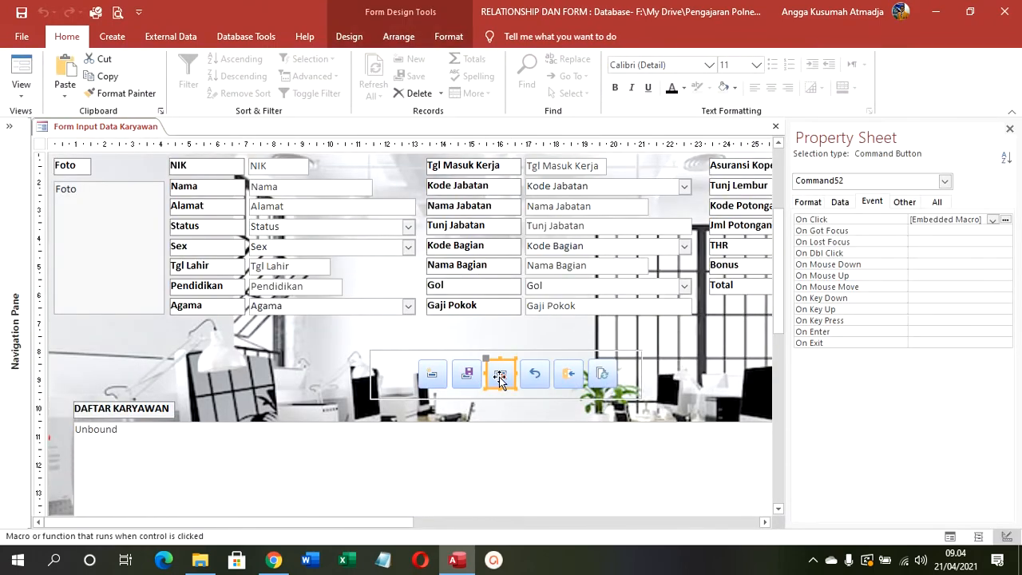
{"action": "left_click", "coordinate": [1006, 219]}
{"action": "scroll", "coordinate": [394, 433], "scroll_direction": "down", "scroll_amount": 3}
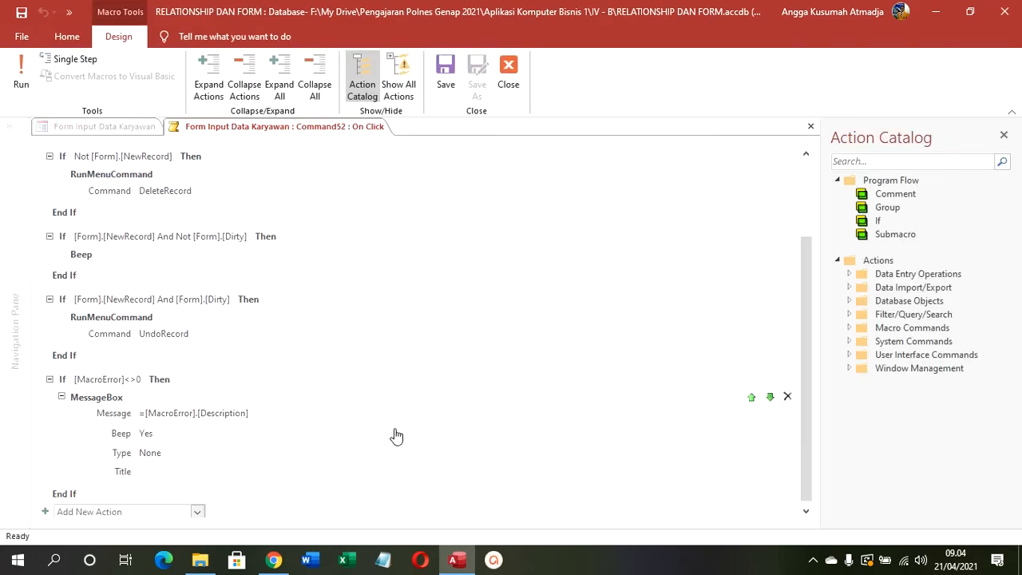
{"action": "left_click", "coordinate": [162, 510]}
{"action": "type", "text": "Refresh"}
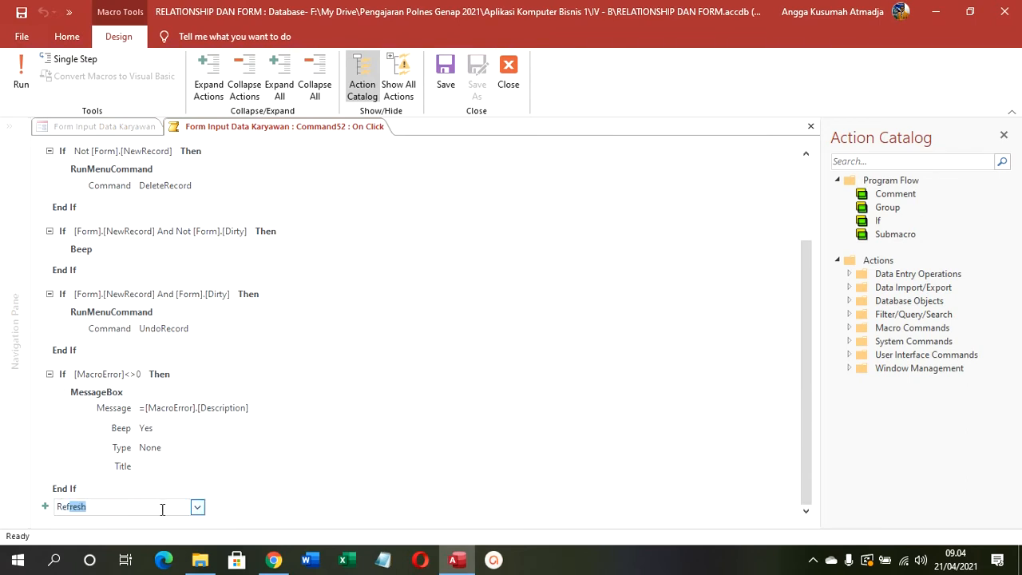
{"action": "key", "text": "Return"}
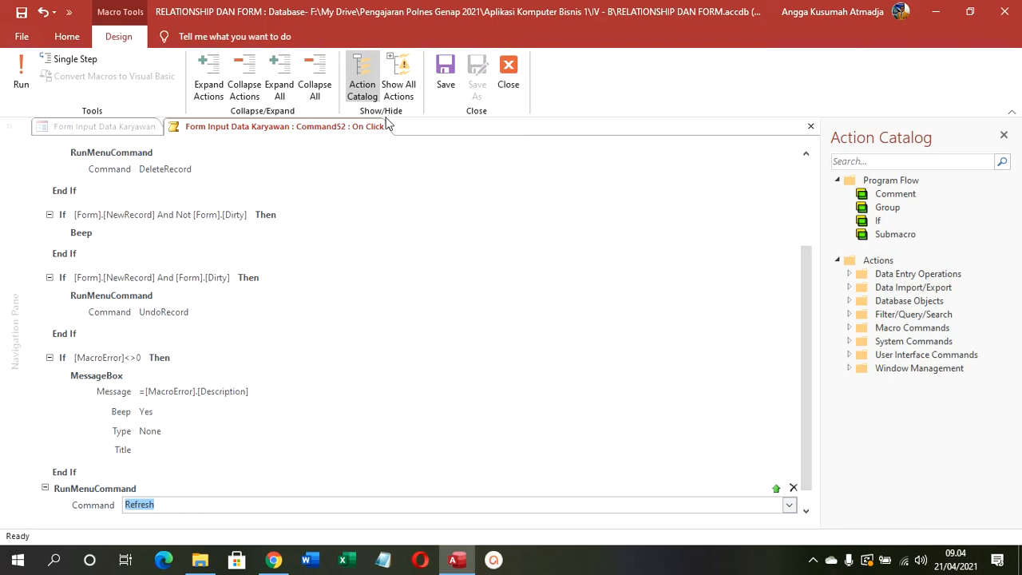
{"action": "left_click", "coordinate": [508, 76]}
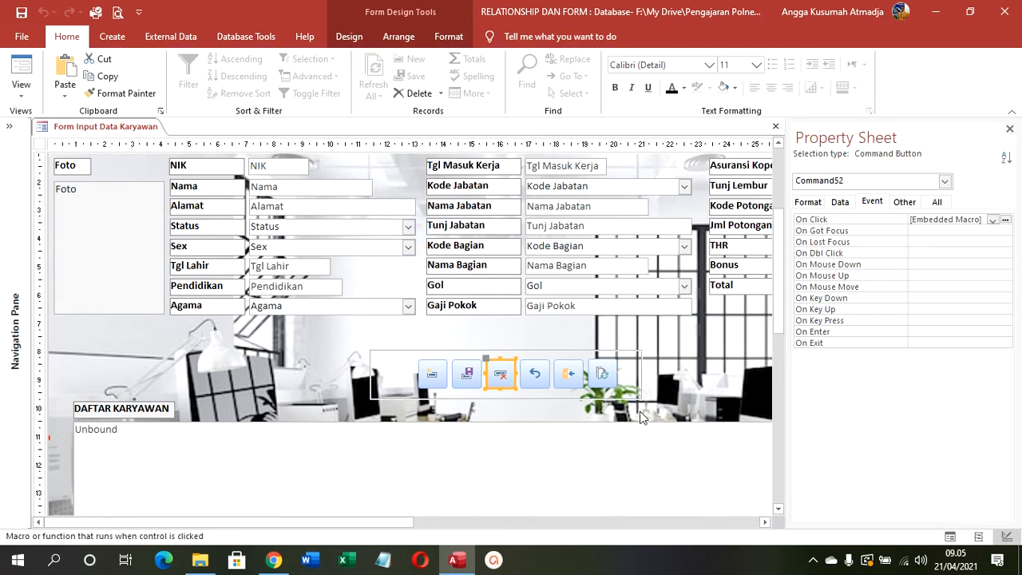
Step: Add a RunMenuCommand Refresh action at the end of the undo button's On Click macro, then save and close it
{"action": "left_click", "coordinate": [547, 378]}
{"action": "left_click", "coordinate": [1007, 220]}
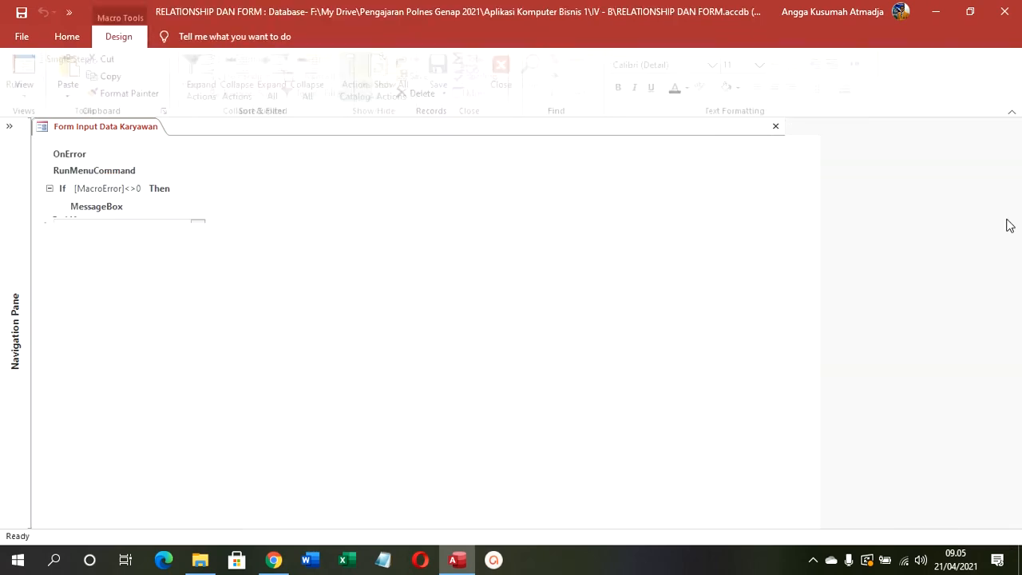
{"action": "left_click", "coordinate": [151, 385]}
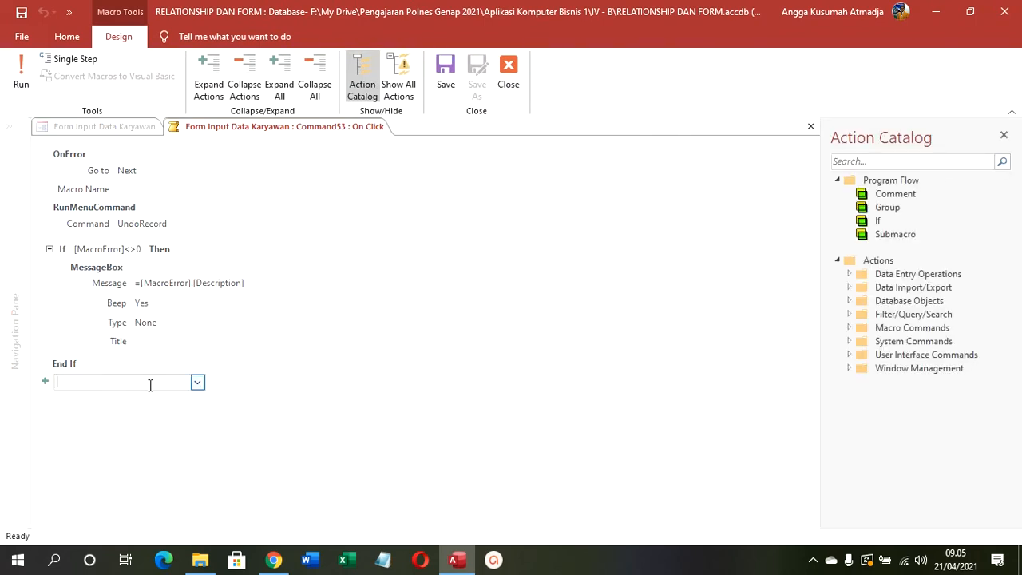
{"action": "type", "text": "Refresh"}
{"action": "key", "text": "Return"}
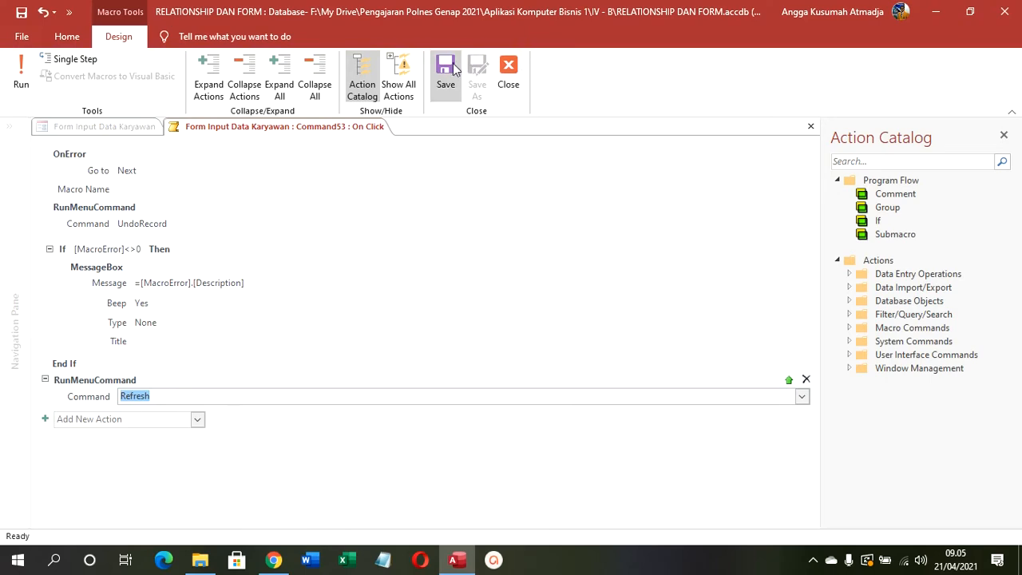
{"action": "left_click", "coordinate": [505, 70]}
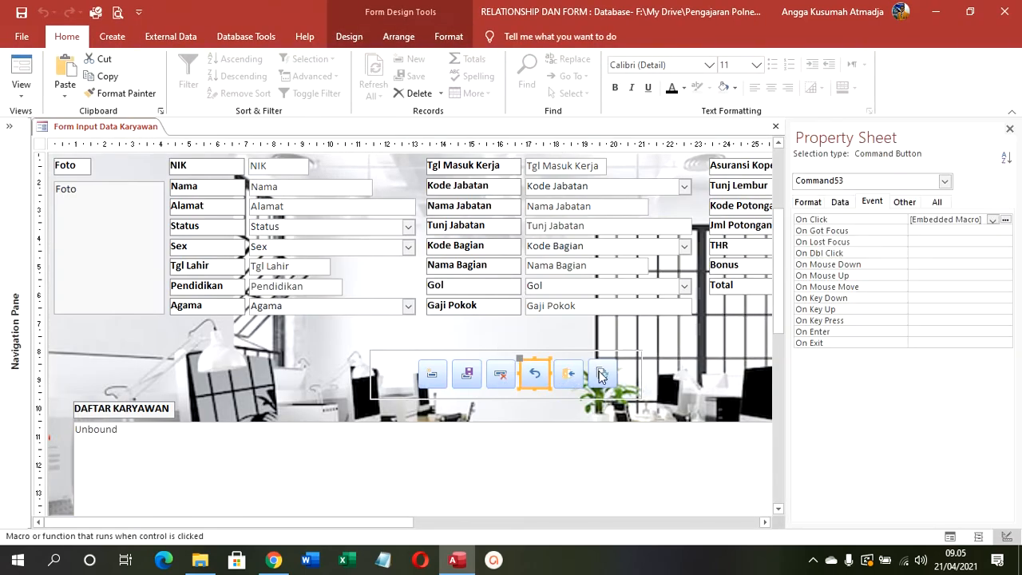
Step: Add a RunMenuCommand Refresh action at the end of the new-record button's On Click macro, then save and close it
{"action": "left_click", "coordinate": [441, 381]}
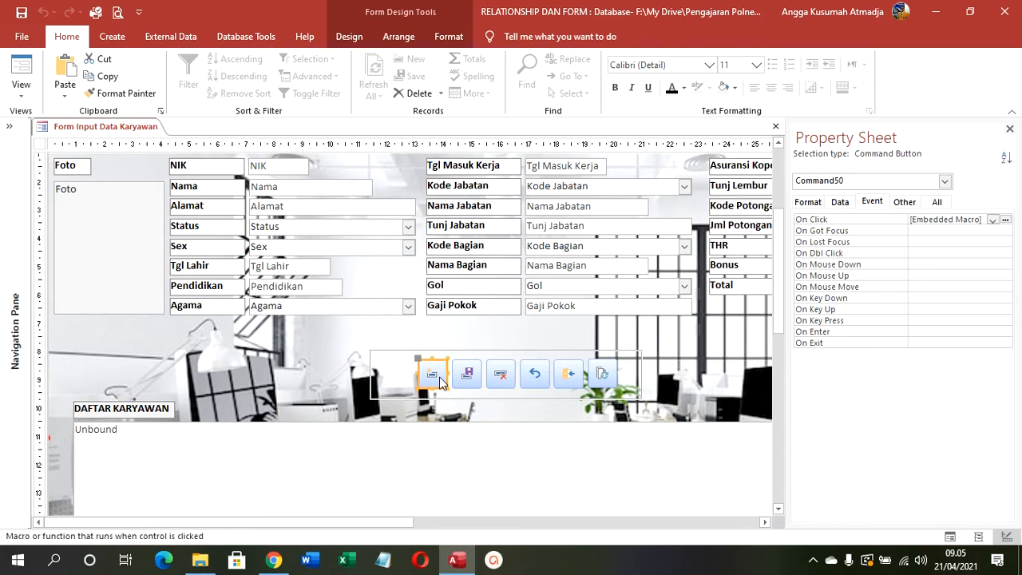
{"action": "left_click", "coordinate": [1005, 219]}
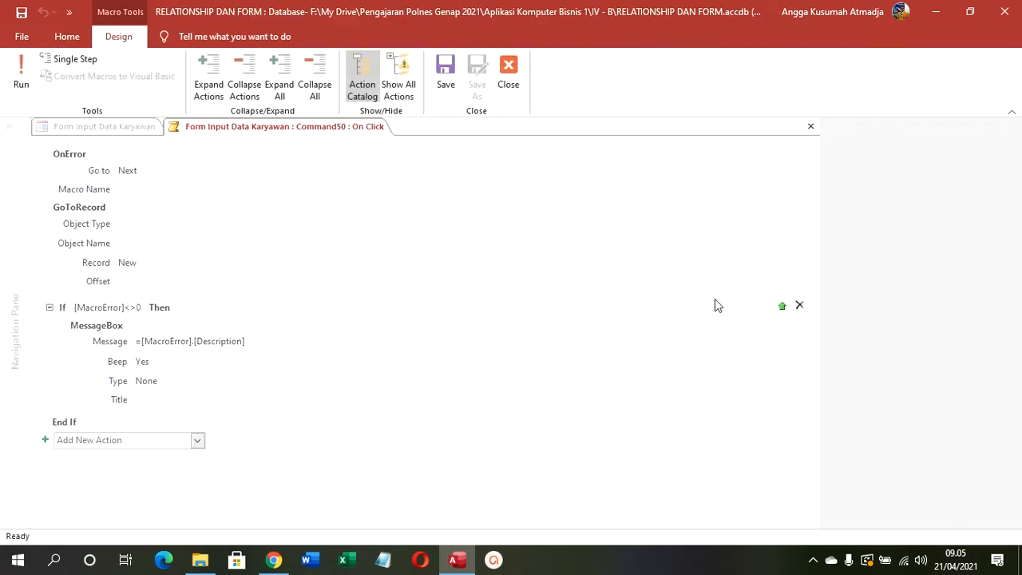
{"action": "left_click", "coordinate": [172, 440]}
{"action": "type", "text": "Re"}
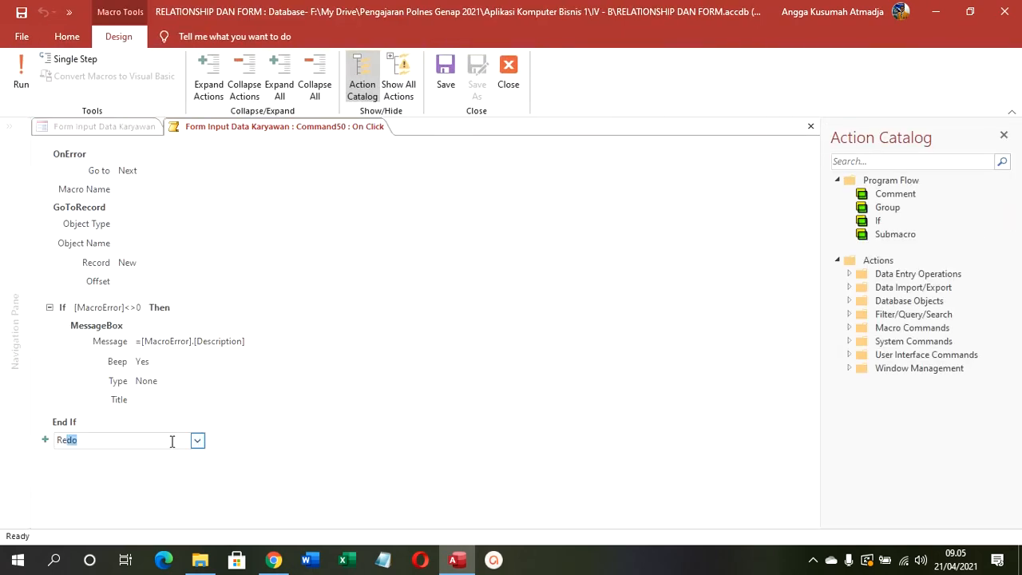
{"action": "type", "text": "fe"}
{"action": "type", "text": "resh"}
{"action": "key", "text": "Return"}
{"action": "left_click", "coordinate": [436, 70]}
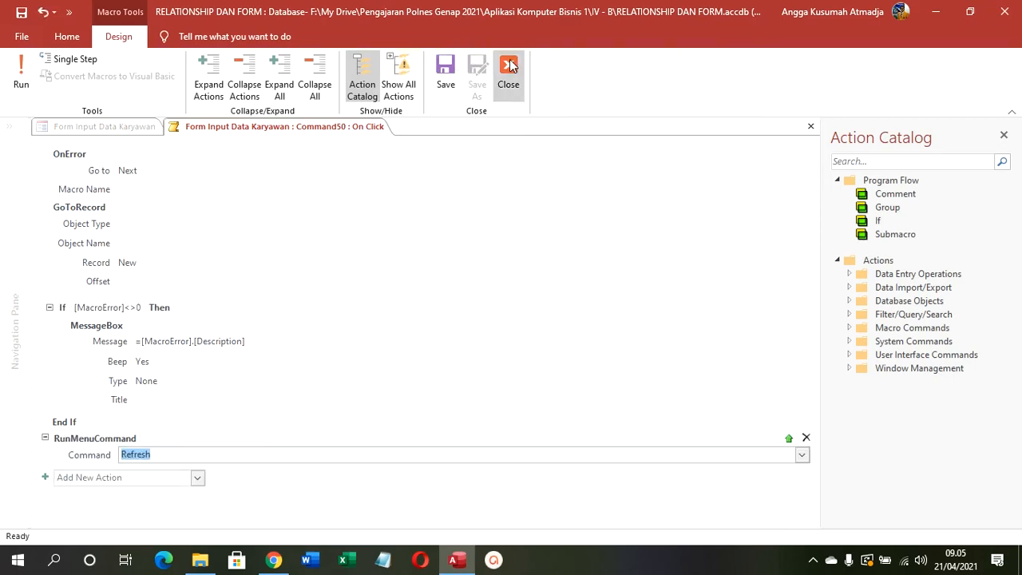
{"action": "left_click", "coordinate": [510, 64]}
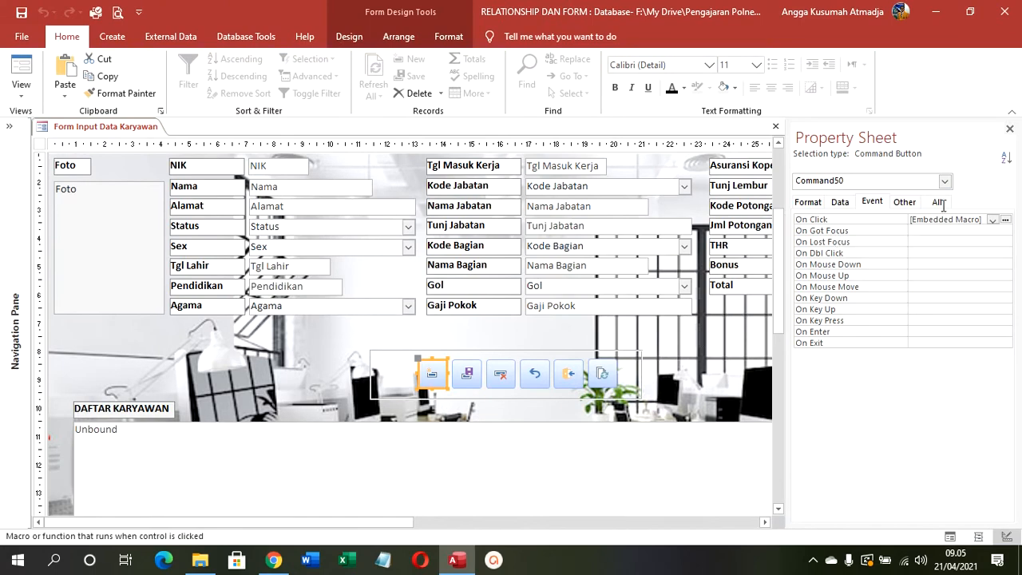
Step: Close the property sheet and delete the separate refresh button from the command button group
{"action": "left_click", "coordinate": [1010, 130]}
{"action": "left_click", "coordinate": [606, 376]}
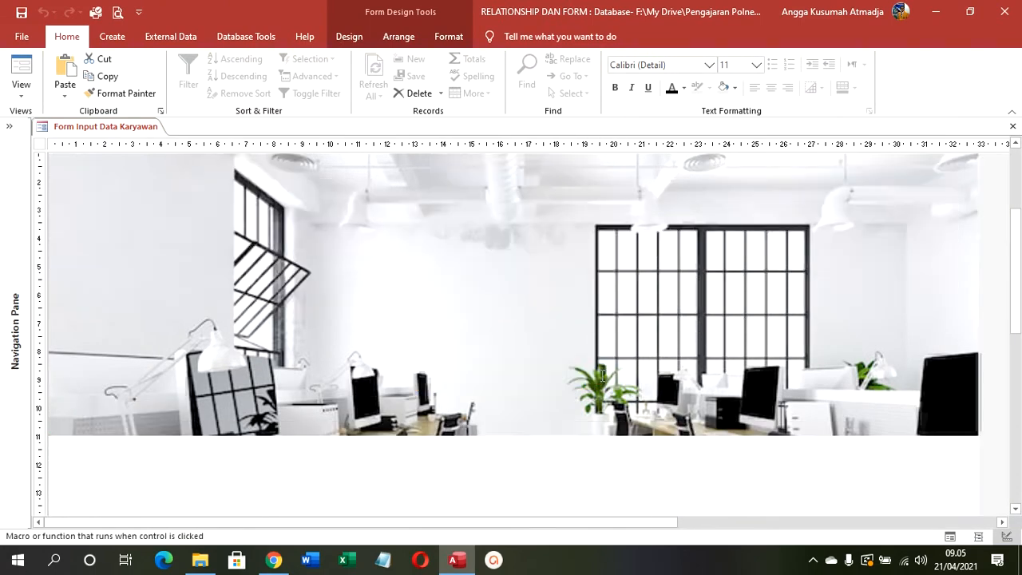
{"action": "key", "text": "Delete"}
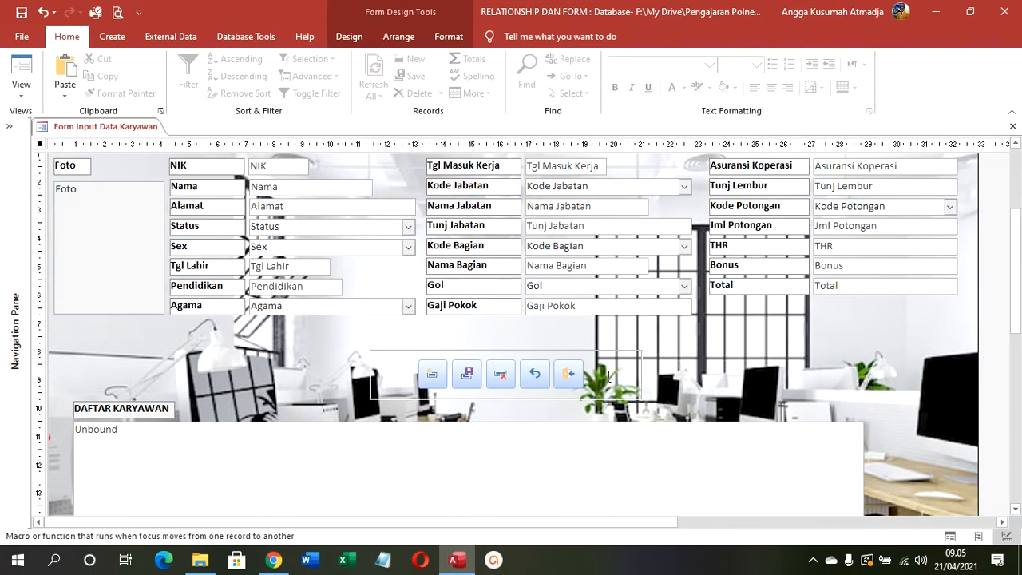
Step: Set Column Heads to Yes in the properties of the DAFTAR KARYAWAN list box and close the property sheet
{"action": "left_click", "coordinate": [649, 441]}
{"action": "right_click", "coordinate": [657, 447]}
{"action": "left_click", "coordinate": [704, 525]}
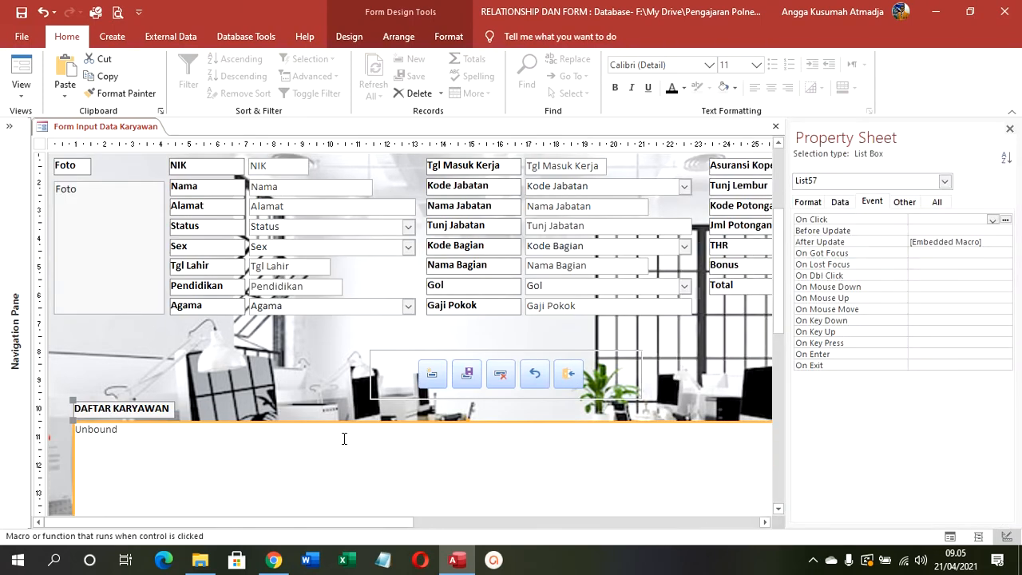
{"action": "left_click", "coordinate": [937, 206]}
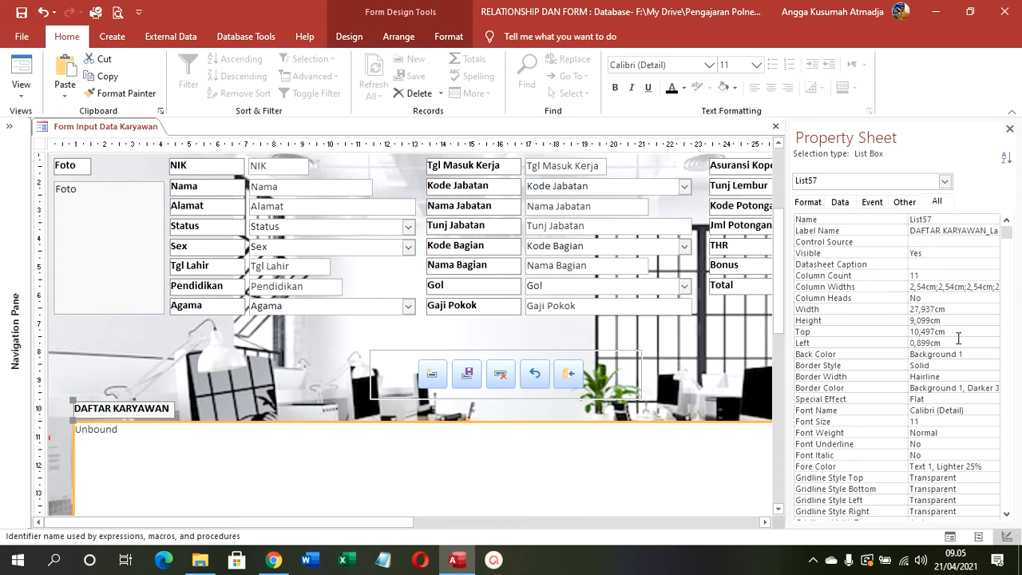
{"action": "left_click", "coordinate": [939, 288]}
{"action": "left_click", "coordinate": [936, 308]}
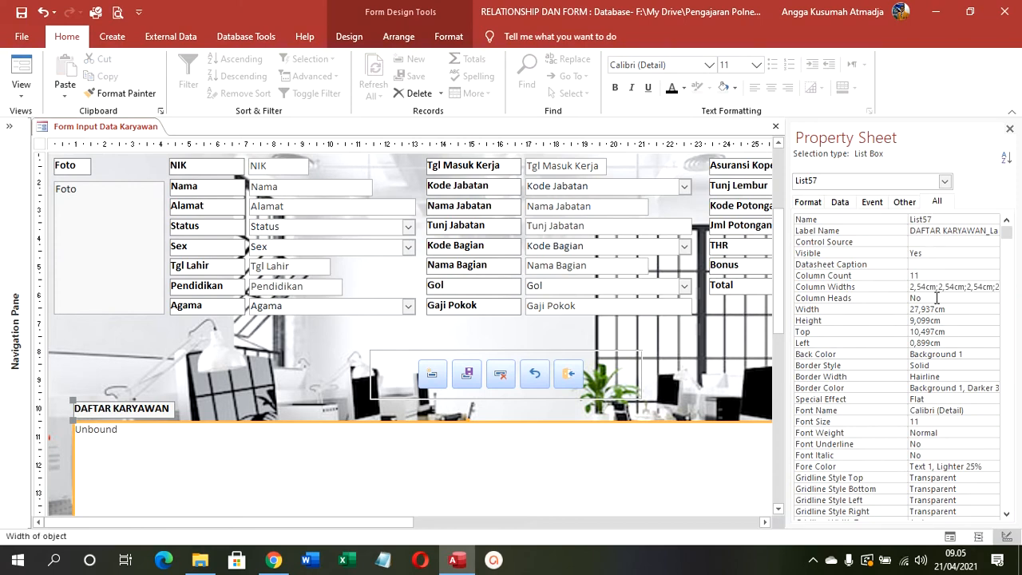
{"action": "double_click", "coordinate": [936, 298]}
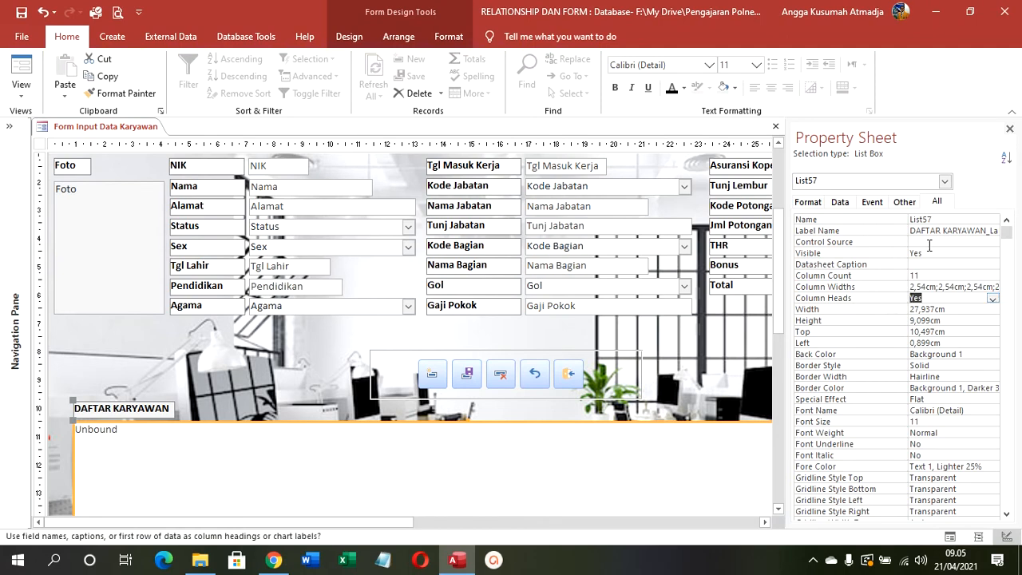
{"action": "left_click", "coordinate": [1009, 131]}
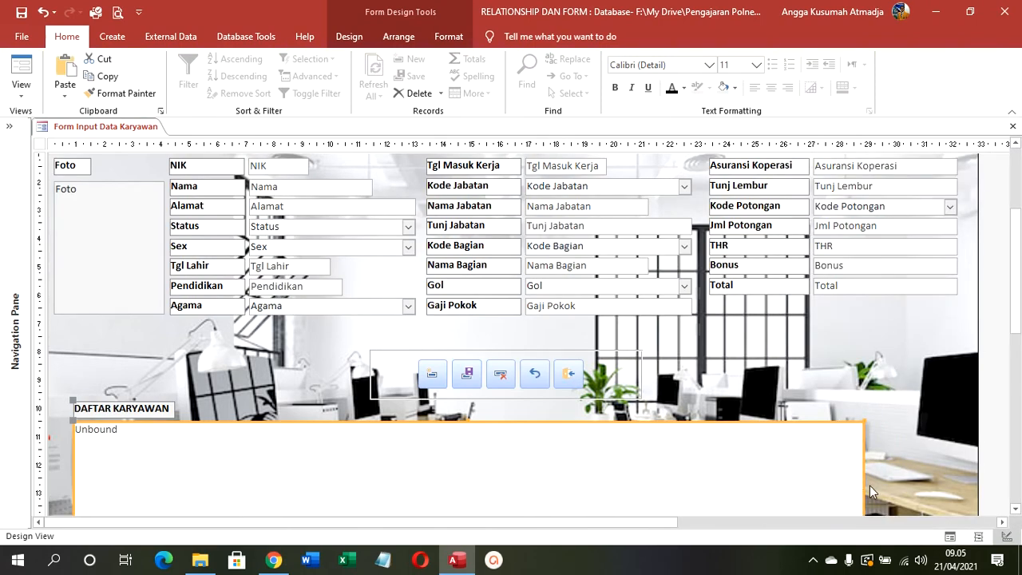
Step: Widen the DAFTAR KARYAWAN list box by extending its right edge to about 31.5 cm on the ruler
{"action": "scroll", "coordinate": [862, 473], "scroll_direction": "down", "scroll_amount": 1}
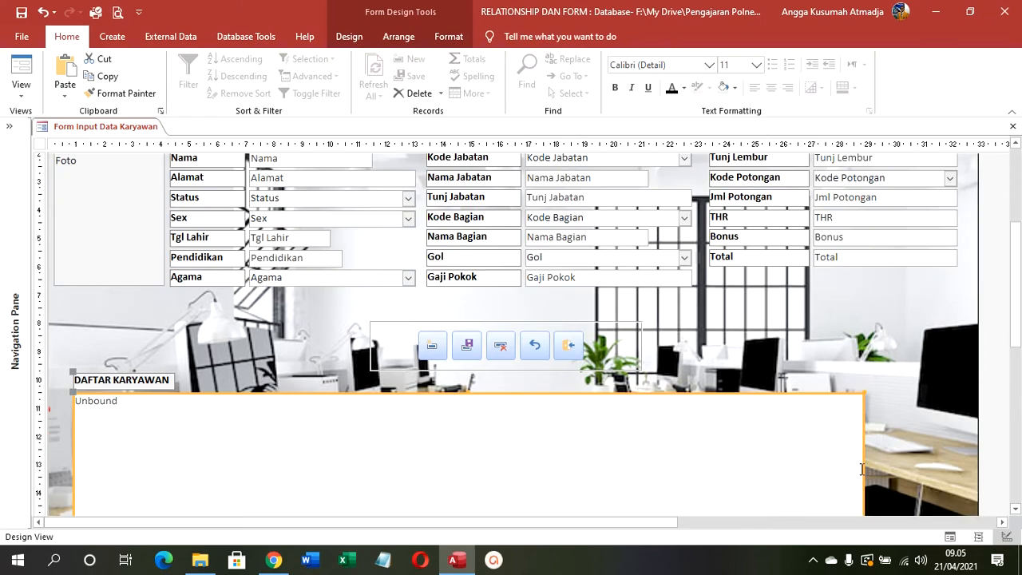
{"action": "scroll", "coordinate": [863, 470], "scroll_direction": "down", "scroll_amount": 3}
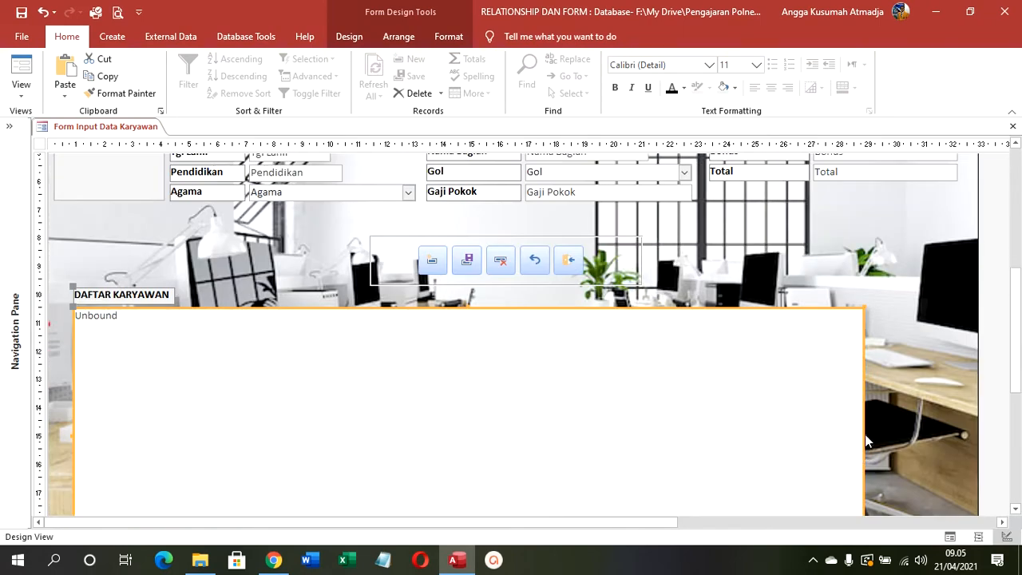
{"action": "left_click_drag", "start_coordinate": [870, 434], "coordinate": [940, 441]}
{"action": "scroll", "coordinate": [920, 442], "scroll_direction": "down", "scroll_amount": 2}
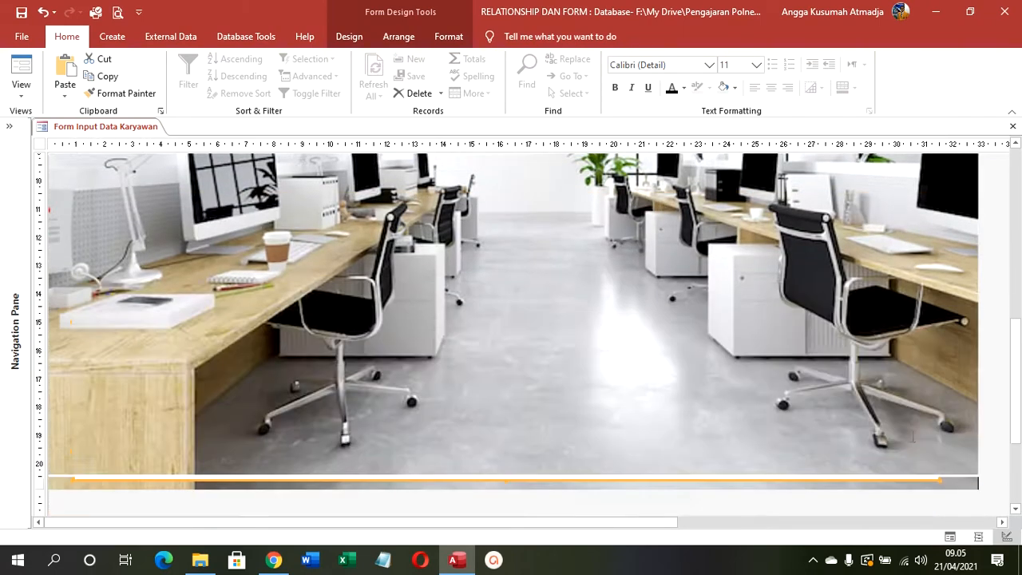
Step: Switch to Form View and check the DAFTAR KARYAWAN list's column headings and the employee record above it
{"action": "left_click", "coordinate": [19, 68]}
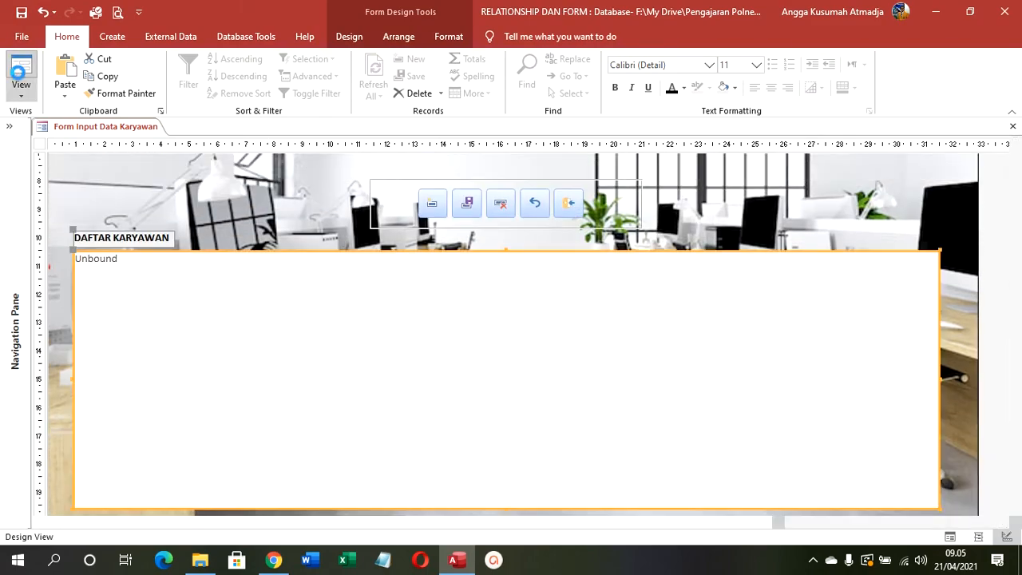
{"action": "scroll", "coordinate": [513, 300], "scroll_direction": "down", "scroll_amount": 2}
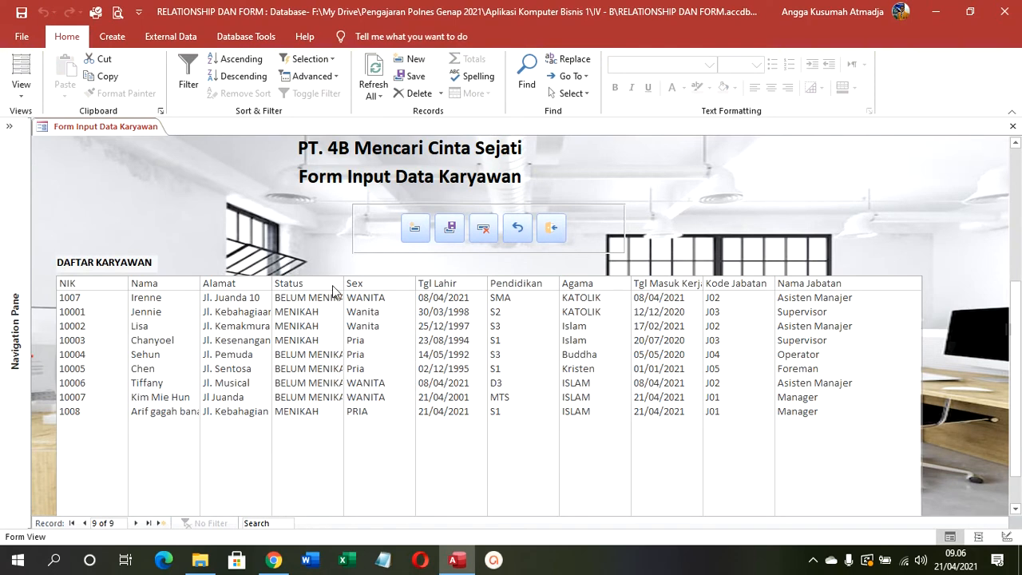
{"action": "scroll", "coordinate": [755, 287], "scroll_direction": "up", "scroll_amount": 5}
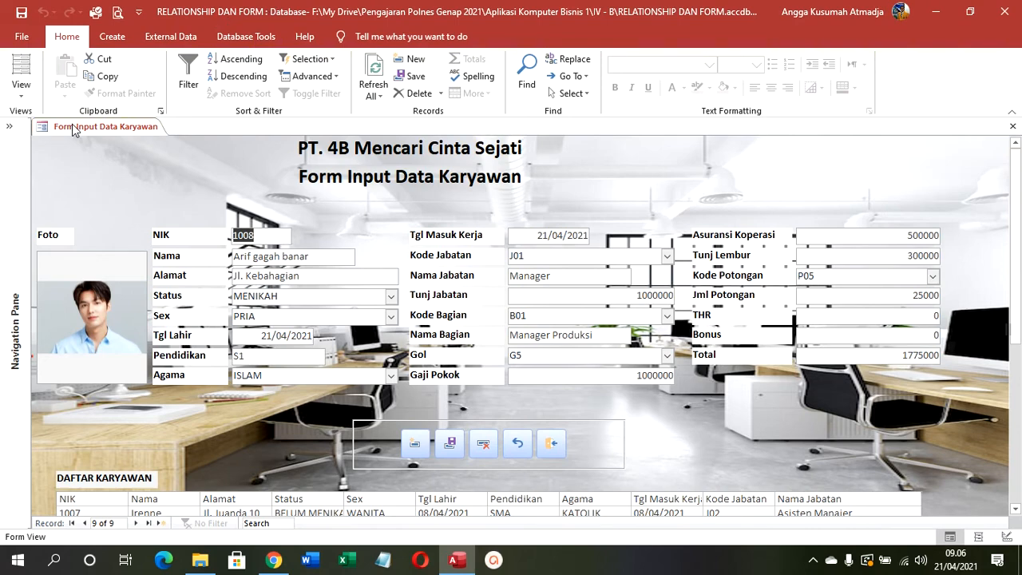
Step: Expand the Navigation Pane and start a Report Wizard report based on Query Karyawan, selecting NIK and all the remaining fields
{"action": "left_click", "coordinate": [11, 128]}
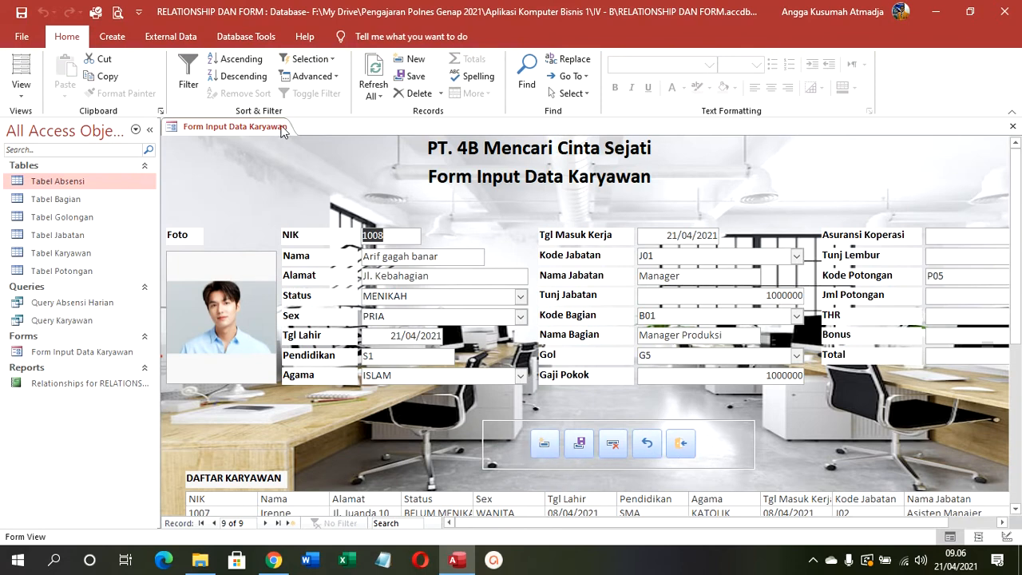
{"action": "left_click", "coordinate": [111, 36]}
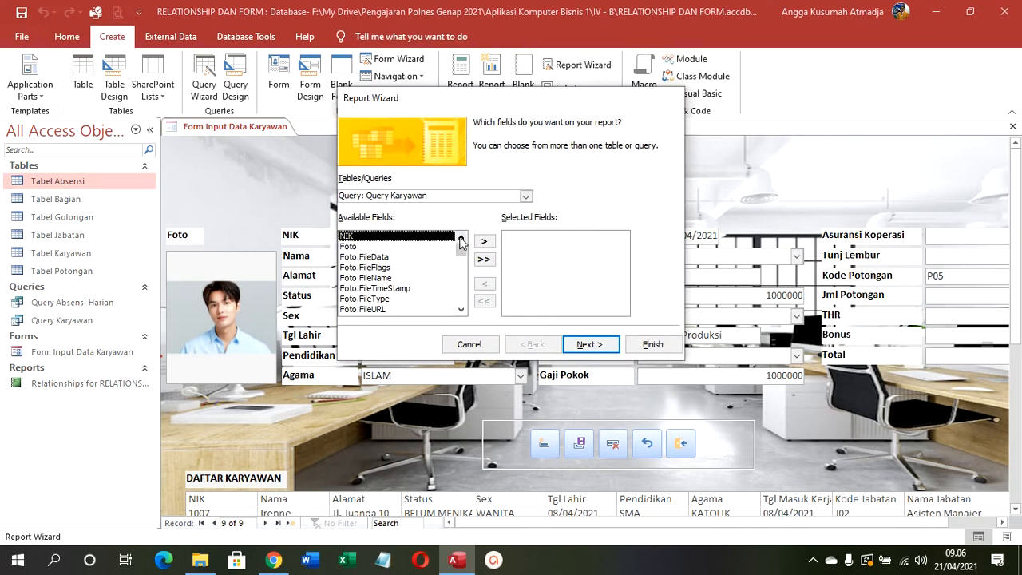
{"action": "left_click", "coordinate": [484, 242]}
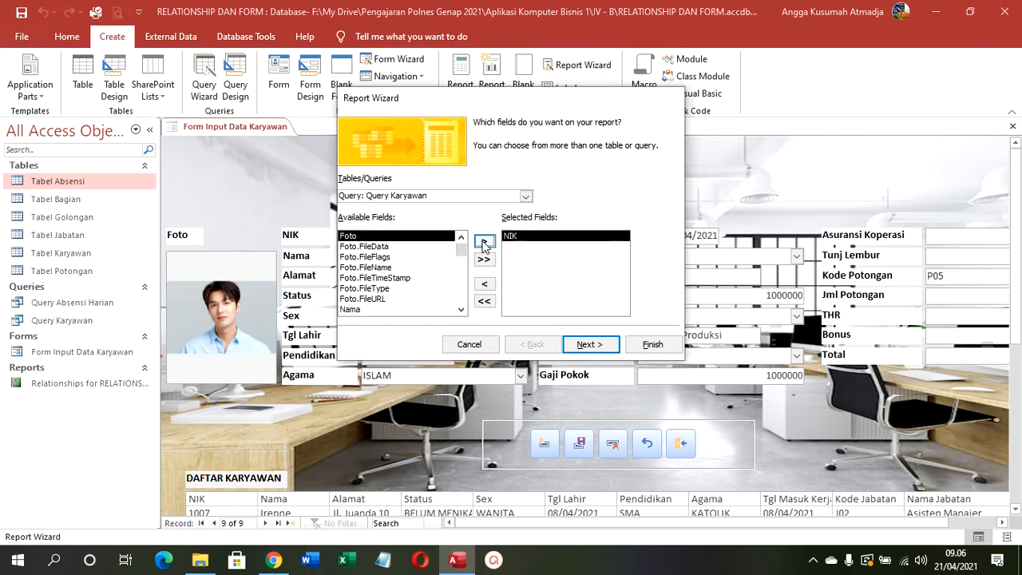
{"action": "left_click", "coordinate": [383, 310]}
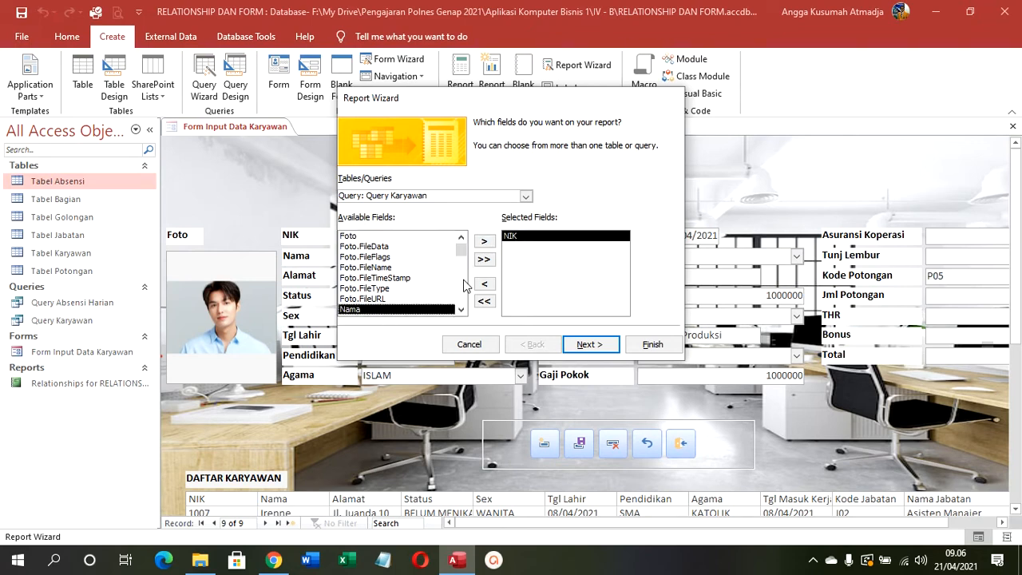
{"action": "left_click", "coordinate": [484, 261]}
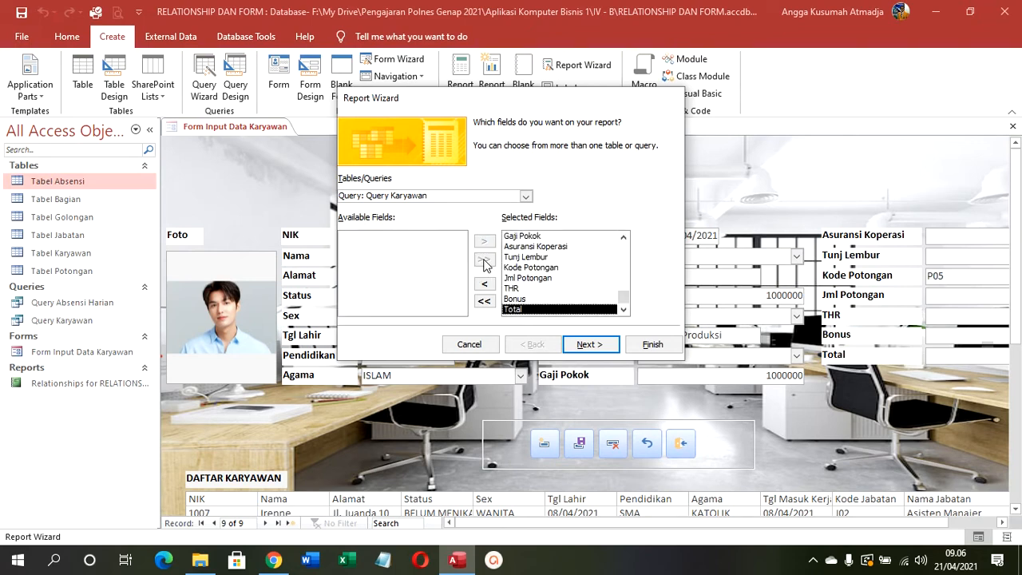
Step: Remove Foto.FileData, FileFlags, FileName, FileTimeStamp, FileType and FileURL from the report's selected fields, keeping Foto itself
{"action": "scroll", "coordinate": [509, 261], "scroll_direction": "up", "scroll_amount": 10}
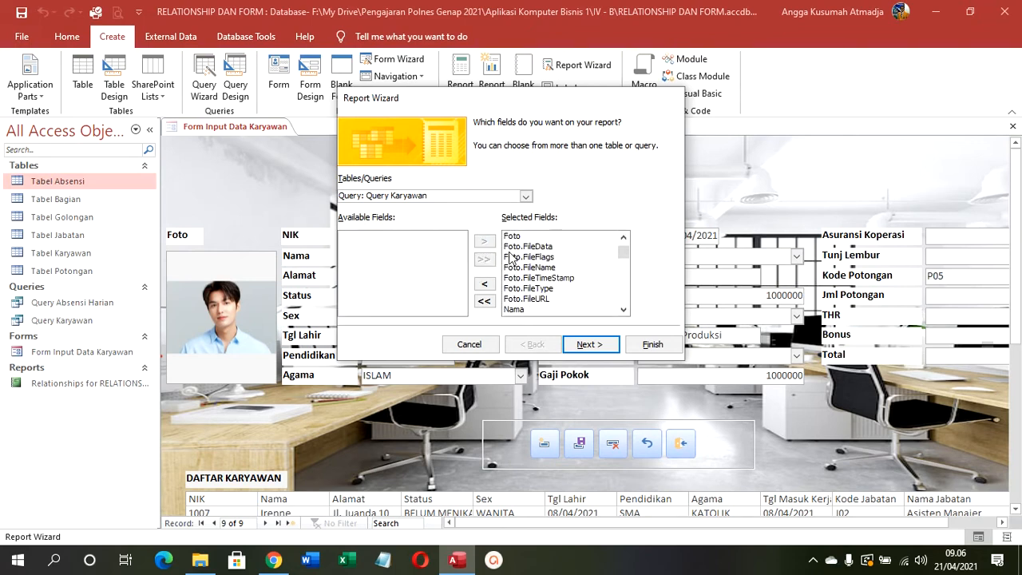
{"action": "left_click", "coordinate": [509, 257]}
{"action": "left_click", "coordinate": [484, 284]}
{"action": "left_click", "coordinate": [484, 284]}
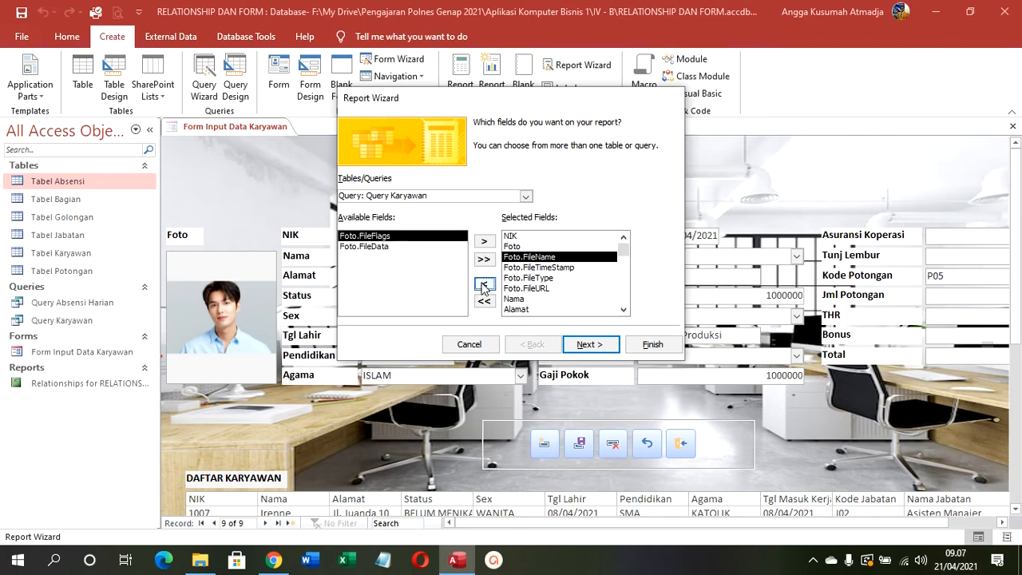
{"action": "left_click", "coordinate": [484, 285]}
{"action": "left_click", "coordinate": [484, 284]}
{"action": "left_click", "coordinate": [484, 284]}
{"action": "left_click", "coordinate": [484, 284]}
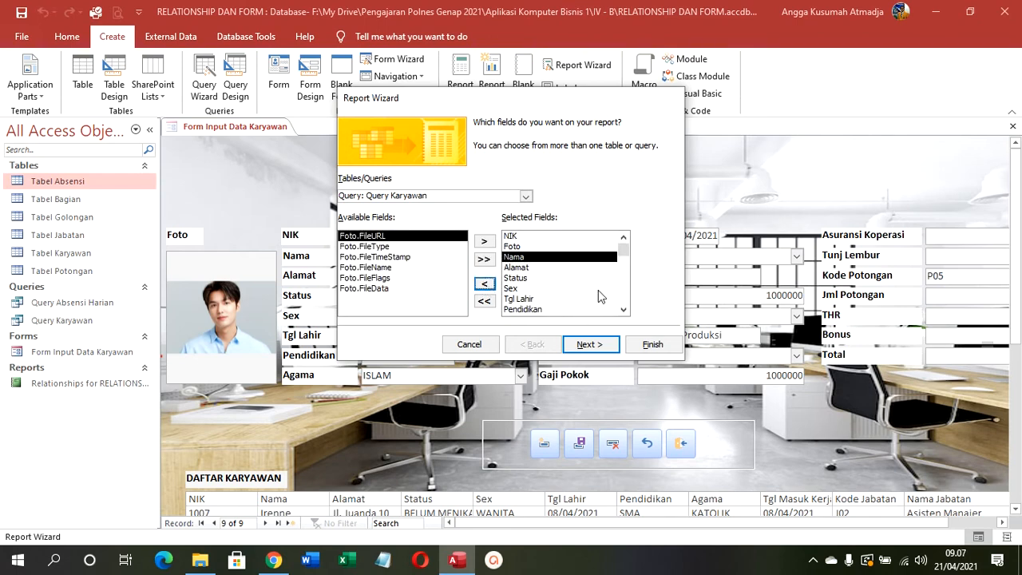
Step: Remove Foto from the report's selected fields as well and continue to the grouping levels
{"action": "scroll", "coordinate": [592, 260], "scroll_direction": "down", "scroll_amount": 3}
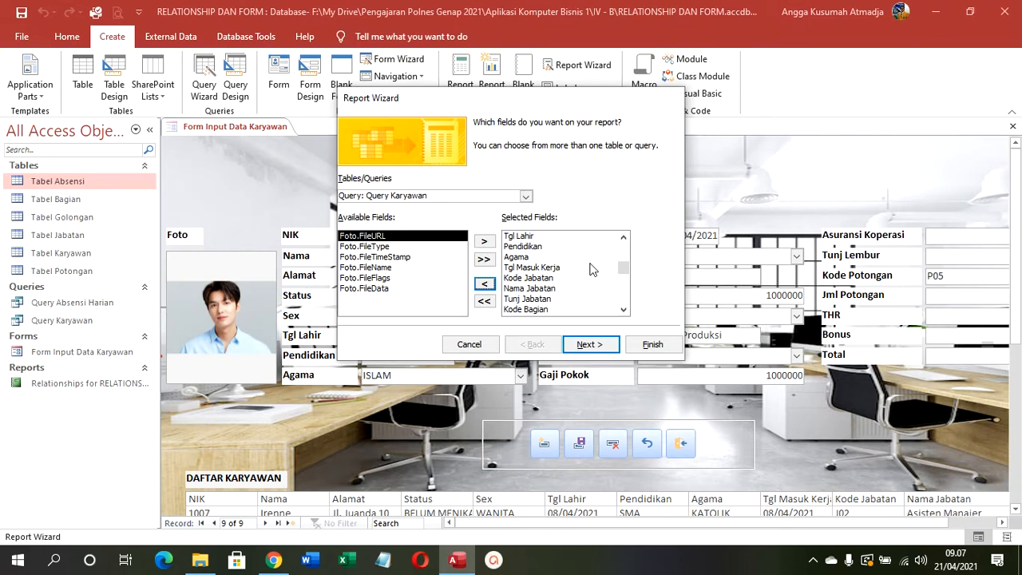
{"action": "scroll", "coordinate": [592, 269], "scroll_direction": "up", "scroll_amount": 2}
{"action": "left_click", "coordinate": [520, 249]}
{"action": "left_click", "coordinate": [488, 285]}
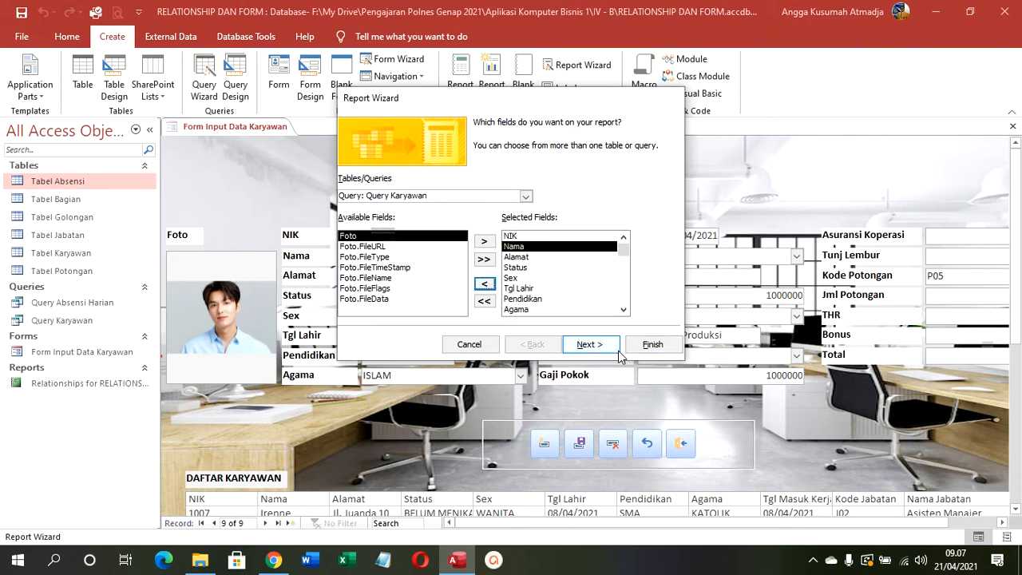
{"action": "left_click", "coordinate": [591, 344]}
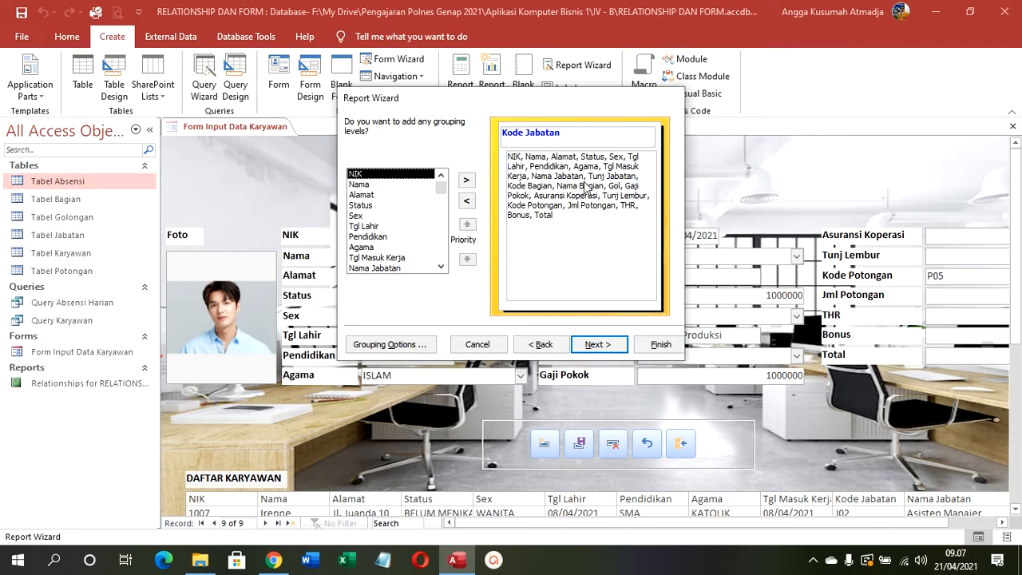
Step: Accept the grouping by Kode Jabatan and sort the detail records by NIK in ascending order
{"action": "left_click", "coordinate": [594, 343]}
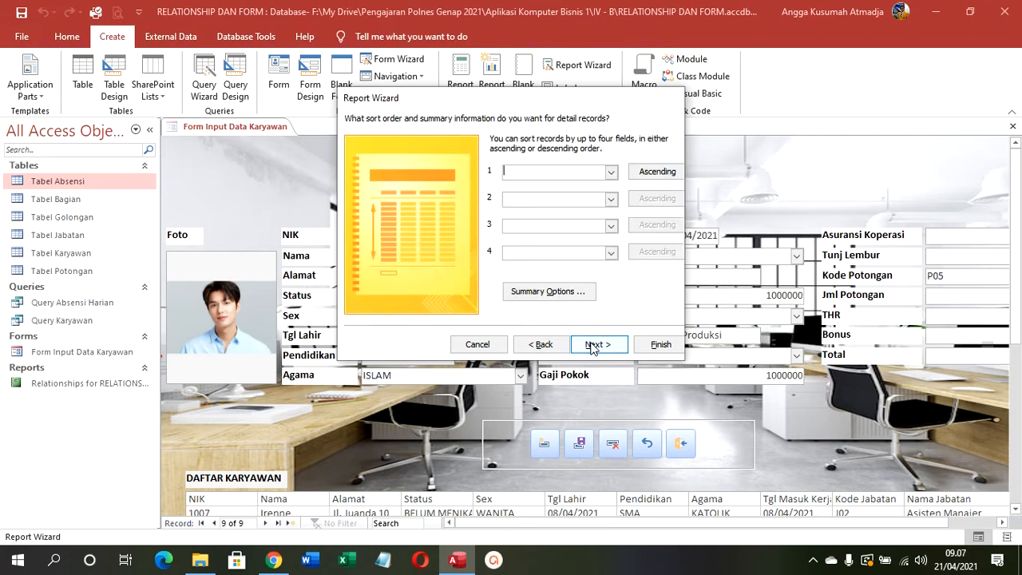
{"action": "left_click", "coordinate": [611, 172]}
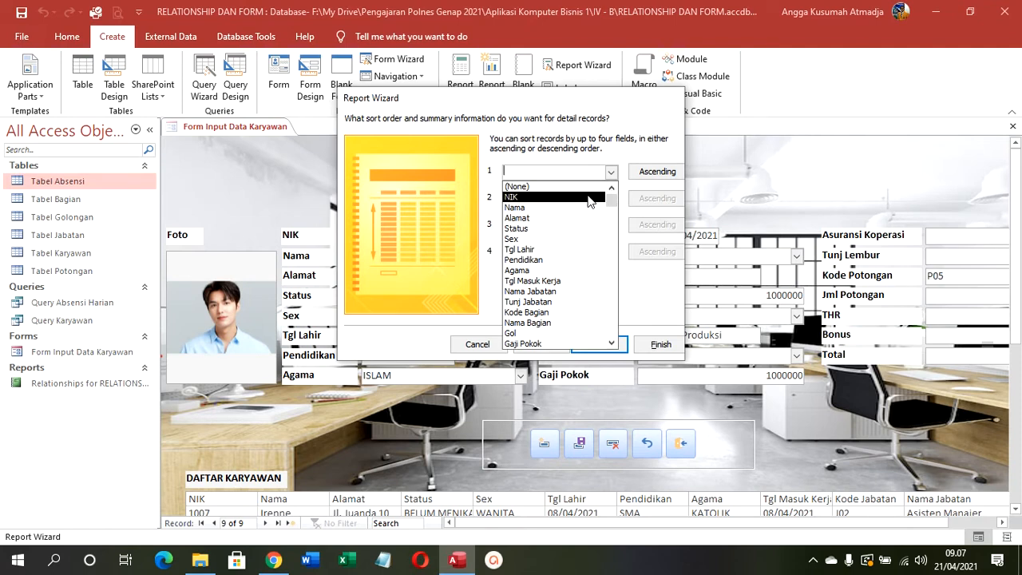
{"action": "left_click", "coordinate": [596, 197]}
{"action": "left_click", "coordinate": [606, 344]}
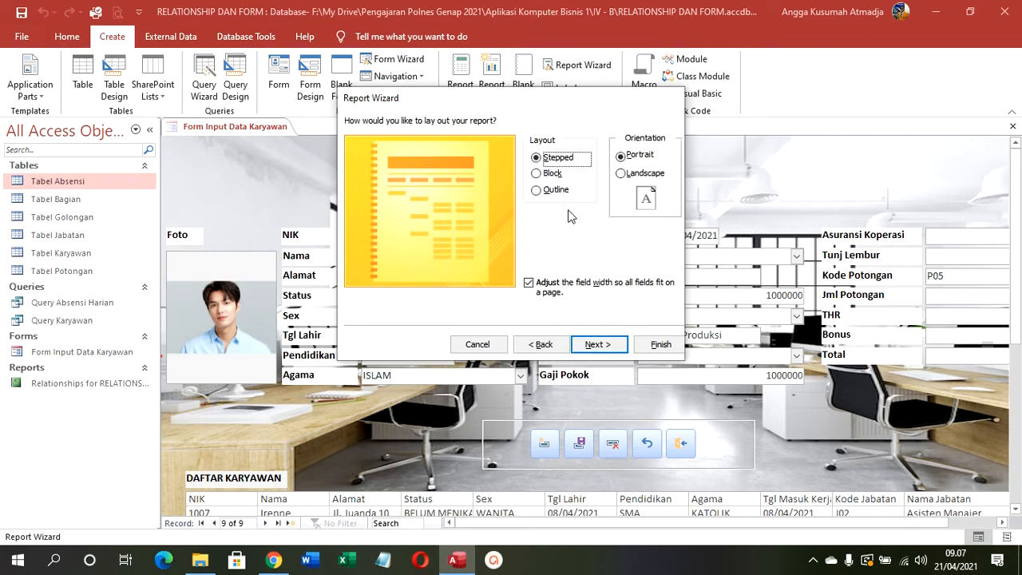
Step: Set the report to a Block layout in Landscape orientation
{"action": "left_click", "coordinate": [623, 173]}
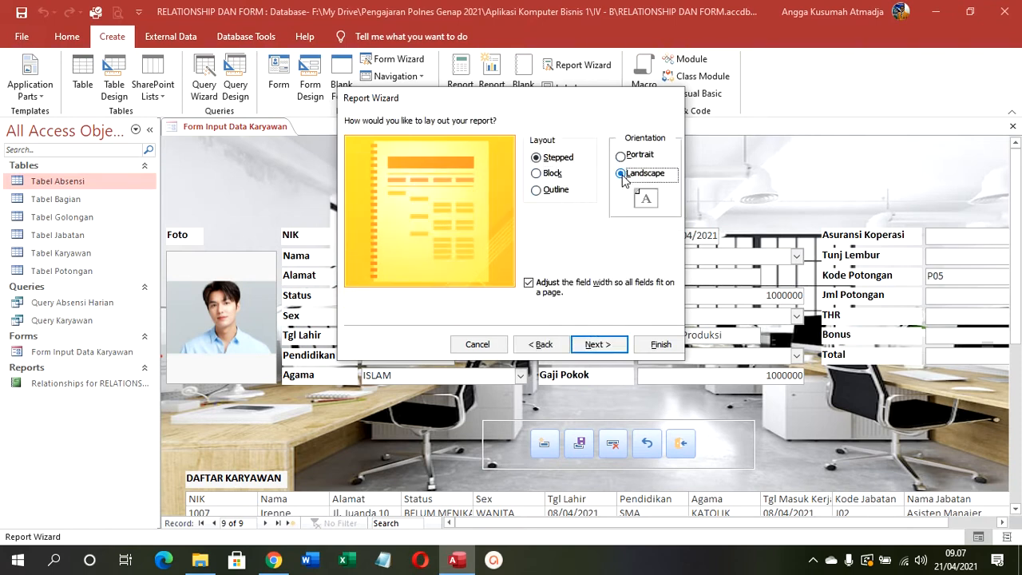
{"action": "left_click", "coordinate": [543, 175]}
{"action": "left_click", "coordinate": [549, 190]}
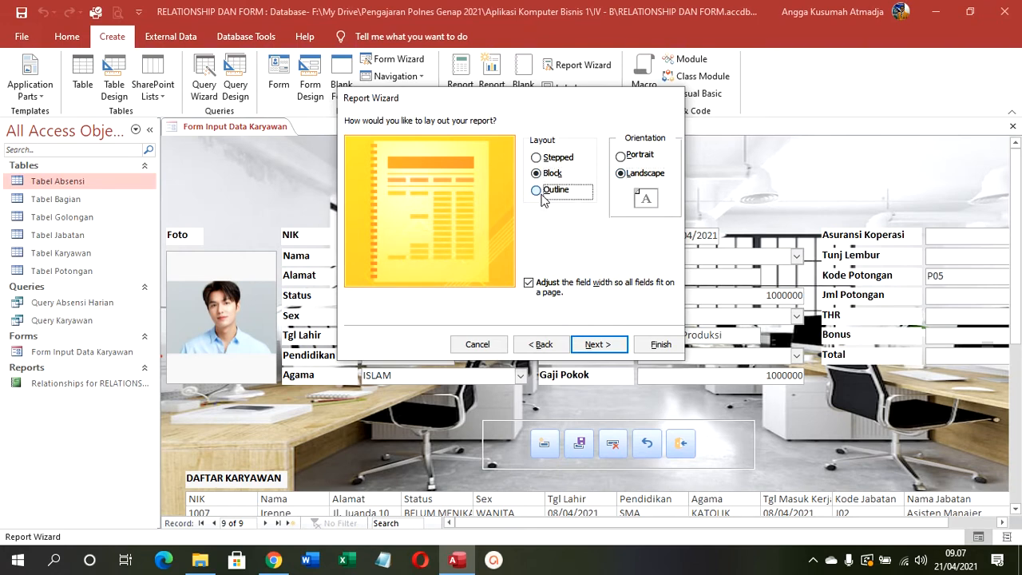
{"action": "left_click", "coordinate": [546, 178]}
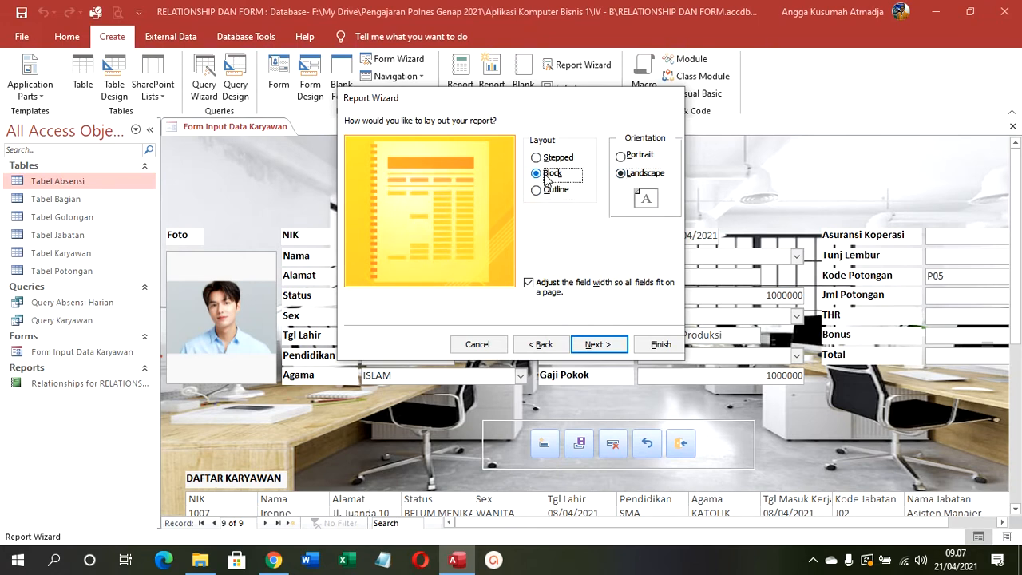
{"action": "left_click", "coordinate": [587, 345]}
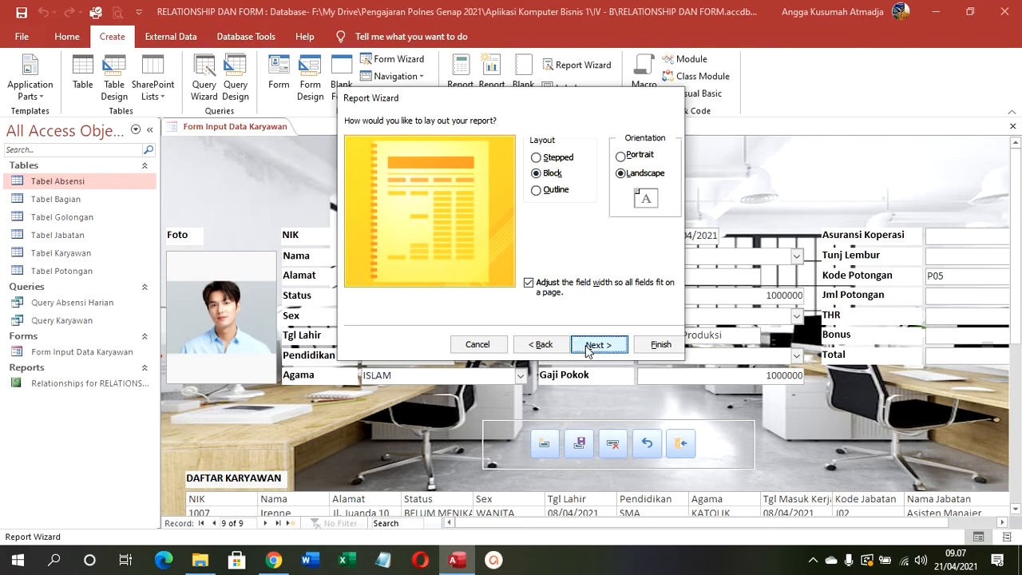
Step: Title the report "Rekapitulasi Data Karyawan" and finish the wizard with a preview of the report
{"action": "double_click", "coordinate": [488, 141]}
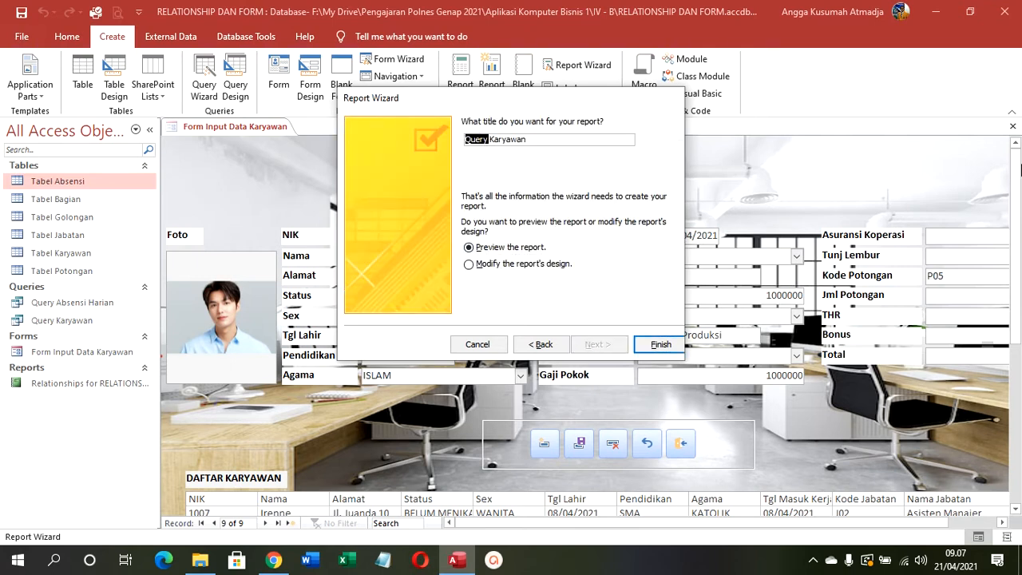
{"action": "key", "text": "Delete"}
{"action": "key", "text": "Delete"}
{"action": "type", "text": "Rekapitulasi"}
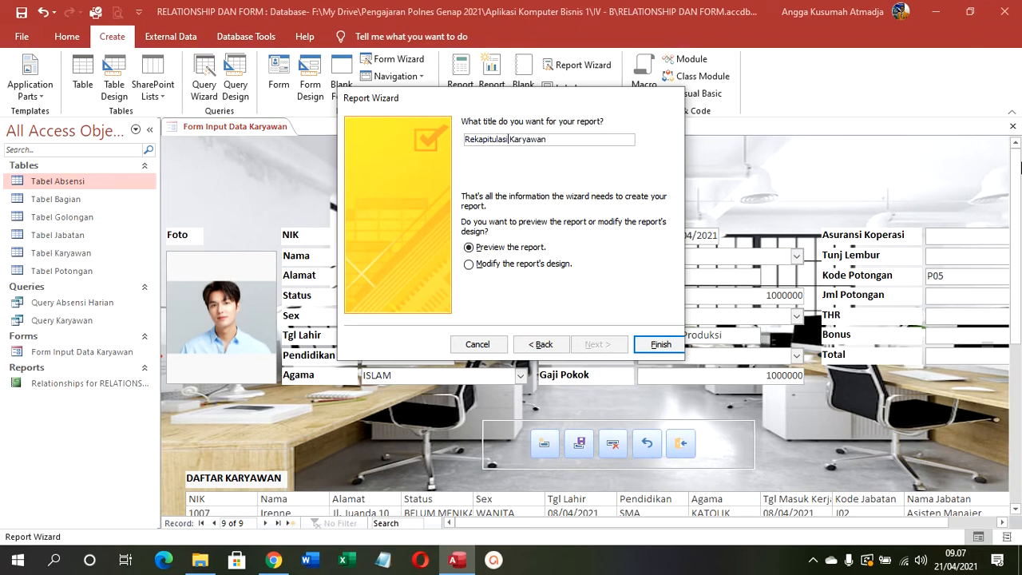
{"action": "type", "text": " Data"}
{"action": "left_click", "coordinate": [660, 344]}
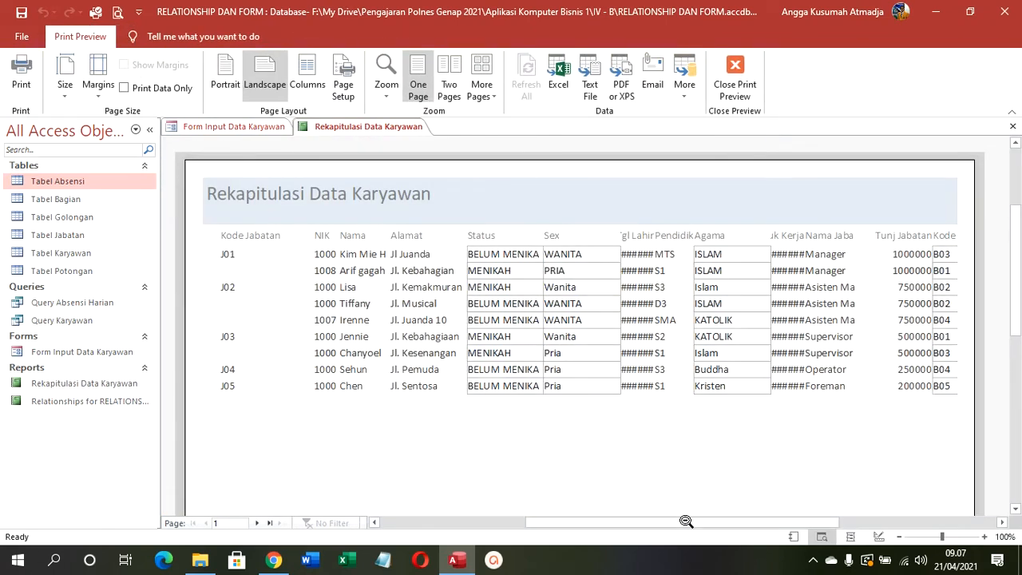
Step: Examine the report's columns across its preview pages and look at the print settings without printing
{"action": "left_click_drag", "start_coordinate": [685, 522], "coordinate": [847, 501]}
{"action": "left_click_drag", "start_coordinate": [1013, 477], "coordinate": [645, 531]}
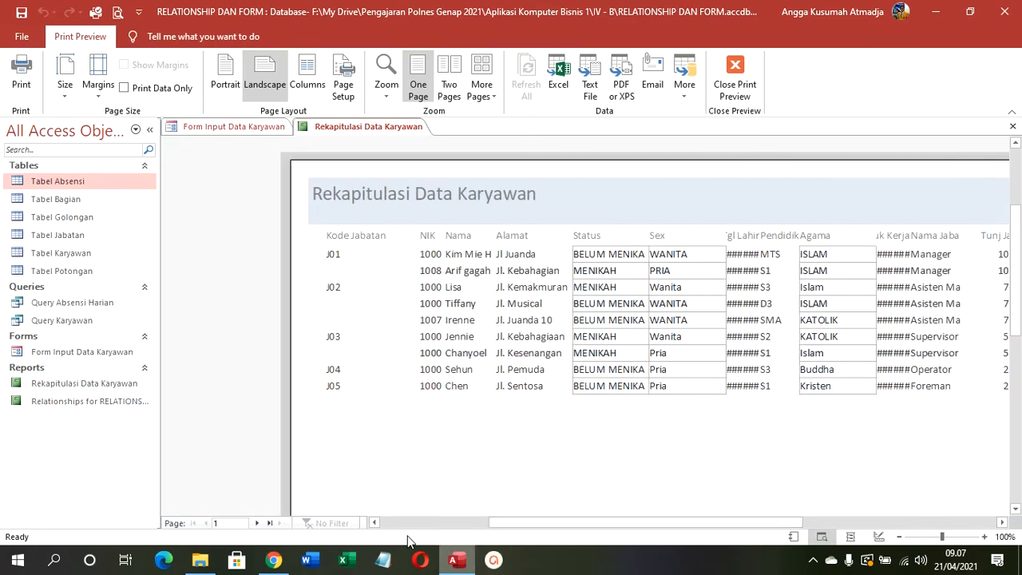
{"action": "left_click", "coordinate": [257, 523]}
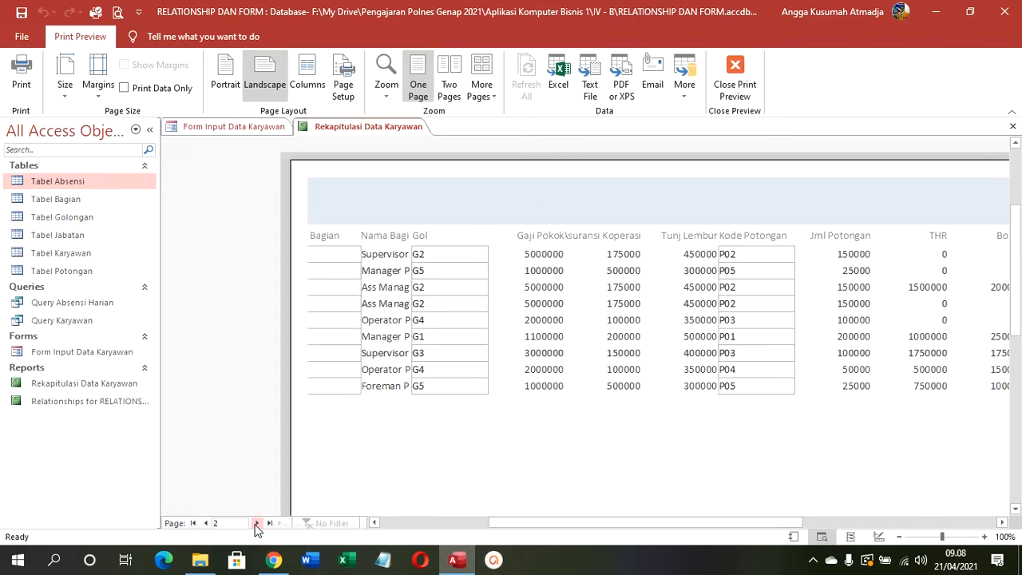
{"action": "left_click", "coordinate": [257, 523]}
{"action": "left_click", "coordinate": [205, 523]}
{"action": "left_click", "coordinate": [205, 523]}
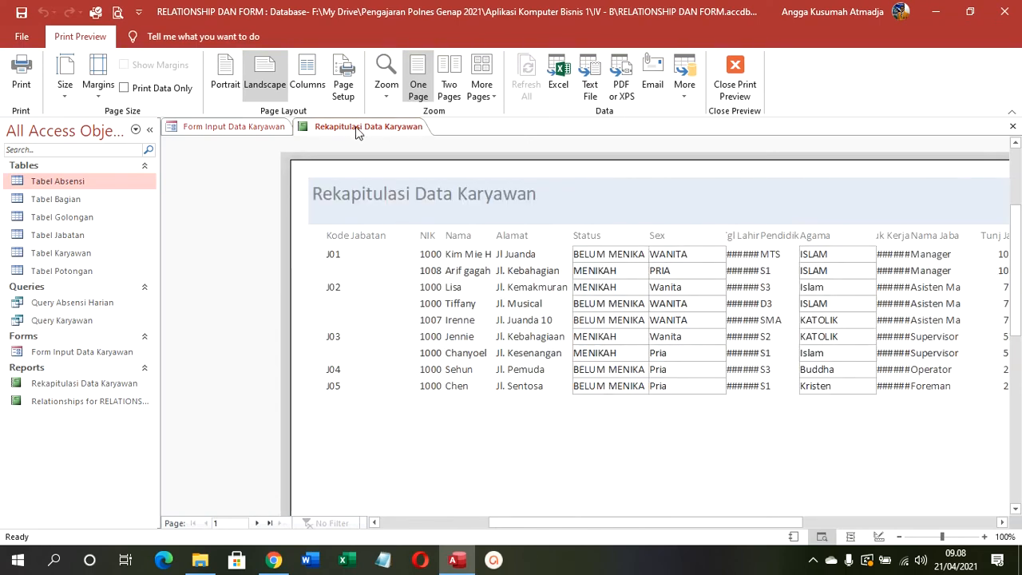
{"action": "scroll", "coordinate": [753, 327], "scroll_direction": "up", "scroll_amount": 2}
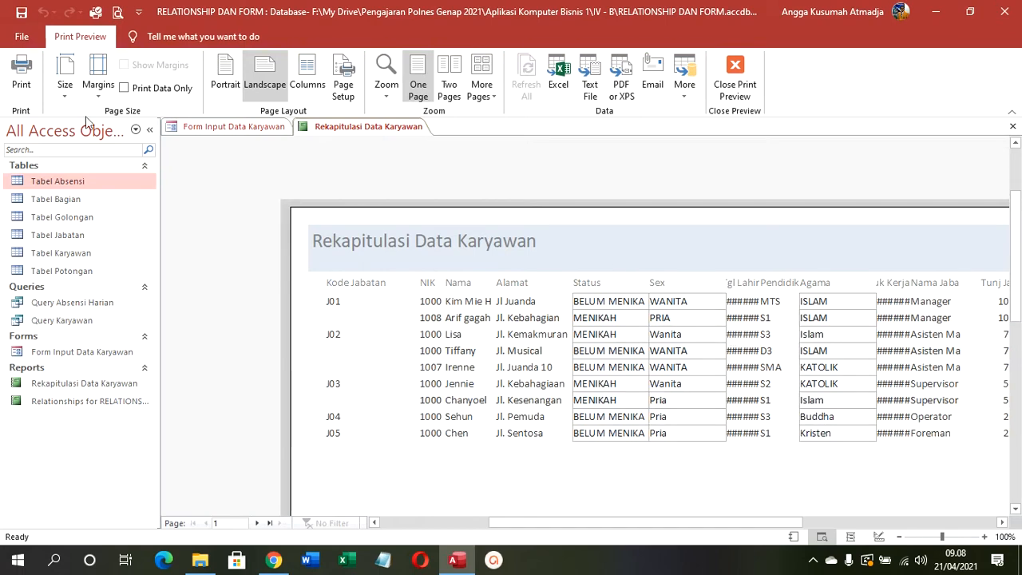
{"action": "left_click", "coordinate": [21, 96]}
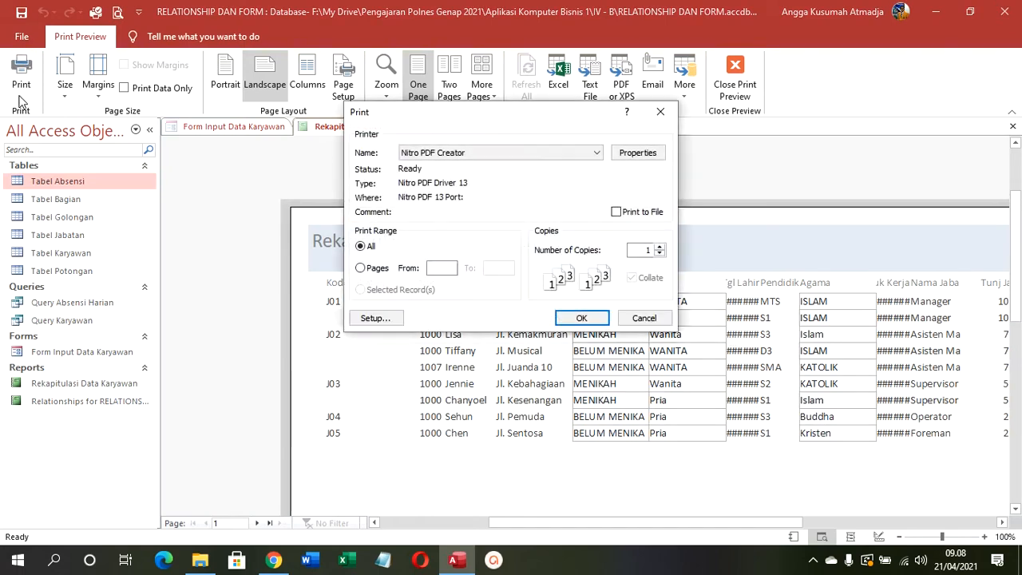
{"action": "left_click", "coordinate": [662, 110]}
Step: In Design View, delete the header labels and detail fields from Tunj Jabatan through Tunj Lembur
{"action": "right_click", "coordinate": [406, 277]}
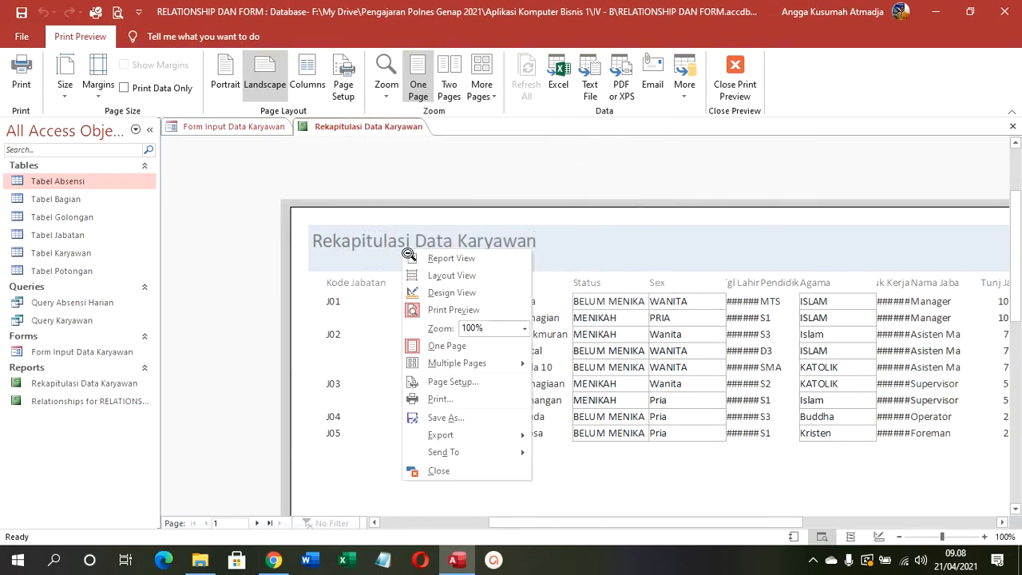
{"action": "left_click", "coordinate": [431, 295]}
{"action": "left_click_drag", "start_coordinate": [407, 519], "coordinate": [868, 495]}
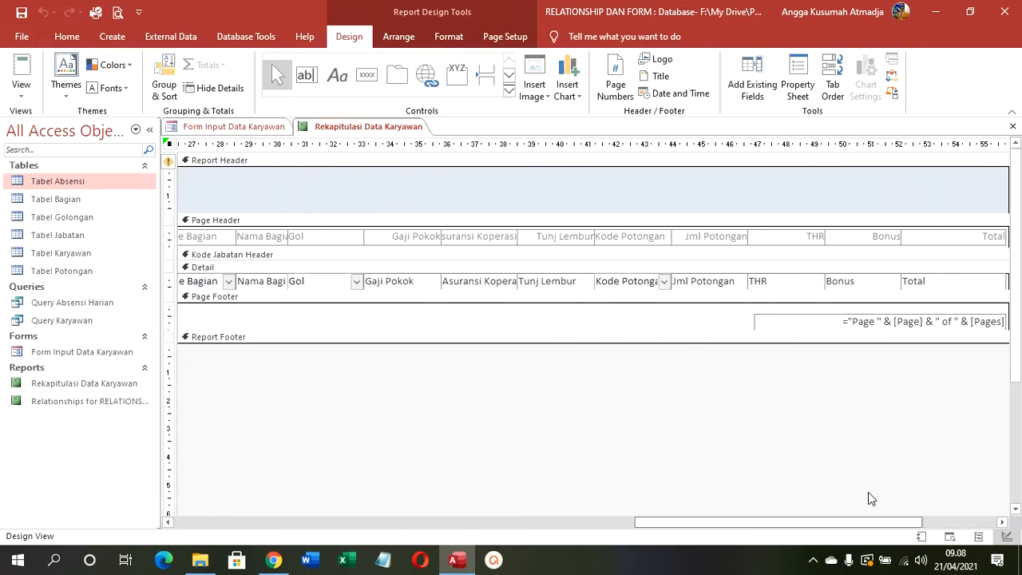
{"action": "left_click_drag", "start_coordinate": [869, 492], "coordinate": [312, 538]}
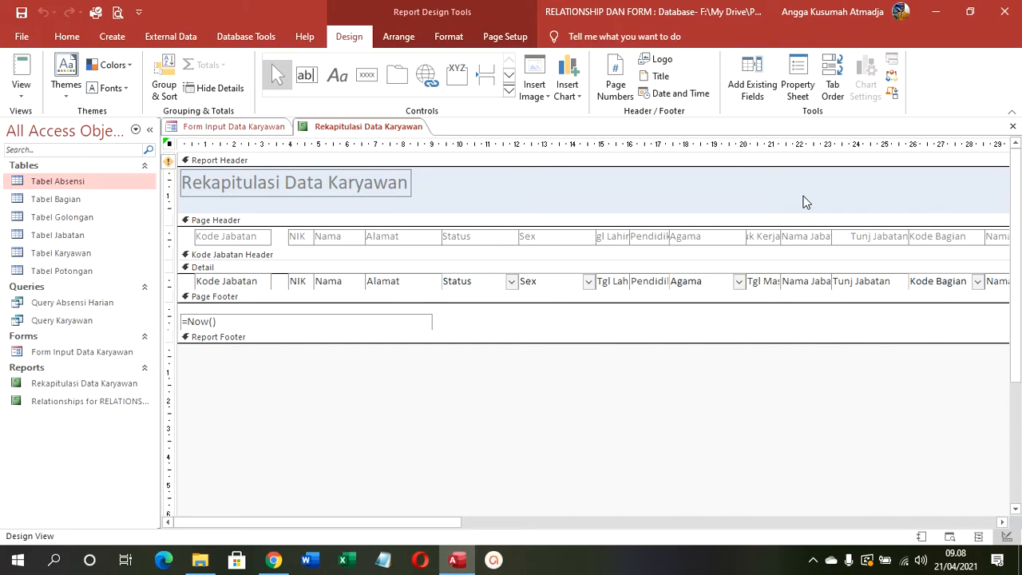
{"action": "left_click_drag", "start_coordinate": [943, 204], "coordinate": [964, 253]}
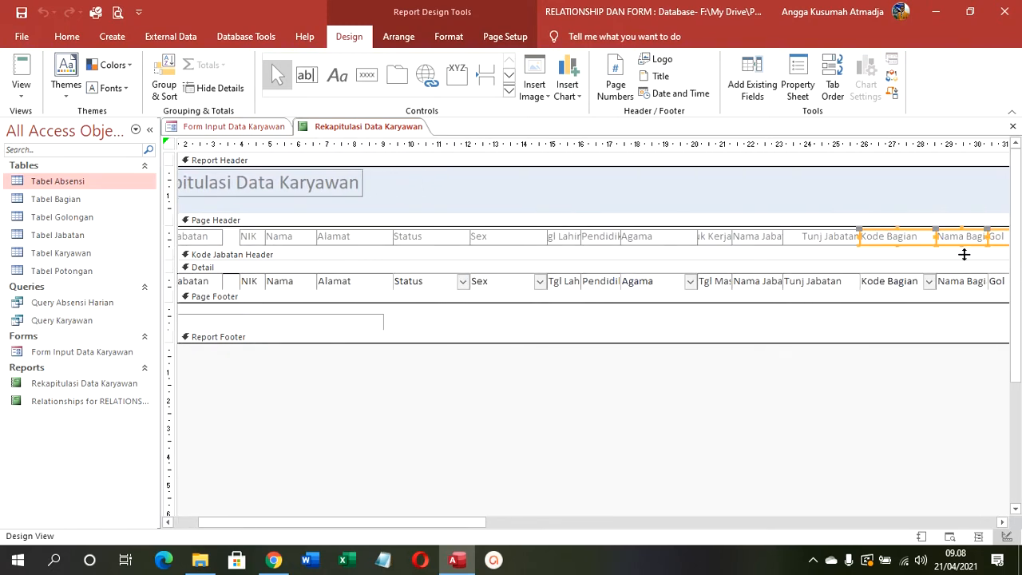
{"action": "left_click", "coordinate": [758, 206]}
{"action": "left_click_drag", "start_coordinate": [823, 206], "coordinate": [1021, 296]}
{"action": "key", "text": "Delete"}
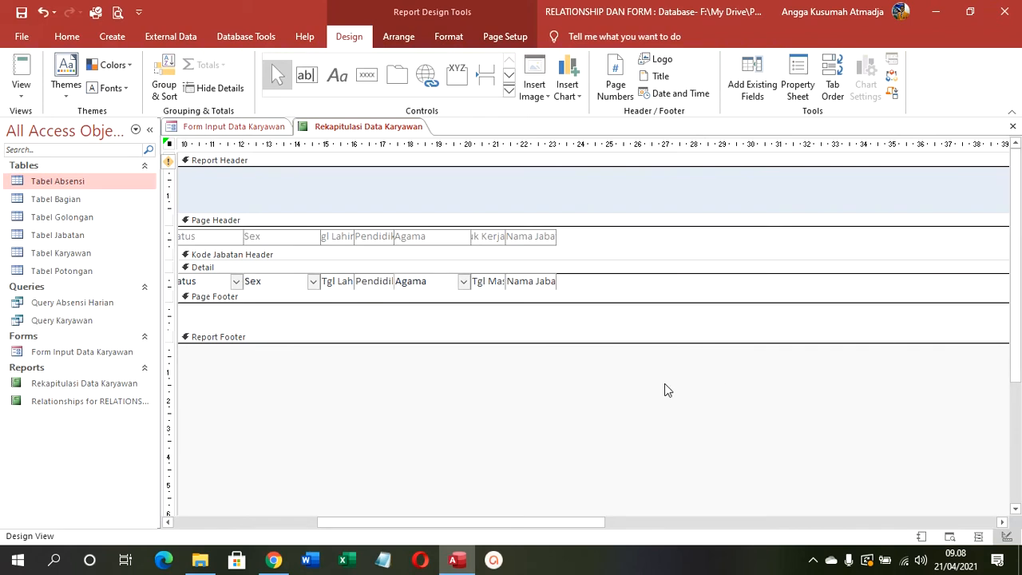
Step: Delete the header labels and detail fields of Kode Potongan, Jml Potongan, THR, Bonus and Total
{"action": "left_click_drag", "start_coordinate": [593, 518], "coordinate": [984, 521]}
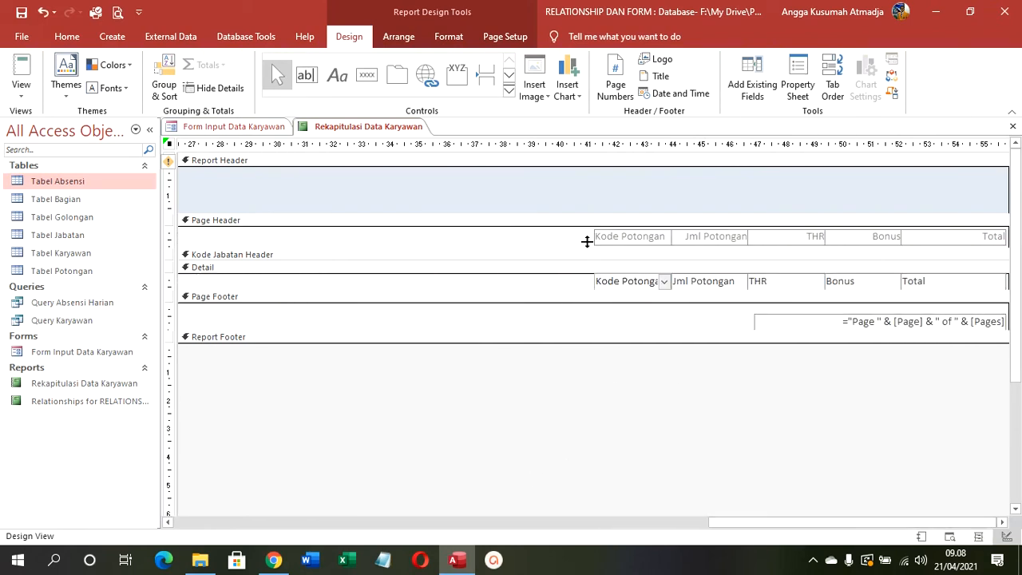
{"action": "left_click_drag", "start_coordinate": [567, 202], "coordinate": [1020, 310]}
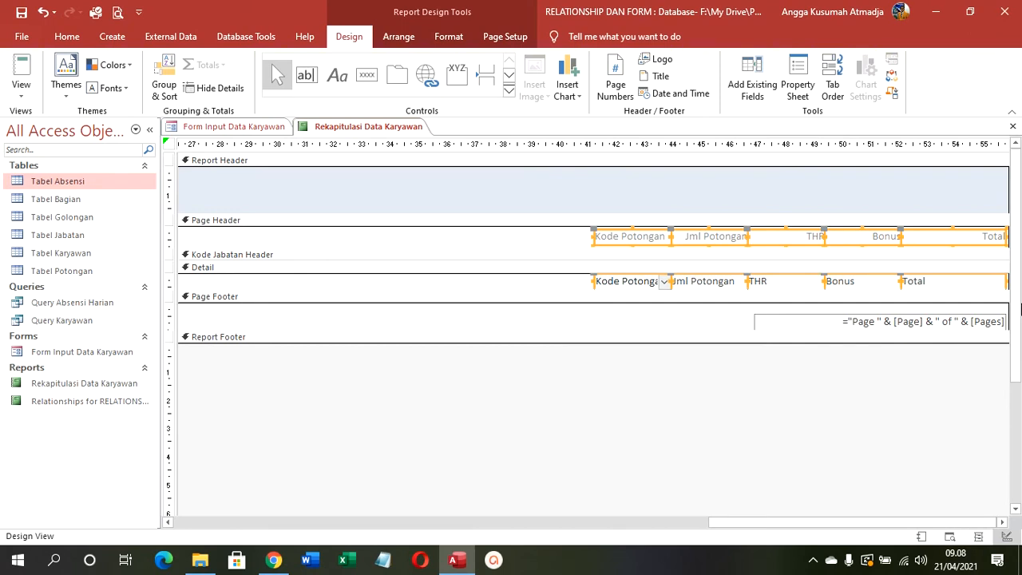
{"action": "key", "text": "Delete"}
Step: Move the page number box under the remaining columns, ending at Nama Jabatan, and narrow the report to about 23.3 cm
{"action": "left_click", "coordinate": [930, 324]}
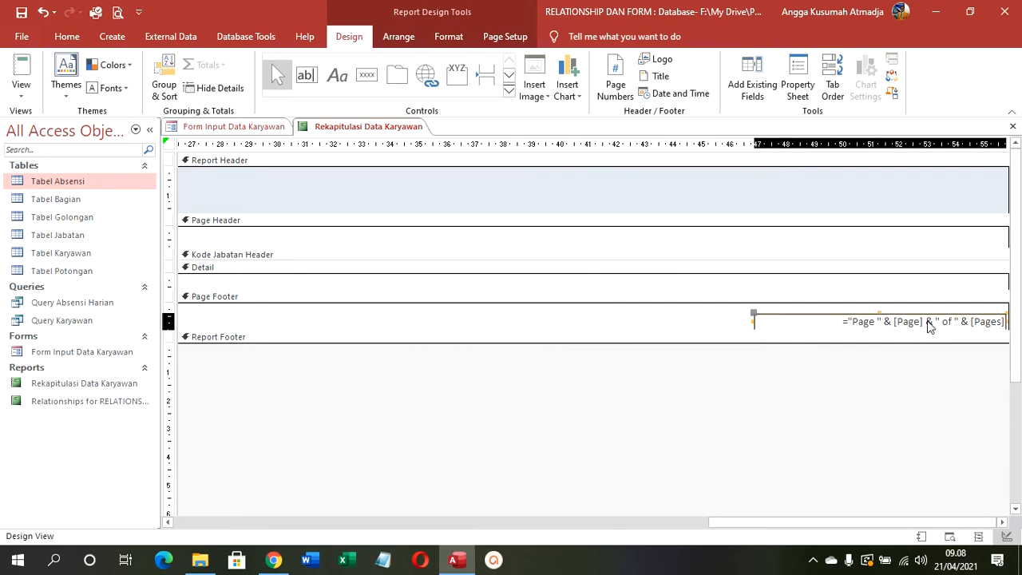
{"action": "left_click_drag", "start_coordinate": [929, 325], "coordinate": [244, 314]}
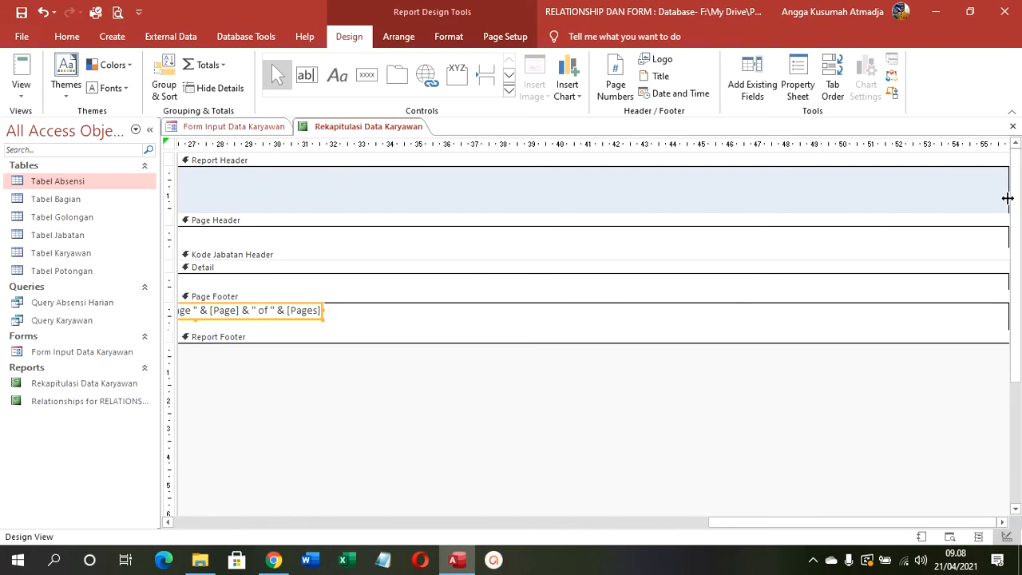
{"action": "left_click_drag", "start_coordinate": [1009, 198], "coordinate": [299, 201]}
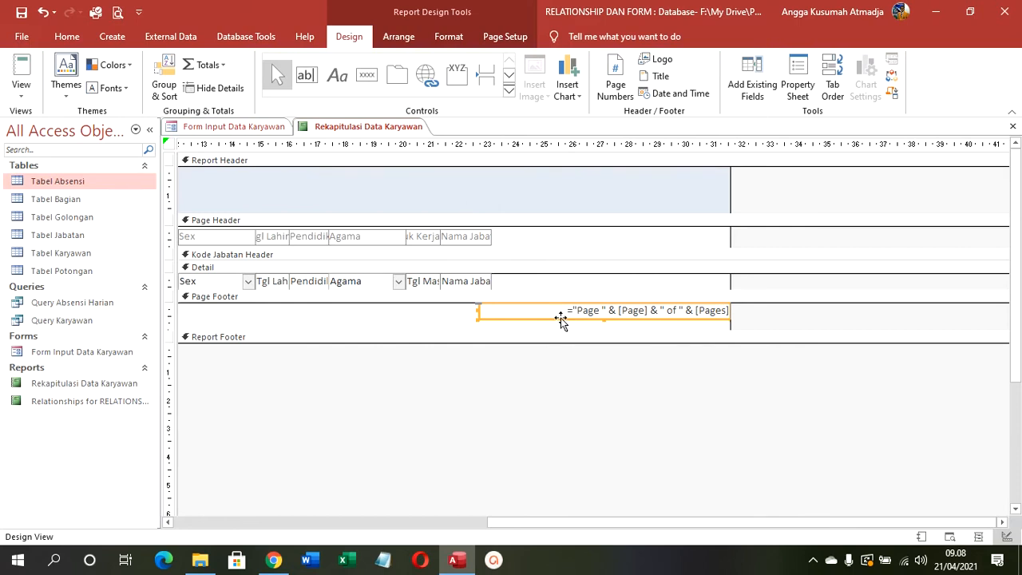
{"action": "left_click_drag", "start_coordinate": [561, 318], "coordinate": [321, 312]}
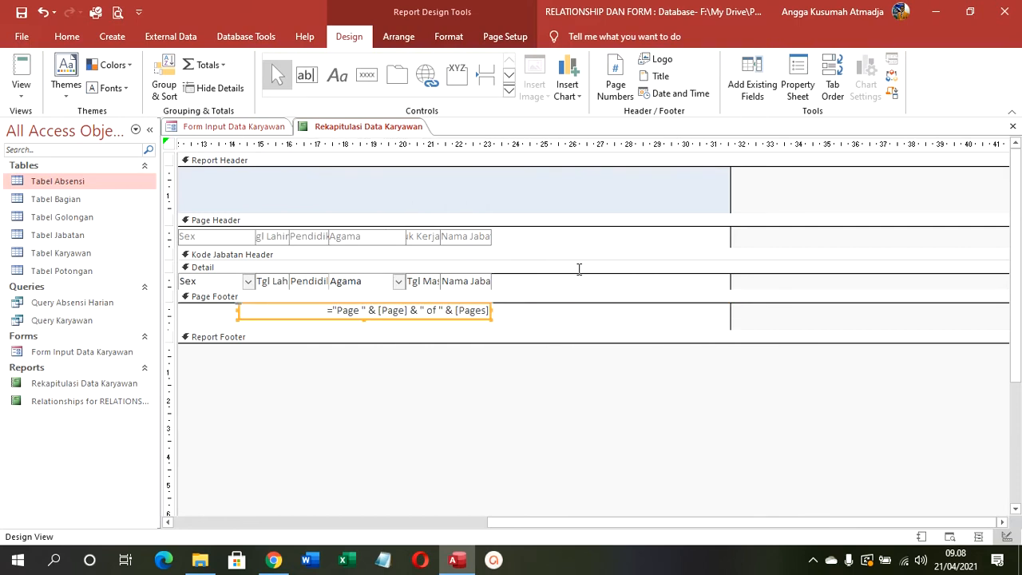
{"action": "left_click_drag", "start_coordinate": [729, 196], "coordinate": [496, 197]}
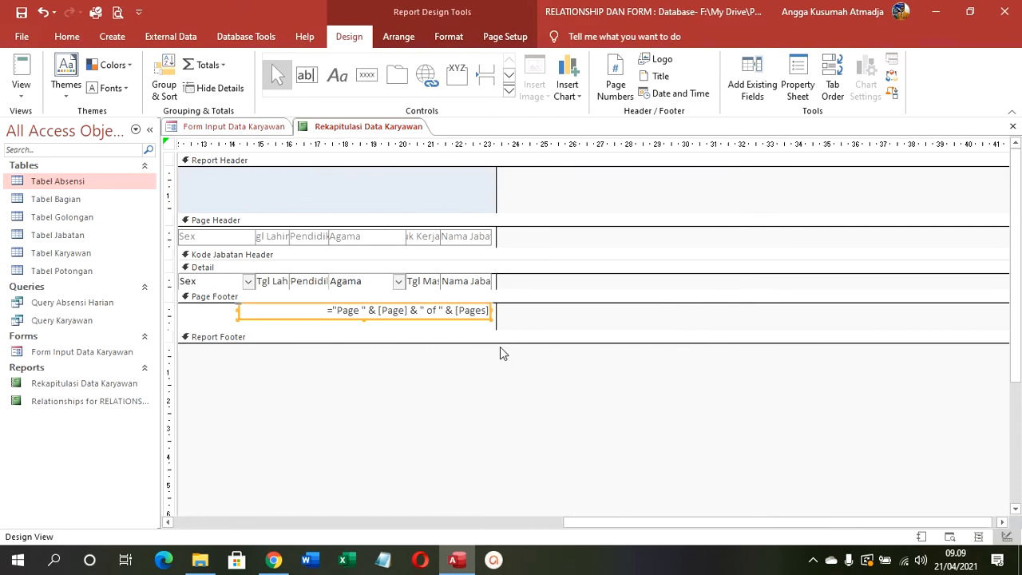
Step: Widen the report to about 23.5 cm and keep the Detail section only as tall as its fields
{"action": "left_click_drag", "start_coordinate": [581, 518], "coordinate": [14, 514]}
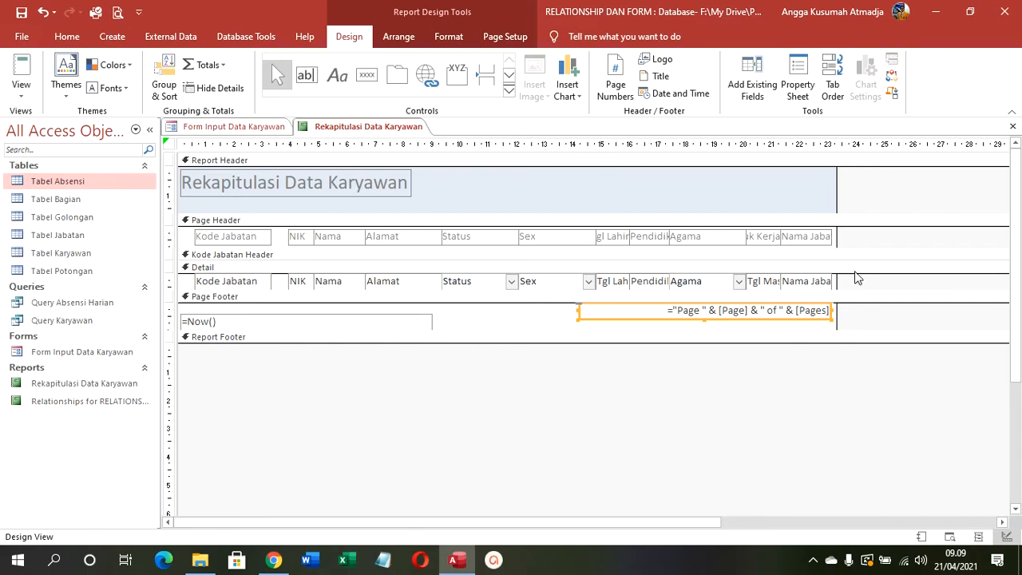
{"action": "left_click_drag", "start_coordinate": [850, 290], "coordinate": [842, 313]}
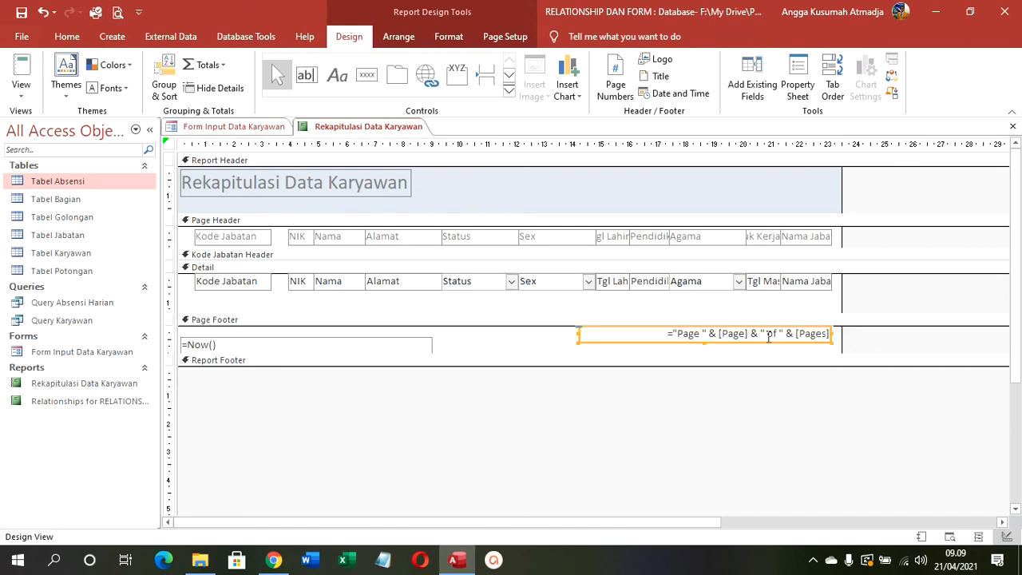
{"action": "left_click_drag", "start_coordinate": [453, 321], "coordinate": [458, 287]}
{"action": "mouse_move", "coordinate": [442, 335]}
{"action": "left_mouse_down"}
{"action": "mouse_move", "coordinate": [436, 369]}
{"action": "mouse_move", "coordinate": [436, 343]}
{"action": "left_mouse_up"}
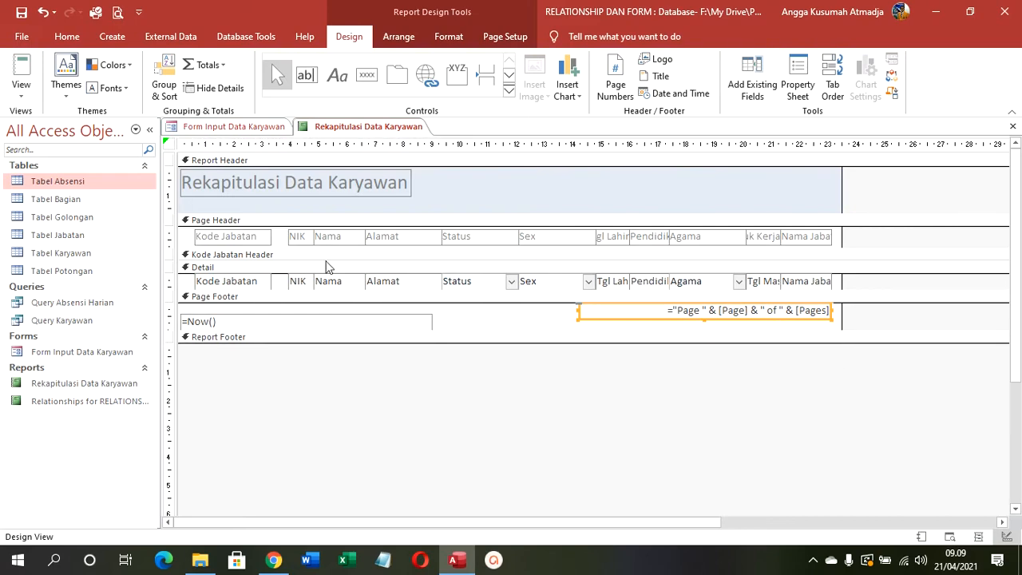
Step: Switch to Report View and check the column widths, including the Tgl Lahir values
{"action": "left_click", "coordinate": [21, 70]}
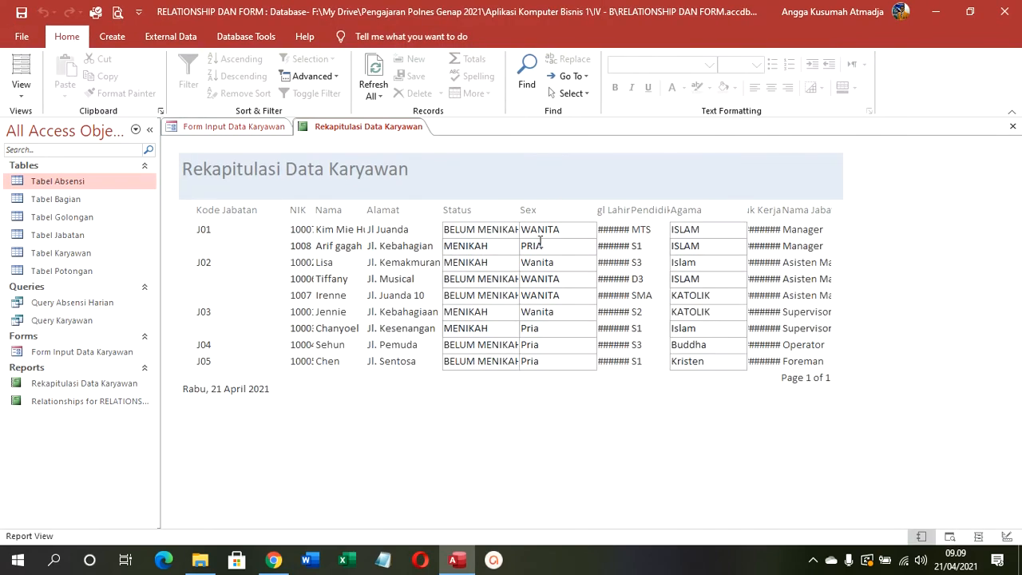
{"action": "left_click", "coordinate": [629, 293]}
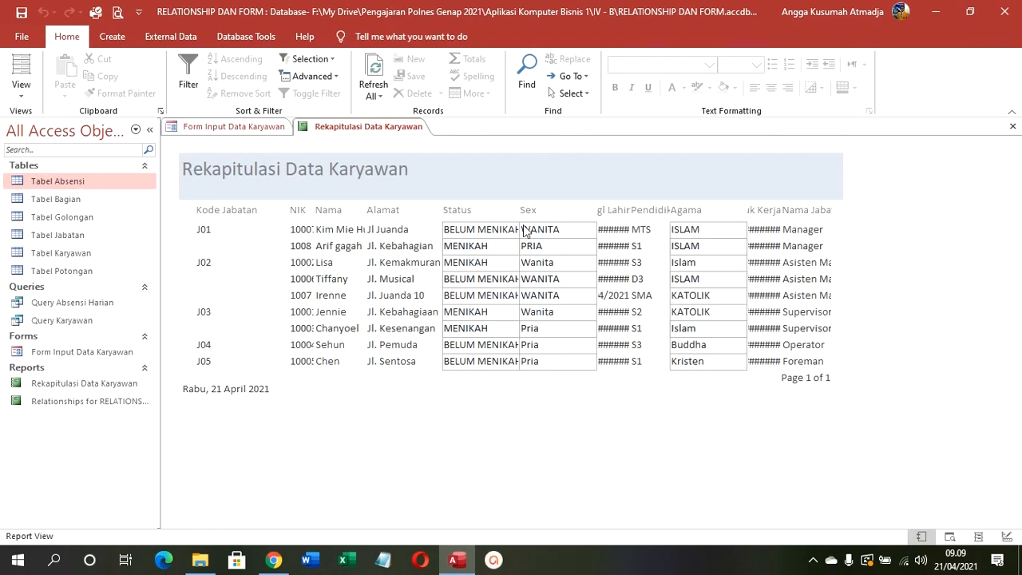
Step: Return to Design View and change the Status field in the Detail section from a combo box to a text box
{"action": "left_click", "coordinate": [461, 232]}
{"action": "left_click", "coordinate": [21, 94]}
{"action": "left_click", "coordinate": [49, 220]}
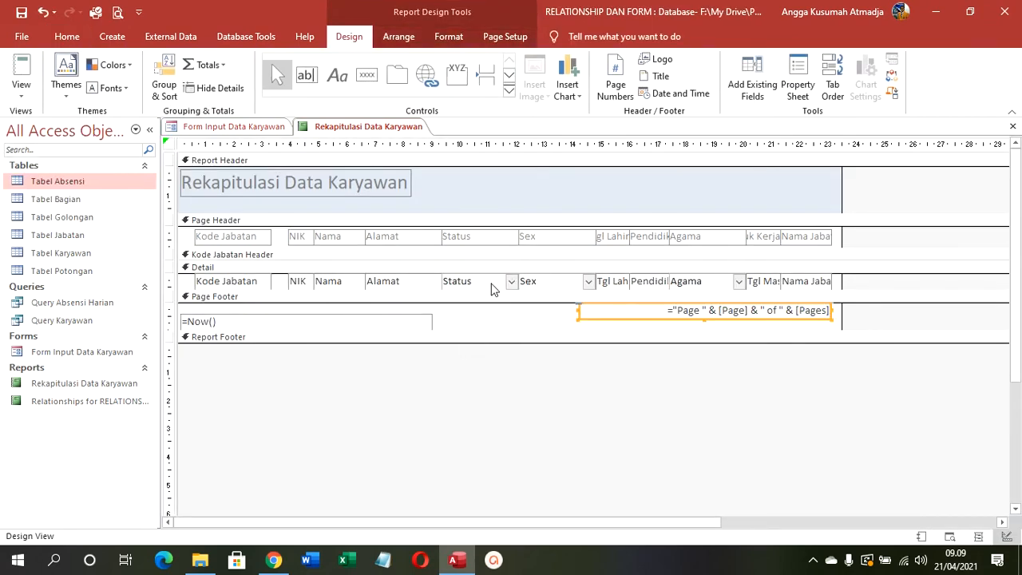
{"action": "right_click", "coordinate": [493, 289]}
{"action": "left_click", "coordinate": [483, 456]}
{"action": "left_click_drag", "start_coordinate": [565, 382], "coordinate": [504, 280]}
{"action": "right_click", "coordinate": [504, 280]}
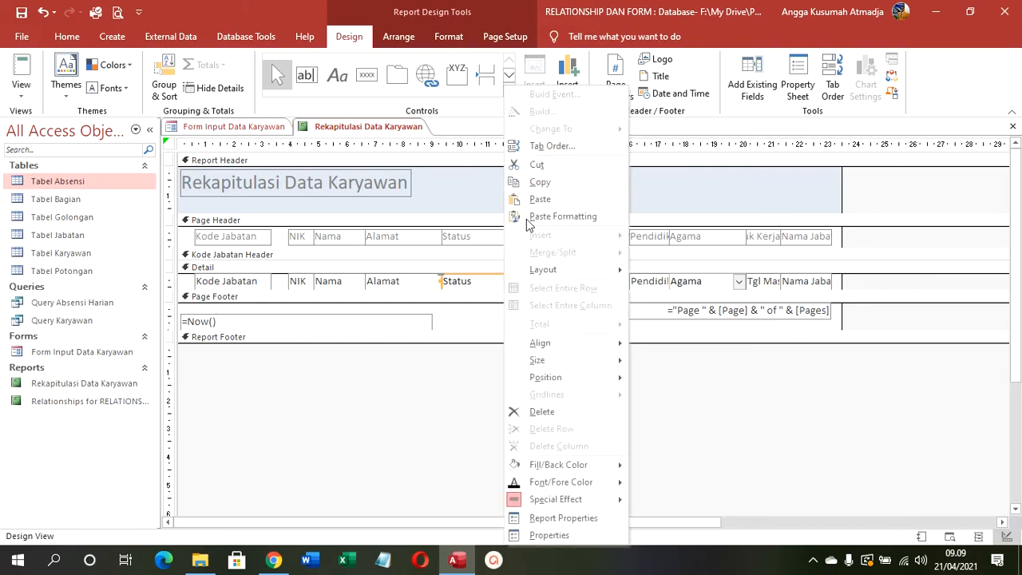
{"action": "left_click", "coordinate": [488, 284]}
{"action": "right_click", "coordinate": [488, 286]}
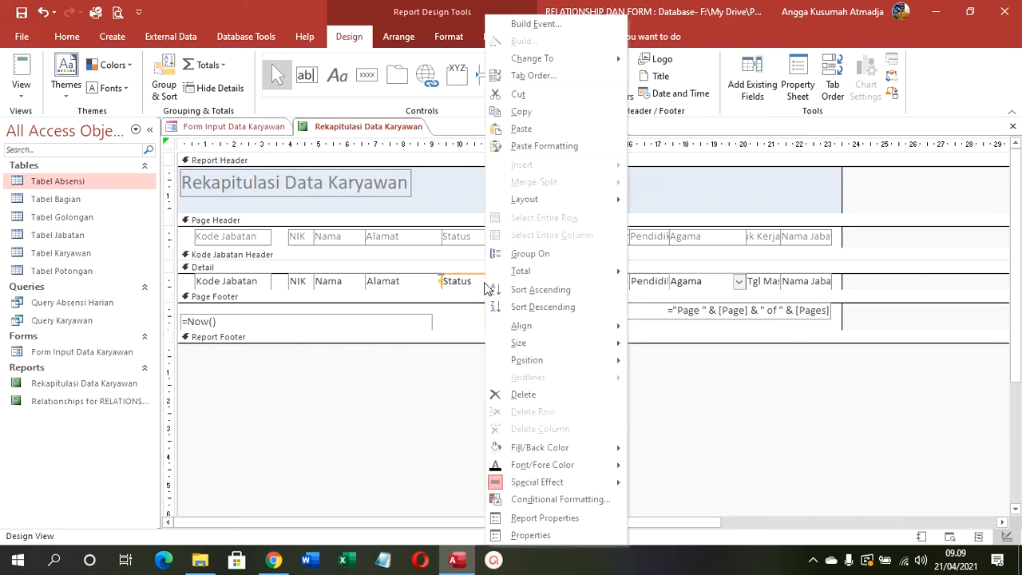
{"action": "mouse_move", "coordinate": [559, 58]}
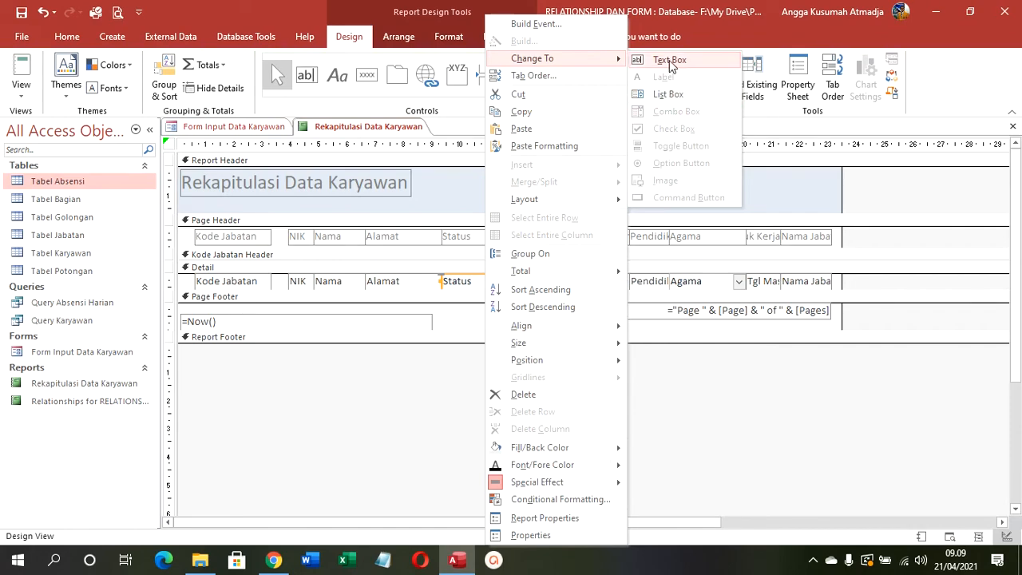
{"action": "left_click", "coordinate": [669, 60]}
Step: Change the Sex and Agama fields in the Detail section to text boxes and check the result in Report View
{"action": "right_click", "coordinate": [556, 286]}
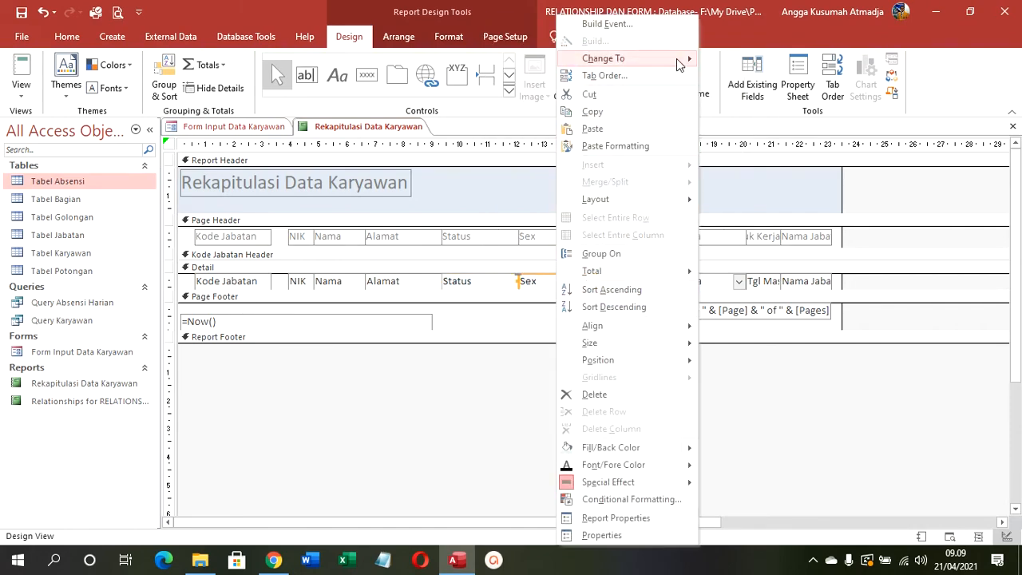
{"action": "mouse_move", "coordinate": [677, 61]}
{"action": "left_click", "coordinate": [723, 63]}
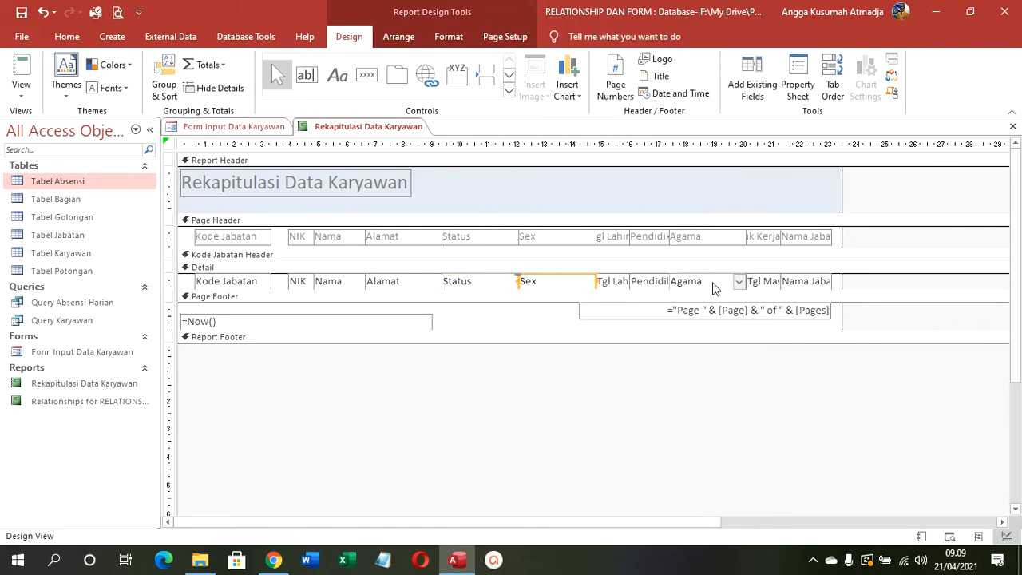
{"action": "right_click", "coordinate": [715, 288]}
{"action": "left_click", "coordinate": [874, 66]}
{"action": "left_click", "coordinate": [22, 78]}
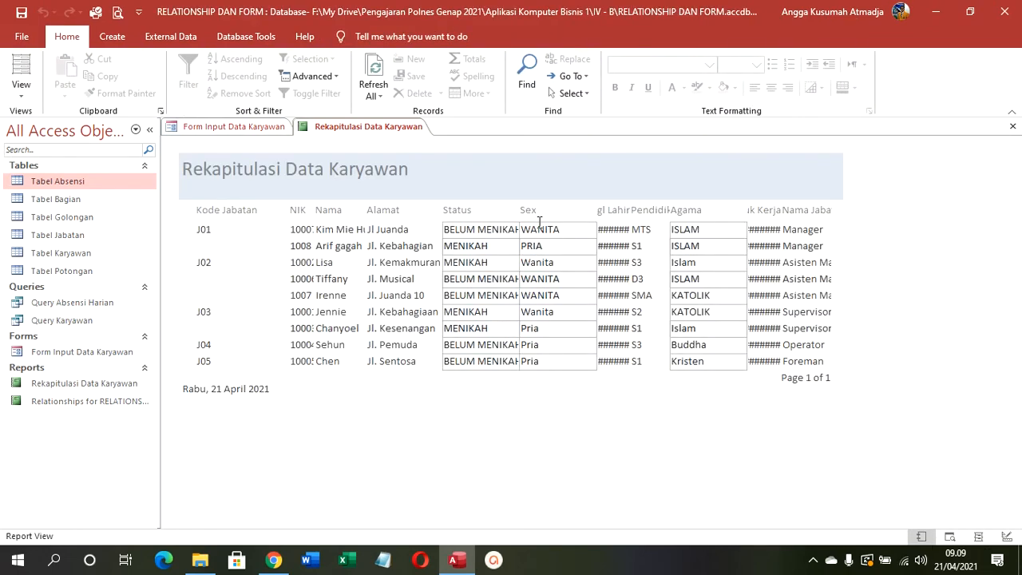
Step: In Design View, copy the Status detail field's formatting to the Kode Jabatan, NIK, Nama and Alamat fields with Format Painter
{"action": "left_click", "coordinate": [34, 94]}
{"action": "left_click", "coordinate": [51, 207]}
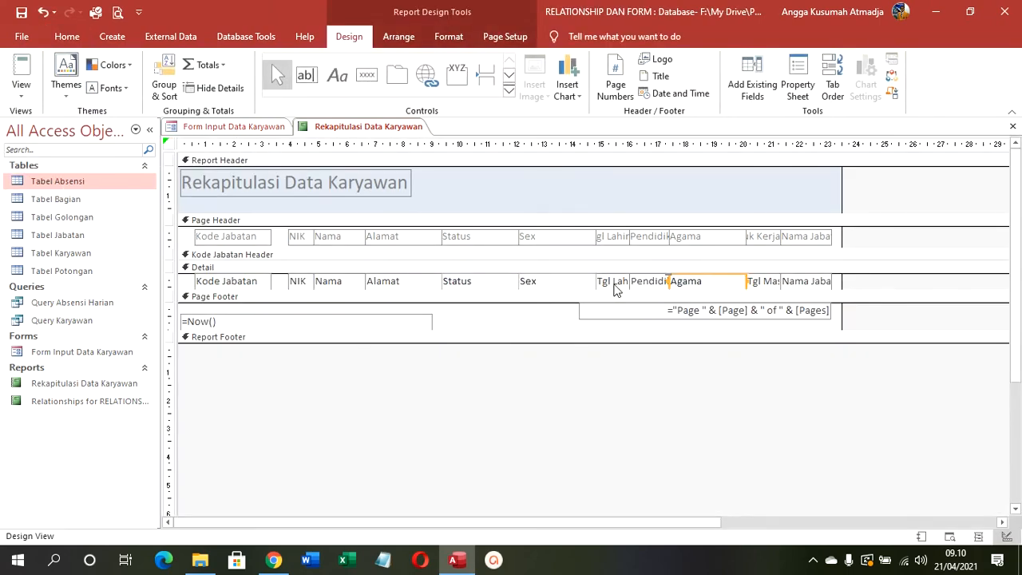
{"action": "left_click", "coordinate": [497, 283]}
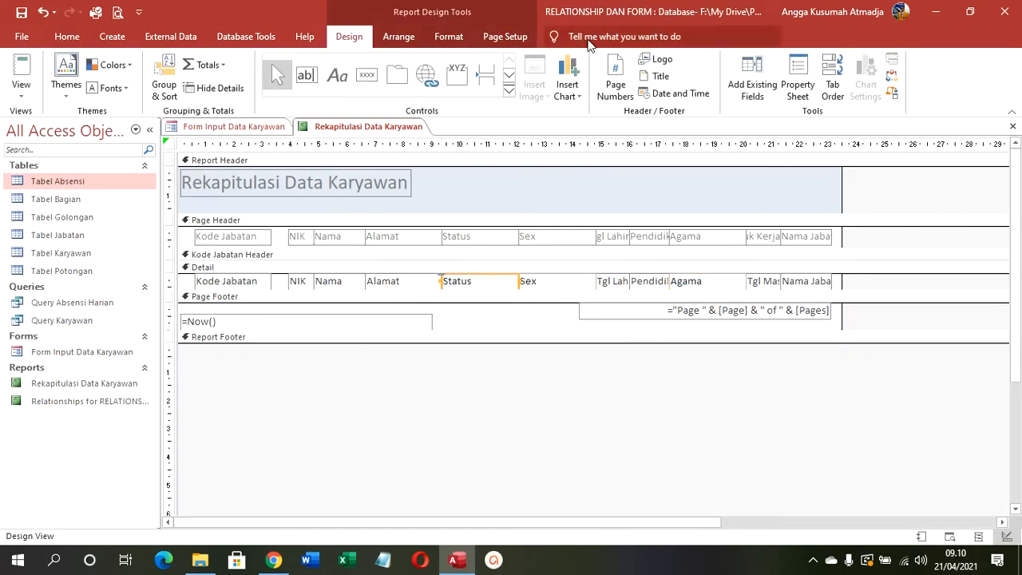
{"action": "left_click", "coordinate": [485, 38]}
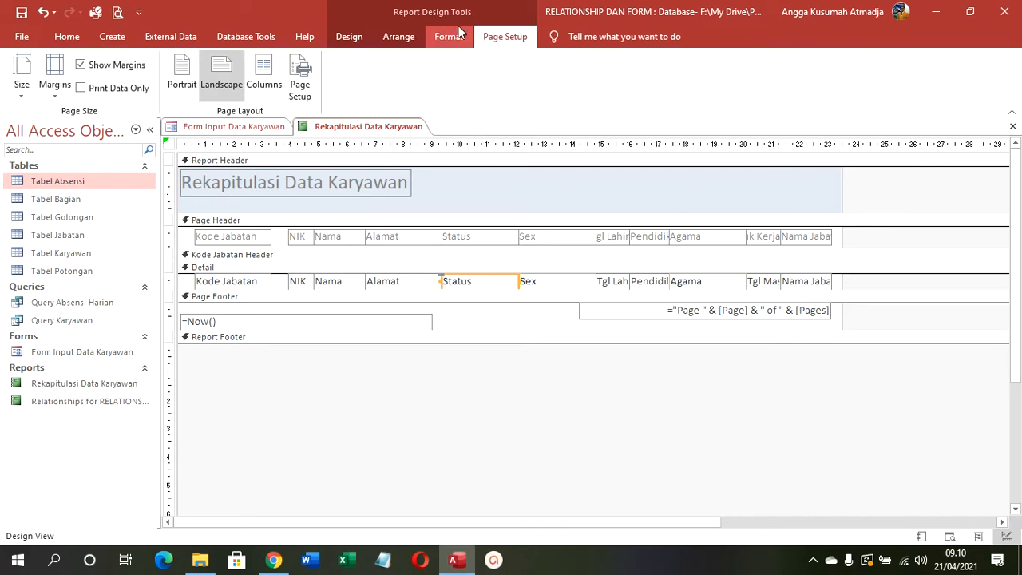
{"action": "left_click", "coordinate": [449, 36]}
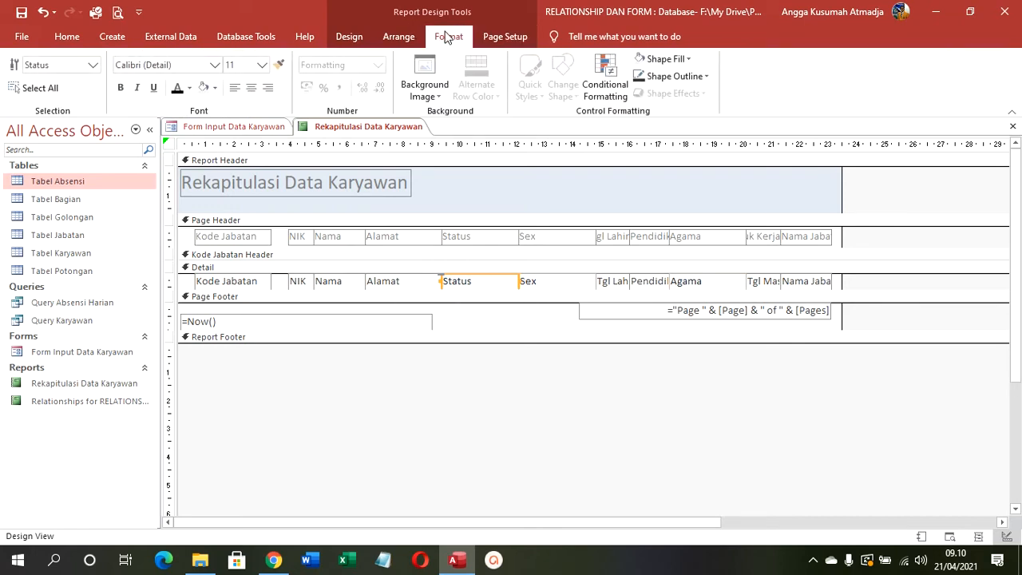
{"action": "left_click", "coordinate": [241, 284]}
{"action": "left_click", "coordinate": [279, 64]}
{"action": "left_click", "coordinate": [339, 281]}
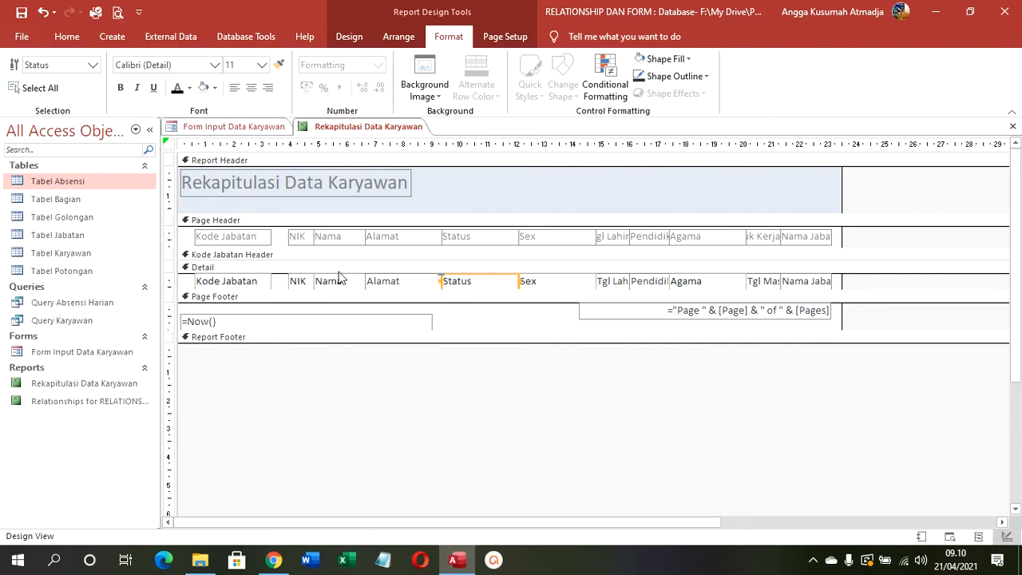
{"action": "left_click", "coordinate": [279, 69]}
{"action": "left_click", "coordinate": [406, 283]}
Step: Copy the Status field's formatting to Tgl Lahir, Pendidikan, Agama, Tgl Masuk Kerja and Nama Jabatan, and check the borders in Report View
{"action": "left_click", "coordinate": [281, 66]}
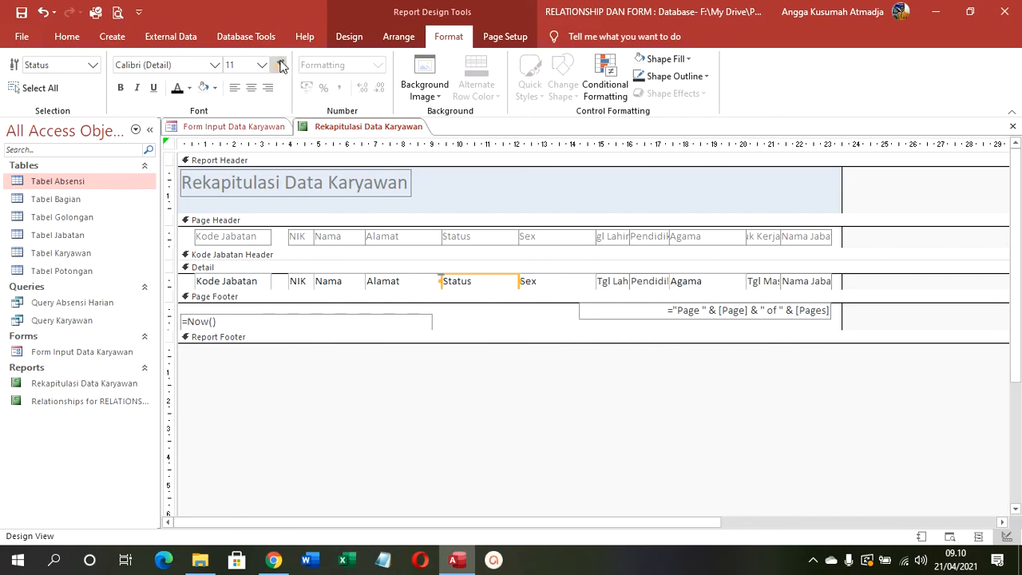
{"action": "left_click", "coordinate": [616, 281]}
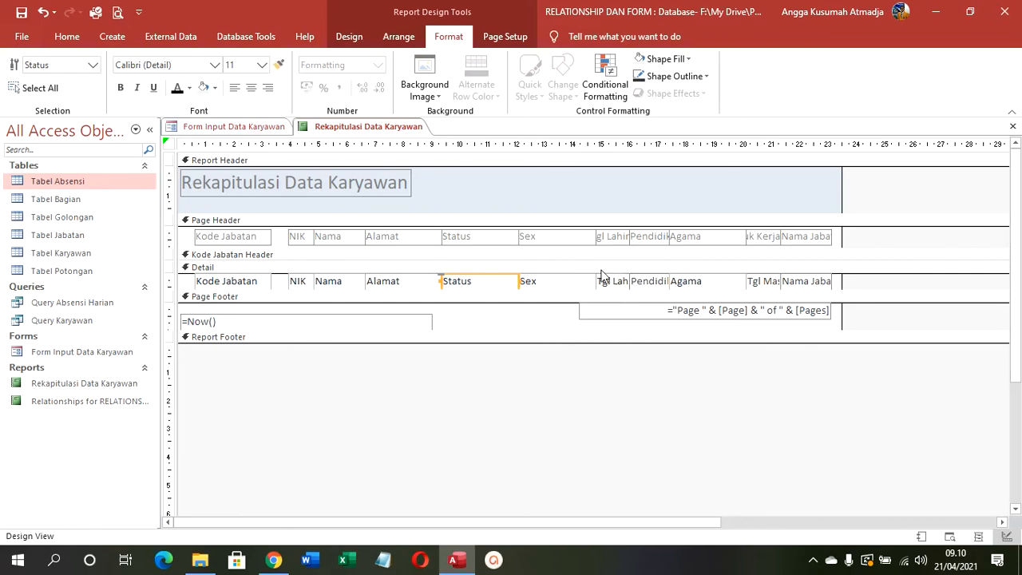
{"action": "left_click", "coordinate": [279, 64]}
{"action": "left_click", "coordinate": [657, 281]}
{"action": "left_click", "coordinate": [278, 65]}
{"action": "left_click", "coordinate": [705, 283]}
{"action": "left_click", "coordinate": [279, 64]}
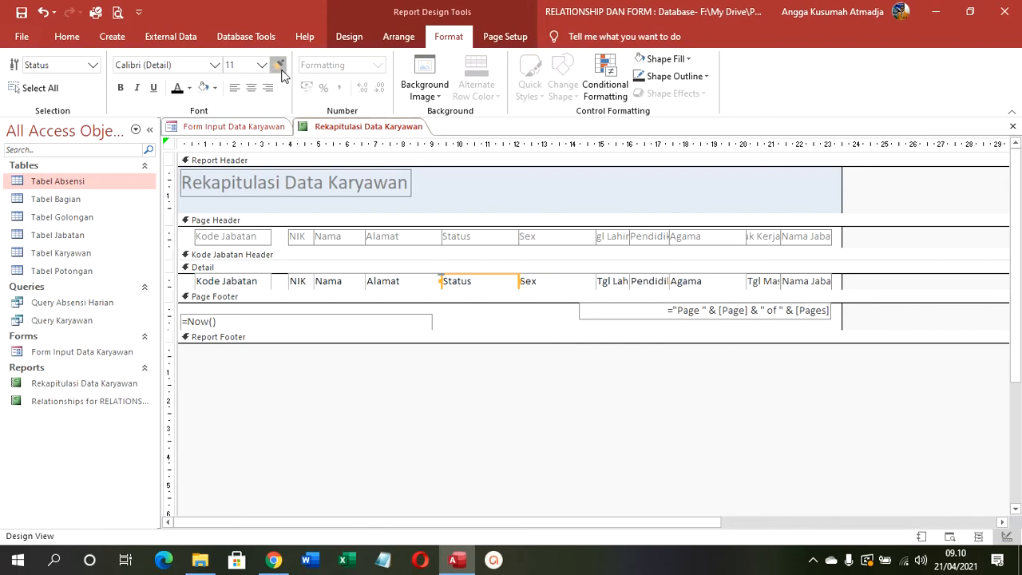
{"action": "left_click", "coordinate": [759, 284]}
{"action": "left_click", "coordinate": [279, 65]}
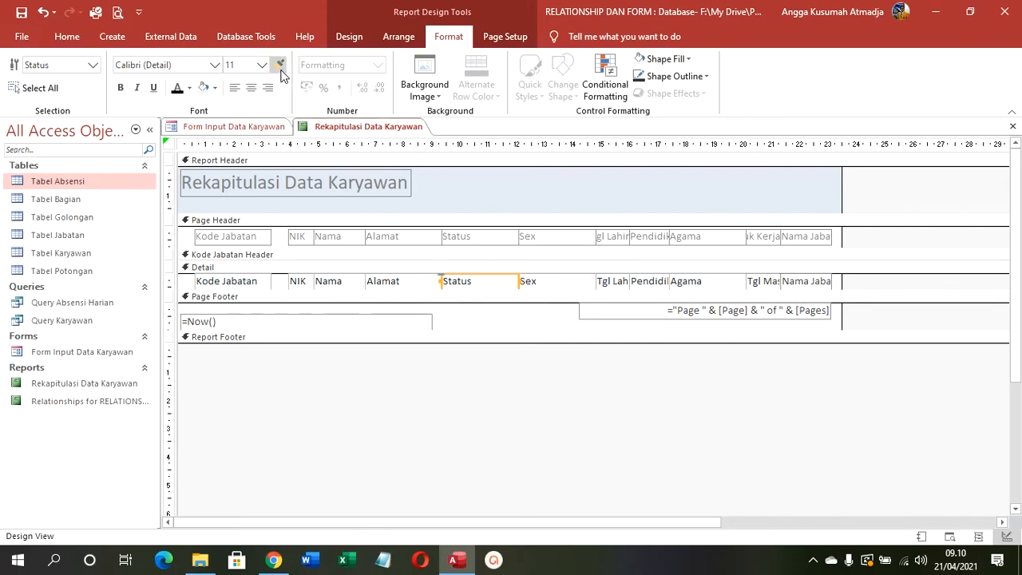
{"action": "left_click", "coordinate": [808, 286]}
{"action": "right_click", "coordinate": [328, 127]}
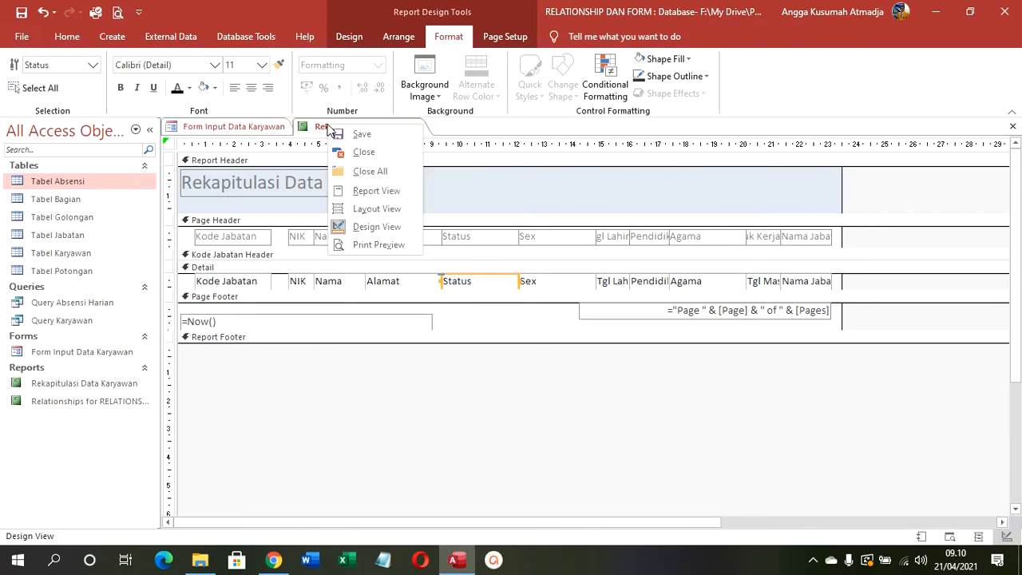
{"action": "left_click", "coordinate": [364, 191]}
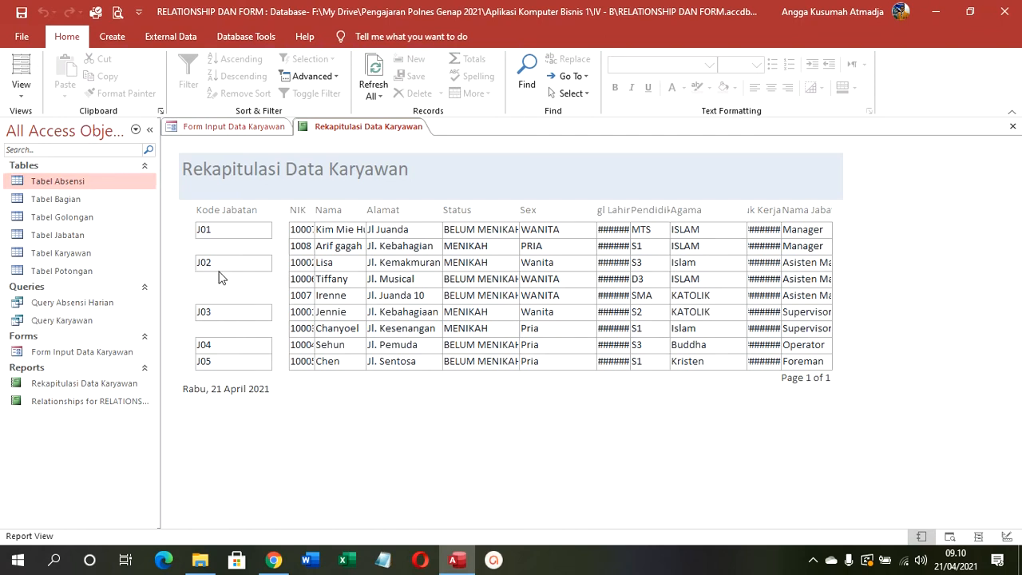
Step: Return to Design View and apply the Shadowed special effect to all labels in the Page Header
{"action": "left_click", "coordinate": [22, 89]}
{"action": "left_click", "coordinate": [56, 219]}
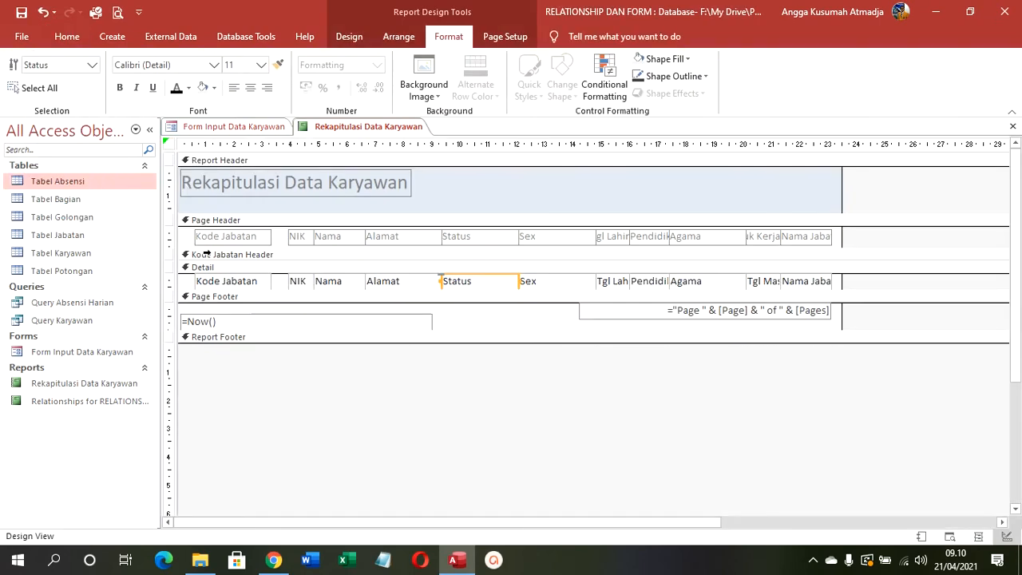
{"action": "left_click_drag", "start_coordinate": [299, 388], "coordinate": [287, 241]}
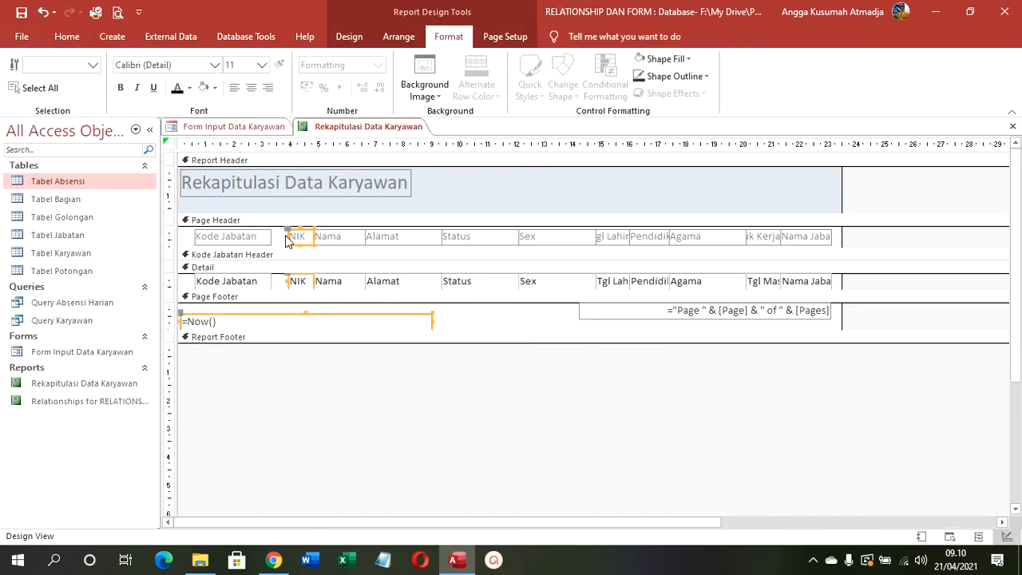
{"action": "left_click", "coordinate": [296, 365]}
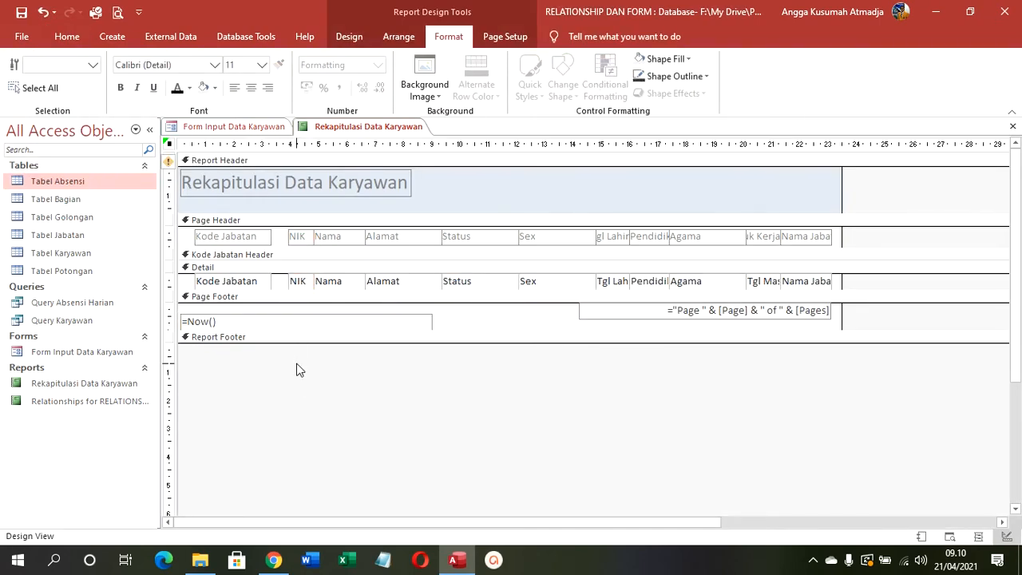
{"action": "left_click", "coordinate": [168, 236]}
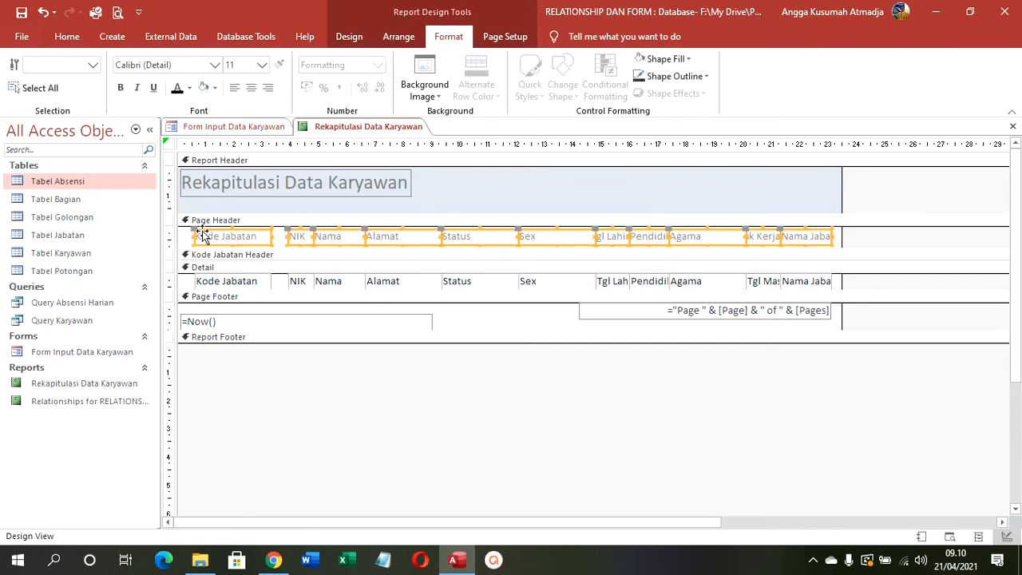
{"action": "left_click", "coordinate": [484, 36]}
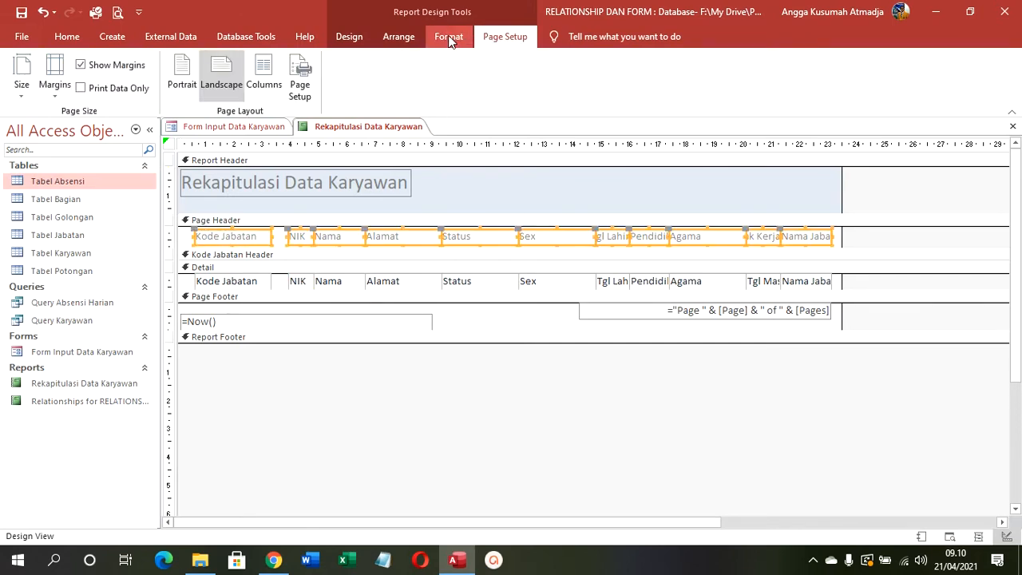
{"action": "left_click", "coordinate": [456, 33]}
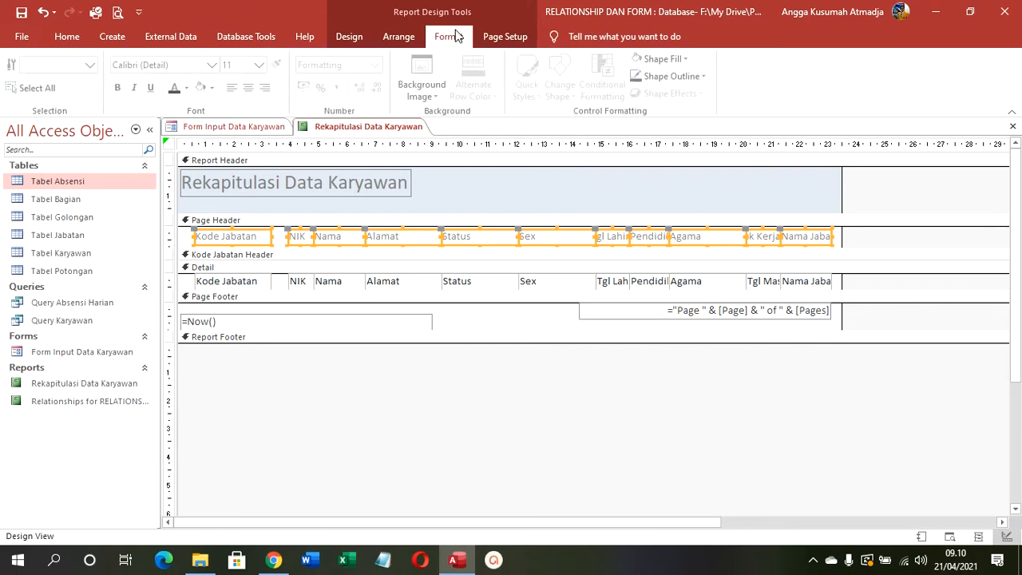
{"action": "right_click", "coordinate": [355, 237]}
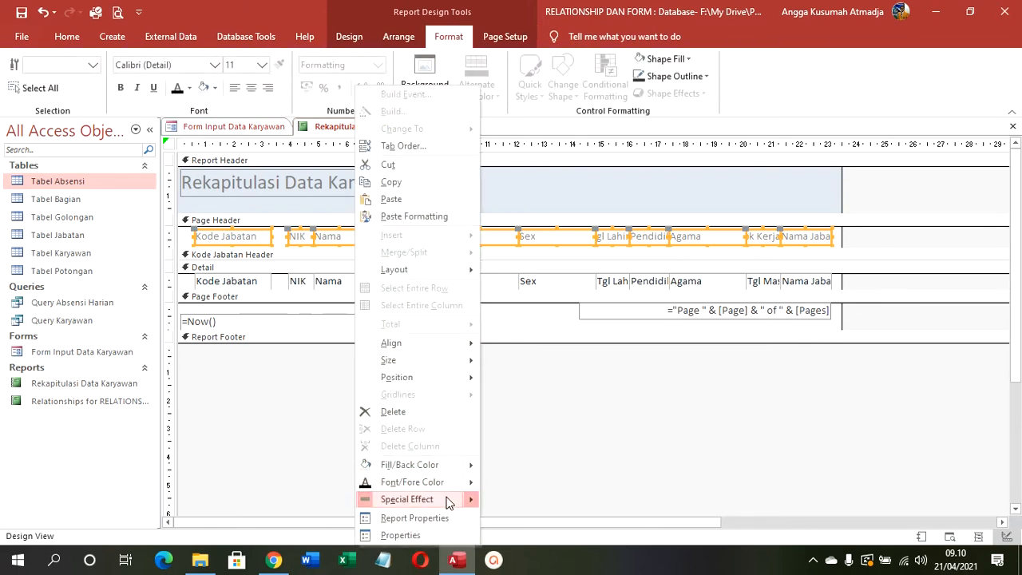
{"action": "mouse_move", "coordinate": [468, 507]}
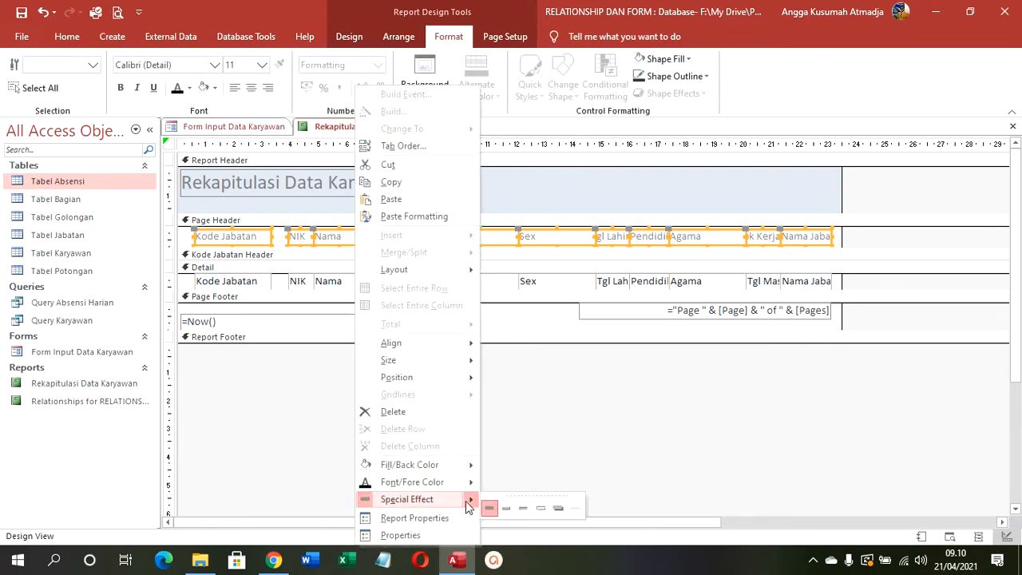
{"action": "left_click", "coordinate": [559, 507]}
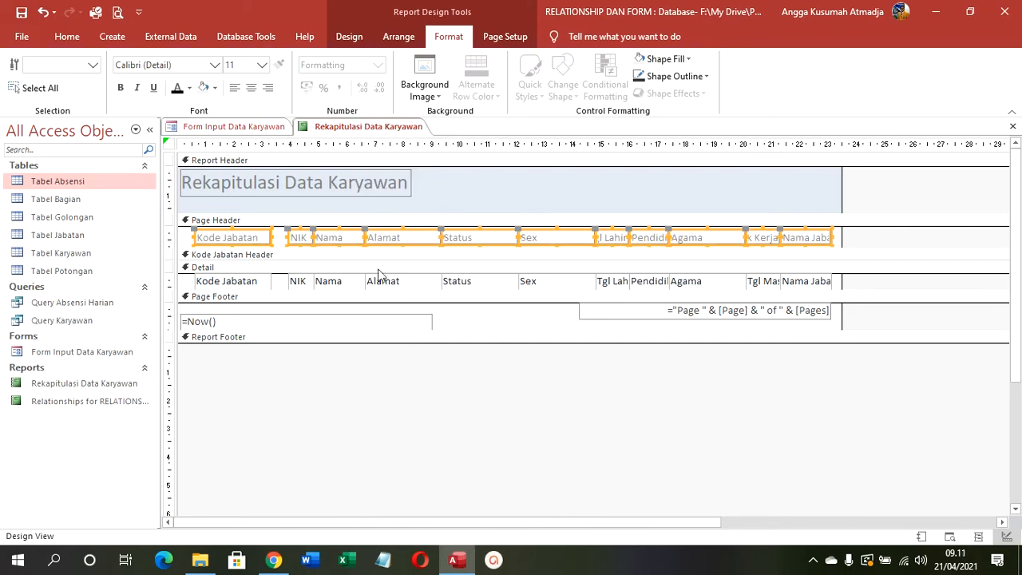
Step: Extend the NIK label and field back to the Kode Jabatan column and make the Page Footer tall enough for the date box
{"action": "left_click", "coordinate": [359, 192]}
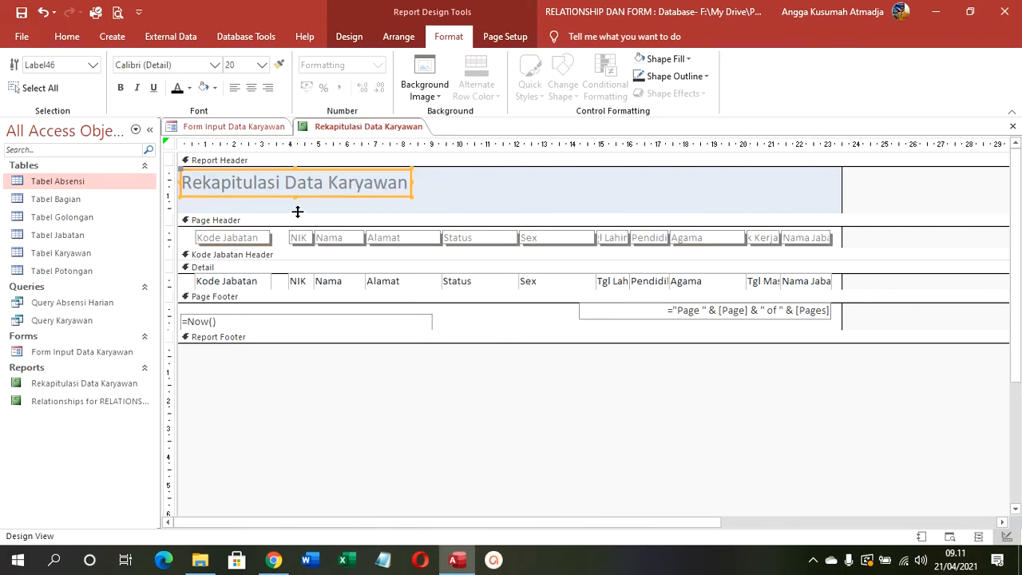
{"action": "left_click", "coordinate": [298, 237]}
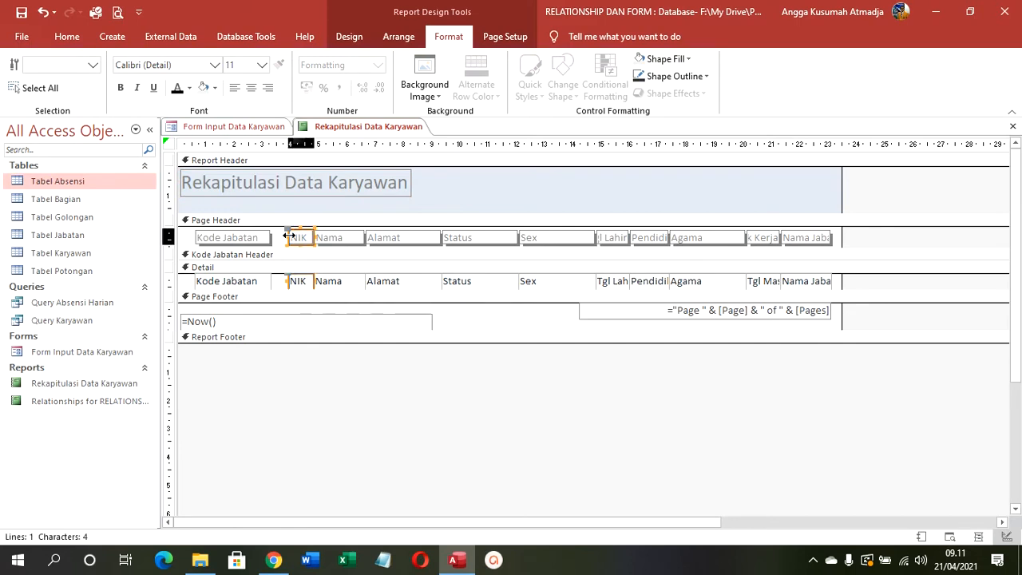
{"action": "left_click_drag", "start_coordinate": [289, 236], "coordinate": [273, 237]}
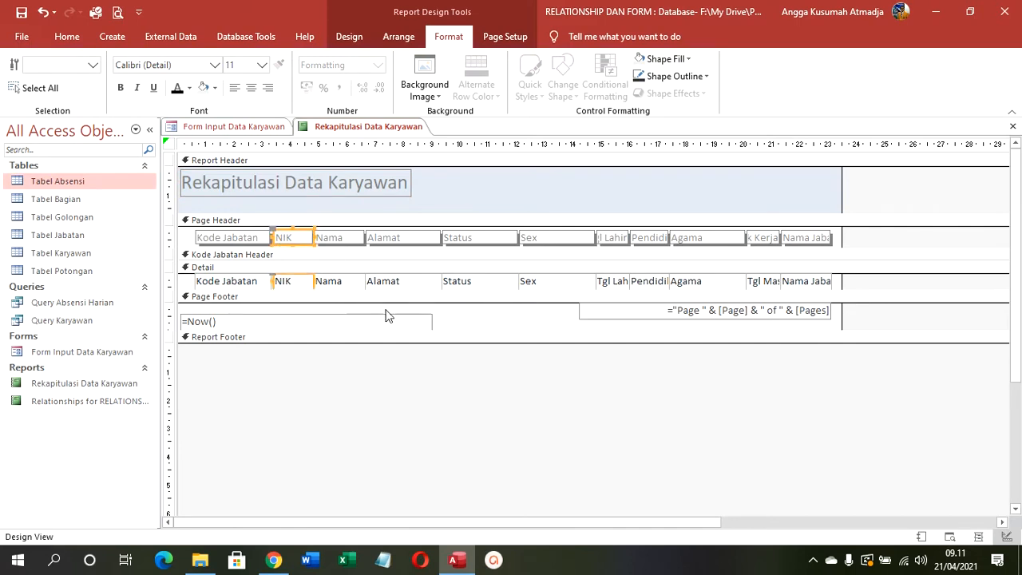
{"action": "left_click_drag", "start_coordinate": [375, 330], "coordinate": [372, 334]}
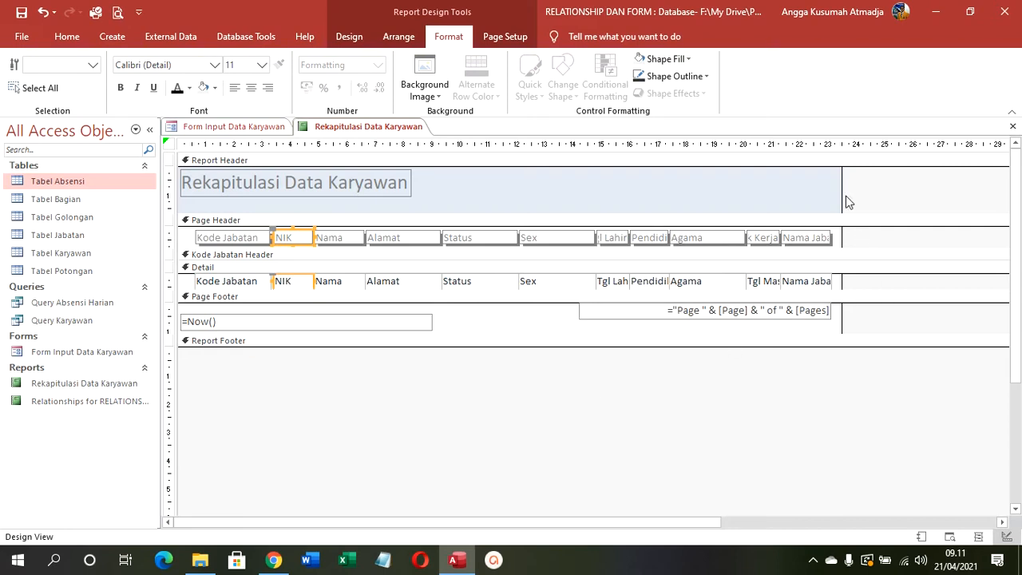
Step: Widen the report to about 27 cm, then widen the Nama Jabatan label and field and move them to the new report edge
{"action": "left_click_drag", "start_coordinate": [844, 198], "coordinate": [938, 200]}
{"action": "left_click_drag", "start_coordinate": [859, 426], "coordinate": [837, 348]}
{"action": "left_click_drag", "start_coordinate": [852, 241], "coordinate": [806, 292]}
{"action": "left_click_drag", "start_coordinate": [833, 238], "coordinate": [927, 245]}
Step: Widen the Tgl Masuk Kerja label and field to fit beside Nama Jabatan, and move the Agama pair directly before them
{"action": "left_click_drag", "start_coordinate": [771, 202], "coordinate": [777, 279]}
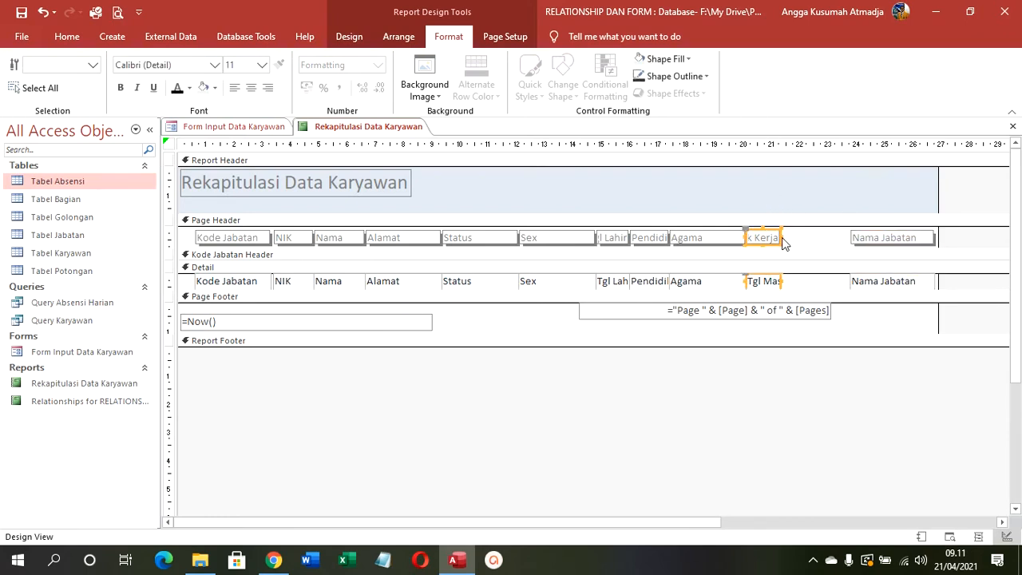
{"action": "left_click_drag", "start_coordinate": [780, 237], "coordinate": [833, 245]}
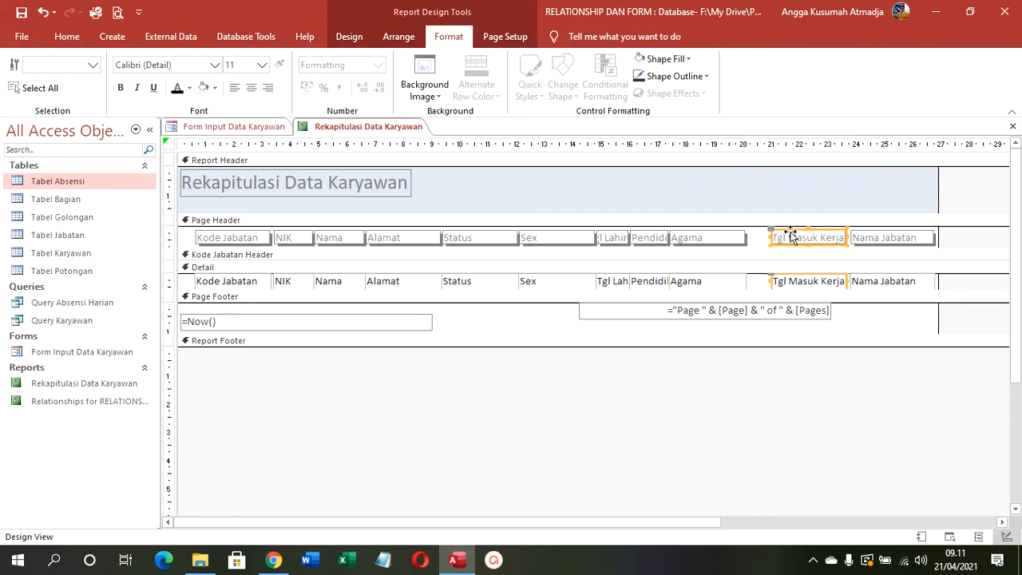
{"action": "left_click_drag", "start_coordinate": [728, 207], "coordinate": [756, 282]}
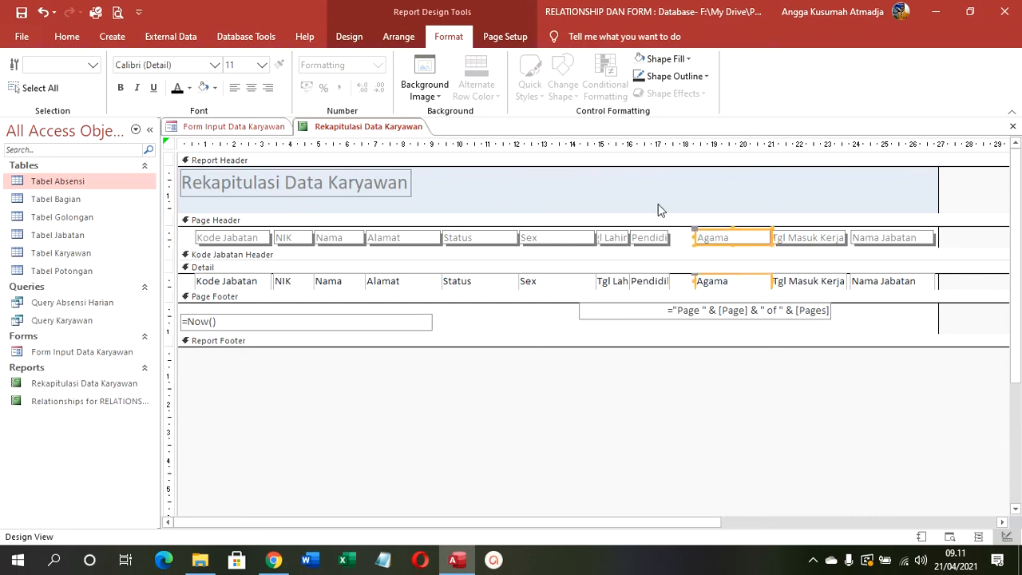
Step: Widen the Pendidikan label and field in the report so they reach the start of the Agama column
{"action": "left_click_drag", "start_coordinate": [658, 204], "coordinate": [664, 284]}
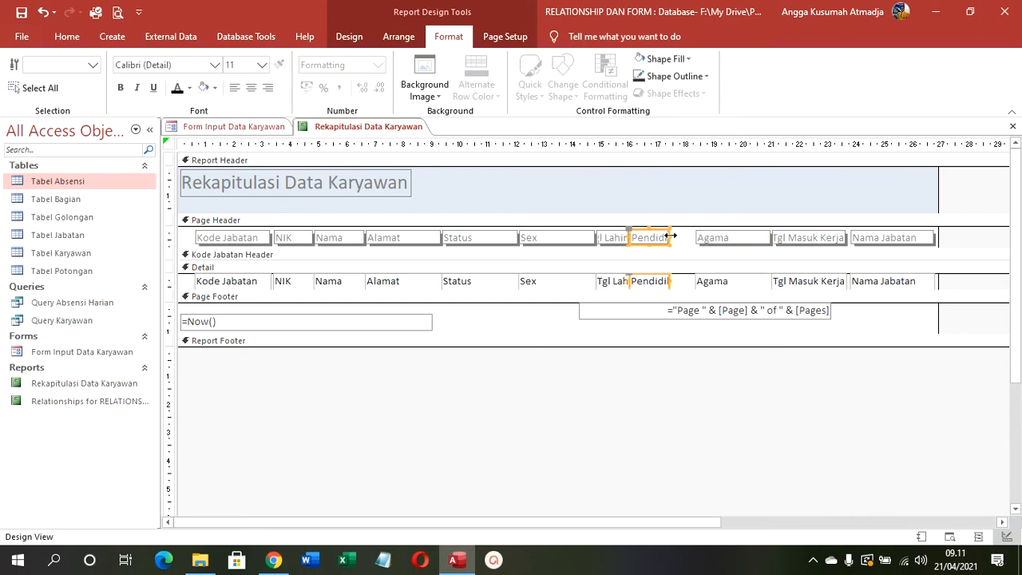
{"action": "left_click_drag", "start_coordinate": [671, 235], "coordinate": [696, 236]}
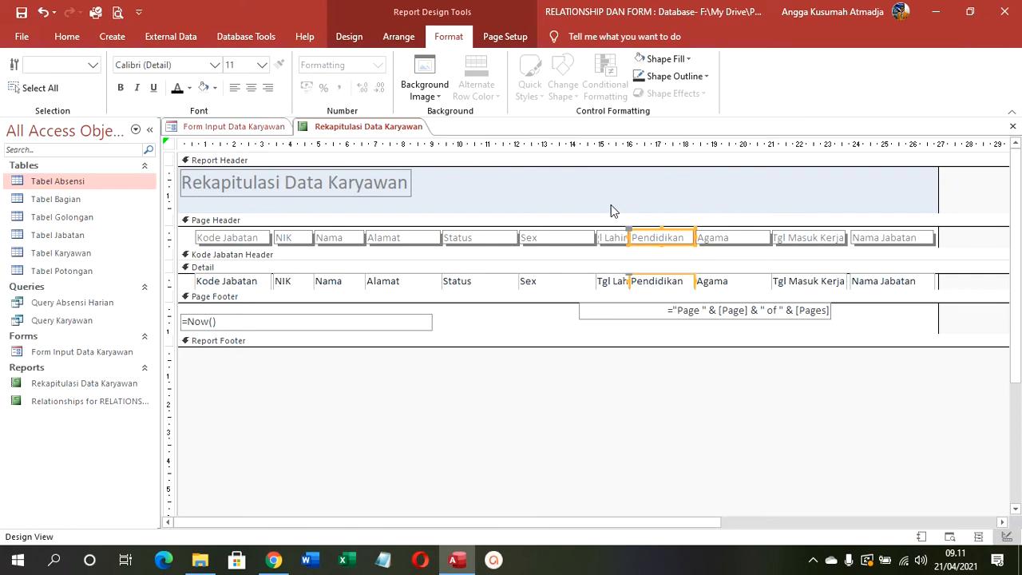
{"action": "left_click", "coordinate": [558, 213]}
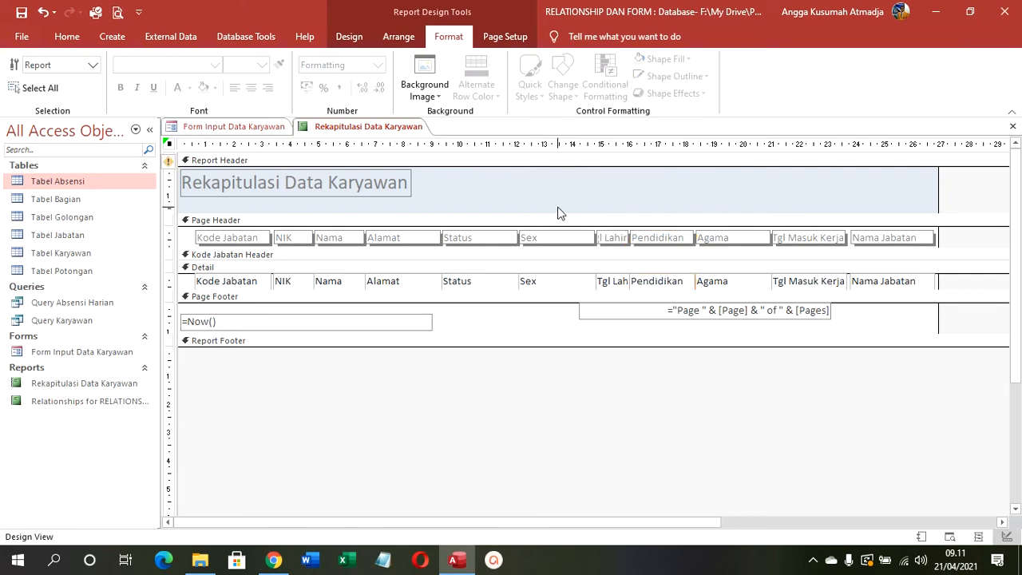
{"action": "left_click", "coordinate": [517, 214]}
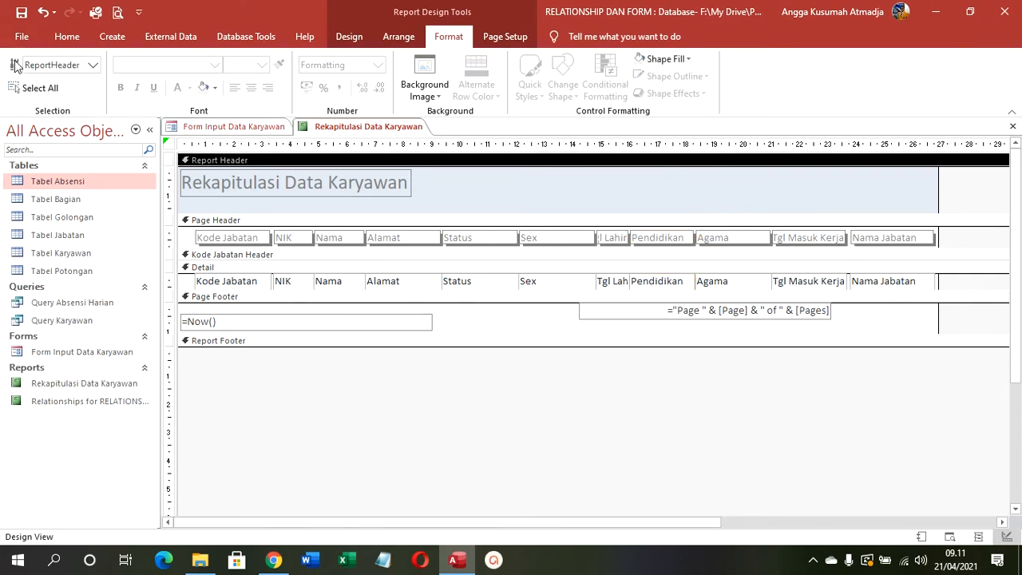
Step: Check the Rekapitulasi Data Karyawan report in Report View and close it
{"action": "right_click", "coordinate": [328, 128]}
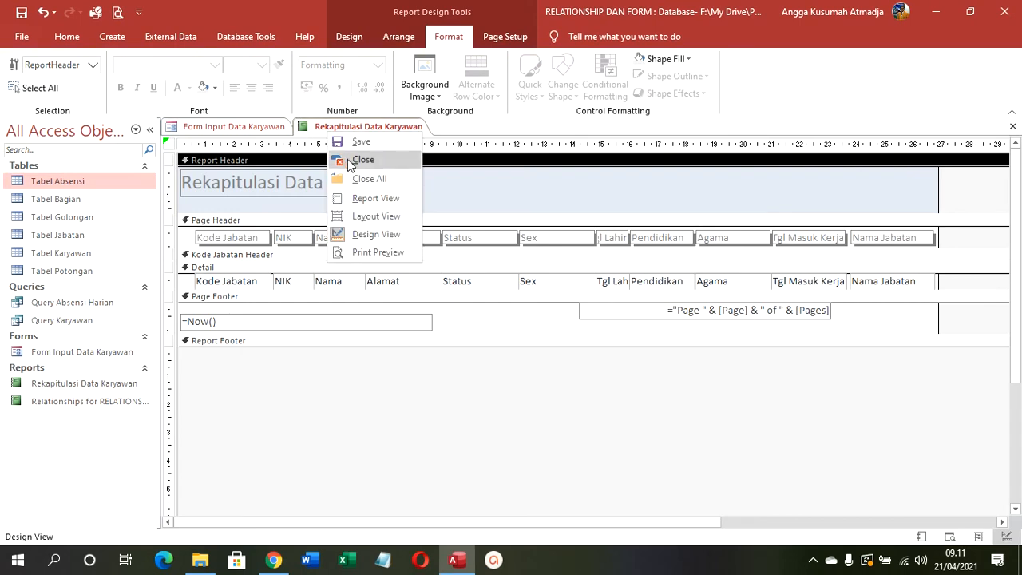
{"action": "left_click", "coordinate": [364, 200]}
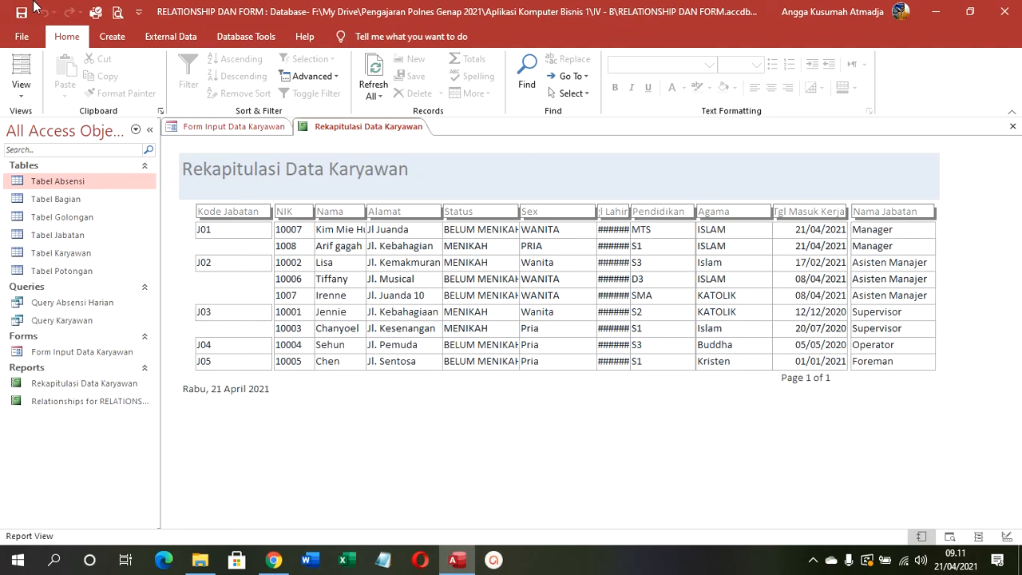
{"action": "right_click", "coordinate": [337, 136]}
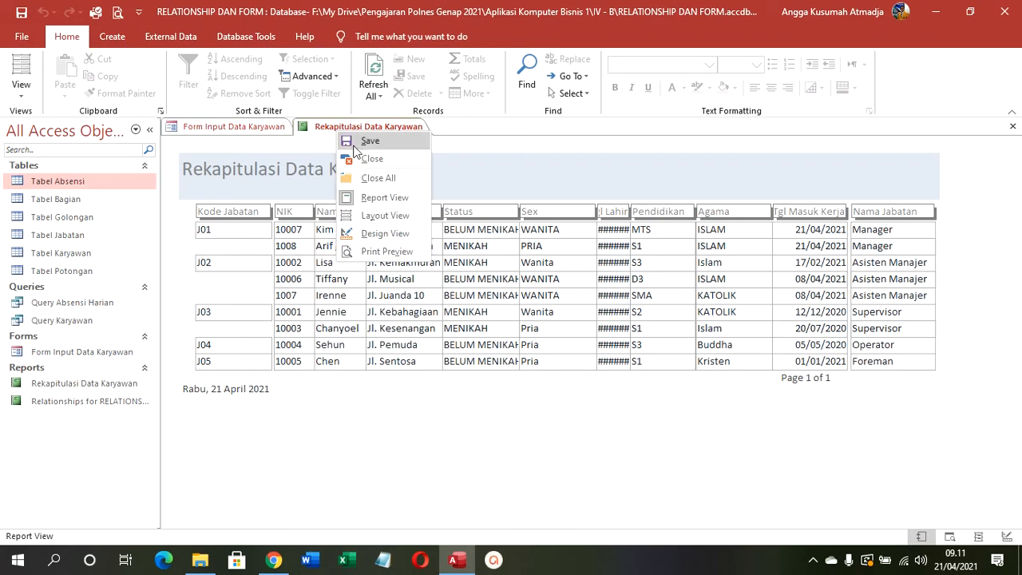
{"action": "left_click", "coordinate": [357, 153]}
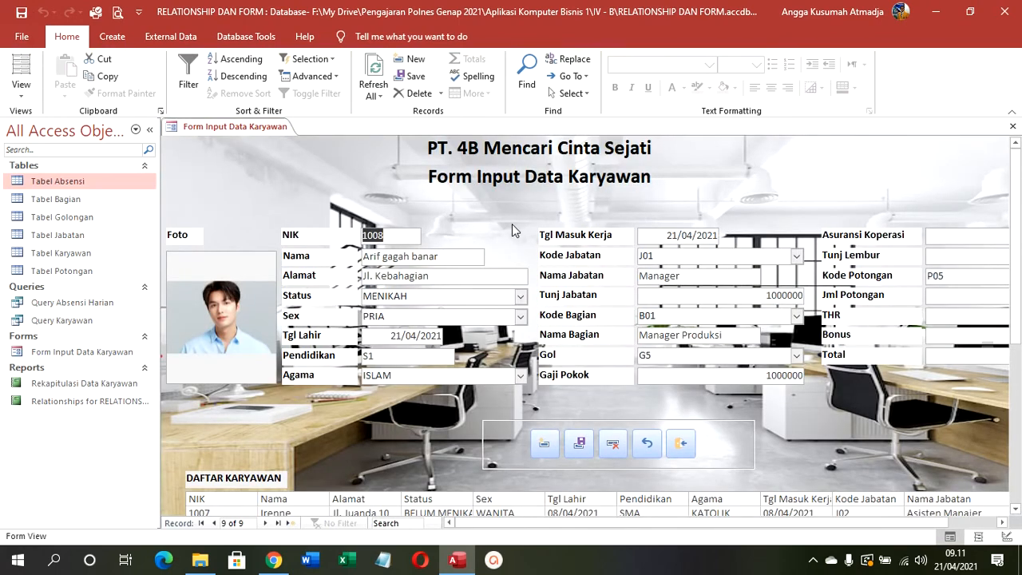
Step: Open Form Input Data Karyawan in Design View and shift its five command buttons together to the left end of their surrounding rectangle
{"action": "right_click", "coordinate": [205, 145]}
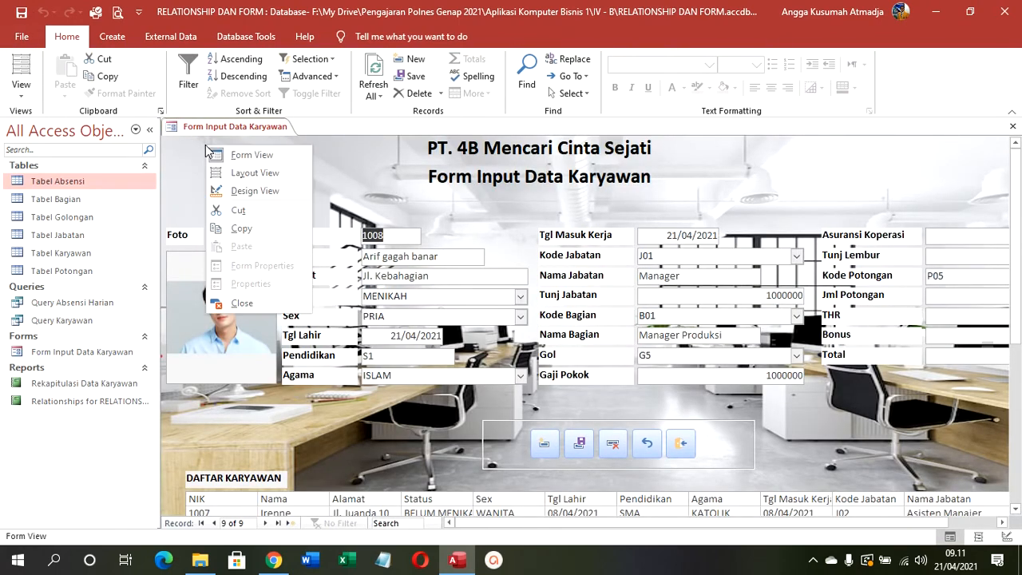
{"action": "left_click", "coordinate": [267, 194]}
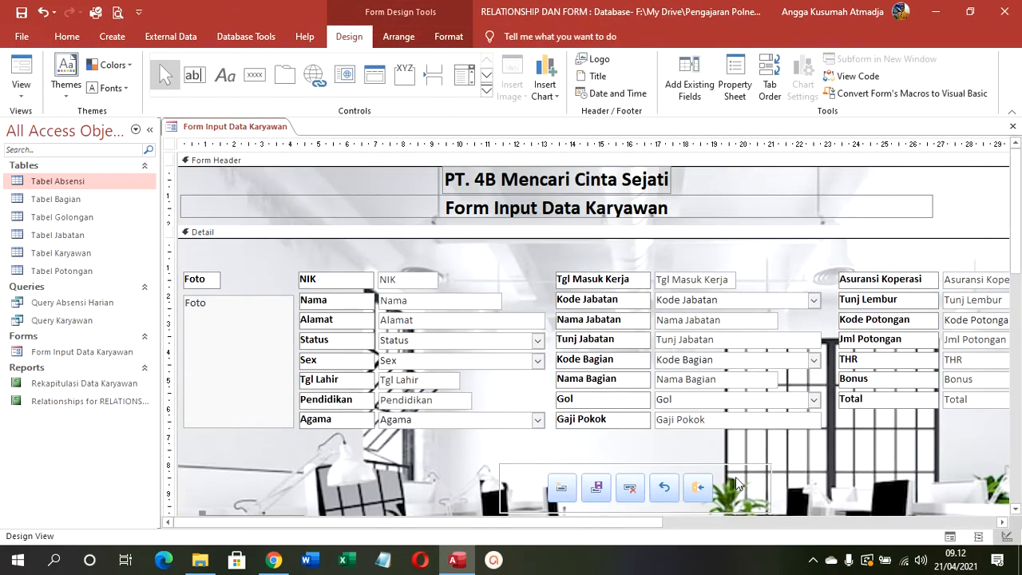
{"action": "left_click", "coordinate": [707, 489]}
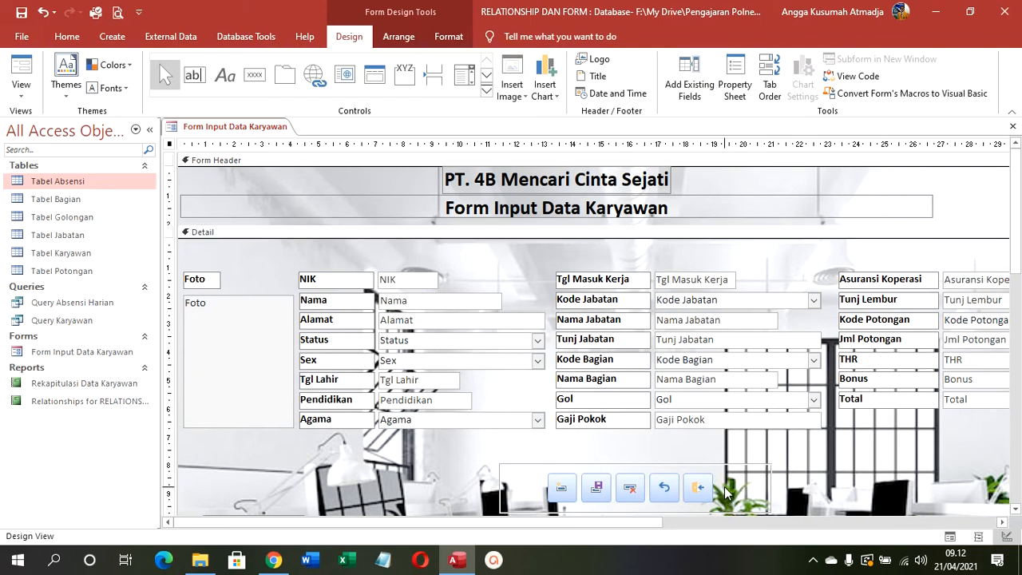
{"action": "left_click", "coordinate": [661, 491], "text": "shift"}
{"action": "left_click", "coordinate": [631, 490], "text": "shift"}
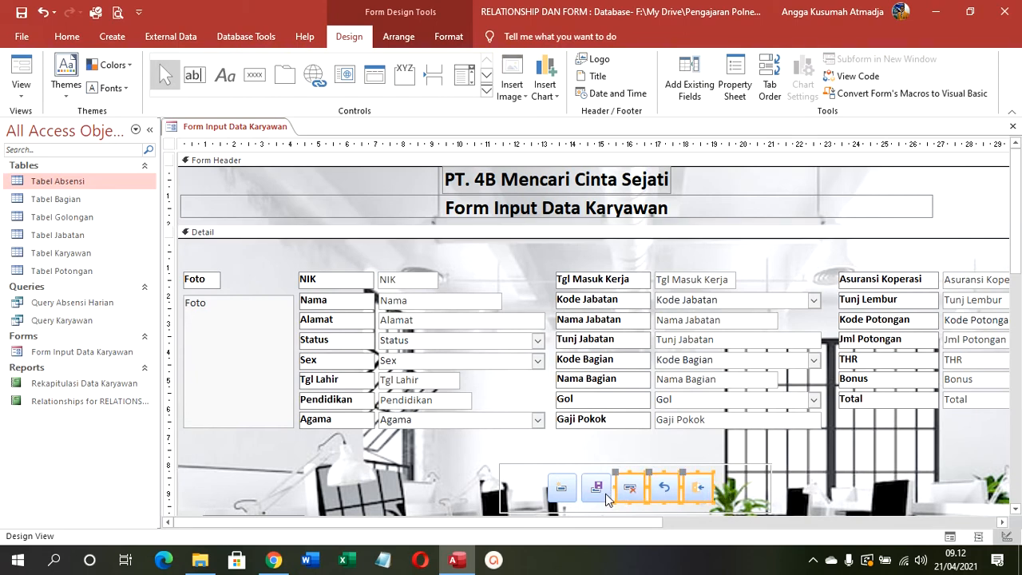
{"action": "left_click", "coordinate": [596, 491], "text": "shift"}
{"action": "left_click", "coordinate": [563, 488], "text": "shift"}
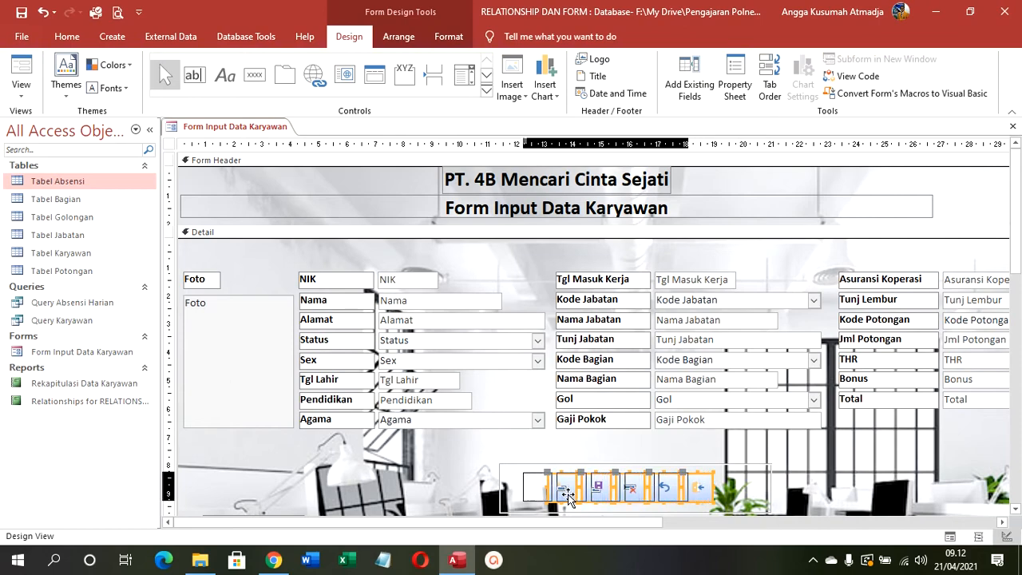
{"action": "left_click_drag", "start_coordinate": [636, 493], "coordinate": [568, 493]}
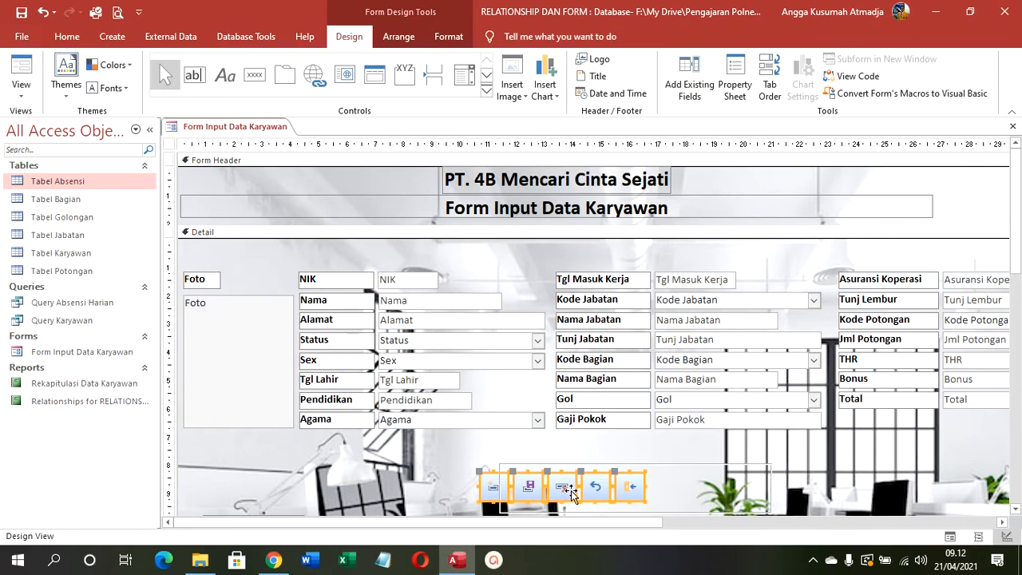
{"action": "key", "text": "Right"}
{"action": "key", "text": "Right"}
{"action": "key", "text": "Right"}
{"action": "key", "text": "Right"}
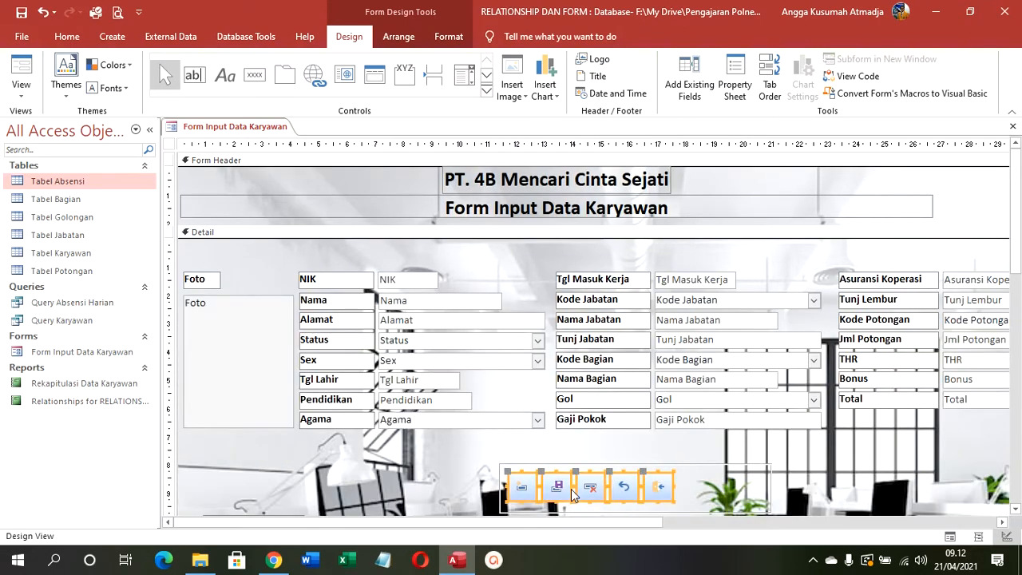
{"action": "left_click", "coordinate": [640, 419]}
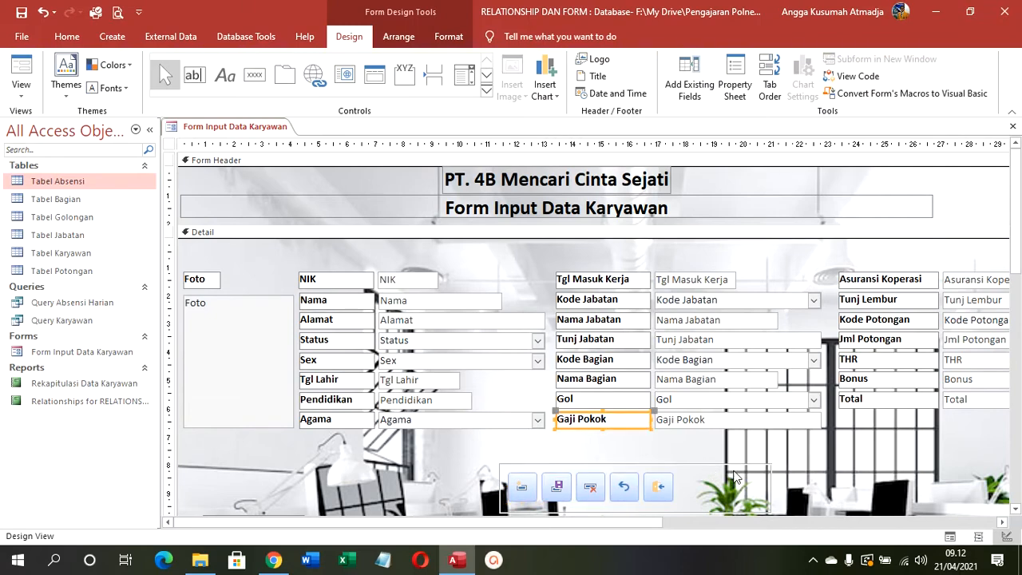
{"action": "left_click", "coordinate": [738, 460]}
{"action": "left_click", "coordinate": [739, 464]}
{"action": "scroll", "coordinate": [739, 343], "scroll_direction": "down", "scroll_amount": 2}
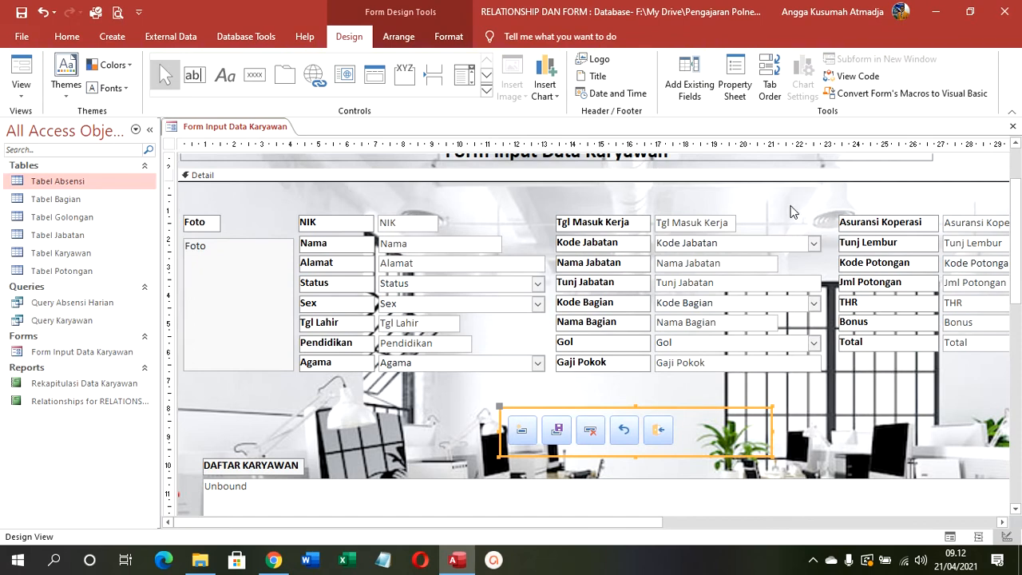
{"action": "scroll", "coordinate": [793, 213], "scroll_direction": "up", "scroll_amount": 2}
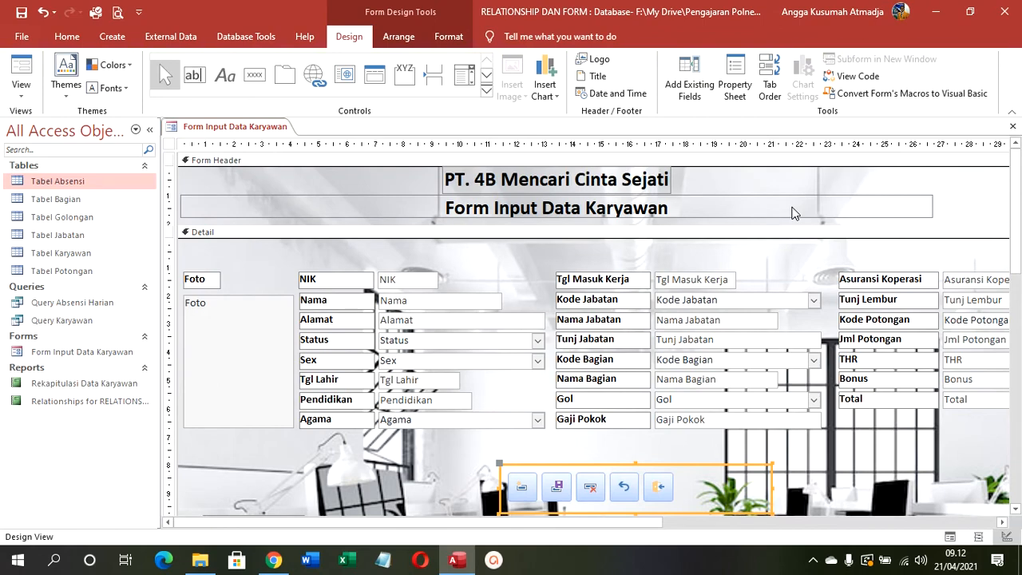
Step: Remove the form's background picture in the form properties
{"action": "scroll", "coordinate": [793, 213], "scroll_direction": "down", "scroll_amount": 3}
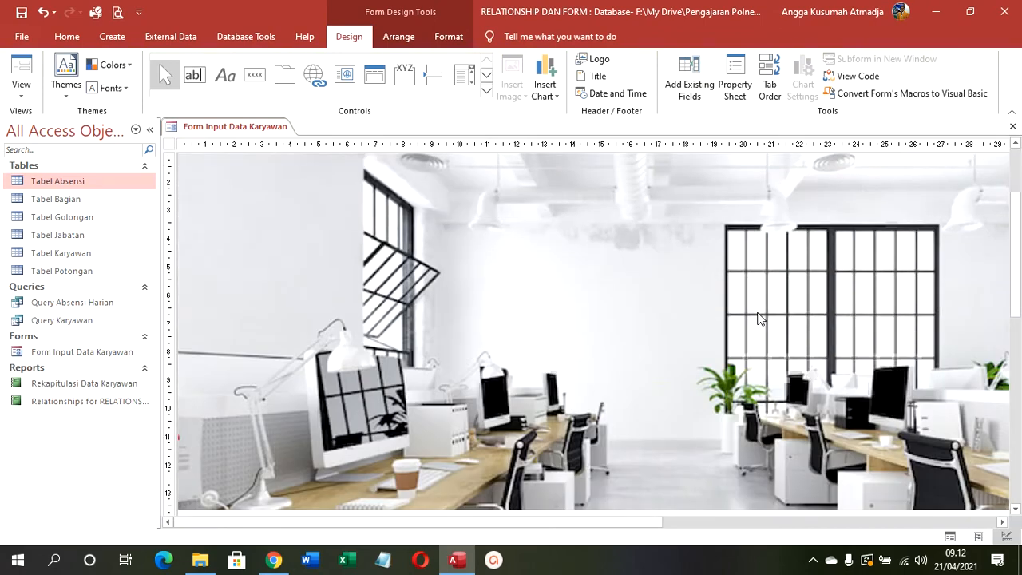
{"action": "left_click_drag", "start_coordinate": [628, 520], "coordinate": [975, 483]}
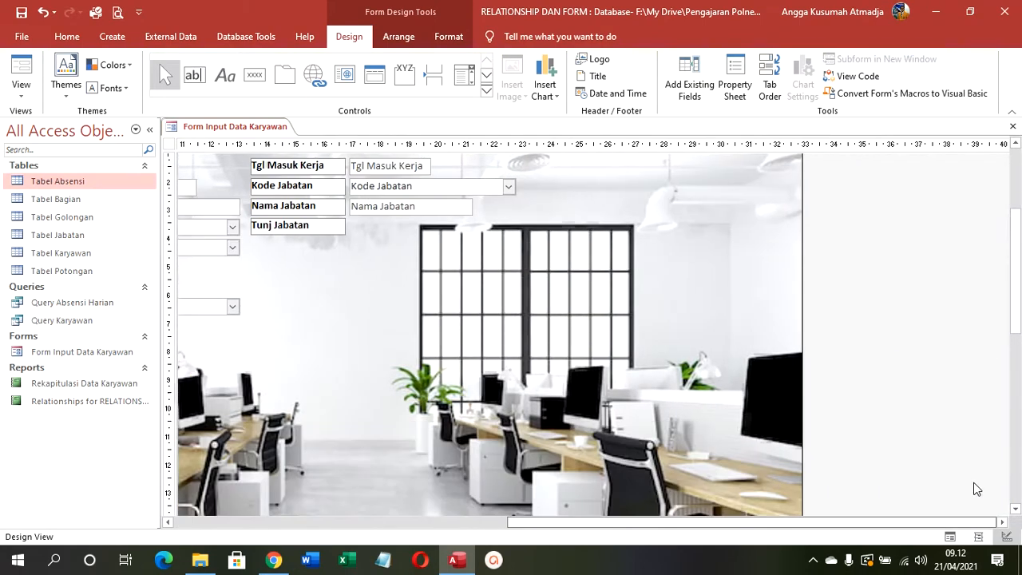
{"action": "double_click", "coordinate": [853, 278]}
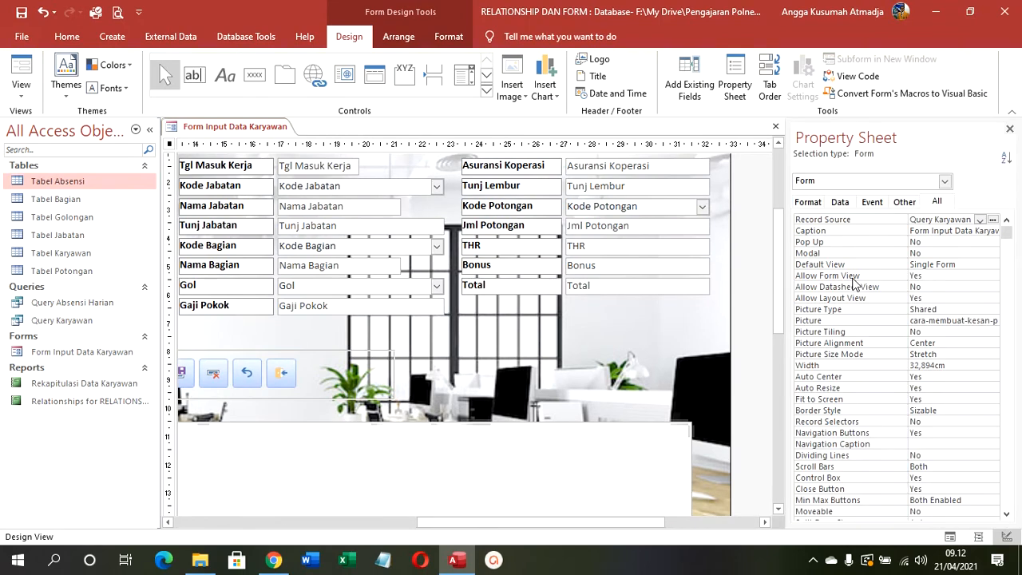
{"action": "double_click", "coordinate": [835, 184]}
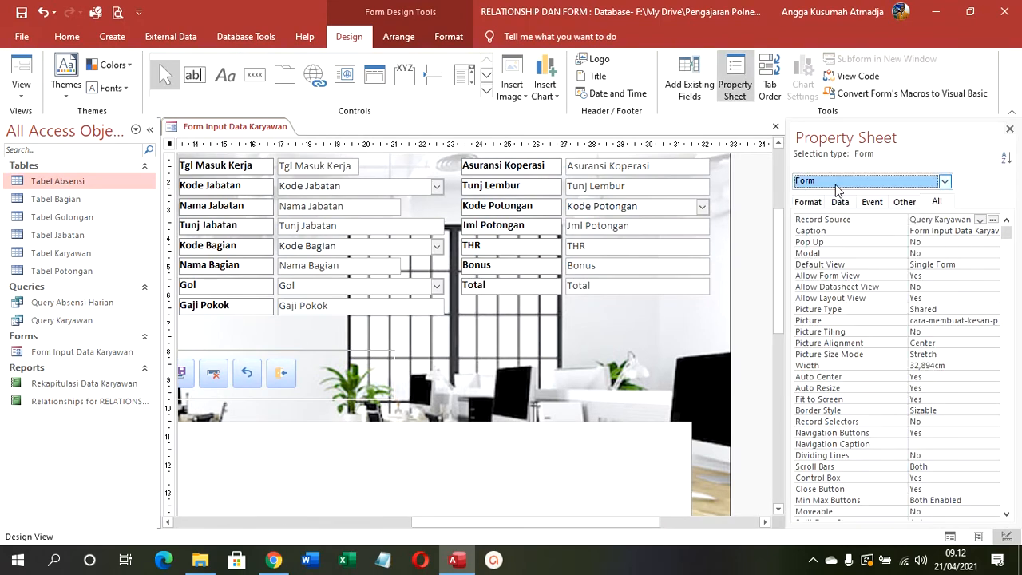
{"action": "left_click", "coordinate": [912, 321]}
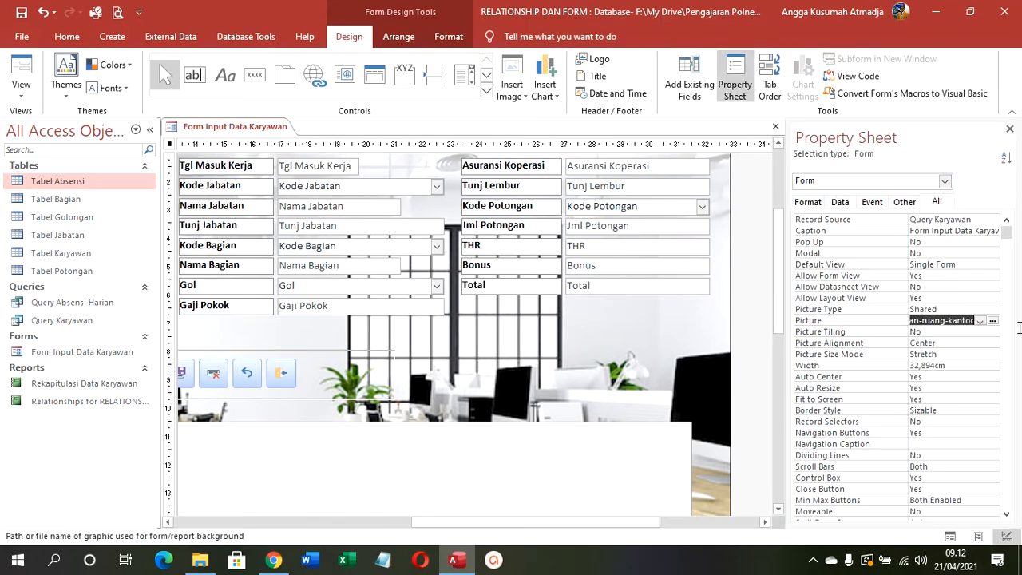
{"action": "key", "text": "Delete"}
{"action": "left_click", "coordinate": [760, 206]}
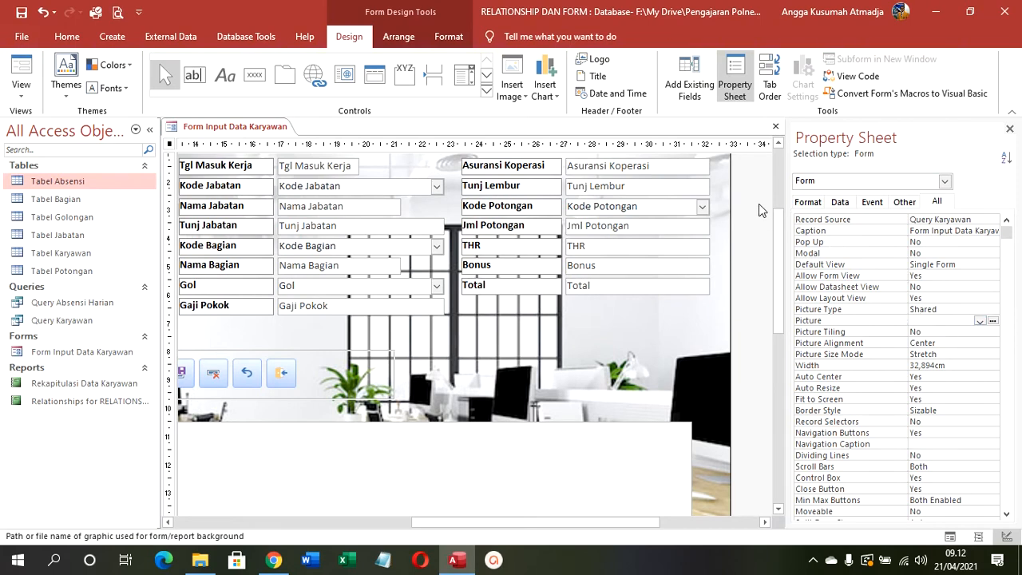
{"action": "left_click", "coordinate": [1009, 129]}
Step: Nudge the close-form and undo buttons slightly left to tighten their spacing in the command button row
{"action": "scroll", "coordinate": [611, 363], "scroll_direction": "down", "scroll_amount": 1}
{"action": "left_click", "coordinate": [284, 349]}
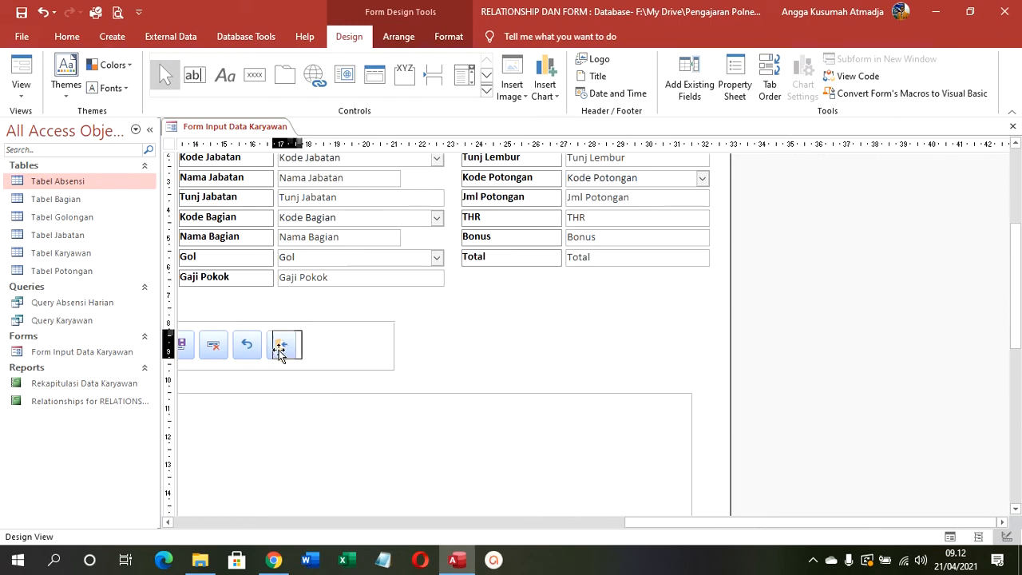
{"action": "key", "text": "Left"}
{"action": "key", "text": "Left"}
{"action": "key", "text": "Left"}
{"action": "key", "text": "Left"}
{"action": "key", "text": "Left"}
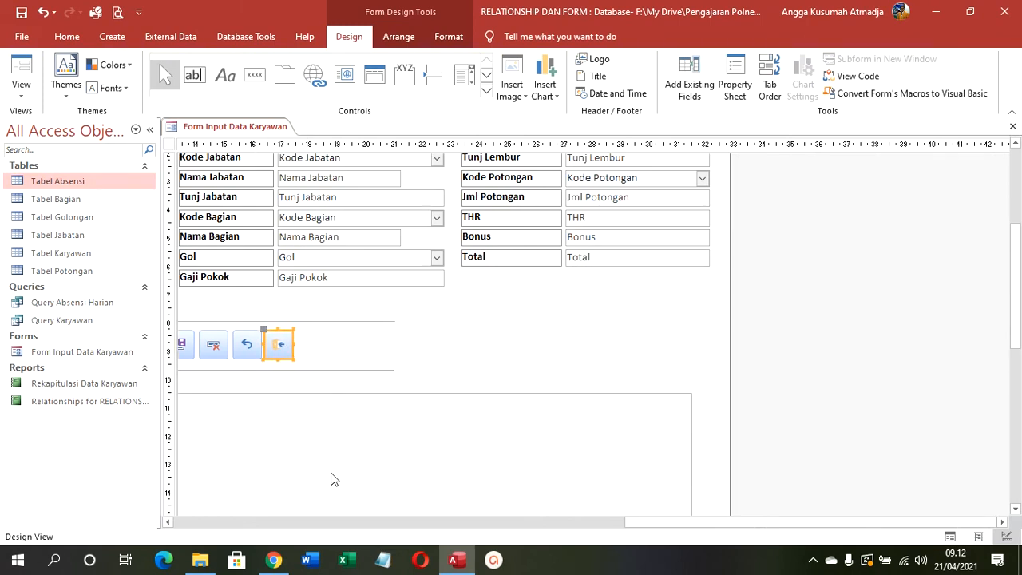
{"action": "left_click_drag", "start_coordinate": [643, 522], "coordinate": [249, 556]}
{"action": "left_click", "coordinate": [557, 347]}
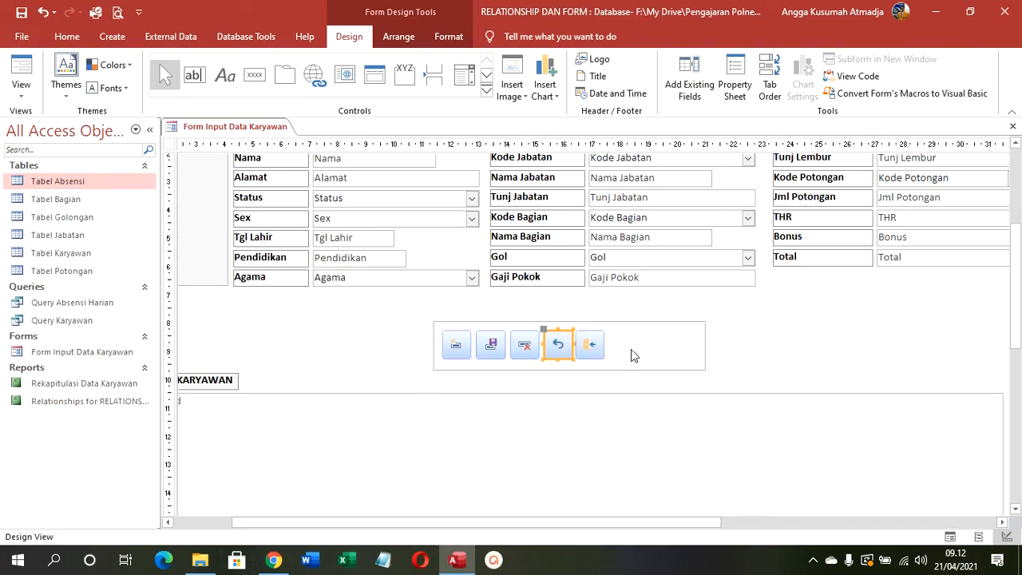
{"action": "left_click", "coordinate": [631, 348]}
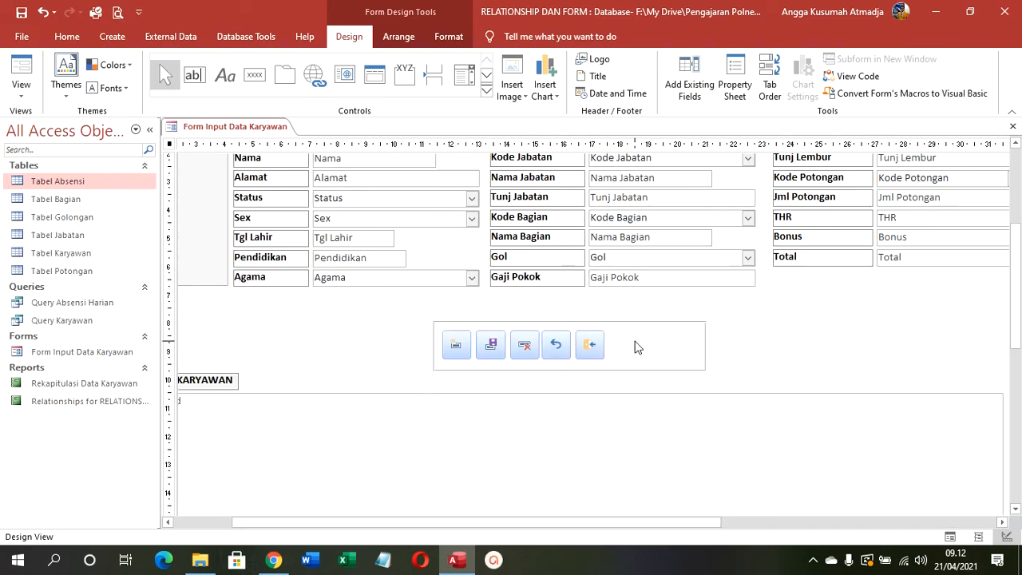
{"action": "left_click", "coordinate": [523, 348]}
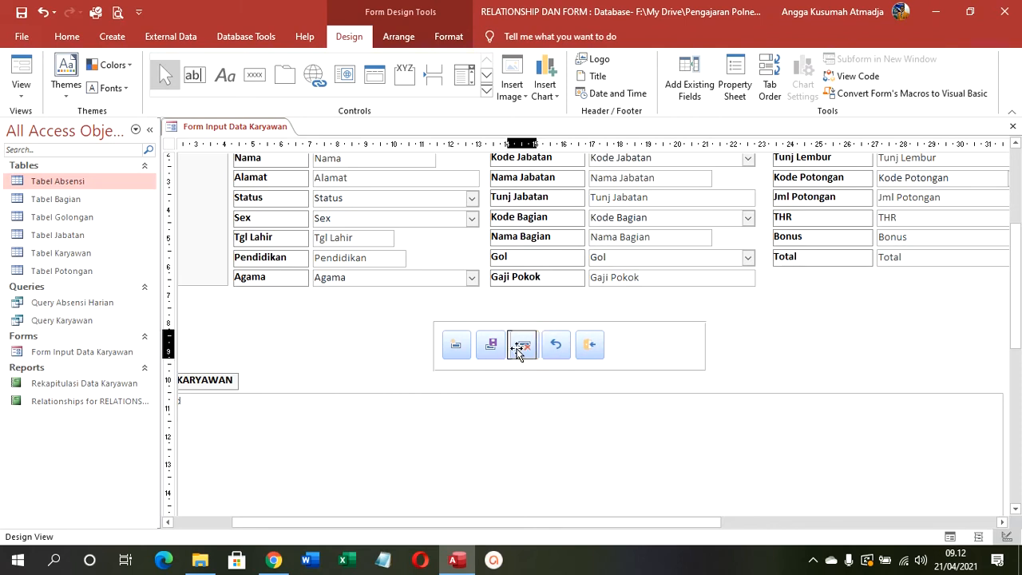
{"action": "left_click", "coordinate": [683, 356]}
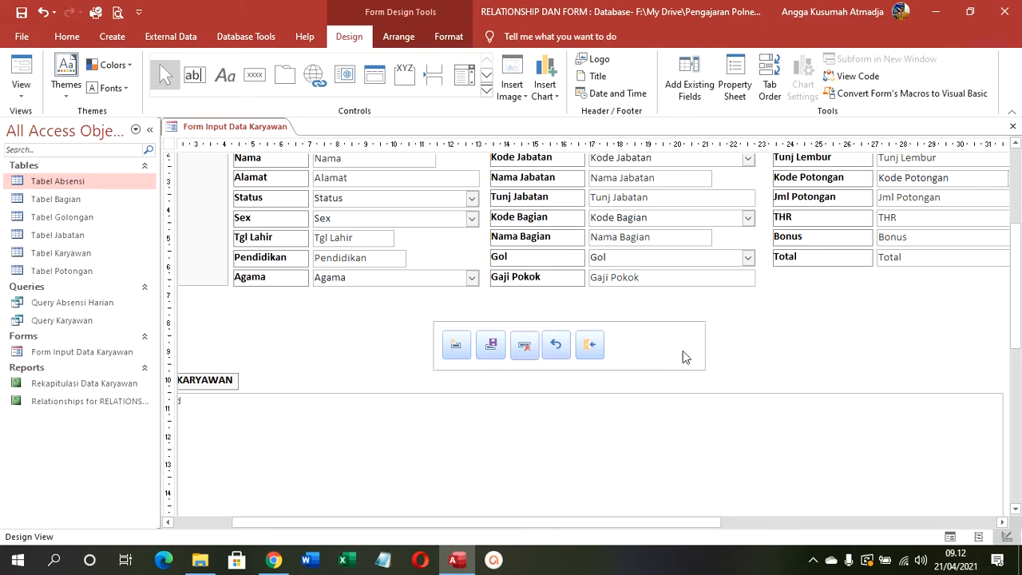
Step: Insert a command button beside the exit button that previews the Rekapitulasi Data Karyawan report
{"action": "left_click", "coordinate": [254, 75]}
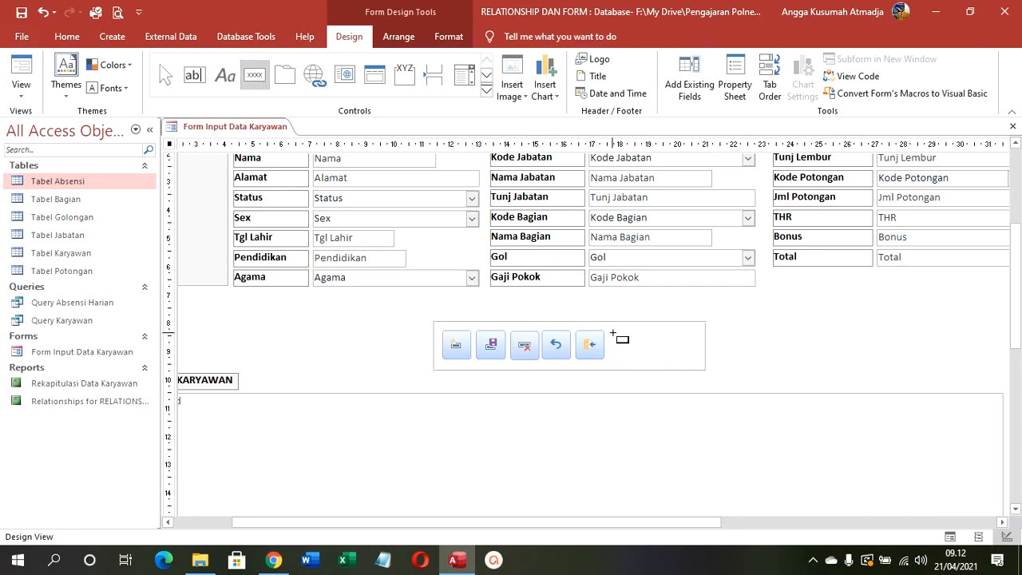
{"action": "left_click", "coordinate": [613, 334]}
{"action": "left_click", "coordinate": [479, 238]}
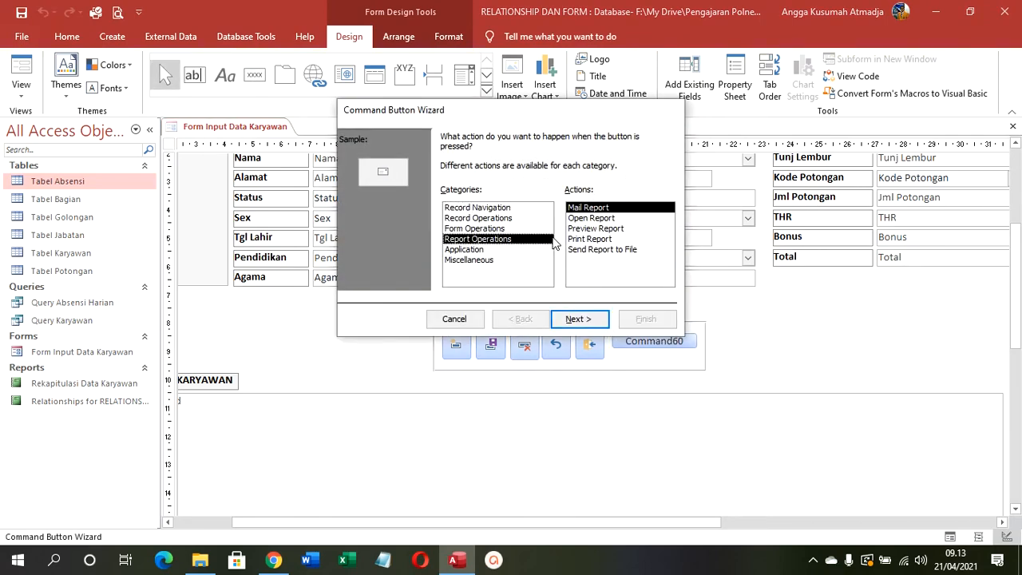
{"action": "left_click", "coordinate": [579, 229]}
{"action": "left_click", "coordinate": [577, 318]}
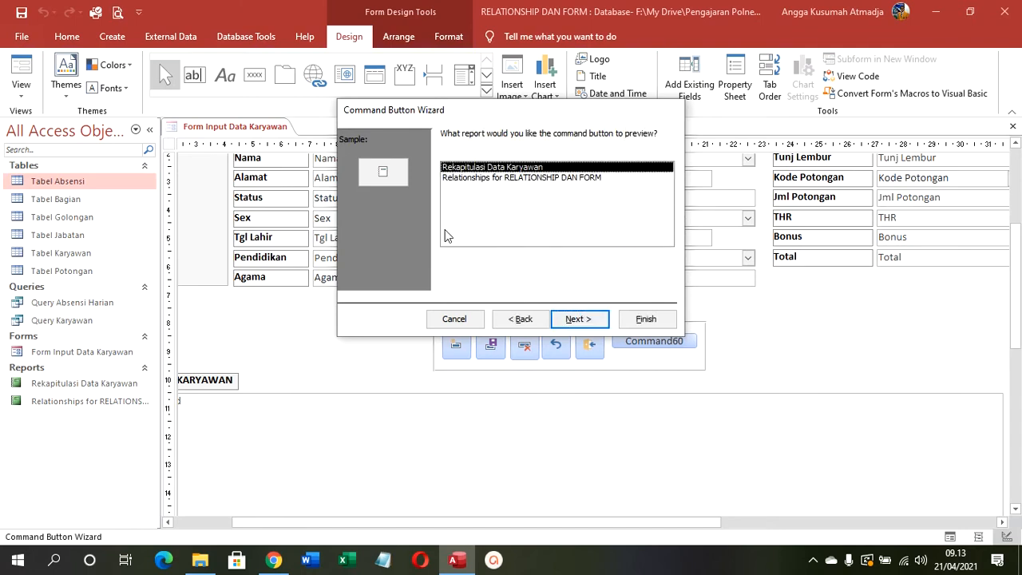
{"action": "left_click", "coordinate": [488, 178]}
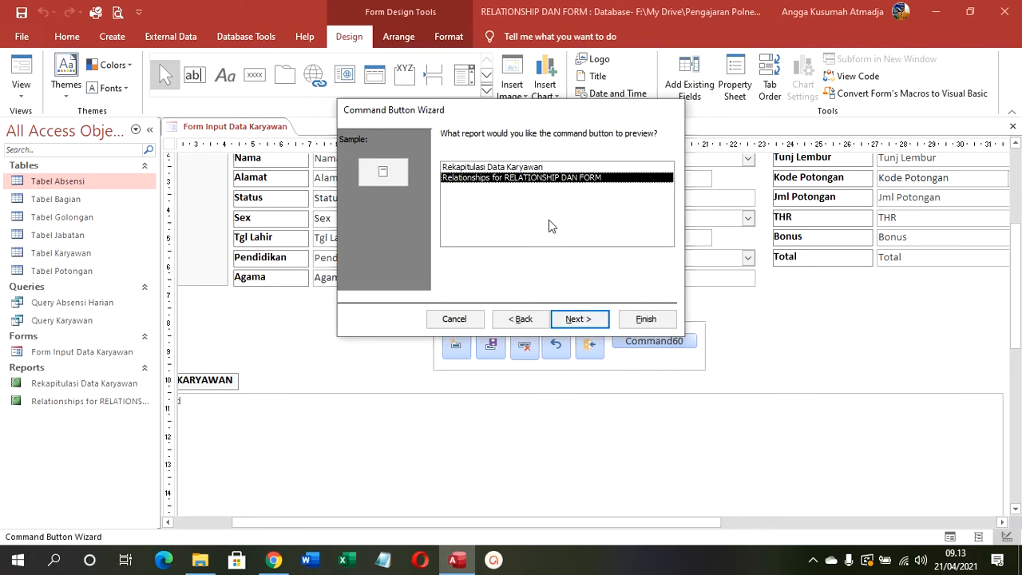
{"action": "left_click", "coordinate": [503, 166]}
{"action": "left_click", "coordinate": [588, 320]}
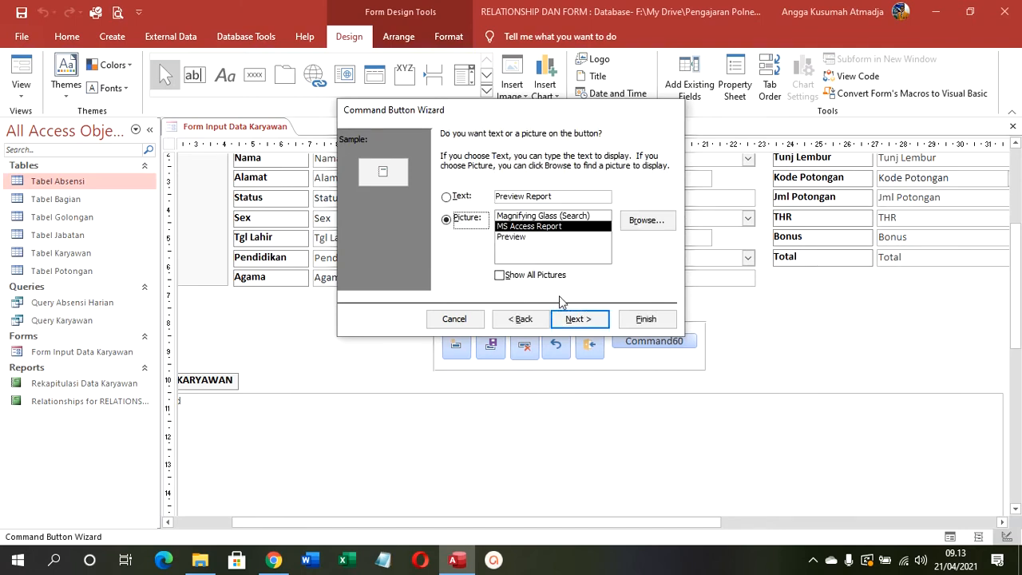
Step: Give the new command button the text label "Lihat Keseluruhan" instead of a picture and finish the wizard with the default name
{"action": "left_click", "coordinate": [452, 199]}
{"action": "key", "text": "Tab"}
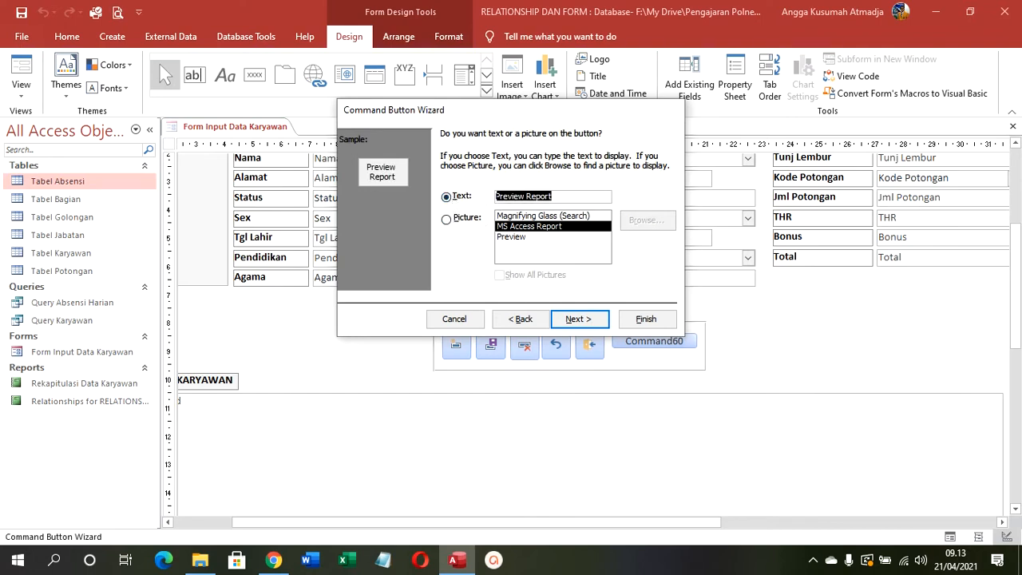
{"action": "key", "text": "BackSpace"}
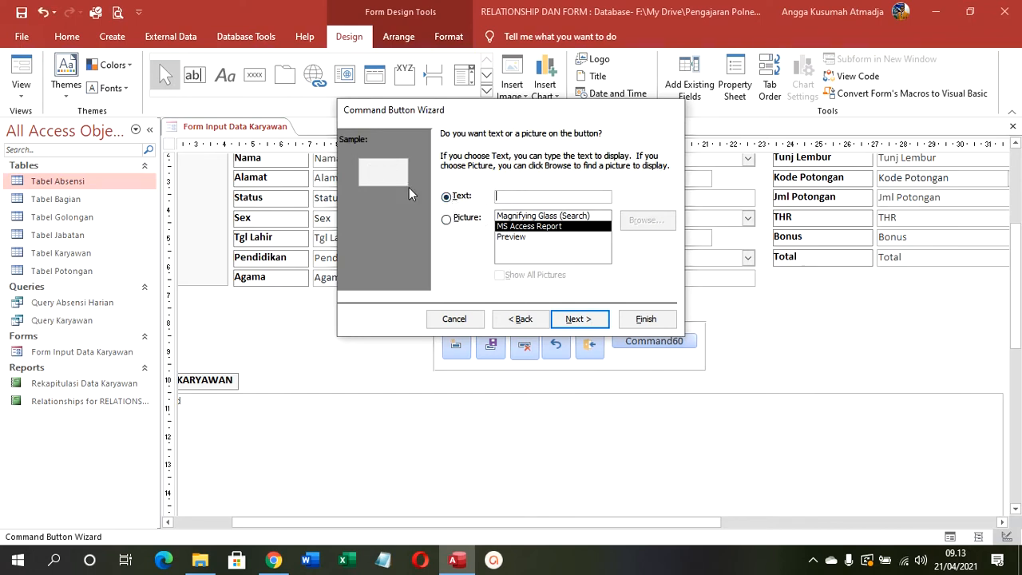
{"action": "type", "text": "Lihat "}
{"action": "type", "text": "Rekap"}
{"action": "key", "text": "BackSpace"}
{"action": "key", "text": "BackSpace"}
{"action": "key", "text": "BackSpace"}
{"action": "key", "text": "BackSpace"}
{"action": "key", "text": "BackSpace"}
{"action": "key", "text": "BackSpace"}
{"action": "type", "text": "Keseluruhan"}
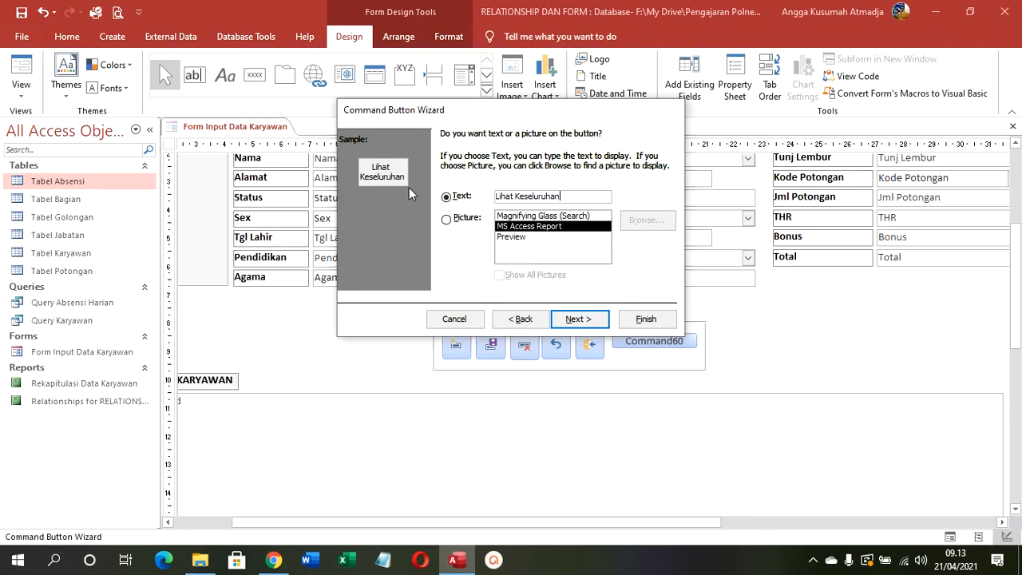
{"action": "left_click", "coordinate": [601, 321]}
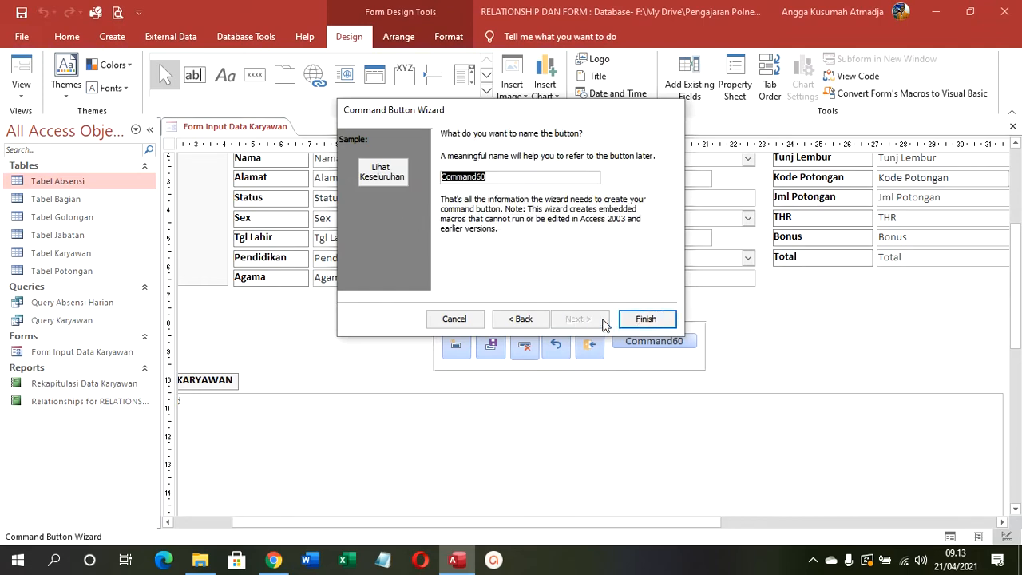
{"action": "left_click", "coordinate": [647, 318]}
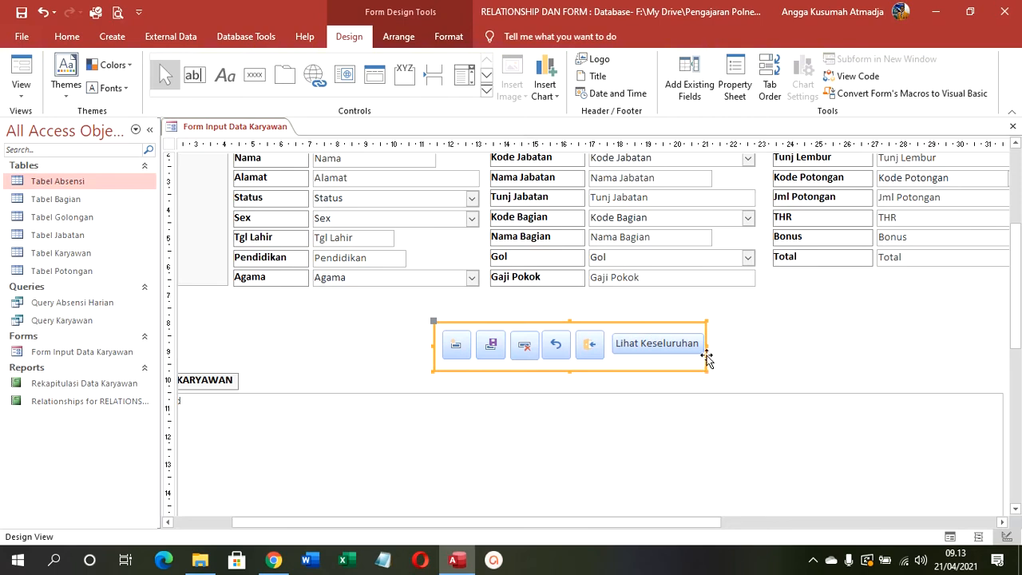
Step: Widen and slightly heighten the frame around the buttons, and make the Lihat Keseluruhan button slightly shorter
{"action": "left_click_drag", "start_coordinate": [707, 344], "coordinate": [773, 344]}
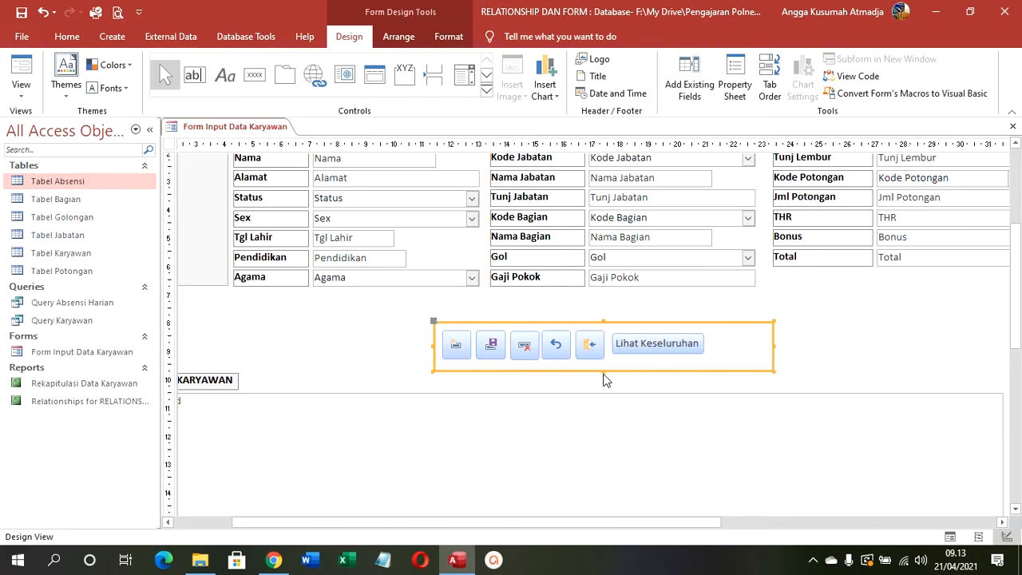
{"action": "left_click_drag", "start_coordinate": [603, 371], "coordinate": [600, 378]}
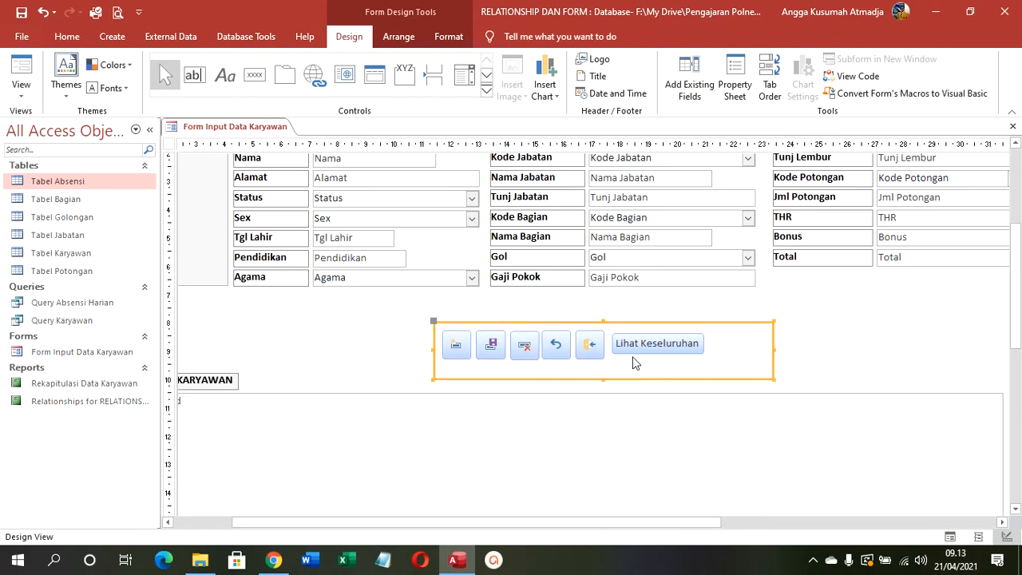
{"action": "left_click", "coordinate": [637, 360]}
{"action": "left_click", "coordinate": [660, 348]}
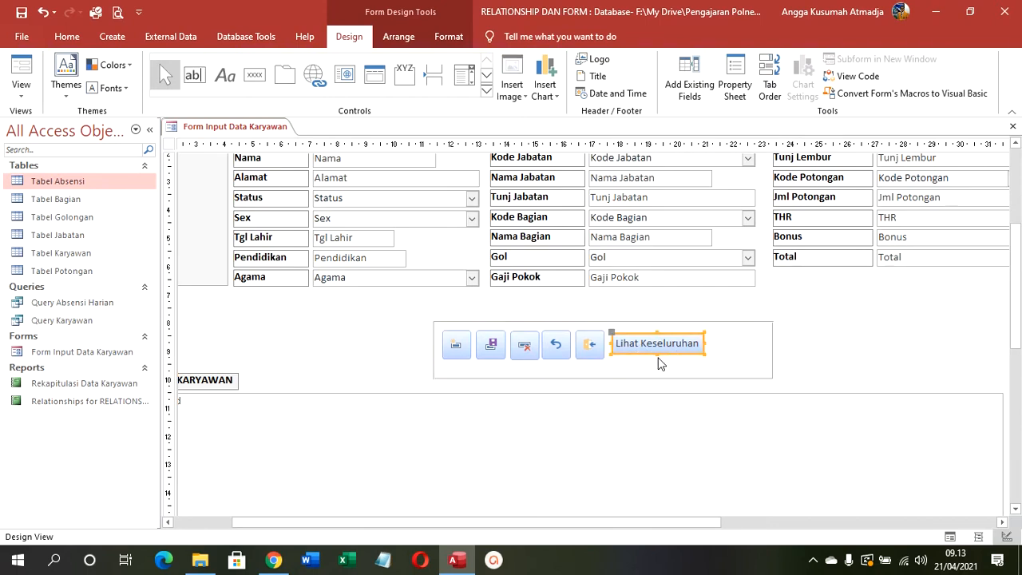
{"action": "left_click_drag", "start_coordinate": [657, 354], "coordinate": [656, 350]}
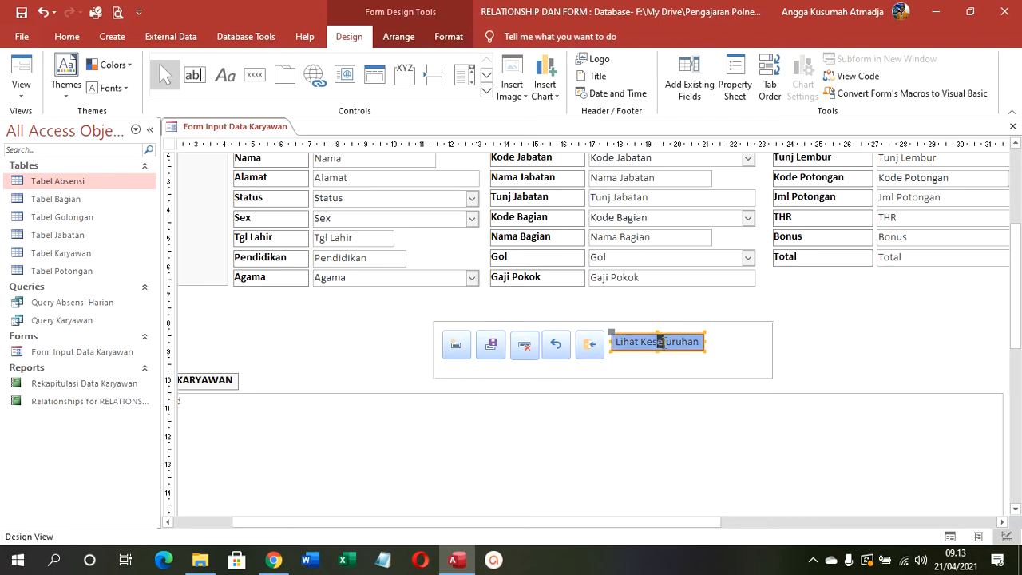
Step: Make the five icon buttons taller, then nudge the delete-record and Lihat Keseluruhan buttons slightly into place
{"action": "left_click", "coordinate": [596, 363]}
{"action": "left_click_drag", "start_coordinate": [595, 363], "coordinate": [443, 335]}
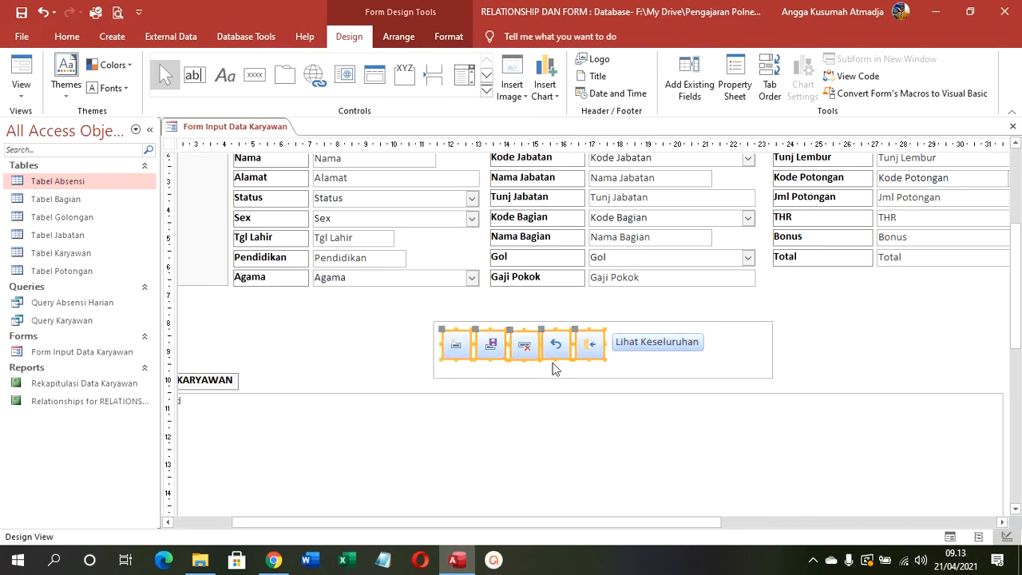
{"action": "left_click_drag", "start_coordinate": [557, 360], "coordinate": [557, 367]}
{"action": "left_click", "coordinate": [643, 374]}
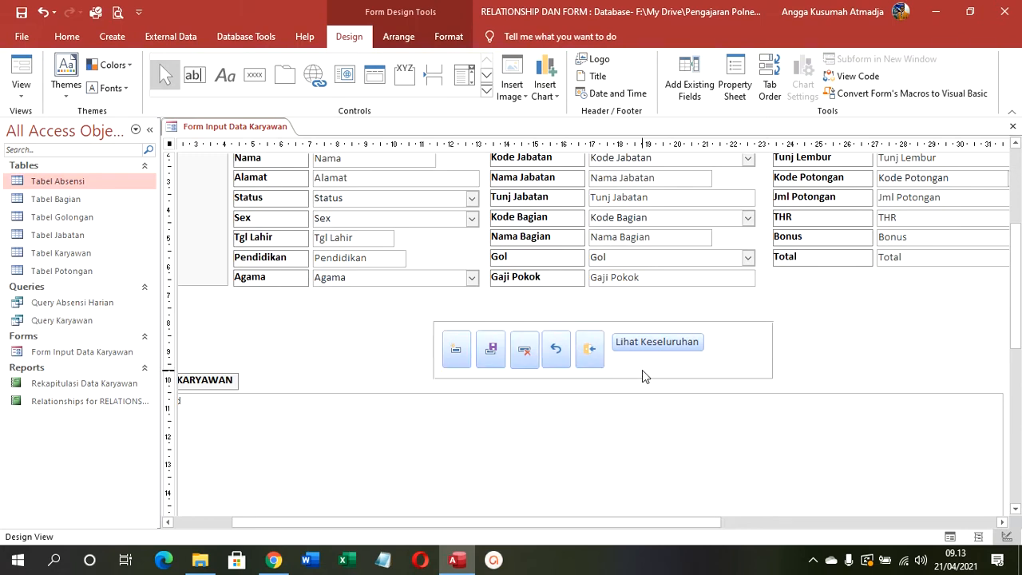
{"action": "left_click", "coordinate": [530, 364]}
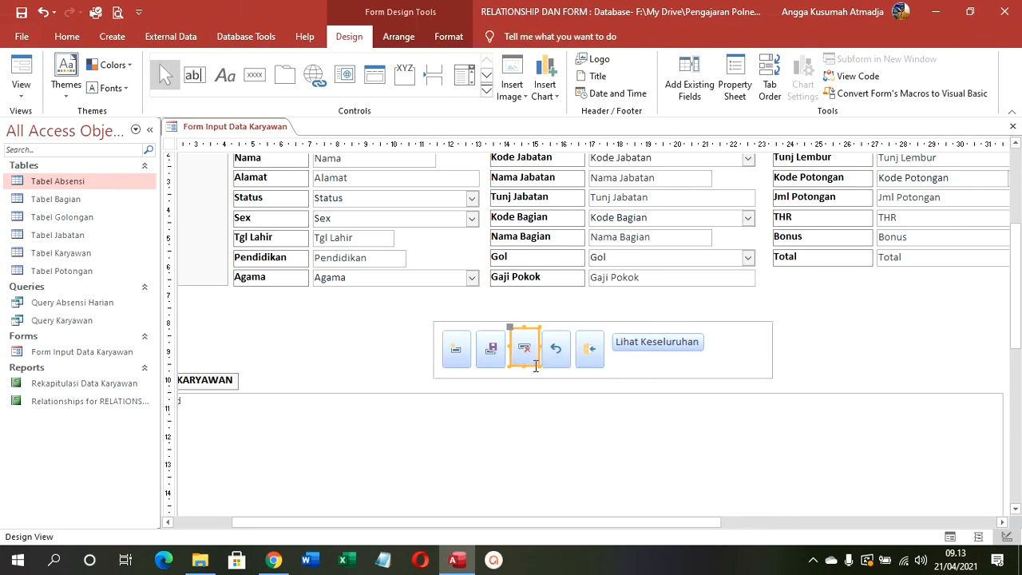
{"action": "left_click", "coordinate": [634, 370]}
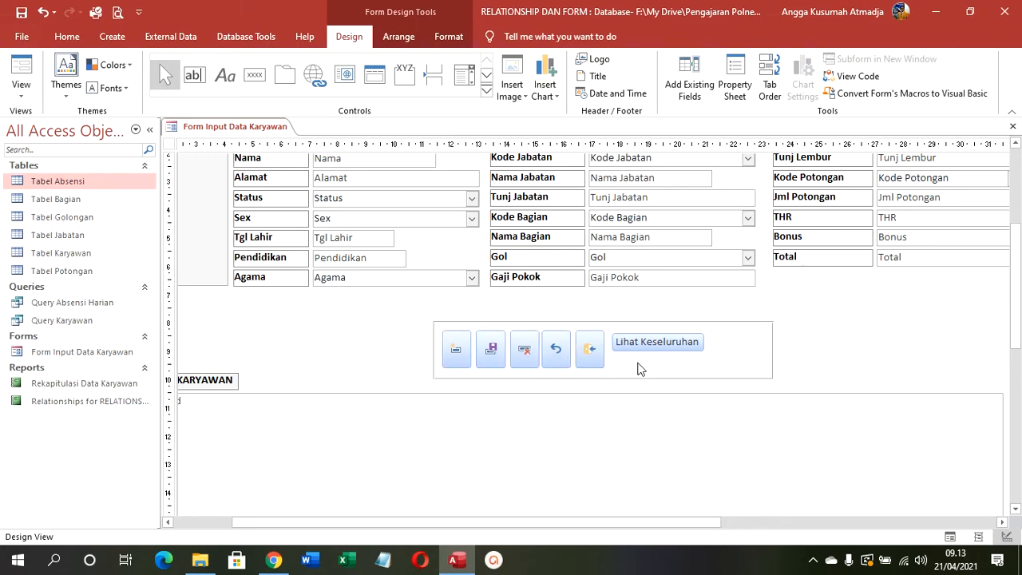
{"action": "left_click", "coordinate": [679, 345]}
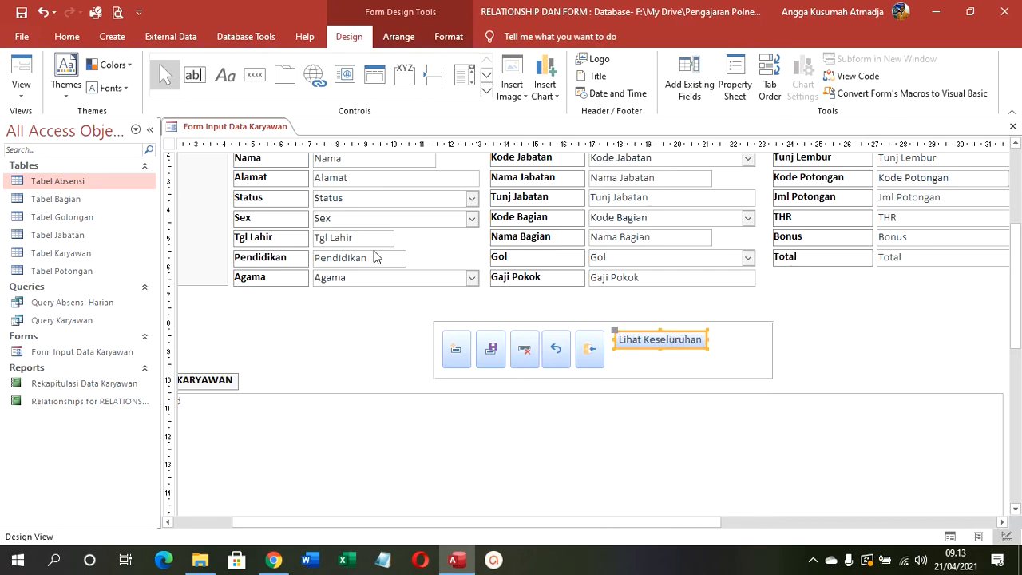
Step: Show the form in Form View, test the Lihat Keseluruhan button and close the report preview
{"action": "left_click", "coordinate": [20, 70]}
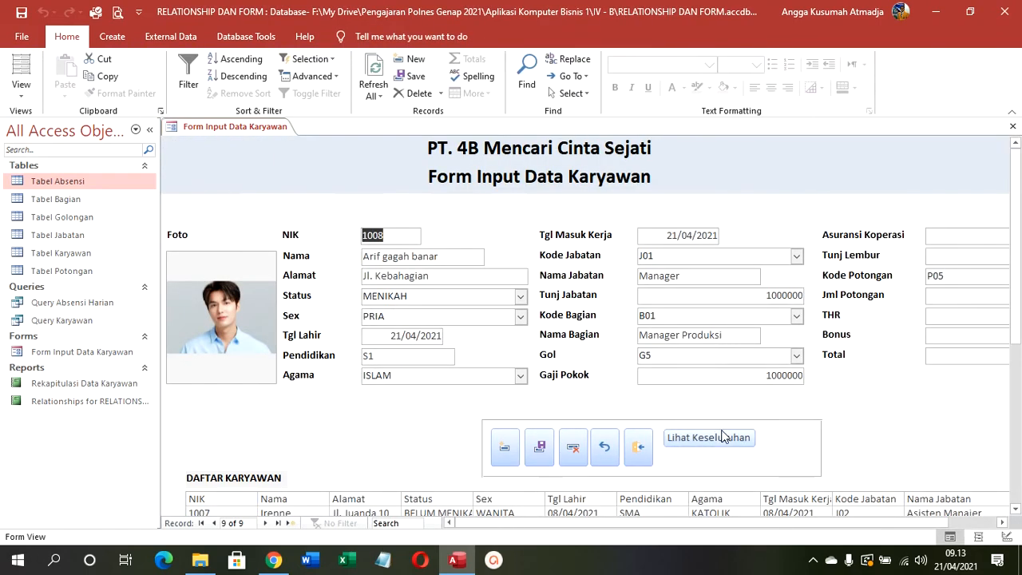
{"action": "left_click", "coordinate": [724, 441]}
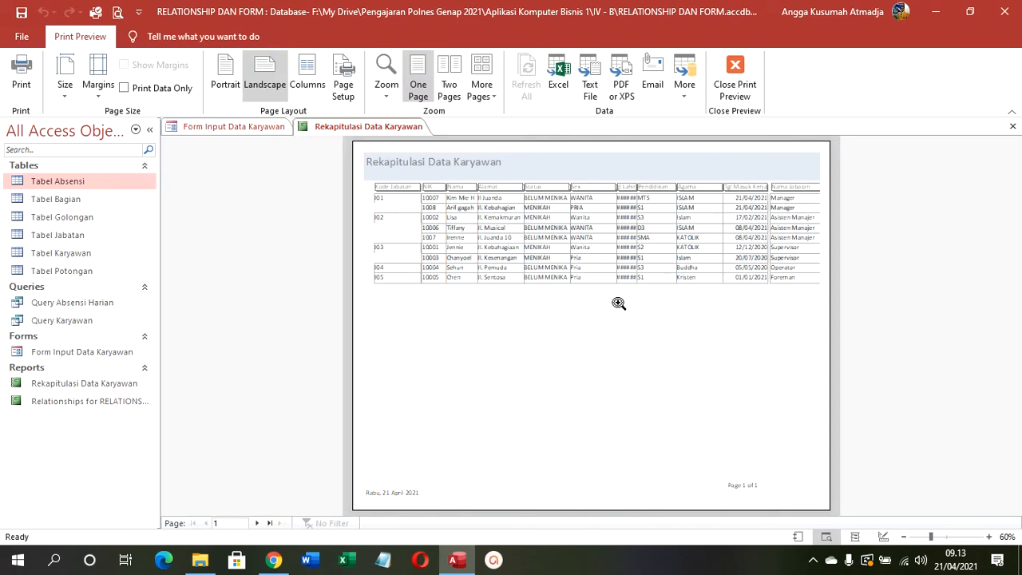
{"action": "right_click", "coordinate": [395, 128]}
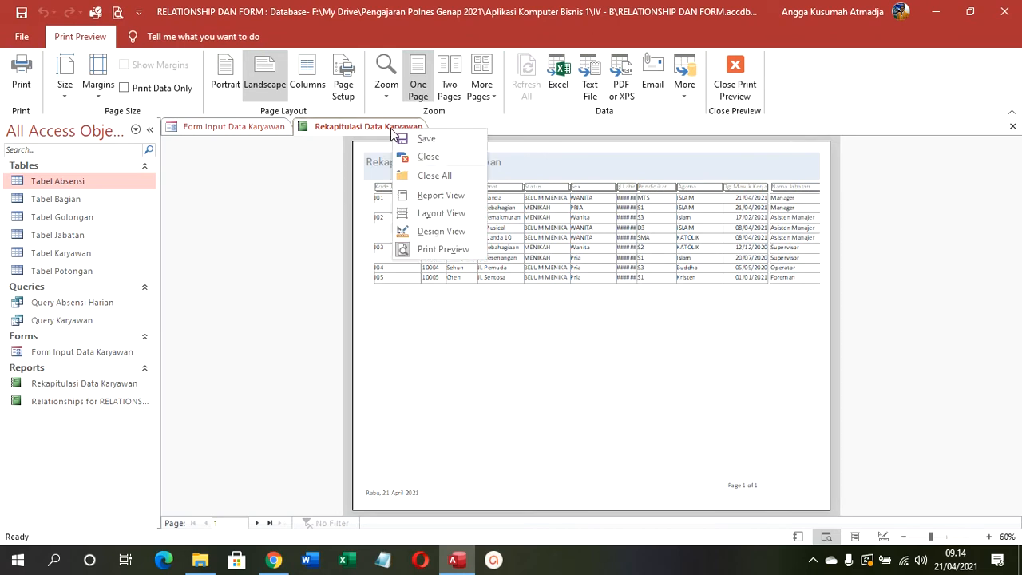
{"action": "left_click", "coordinate": [415, 156]}
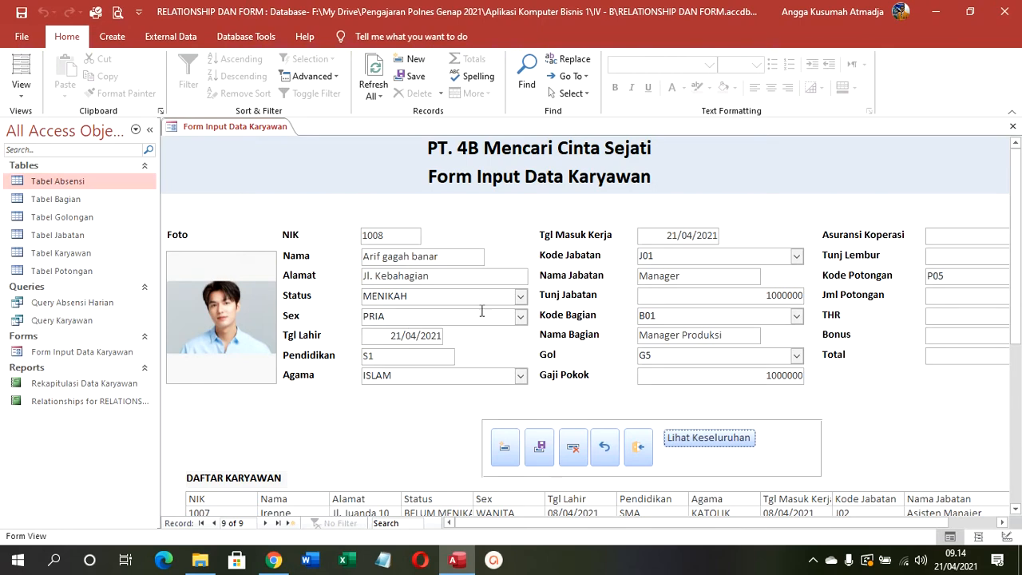
Step: Select the fourth employee in the Daftar Karyawan list and view that record in the form fields
{"action": "scroll", "coordinate": [559, 268], "scroll_direction": "down", "scroll_amount": 3}
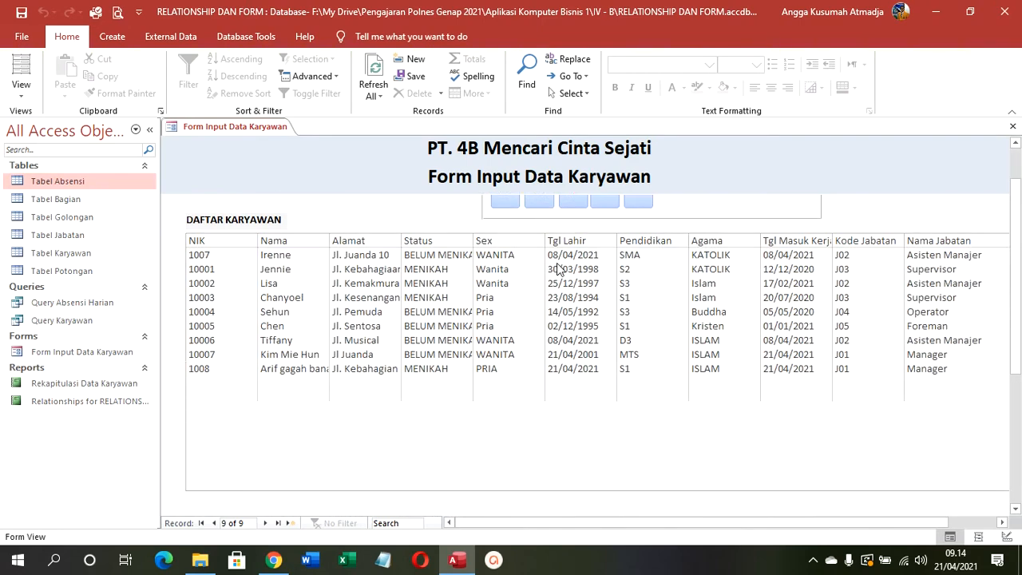
{"action": "left_click", "coordinate": [250, 300]}
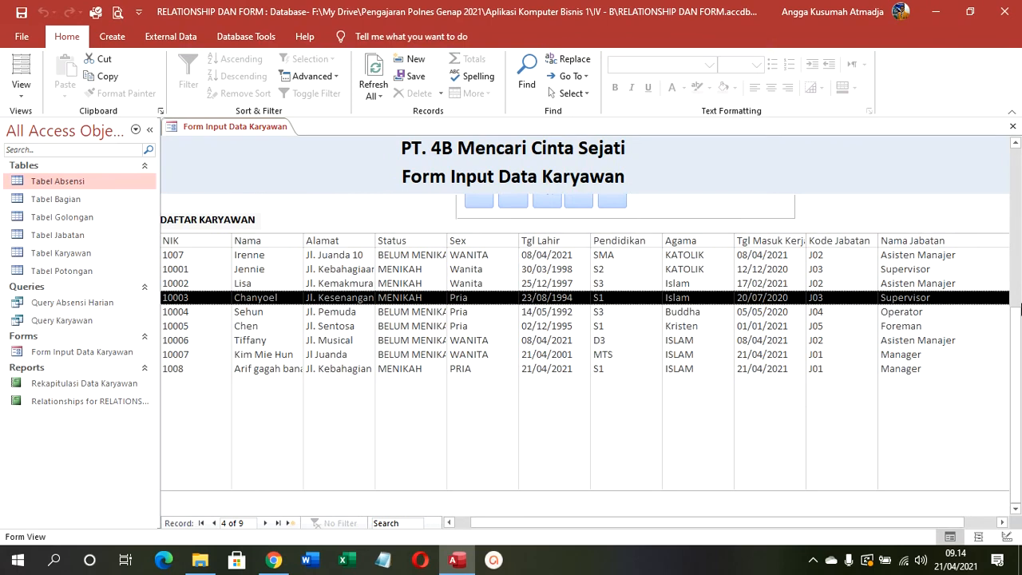
{"action": "scroll", "coordinate": [1020, 324], "scroll_direction": "up", "scroll_amount": 3}
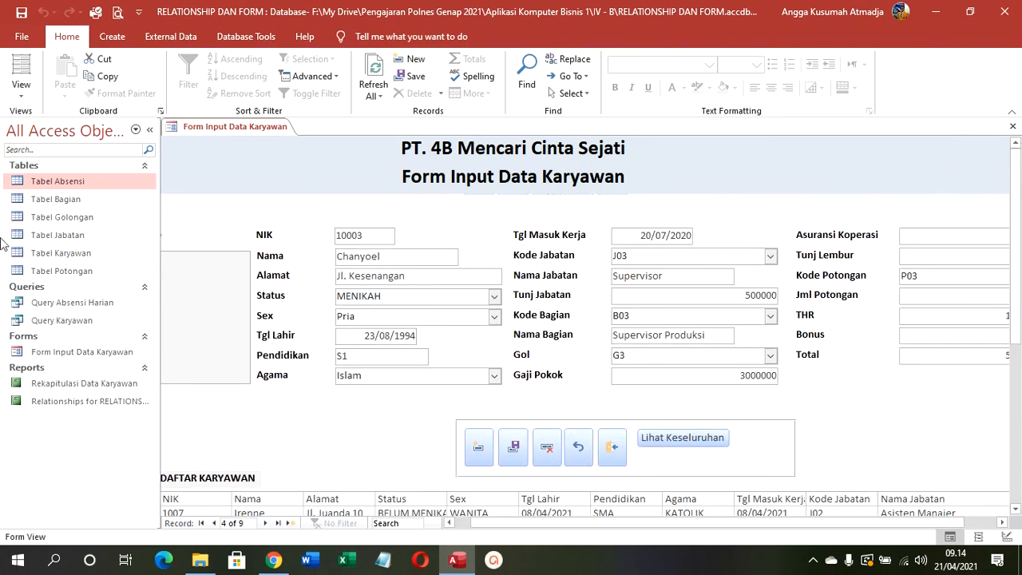
Step: Start a Report Wizard report on Query Karyawan and add NIK, Foto, Nama, Alamat, Status, Sex and Tgl Lahir
{"action": "left_click", "coordinate": [112, 37]}
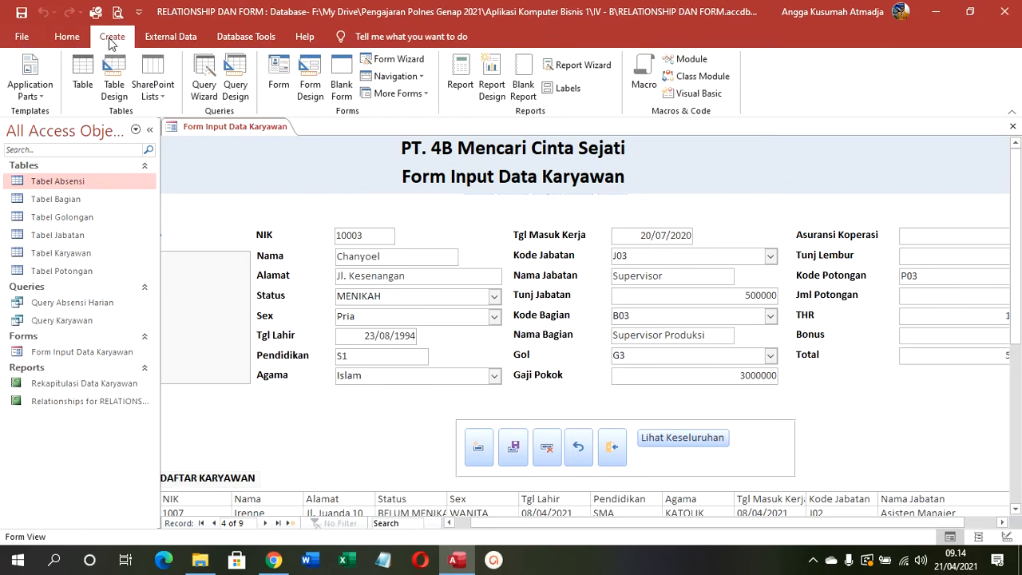
{"action": "left_click", "coordinate": [556, 66]}
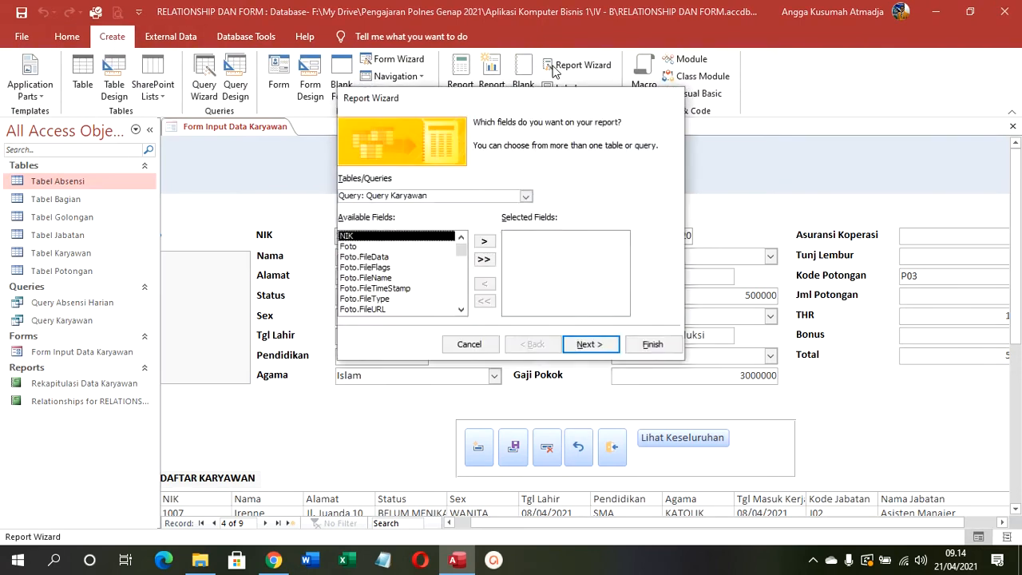
{"action": "left_click", "coordinate": [484, 240]}
{"action": "left_click", "coordinate": [484, 241]}
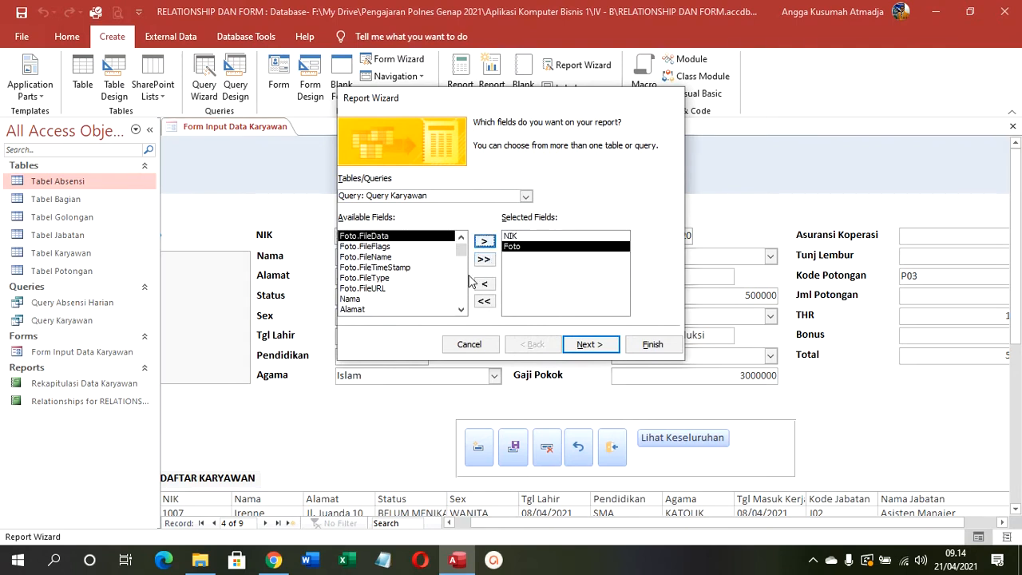
{"action": "left_click", "coordinate": [365, 300]}
{"action": "left_click", "coordinate": [484, 242]}
{"action": "left_click", "coordinate": [484, 241]}
{"action": "left_click", "coordinate": [484, 241]}
{"action": "left_click", "coordinate": [484, 242]}
{"action": "left_click", "coordinate": [484, 241]}
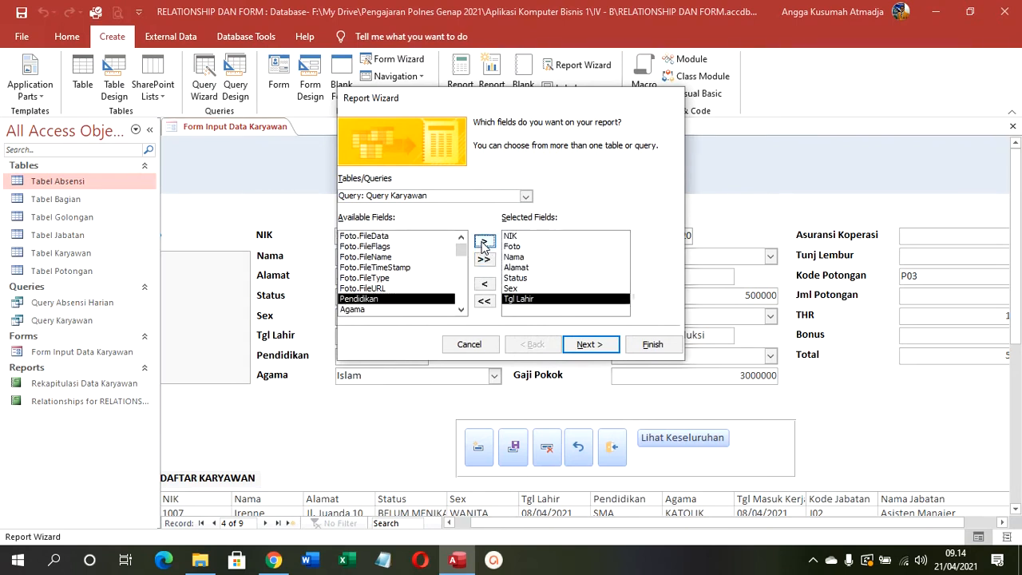
Step: Add Pendidikan, Agama, Tgl Masuk Kerja, Kode Jabatan, Nama Jabatan, Tunj Jabatan, Kode Bagian and Nama Bagian to the report fields
{"action": "left_click", "coordinate": [484, 241]}
{"action": "left_click", "coordinate": [484, 241]}
{"action": "left_click", "coordinate": [484, 242]}
{"action": "left_click", "coordinate": [484, 241]}
{"action": "left_click", "coordinate": [483, 241]}
{"action": "left_click", "coordinate": [484, 241]}
{"action": "left_click", "coordinate": [484, 241]}
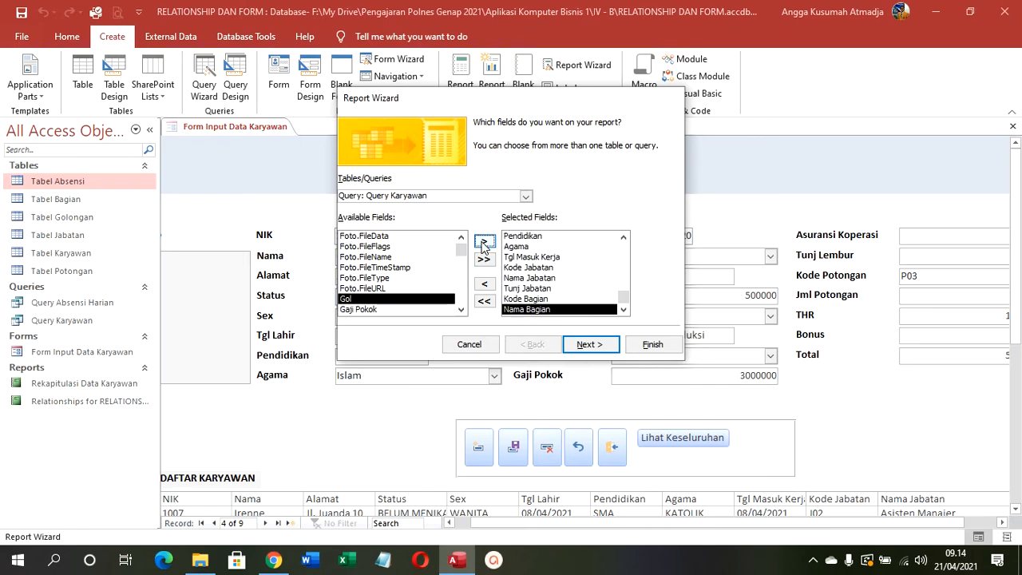
Step: Add Gol, Gaji Pokok, Asuransi Koperasi, Tunj Lembur, Kode Potongan, Jml Potongan, THR, Bonus and Total to the report, leaving out Foto.FileURL
{"action": "left_click", "coordinate": [484, 241]}
{"action": "left_click", "coordinate": [484, 241]}
{"action": "left_click", "coordinate": [484, 241]}
{"action": "left_click", "coordinate": [484, 241]}
{"action": "left_click", "coordinate": [483, 241]}
{"action": "left_click", "coordinate": [484, 241]}
{"action": "left_click", "coordinate": [484, 241]}
{"action": "left_click", "coordinate": [484, 241]}
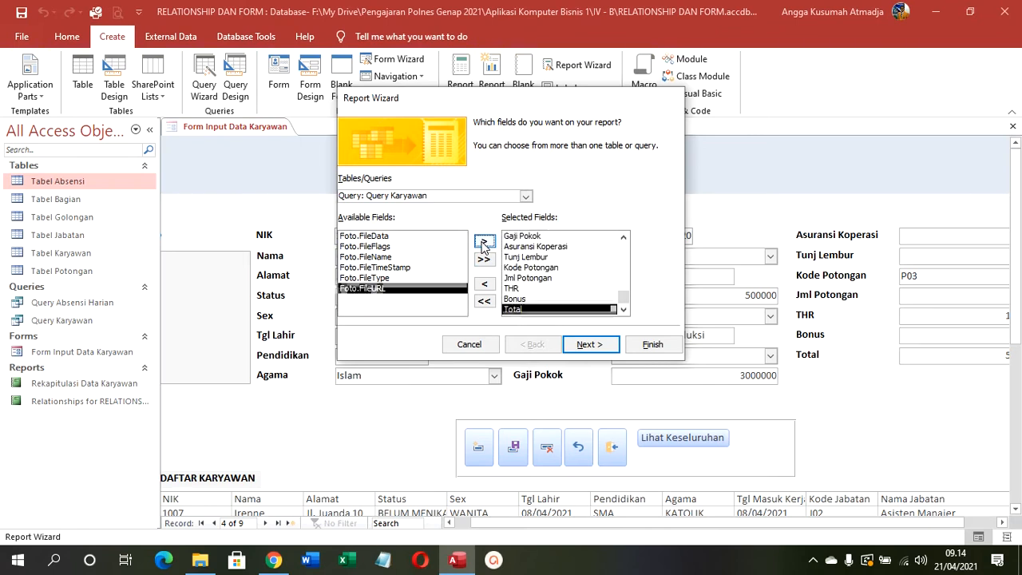
{"action": "left_click", "coordinate": [483, 241]}
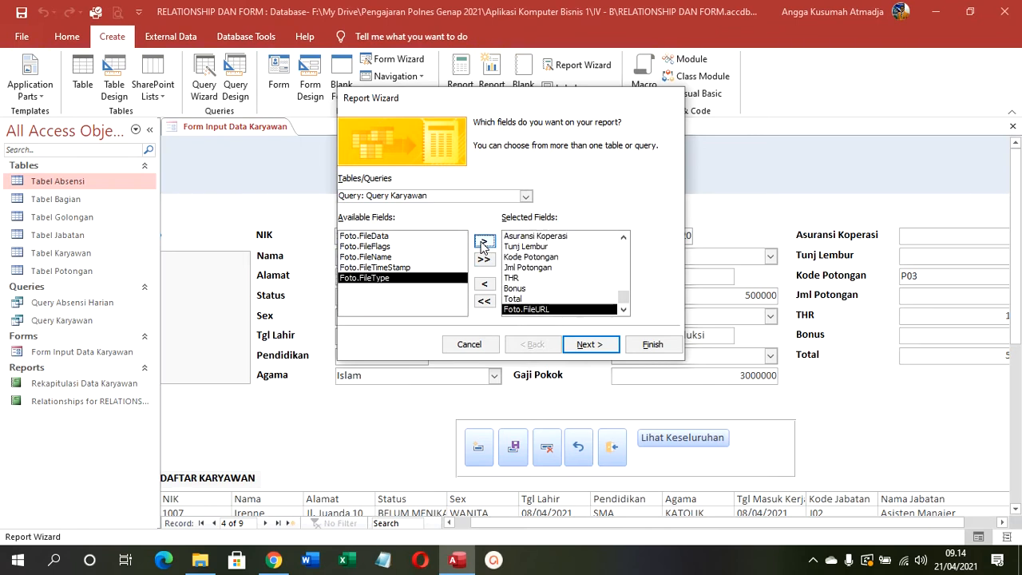
{"action": "left_click", "coordinate": [484, 284]}
Step: Accept the selected report fields and remove the Kode Jabatan grouping level
{"action": "left_click", "coordinate": [572, 349]}
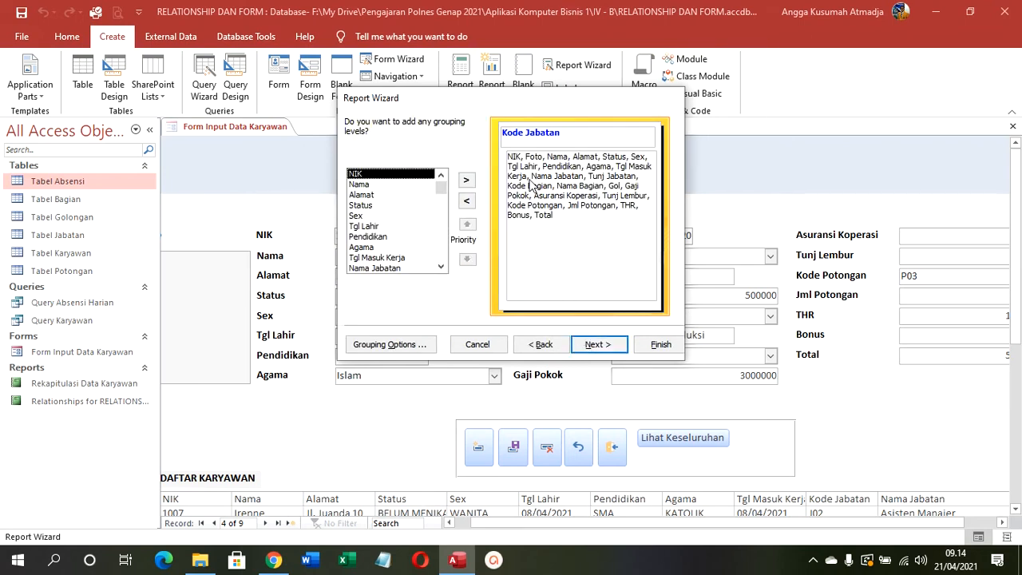
{"action": "left_click", "coordinate": [466, 200]}
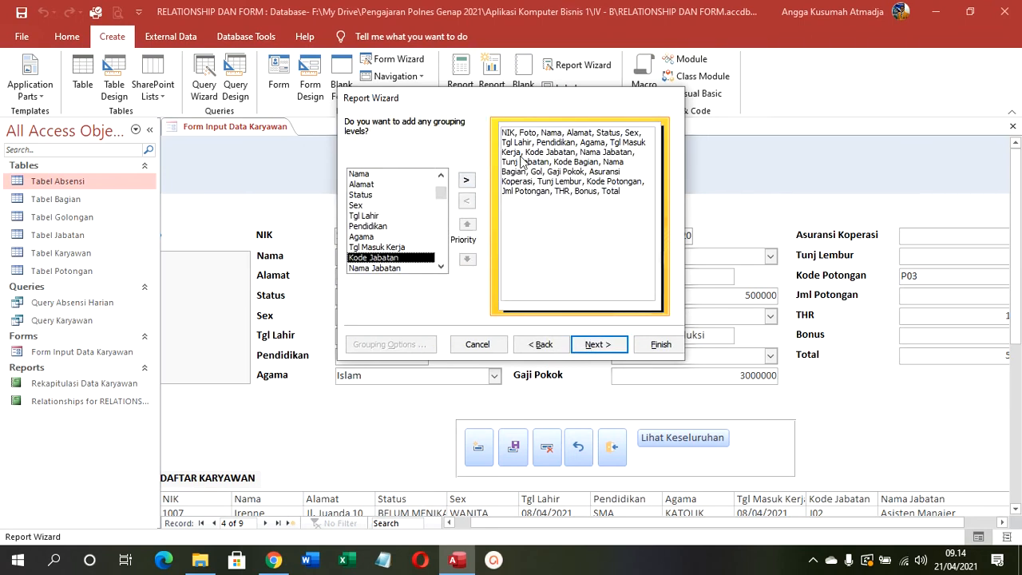
Step: Skip extra grouping and sort the report records by NIK in ascending order
{"action": "left_click", "coordinate": [597, 344]}
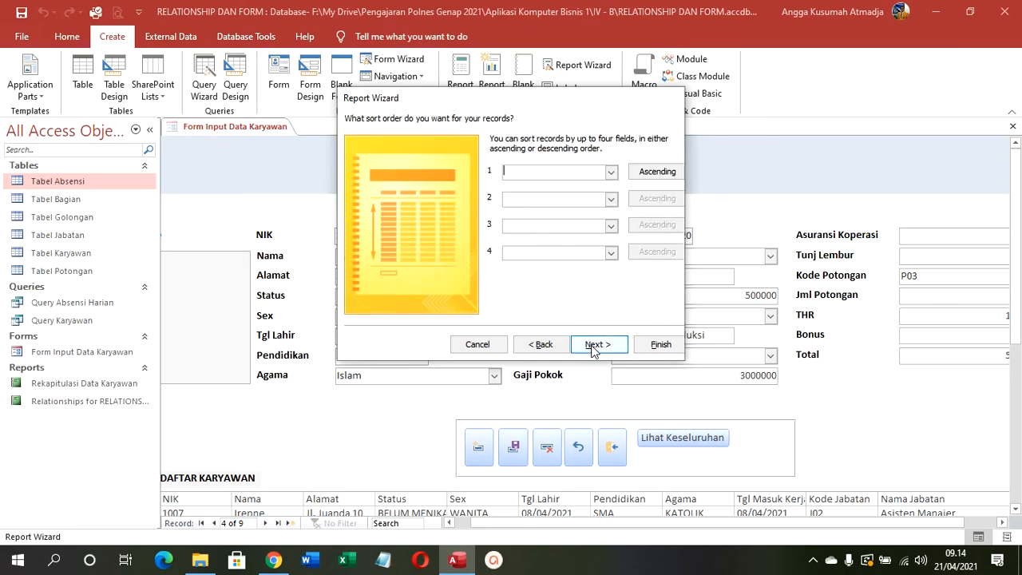
{"action": "left_click", "coordinate": [610, 172]}
{"action": "left_click", "coordinate": [527, 196]}
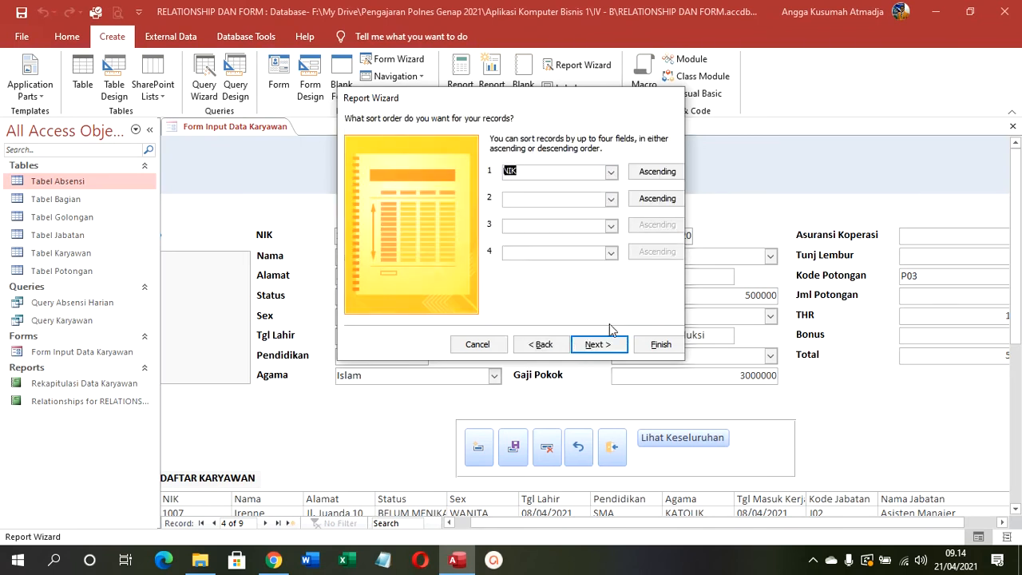
{"action": "left_click", "coordinate": [597, 344]}
Step: Try the Justified report layout, and settle on Columnar in Portrait orientation
{"action": "left_click", "coordinate": [559, 156]}
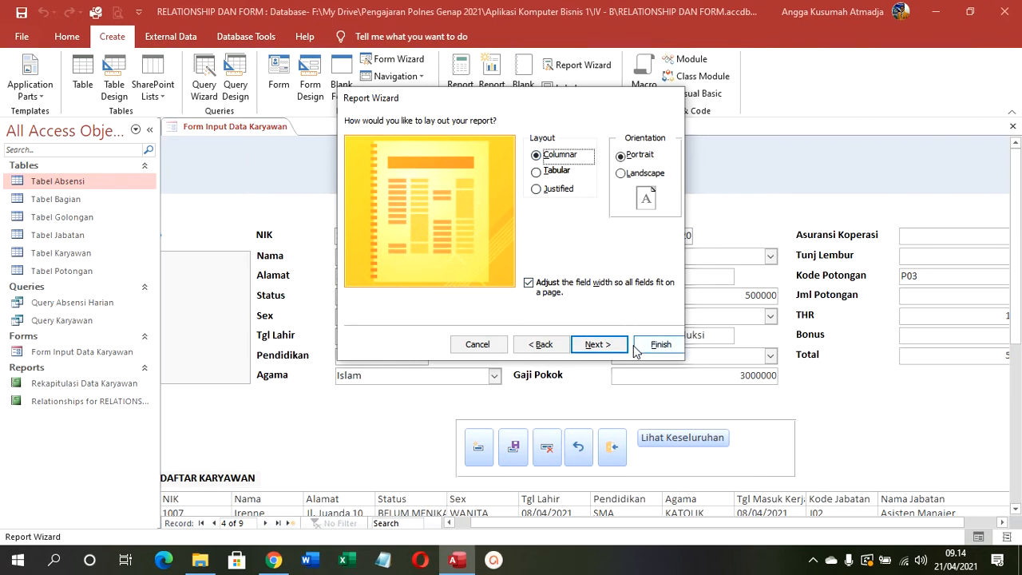
{"action": "left_click", "coordinate": [557, 190]}
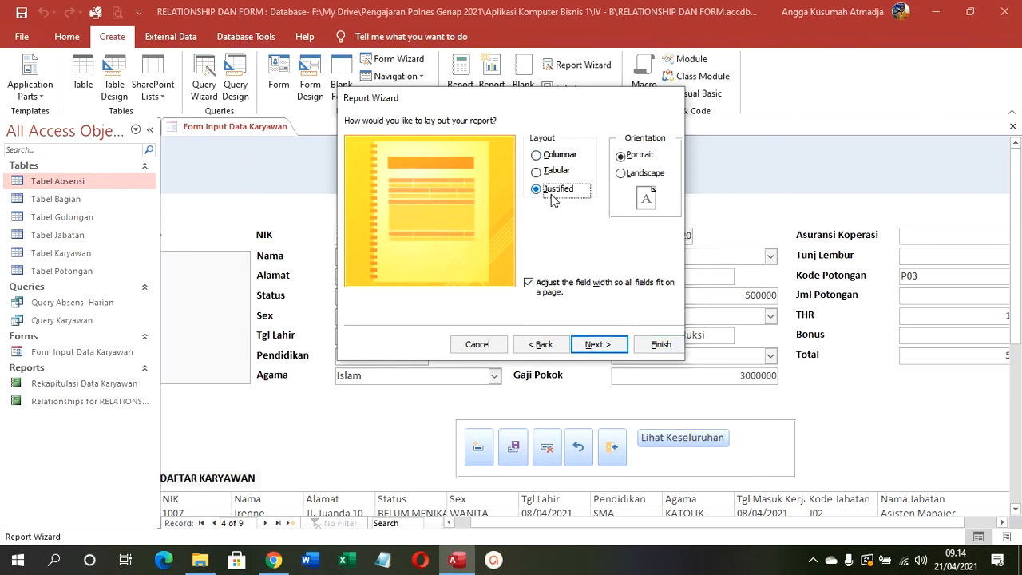
{"action": "left_click", "coordinate": [614, 352]}
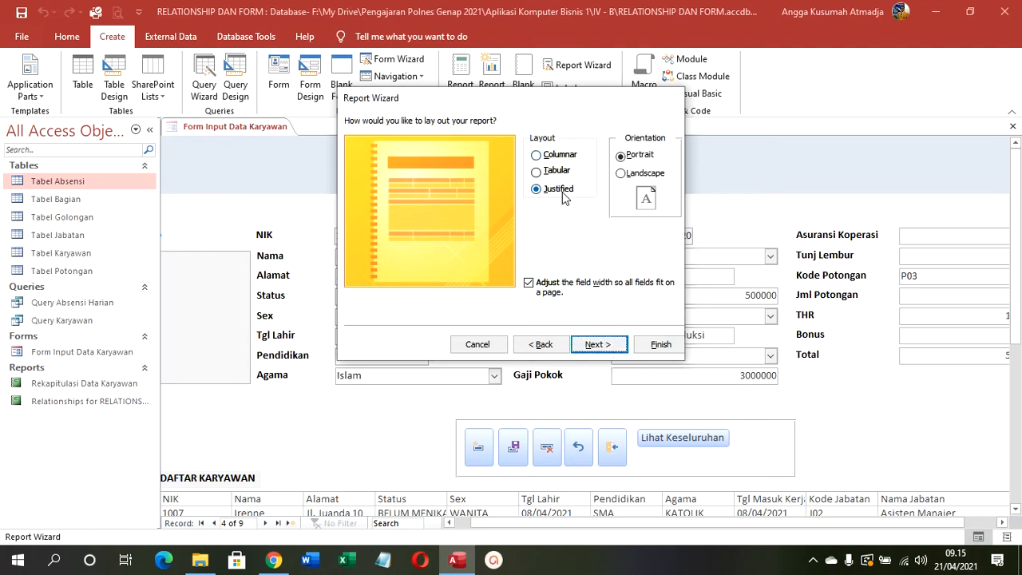
{"action": "left_click", "coordinate": [548, 156]}
{"action": "left_click", "coordinate": [599, 343]}
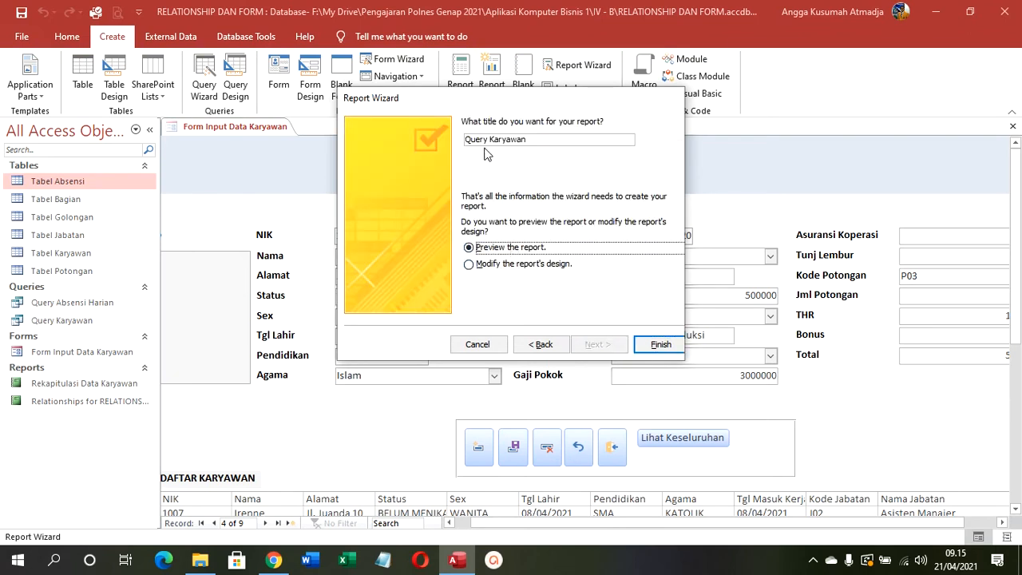
Step: Title the report Data Karyawan and finish the wizard with the report preview
{"action": "double_click", "coordinate": [480, 139]}
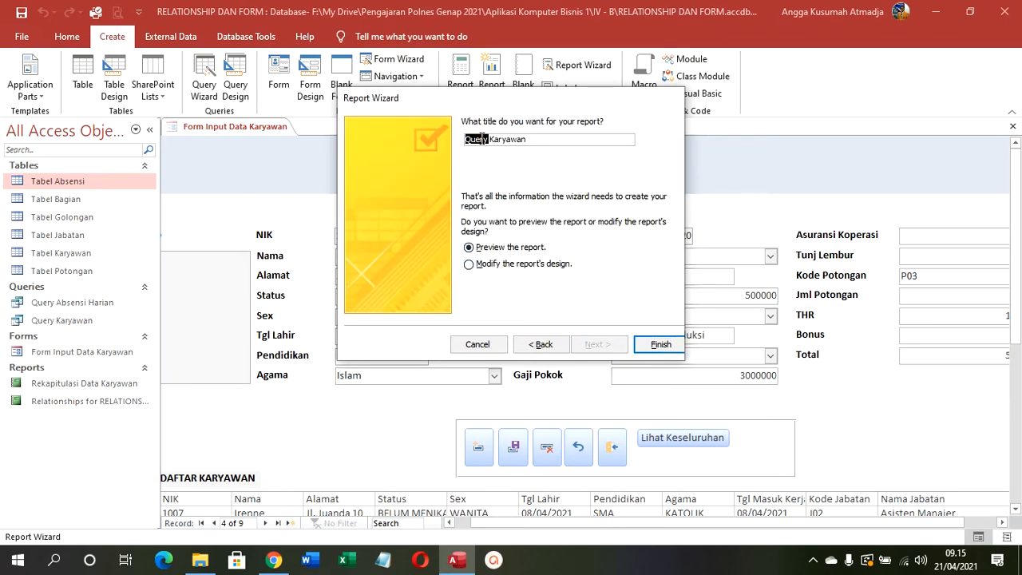
{"action": "type", "text": "DATA"}
{"action": "key", "text": "BackSpace"}
{"action": "key", "text": "BackSpace"}
{"action": "key", "text": "BackSpace"}
{"action": "type", "text": "ata"}
{"action": "left_click", "coordinate": [661, 344]}
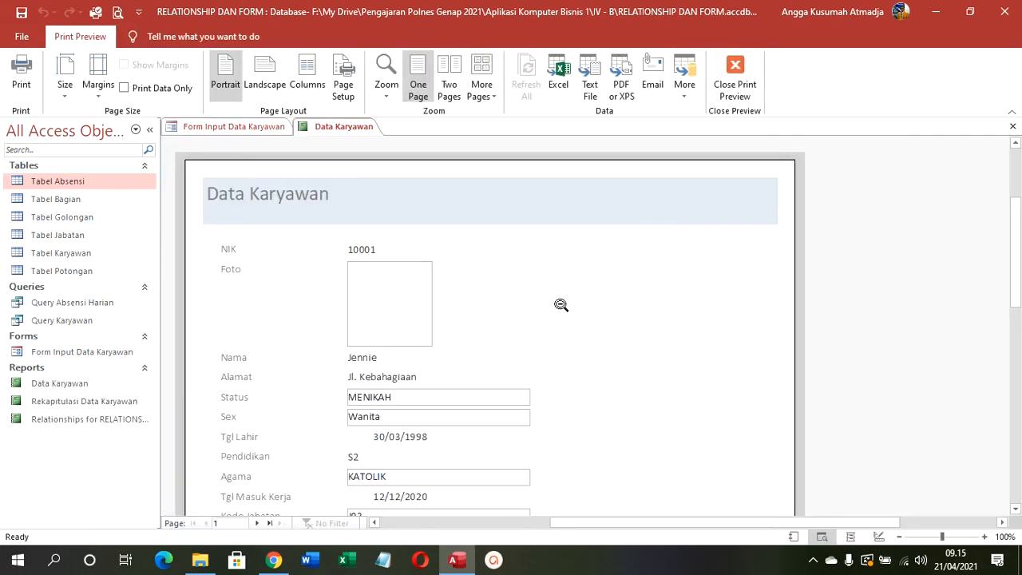
Step: Check the first page of the Data Karyawan report preview and close the report
{"action": "scroll", "coordinate": [470, 310], "scroll_direction": "down", "scroll_amount": 10}
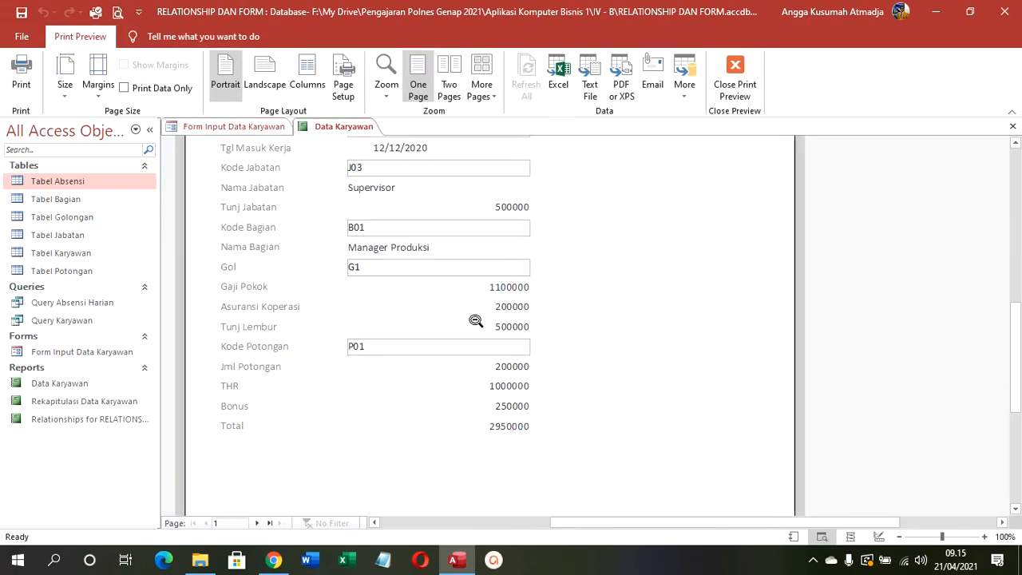
{"action": "scroll", "coordinate": [482, 328], "scroll_direction": "up", "scroll_amount": 10}
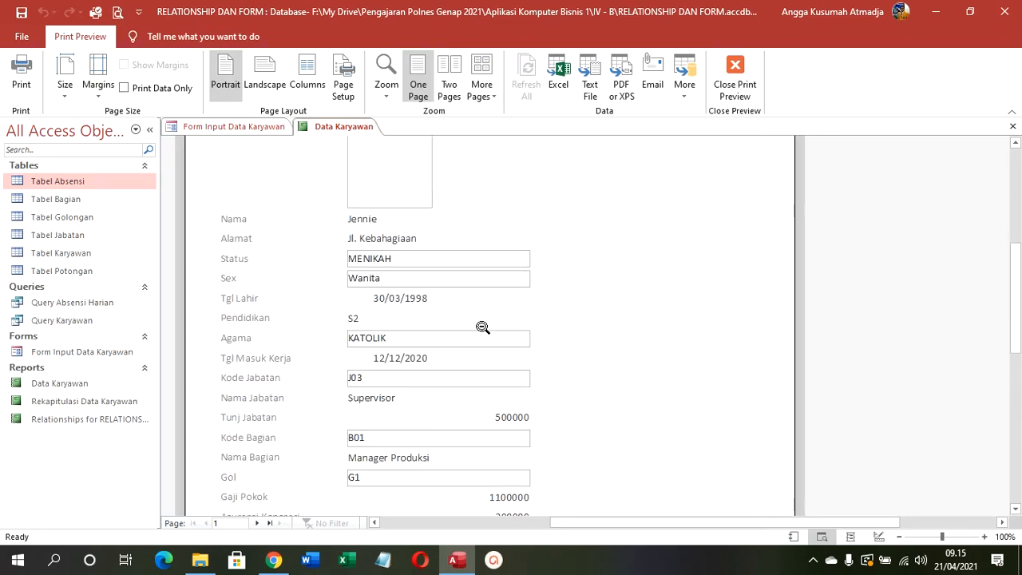
{"action": "right_click", "coordinate": [356, 125]}
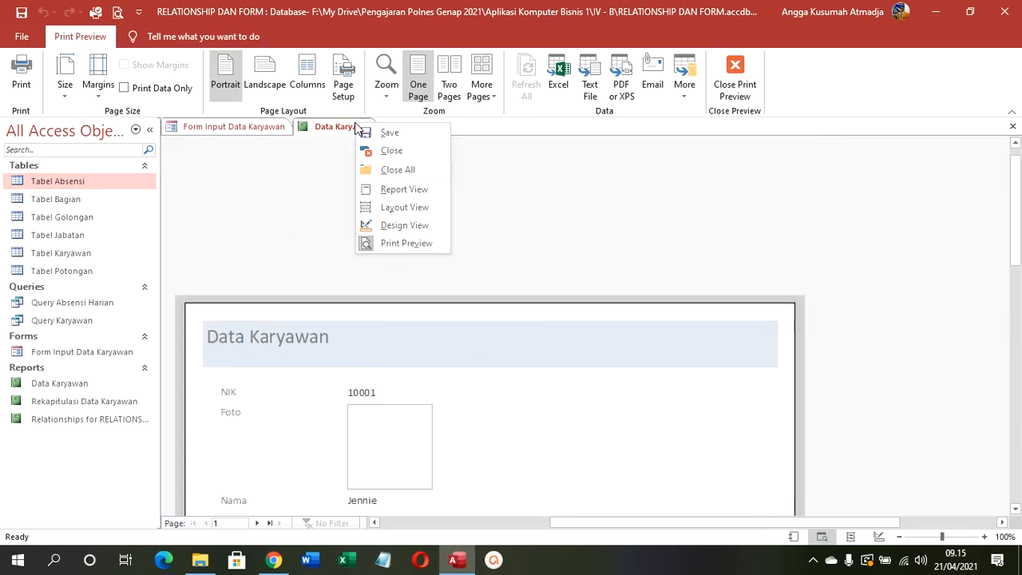
{"action": "left_click", "coordinate": [375, 150]}
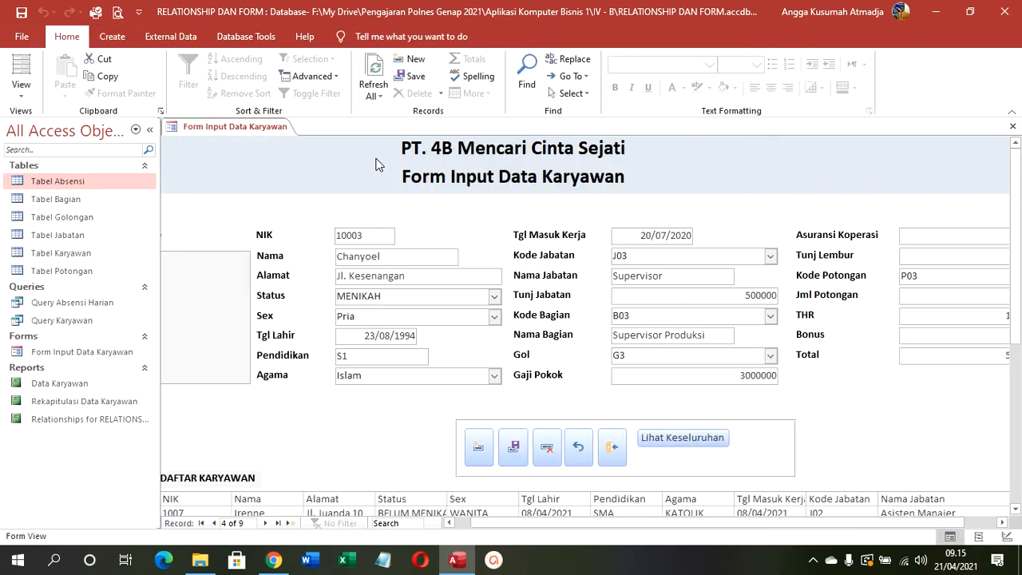
Step: In the form's Design View, add a command button below Lihat Keseluruhan that runs Preview Report on Data Karyawan
{"action": "left_click", "coordinate": [21, 87]}
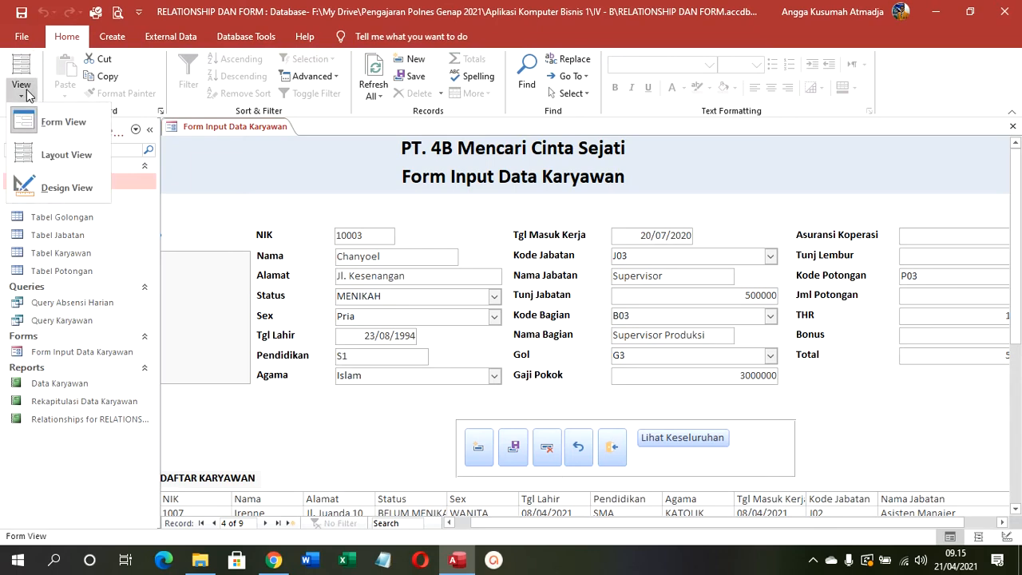
{"action": "left_click", "coordinate": [55, 186]}
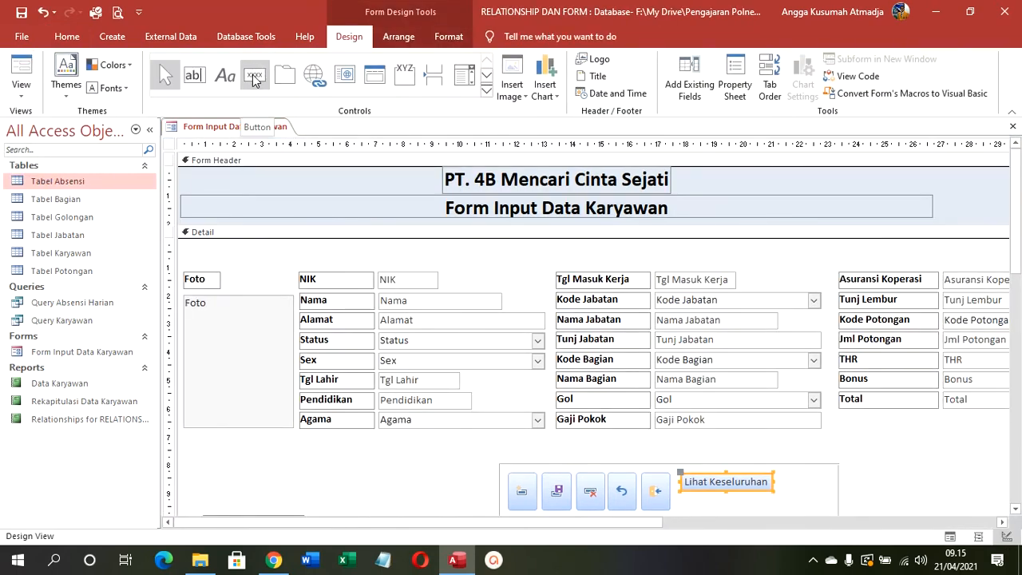
{"action": "left_click", "coordinate": [254, 78]}
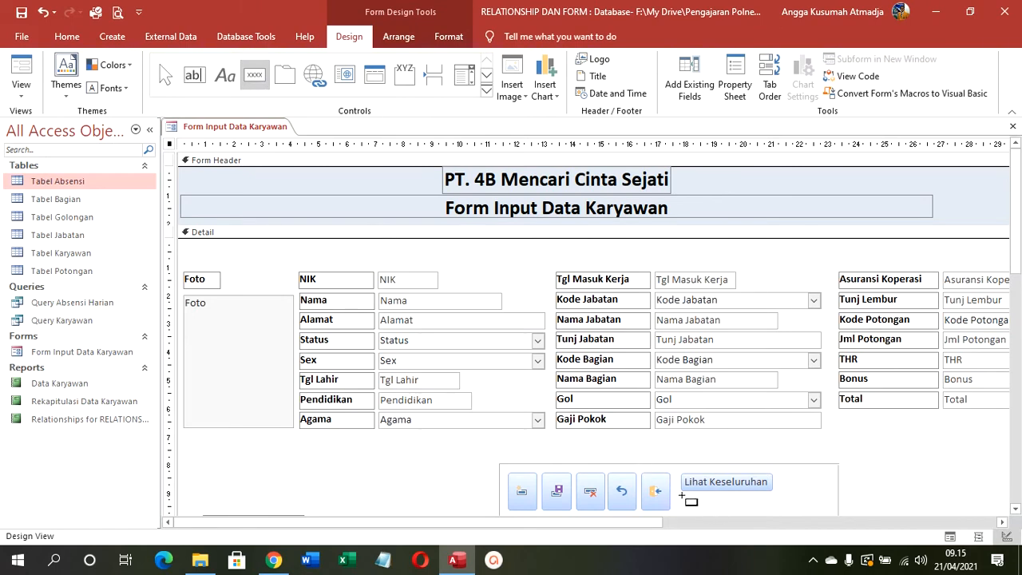
{"action": "left_click", "coordinate": [683, 498]}
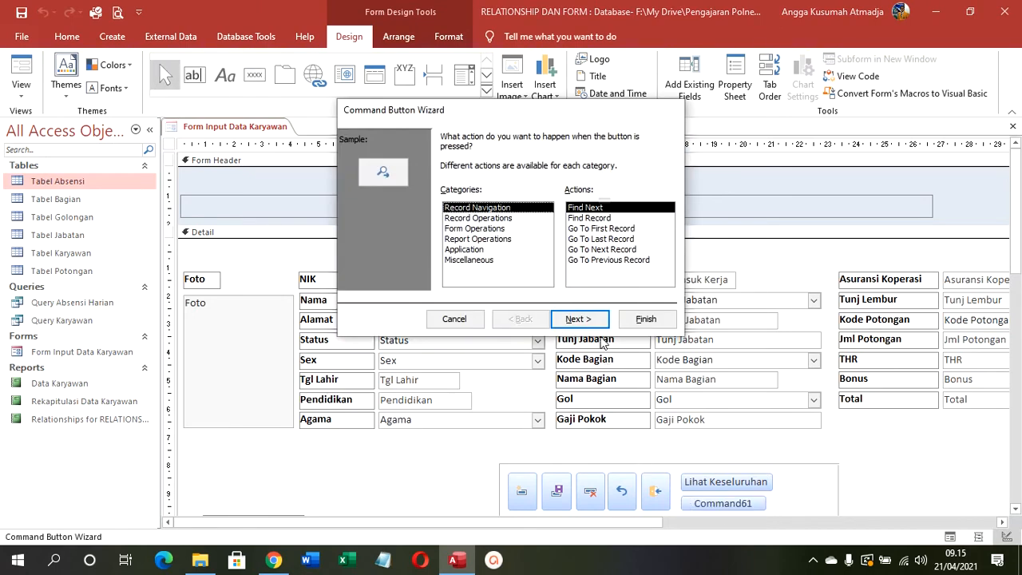
{"action": "left_click", "coordinate": [483, 239]}
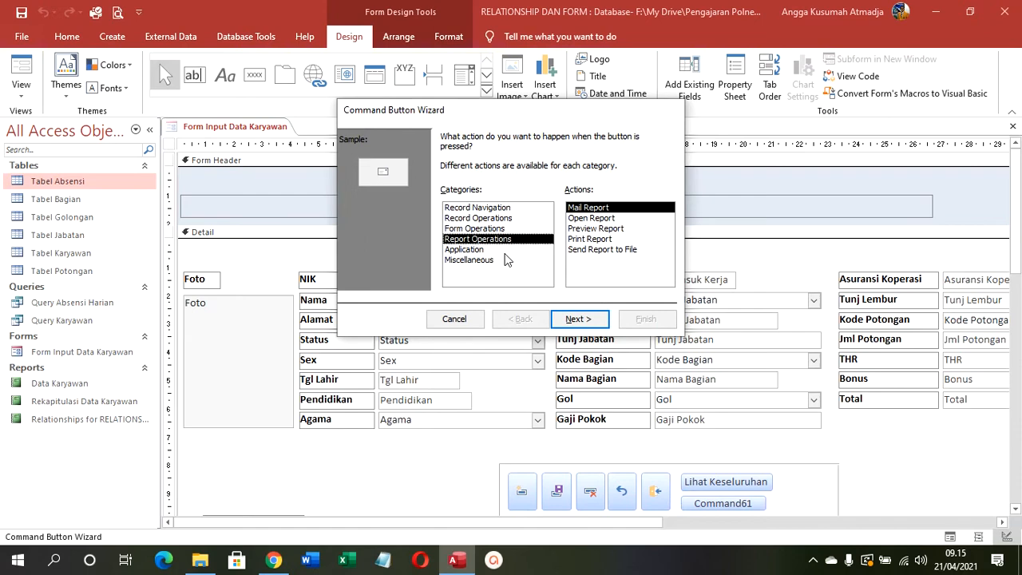
{"action": "left_click", "coordinate": [612, 229]}
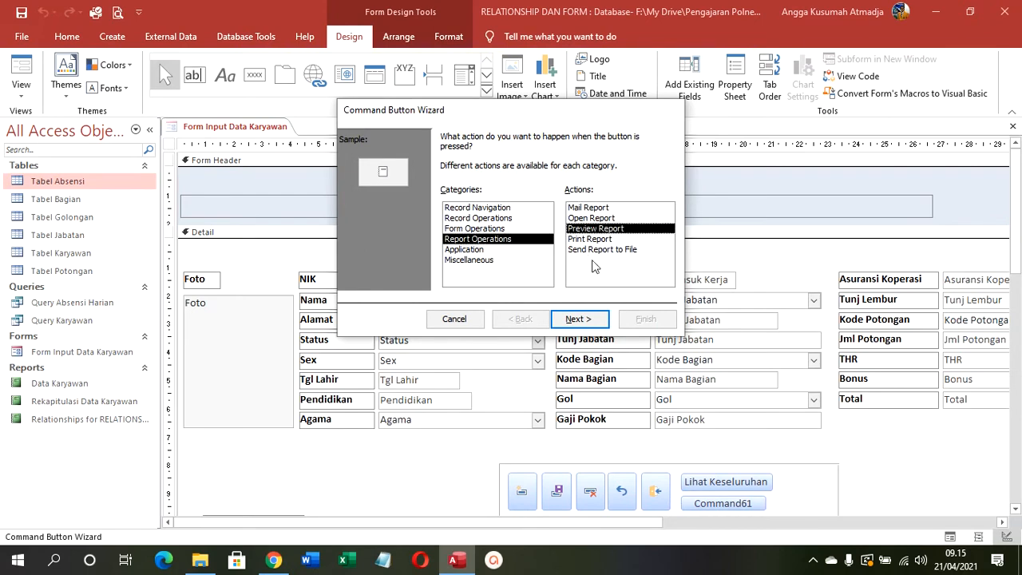
{"action": "left_click", "coordinate": [581, 319]}
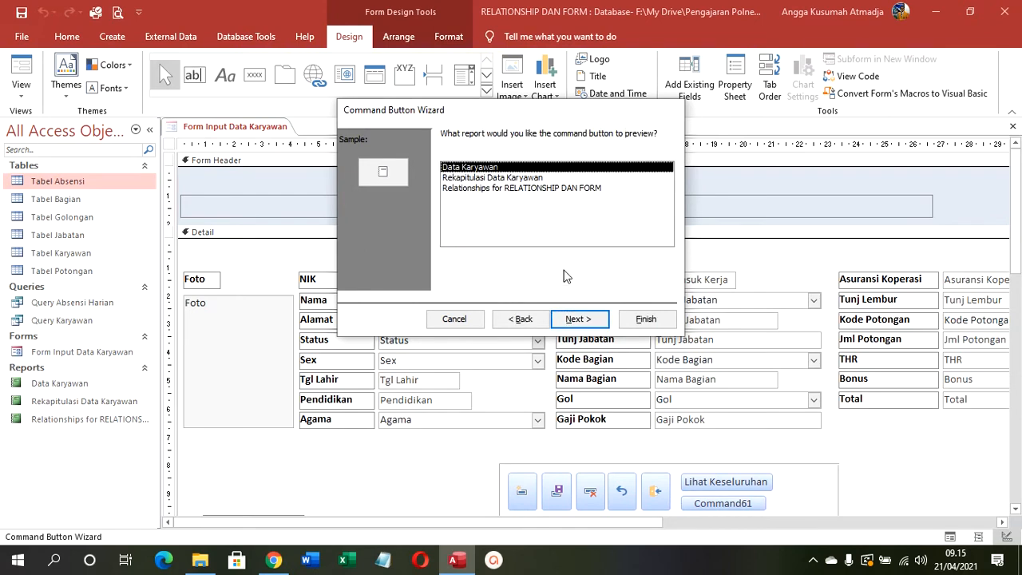
{"action": "left_click", "coordinate": [576, 318]}
Step: Give the new command button the text Lihat Detail and finish the button wizard
{"action": "left_click", "coordinate": [448, 196]}
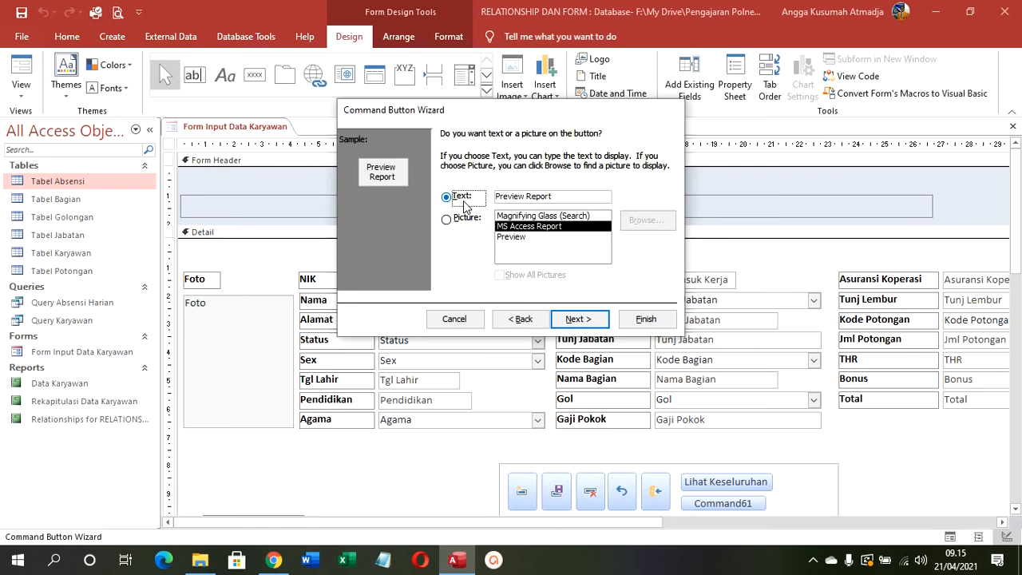
{"action": "left_click_drag", "start_coordinate": [569, 196], "coordinate": [438, 198]}
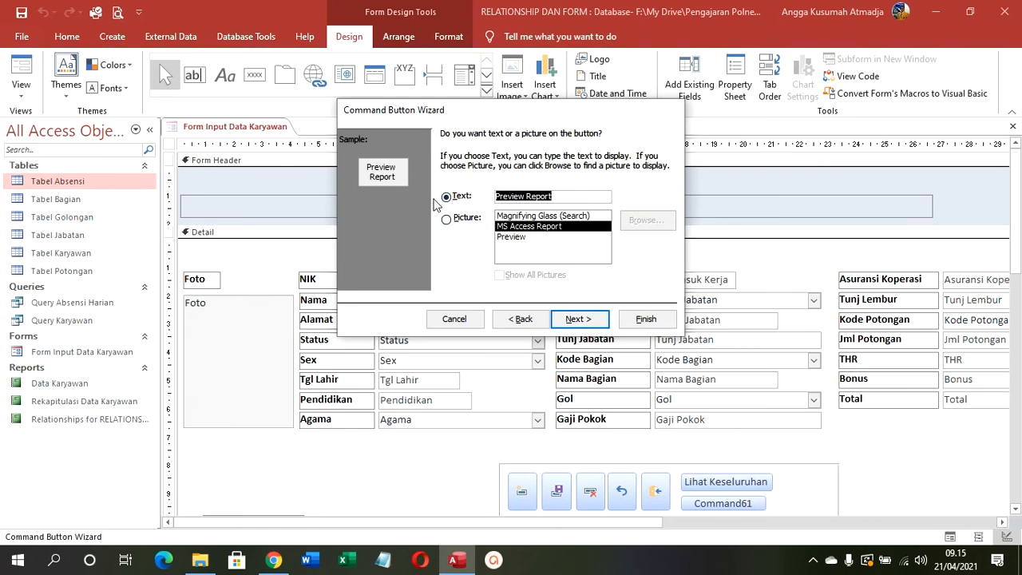
{"action": "type", "text": "DA"}
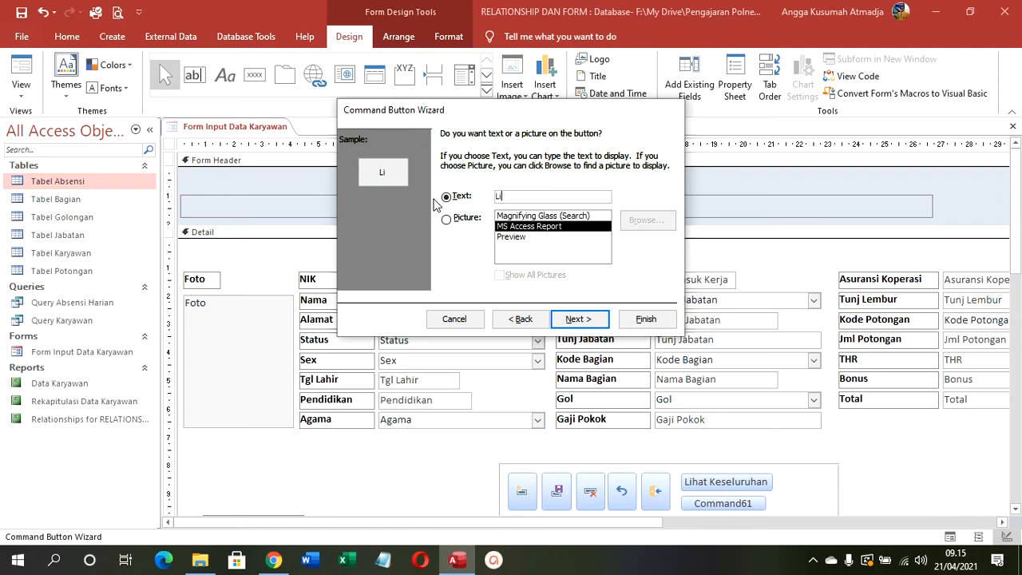
{"action": "type", "text": "Lihat Detail"}
{"action": "left_click", "coordinate": [646, 319]}
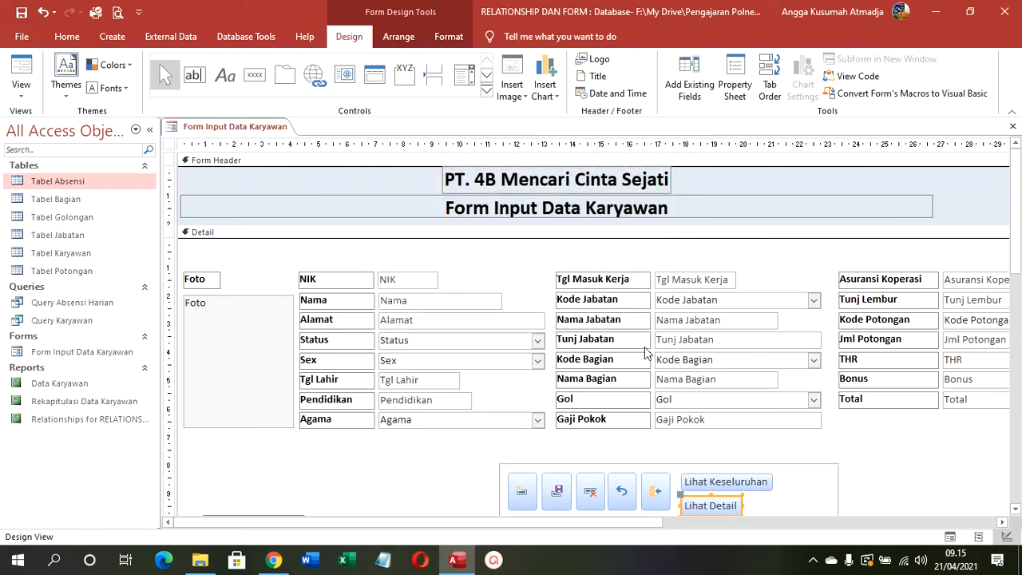
Step: Resize the Lihat Detail button and match its size to the Lihat Keseluruhan button above it
{"action": "scroll", "coordinate": [662, 383], "scroll_direction": "down", "scroll_amount": 1}
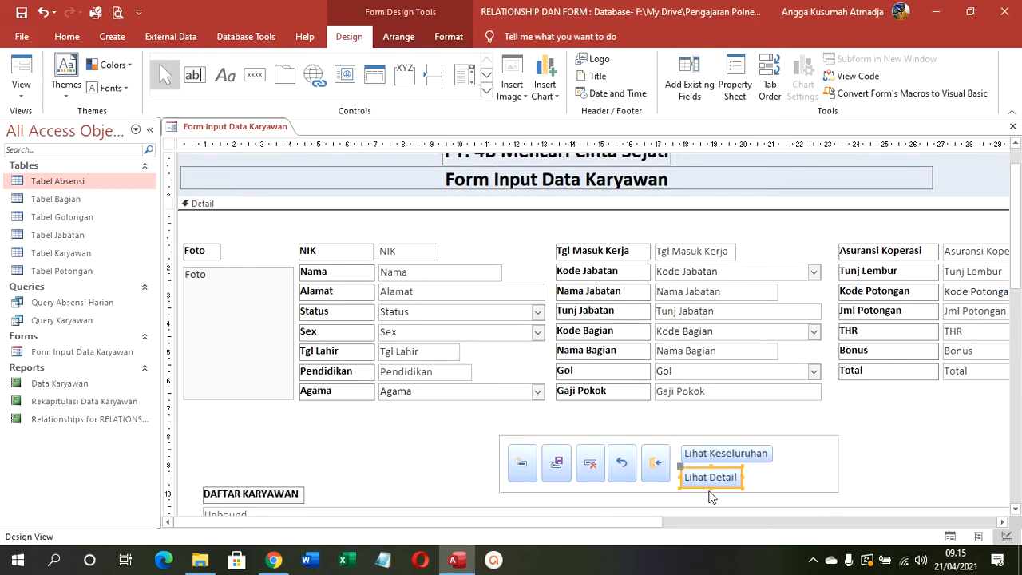
{"action": "left_click_drag", "start_coordinate": [712, 488], "coordinate": [737, 474]}
{"action": "left_click", "coordinate": [791, 479]}
{"action": "right_click", "coordinate": [737, 474]}
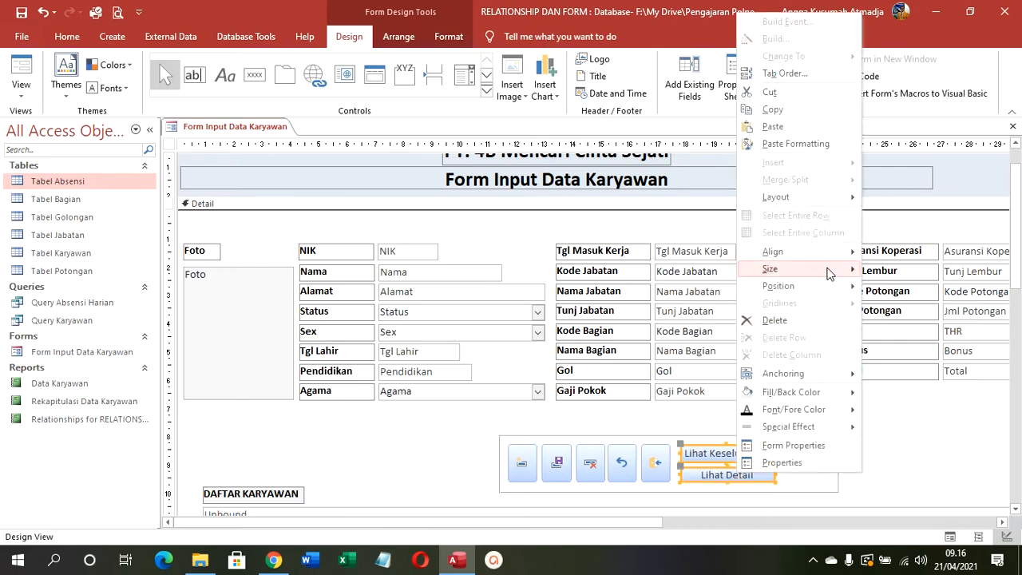
{"action": "mouse_move", "coordinate": [831, 274]}
{"action": "left_click", "coordinate": [906, 311]}
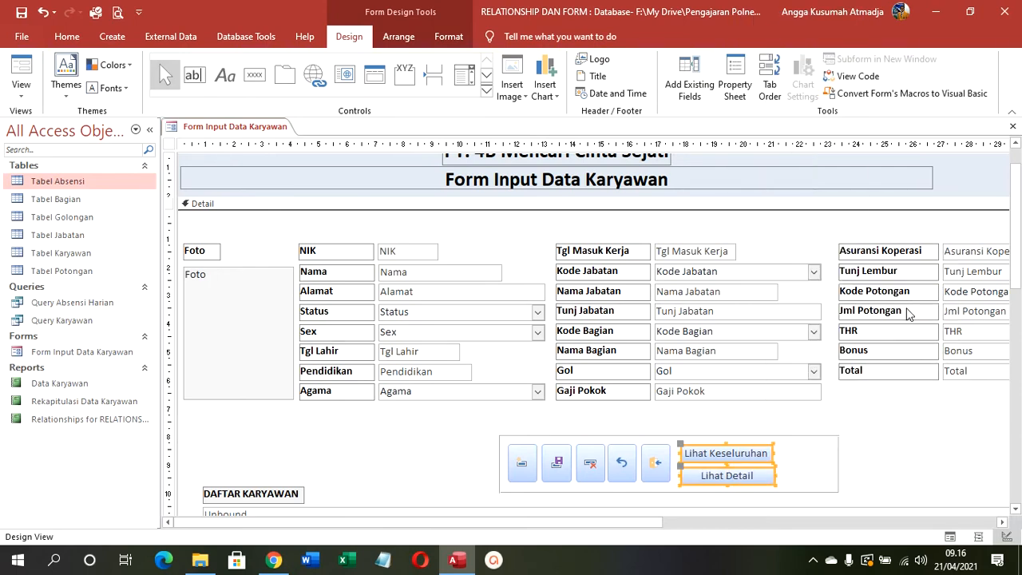
Step: Adjust the size and alignment of the five icon buttons together in the form's button box
{"action": "left_click", "coordinate": [802, 469]}
{"action": "left_click_drag", "start_coordinate": [660, 495], "coordinate": [507, 444]}
{"action": "right_click", "coordinate": [529, 450]}
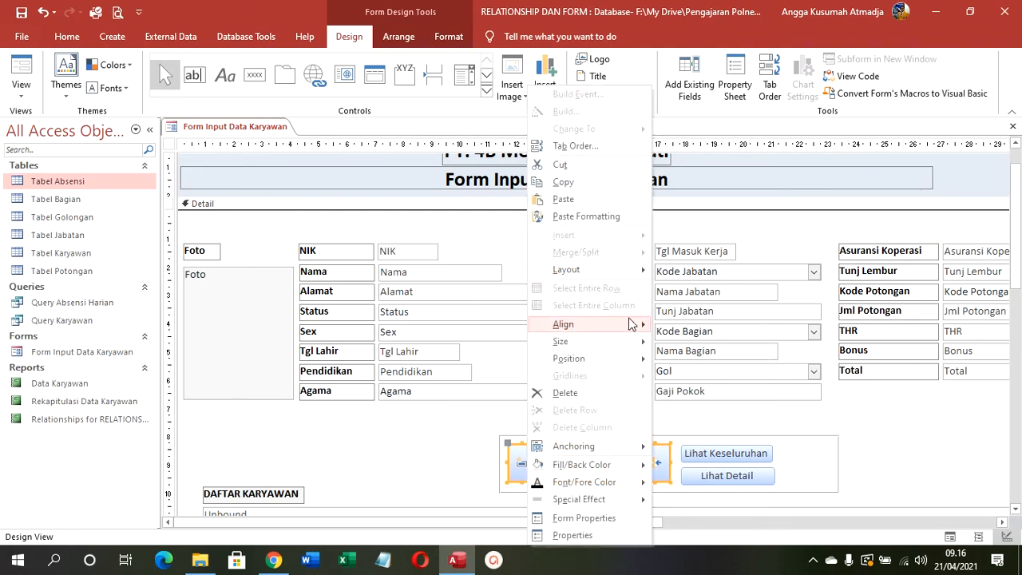
{"action": "mouse_move", "coordinate": [644, 343]}
{"action": "left_click", "coordinate": [693, 360]}
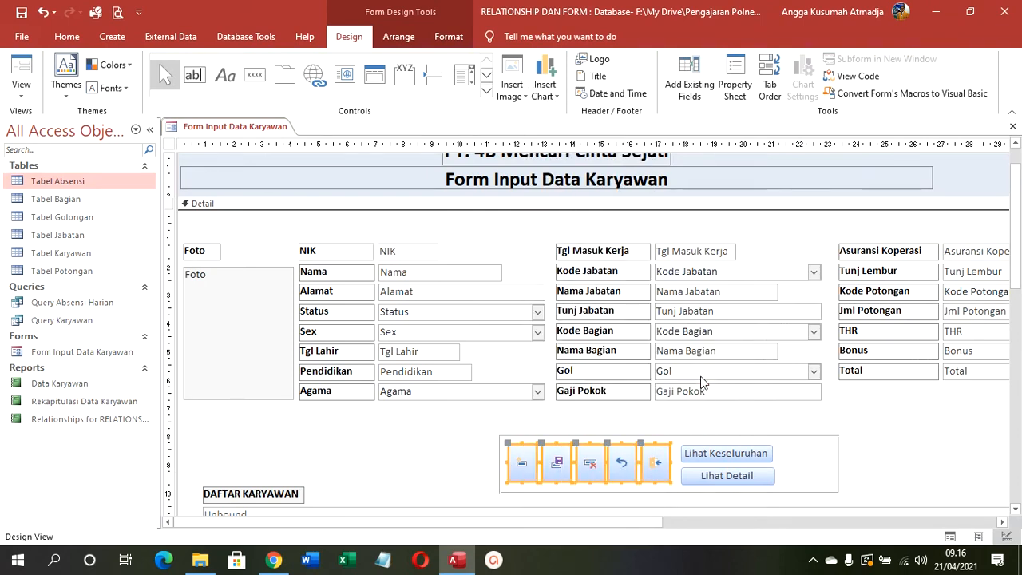
{"action": "right_click", "coordinate": [588, 457]}
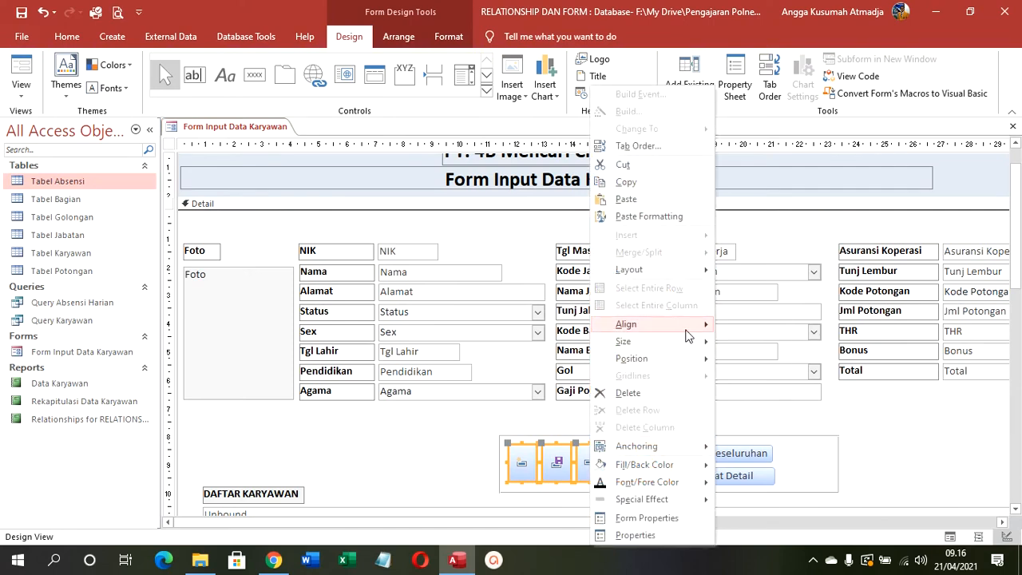
{"action": "mouse_move", "coordinate": [686, 325]}
{"action": "left_click", "coordinate": [754, 394]}
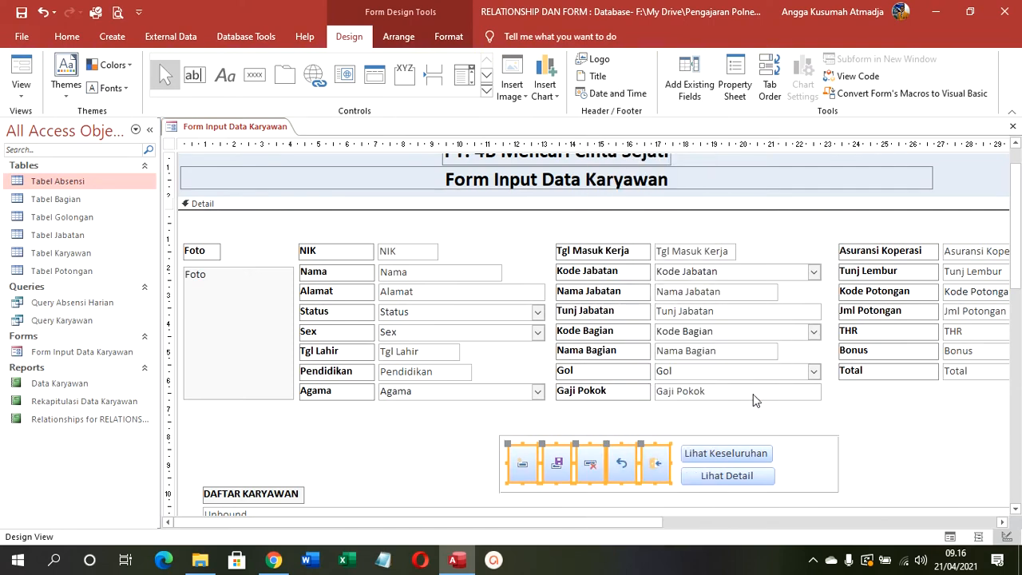
{"action": "left_click", "coordinate": [801, 446]}
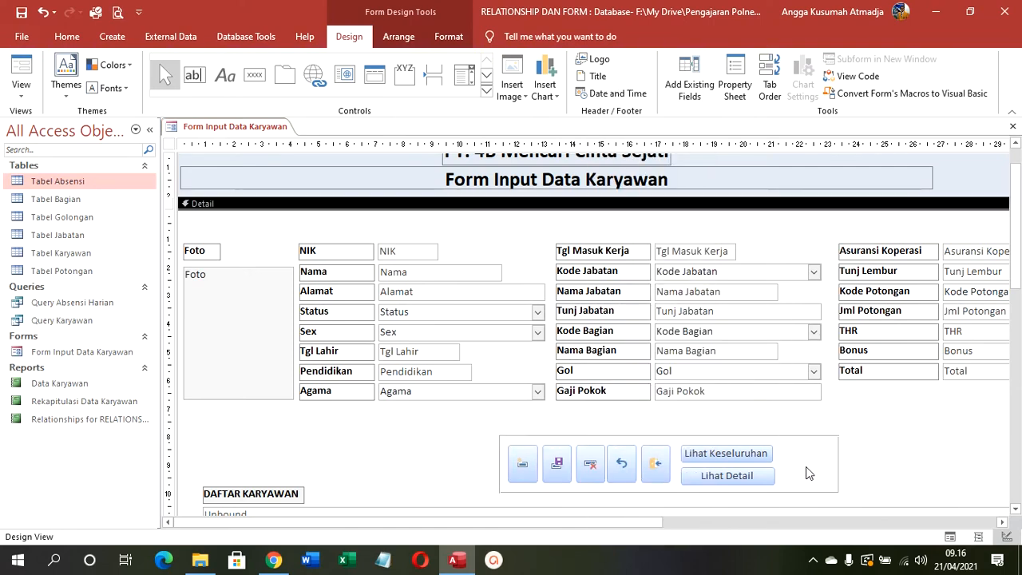
Step: In Form View, attach the photo 2a63b94a-6c0c-4a98-bb8a-22d39ba1c449_43.jpeg to the first employee record and save the record
{"action": "left_click", "coordinate": [21, 71]}
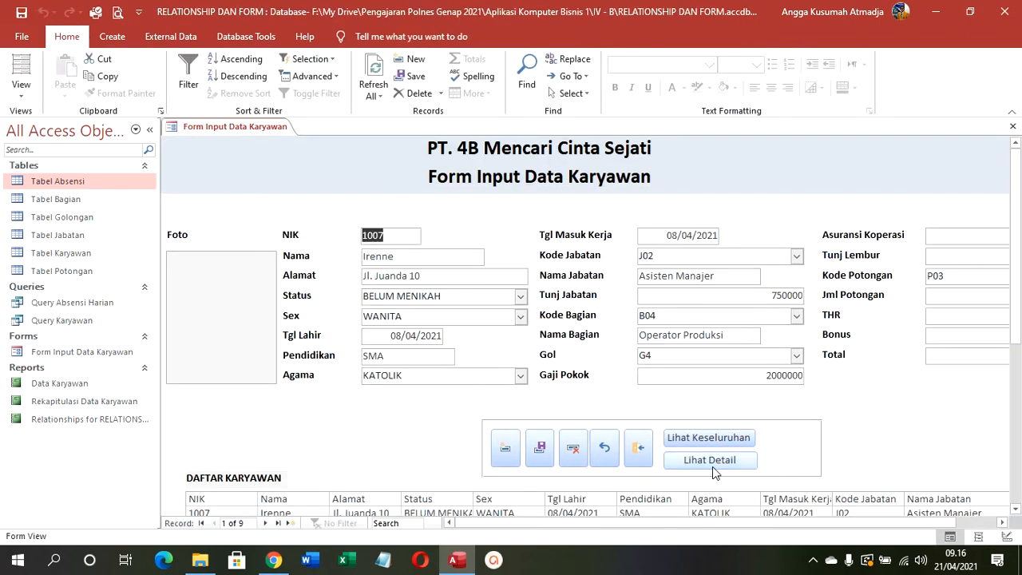
{"action": "right_click", "coordinate": [243, 286]}
{"action": "left_click", "coordinate": [304, 256]}
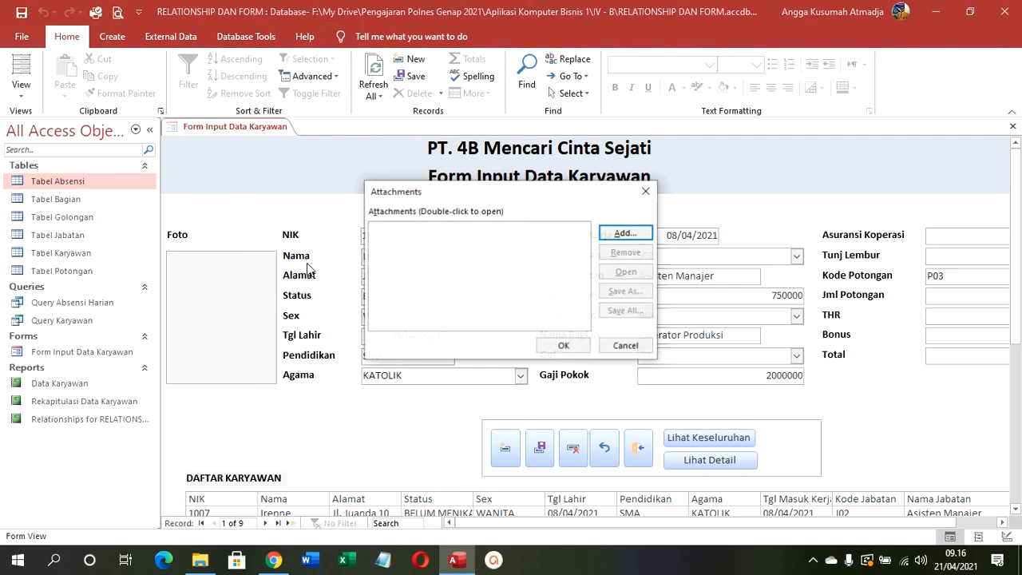
{"action": "left_click", "coordinate": [652, 231]}
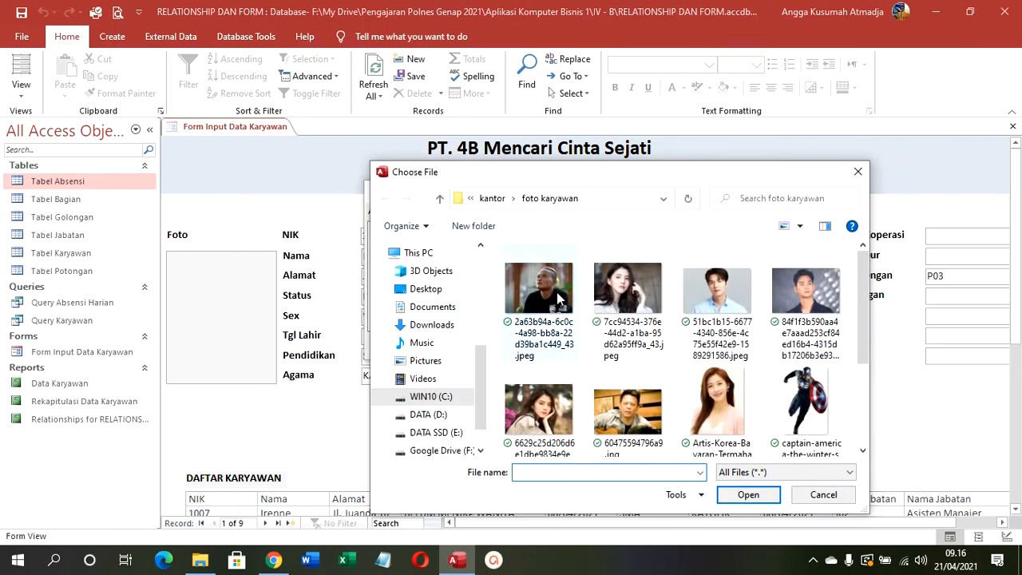
{"action": "left_click", "coordinate": [556, 293]}
{"action": "left_click", "coordinate": [746, 495]}
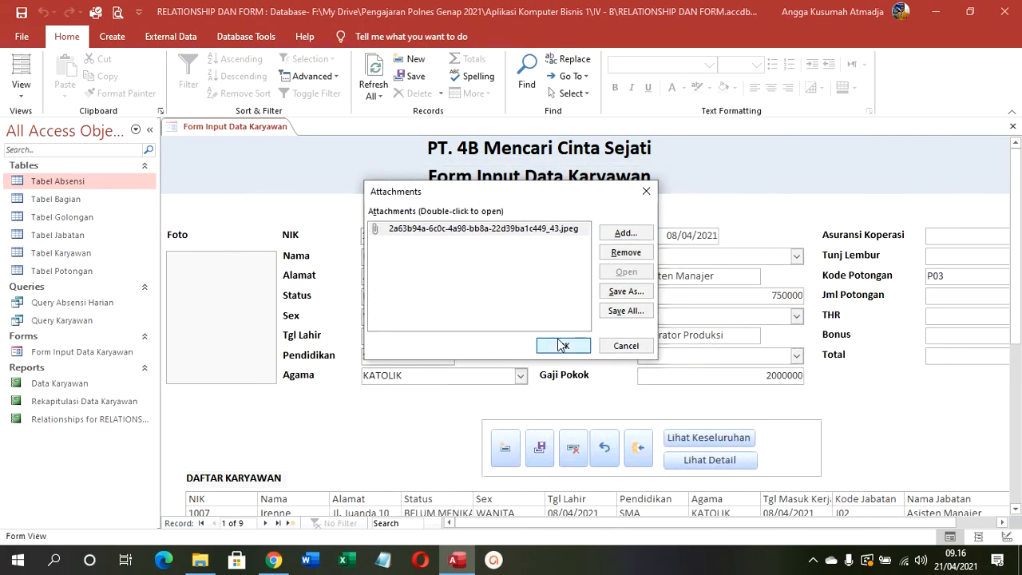
{"action": "left_click", "coordinate": [563, 344]}
{"action": "left_click", "coordinate": [540, 449]}
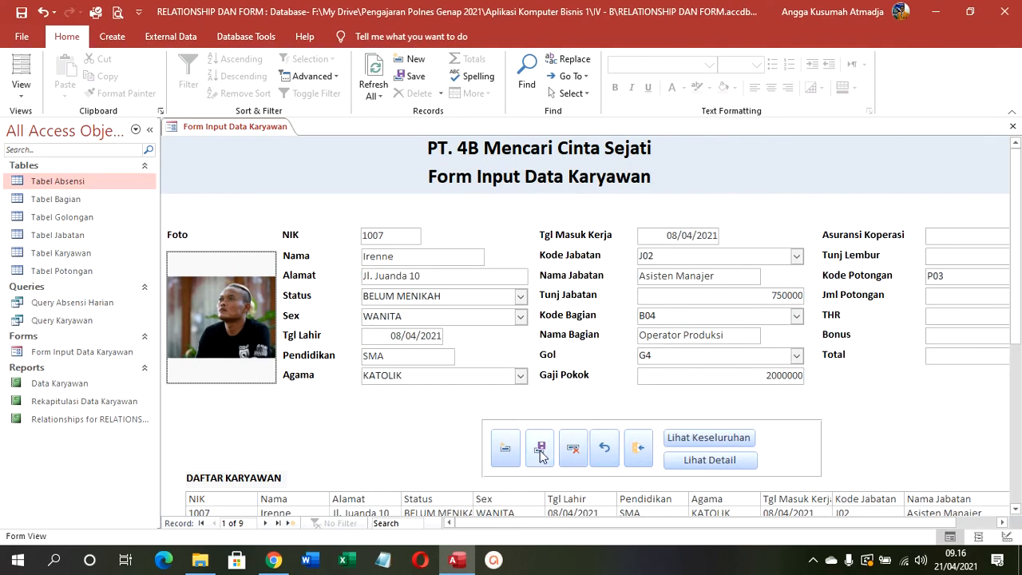
Step: Preview the Data Karyawan report with the form's Lihat Detail button and compare the previewed employee with the record in the form
{"action": "left_click", "coordinate": [724, 462]}
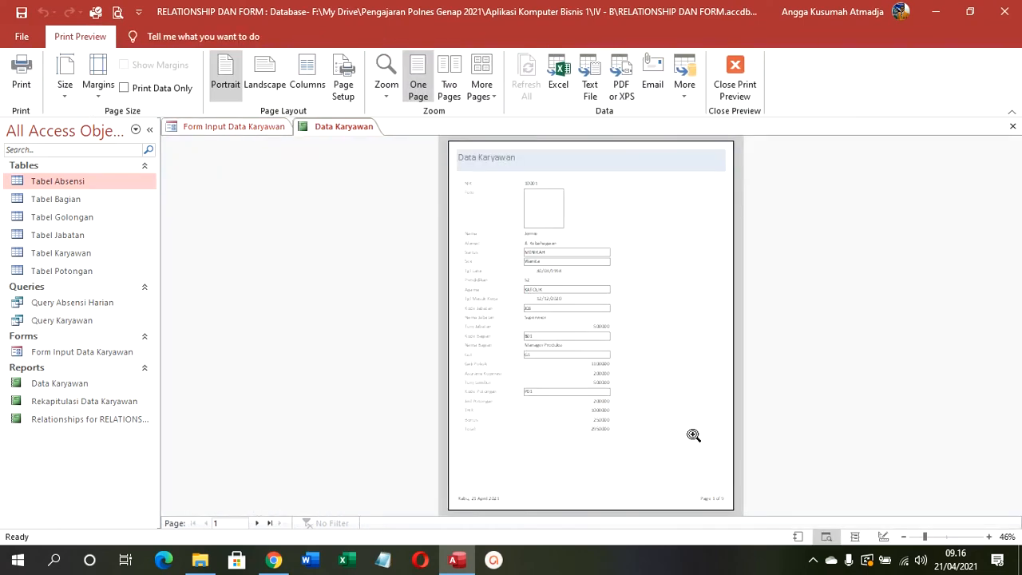
{"action": "left_click", "coordinate": [541, 250]}
{"action": "scroll", "coordinate": [539, 219], "scroll_direction": "up", "scroll_amount": 3}
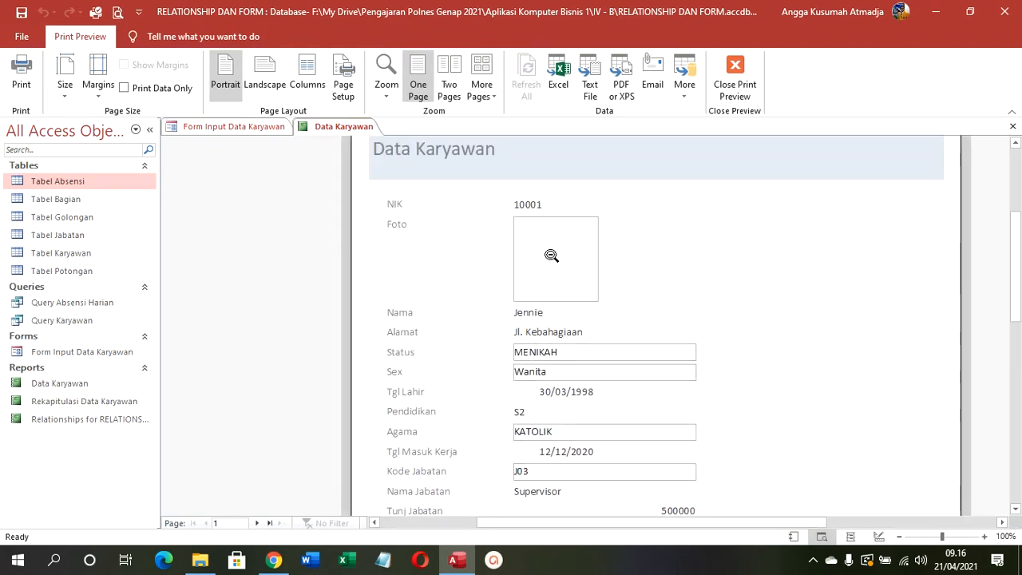
{"action": "left_click", "coordinate": [209, 127]}
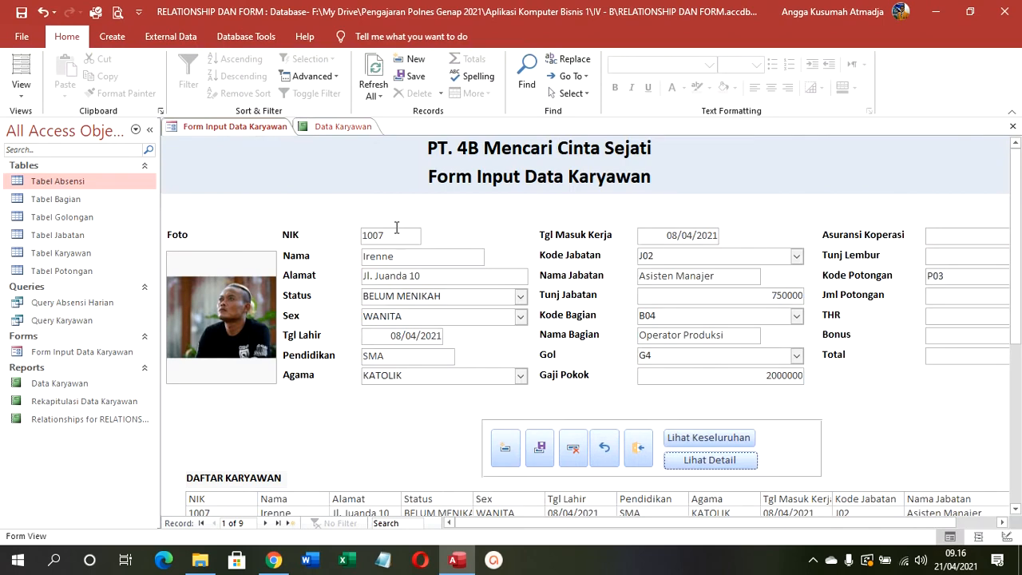
{"action": "left_click", "coordinate": [343, 126]}
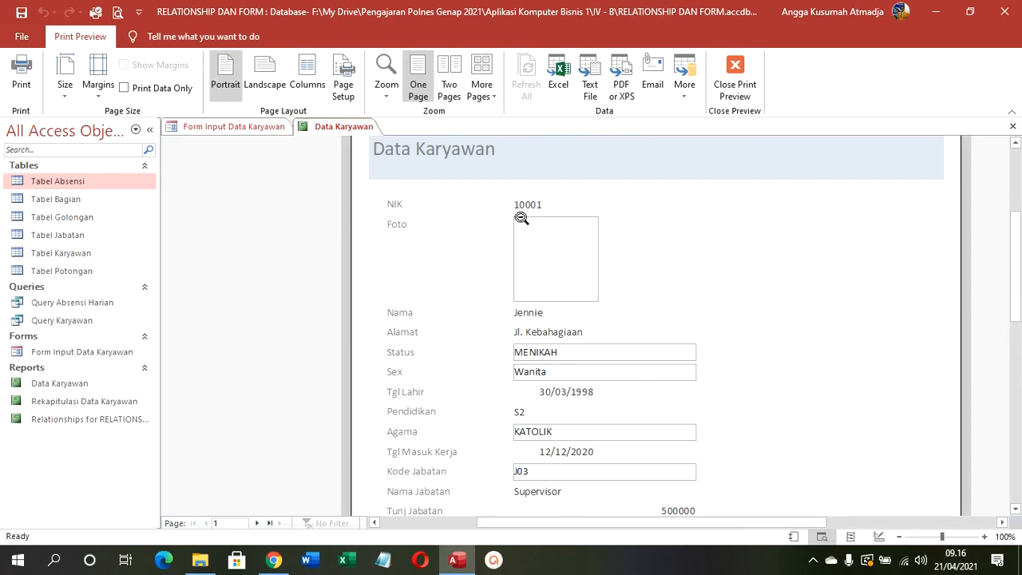
Step: Page through the Data Karyawan preview to the last page and back to the first, checking each employee's photo
{"action": "left_click", "coordinate": [258, 523]}
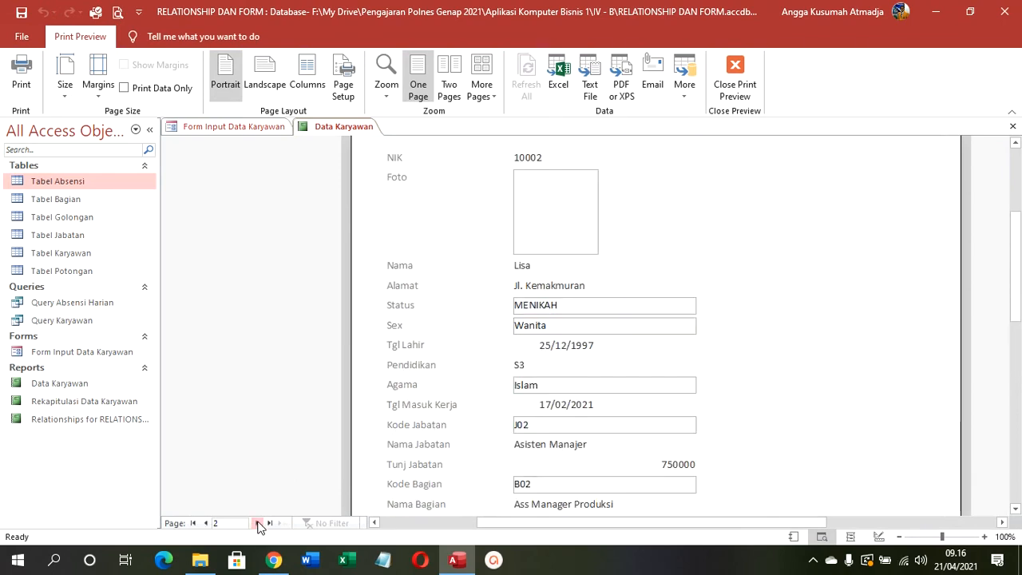
{"action": "left_click", "coordinate": [258, 523]}
{"action": "left_click", "coordinate": [257, 524]}
{"action": "left_click", "coordinate": [258, 523]}
{"action": "left_click", "coordinate": [258, 523]}
{"action": "left_click", "coordinate": [258, 524]}
{"action": "left_click", "coordinate": [258, 523]}
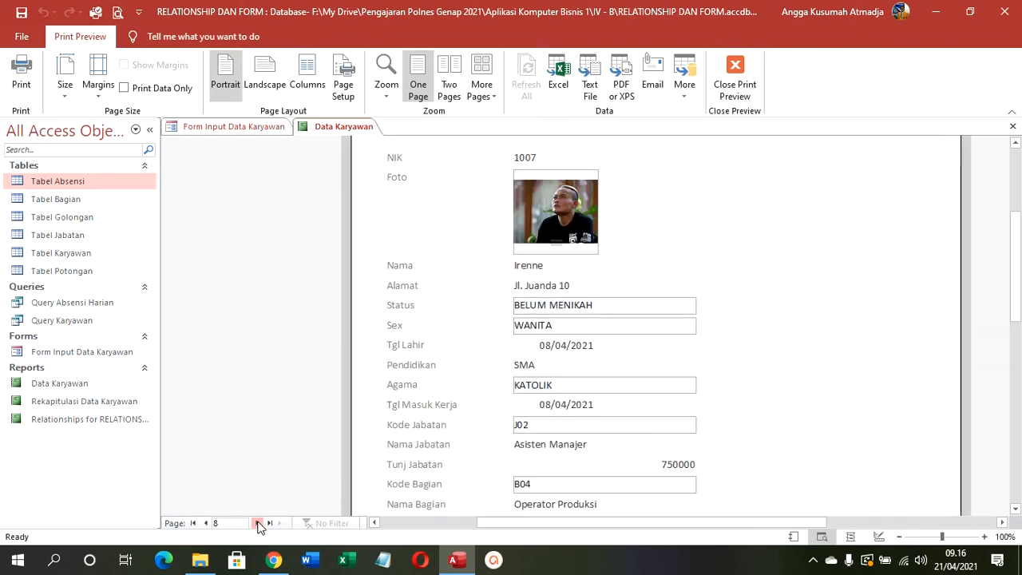
{"action": "left_click", "coordinate": [258, 523]}
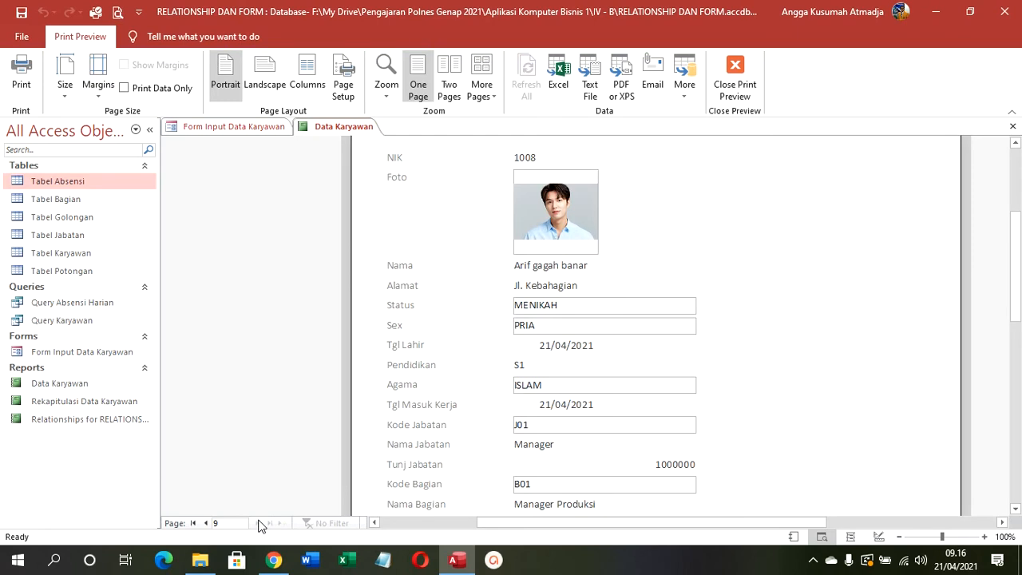
{"action": "left_click", "coordinate": [206, 523]}
{"action": "left_click", "coordinate": [206, 523]}
{"action": "left_click", "coordinate": [206, 523]}
{"action": "left_click", "coordinate": [206, 523]}
{"action": "left_click", "coordinate": [206, 523]}
{"action": "left_click", "coordinate": [206, 524]}
{"action": "left_click", "coordinate": [206, 523]}
{"action": "left_click", "coordinate": [206, 523]}
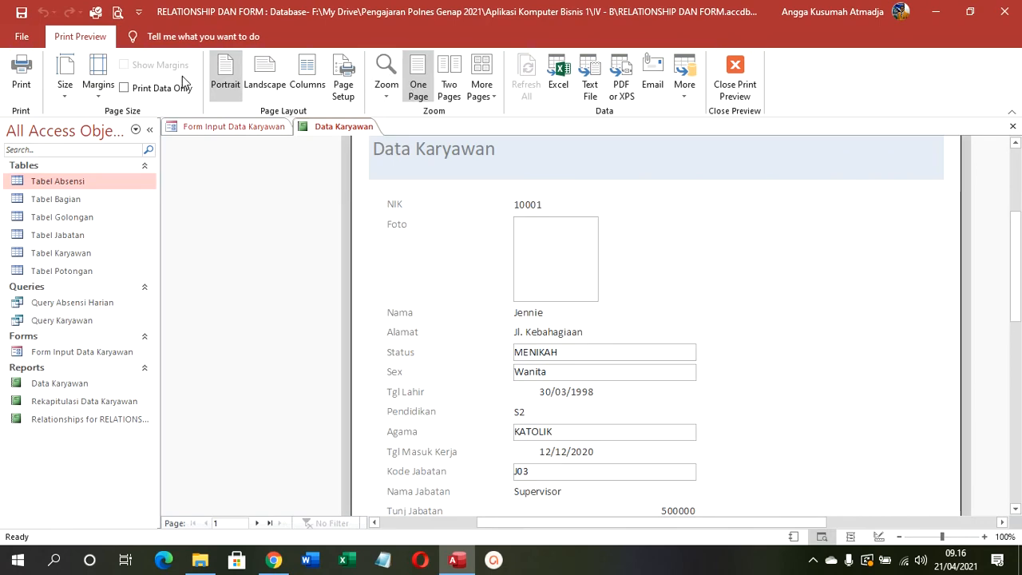
Step: Print all pages of the Data Karyawan report with Nitro PDF Creator and save the output as Data Karyawan.pdf
{"action": "left_click", "coordinate": [21, 74]}
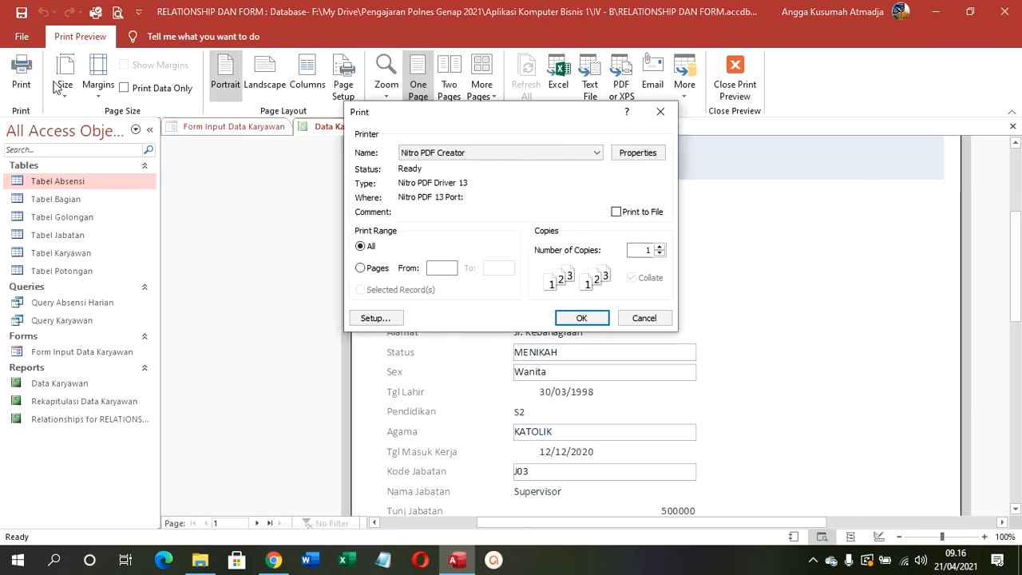
{"action": "left_click", "coordinate": [578, 318]}
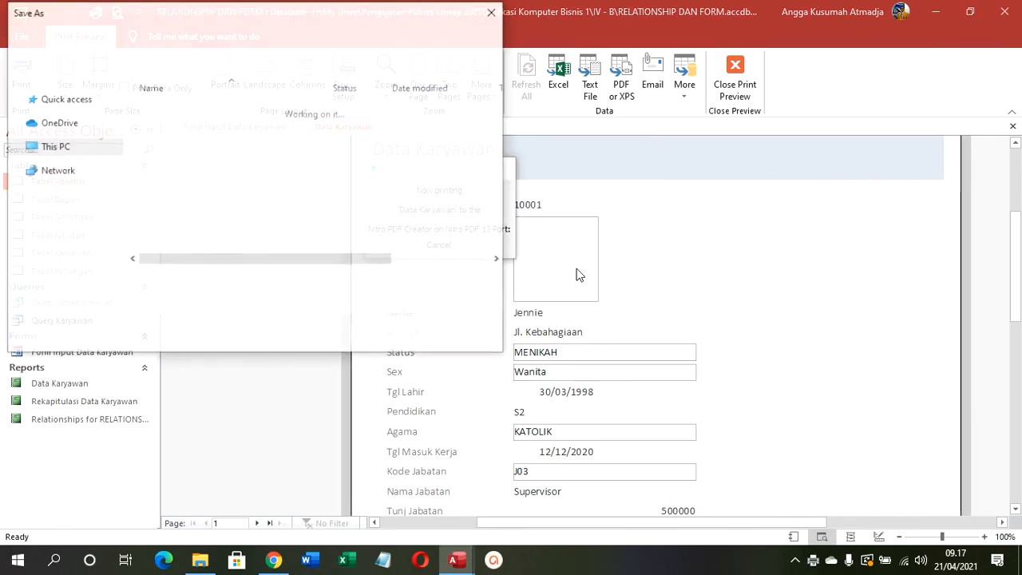
{"action": "left_click", "coordinate": [384, 336]}
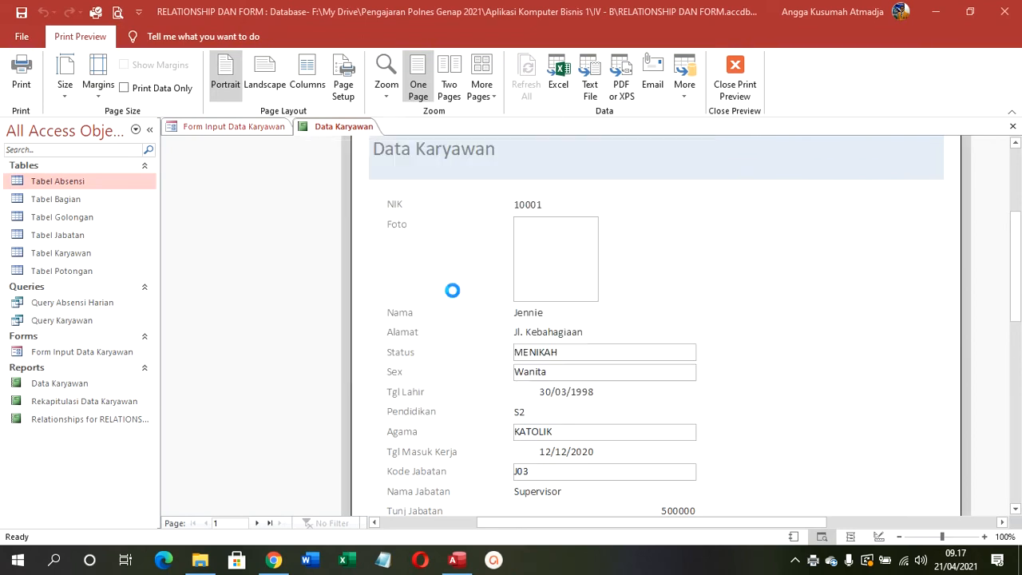
Step: Examine the employee pages of Data Karyawan.pdf in Nitro Pro, and close both the PDF and the Data Karyawan report preview
{"action": "scroll", "coordinate": [456, 295], "scroll_direction": "down", "scroll_amount": 3}
{"action": "scroll", "coordinate": [456, 294], "scroll_direction": "down", "scroll_amount": 5}
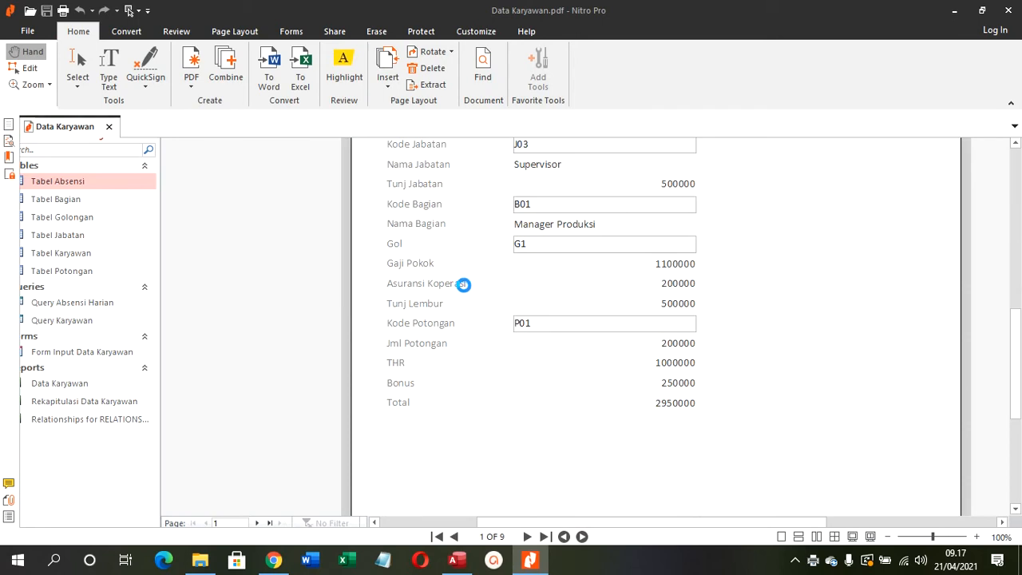
{"action": "scroll", "coordinate": [465, 287], "scroll_direction": "down", "scroll_amount": 20}
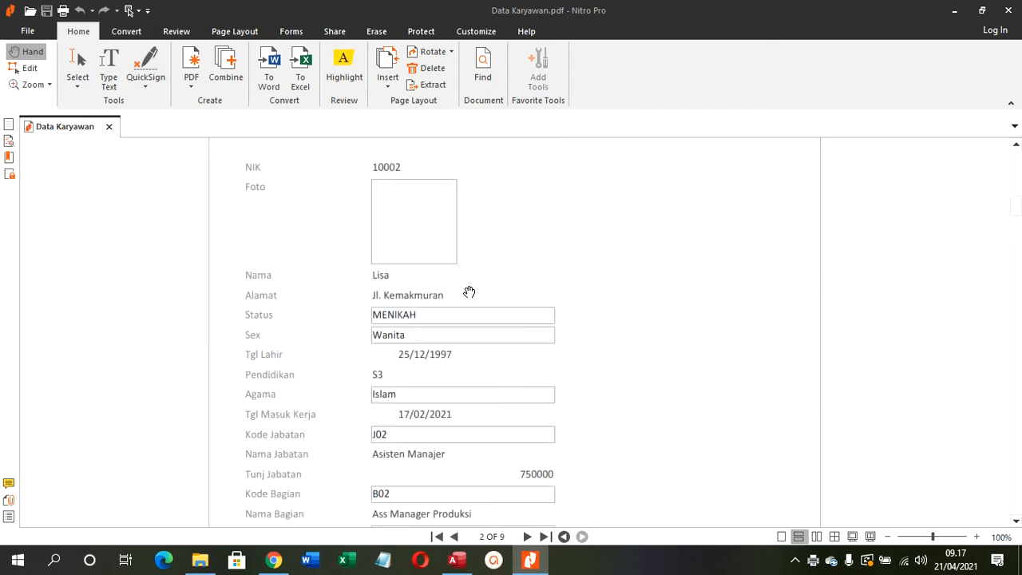
{"action": "scroll", "coordinate": [468, 292], "scroll_direction": "down", "scroll_amount": 4}
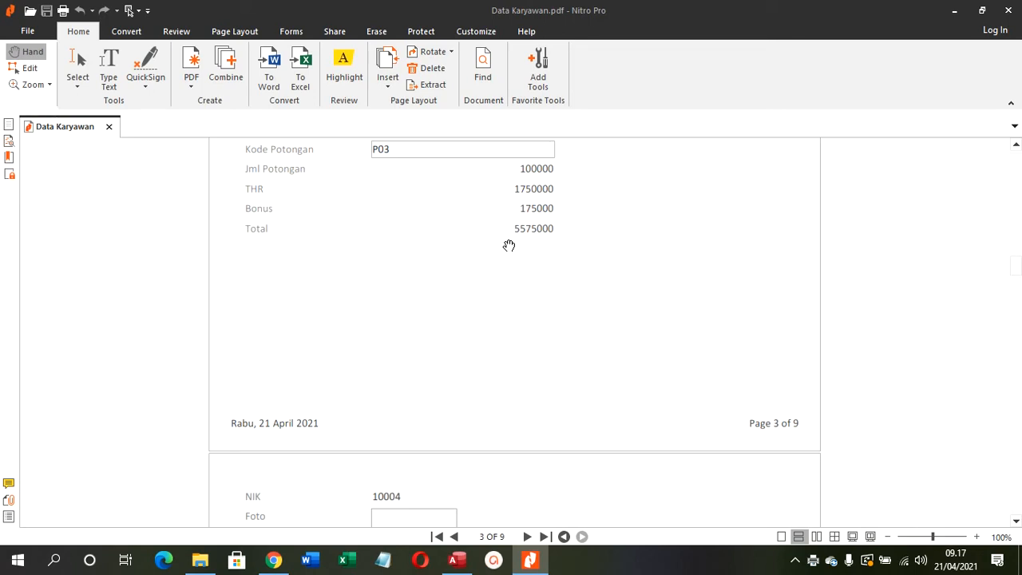
{"action": "scroll", "coordinate": [503, 279], "scroll_direction": "up", "scroll_amount": 10}
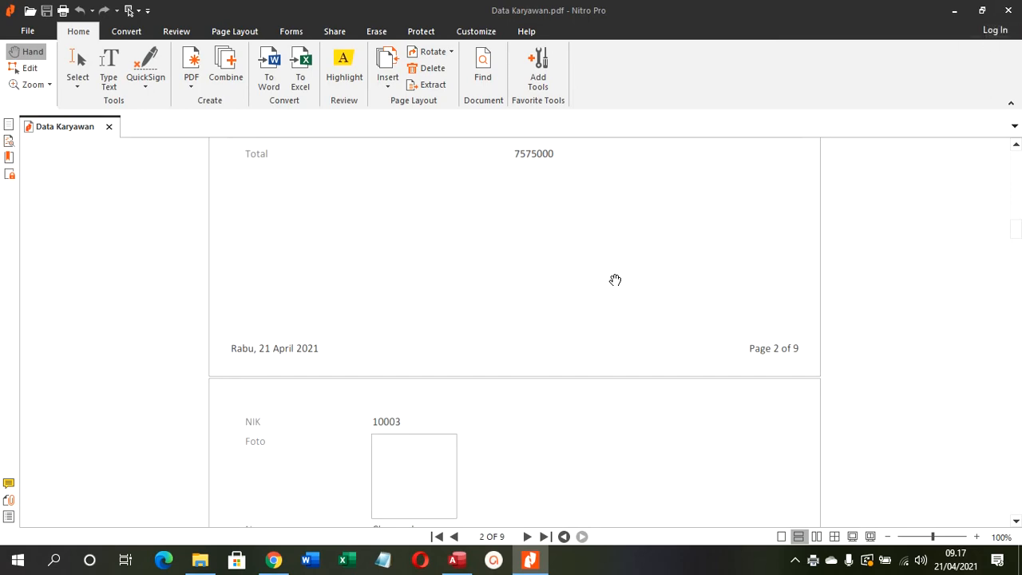
{"action": "scroll", "coordinate": [612, 286], "scroll_direction": "up", "scroll_amount": 5}
{"action": "scroll", "coordinate": [609, 291], "scroll_direction": "up", "scroll_amount": 5}
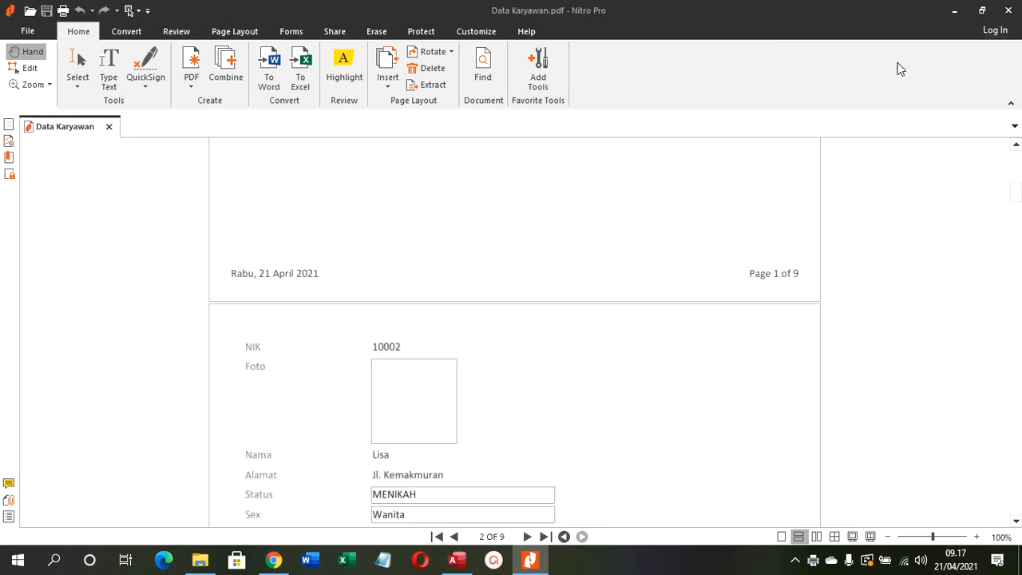
{"action": "left_click", "coordinate": [1008, 11]}
{"action": "right_click", "coordinate": [349, 127]}
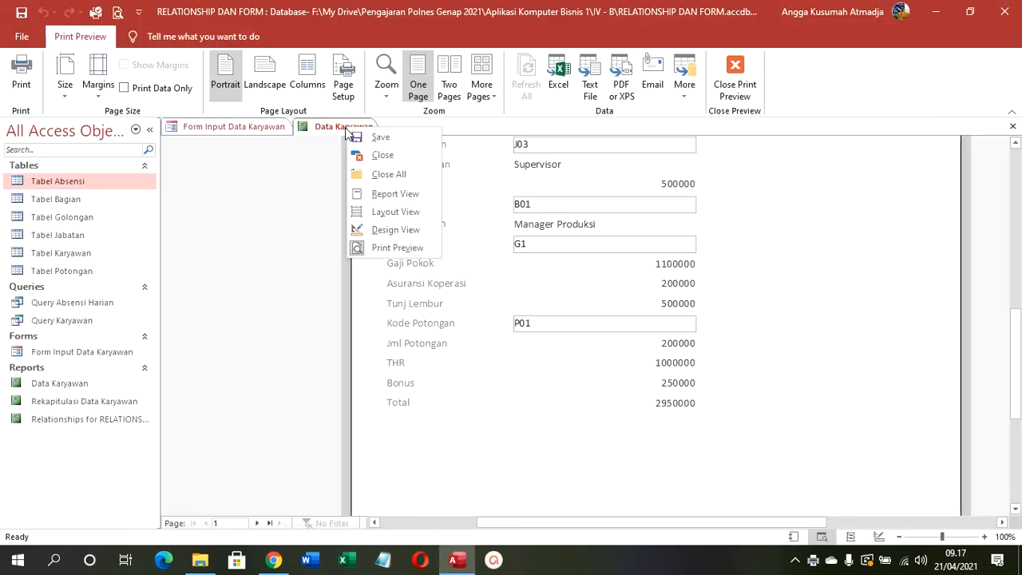
{"action": "left_click", "coordinate": [359, 156]}
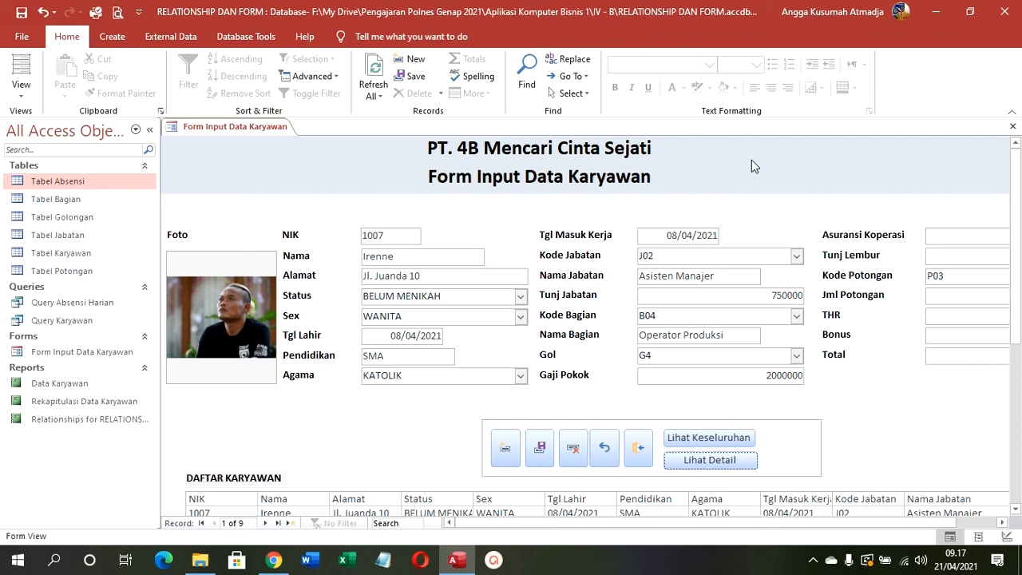
{"action": "left_click", "coordinate": [868, 567]}
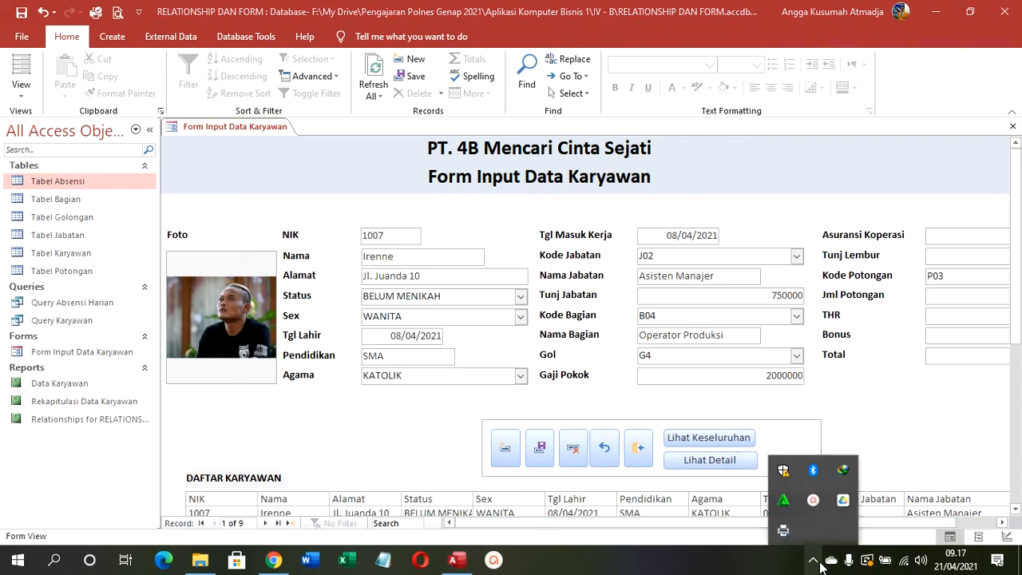
{"action": "left_click", "coordinate": [819, 502]}
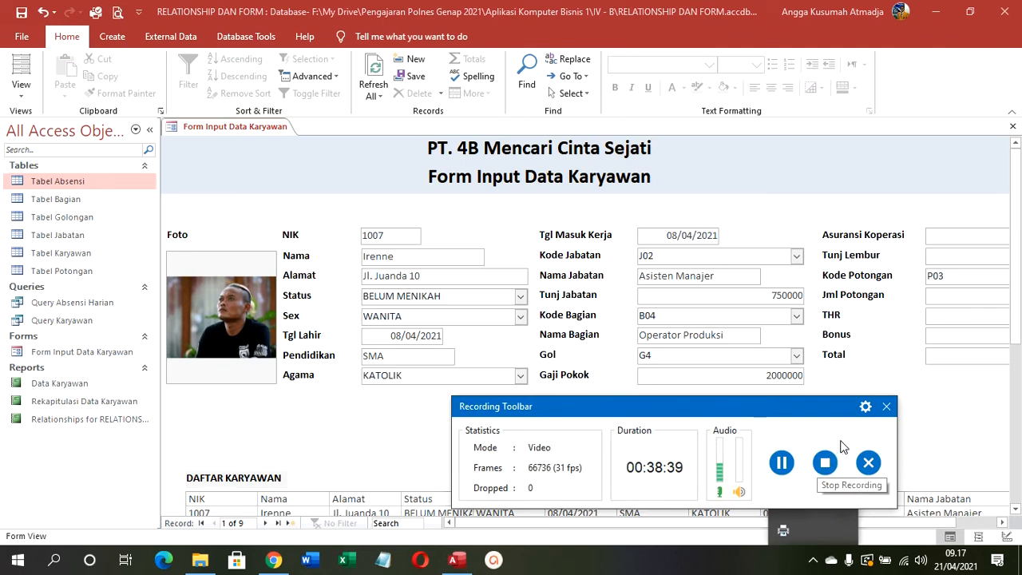
{"action": "left_click_drag", "start_coordinate": [815, 409], "coordinate": [957, 572]}
{"action": "left_click", "coordinate": [773, 554]}
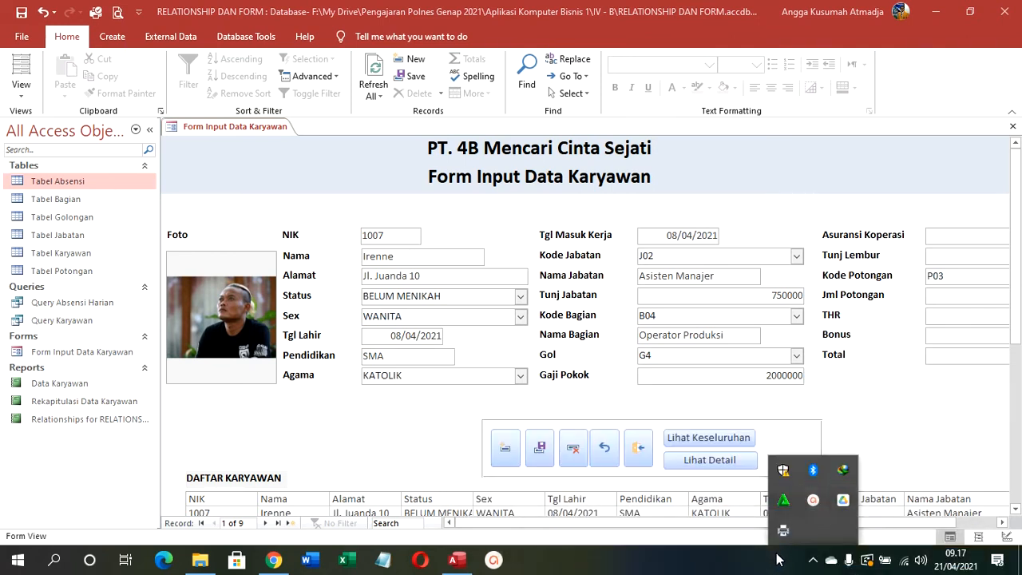
{"action": "left_click", "coordinate": [809, 561]}
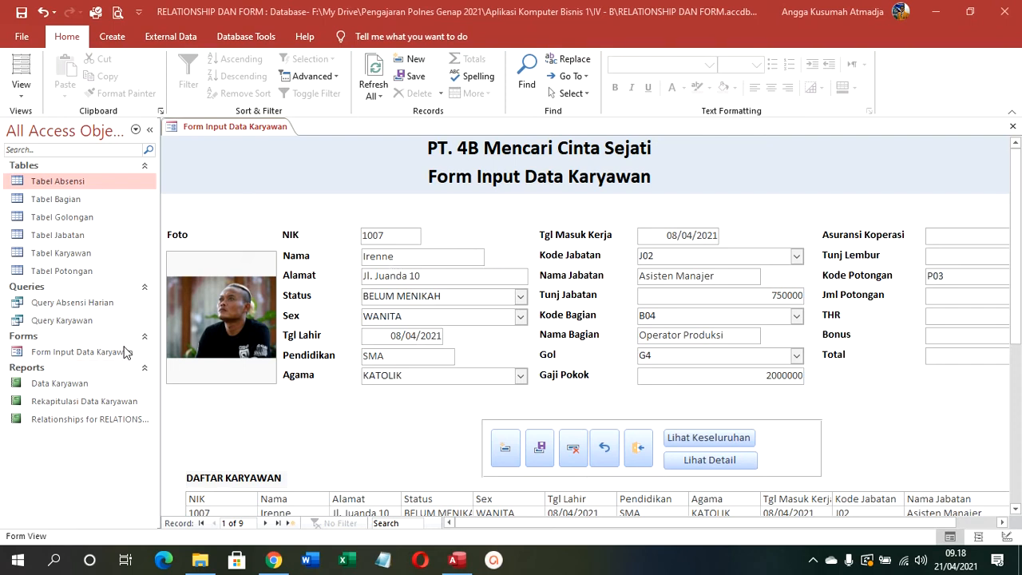
Step: Duplicate Query Karyawan as a new query named Query Perindividu
{"action": "left_click", "coordinate": [69, 319]}
{"action": "right_click", "coordinate": [69, 320]}
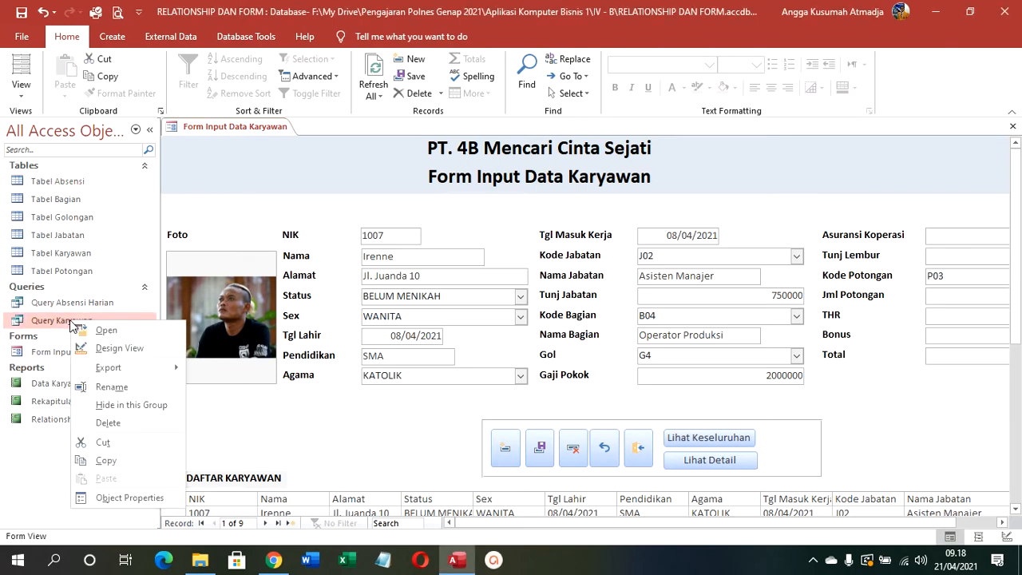
{"action": "left_click", "coordinate": [107, 461]}
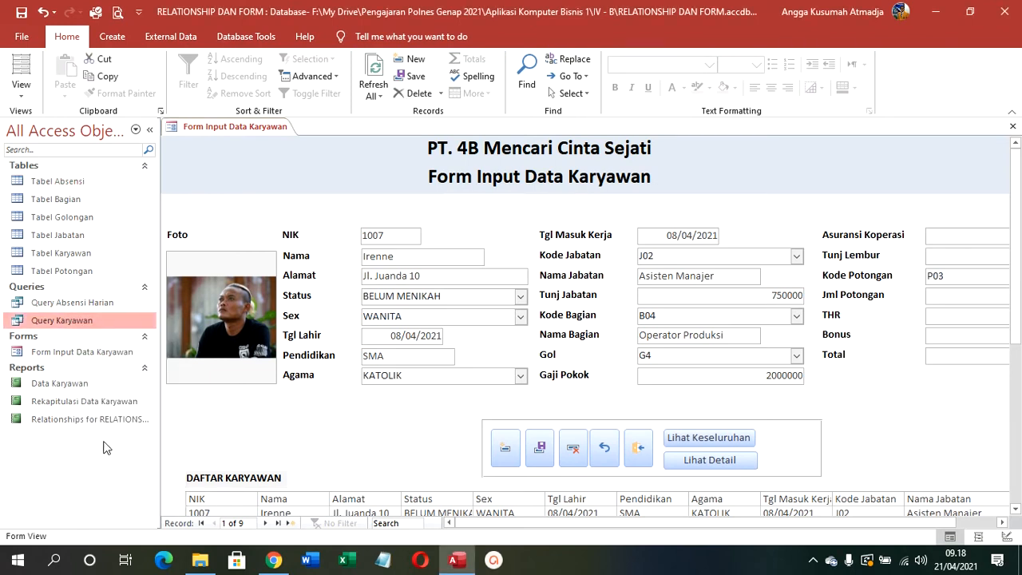
{"action": "key", "text": "ctrl+v"}
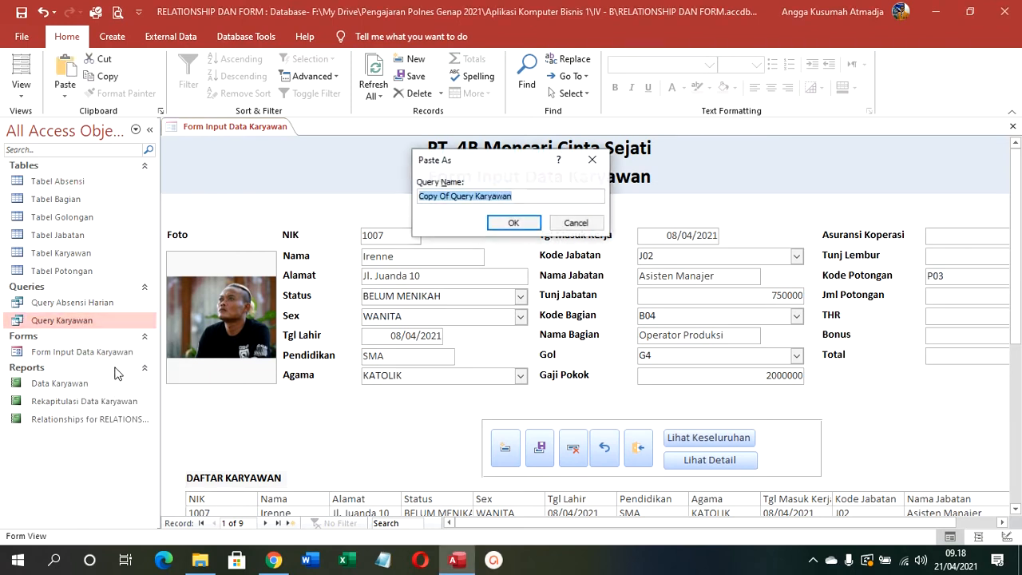
{"action": "type", "text": "Q"}
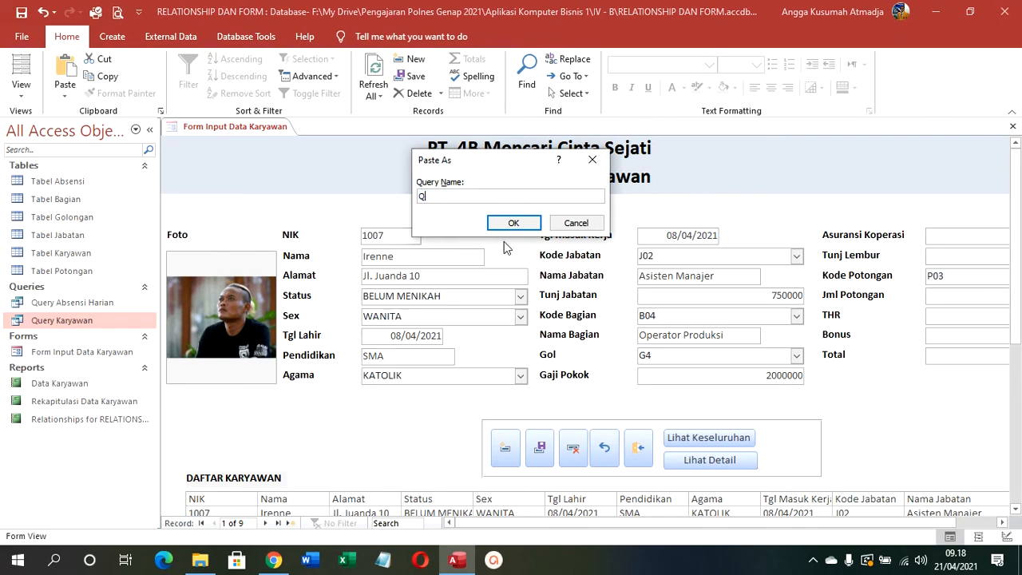
{"action": "type", "text": "uery Cetak"}
{"action": "type", "text": " Data K"}
{"action": "key", "text": "BackSpace"}
{"action": "type", "text": "ka"}
{"action": "key", "text": "BackSpace"}
{"action": "key", "text": "BackSpace"}
{"action": "key", "text": "BackSpace"}
{"action": "key", "text": "BackSpace"}
{"action": "key", "text": "BackSpace"}
{"action": "key", "text": "BackSpace"}
{"action": "key", "text": "BackSpace"}
{"action": "key", "text": "BackSpace"}
{"action": "key", "text": "BackSpace"}
{"action": "key", "text": "BackSpace"}
{"action": "key", "text": "BackSpace"}
{"action": "key", "text": "BackSpace"}
{"action": "key", "text": "BackSpace"}
{"action": "type", "text": "Perindividu"}
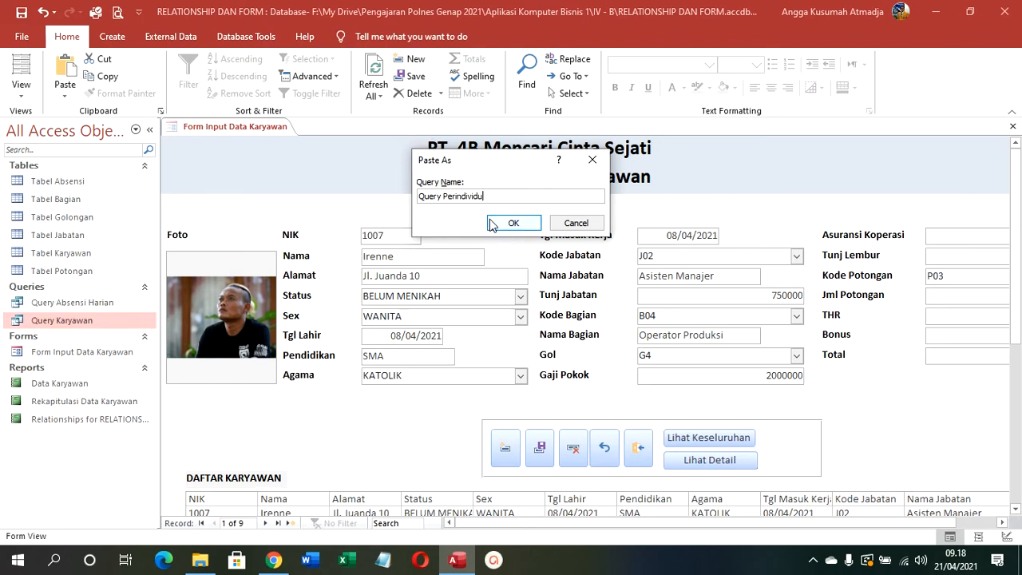
{"action": "left_click", "coordinate": [497, 225]}
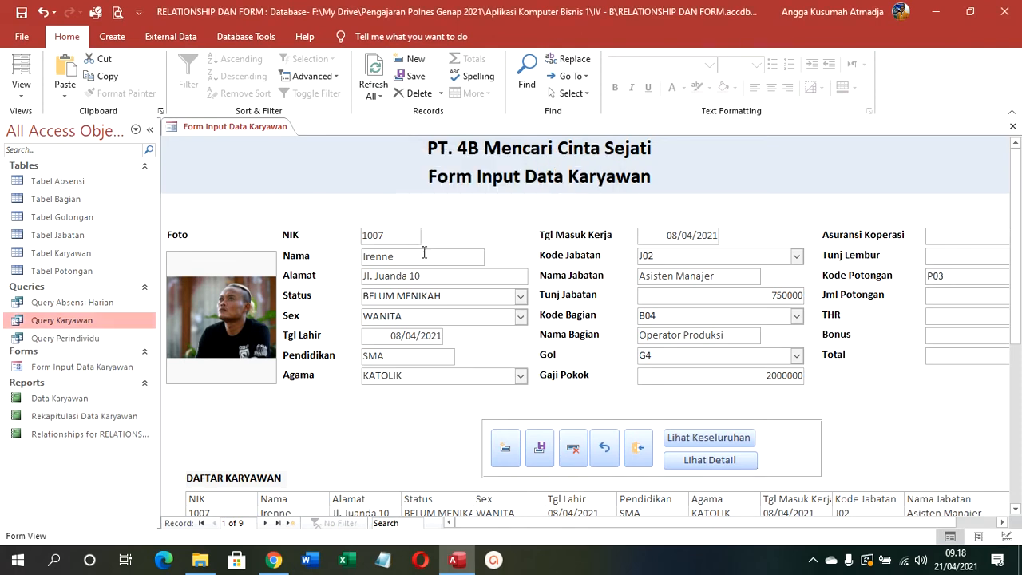
Step: Open Query Perindividu and switch it to Design View
{"action": "double_click", "coordinate": [85, 340]}
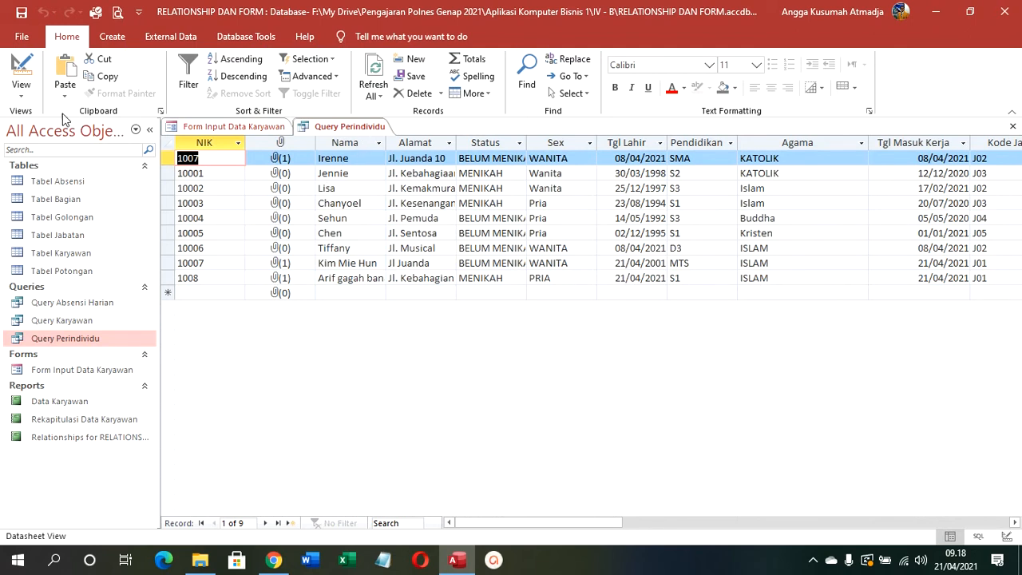
{"action": "right_click", "coordinate": [337, 128]}
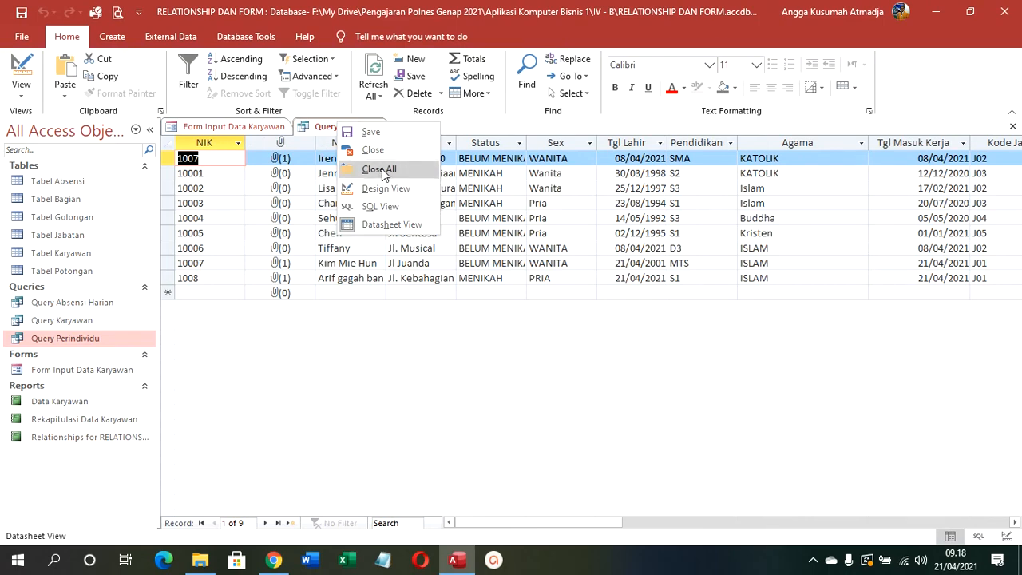
{"action": "left_click", "coordinate": [386, 189]}
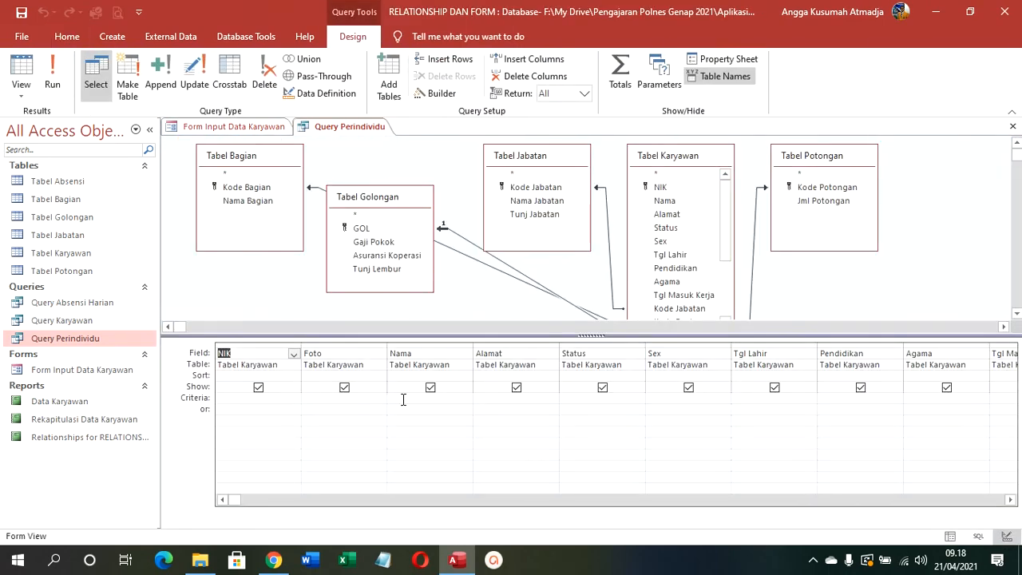
Step: Enter masukkan [Nama] as the criterion for the Nama field in Query Perindividu
{"action": "left_click", "coordinate": [404, 400]}
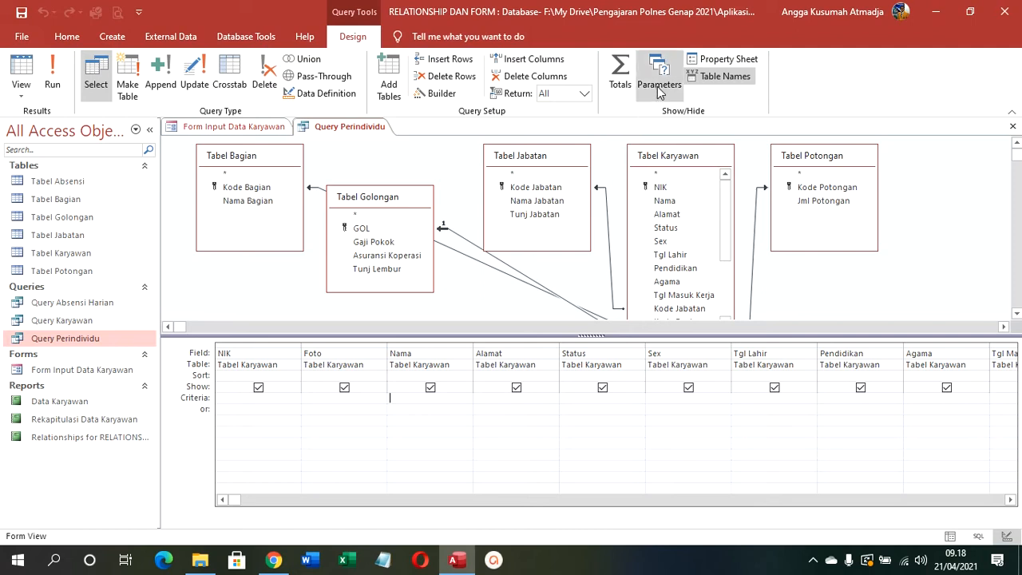
{"action": "type", "text": "masu"}
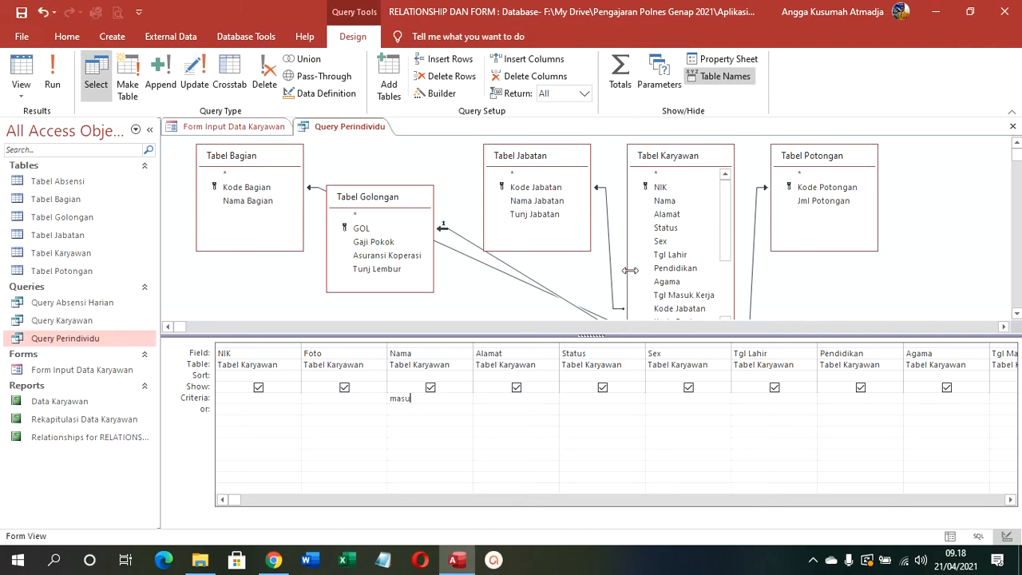
{"action": "type", "text": "kkan namanya"}
{"action": "left_click", "coordinate": [468, 415]}
Step: Define a query parameter named masukkan nama with the Short Text data type
{"action": "left_click", "coordinate": [654, 77]}
{"action": "type", "text": "masukkan nama"}
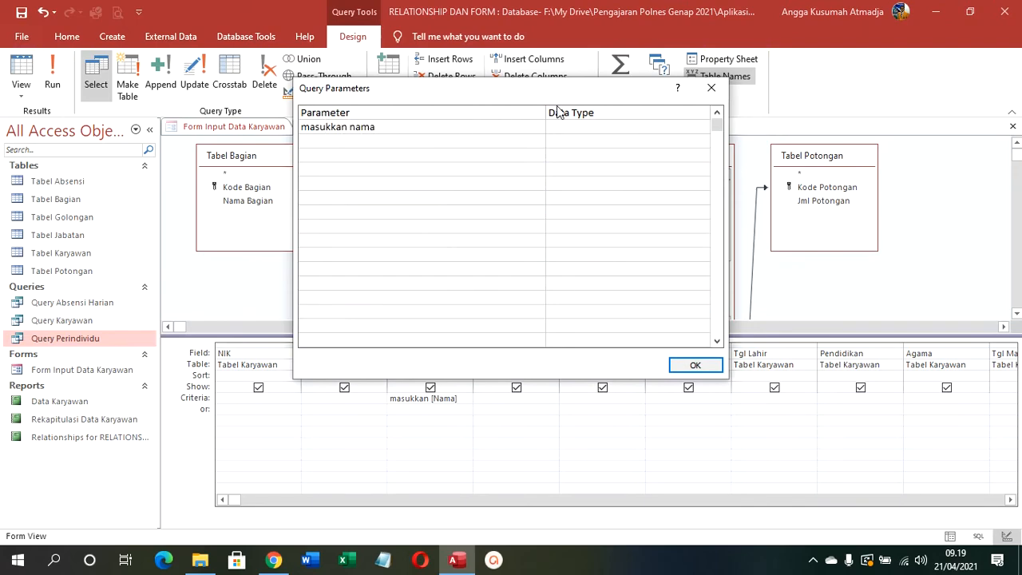
{"action": "left_click", "coordinate": [576, 127]}
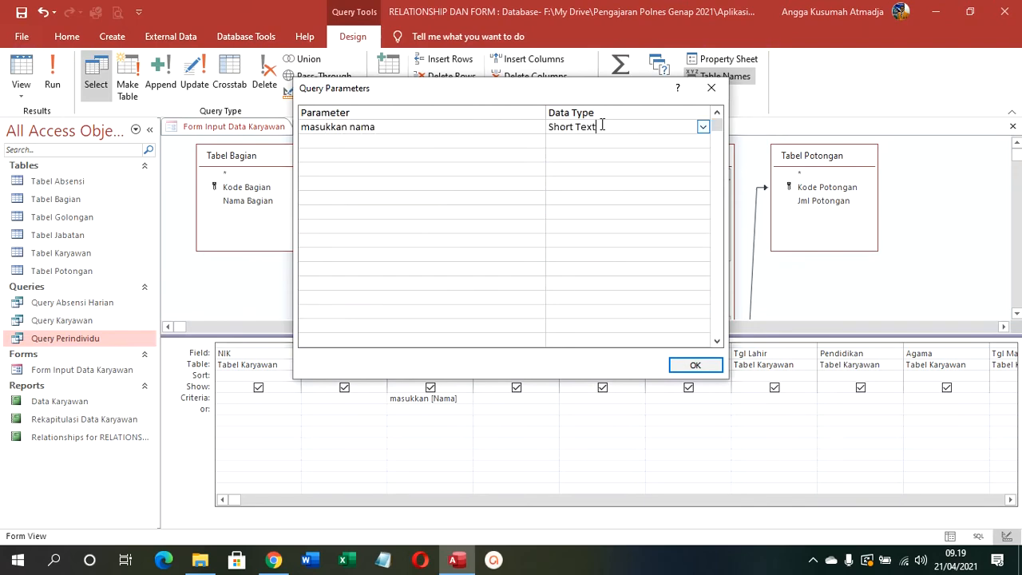
{"action": "left_click", "coordinate": [692, 365]}
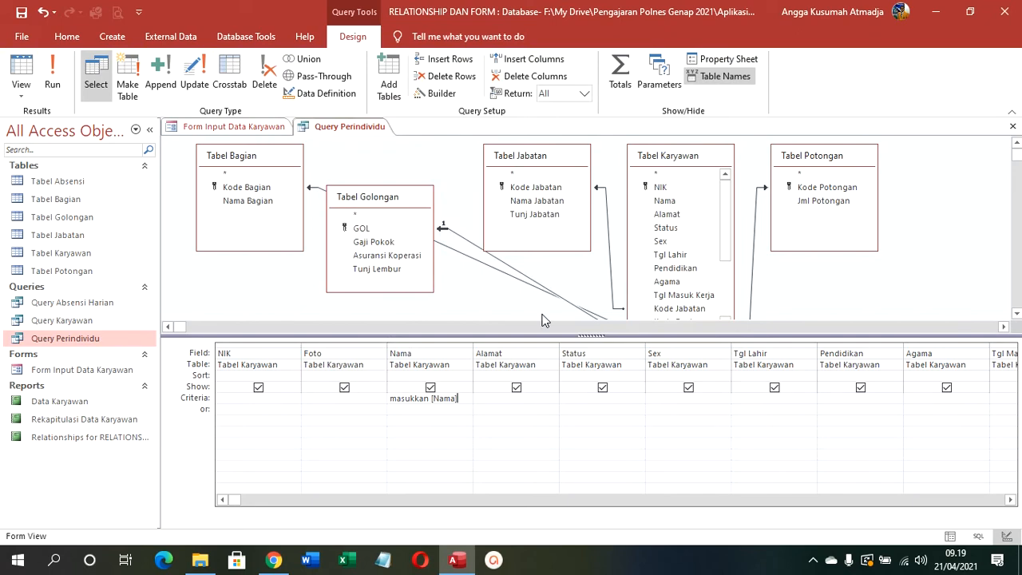
Step: Test the query with an employee's name as the parameter value, and check Form Input Data Karyawan for the name
{"action": "left_click", "coordinate": [24, 71]}
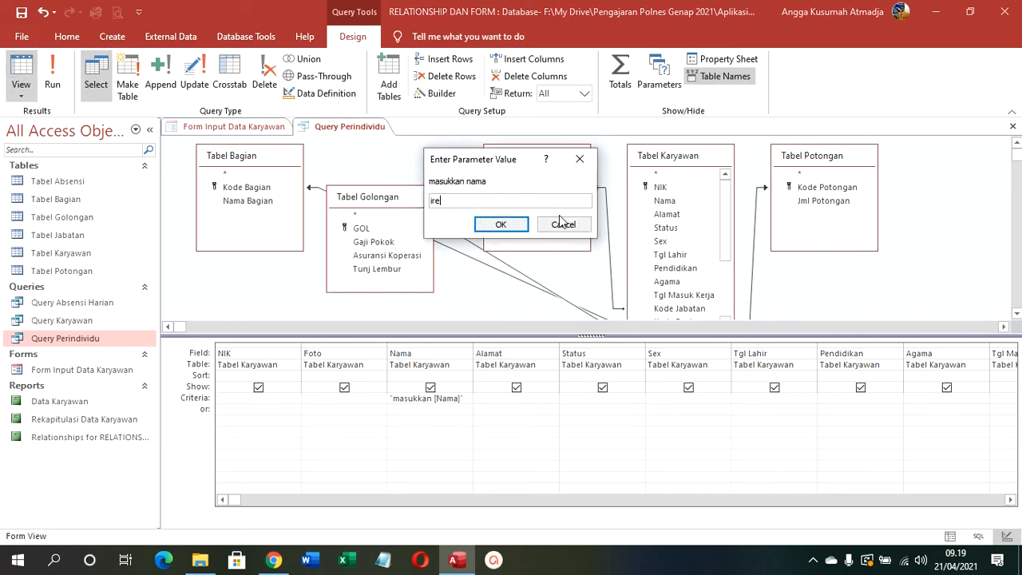
{"action": "key", "text": "Return"}
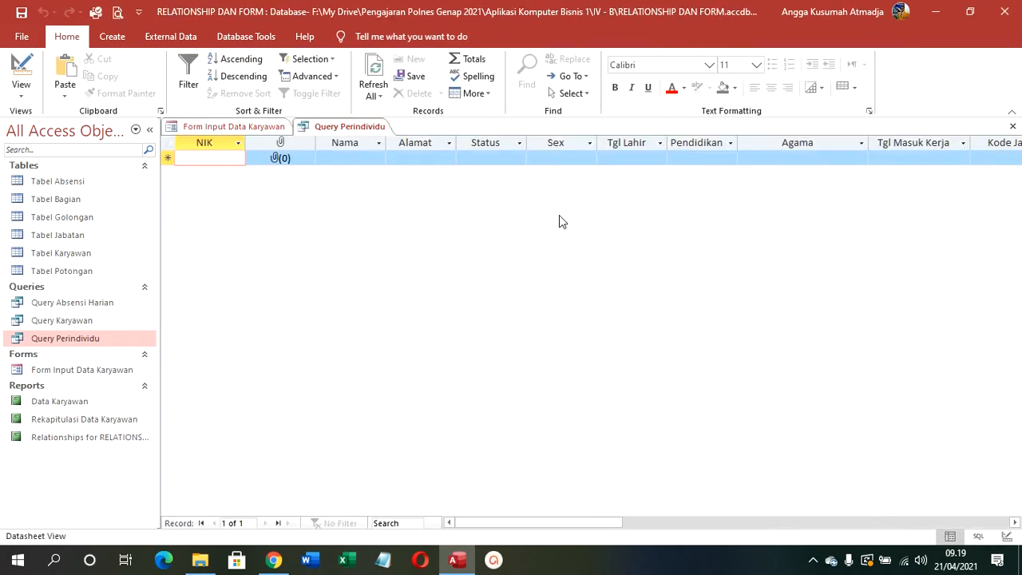
{"action": "left_click", "coordinate": [263, 128]}
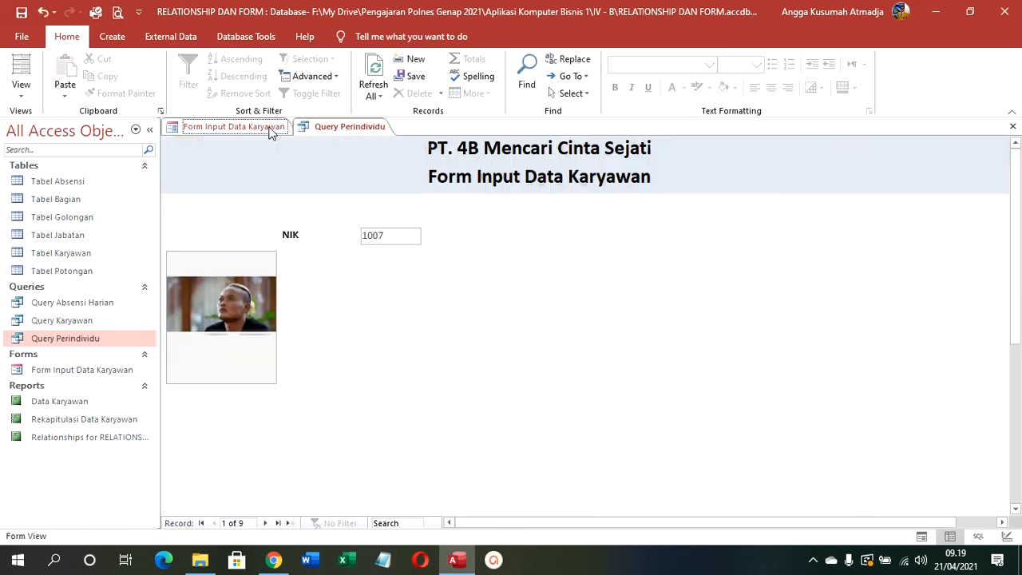
{"action": "left_click", "coordinate": [320, 126]}
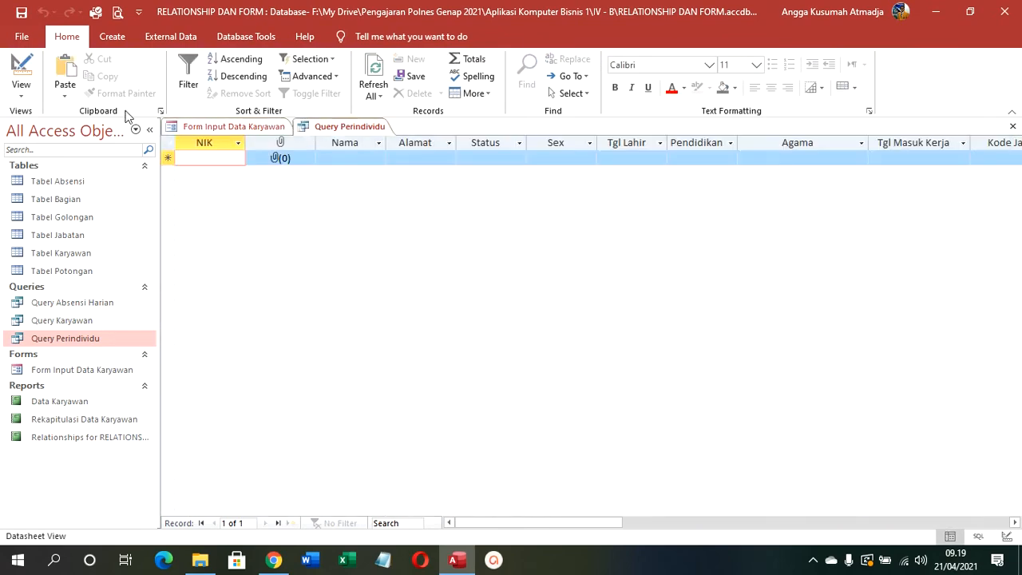
Step: Return the query to its design and run it again with the employee's first name as the parameter value
{"action": "left_click", "coordinate": [32, 94]}
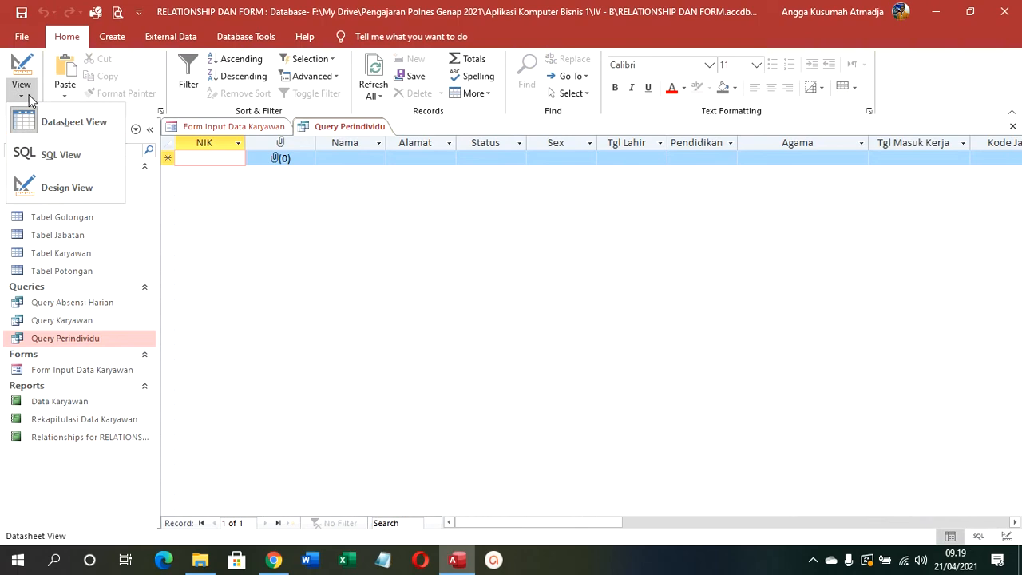
{"action": "left_click", "coordinate": [48, 184]}
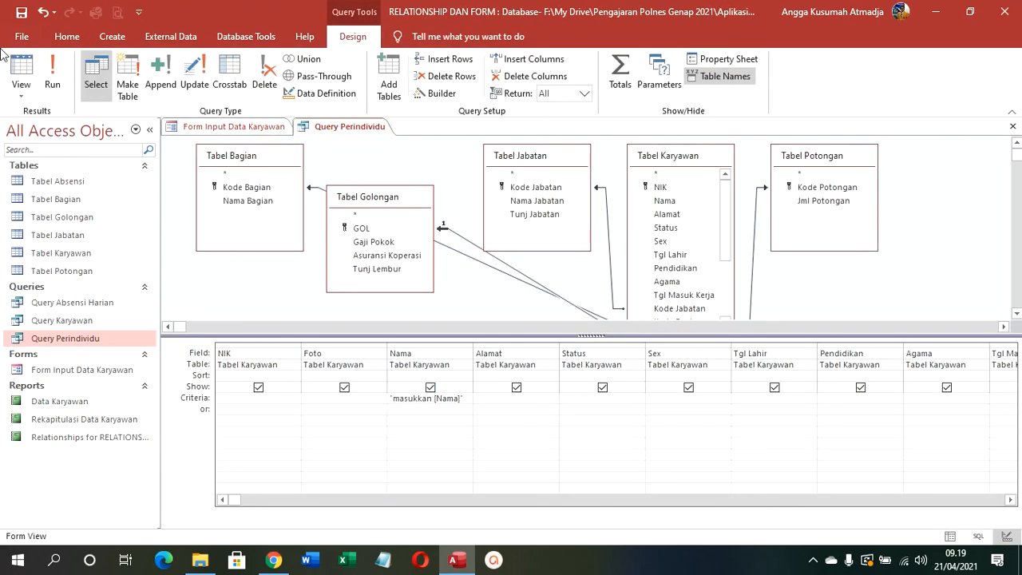
{"action": "left_click", "coordinate": [49, 72]}
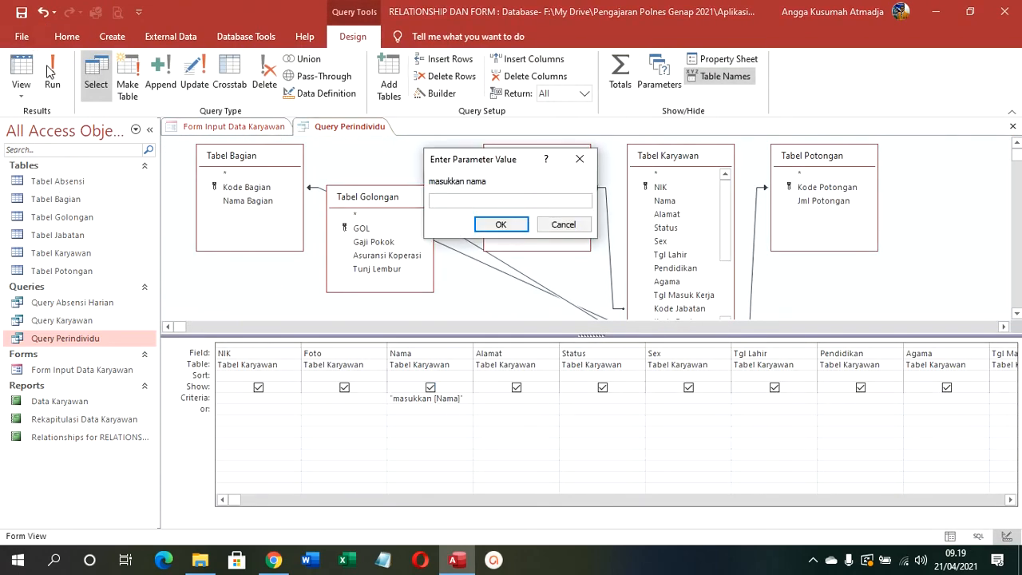
{"action": "type", "text": "irenne"}
{"action": "key", "text": "Return"}
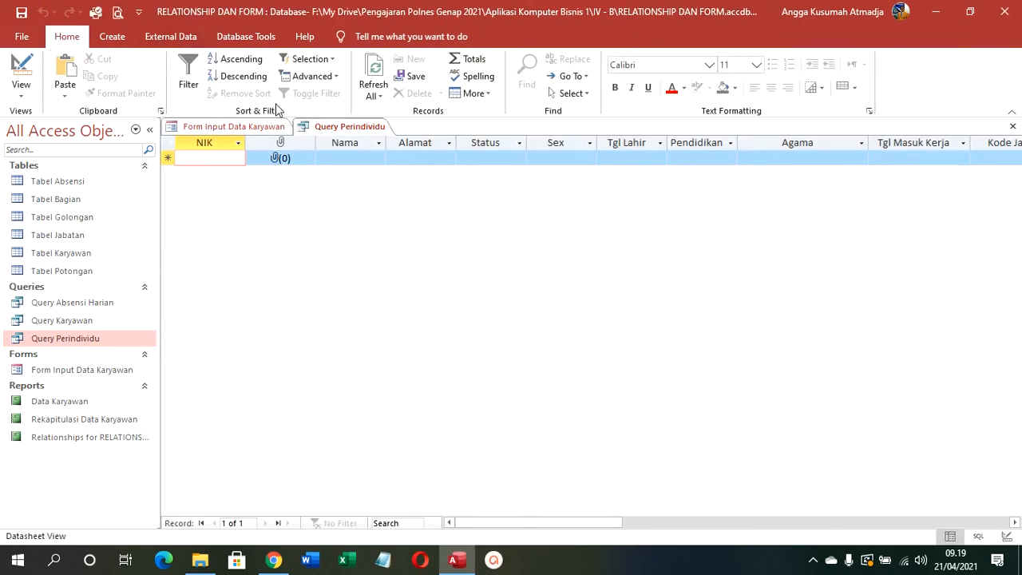
Step: Reopen the design of Query Perindividu and delete the masukkan nama parameter together with its data type
{"action": "right_click", "coordinate": [328, 132]}
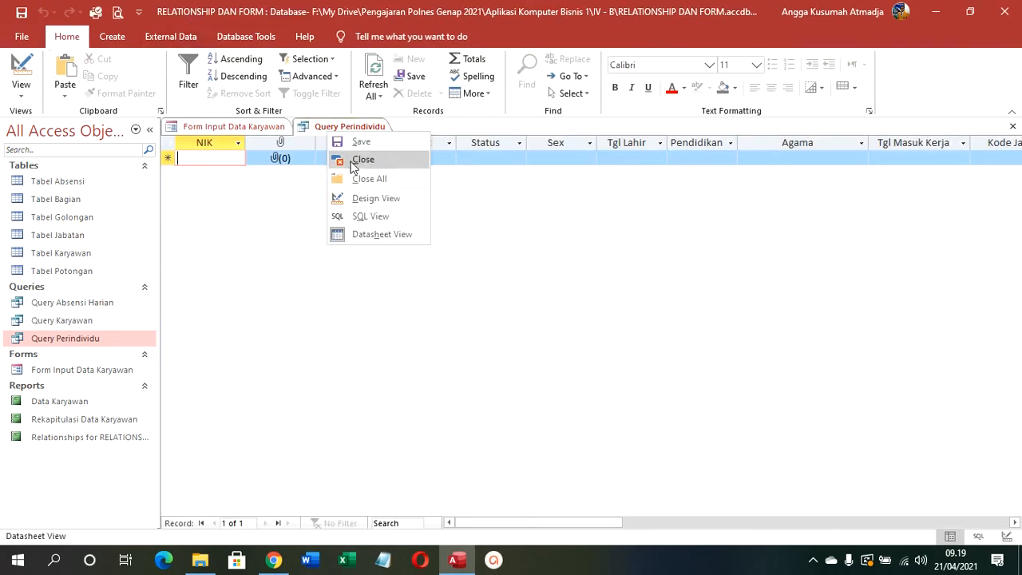
{"action": "left_click", "coordinate": [371, 199]}
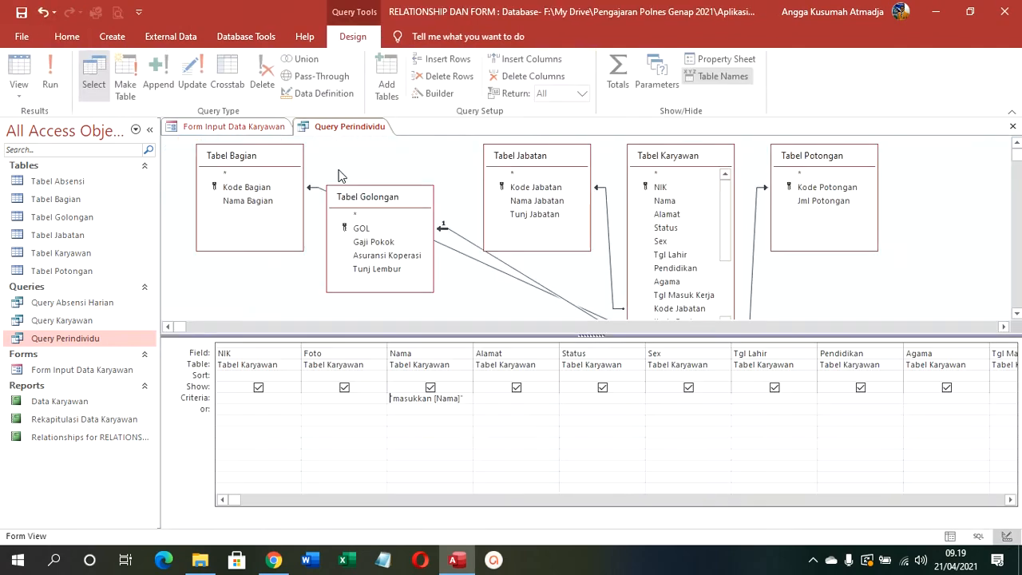
{"action": "left_click", "coordinate": [663, 85]}
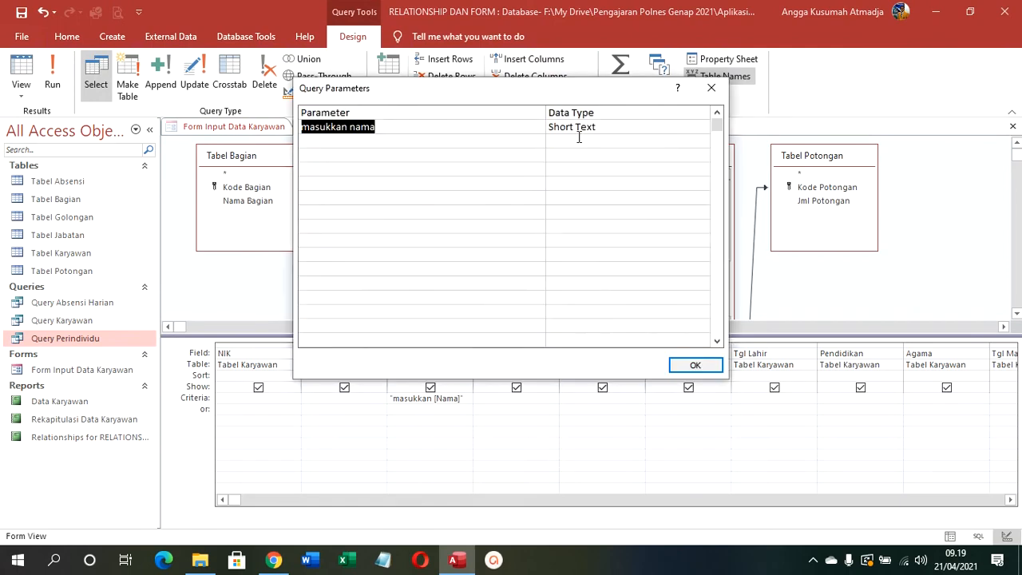
{"action": "key", "text": "Delete"}
{"action": "left_click_drag", "start_coordinate": [618, 130], "coordinate": [522, 130]}
{"action": "left_click", "coordinate": [694, 365]}
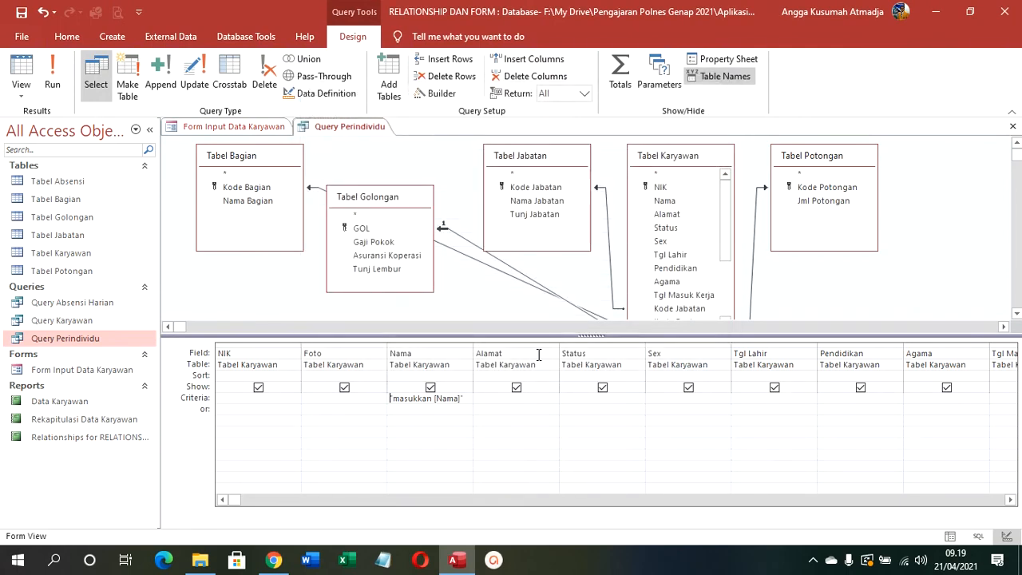
Step: Widen the Nama column in the query design grid and clear its criterion
{"action": "left_click_drag", "start_coordinate": [473, 349], "coordinate": [582, 349]}
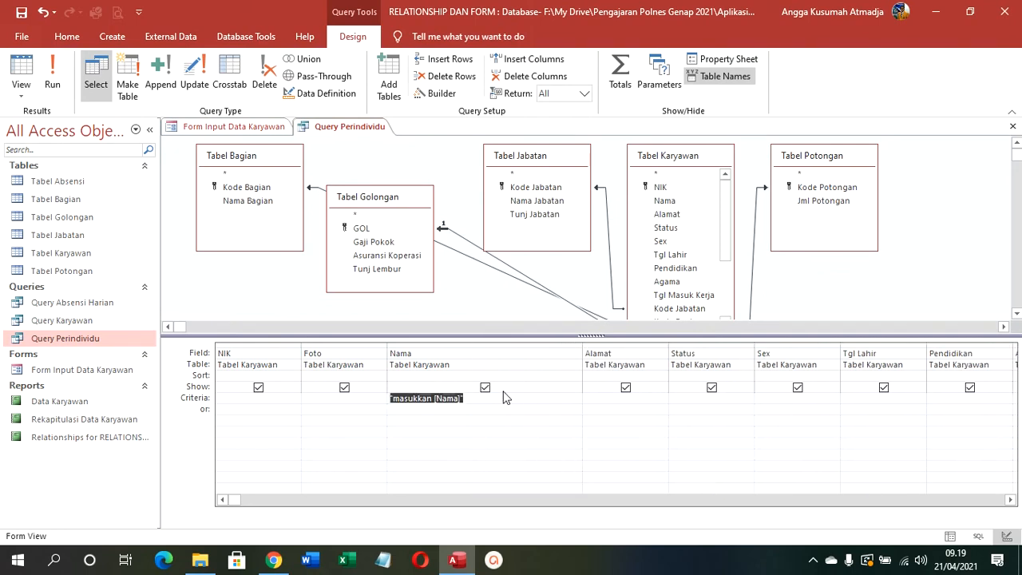
{"action": "key", "text": "Delete"}
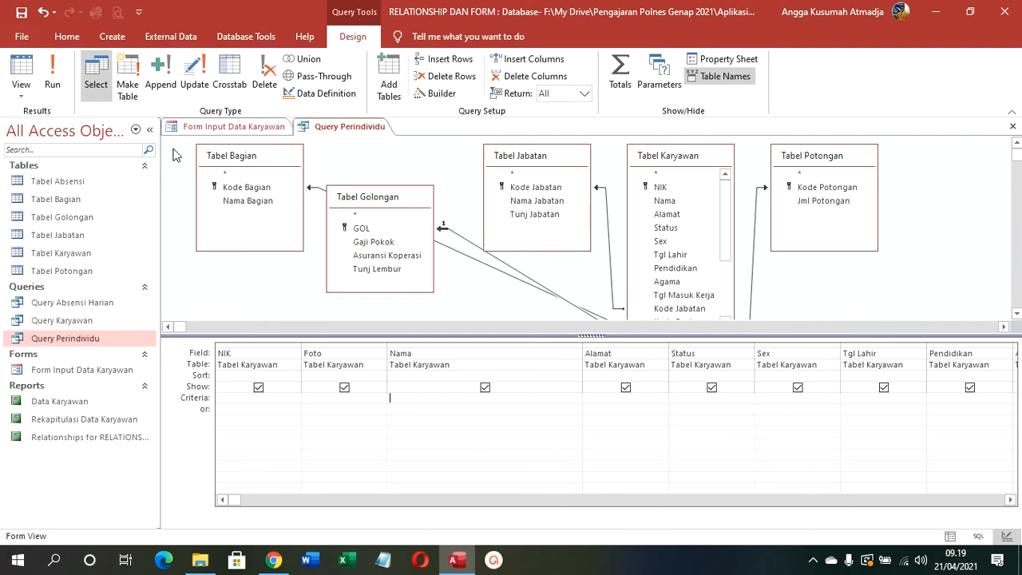
Step: Check the NIK text box in the design of Form Input Data Karyawan, and save and close the form
{"action": "left_click", "coordinate": [240, 126]}
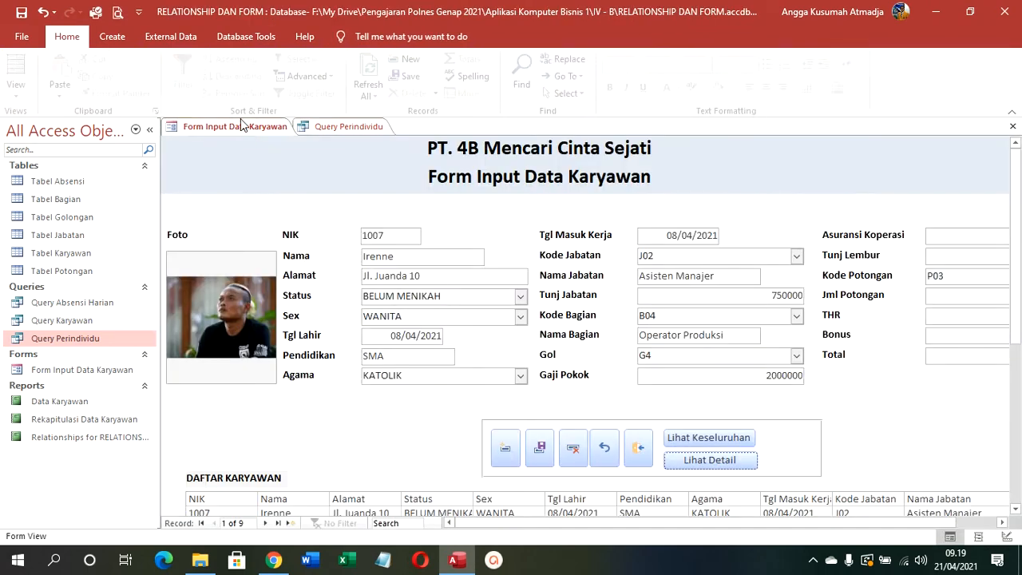
{"action": "left_click", "coordinate": [395, 234]}
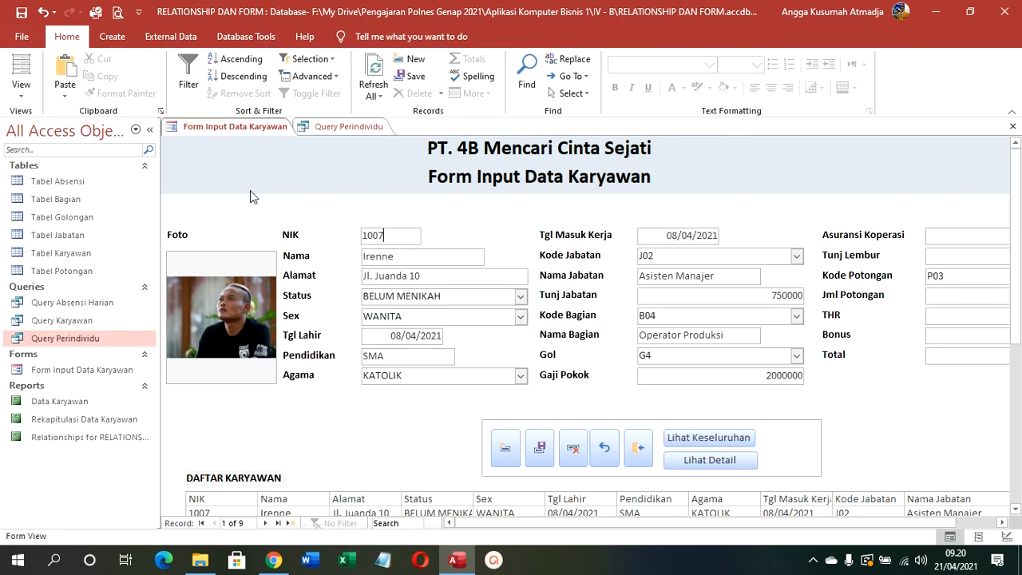
{"action": "left_click", "coordinate": [21, 86]}
{"action": "left_click", "coordinate": [49, 186]}
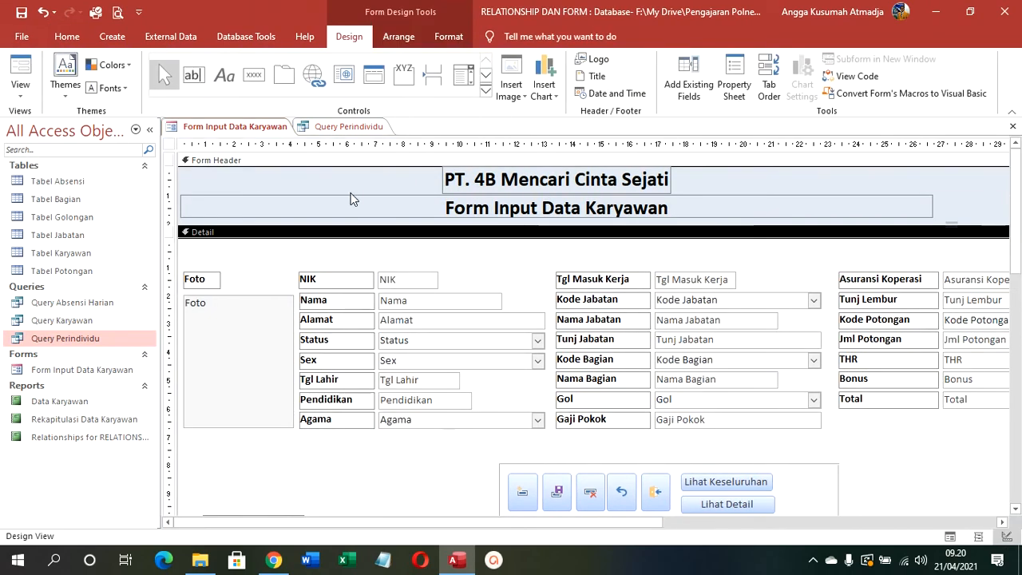
{"action": "left_click", "coordinate": [395, 281]}
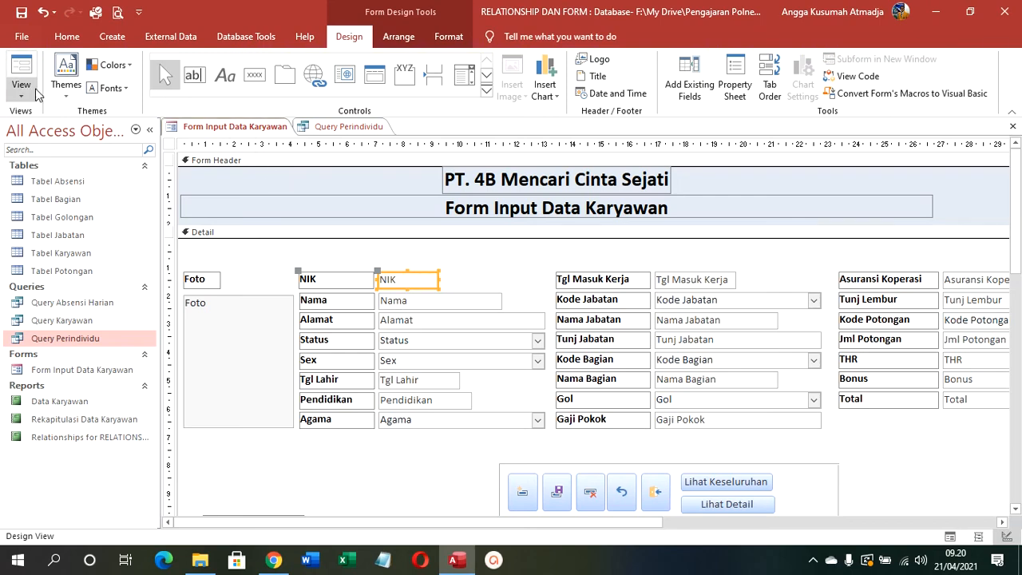
{"action": "right_click", "coordinate": [256, 128]}
{"action": "left_click", "coordinate": [279, 139]}
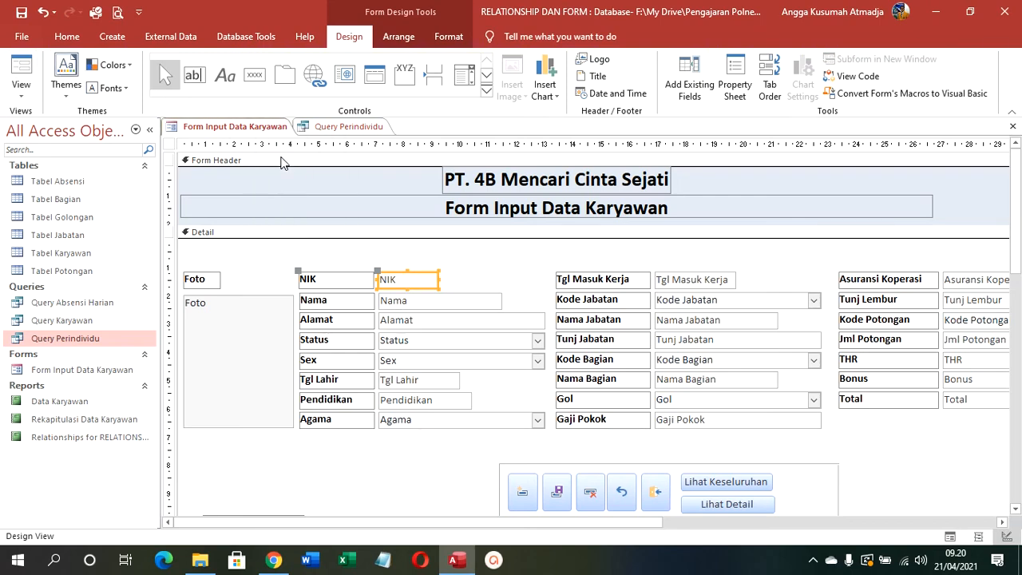
{"action": "left_click", "coordinate": [448, 319]}
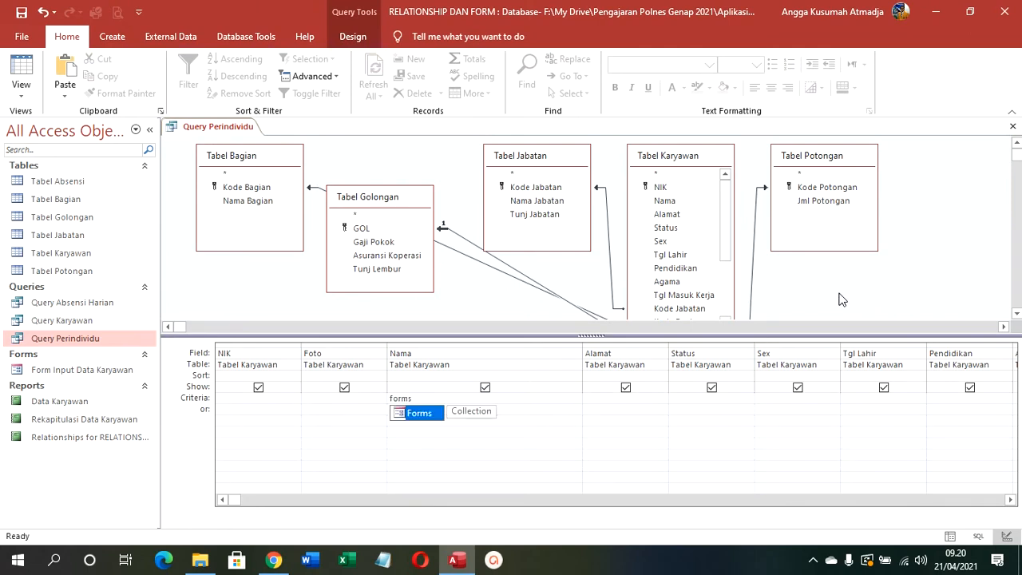
Step: Set the Nama criterion to [Forms]![Form Input Data Karyawan]![NIK] and try running the query
{"action": "key", "text": "Tab"}
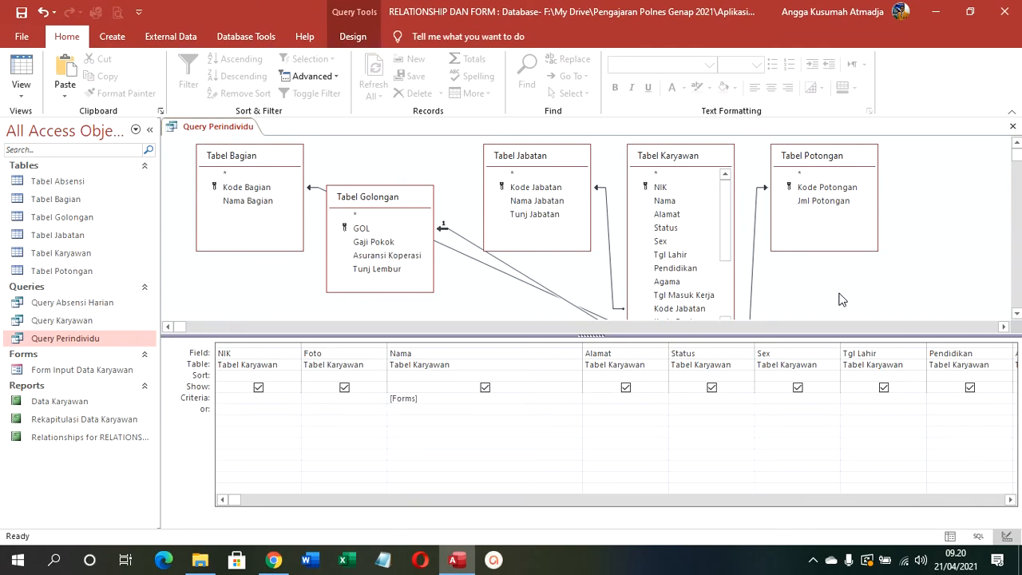
{"action": "type", "text": "!"}
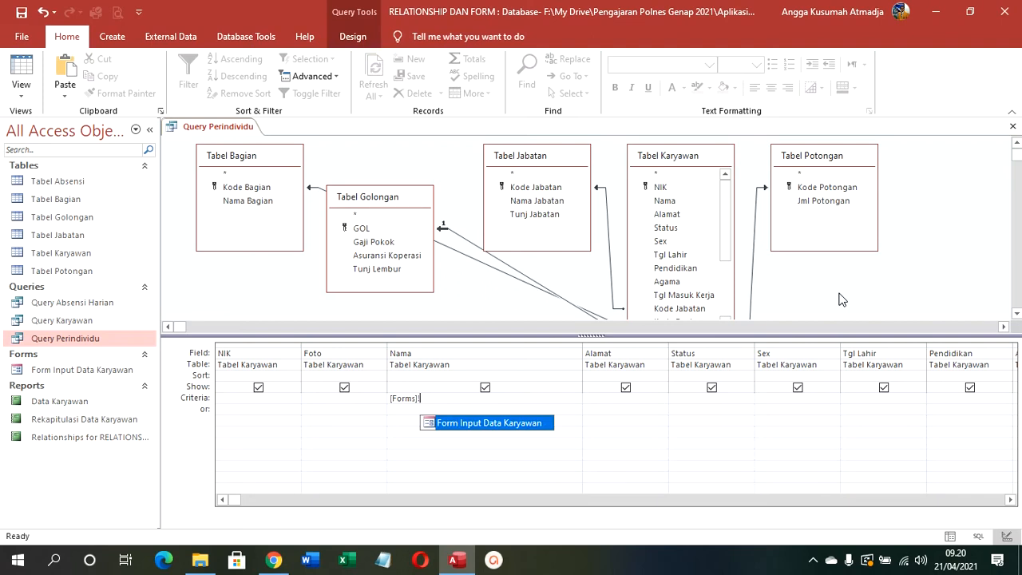
{"action": "key", "text": "Tab"}
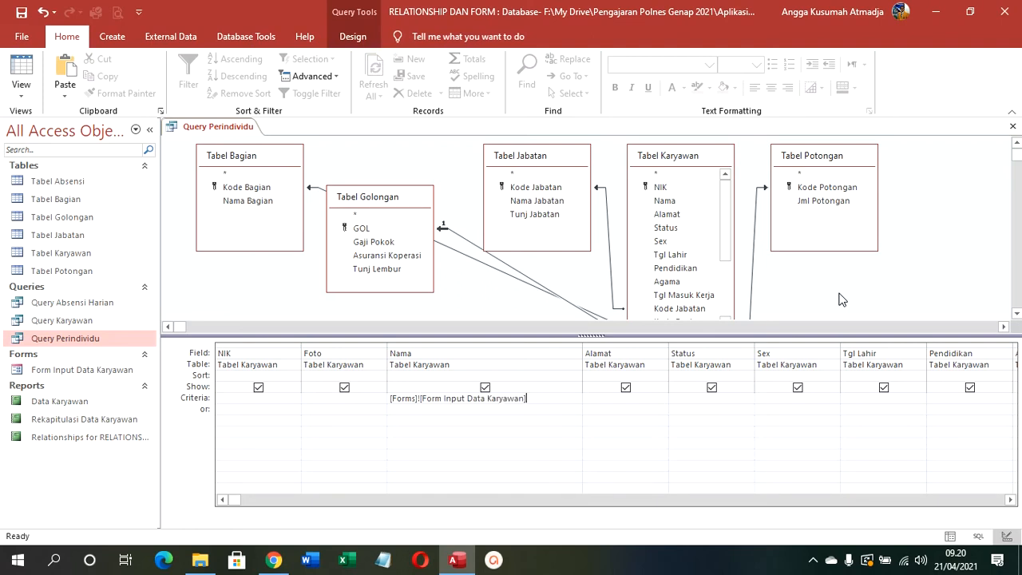
{"action": "type", "text": "!"}
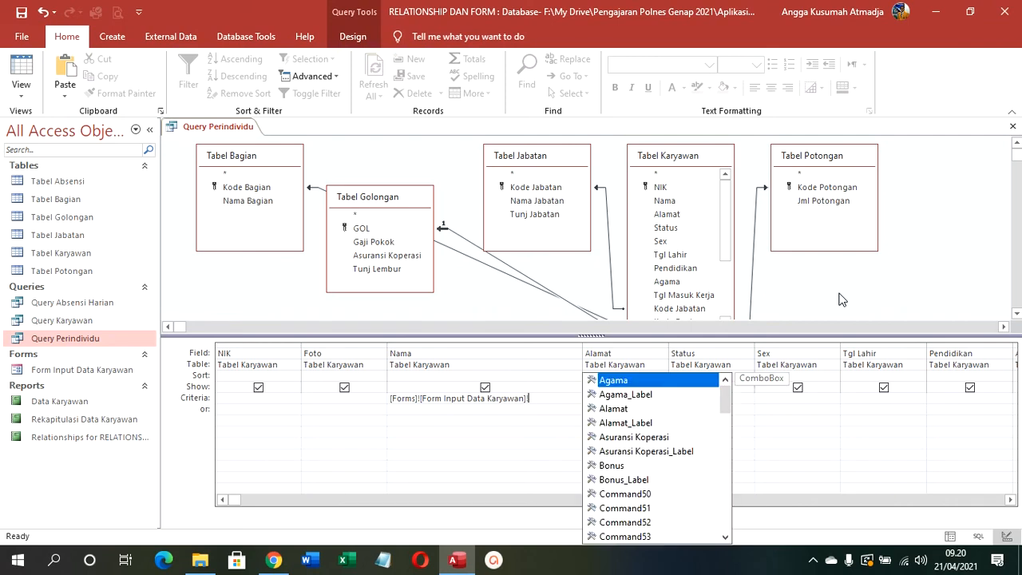
{"action": "type", "text": "ni"}
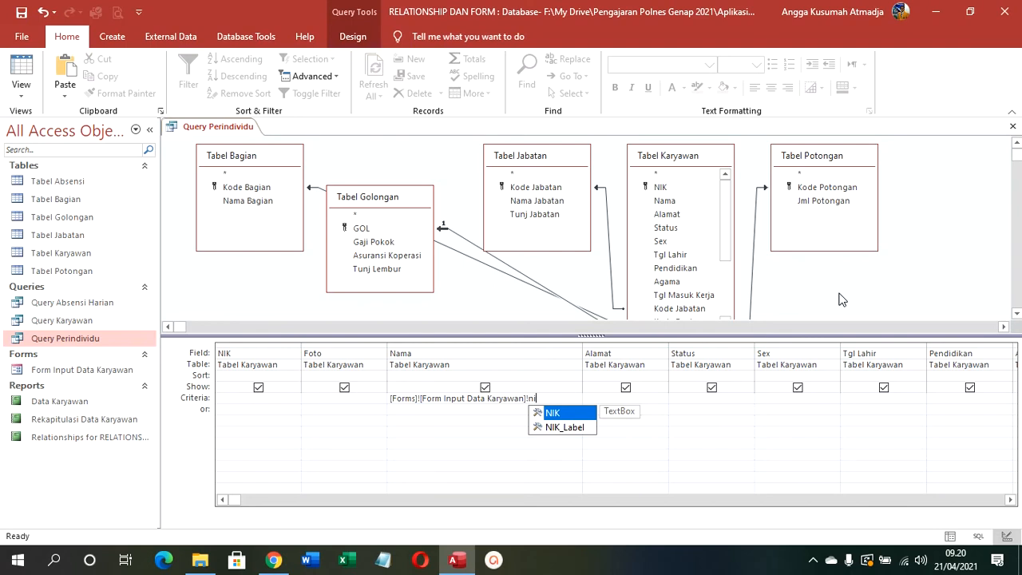
{"action": "key", "text": "Tab"}
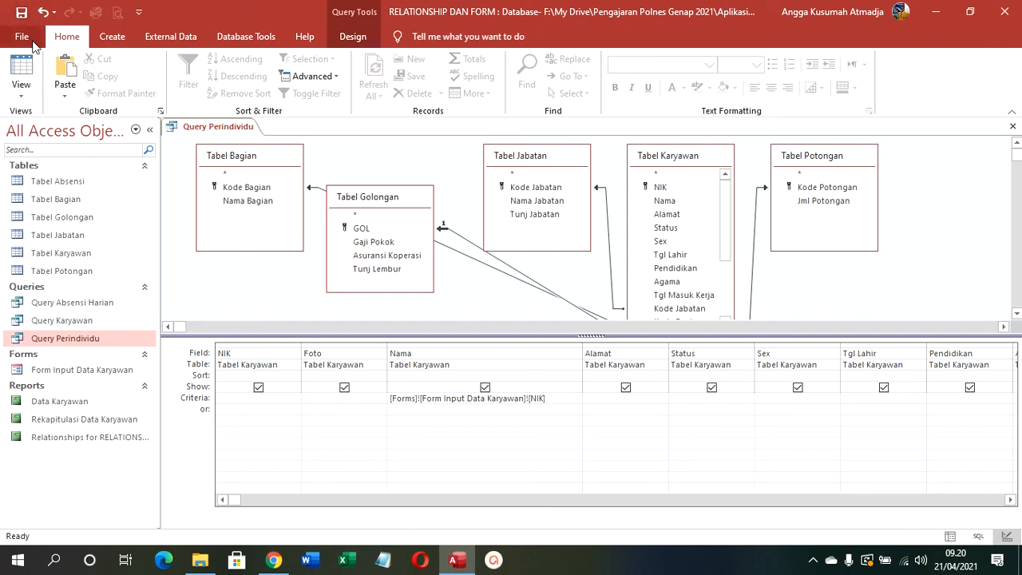
{"action": "left_click", "coordinate": [27, 64]}
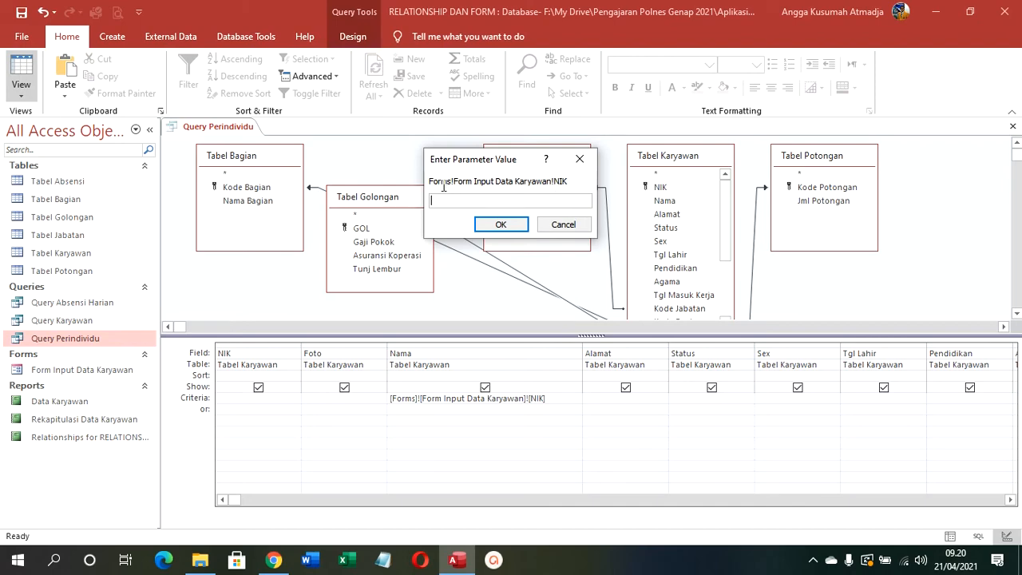
{"action": "left_click", "coordinate": [555, 229]}
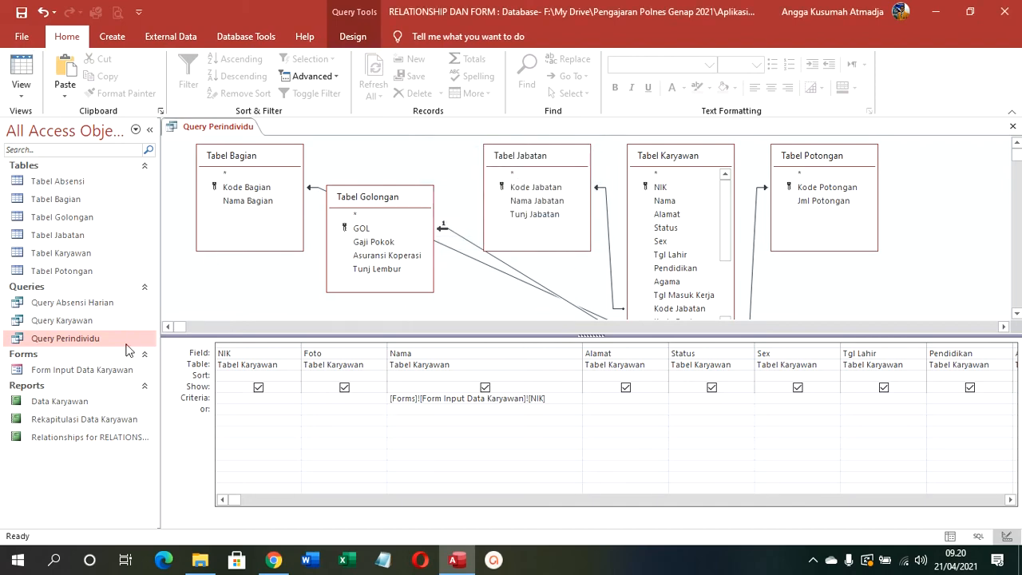
Step: Open Form Input Data Karyawan and compare the first two employee records
{"action": "double_click", "coordinate": [86, 371]}
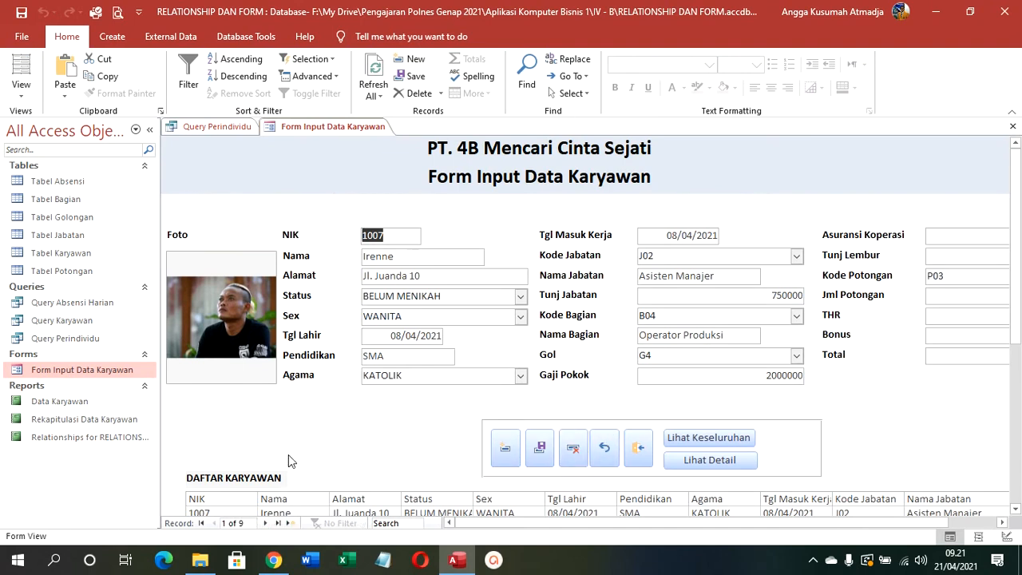
{"action": "left_click", "coordinate": [266, 523]}
{"action": "mouse_move", "coordinate": [273, 327]}
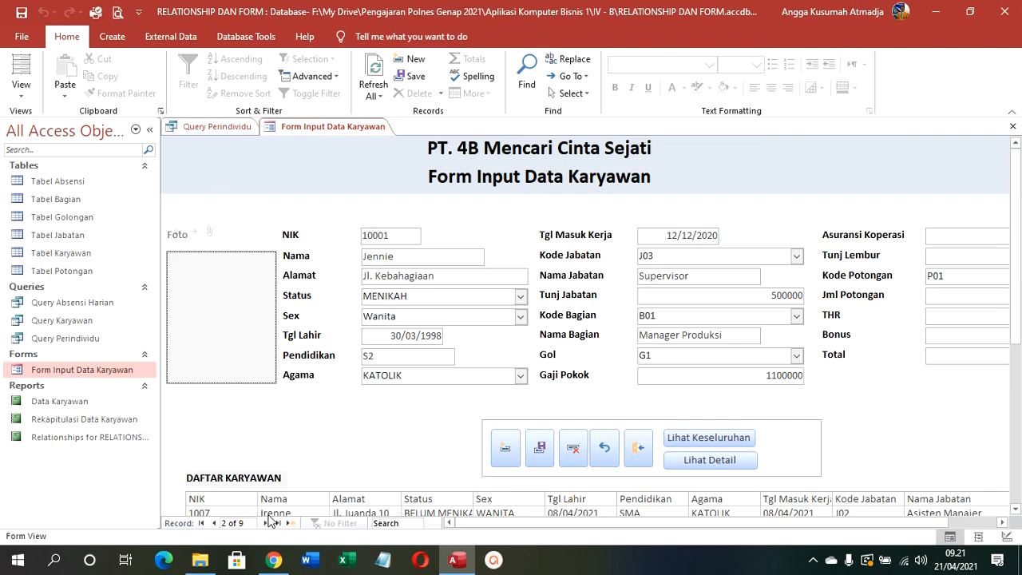
{"action": "left_click", "coordinate": [214, 523]}
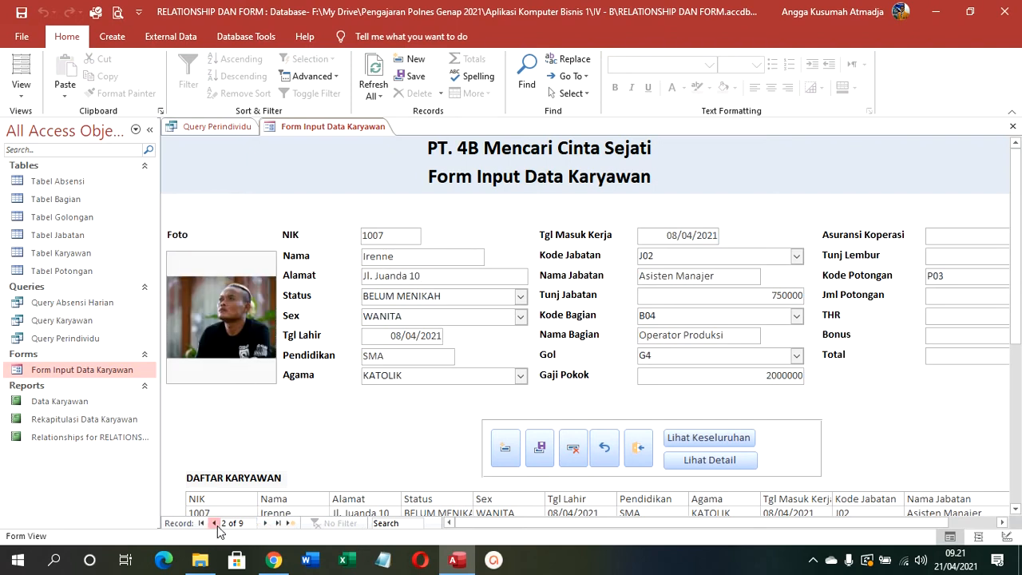
{"action": "left_click", "coordinate": [266, 523]}
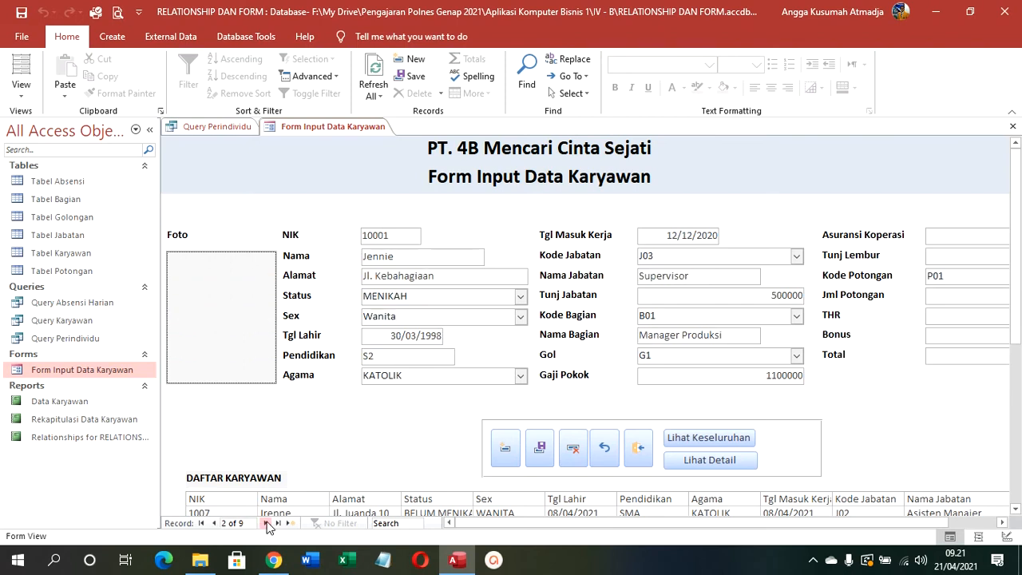
{"action": "left_click", "coordinate": [214, 523]}
Step: Replace the first employee's NIK on the form with a new four-digit number and save the record
{"action": "left_click", "coordinate": [379, 234]}
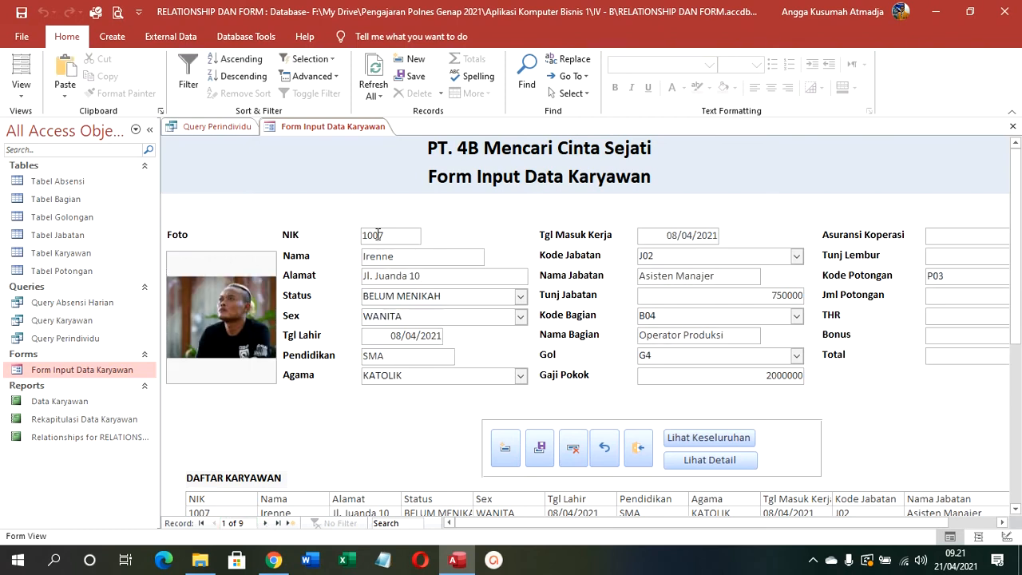
{"action": "type", "text": "0"}
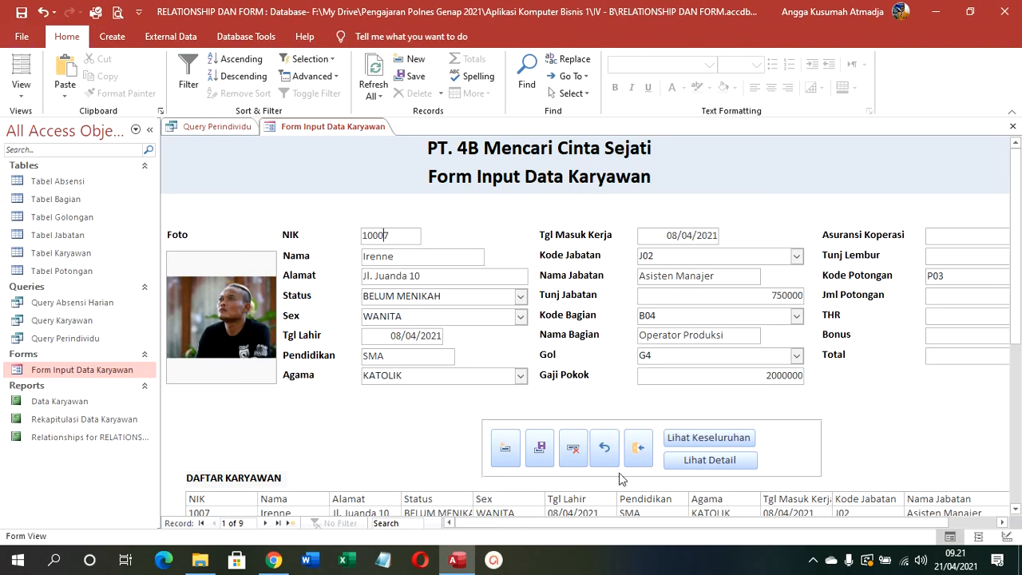
{"action": "left_click", "coordinate": [540, 448]}
{"action": "left_click", "coordinate": [516, 245]}
{"action": "mouse_move", "coordinate": [387, 236]}
{"action": "left_mouse_down"}
{"action": "mouse_move", "coordinate": [370, 235]}
{"action": "mouse_move", "coordinate": [381, 234]}
{"action": "left_mouse_up"}
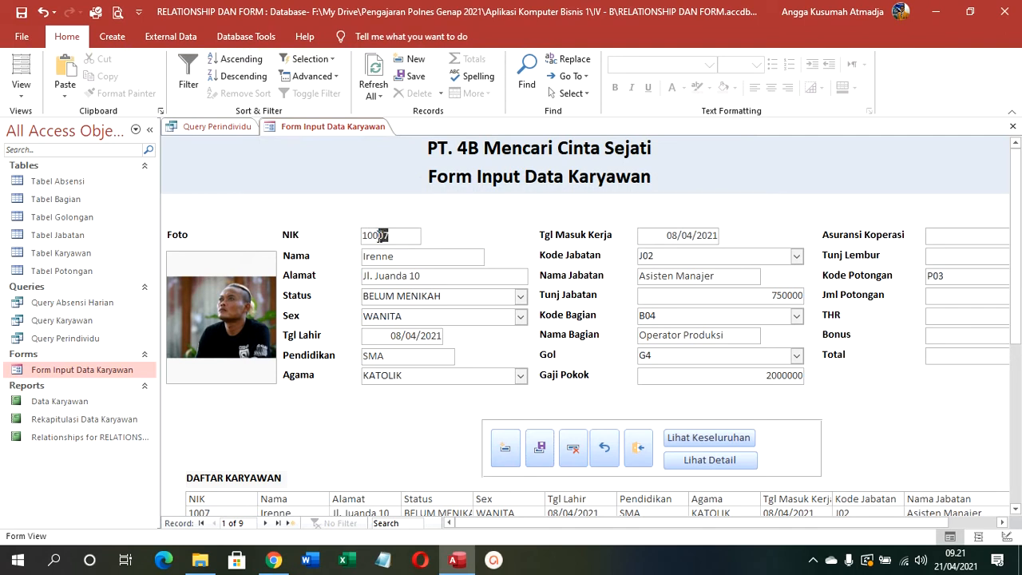
{"action": "type", "text": "1"}
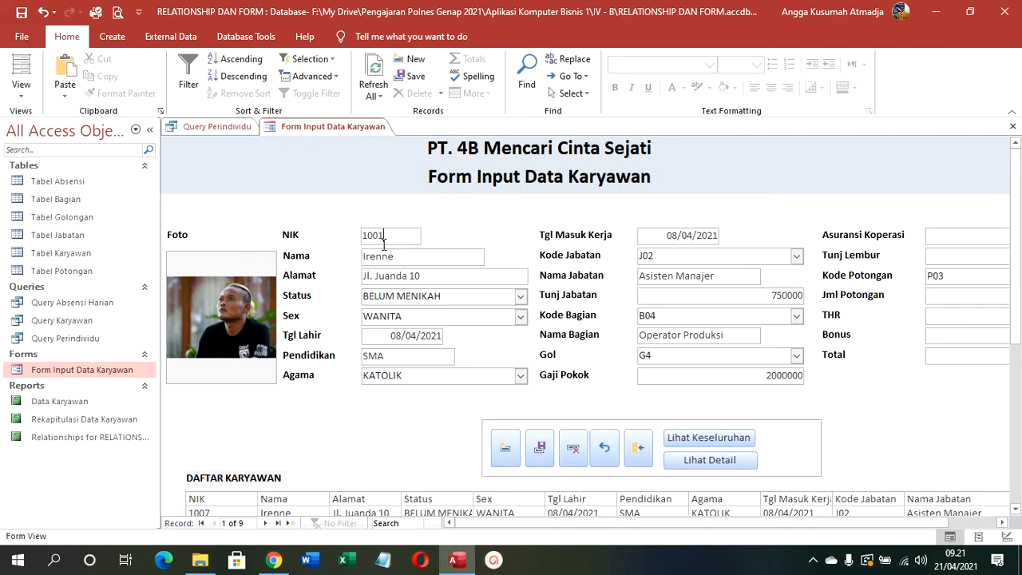
{"action": "left_click", "coordinate": [531, 453]}
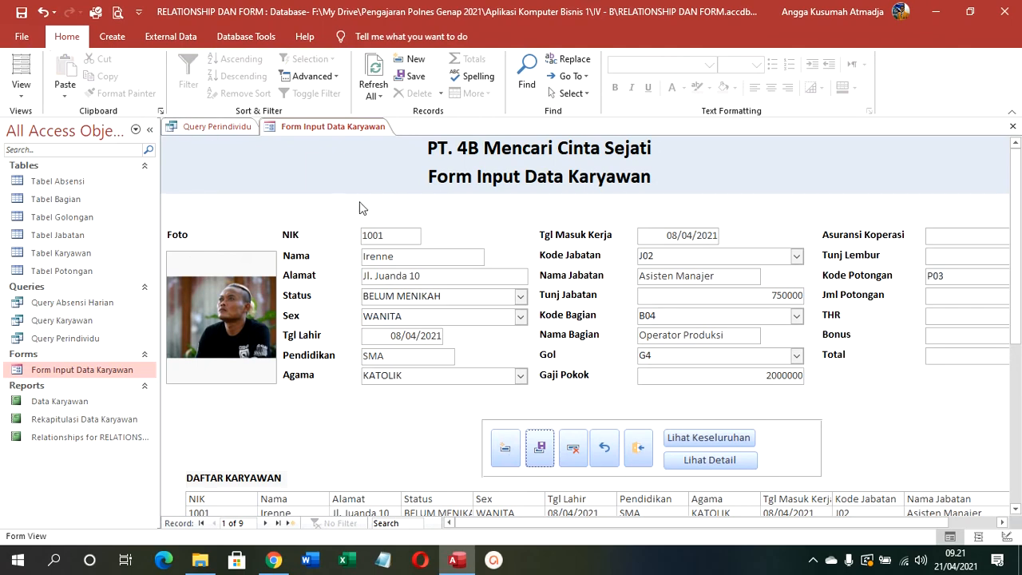
Step: Run Query Perindividu while the form is open, check its datasheet, and close the query
{"action": "left_click", "coordinate": [233, 129]}
{"action": "left_click", "coordinate": [25, 71]}
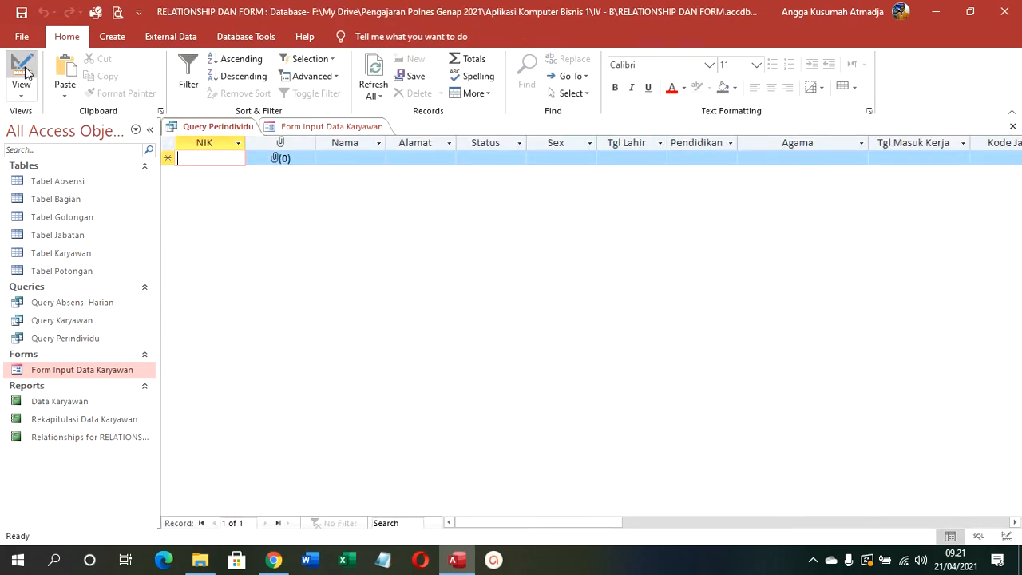
{"action": "right_click", "coordinate": [224, 126]}
{"action": "left_click", "coordinate": [254, 149]}
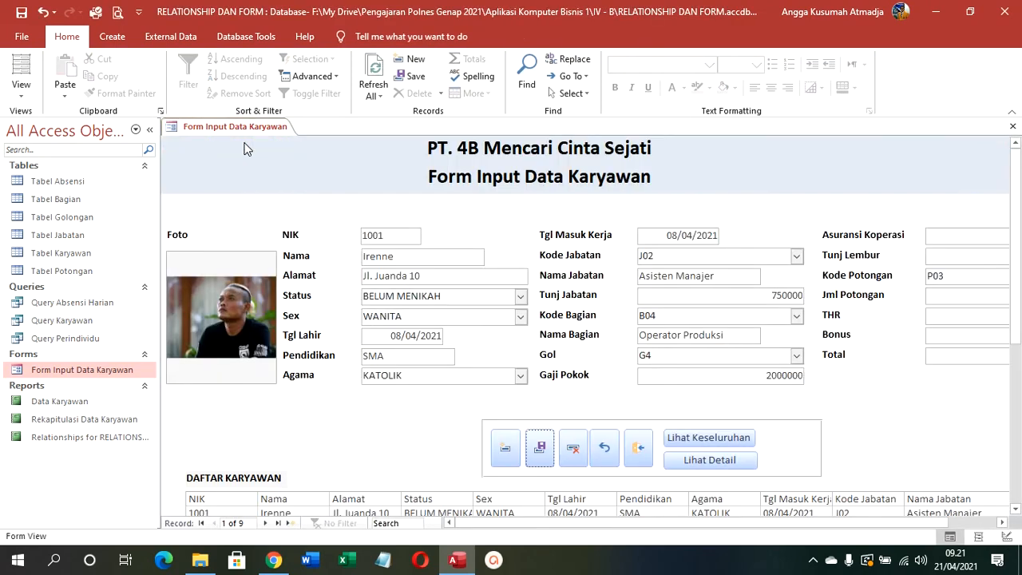
Step: Reopen Query Perindividu, save the form record again, recheck the query's datasheet, and close all open objects
{"action": "double_click", "coordinate": [82, 337]}
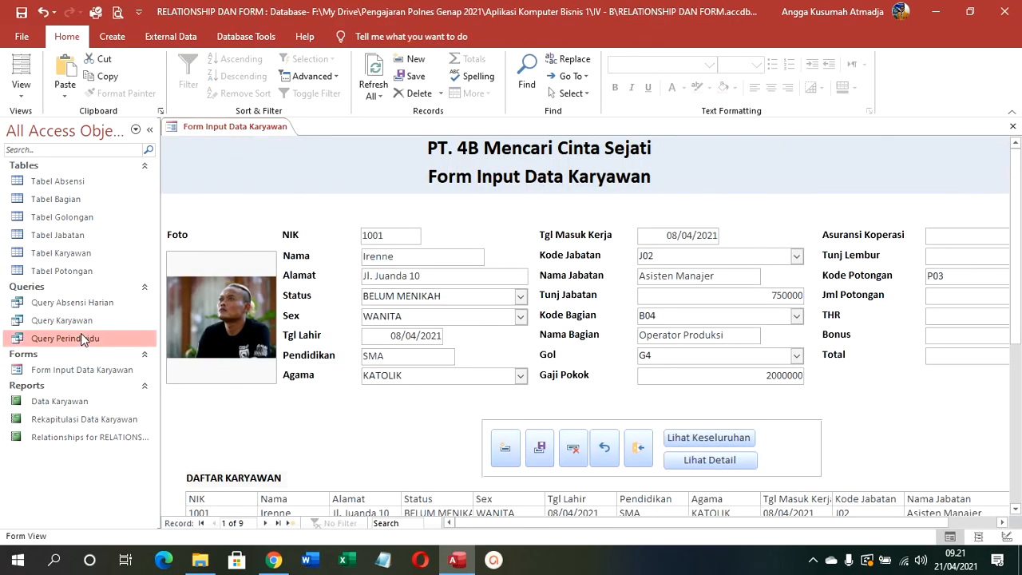
{"action": "left_click", "coordinate": [214, 129]}
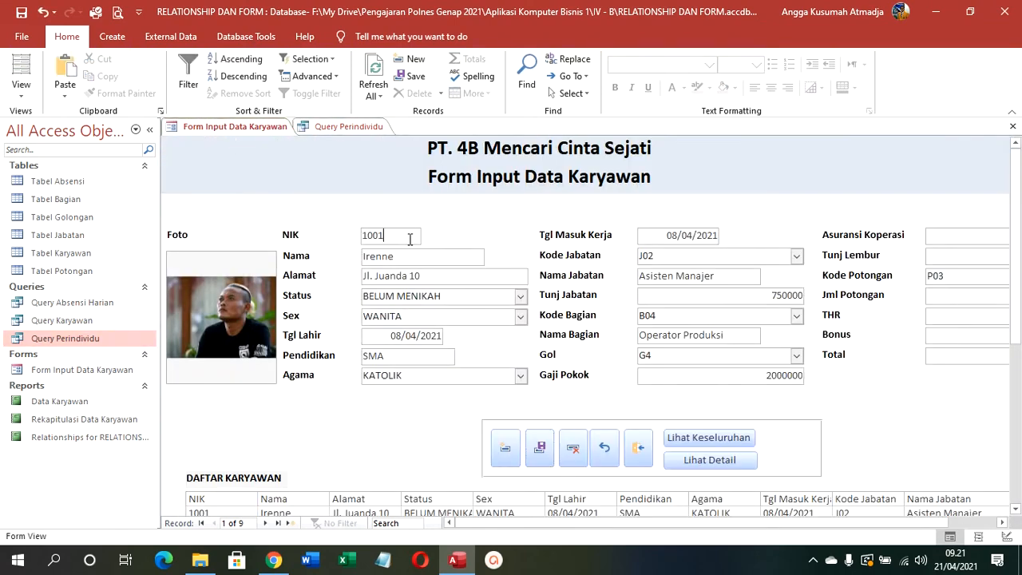
{"action": "left_click", "coordinate": [550, 449]}
{"action": "left_click", "coordinate": [335, 125]}
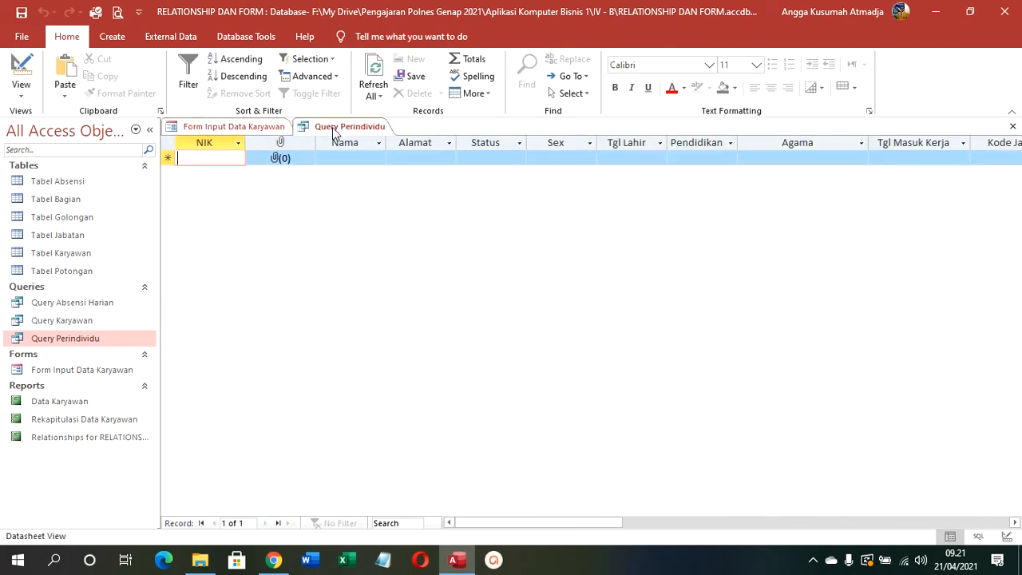
{"action": "left_click", "coordinate": [207, 130]}
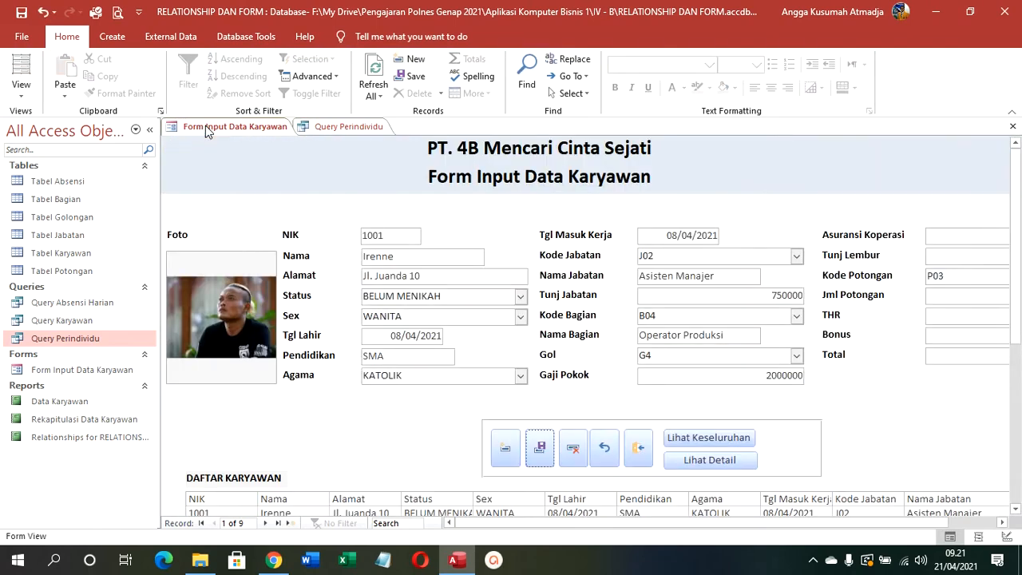
{"action": "right_click", "coordinate": [257, 124]}
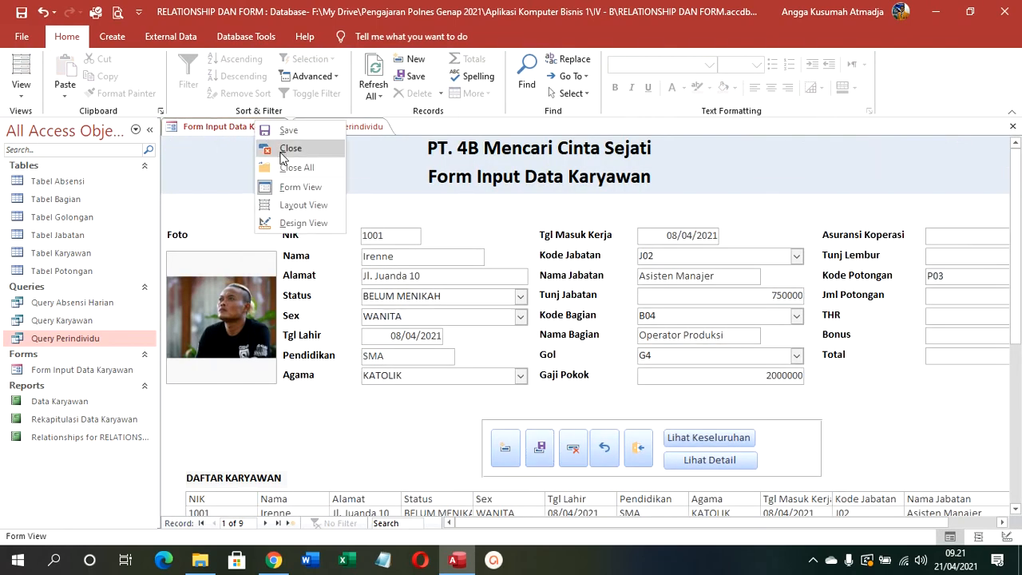
{"action": "left_click", "coordinate": [286, 167]}
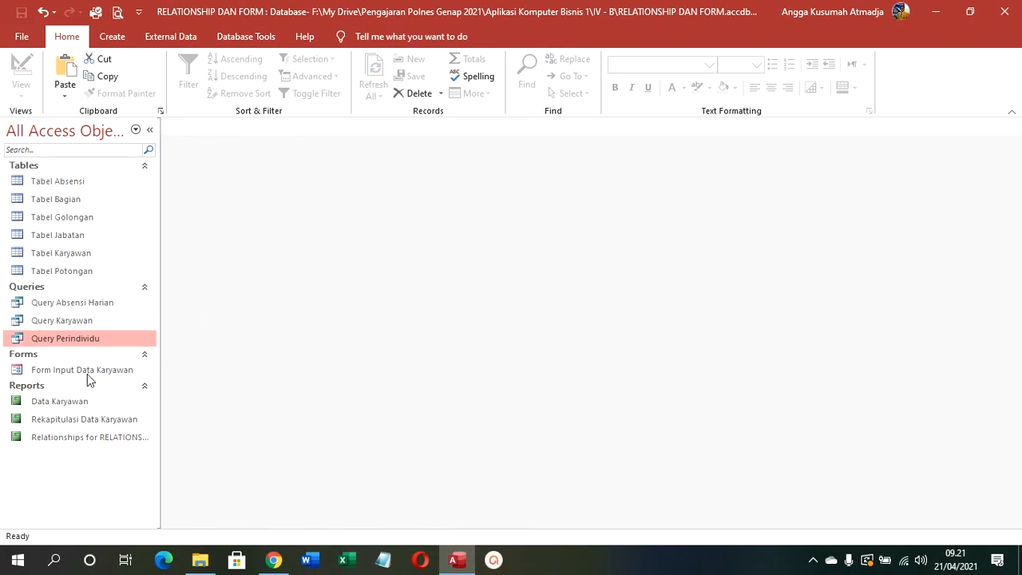
Step: Reopen Form Input Data Karyawan, run Query Perindividu, and examine the query's SQL statement
{"action": "double_click", "coordinate": [94, 371]}
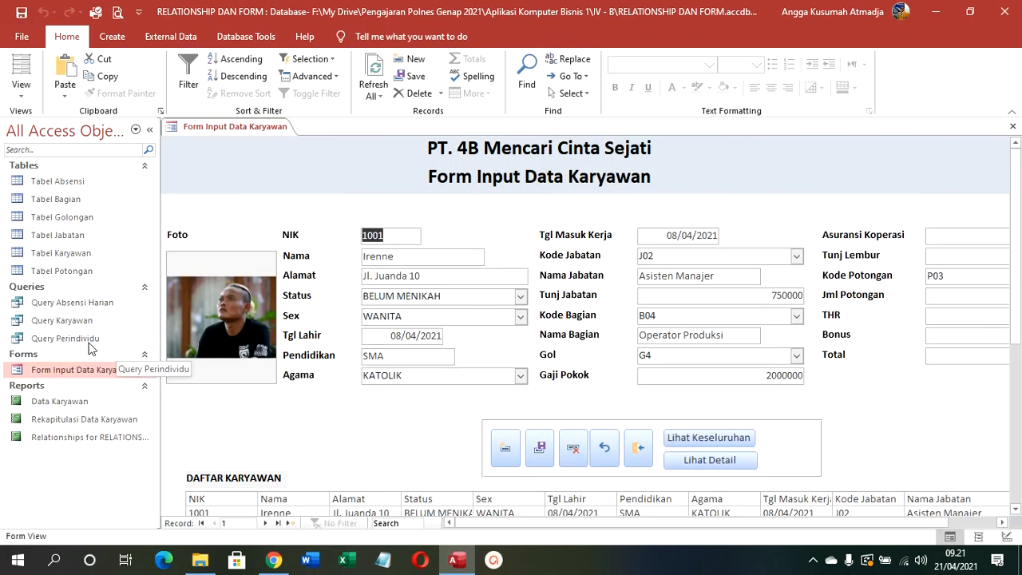
{"action": "double_click", "coordinate": [89, 342]}
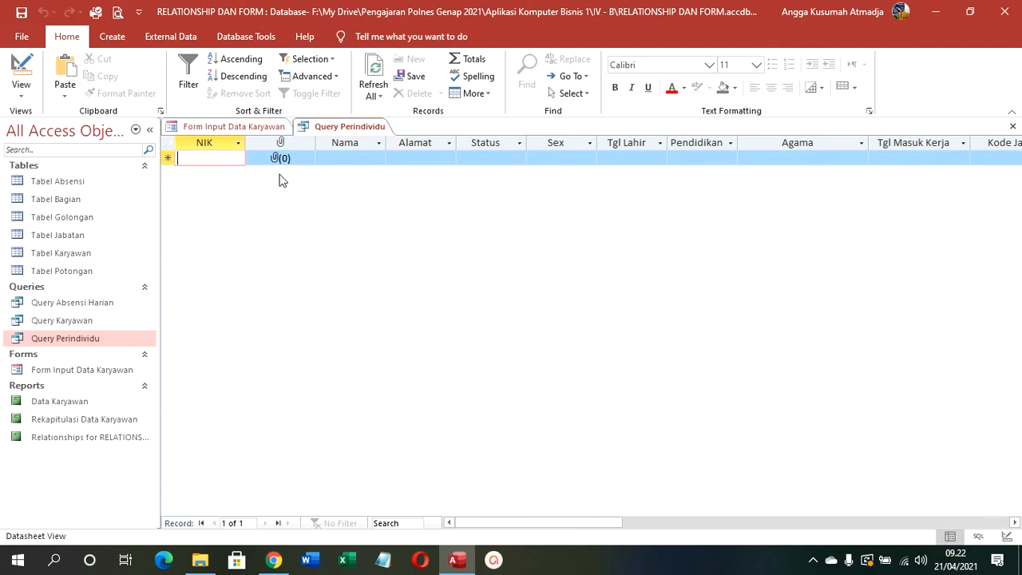
{"action": "right_click", "coordinate": [336, 134]}
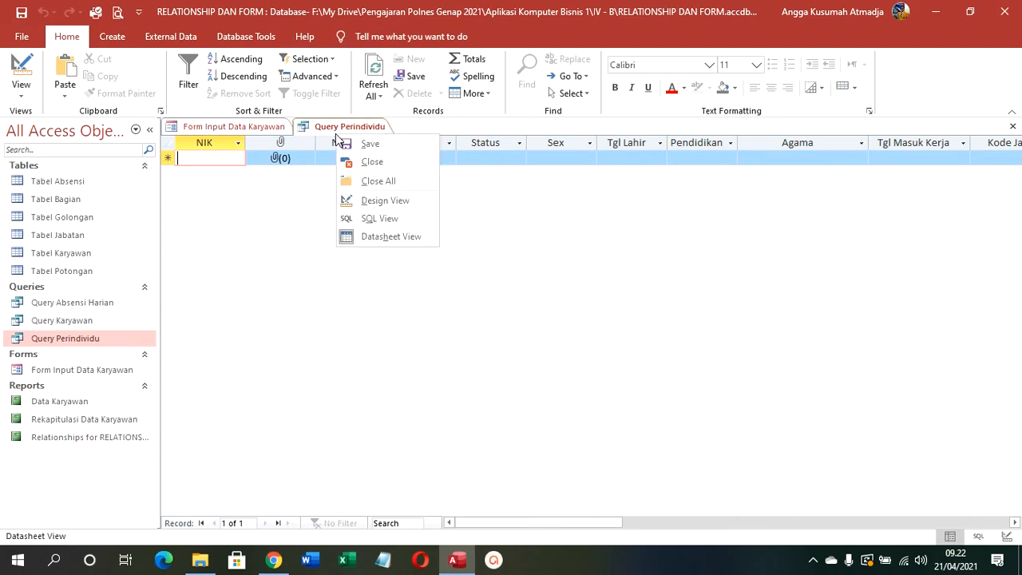
{"action": "left_click", "coordinate": [372, 218]}
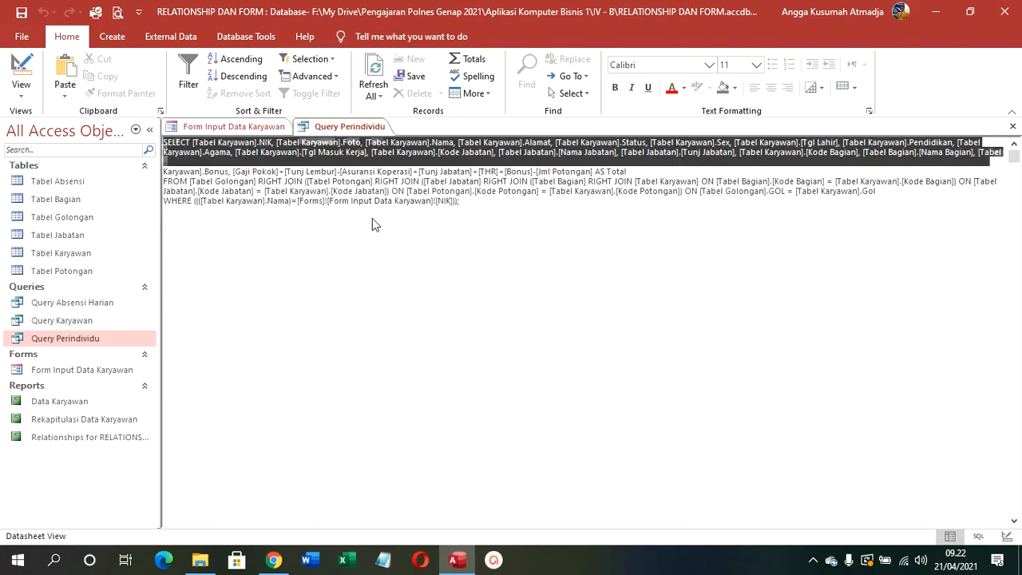
Step: Return Query Perindividu to its design and widen the Nama column enough to show its full criterion
{"action": "right_click", "coordinate": [347, 128]}
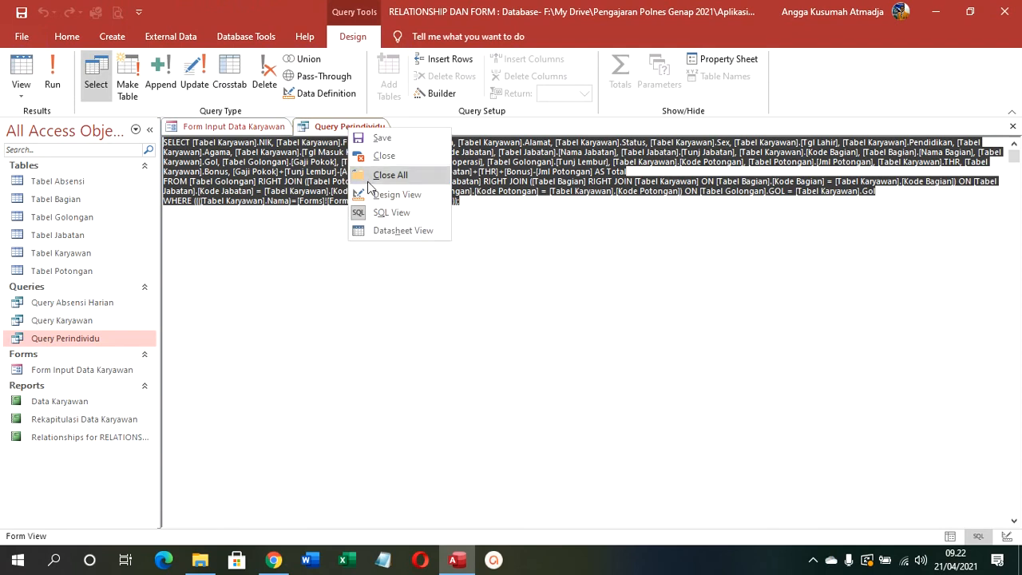
{"action": "left_click", "coordinate": [369, 194]}
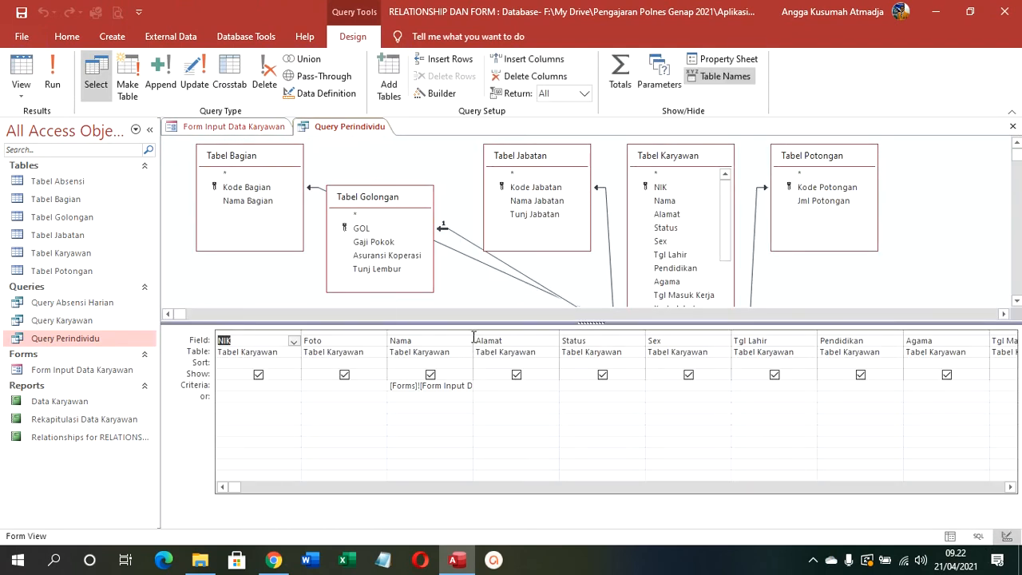
{"action": "left_click_drag", "start_coordinate": [471, 330], "coordinate": [683, 336]}
{"action": "left_click", "coordinate": [557, 386]}
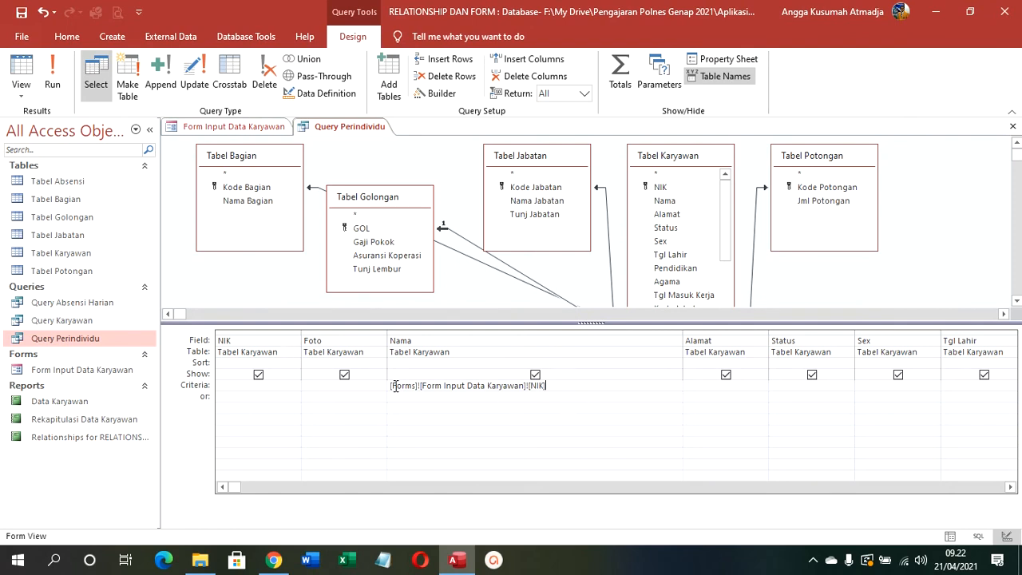
Step: Move the [Forms]![Form Input Data Karyawan]![NIK] criterion from the Nama column to NIK, and widen the NIK column to fit it
{"action": "left_click_drag", "start_coordinate": [547, 385], "coordinate": [365, 384]}
{"action": "key", "text": "Delete"}
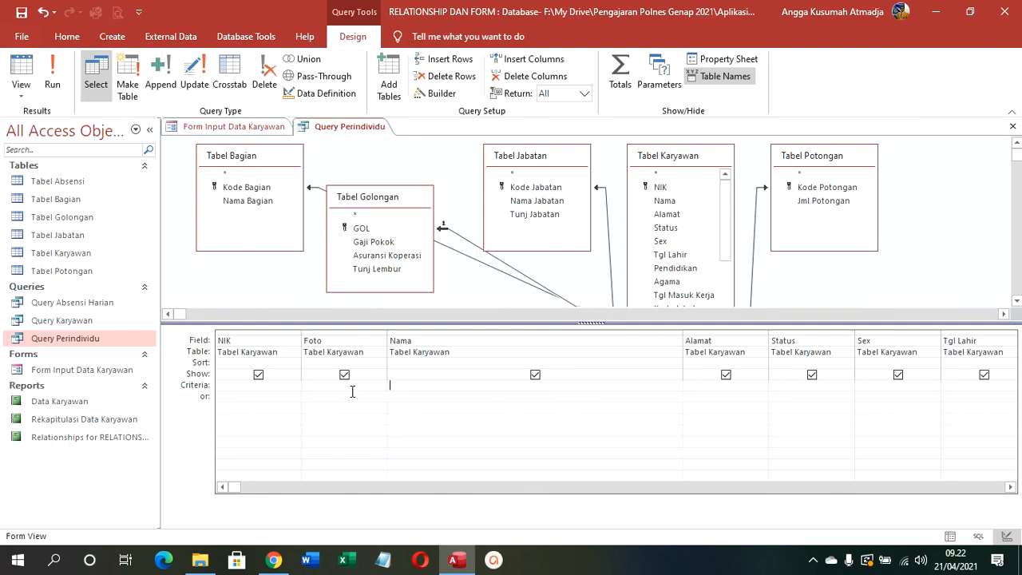
{"action": "left_click", "coordinate": [237, 389]}
{"action": "key", "text": "ctrl+v"}
{"action": "left_click", "coordinate": [304, 389]}
{"action": "left_click_drag", "start_coordinate": [303, 334], "coordinate": [379, 335]}
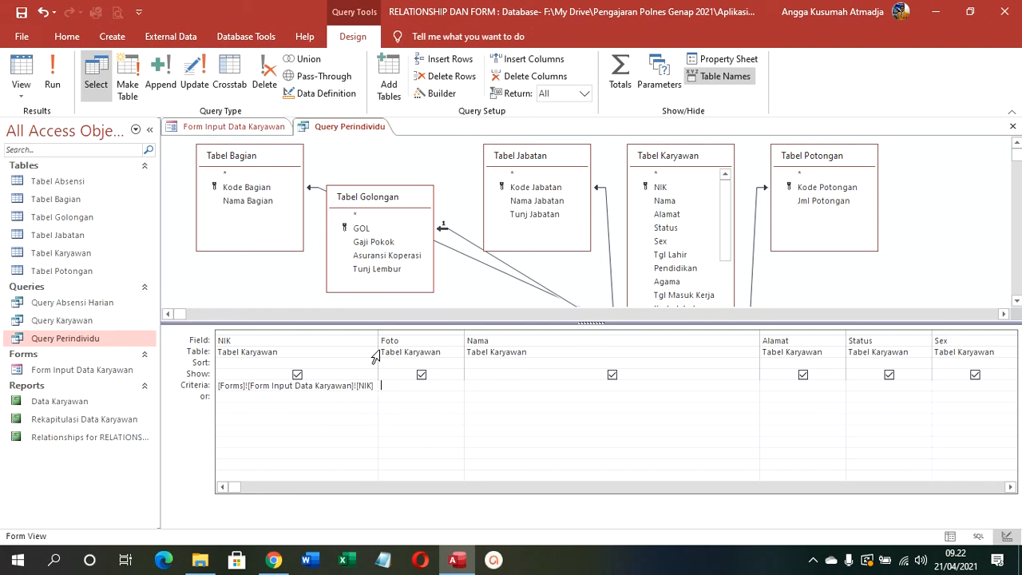
{"action": "left_click", "coordinate": [234, 341]}
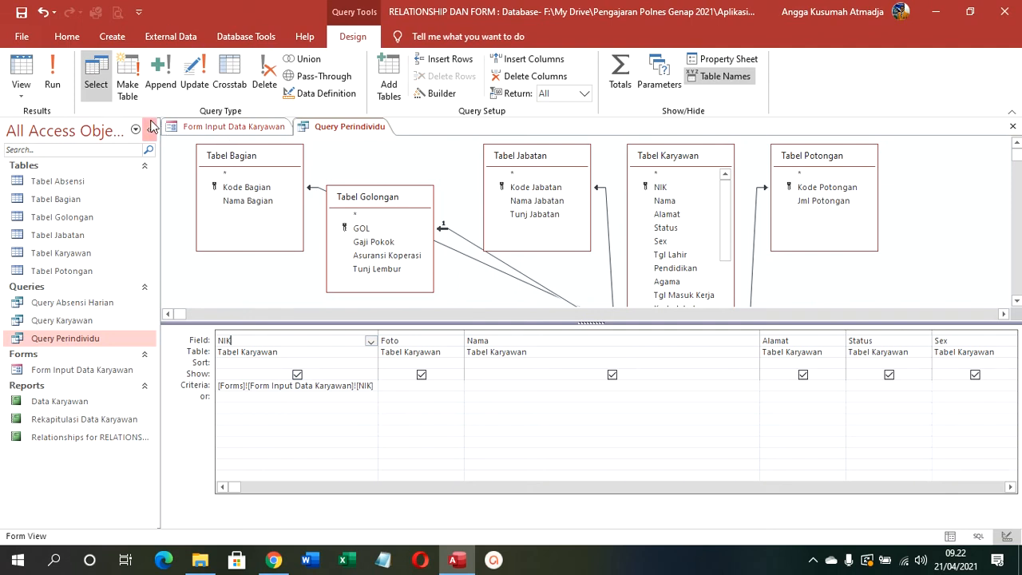
Step: Run Query Perindividu to check the NIK filter, then close the query and save its design changes
{"action": "left_click", "coordinate": [40, 64]}
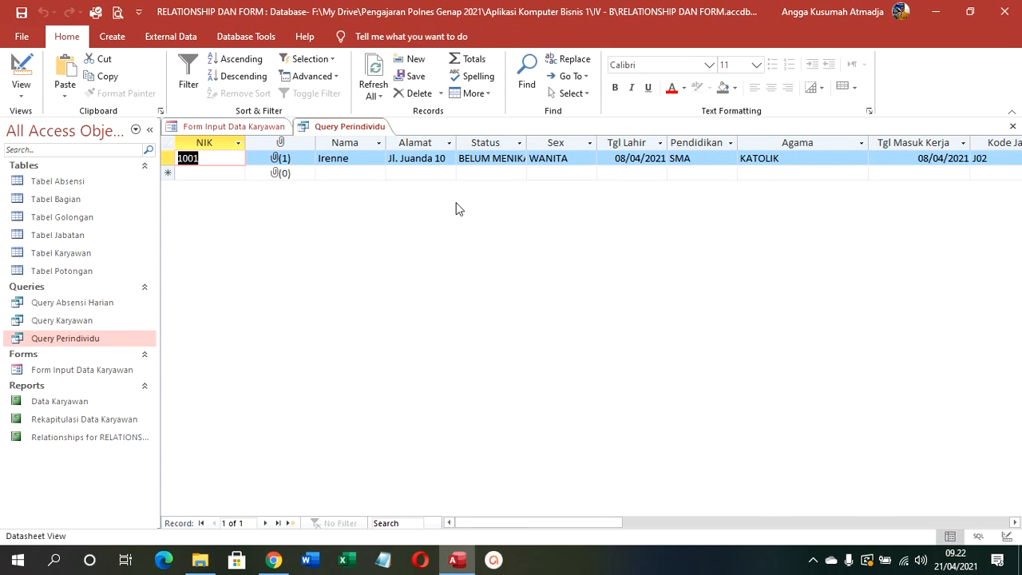
{"action": "right_click", "coordinate": [370, 127]}
{"action": "left_click", "coordinate": [398, 152]}
{"action": "left_click", "coordinate": [457, 322]}
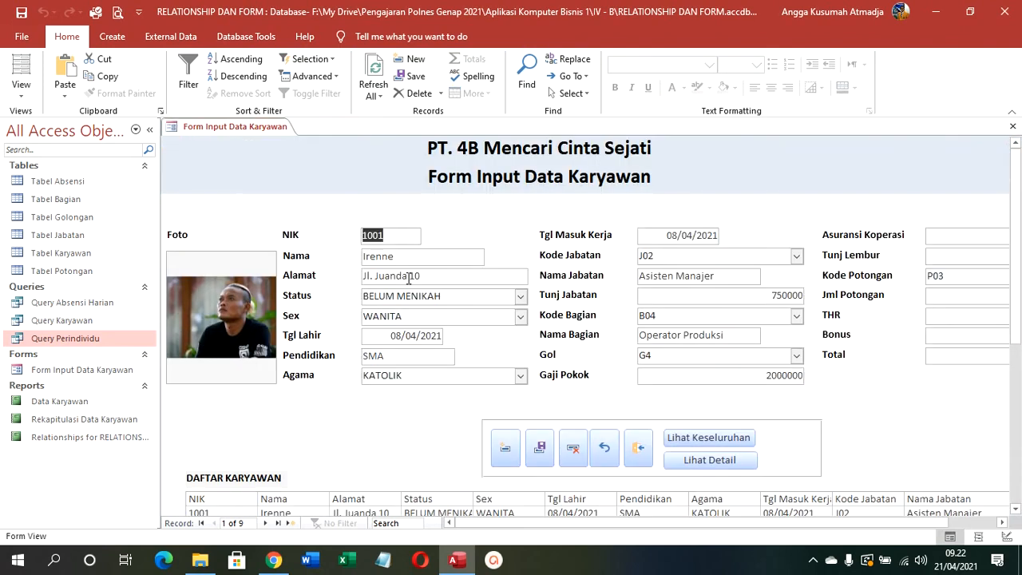
Step: Advance Form Input Data Karyawan to its second record, check Query Perindividu's datasheet for that employee, and close the query
{"action": "left_click", "coordinate": [266, 523]}
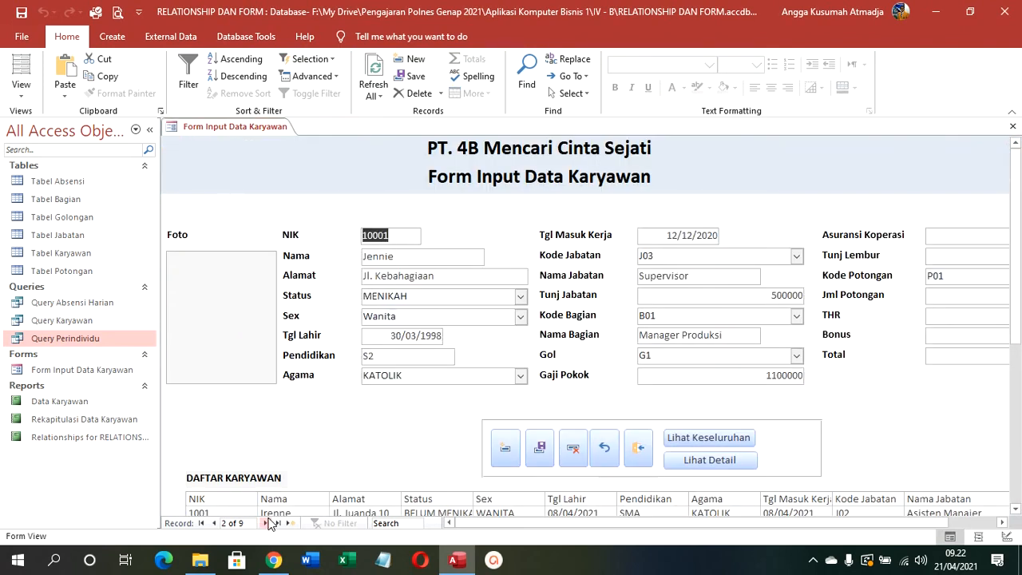
{"action": "double_click", "coordinate": [86, 341]}
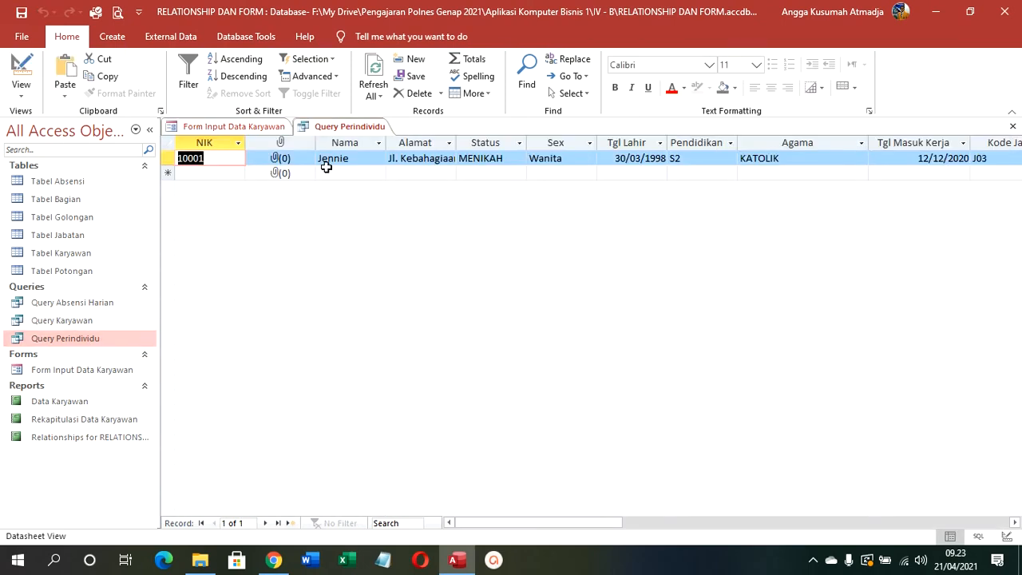
{"action": "right_click", "coordinate": [355, 132]}
{"action": "left_click", "coordinate": [381, 153]}
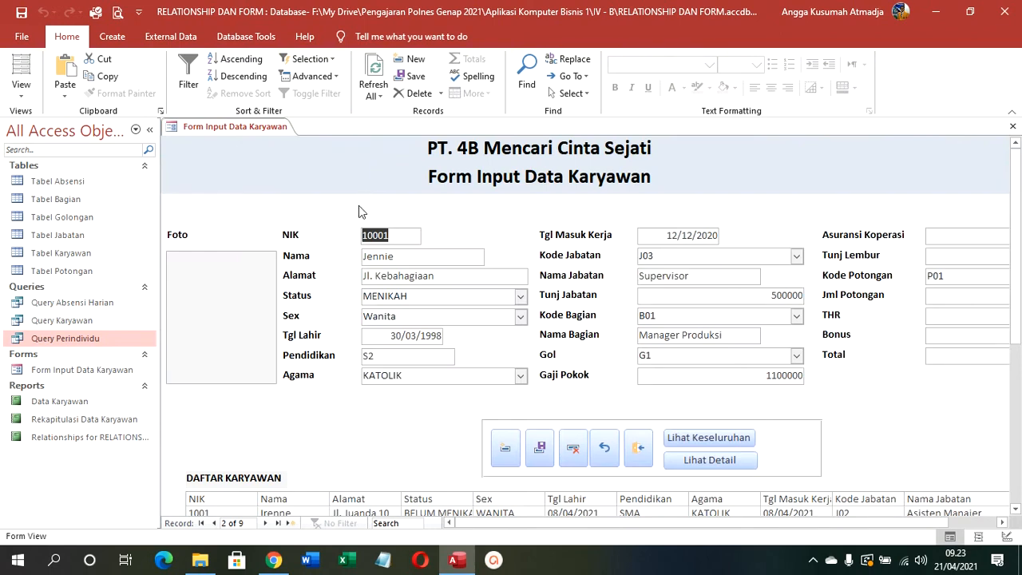
Step: Attach 7cc94534-376e-44d2-a1ba-95d62a95ff9a_43.jpeg as the Foto of the second employee record and save the record
{"action": "right_click", "coordinate": [246, 296]}
{"action": "left_click", "coordinate": [328, 200]}
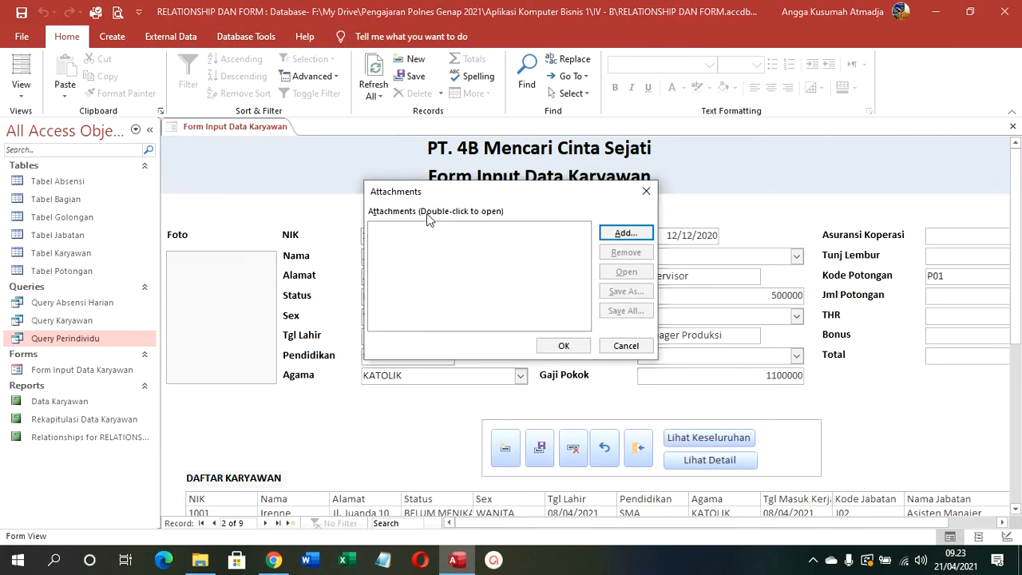
{"action": "left_click", "coordinate": [643, 234]}
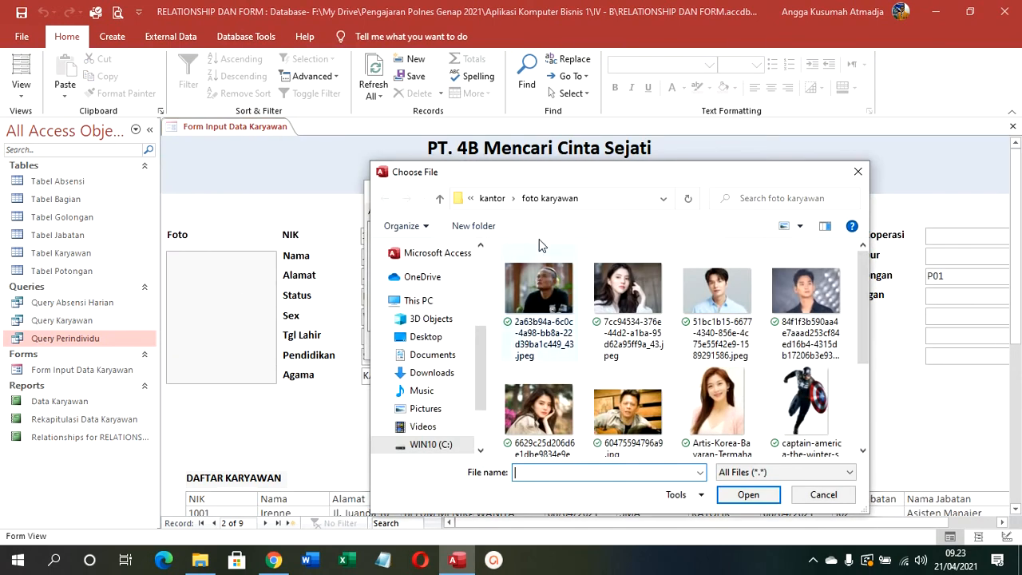
{"action": "left_click", "coordinate": [600, 292]}
{"action": "left_click", "coordinate": [733, 496]}
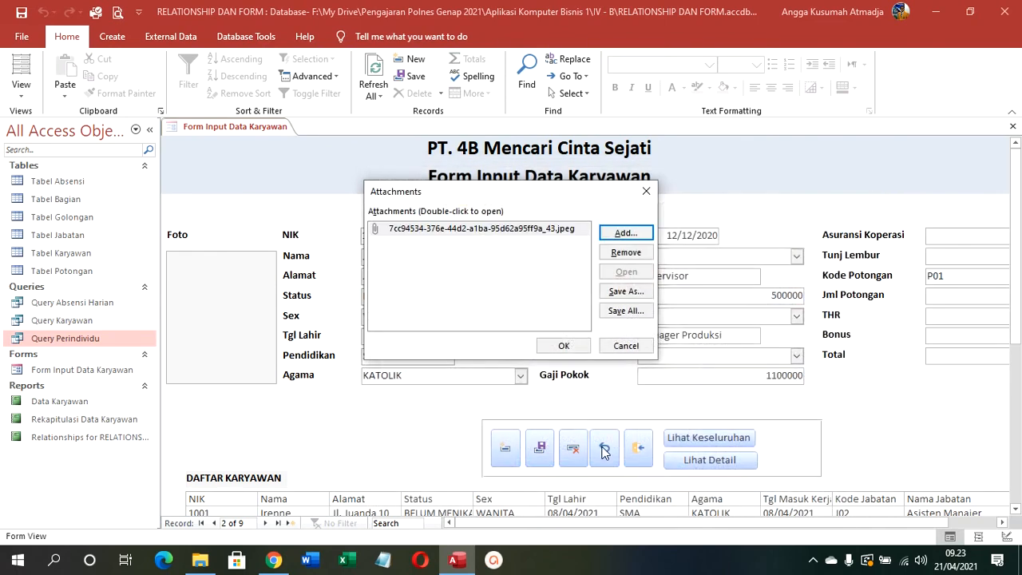
{"action": "left_click", "coordinate": [563, 346]}
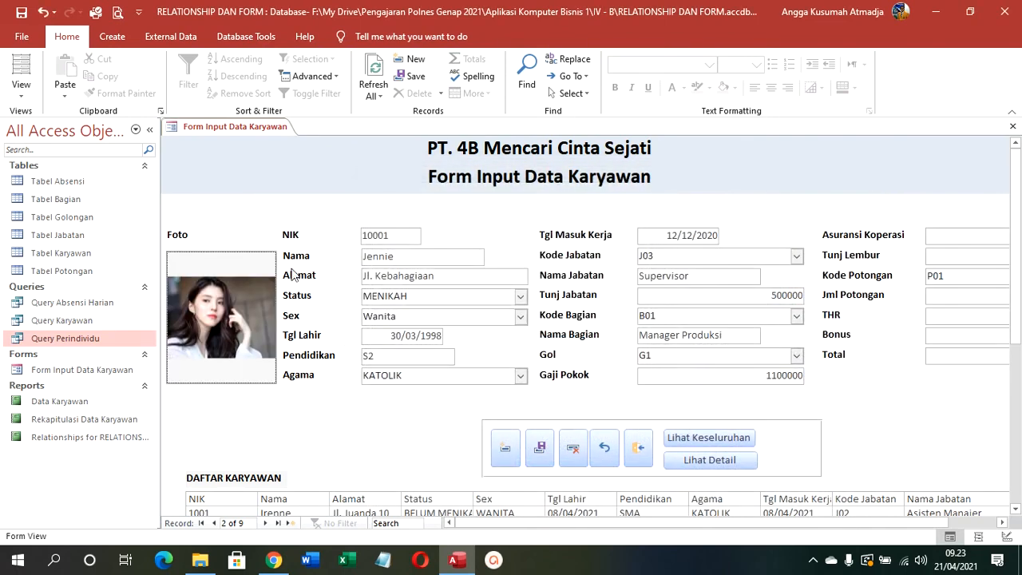
{"action": "left_click", "coordinate": [537, 453]}
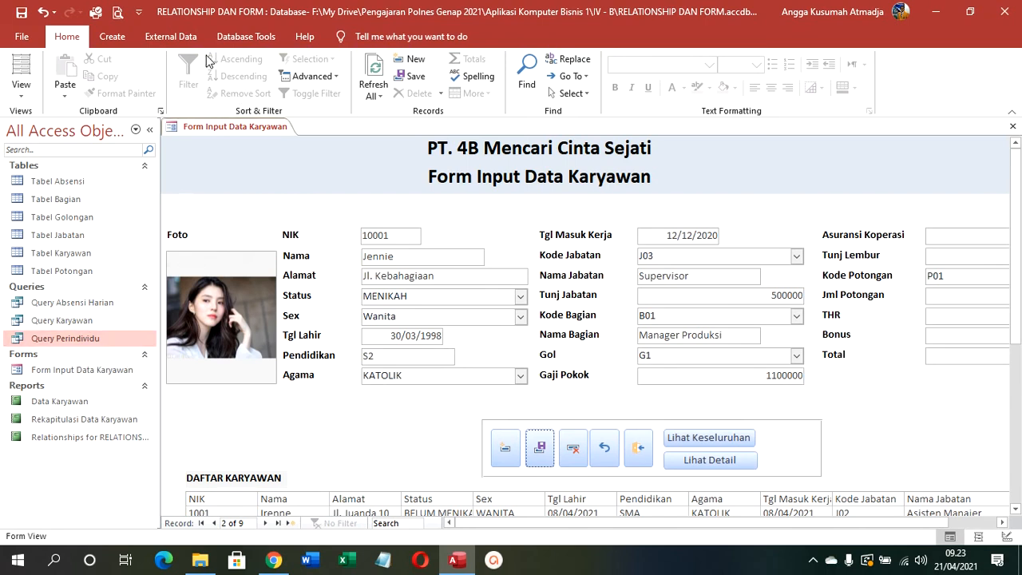
Step: Start a Report Wizard report based on Query Perindividu and add the NIK and Foto fields
{"action": "left_click", "coordinate": [112, 36]}
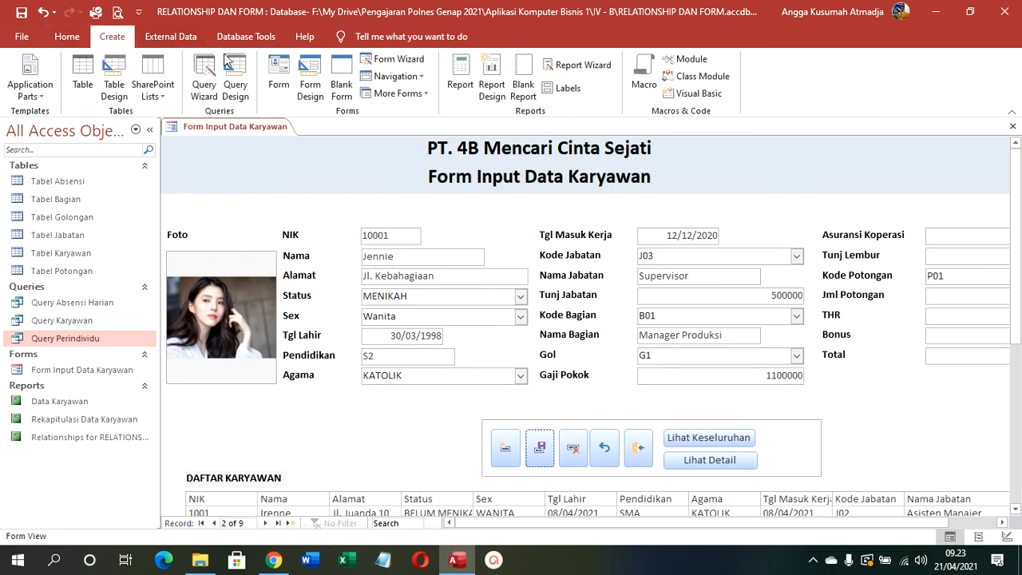
{"action": "left_click", "coordinate": [576, 65]}
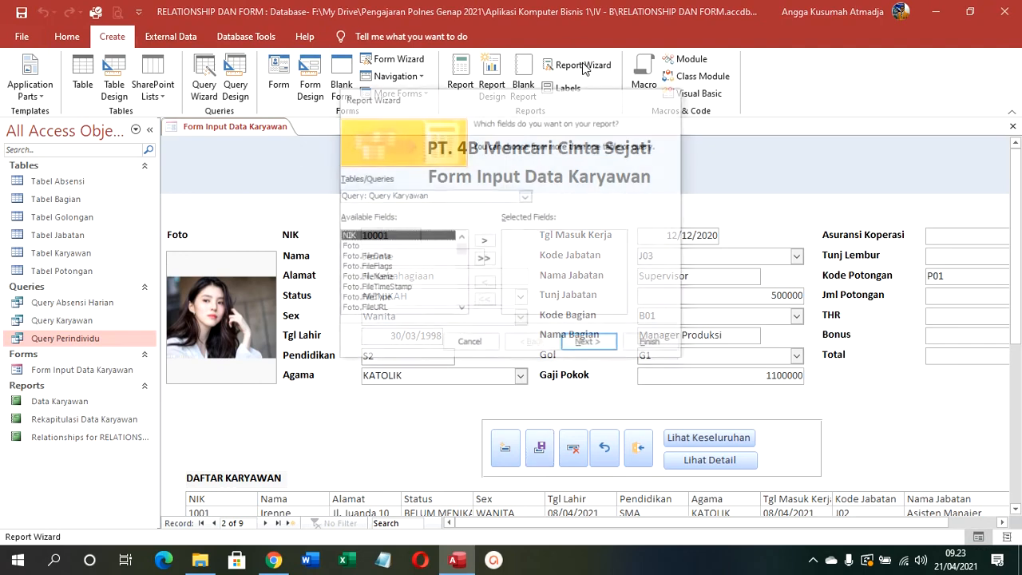
{"action": "left_click", "coordinate": [526, 196]}
{"action": "left_click", "coordinate": [426, 293]}
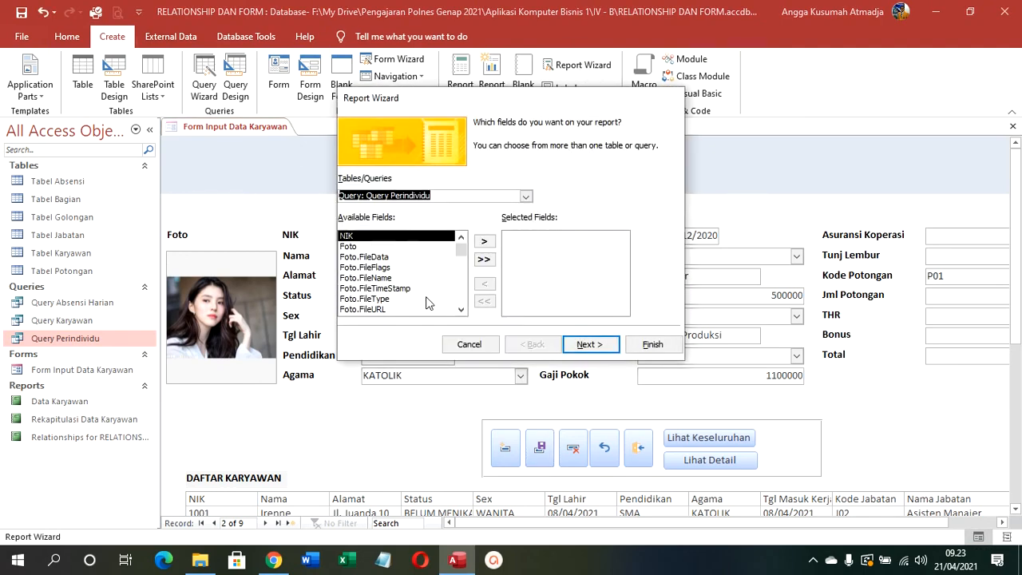
{"action": "left_click", "coordinate": [485, 241]}
{"action": "left_click", "coordinate": [485, 241]}
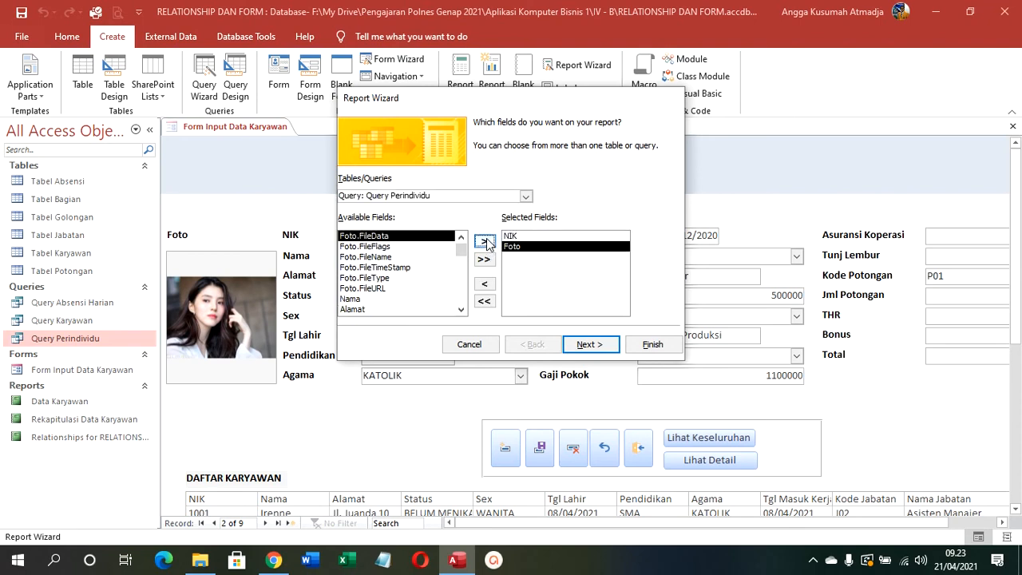
Step: Add all the fields from Nama through Total to the report, leaving out the Foto subfields such as Foto.FileData
{"action": "left_click_drag", "start_coordinate": [461, 250], "coordinate": [460, 260]}
{"action": "left_click", "coordinate": [379, 258]}
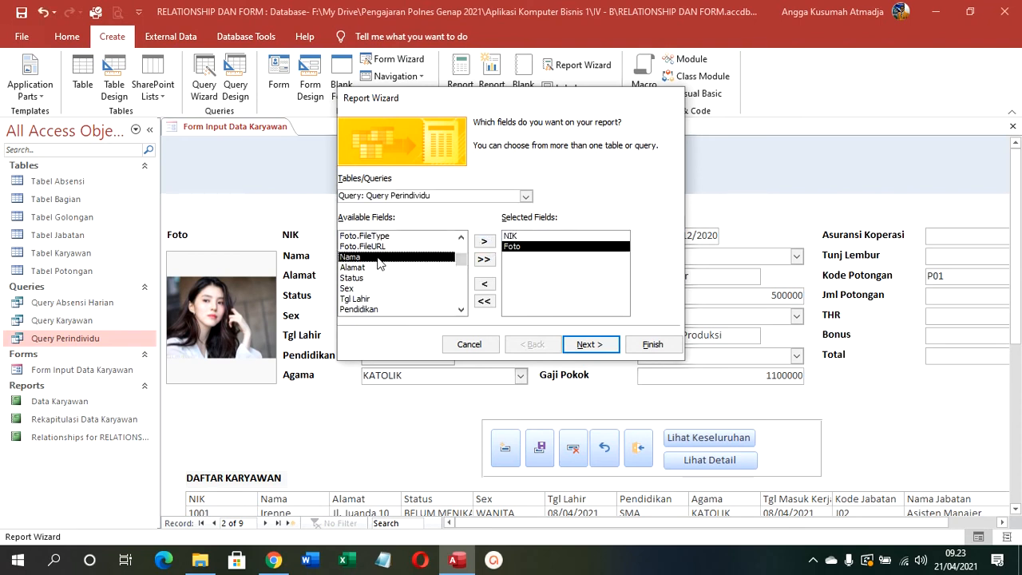
{"action": "left_click", "coordinate": [483, 241]}
{"action": "left_click", "coordinate": [483, 241]}
{"action": "left_click", "coordinate": [484, 241]}
{"action": "left_click", "coordinate": [483, 241]}
{"action": "left_click", "coordinate": [483, 241]}
{"action": "left_click", "coordinate": [484, 241]}
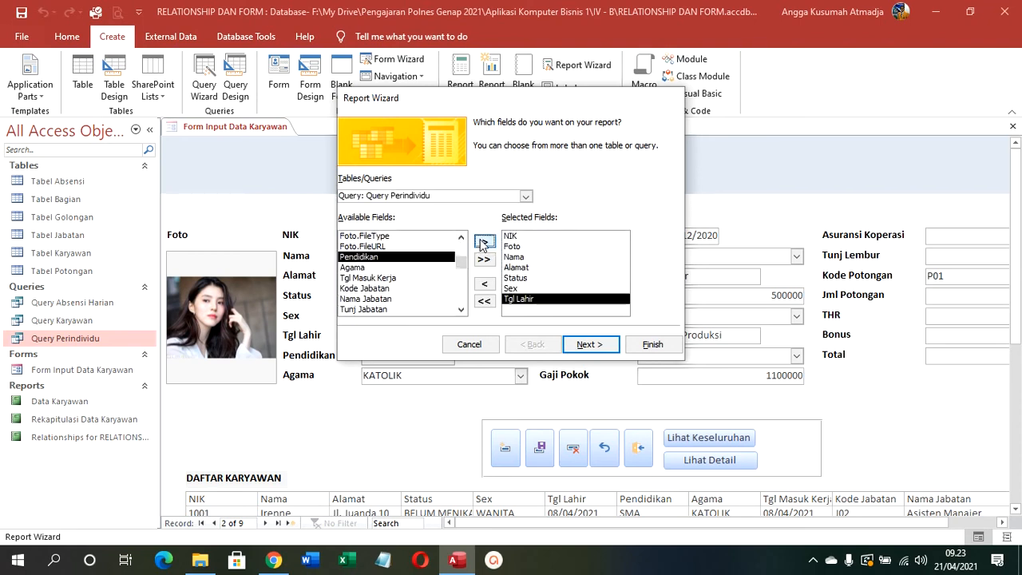
{"action": "left_click", "coordinate": [484, 242]}
{"action": "left_click", "coordinate": [483, 241]}
{"action": "left_click", "coordinate": [483, 241]}
{"action": "left_click", "coordinate": [484, 242]}
{"action": "left_click", "coordinate": [484, 241]}
{"action": "left_click", "coordinate": [483, 241]}
{"action": "left_click", "coordinate": [483, 242]}
{"action": "left_click", "coordinate": [483, 241]}
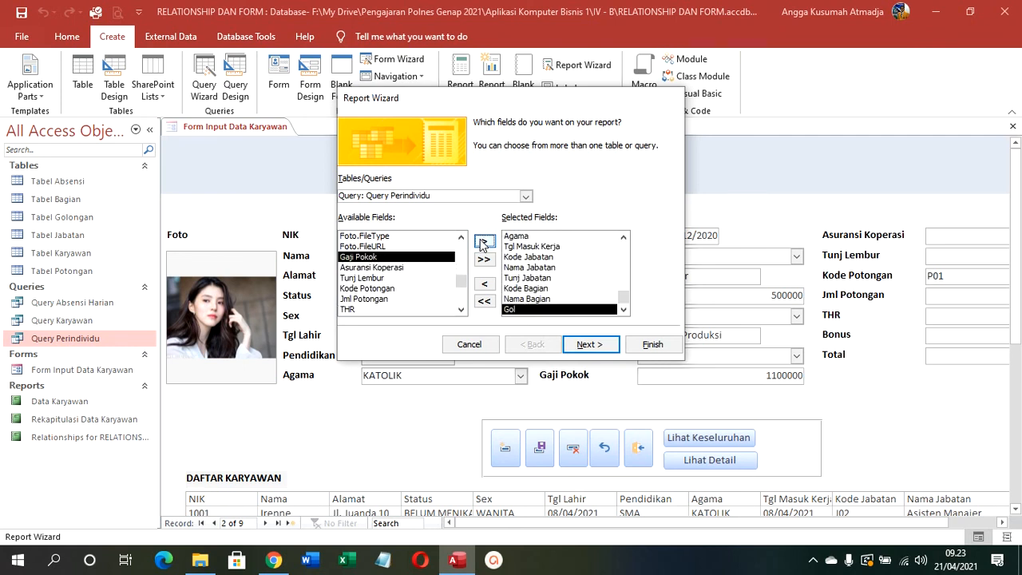
{"action": "left_click", "coordinate": [483, 241]}
{"action": "left_click", "coordinate": [483, 241]}
{"action": "left_click", "coordinate": [483, 241]}
{"action": "left_click", "coordinate": [484, 242]}
{"action": "left_click", "coordinate": [484, 242]}
{"action": "left_click", "coordinate": [484, 241]}
{"action": "left_click", "coordinate": [483, 241]}
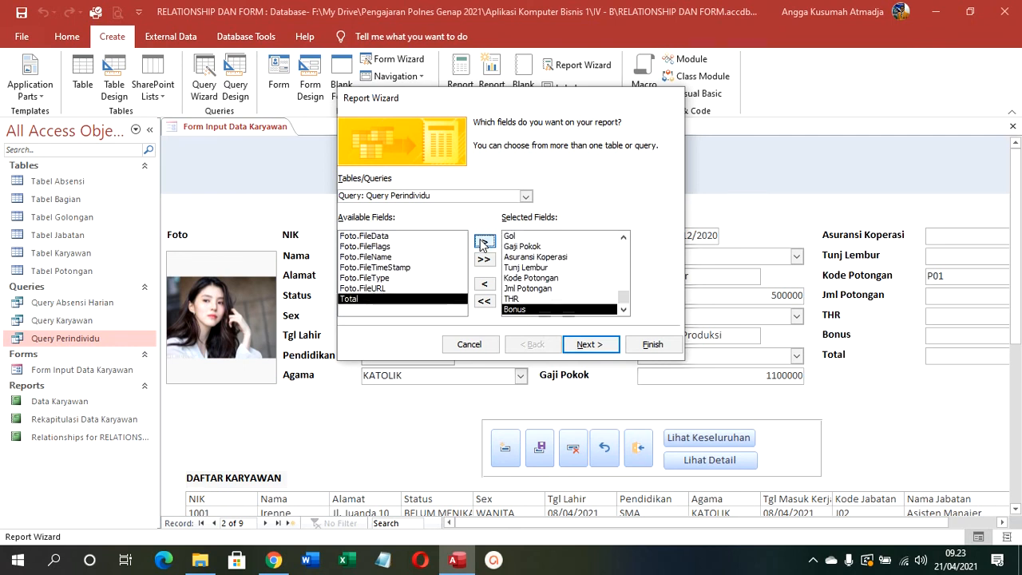
{"action": "left_click", "coordinate": [483, 241]}
Step: Remove the Kode Jabatan grouping level from the report and choose a first field for sorting its records
{"action": "left_click", "coordinate": [582, 346]}
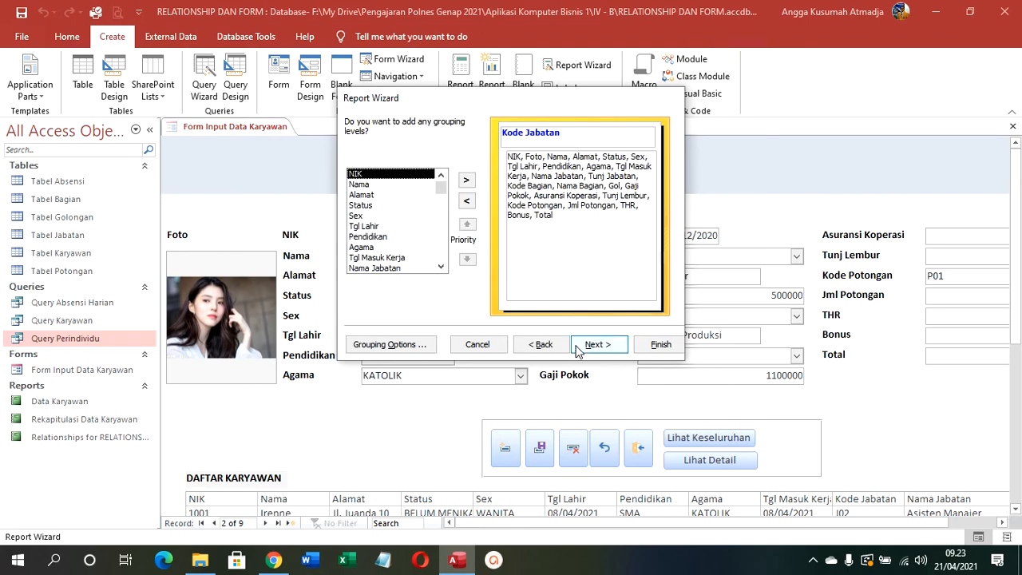
{"action": "left_click", "coordinate": [467, 201]}
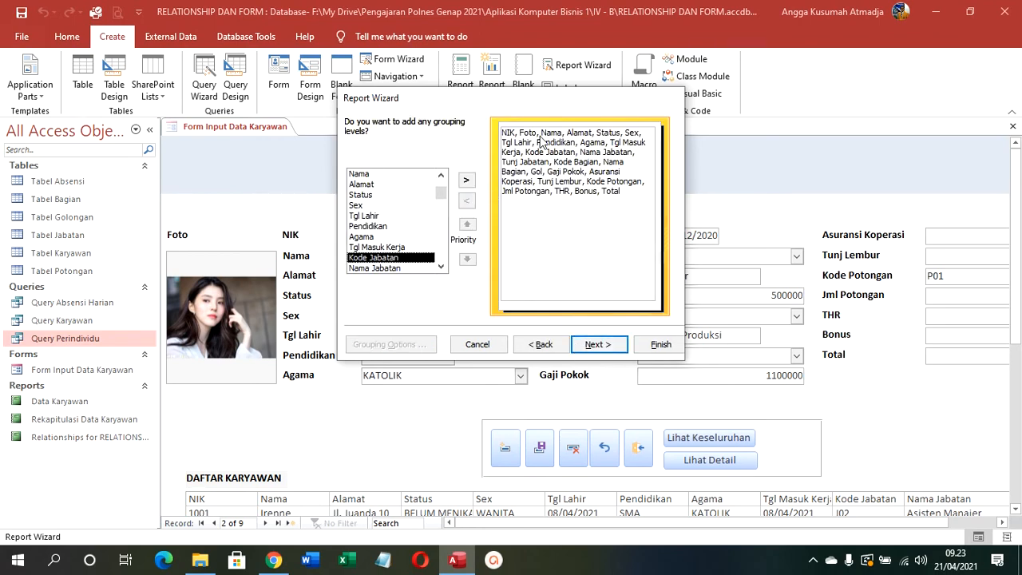
{"action": "left_click", "coordinate": [587, 344]}
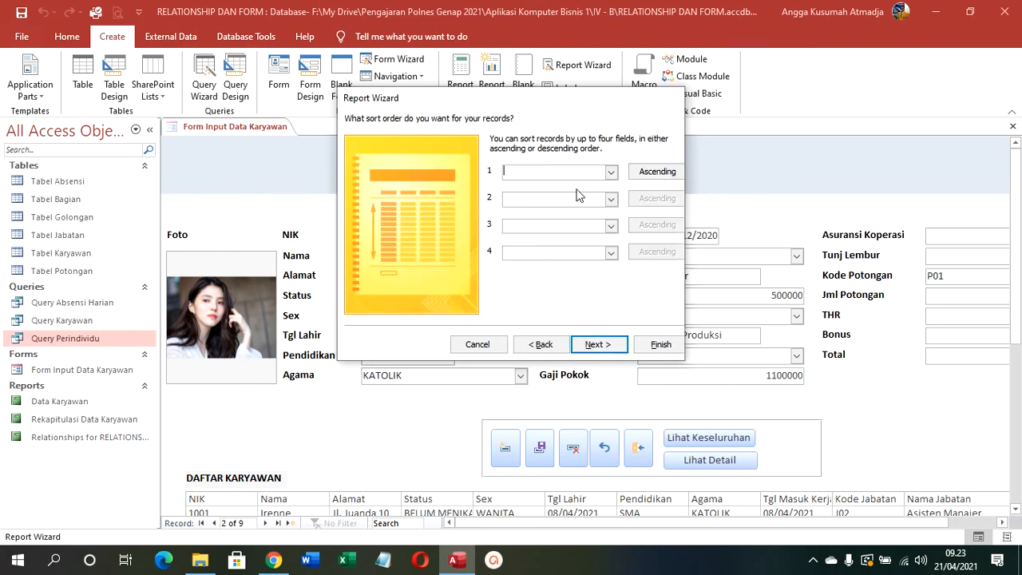
{"action": "left_click", "coordinate": [610, 173]}
{"action": "left_click", "coordinate": [597, 204]}
{"action": "left_click", "coordinate": [598, 344]}
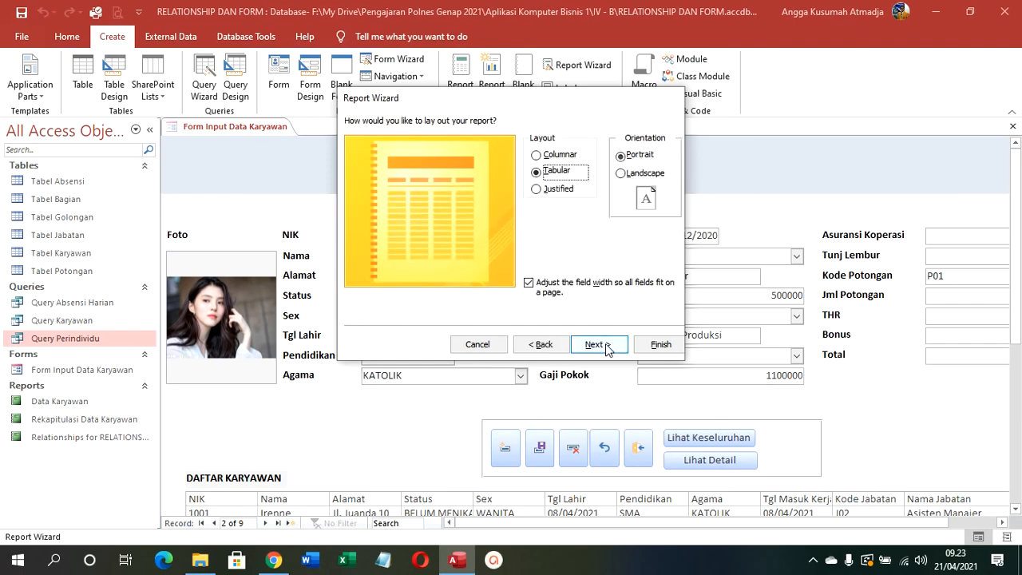
Step: Choose the Columnar layout, title the report Data Perindividu, and finish the wizard with the report's design open for modification
{"action": "left_click", "coordinate": [569, 155]}
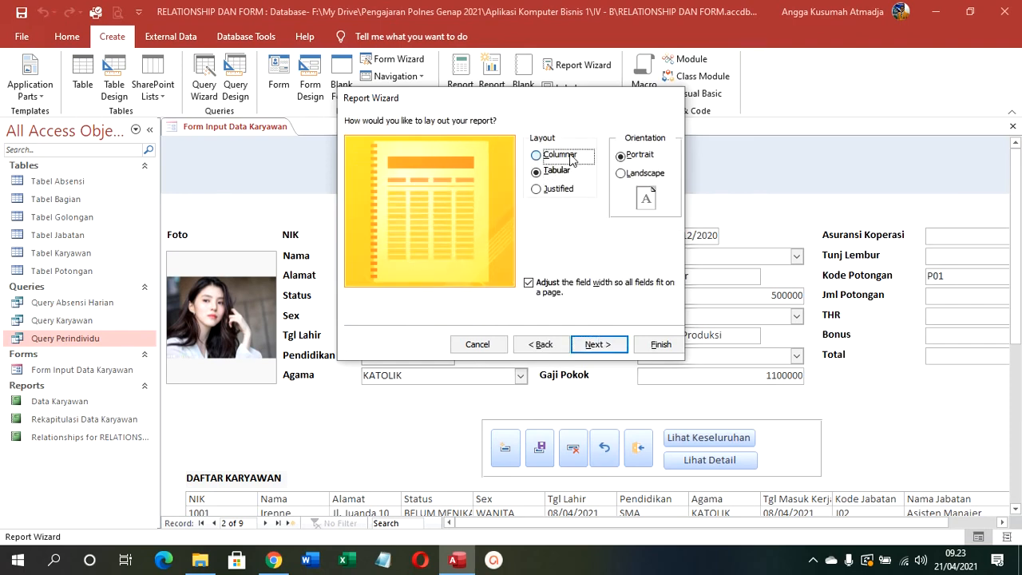
{"action": "left_click", "coordinate": [600, 345]}
{"action": "double_click", "coordinate": [482, 138]}
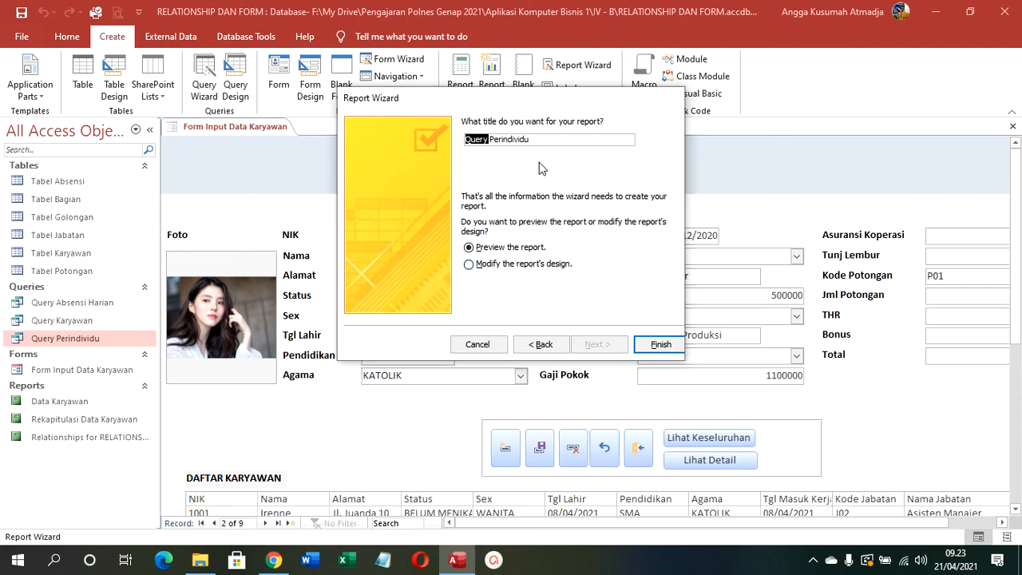
{"action": "type", "text": "Data"}
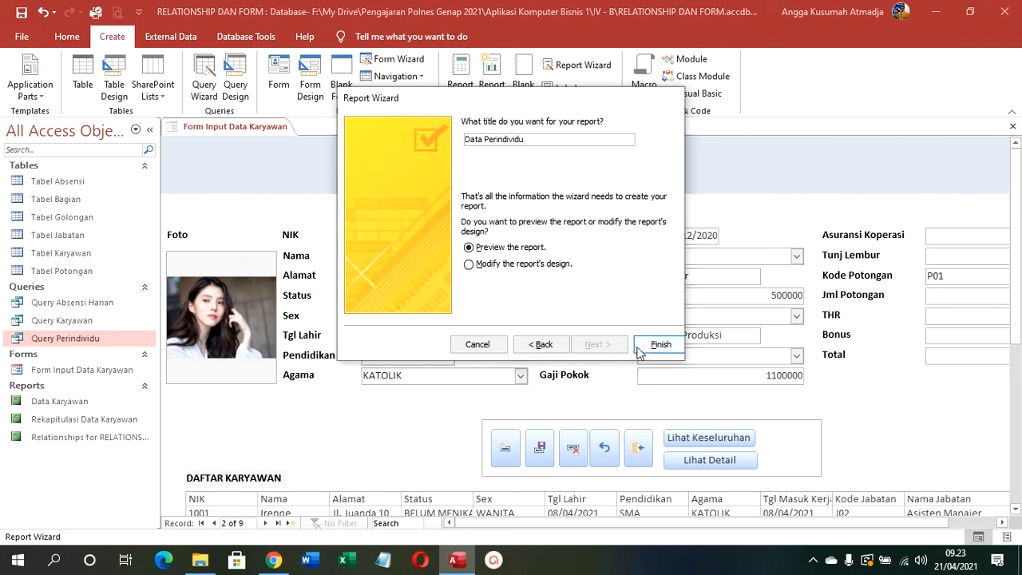
{"action": "left_click", "coordinate": [551, 267]}
{"action": "left_click", "coordinate": [654, 345]}
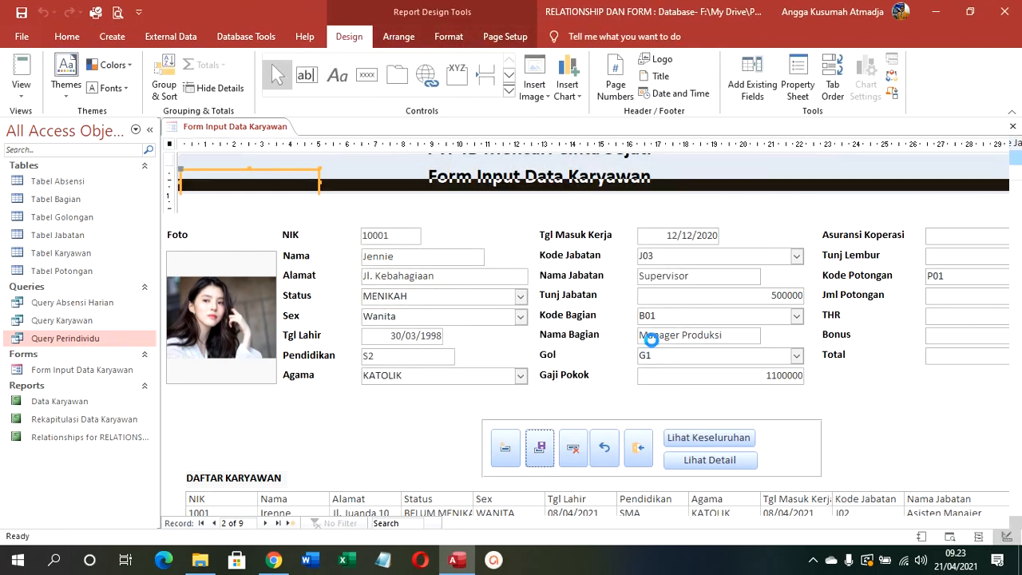
Step: Move the Foto control with its label to the right of NIK and enlarge the photo frame to about 7.1 by 7.6 cm
{"action": "left_click", "coordinate": [347, 278]}
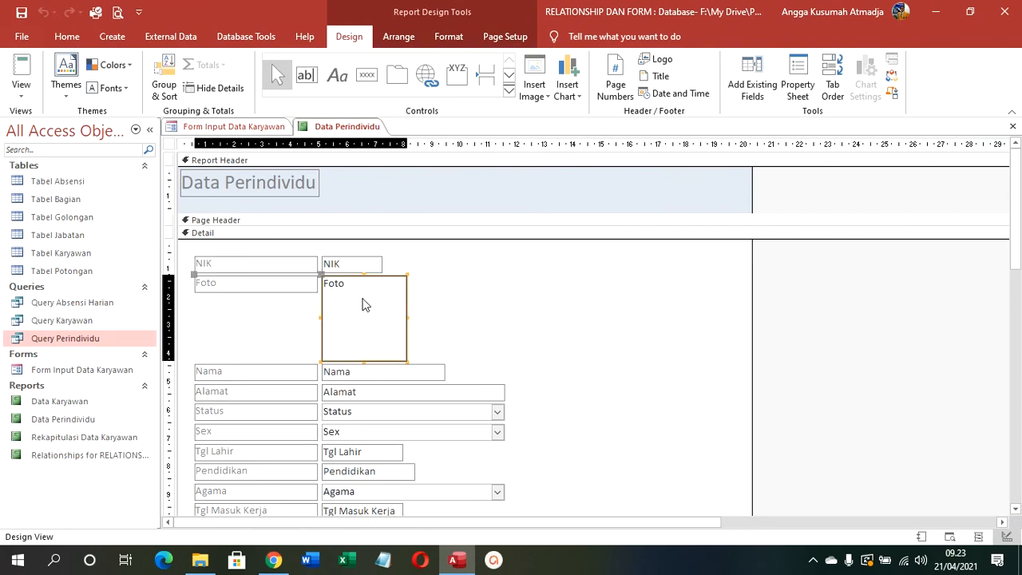
{"action": "scroll", "coordinate": [488, 323], "scroll_direction": "down", "scroll_amount": 5}
{"action": "scroll", "coordinate": [450, 290], "scroll_direction": "up", "scroll_amount": 6}
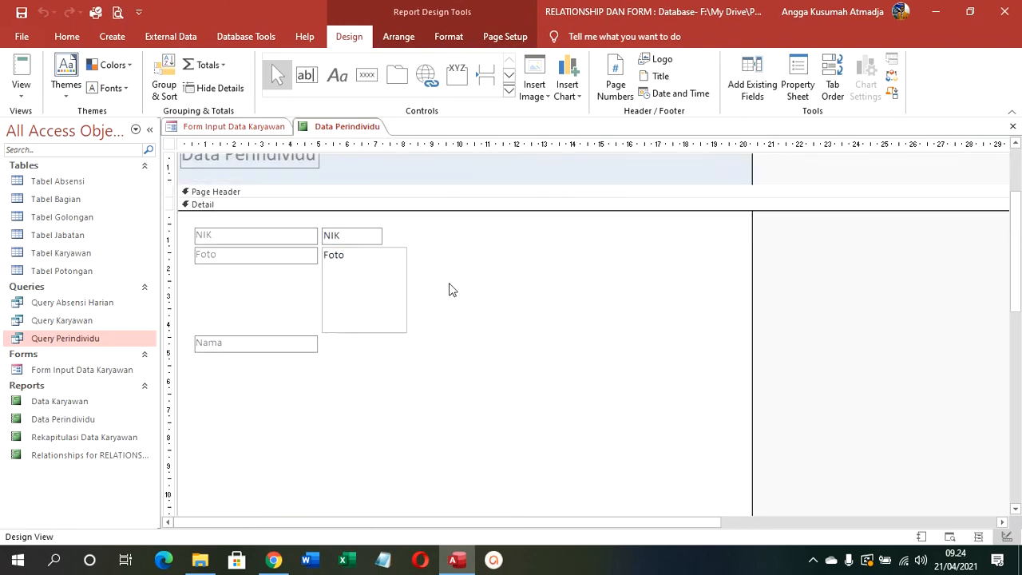
{"action": "left_click_drag", "start_coordinate": [391, 303], "coordinate": [614, 291]}
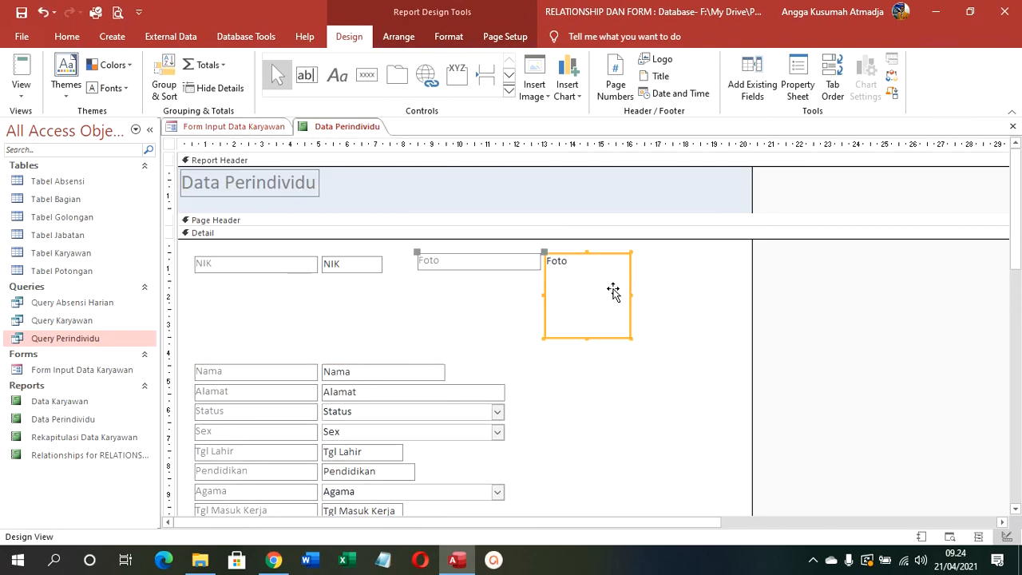
{"action": "left_click_drag", "start_coordinate": [629, 338], "coordinate": [748, 469]}
Step: Set the Foto control's Picture Size Mode to Stretch
{"action": "right_click", "coordinate": [725, 453]}
{"action": "left_click", "coordinate": [799, 539]}
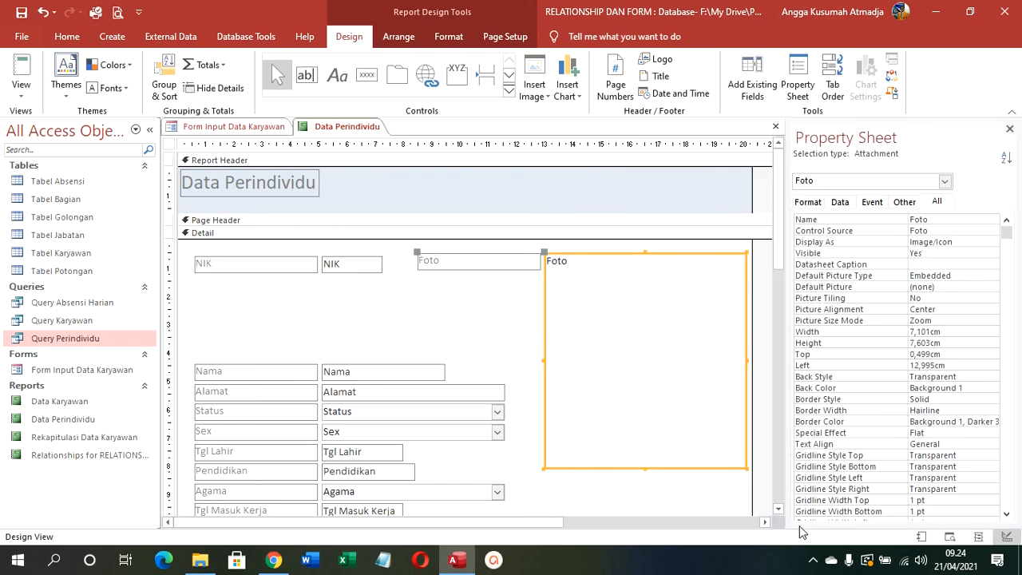
{"action": "left_click", "coordinate": [934, 322]}
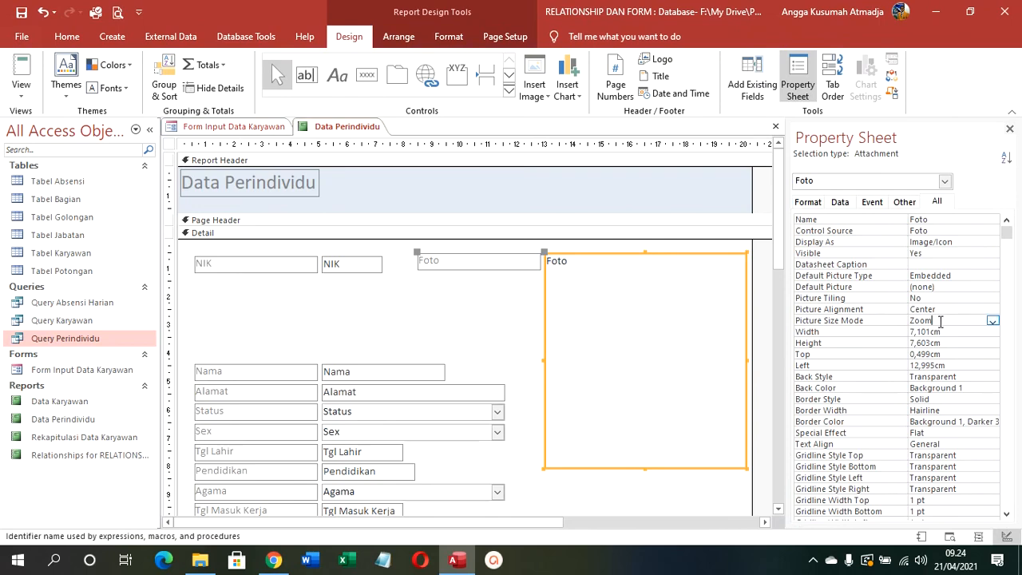
{"action": "left_click", "coordinate": [992, 321]}
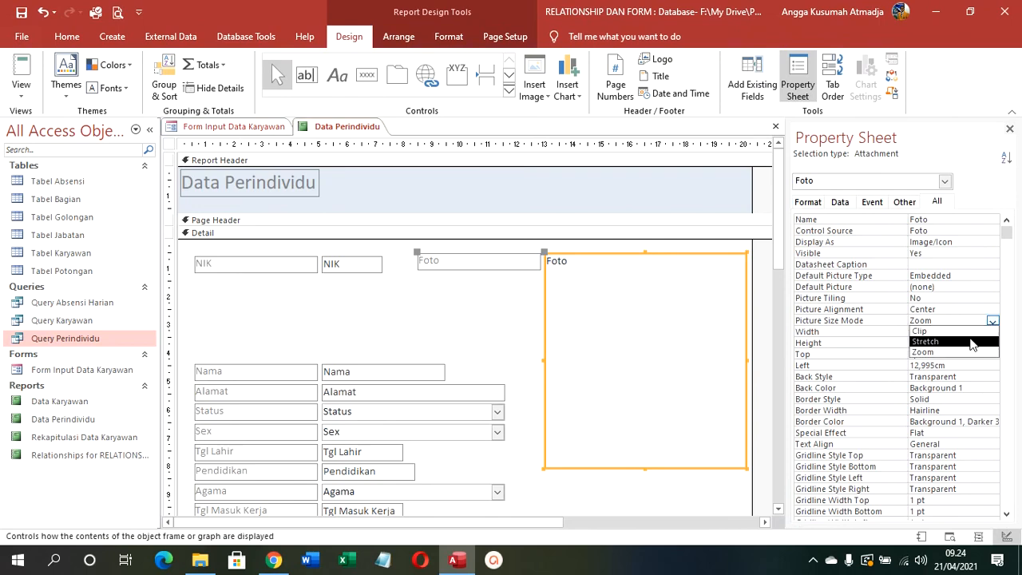
{"action": "left_click", "coordinate": [918, 342]}
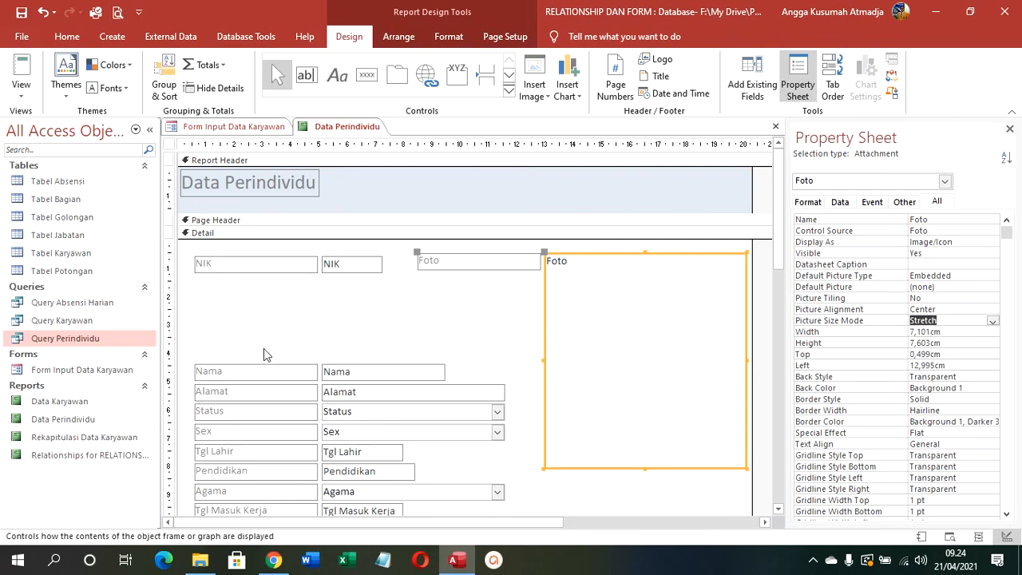
Step: Move all the fields from Nama to Total, with their labels, up directly beneath the NIK field
{"action": "left_click_drag", "start_coordinate": [264, 354], "coordinate": [390, 427]}
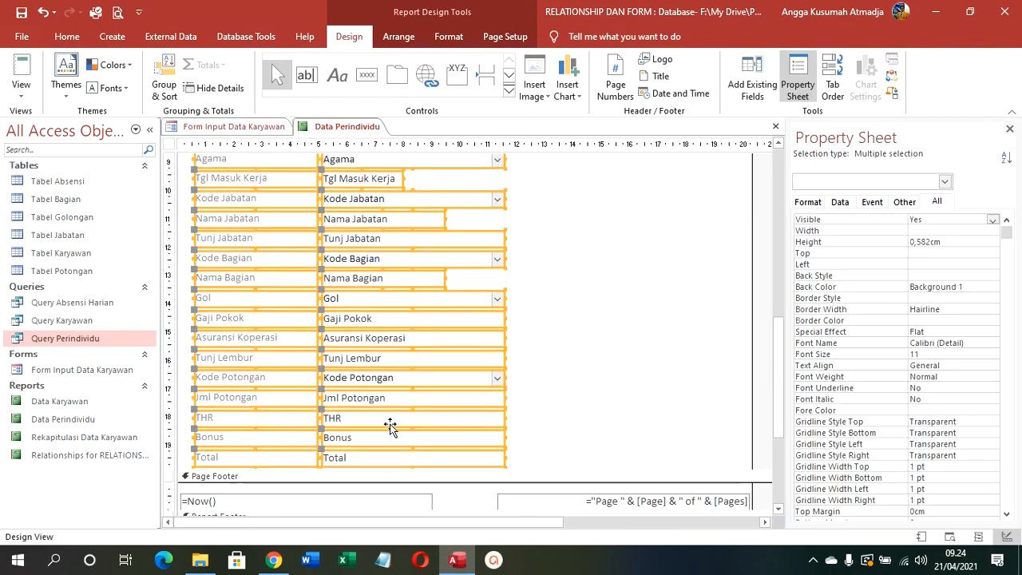
{"action": "scroll", "coordinate": [390, 427], "scroll_direction": "up", "scroll_amount": 5}
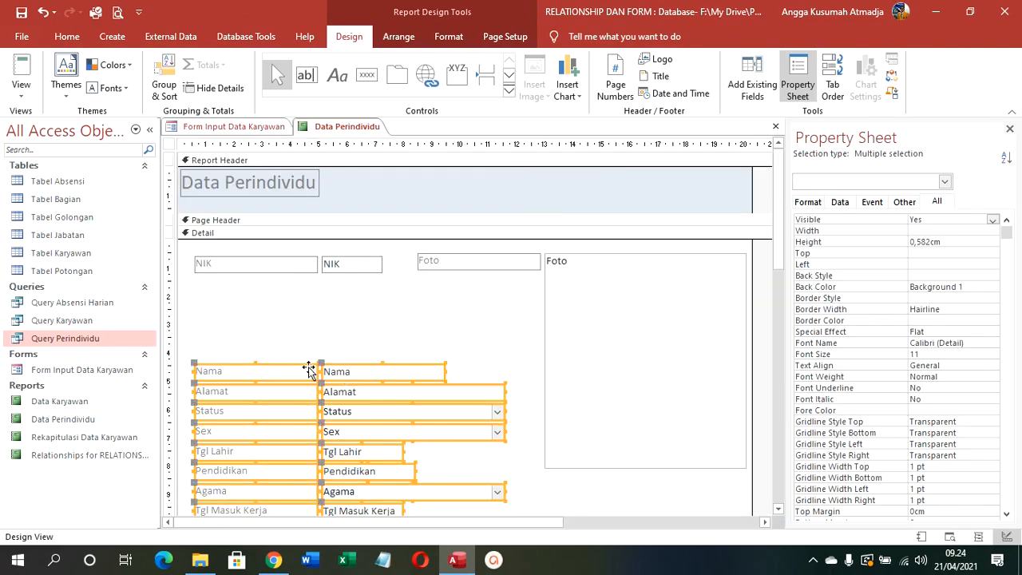
{"action": "left_click_drag", "start_coordinate": [309, 367], "coordinate": [309, 282]}
{"action": "left_click", "coordinate": [500, 294]}
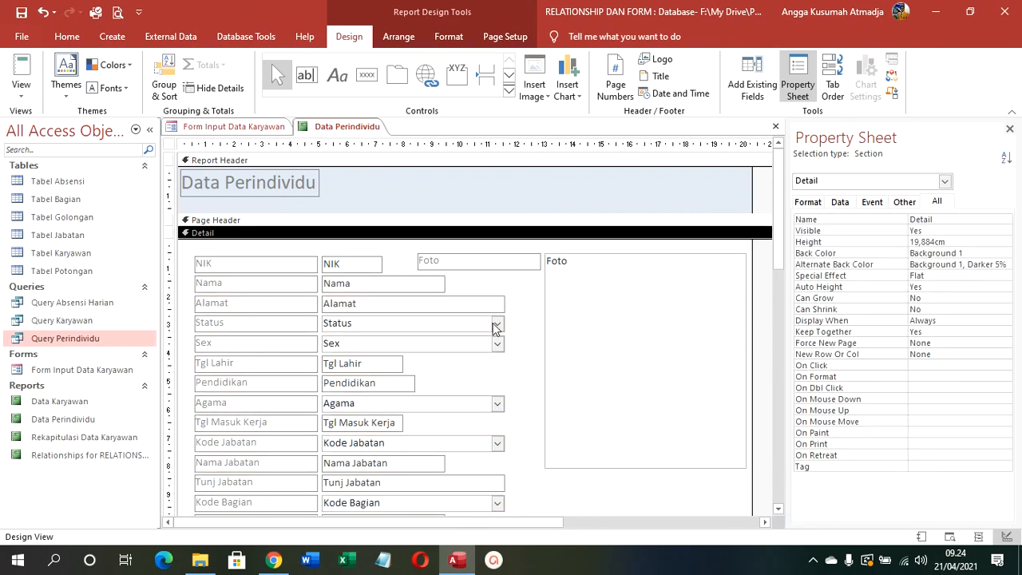
Step: Change the Status and Sex combo boxes in the Detail section to text boxes
{"action": "left_click", "coordinate": [491, 325]}
{"action": "right_click", "coordinate": [491, 326]}
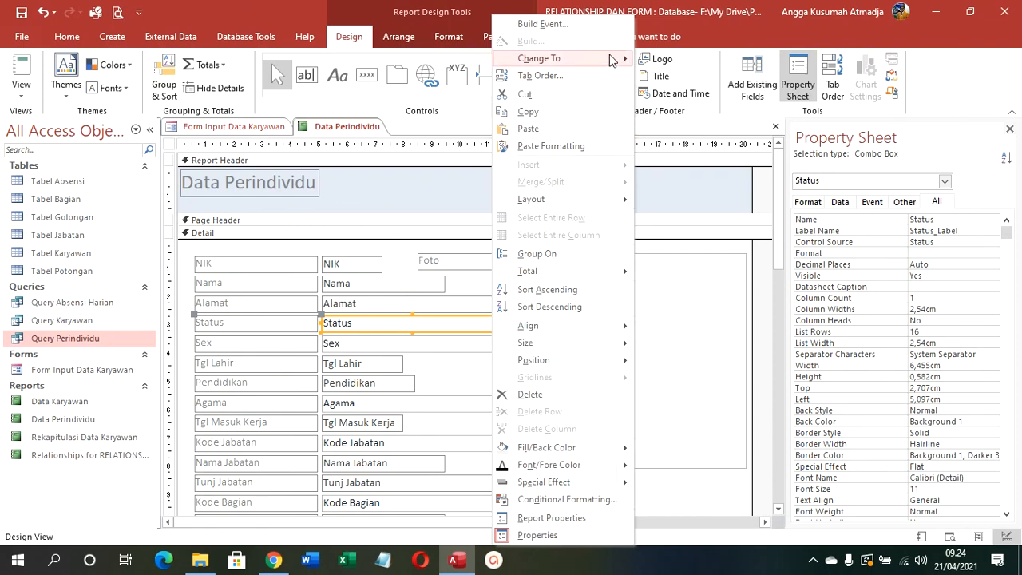
{"action": "mouse_move", "coordinate": [616, 60]}
{"action": "left_click", "coordinate": [663, 60]}
{"action": "right_click", "coordinate": [468, 341]}
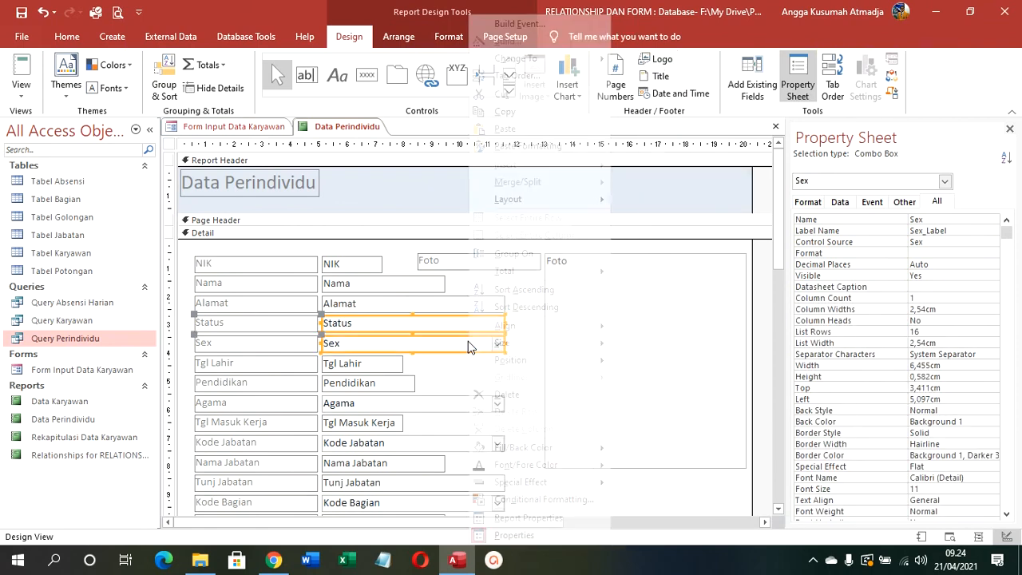
{"action": "left_click", "coordinate": [621, 64]}
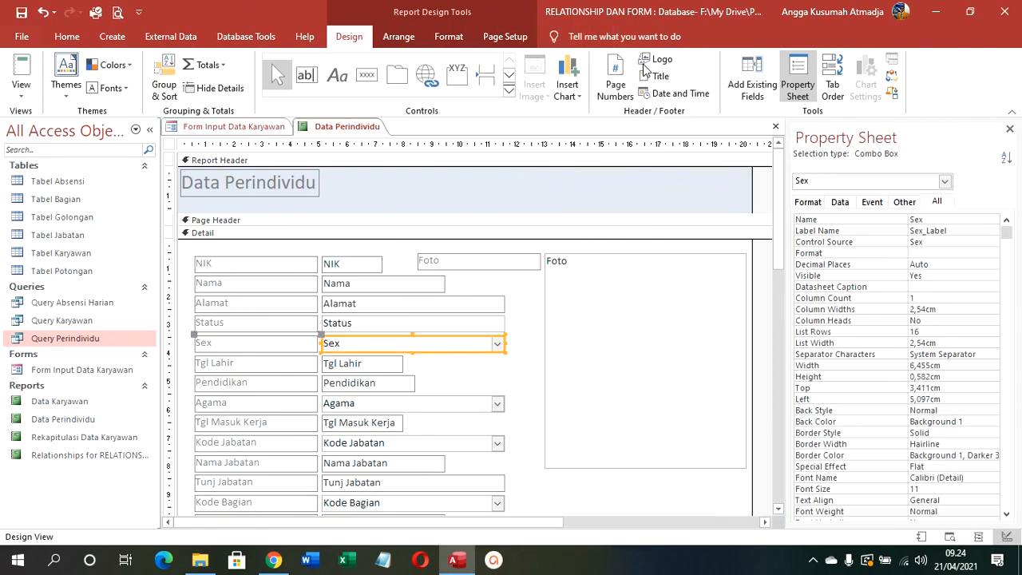
Step: Change the Agama and Kode Jabatan combo boxes to text boxes, one control at a time
{"action": "left_click_drag", "start_coordinate": [513, 377], "coordinate": [492, 452]}
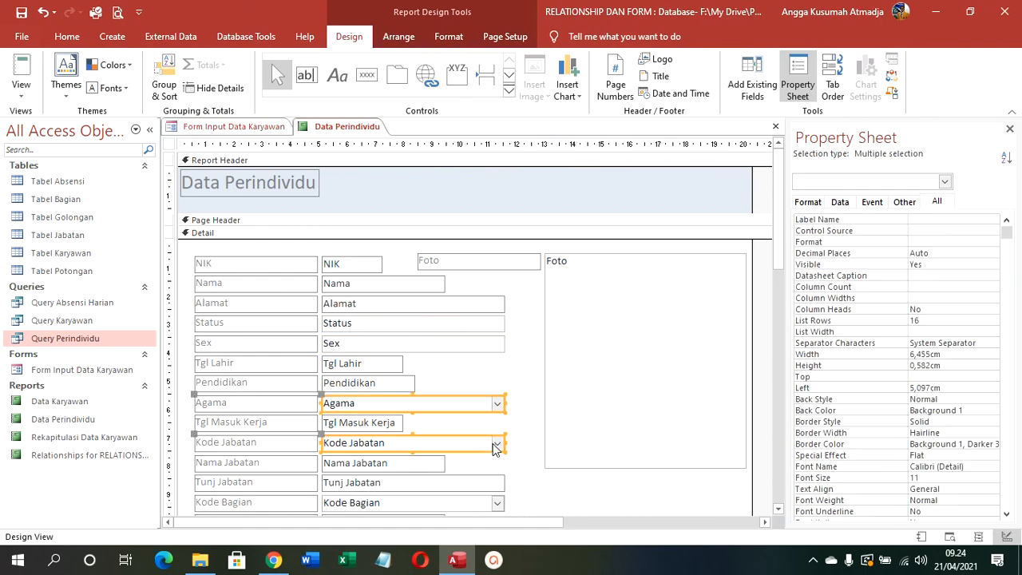
{"action": "right_click", "coordinate": [494, 444]}
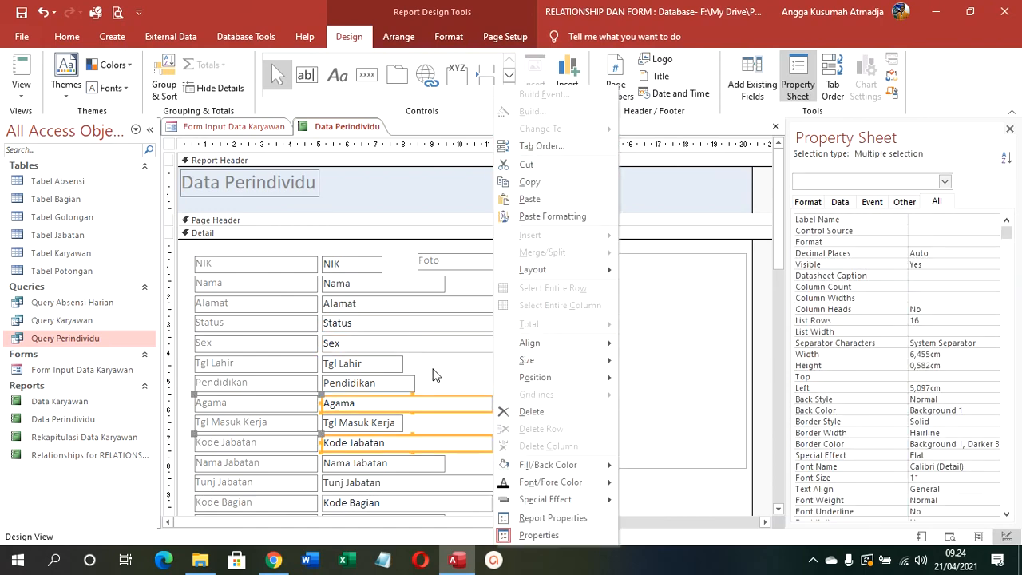
{"action": "left_click", "coordinate": [468, 404]}
{"action": "right_click", "coordinate": [472, 404]}
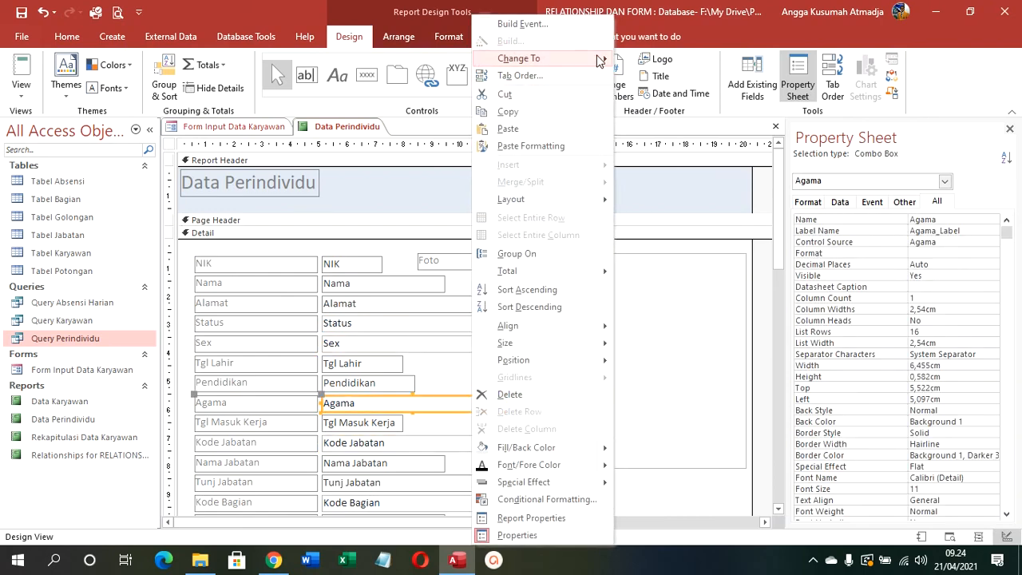
{"action": "mouse_move", "coordinate": [600, 59]}
{"action": "left_click", "coordinate": [639, 60]}
{"action": "scroll", "coordinate": [481, 325], "scroll_direction": "down", "scroll_amount": 1}
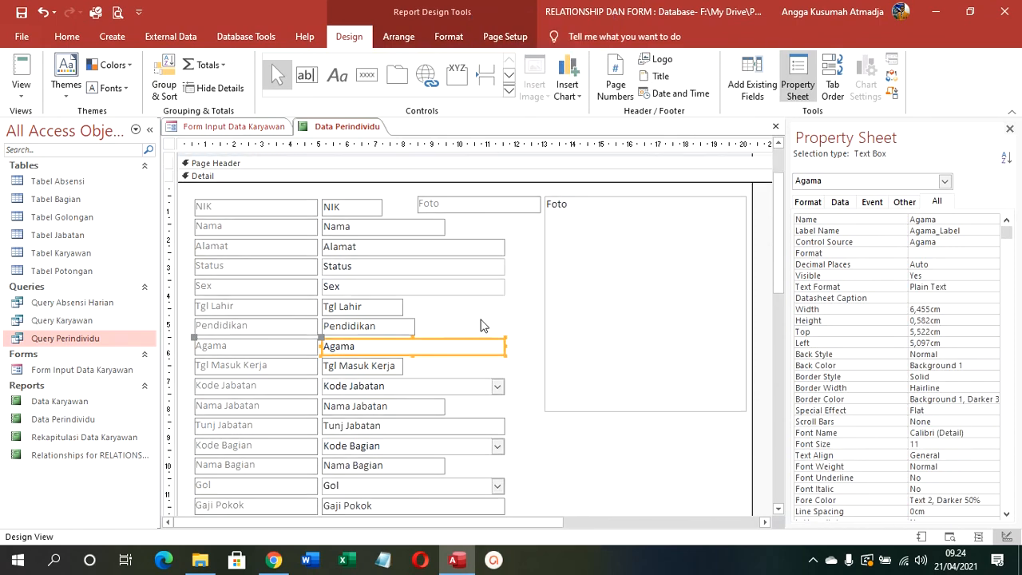
{"action": "right_click", "coordinate": [461, 392]}
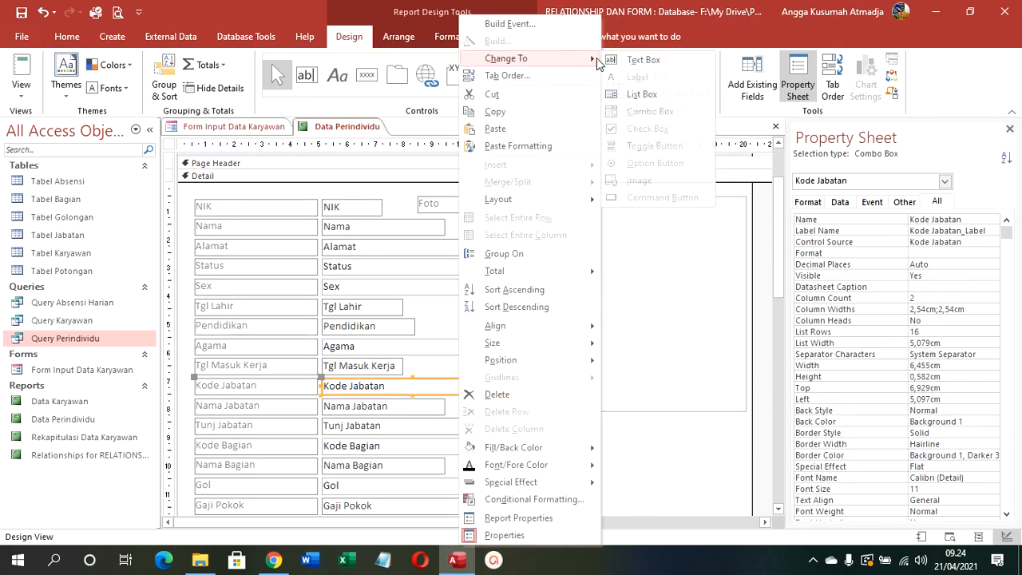
{"action": "left_click", "coordinate": [623, 60]}
Step: Change the Kode Bagian, Gol and Kode Potongan combo boxes to text boxes
{"action": "scroll", "coordinate": [465, 394], "scroll_direction": "down", "scroll_amount": 1}
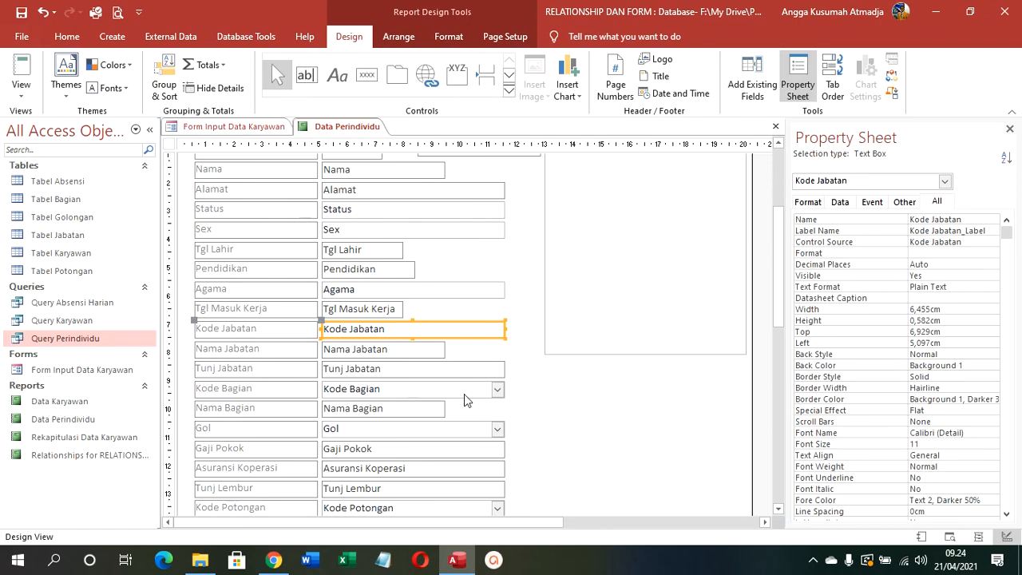
{"action": "right_click", "coordinate": [464, 393]}
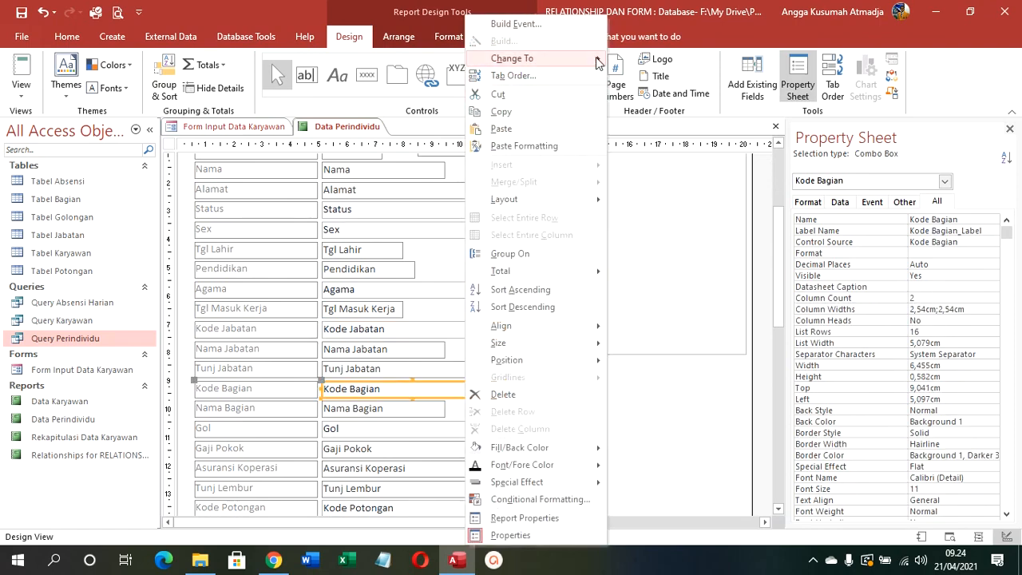
{"action": "left_click", "coordinate": [623, 60]}
{"action": "scroll", "coordinate": [519, 319], "scroll_direction": "down", "scroll_amount": 1}
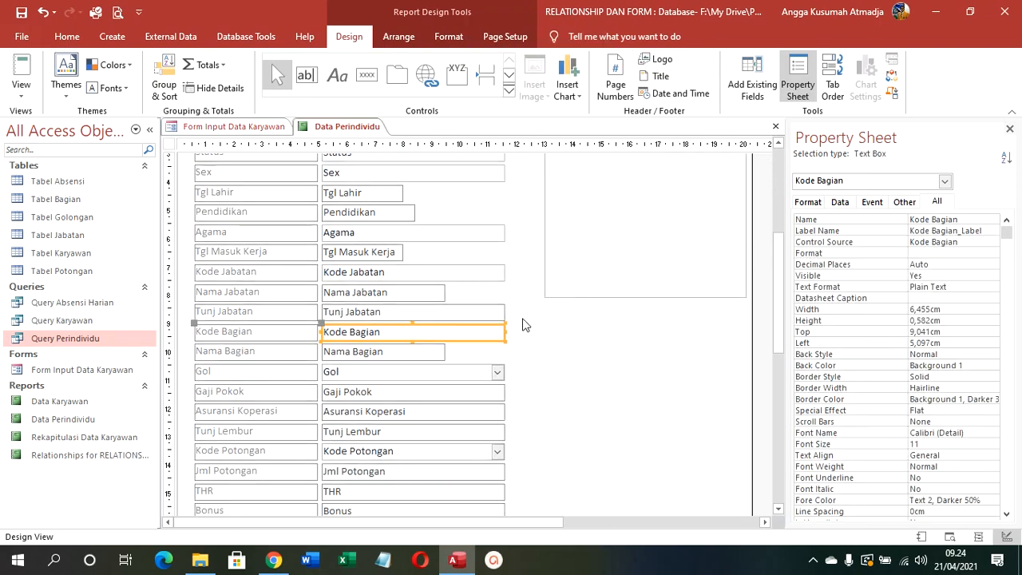
{"action": "right_click", "coordinate": [464, 372]}
{"action": "mouse_move", "coordinate": [597, 57]}
{"action": "left_click", "coordinate": [647, 69]}
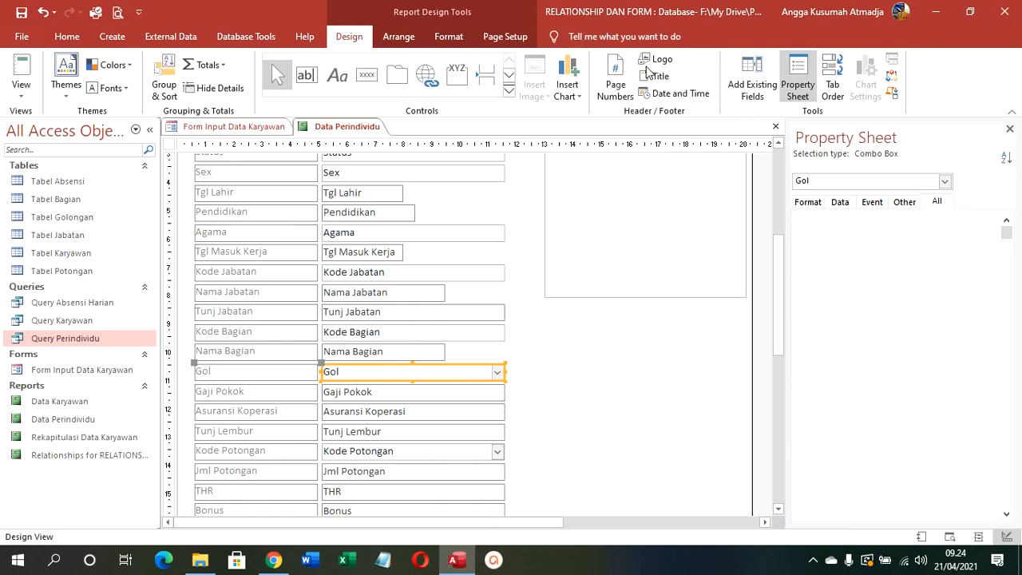
{"action": "scroll", "coordinate": [479, 376], "scroll_direction": "down", "scroll_amount": 1}
{"action": "right_click", "coordinate": [451, 394]}
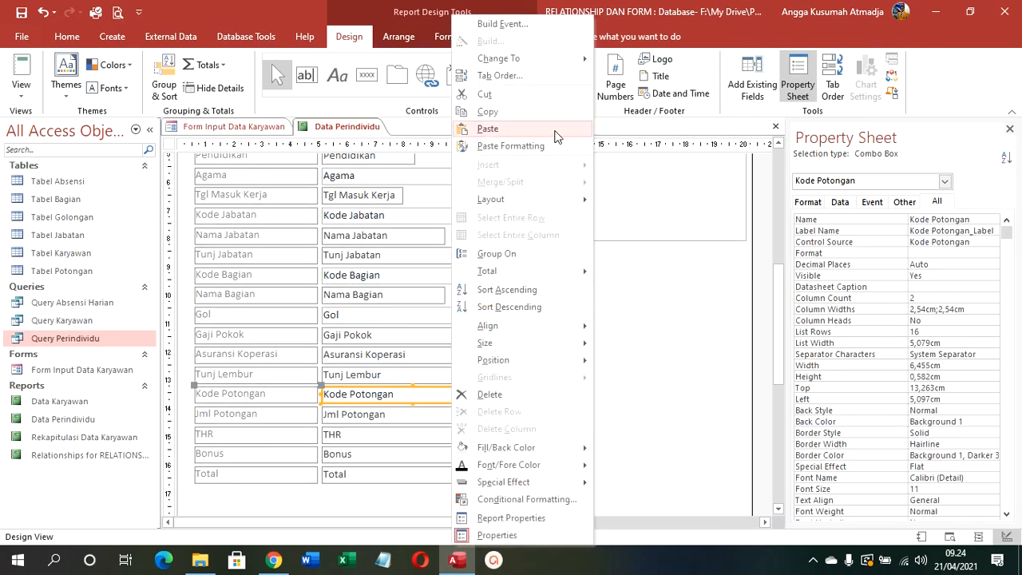
{"action": "mouse_move", "coordinate": [584, 60]}
{"action": "left_click", "coordinate": [643, 64]}
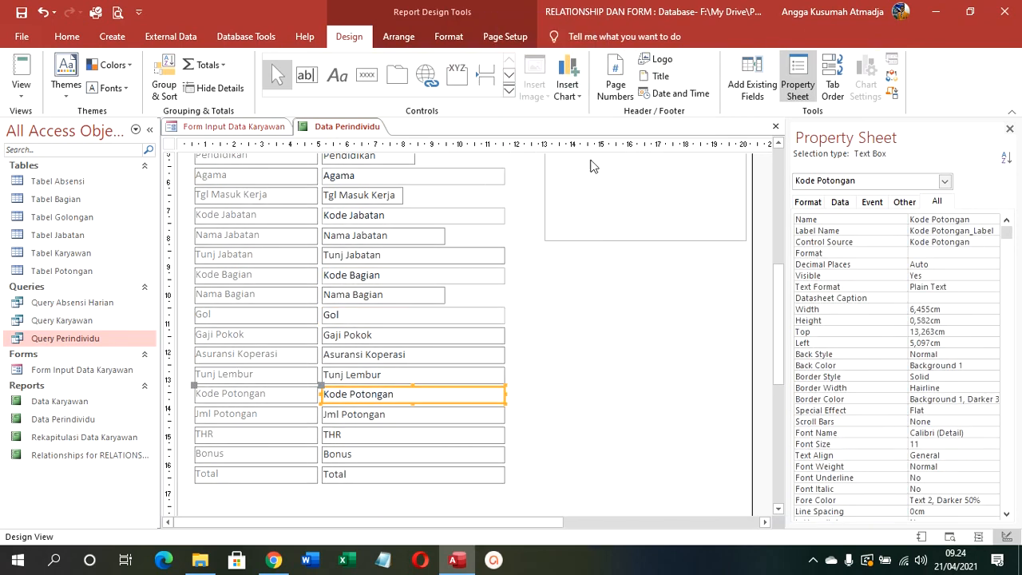
Step: Size the value boxes from Nama to Total to the same width, and widen them together to about 7.6 cm
{"action": "left_click_drag", "start_coordinate": [402, 500], "coordinate": [359, 264]}
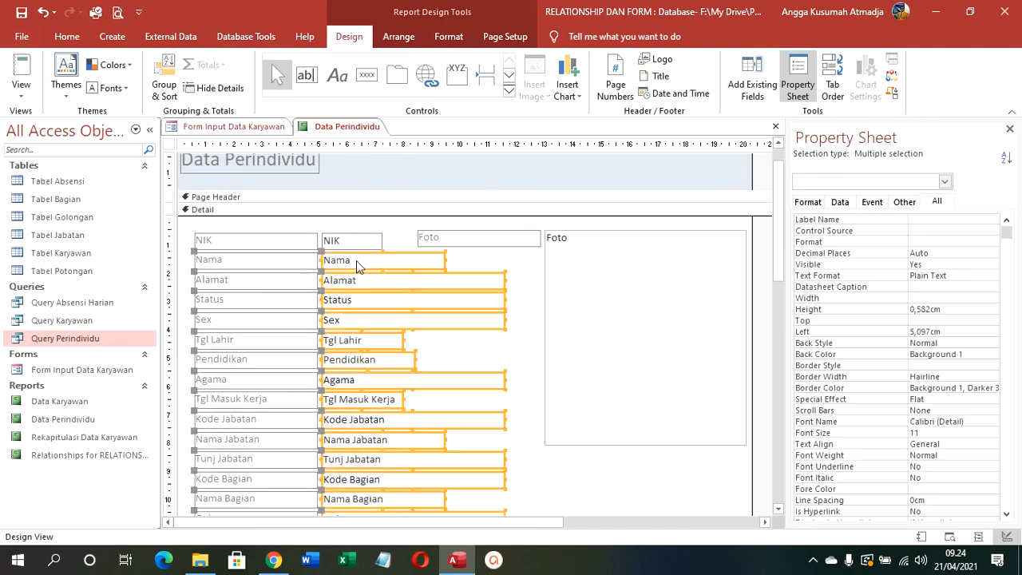
{"action": "right_click", "coordinate": [357, 262]}
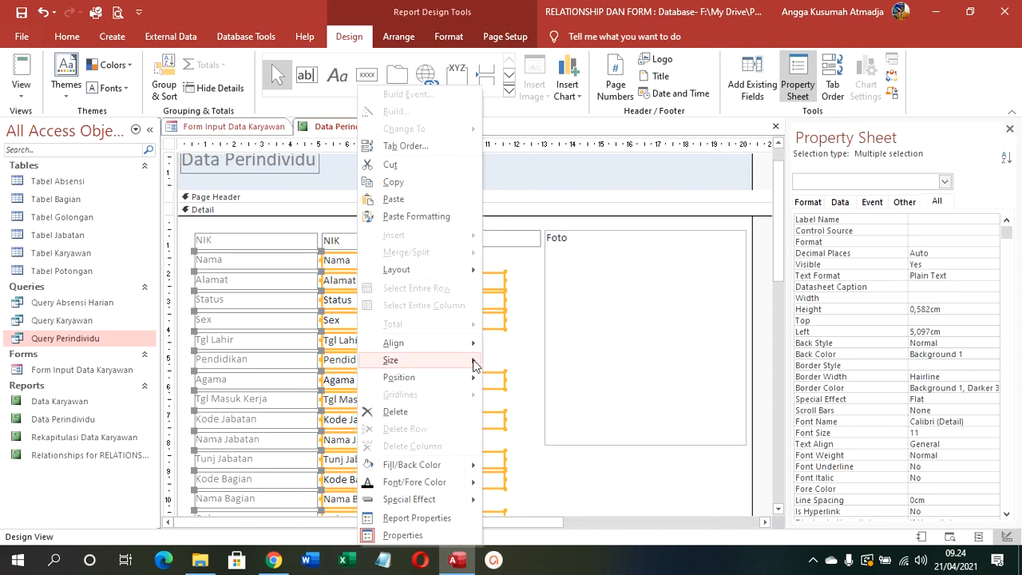
{"action": "mouse_move", "coordinate": [469, 360]}
{"action": "left_click", "coordinate": [551, 429]}
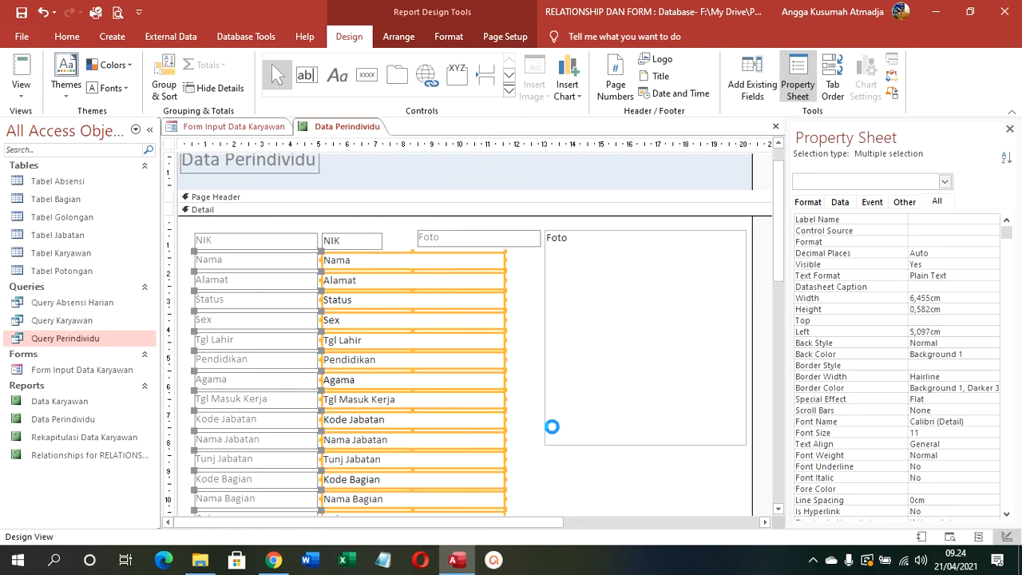
{"action": "left_click_drag", "start_coordinate": [505, 263], "coordinate": [538, 266]}
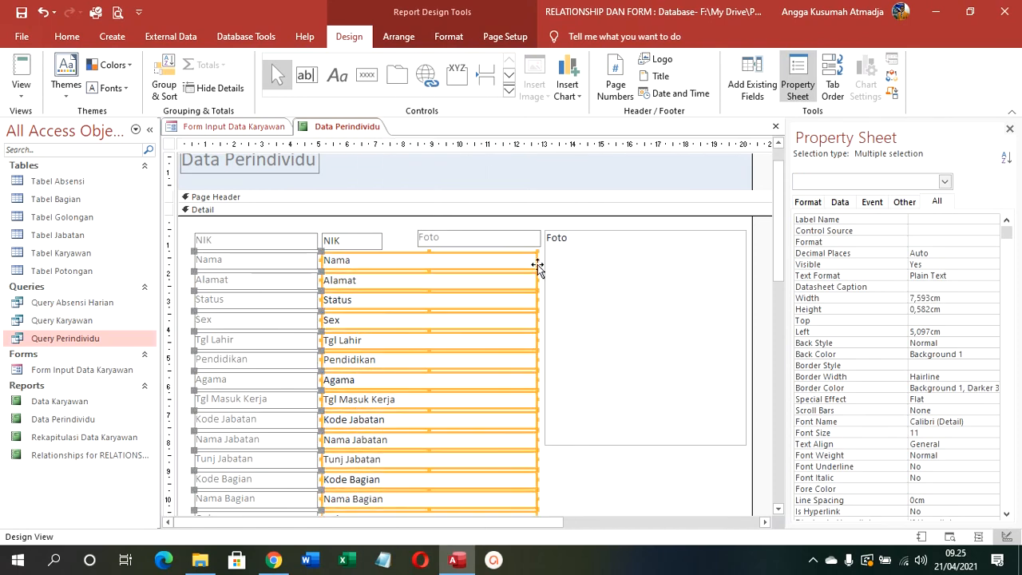
Step: Right-align the contents of the Jml Potongan, THR, Bonus and Total value boxes
{"action": "left_click", "coordinate": [291, 229]}
{"action": "left_click_drag", "start_coordinate": [378, 227], "coordinate": [351, 466]}
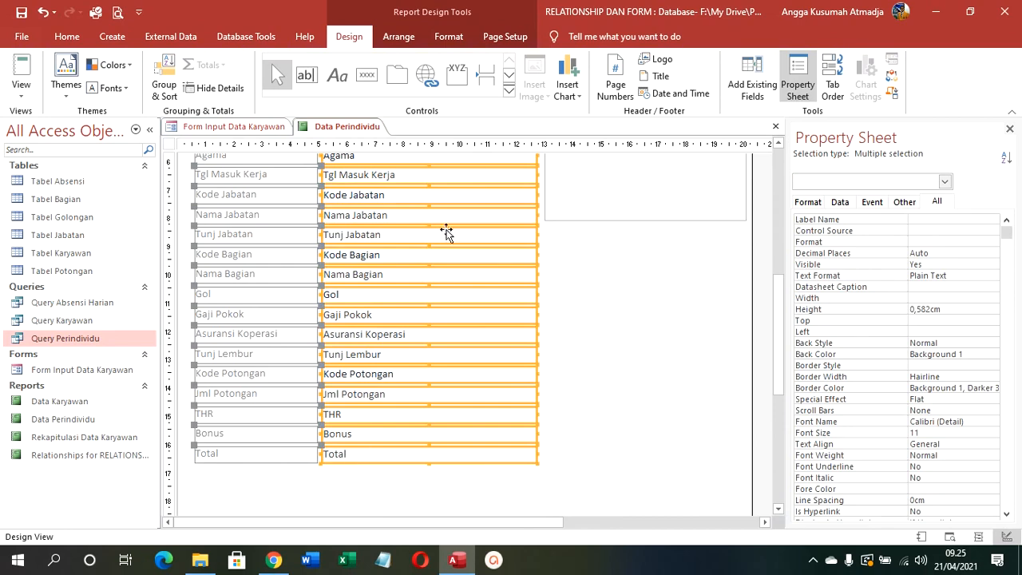
{"action": "left_click", "coordinate": [450, 37]}
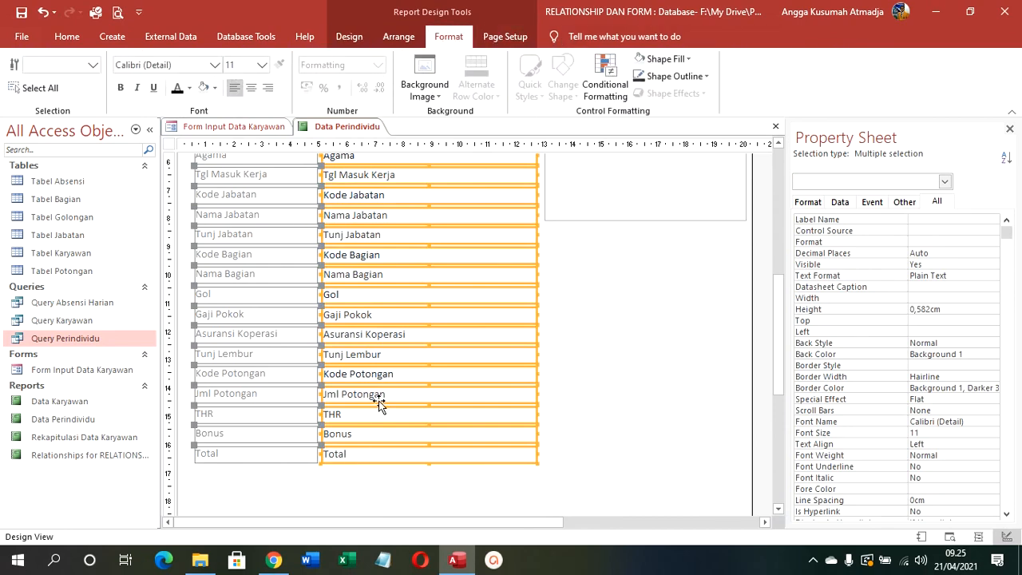
{"action": "left_click", "coordinate": [388, 468]}
{"action": "left_click_drag", "start_coordinate": [383, 470], "coordinate": [359, 396]}
{"action": "left_click", "coordinate": [268, 87]}
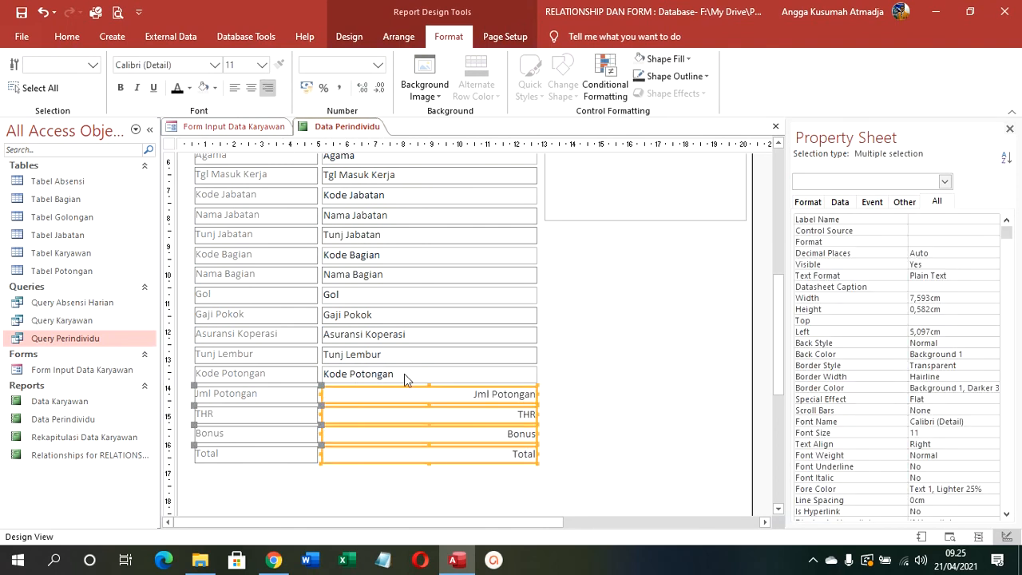
Step: Set the Jml Potongan, THR, Bonus and Total boxes to Standard format with 0 decimal places, and close their properties
{"action": "left_click", "coordinate": [925, 241]}
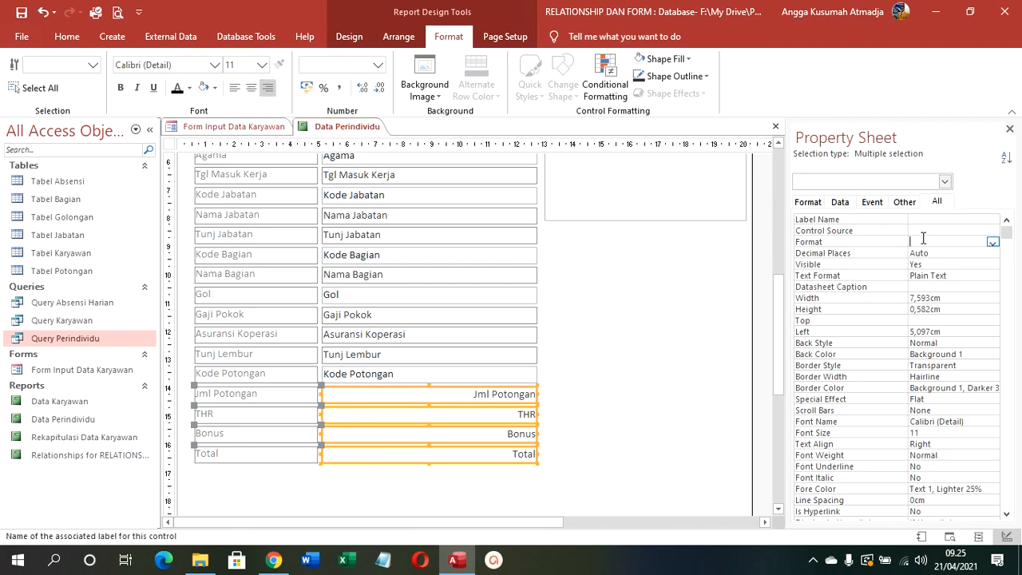
{"action": "left_click", "coordinate": [991, 243]}
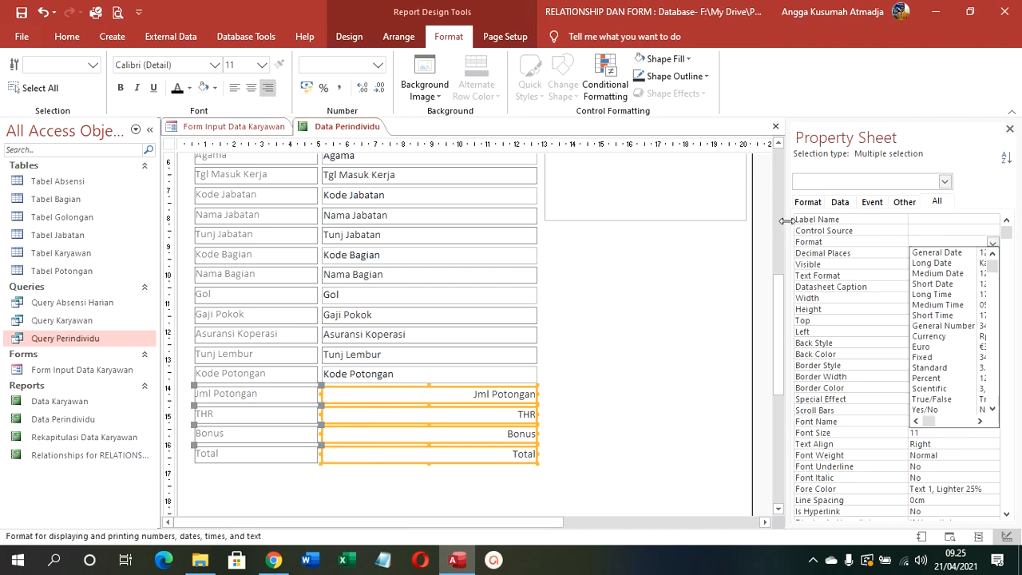
{"action": "left_click_drag", "start_coordinate": [787, 222], "coordinate": [614, 222]}
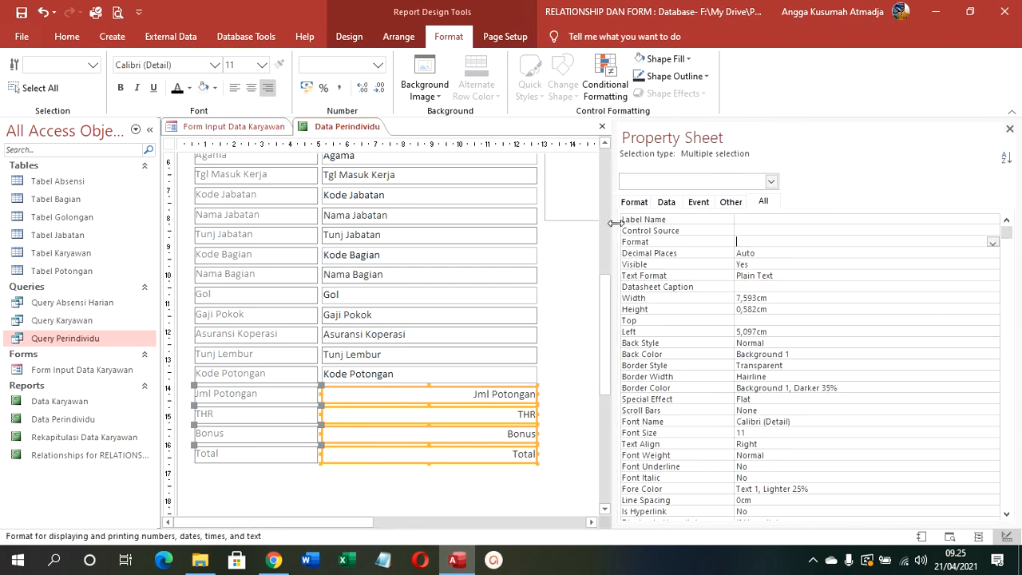
{"action": "left_click", "coordinate": [992, 242]}
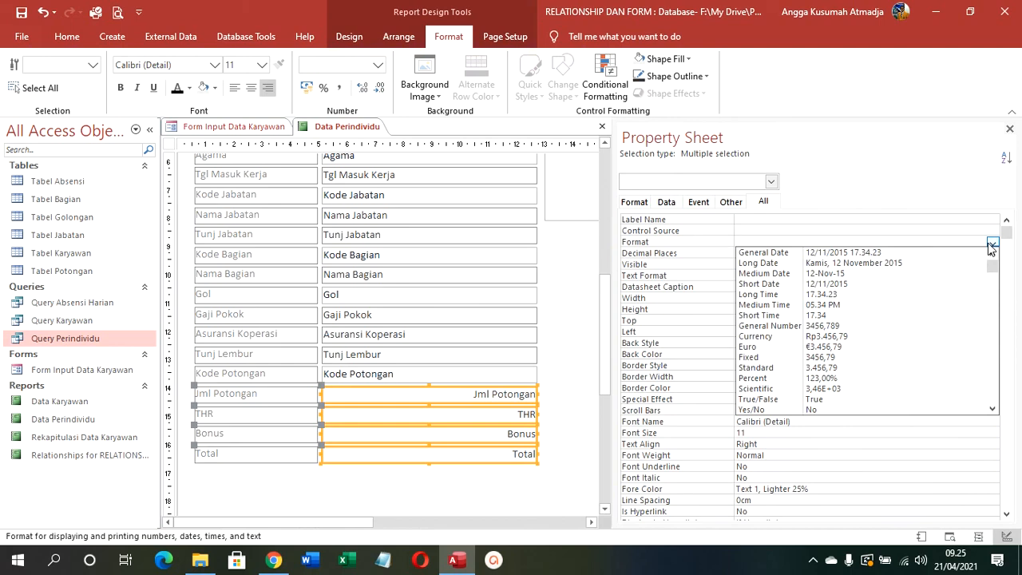
{"action": "left_click", "coordinate": [808, 368]}
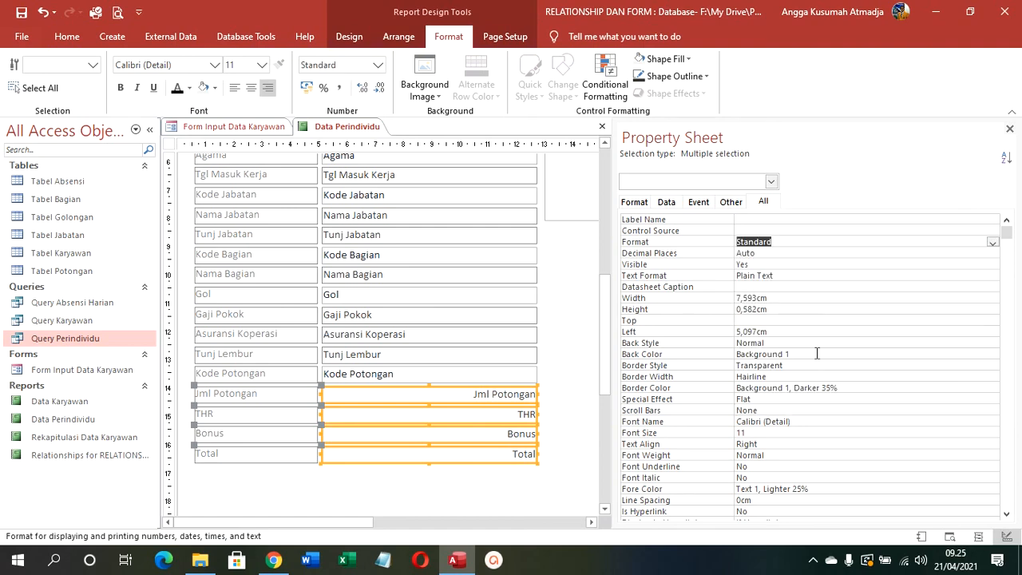
{"action": "left_click", "coordinate": [779, 252]}
{"action": "left_click", "coordinate": [992, 253]}
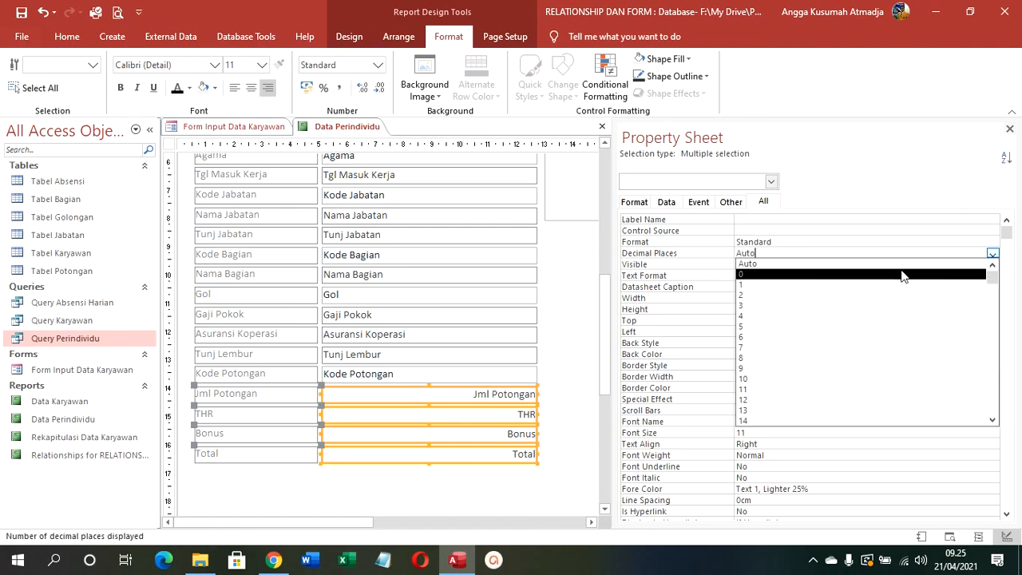
{"action": "left_click", "coordinate": [909, 275]}
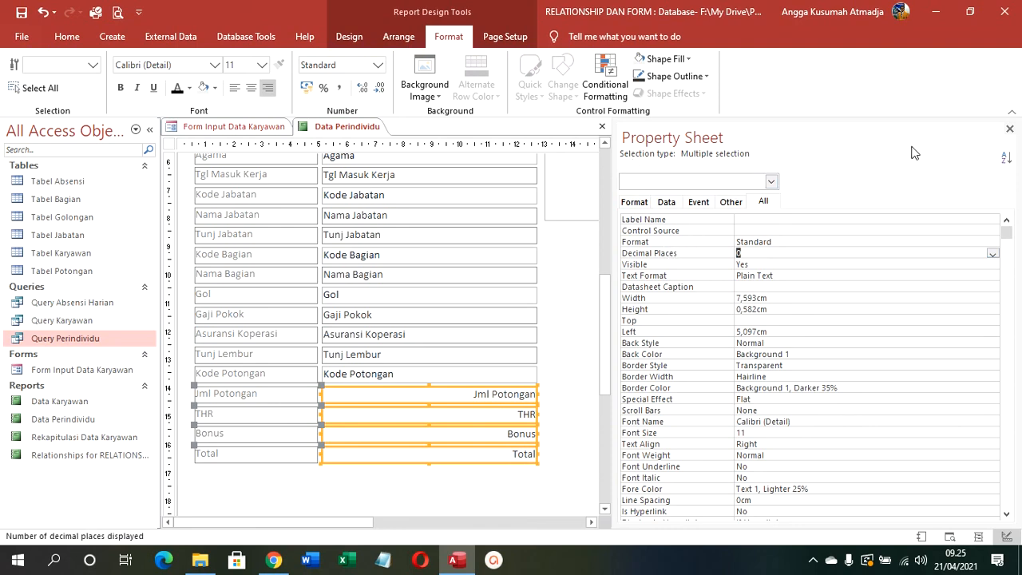
{"action": "left_click", "coordinate": [1010, 130]}
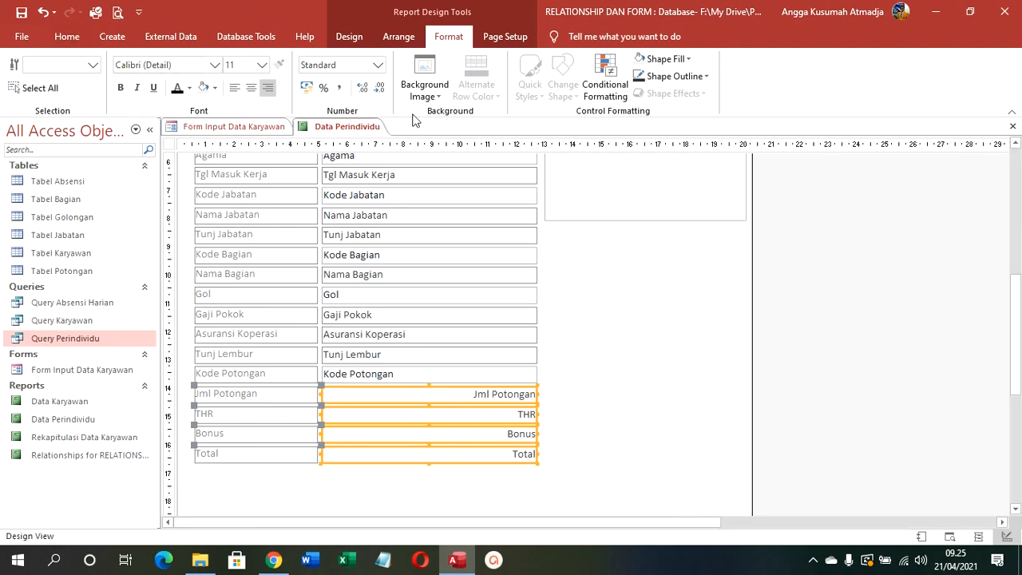
Step: Display the Data Perindividu report in Report View and examine the photo, field layout and number formats
{"action": "right_click", "coordinate": [368, 126]}
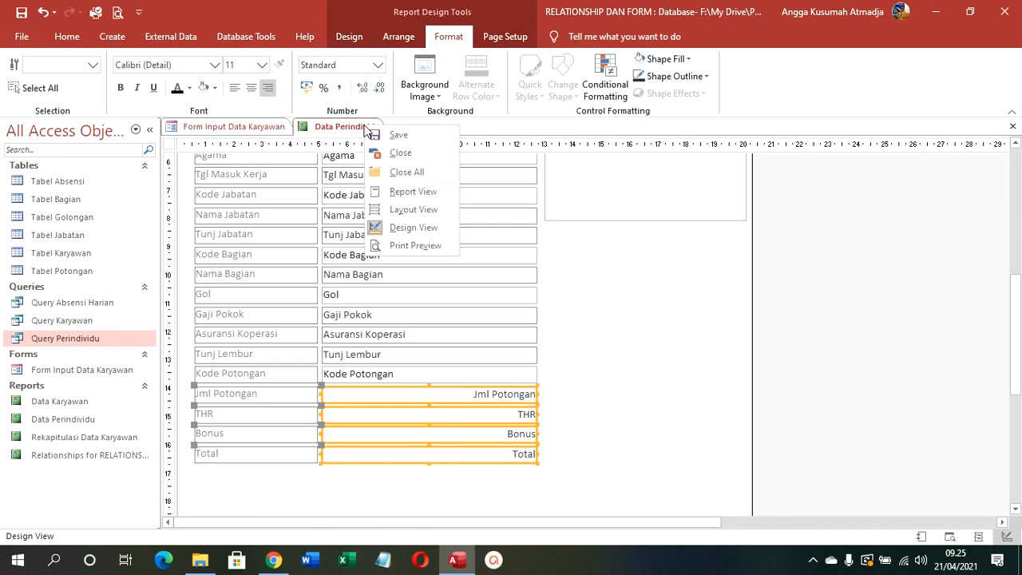
{"action": "left_click", "coordinate": [413, 192]}
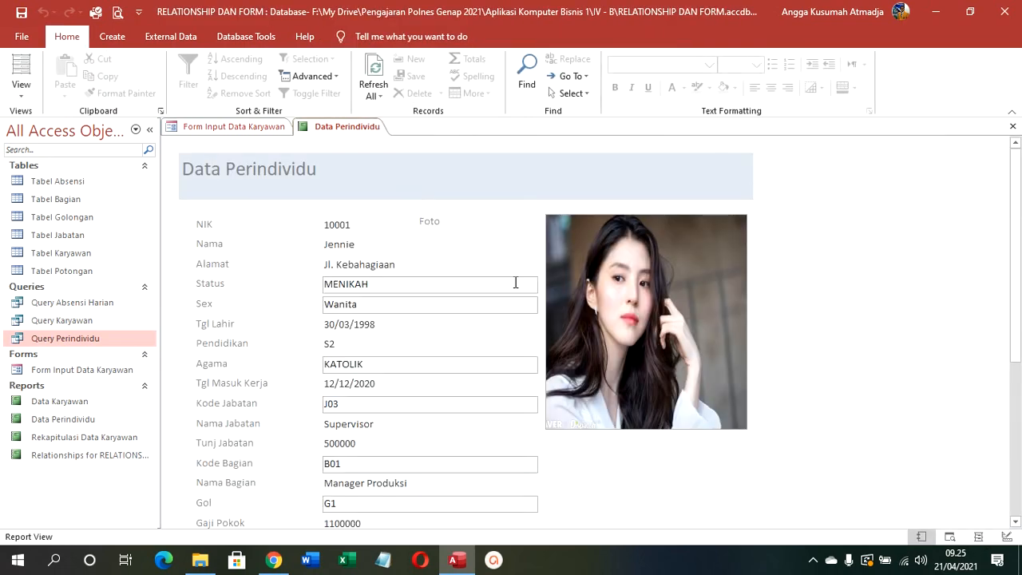
{"action": "scroll", "coordinate": [402, 310], "scroll_direction": "down", "scroll_amount": 3}
{"action": "scroll", "coordinate": [402, 311], "scroll_direction": "up", "scroll_amount": 3}
{"action": "scroll", "coordinate": [402, 311], "scroll_direction": "down", "scroll_amount": 5}
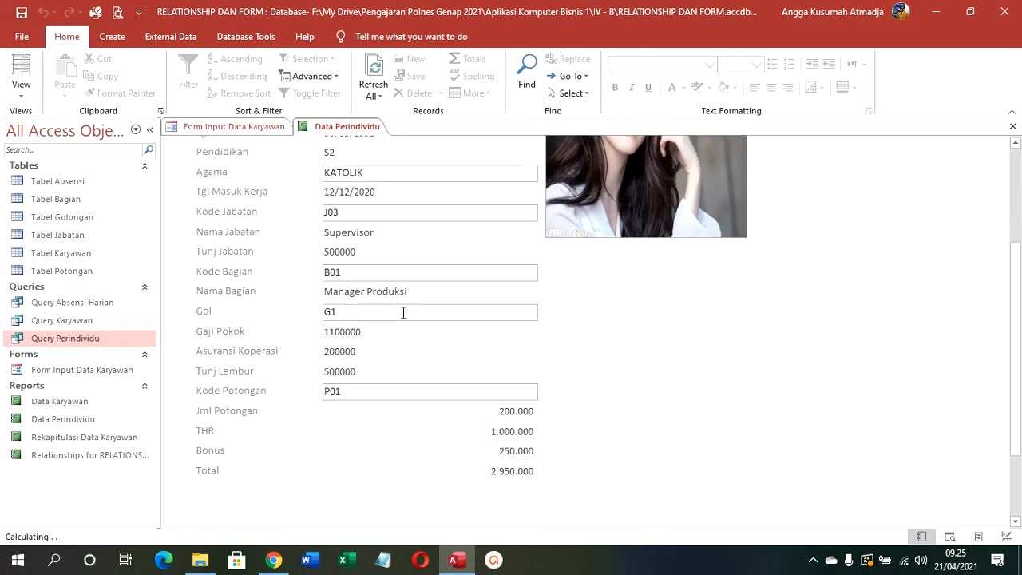
Step: Check the upper fields of the Data Perindividu report and switch it to Design View
{"action": "scroll", "coordinate": [403, 313], "scroll_direction": "up", "scroll_amount": 4}
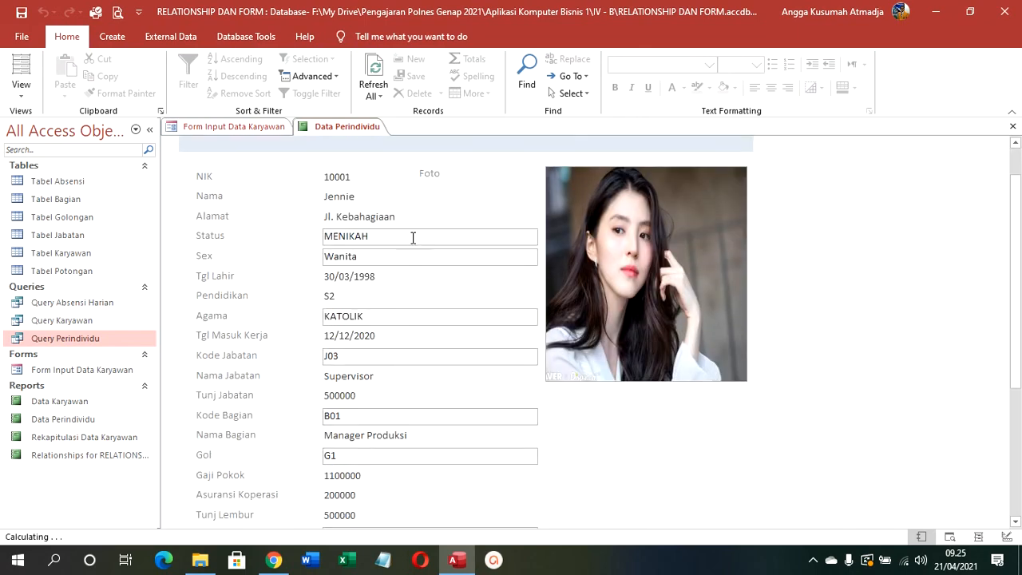
{"action": "left_click", "coordinate": [413, 237]}
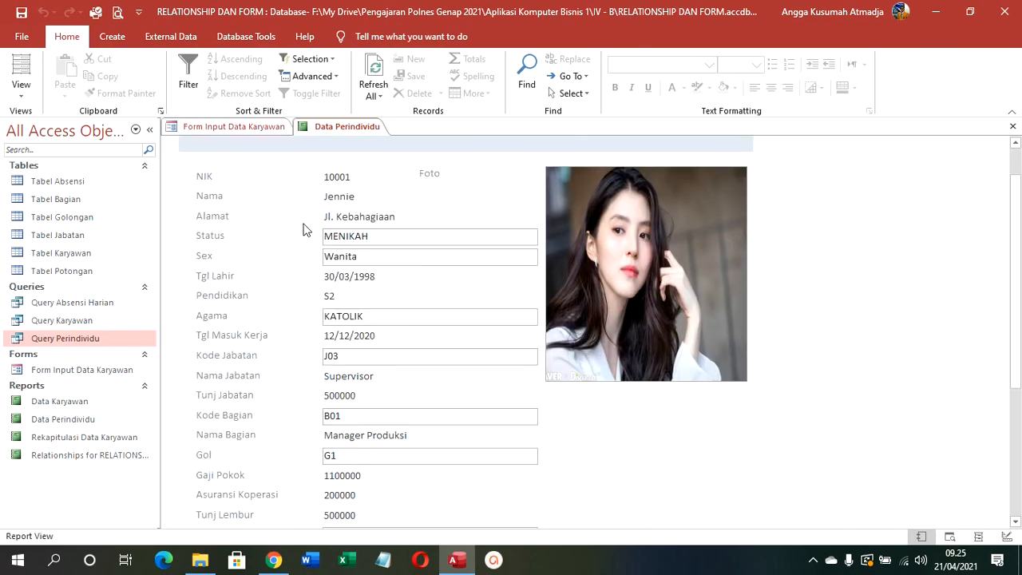
{"action": "left_click", "coordinate": [24, 100]}
{"action": "left_click", "coordinate": [49, 219]}
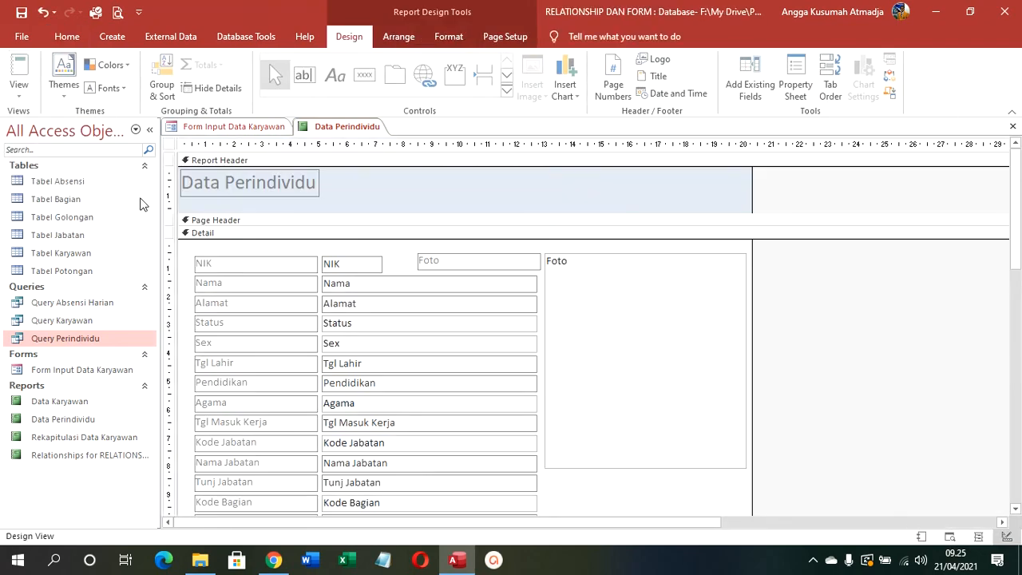
Step: Copy the formatting of the Nama value box onto the Status value box with Format Painter
{"action": "left_click", "coordinate": [361, 279]}
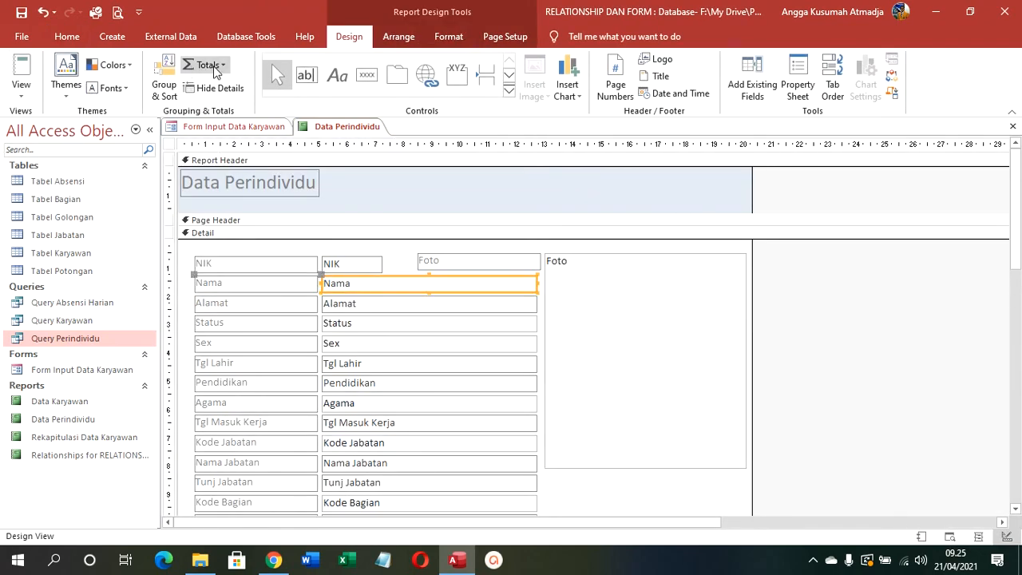
{"action": "scroll", "coordinate": [267, 136], "scroll_direction": "down", "scroll_amount": 1}
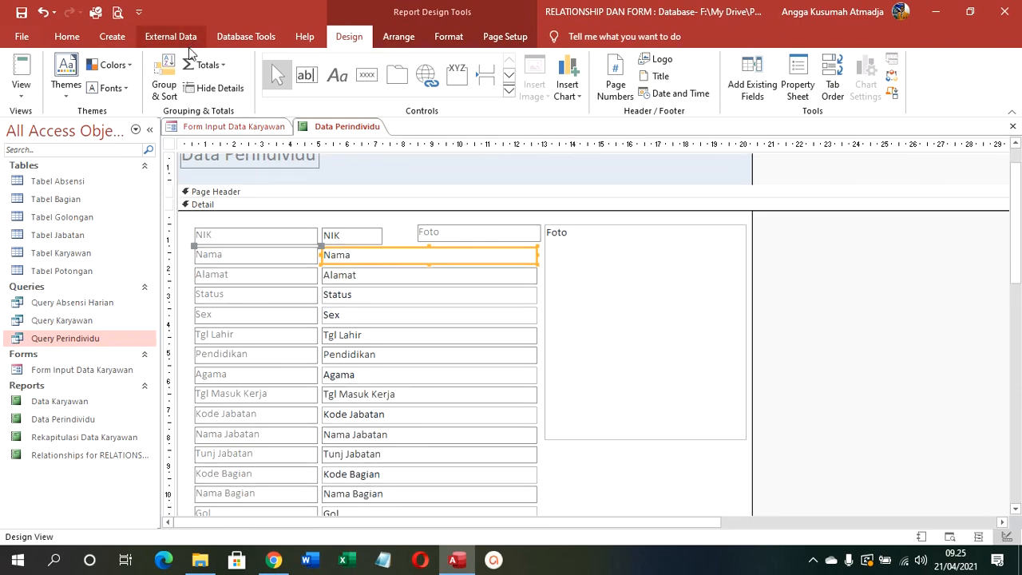
{"action": "left_click", "coordinate": [449, 36]}
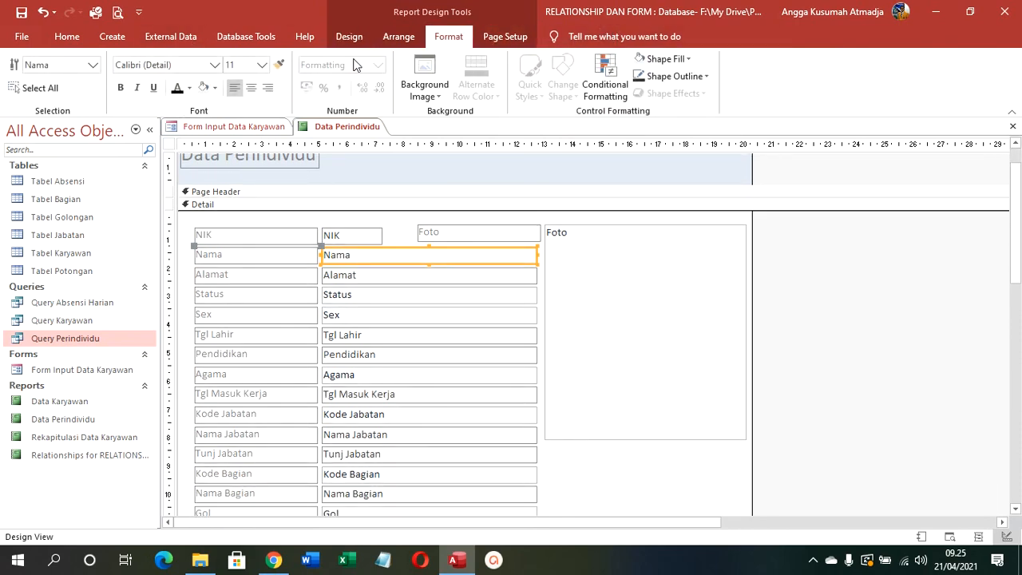
{"action": "scroll", "coordinate": [399, 290], "scroll_direction": "down", "scroll_amount": 9}
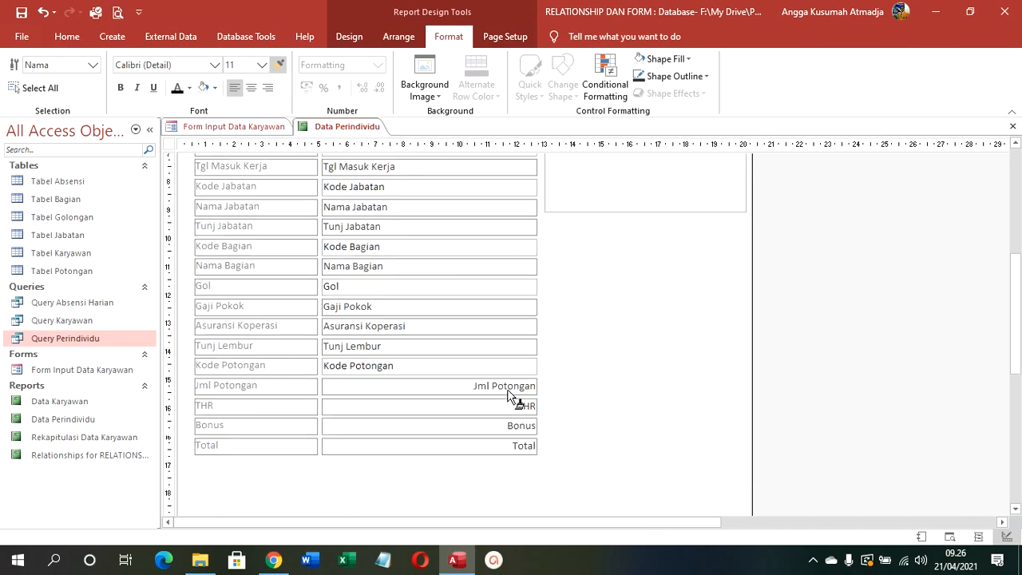
{"action": "scroll", "coordinate": [519, 359], "scroll_direction": "up", "scroll_amount": 10}
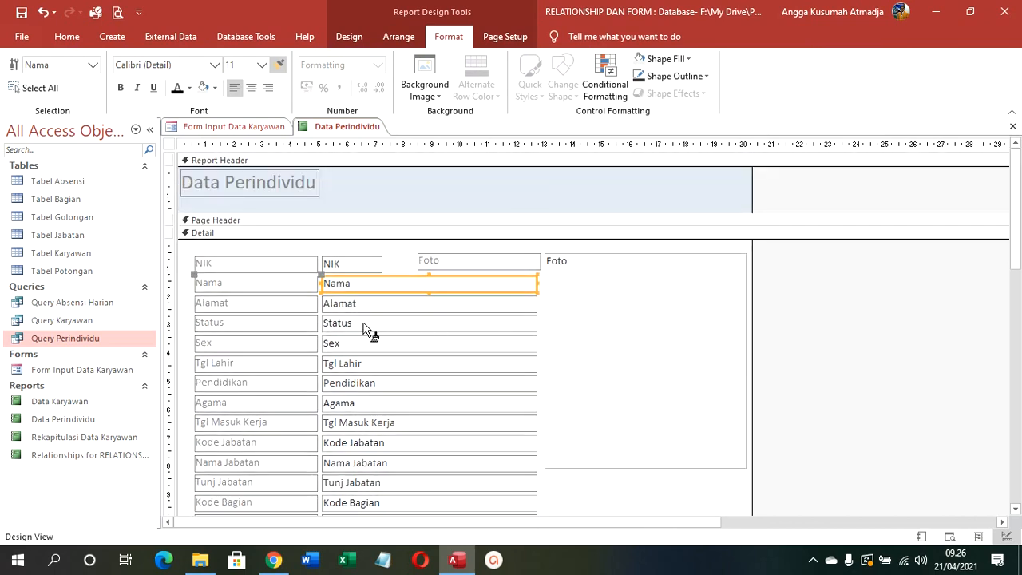
{"action": "left_click", "coordinate": [369, 327]}
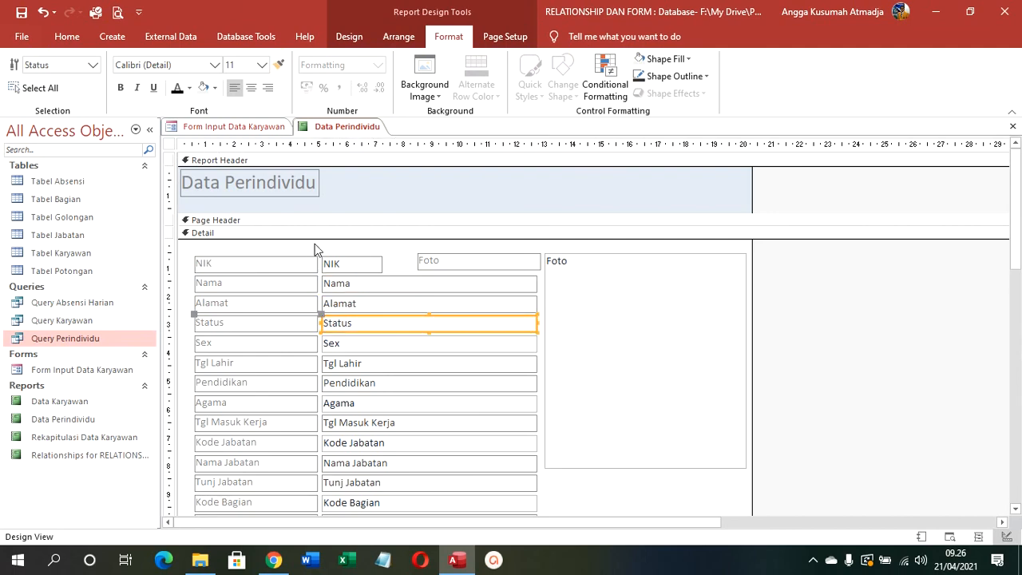
Step: Apply the Chiseled special effect to all labels and value boxes in the report's Detail section, including the photo
{"action": "left_click_drag", "start_coordinate": [298, 244], "coordinate": [607, 513]}
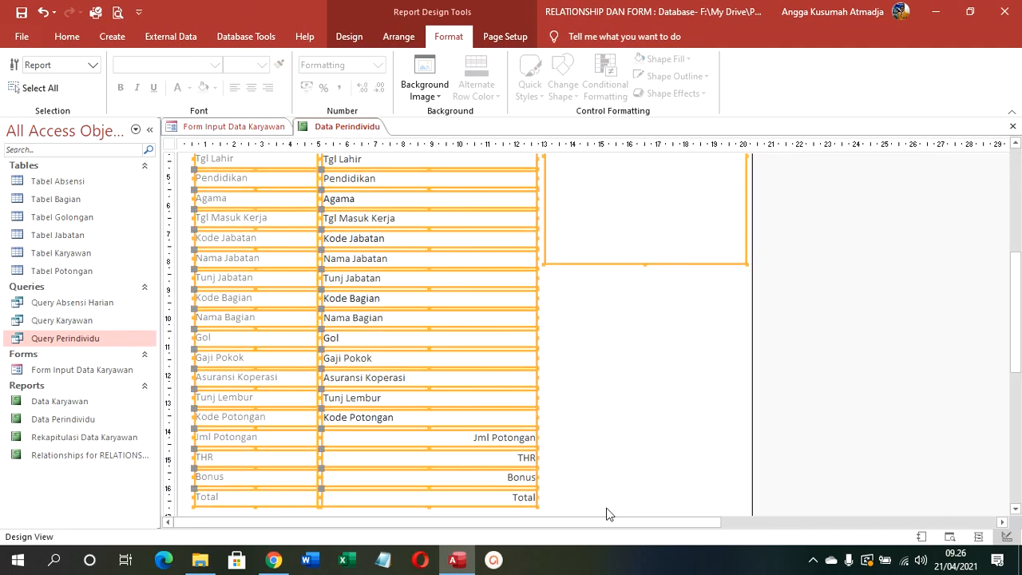
{"action": "right_click", "coordinate": [578, 255]}
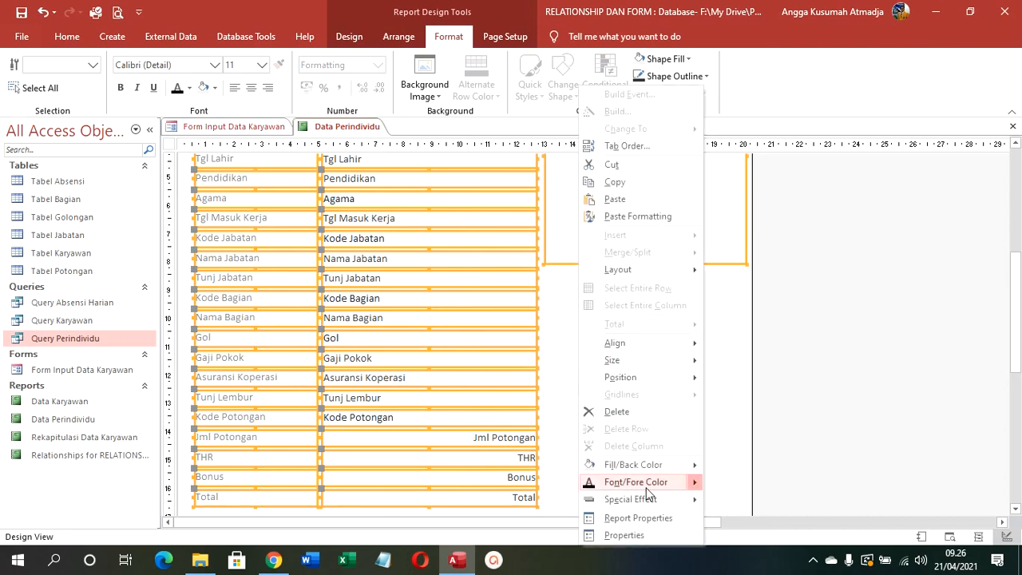
{"action": "mouse_move", "coordinate": [675, 502]}
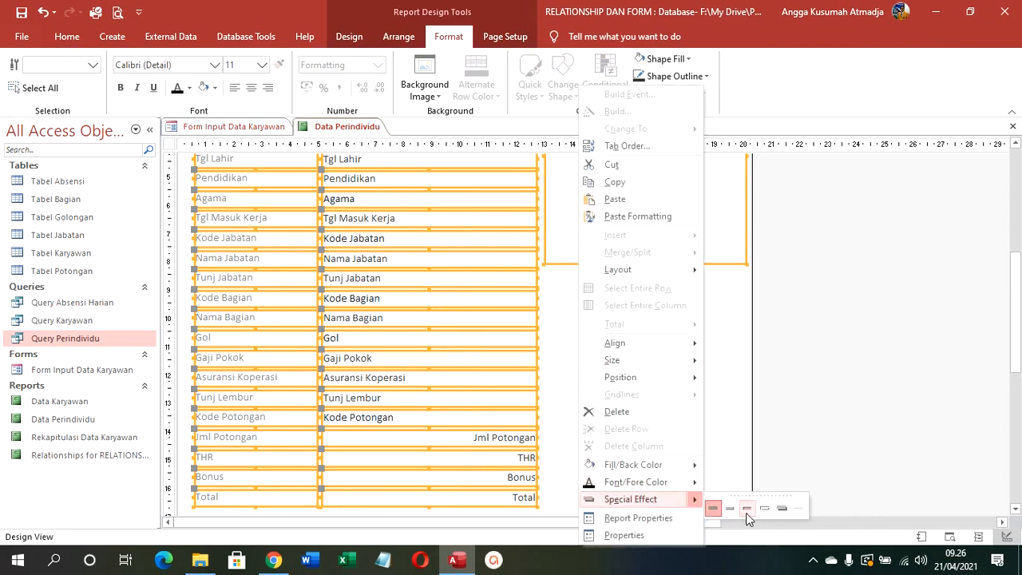
{"action": "left_click", "coordinate": [799, 511]}
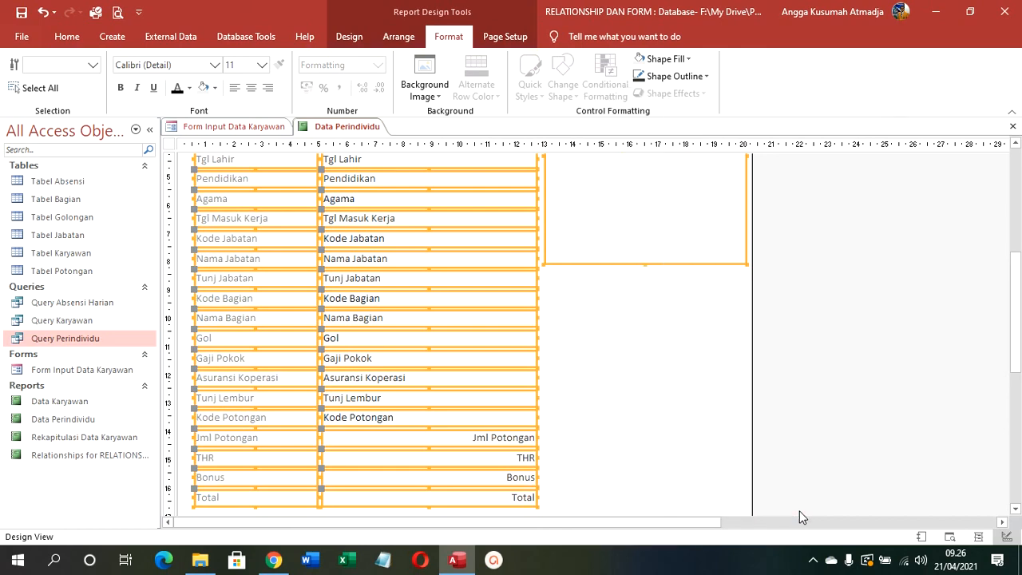
Step: Display the Data Perindividu report in Report View and examine the line styling of its fields from NIK to Total
{"action": "right_click", "coordinate": [318, 126]}
{"action": "left_click", "coordinate": [361, 194]}
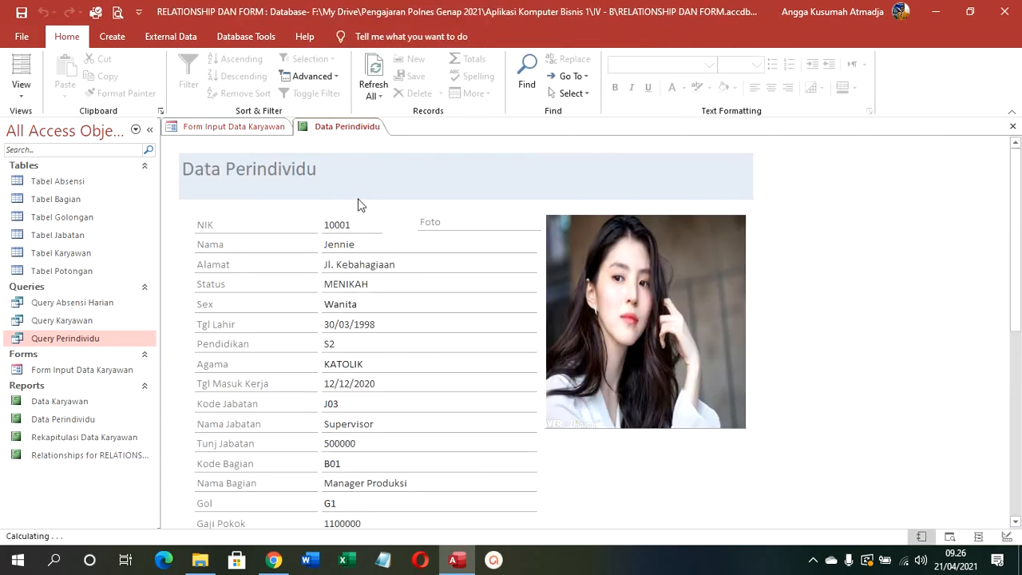
{"action": "scroll", "coordinate": [411, 206], "scroll_direction": "down", "scroll_amount": 5}
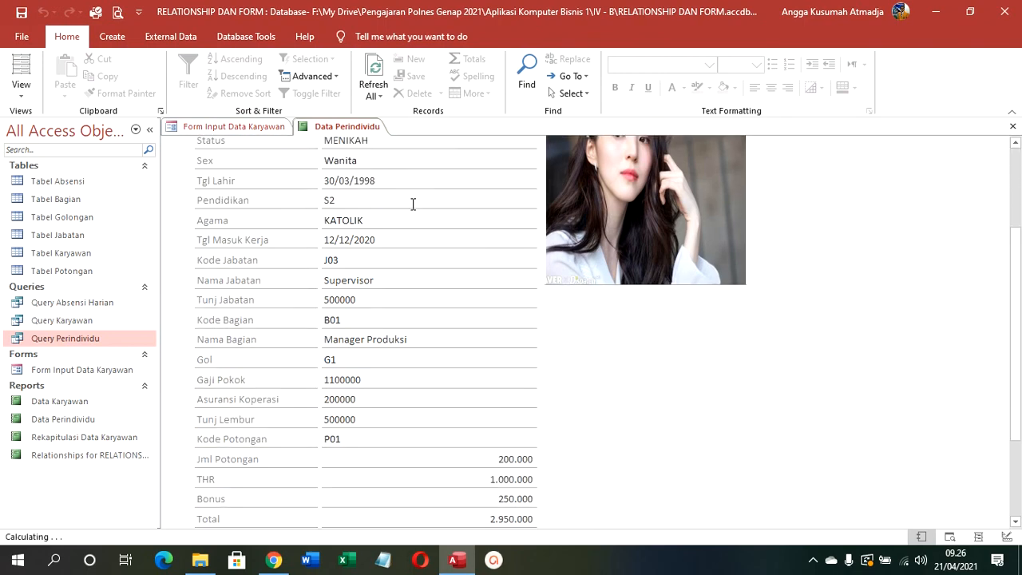
{"action": "scroll", "coordinate": [413, 205], "scroll_direction": "up", "scroll_amount": 5}
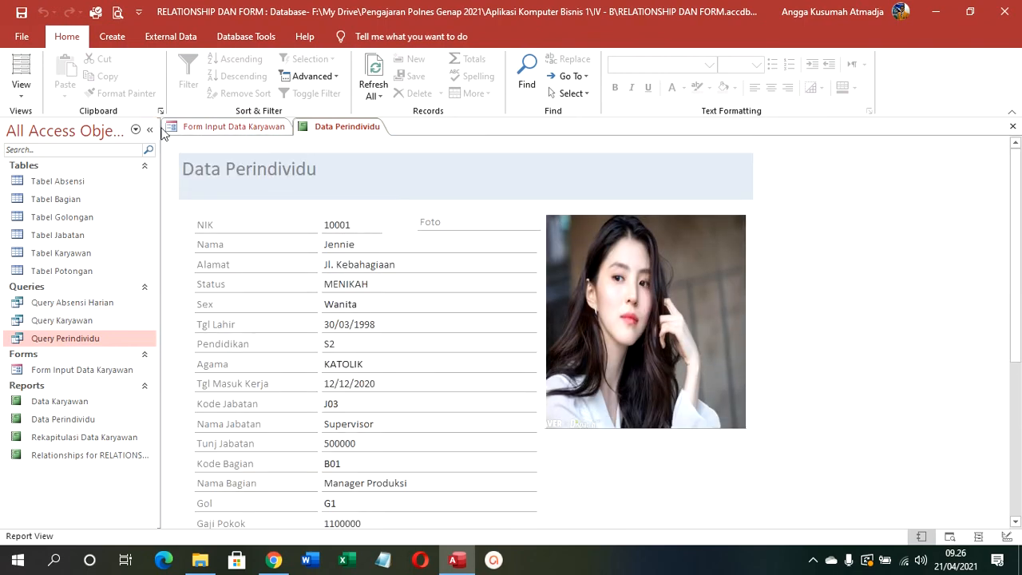
Step: Save the Data Perindividu report and close it
{"action": "right_click", "coordinate": [354, 115]}
{"action": "right_click", "coordinate": [347, 124]}
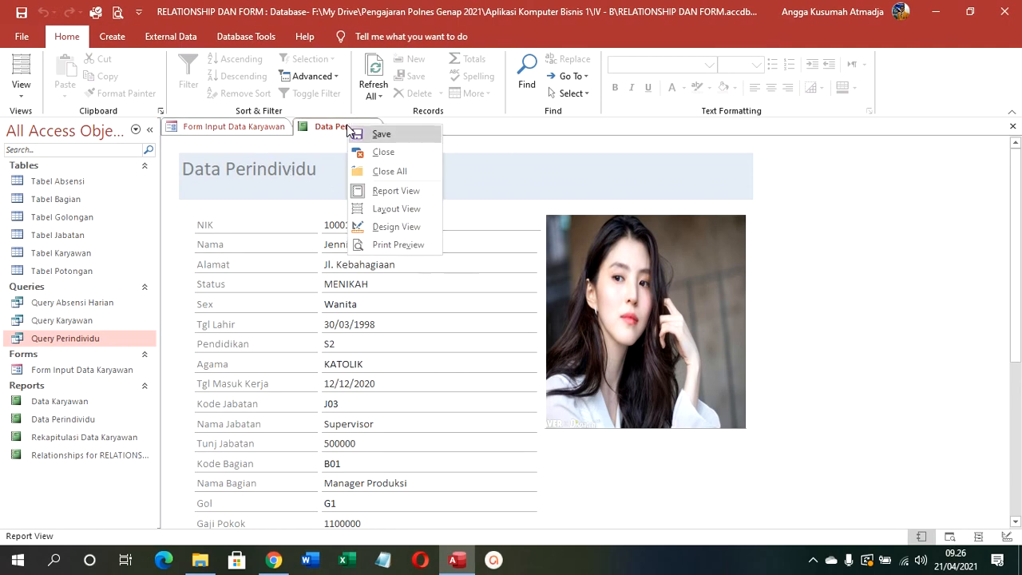
{"action": "left_click", "coordinate": [388, 137]}
{"action": "right_click", "coordinate": [370, 130]}
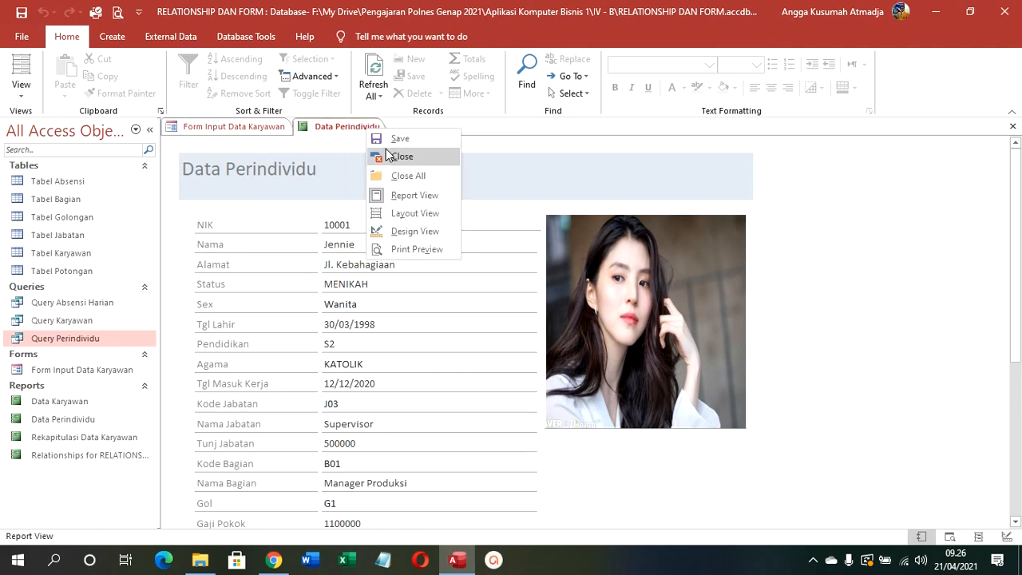
{"action": "left_click", "coordinate": [389, 155]}
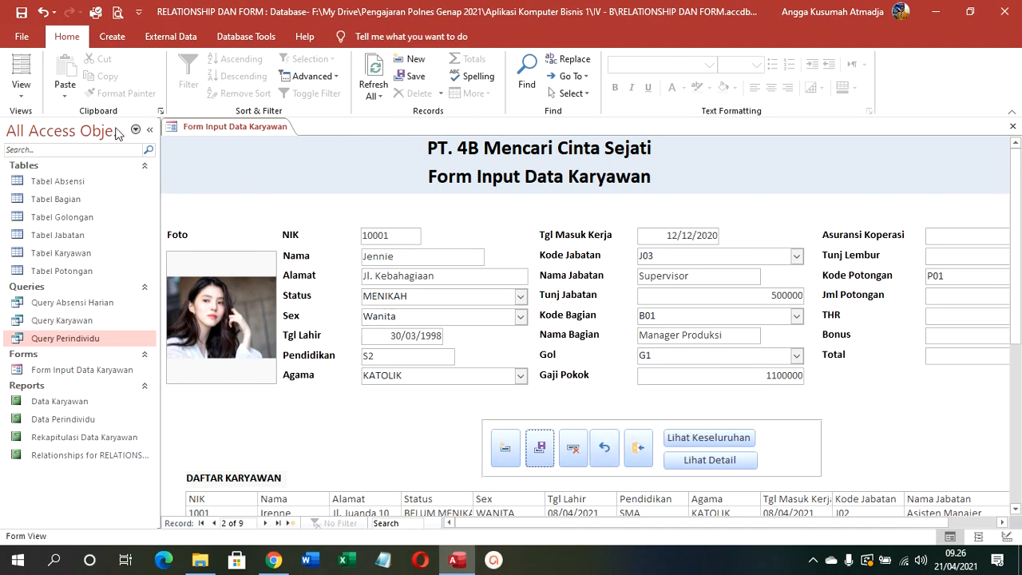
Step: Open Form Input Data Karyawan in Design View and place a new command button beside the Lihat Keseluruhan button
{"action": "right_click", "coordinate": [226, 169]}
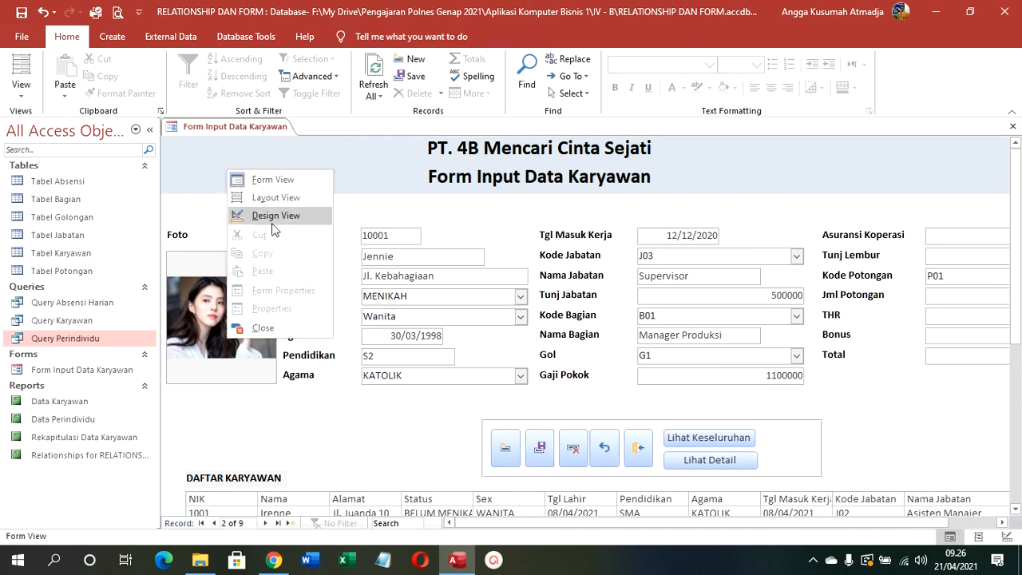
{"action": "left_click", "coordinate": [275, 216]}
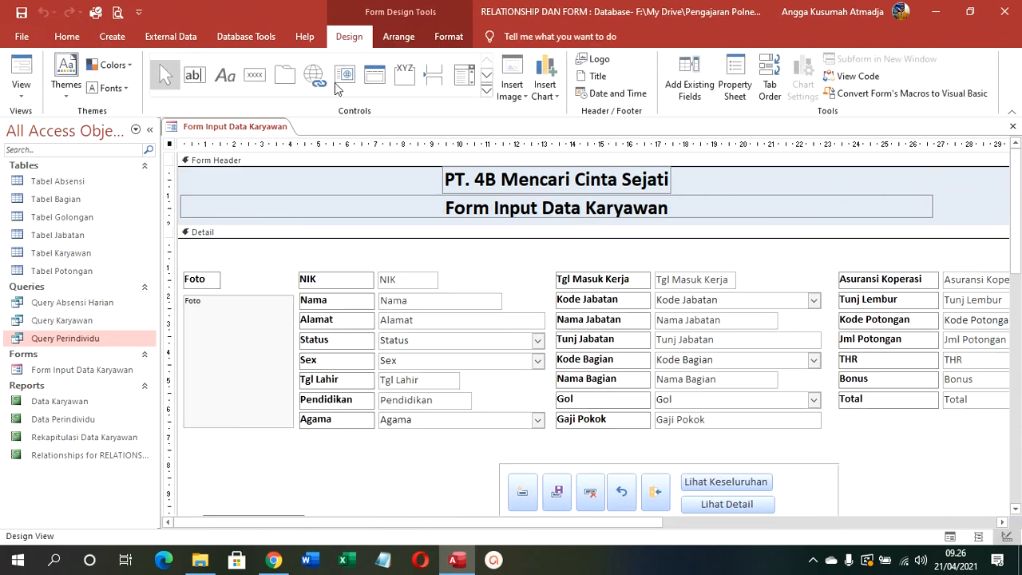
{"action": "left_click", "coordinate": [254, 74]}
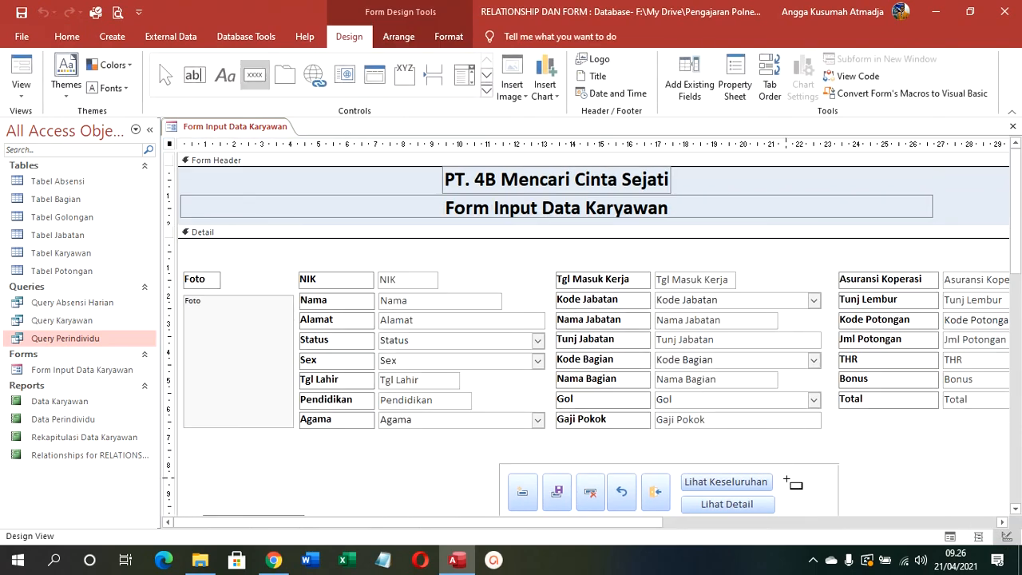
{"action": "left_click", "coordinate": [787, 480]}
Step: Set the new button to the Preview Report operation for the Data Perindividu report and finish the wizard
{"action": "left_click", "coordinate": [487, 238]}
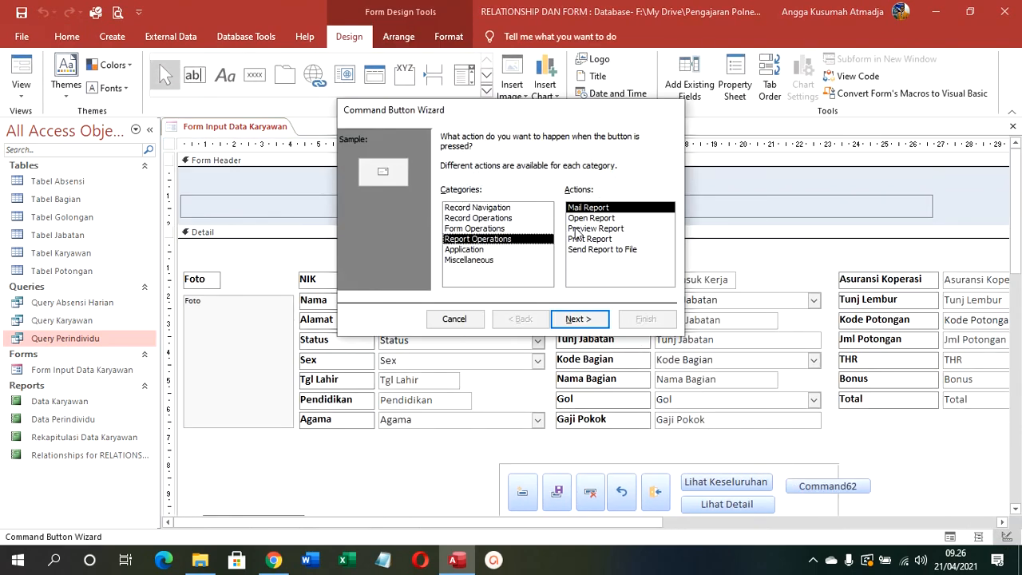
{"action": "left_click", "coordinate": [580, 229]}
{"action": "left_click", "coordinate": [577, 319]}
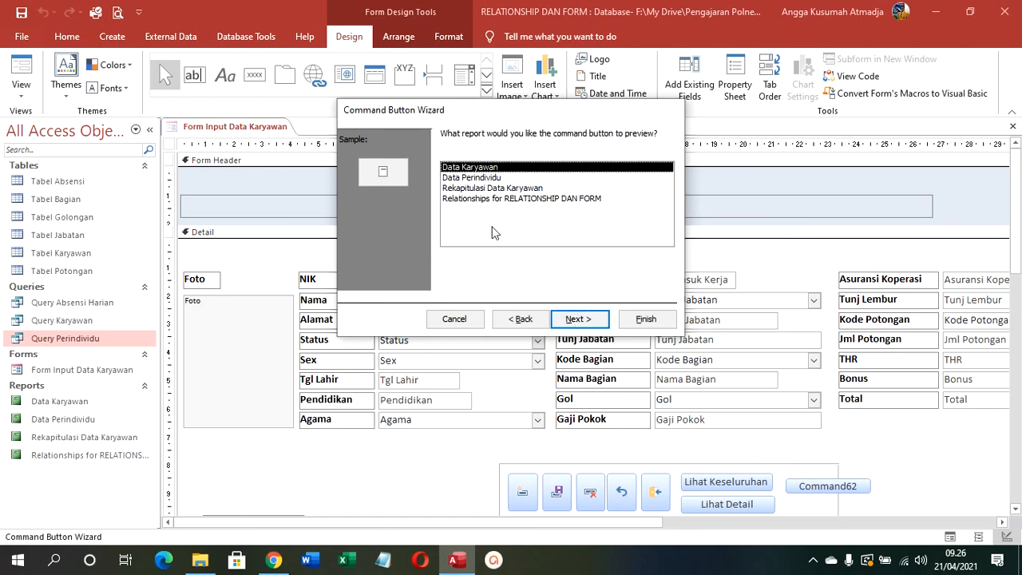
{"action": "left_click", "coordinate": [481, 178]}
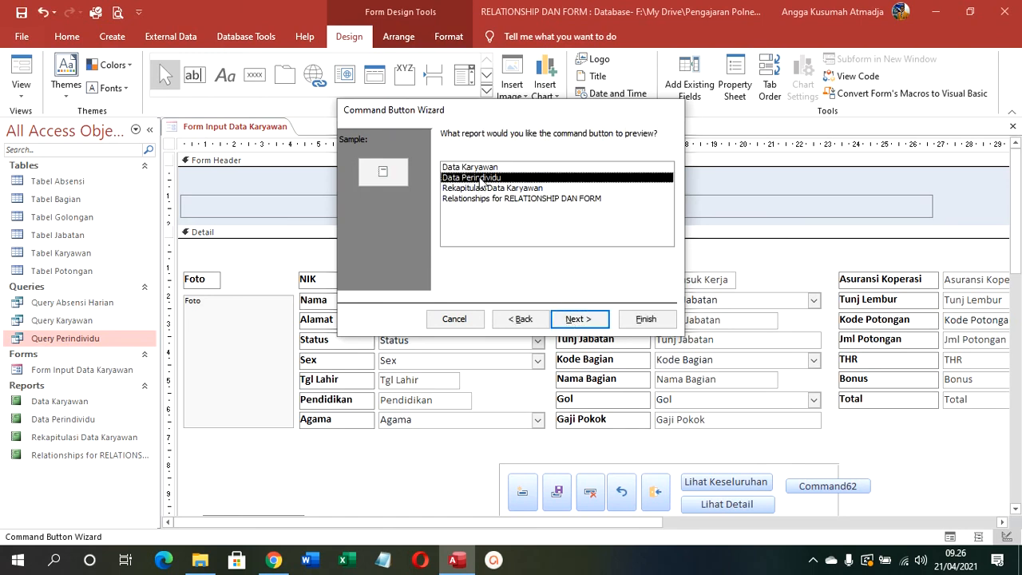
{"action": "left_click", "coordinate": [591, 319]}
{"action": "left_click", "coordinate": [647, 319]}
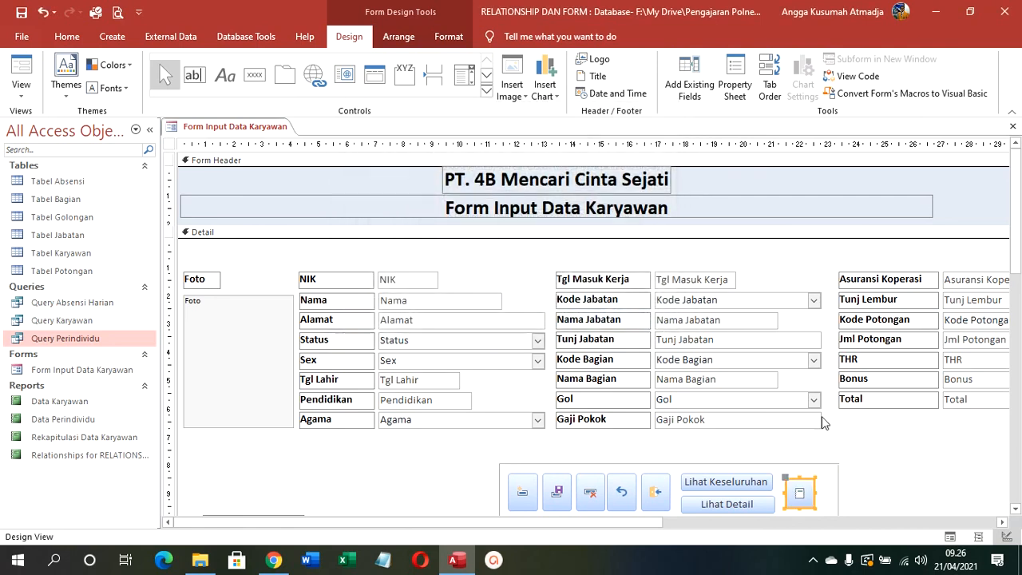
{"action": "left_click", "coordinate": [868, 466]}
{"action": "scroll", "coordinate": [735, 454], "scroll_direction": "down", "scroll_amount": 1}
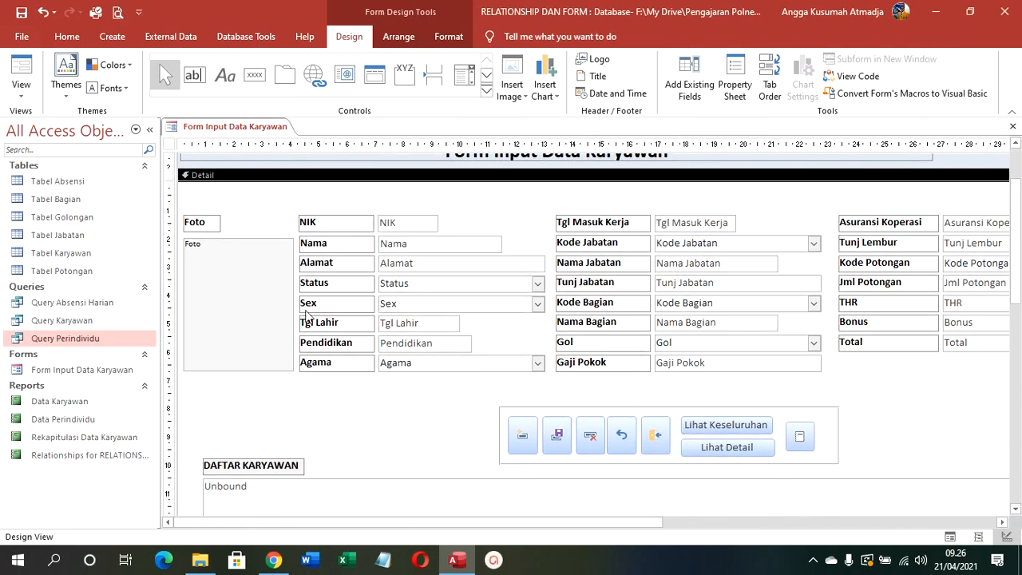
Step: Show the form in Form View with the Navigation Pane collapsed, and preview the employee's report with the new button, enlarged for reading
{"action": "left_click", "coordinate": [22, 70]}
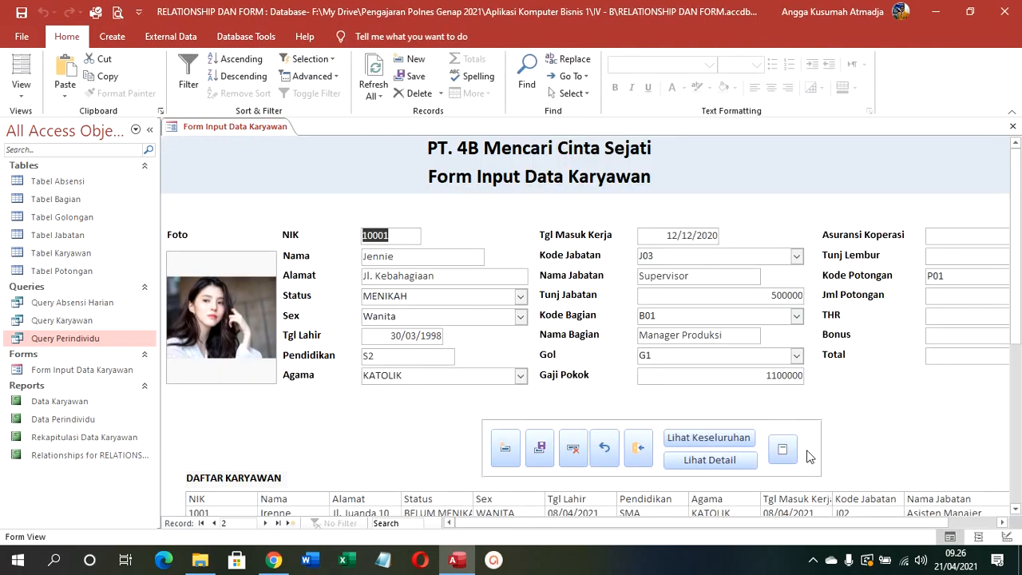
{"action": "left_click", "coordinate": [149, 129]}
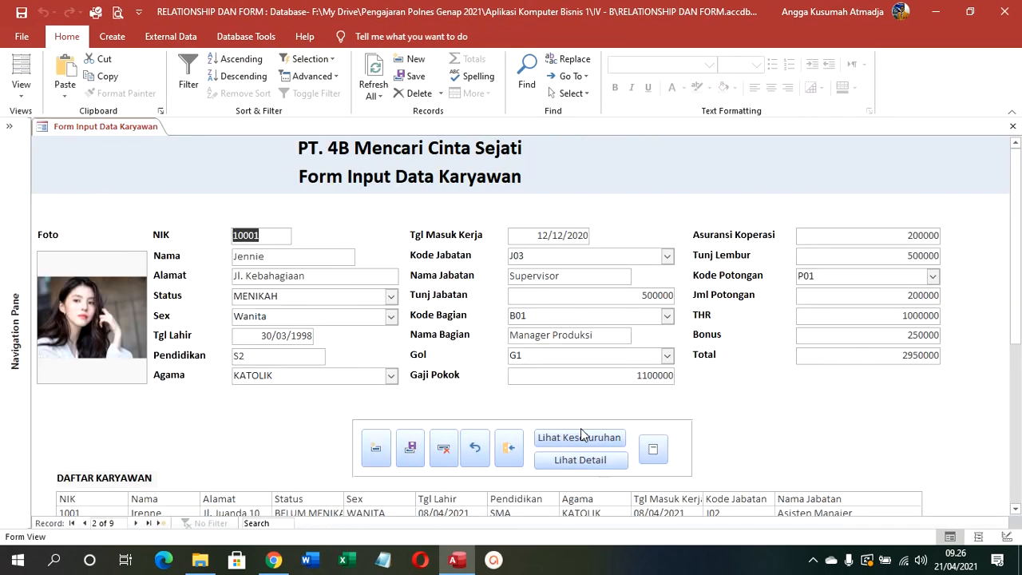
{"action": "left_click", "coordinate": [654, 450]}
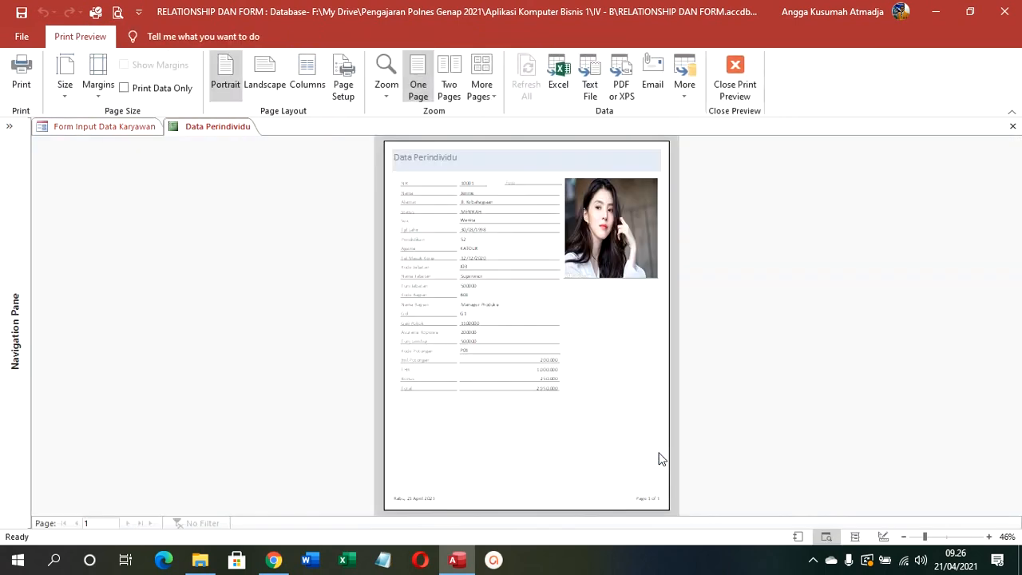
{"action": "left_click", "coordinate": [490, 226]}
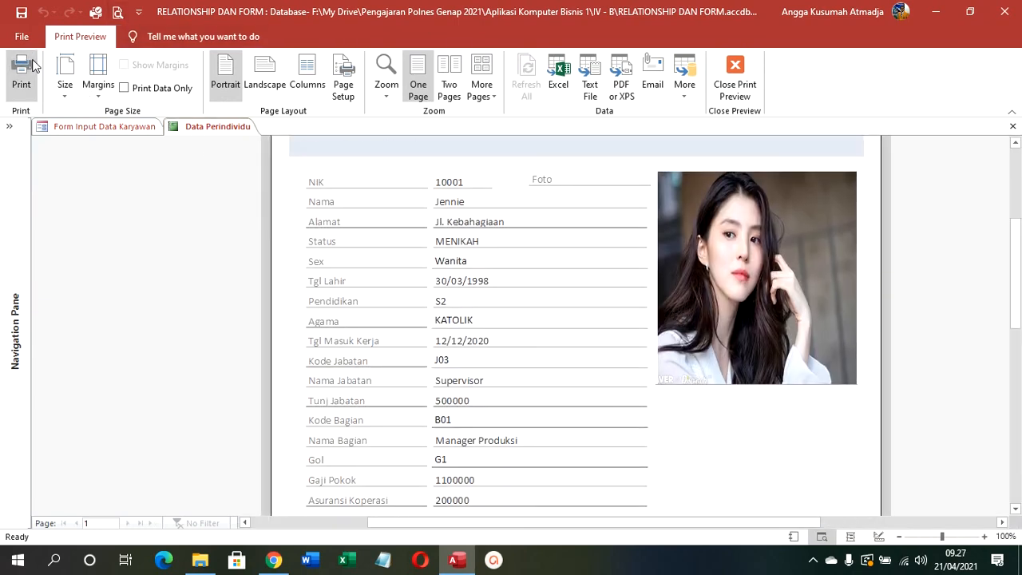
Step: Print the previewed report to Nitro PDF Creator, saving it as Data Perindividu.pdf
{"action": "left_click", "coordinate": [21, 76]}
{"action": "left_click", "coordinate": [582, 318]}
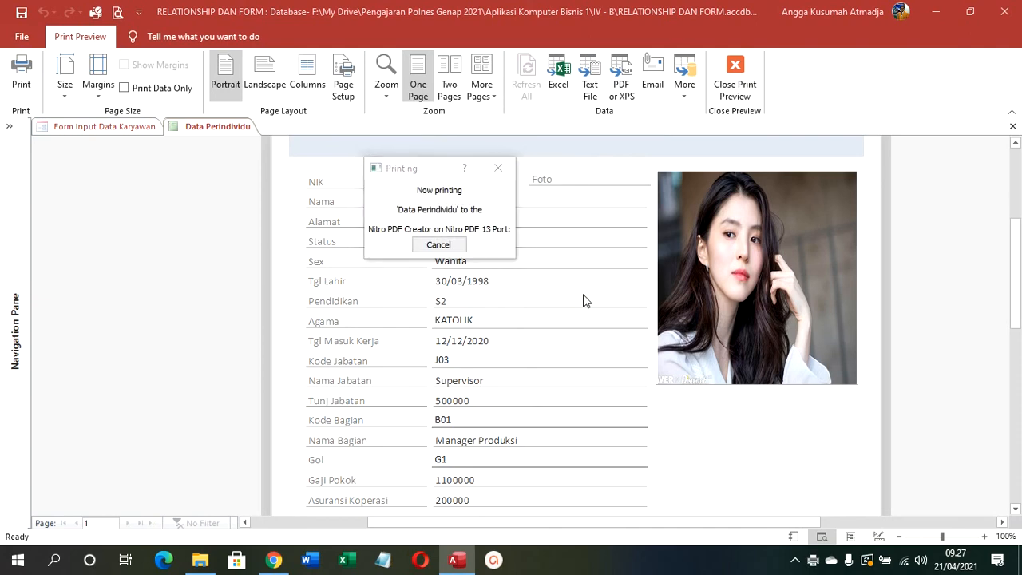
{"action": "left_click", "coordinate": [406, 335]}
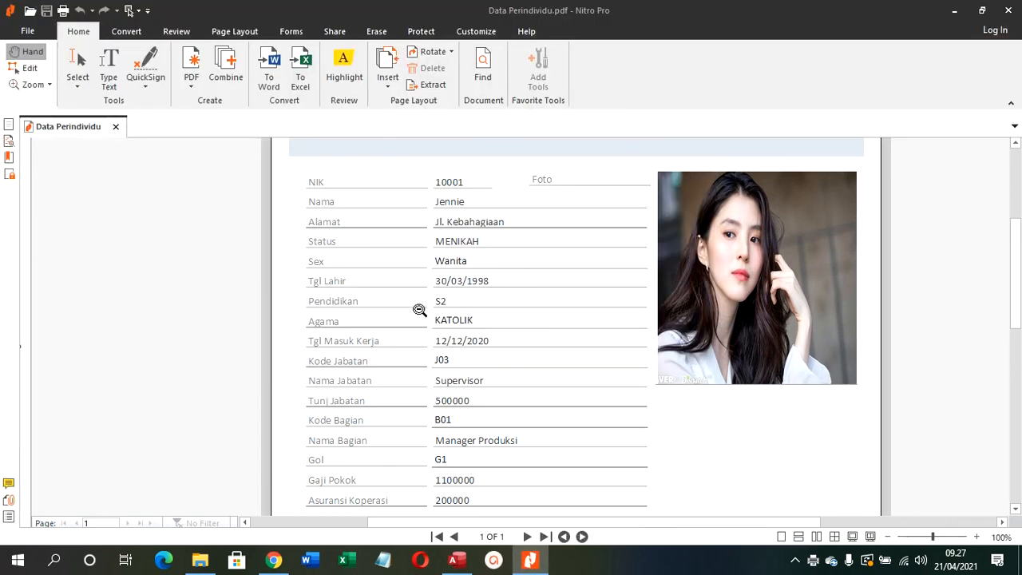
Step: Review the Data Perindividu PDF in Nitro Pro from the photo down to the Total row, and close it
{"action": "scroll", "coordinate": [563, 472], "scroll_direction": "down", "scroll_amount": 10}
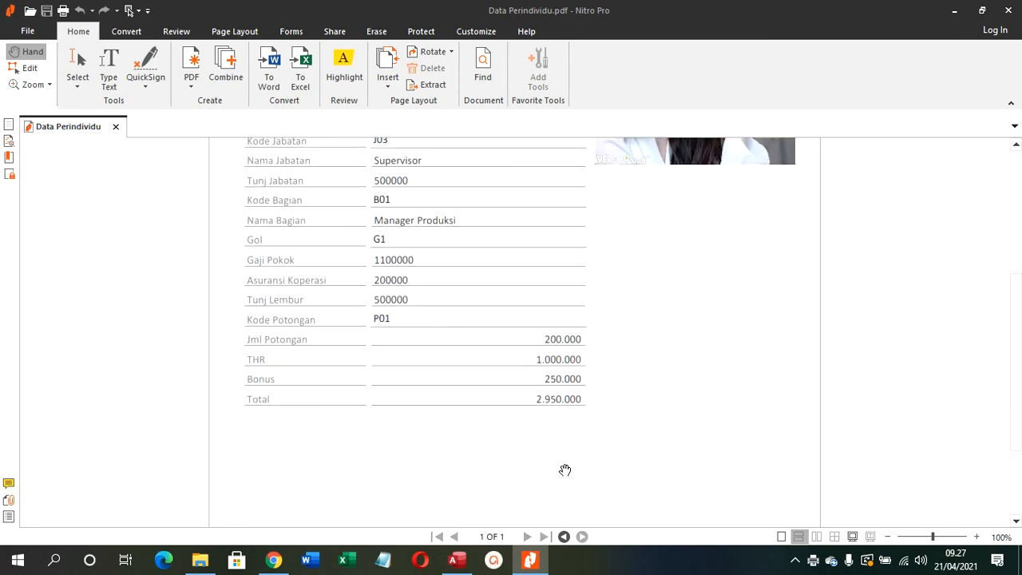
{"action": "scroll", "coordinate": [603, 432], "scroll_direction": "up", "scroll_amount": 10}
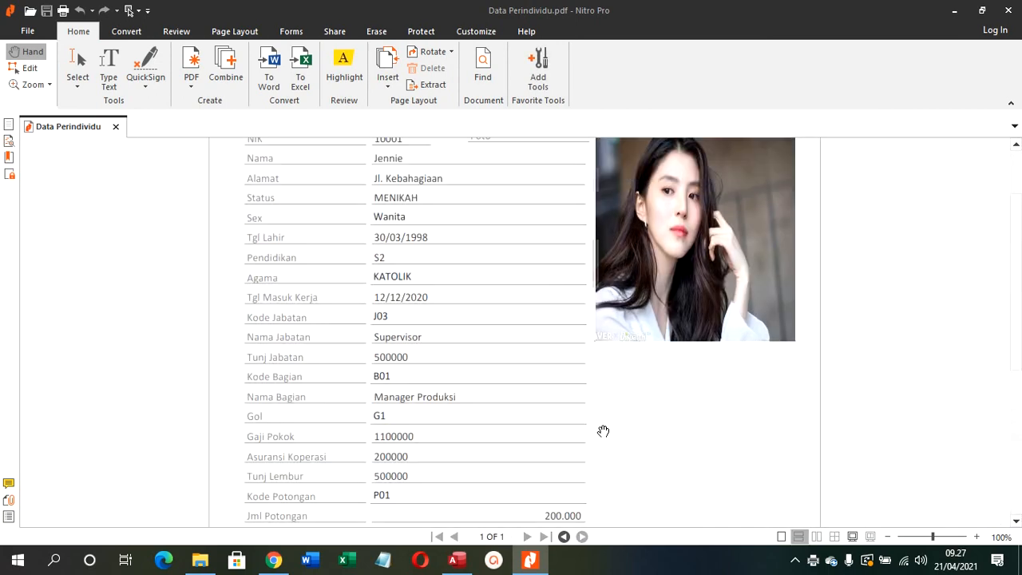
{"action": "left_click", "coordinate": [1007, 11]}
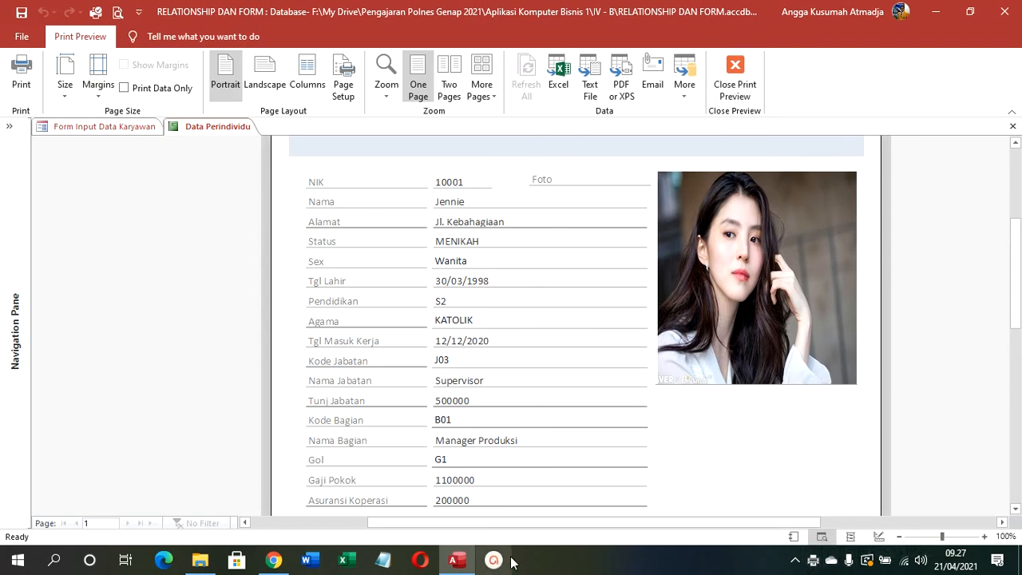
{"action": "left_click", "coordinate": [796, 560]}
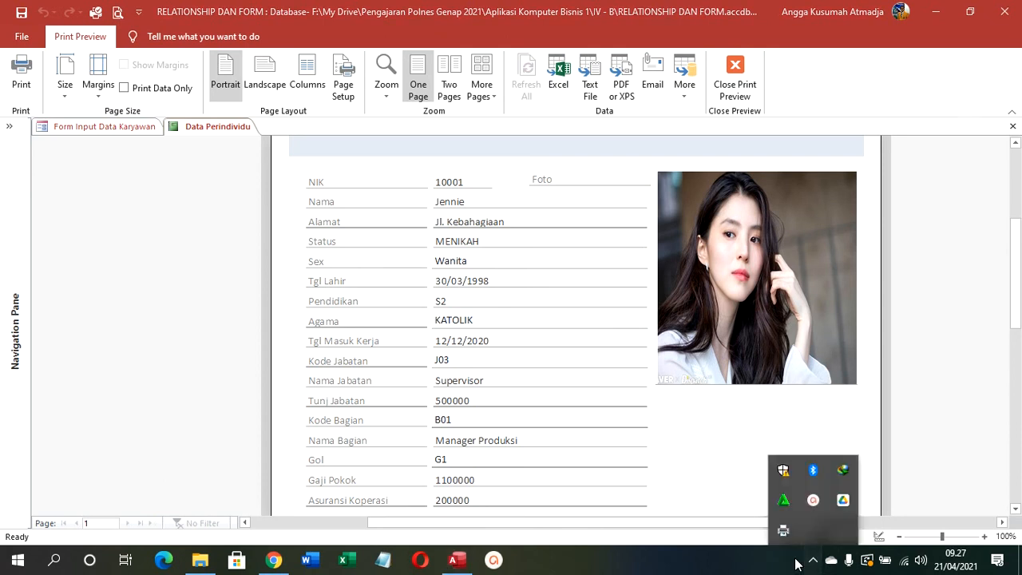
{"action": "left_click", "coordinate": [819, 504]}
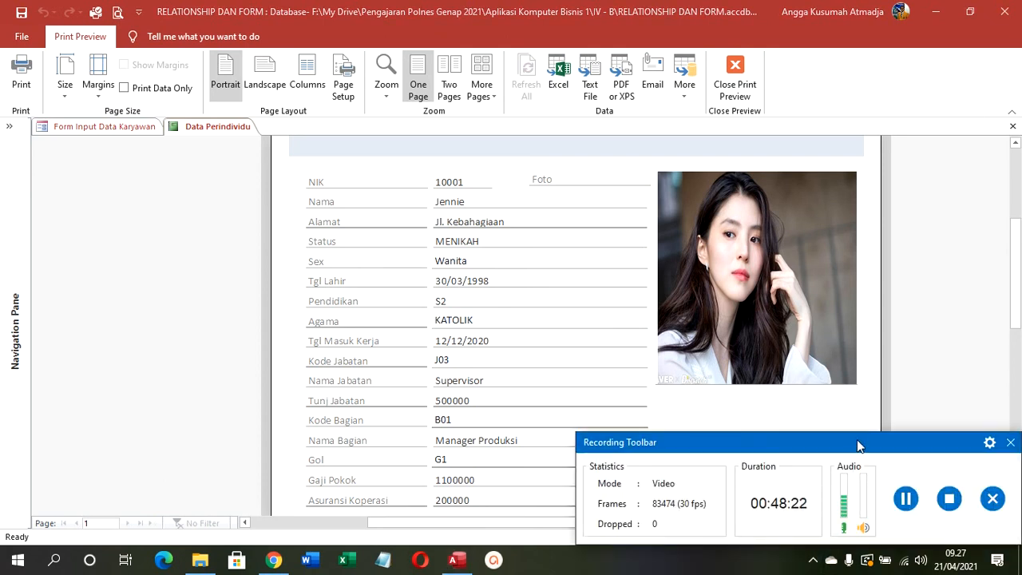
{"action": "left_click_drag", "start_coordinate": [857, 440], "coordinate": [610, 266]}
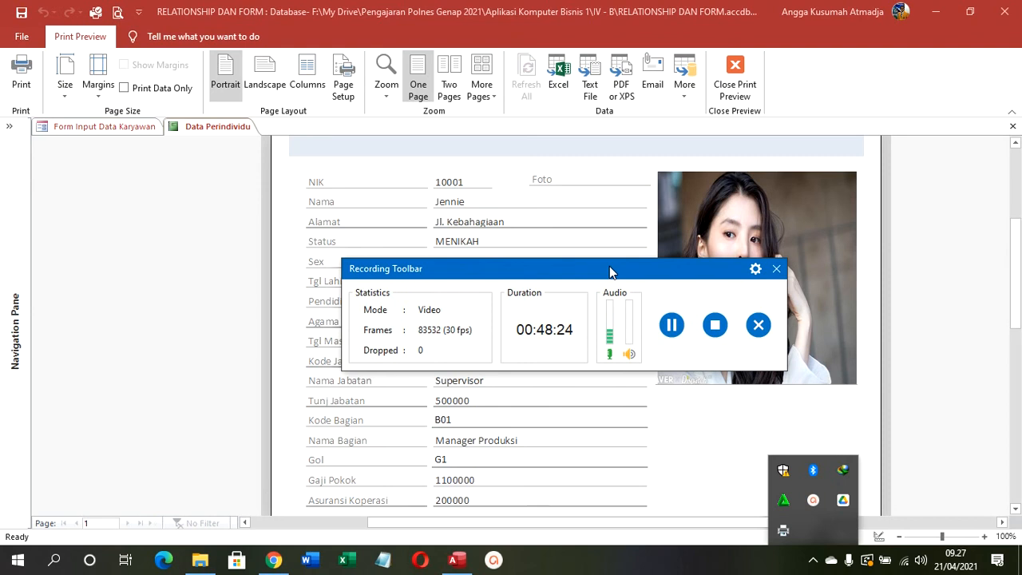